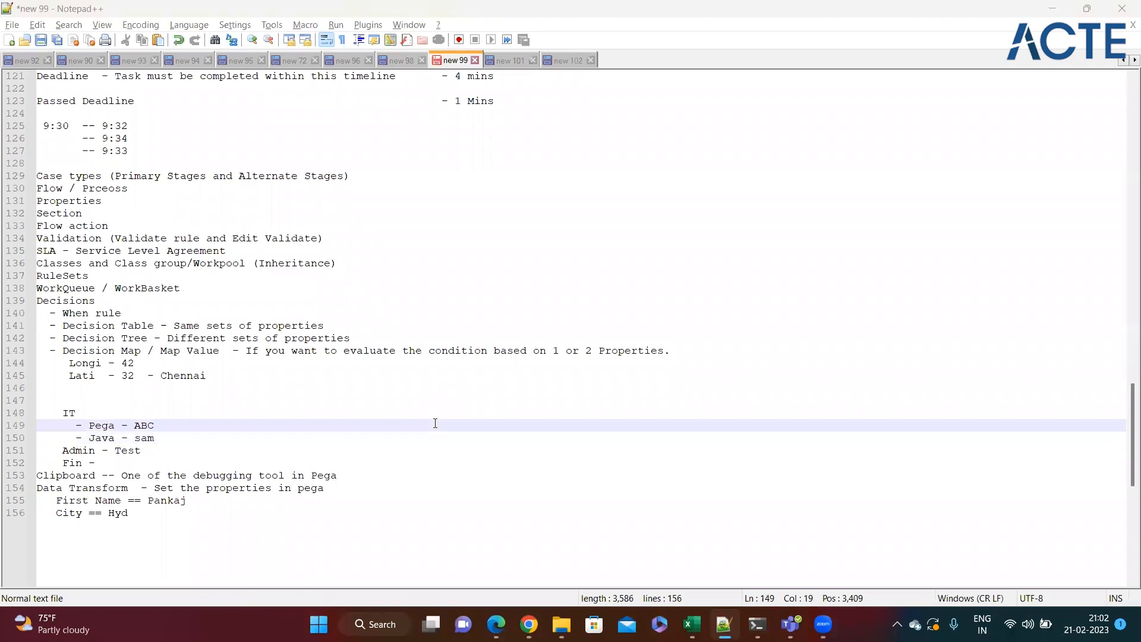
Switch to Pega Dev Studio and open the recently used Set Personal Details data transform with the explorer panel collapsed
left_click(394, 471)
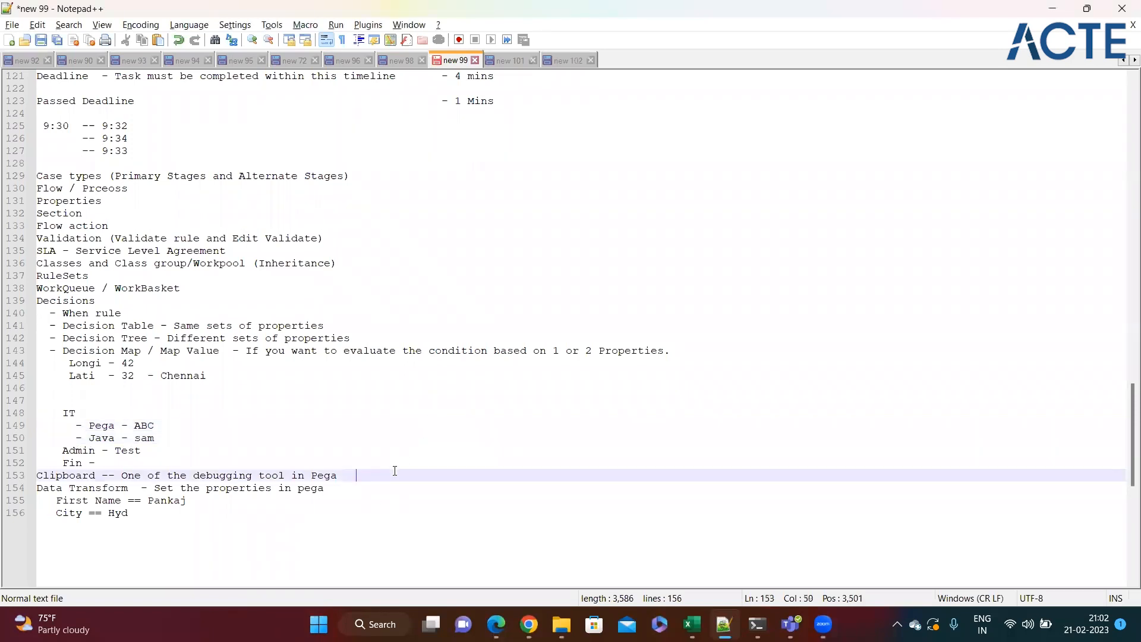
mouse_move(529, 624)
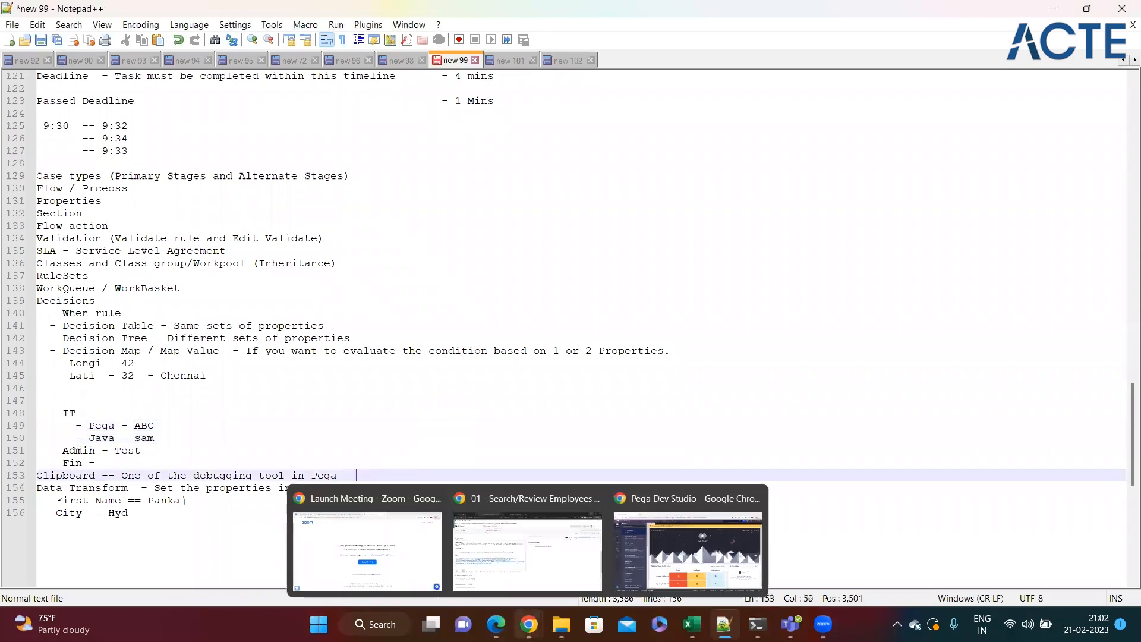
left_click(632, 574)
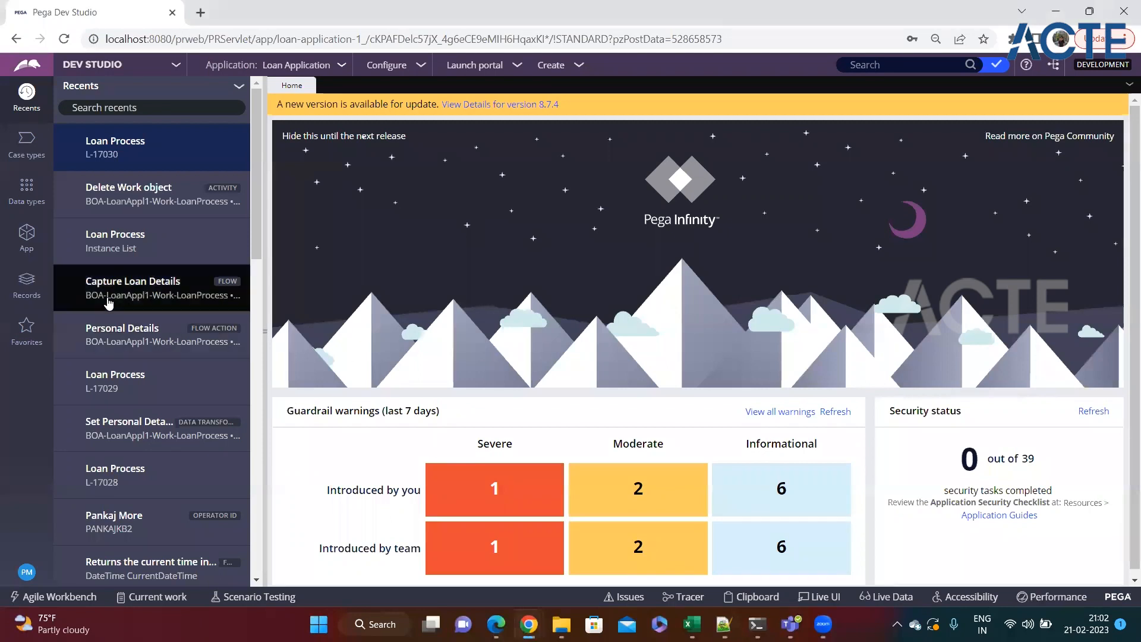
left_click(25, 233)
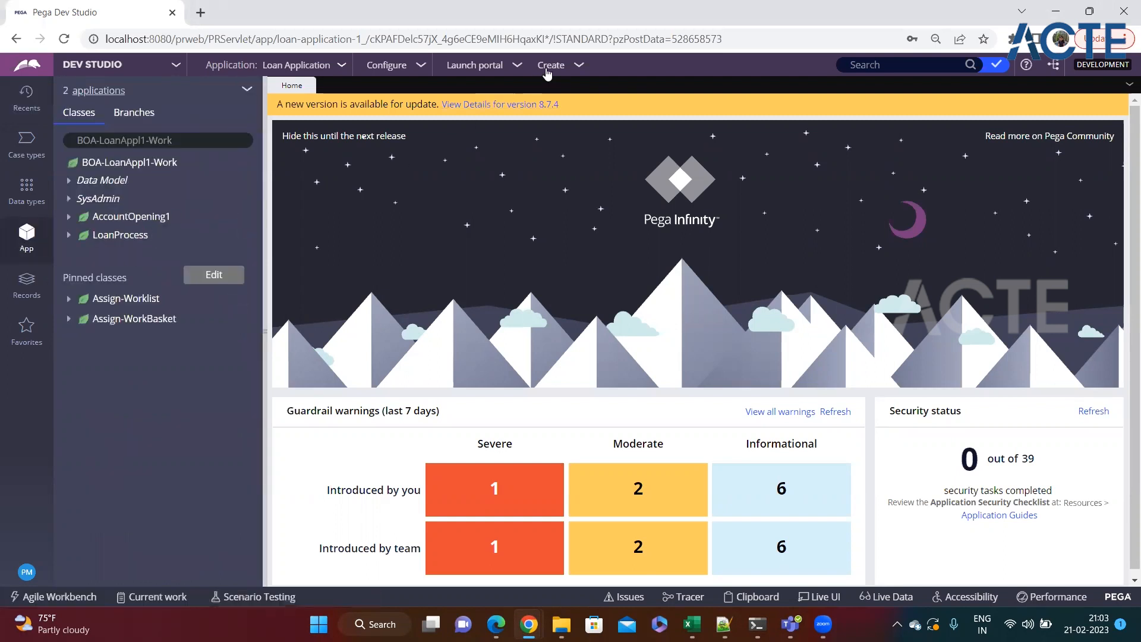
left_click(27, 109)
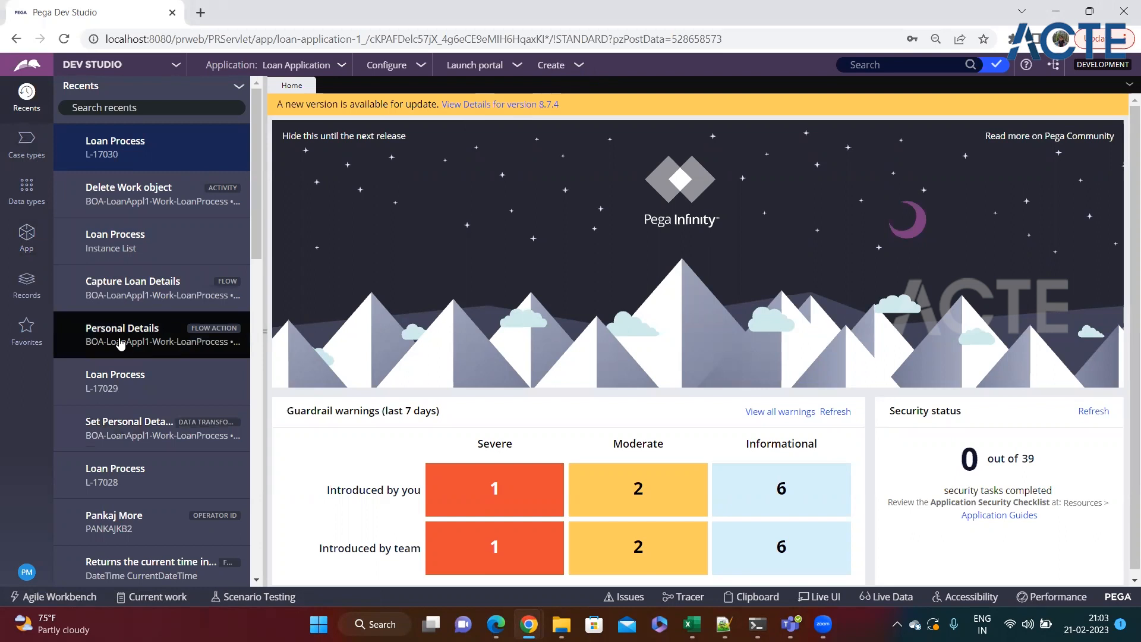
left_click(122, 424)
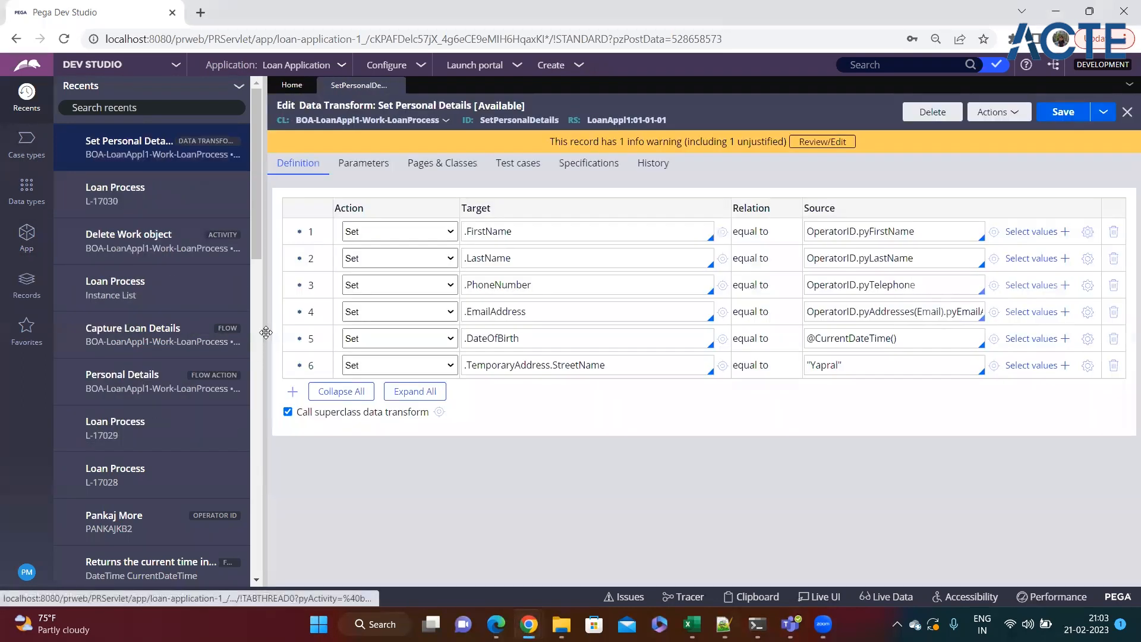
left_click(265, 334)
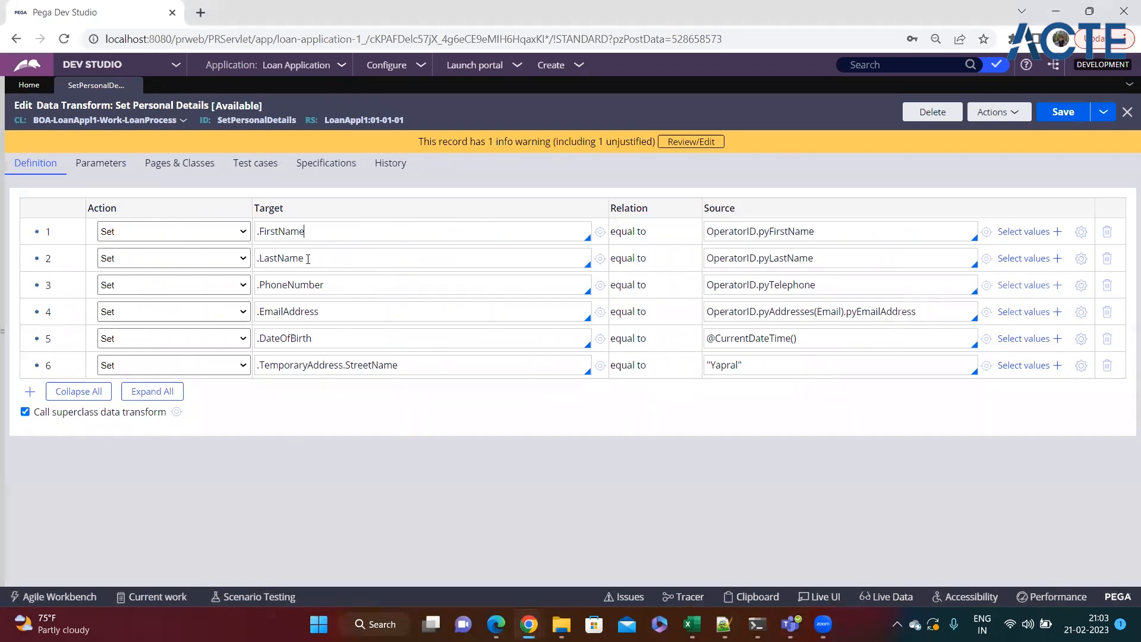
Examine the available action types for the first row of the data transform, such as Set, Remove and Update Page
left_click(324, 342)
left_click(135, 232)
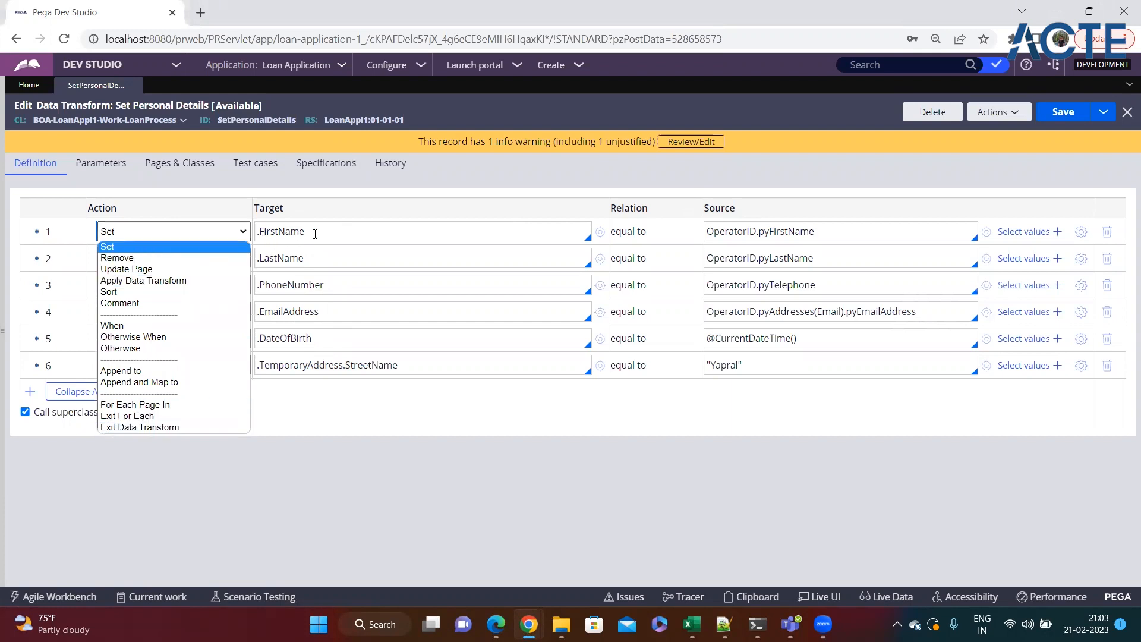
left_click(315, 233)
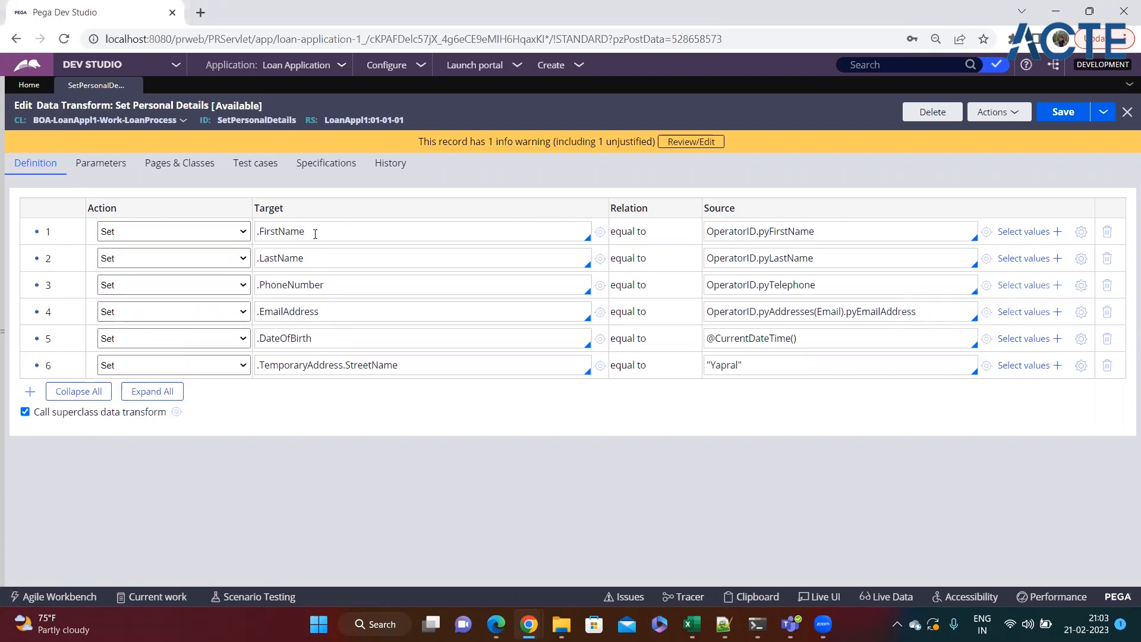
left_click(181, 233)
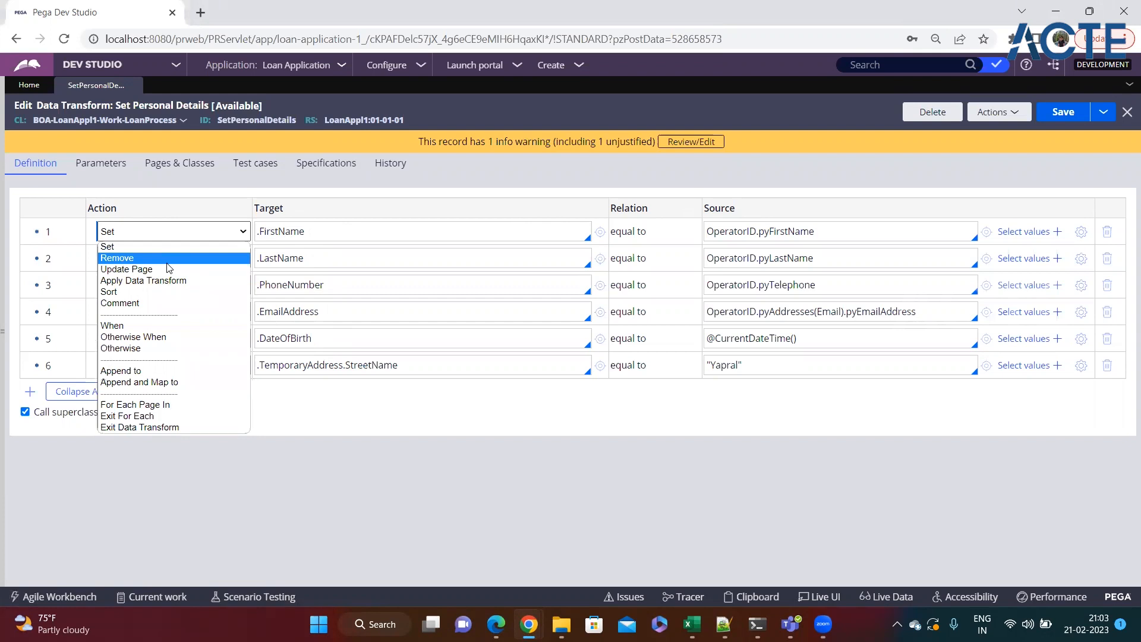
left_click(344, 258)
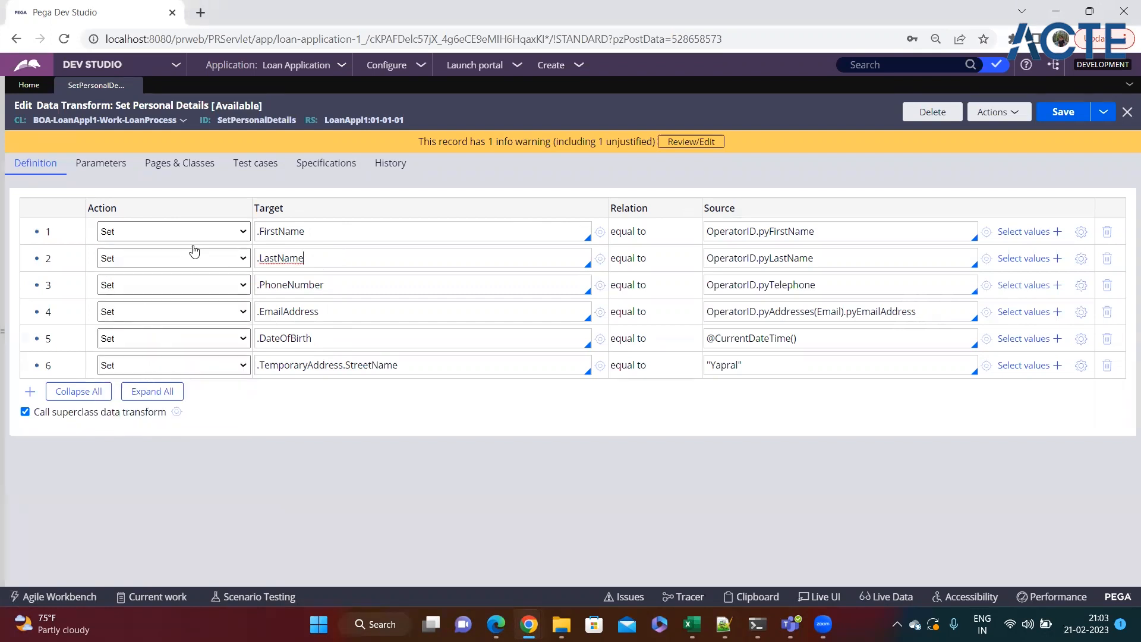
left_click(209, 237)
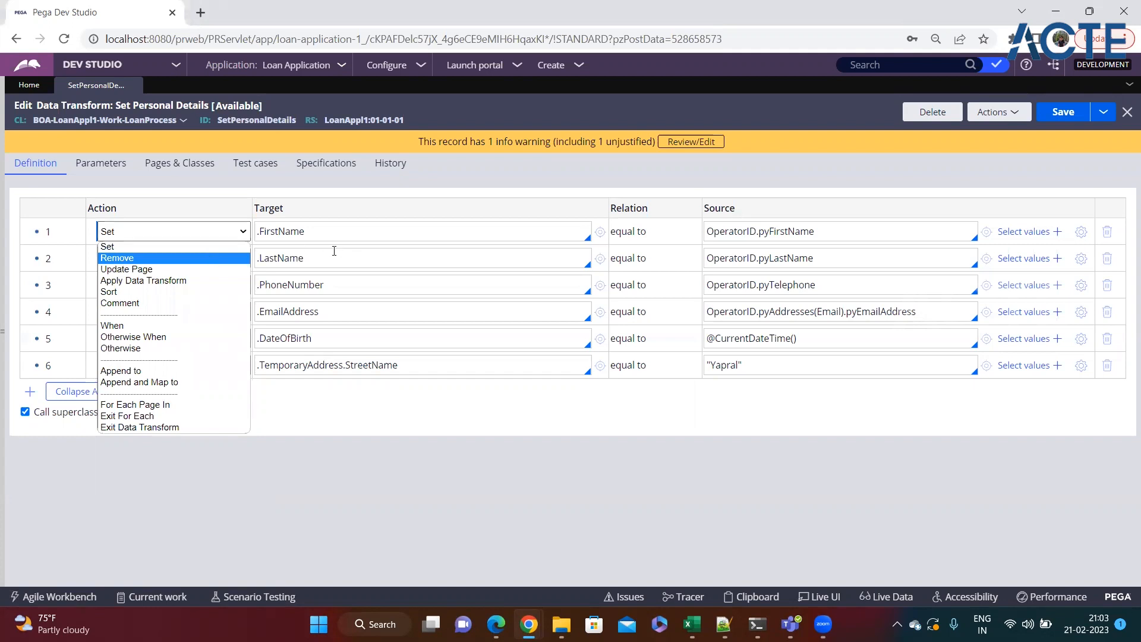
left_click(333, 250)
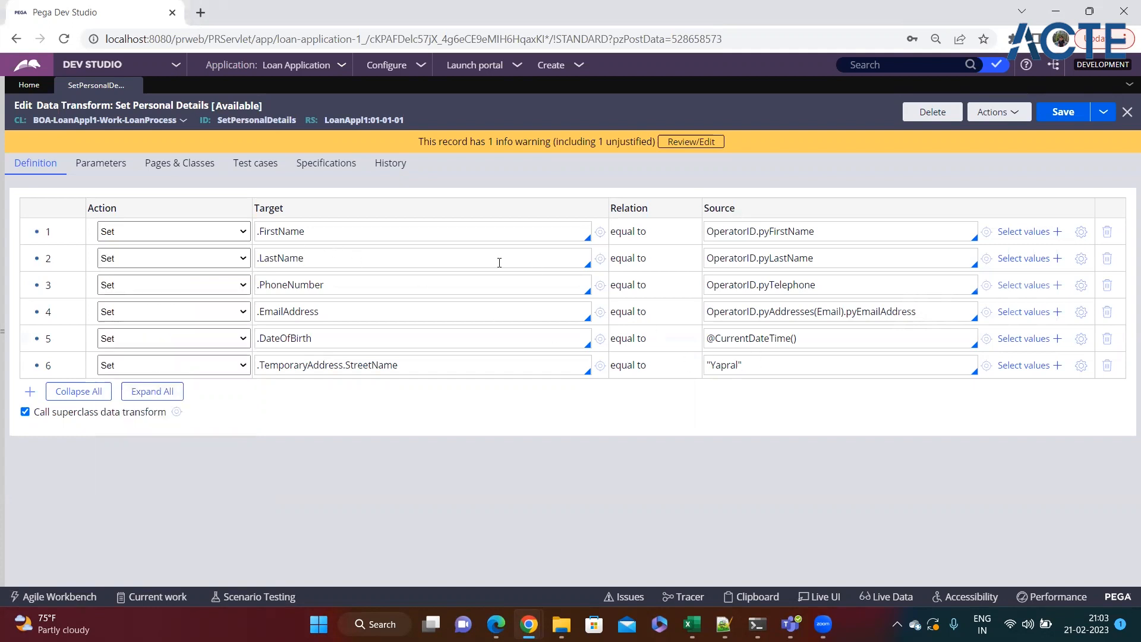
left_click(172, 232)
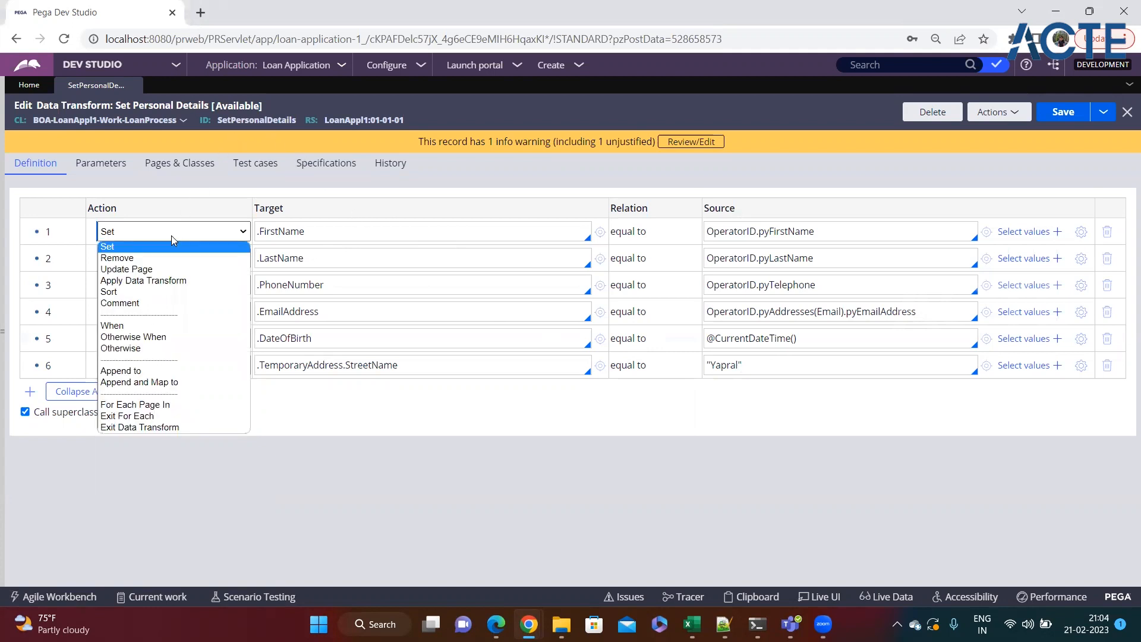
left_click(380, 235)
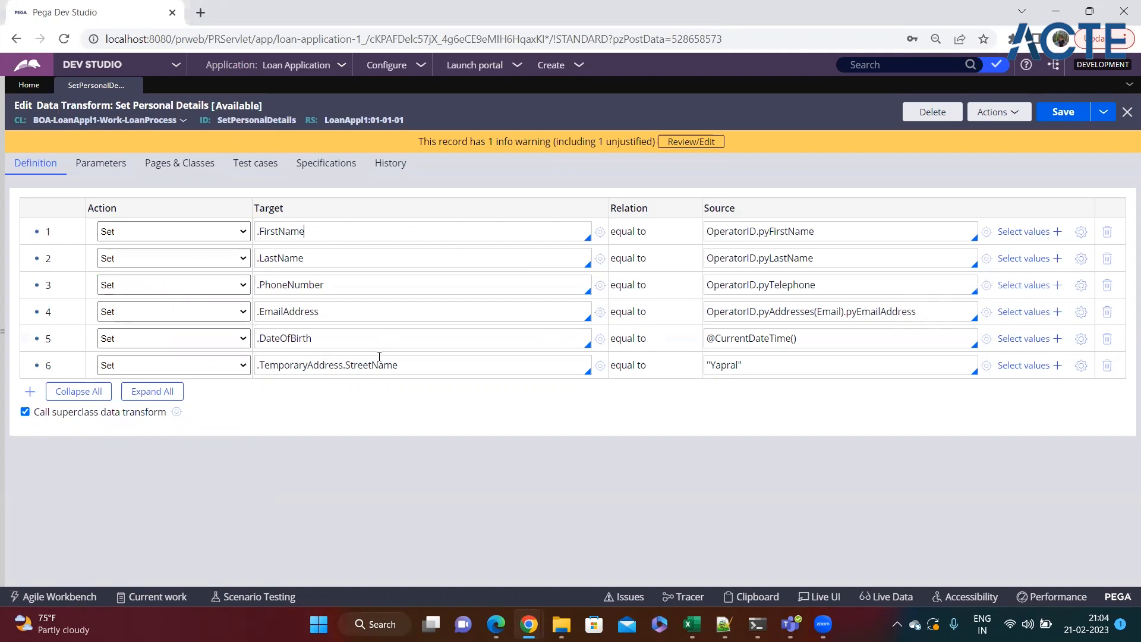
Review the target properties and their source values in the data transform, including .TemporaryAddress.StreetName and OperatorID.pyFirstName
left_click_drag(398, 365, 259, 365)
left_click(307, 338)
left_click(881, 230)
left_click_drag(744, 364, 708, 364)
left_click(829, 240)
double_click(729, 237)
left_click(854, 232)
Create a new Loan Process case and check the prefilled fields on its Personal Details form
left_click(582, 66)
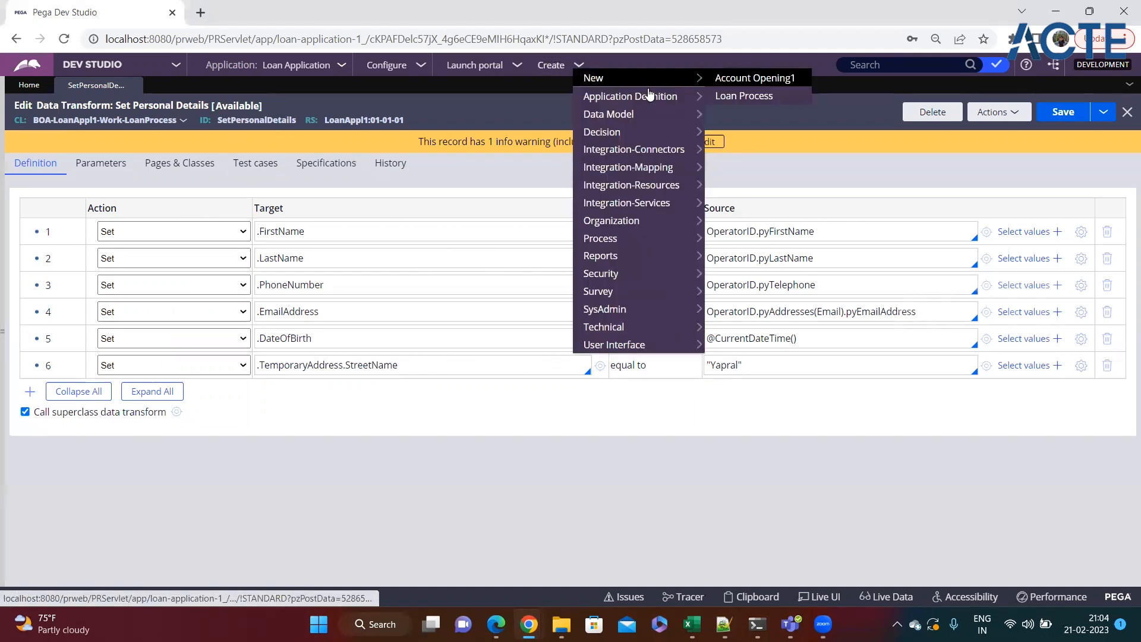
left_click(741, 97)
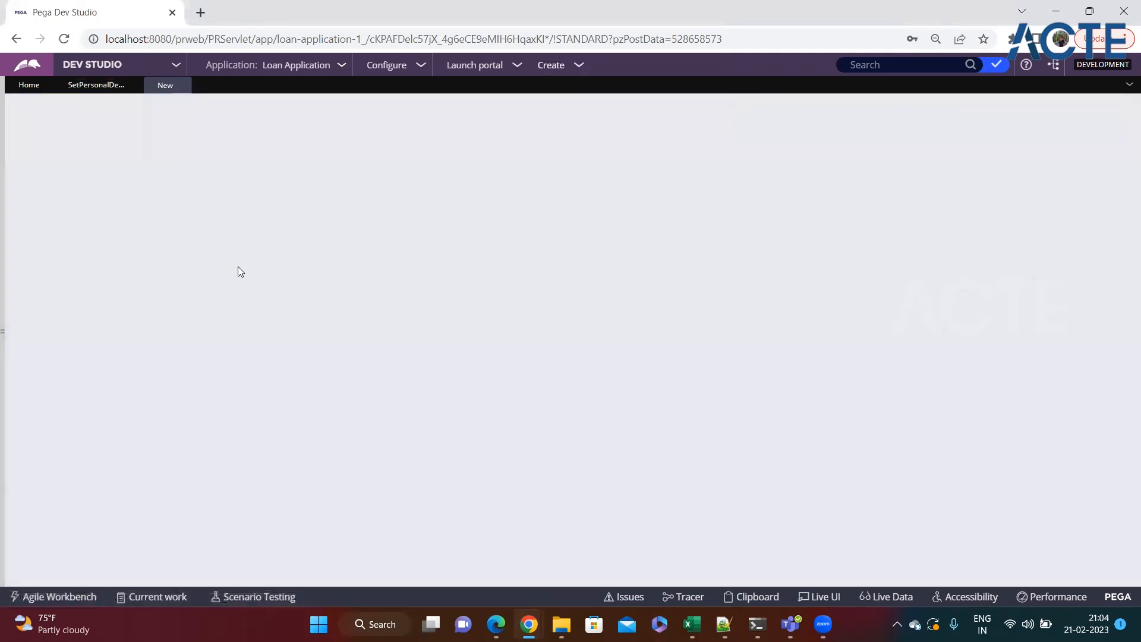
left_click_drag(326, 286, 293, 285)
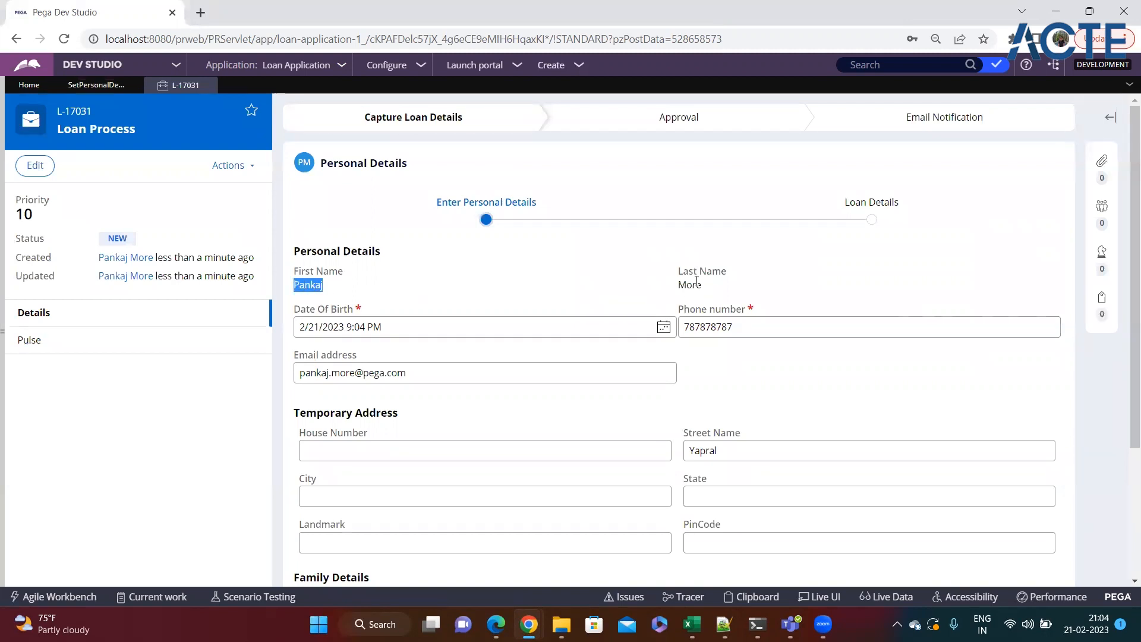
left_click(420, 369)
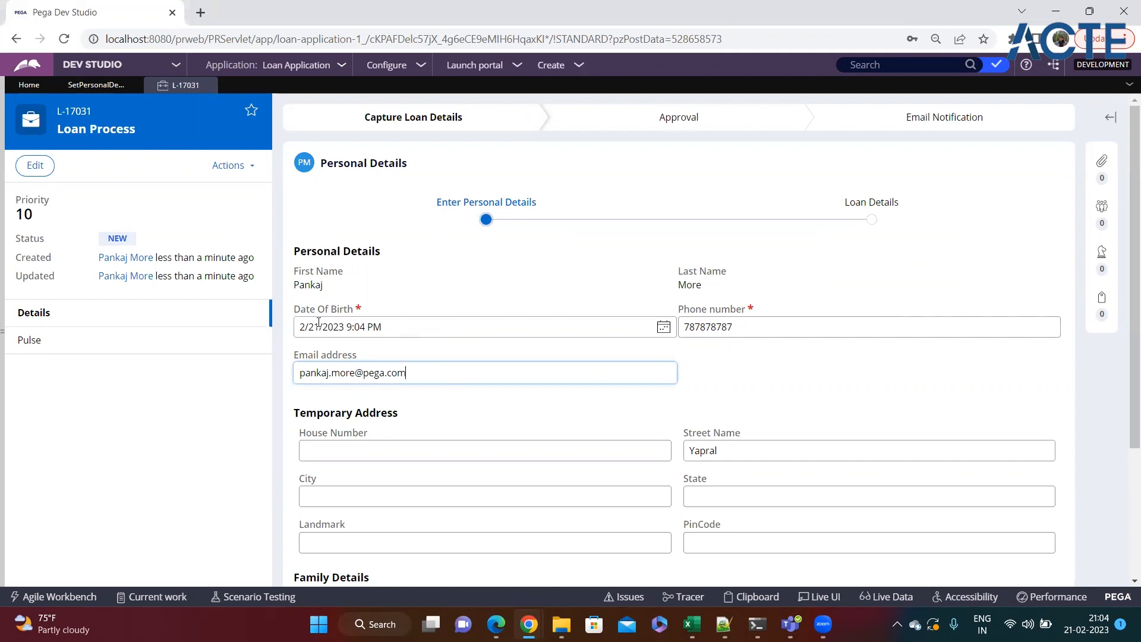
View the references of the Set Personal Details data transform and open the PersonalDetails flow action that uses it
left_click(95, 85)
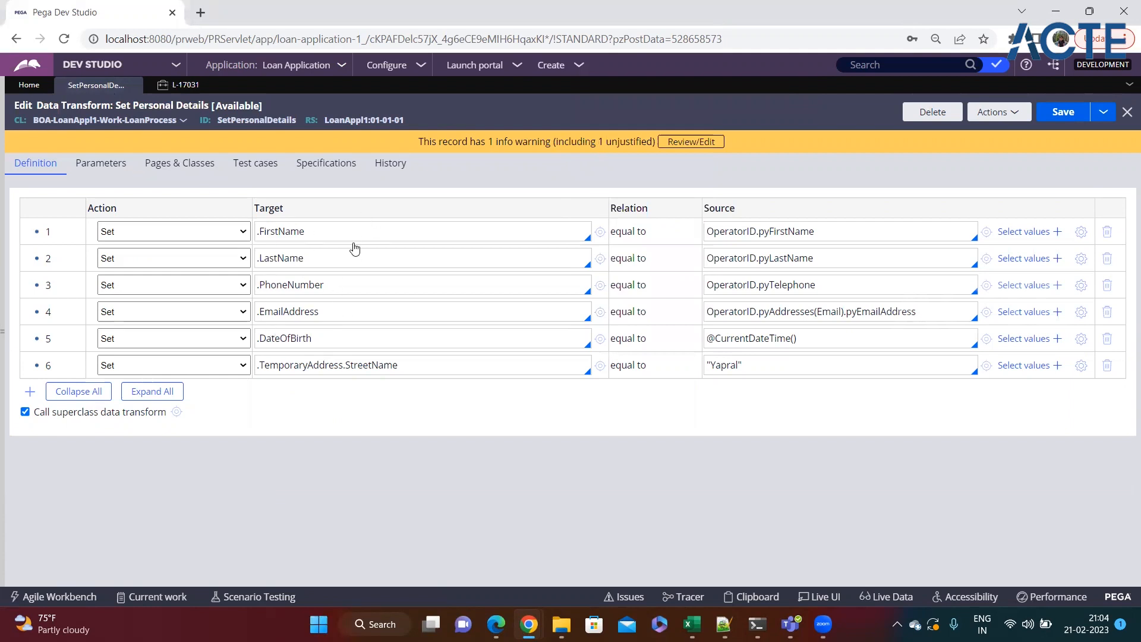
left_click(1004, 111)
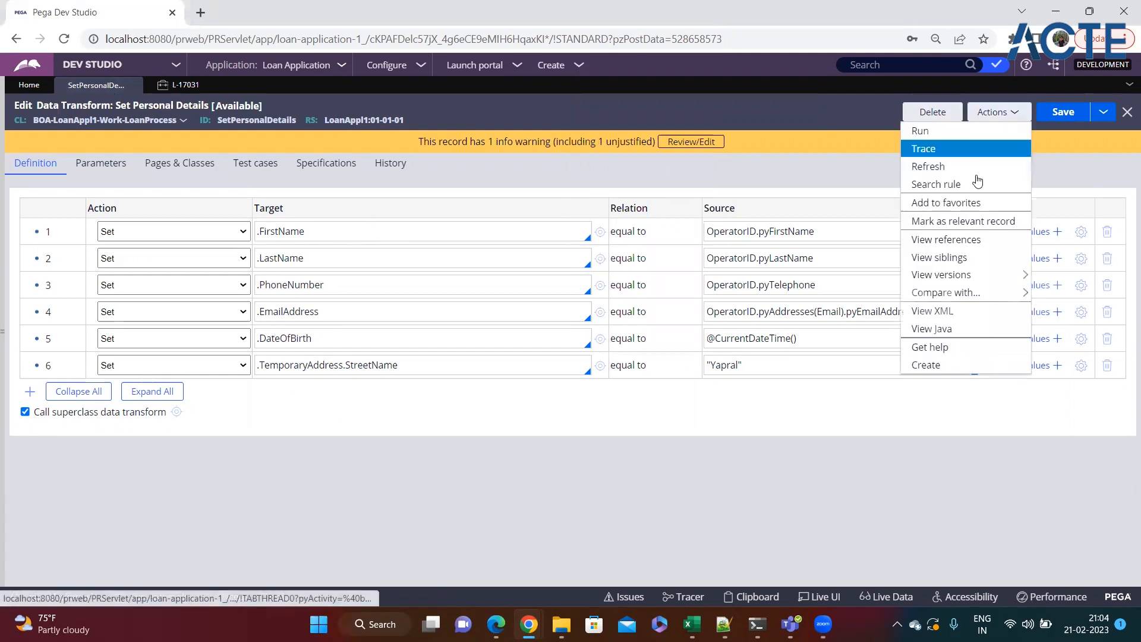
left_click(947, 240)
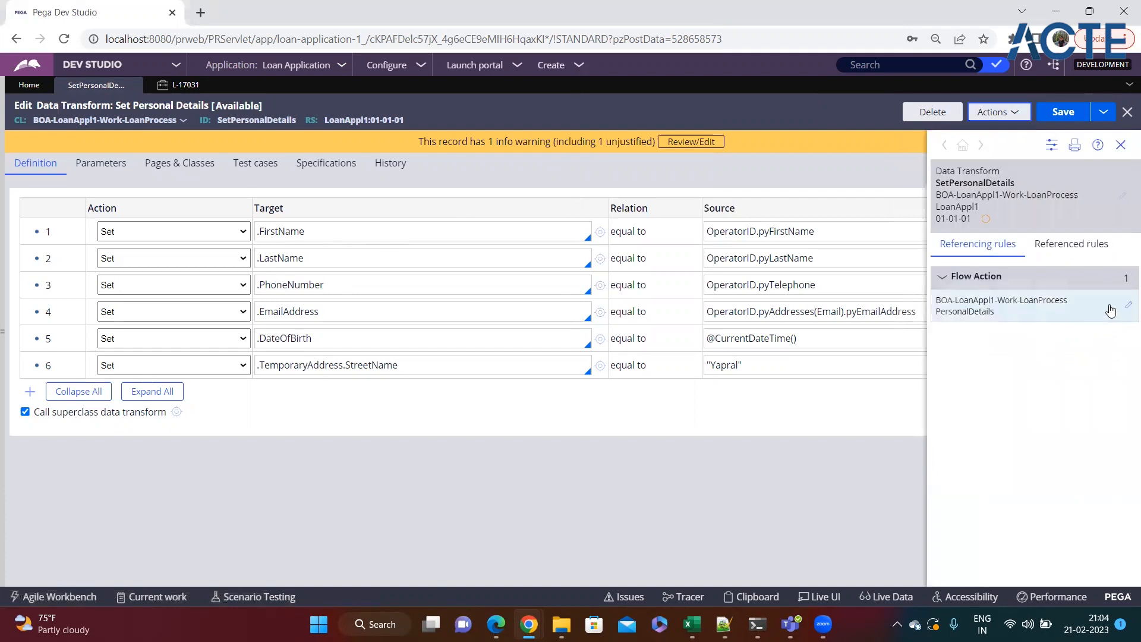
left_click(1124, 309)
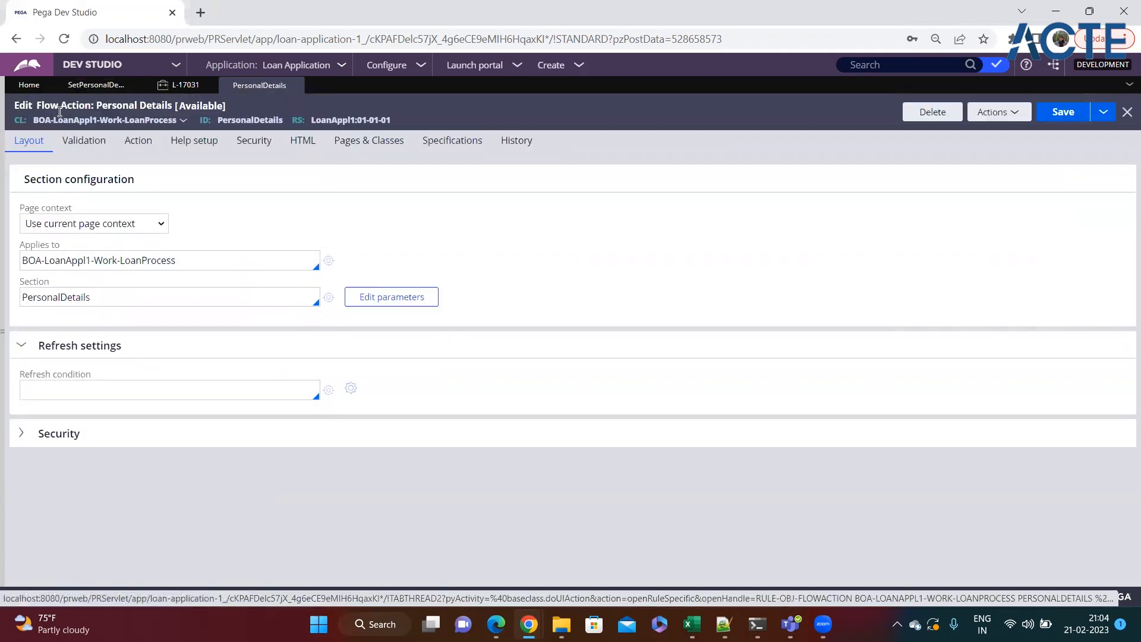
Inspect the flow action's section and pre-processing data transform, and open that data transform with its references closed
double_click(64, 296)
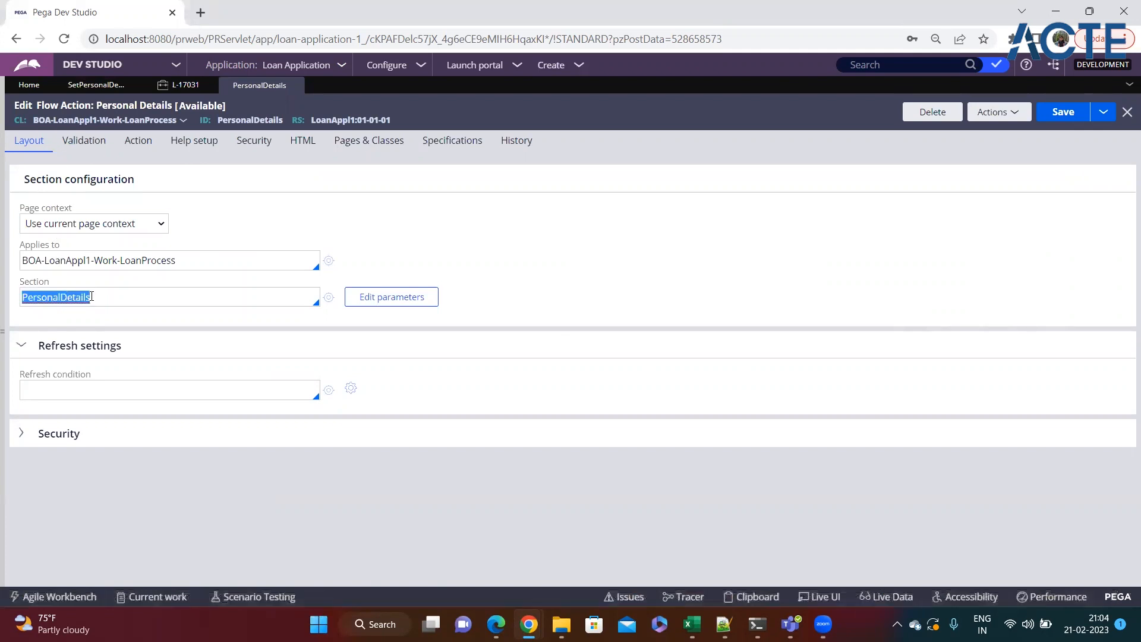
left_click(126, 143)
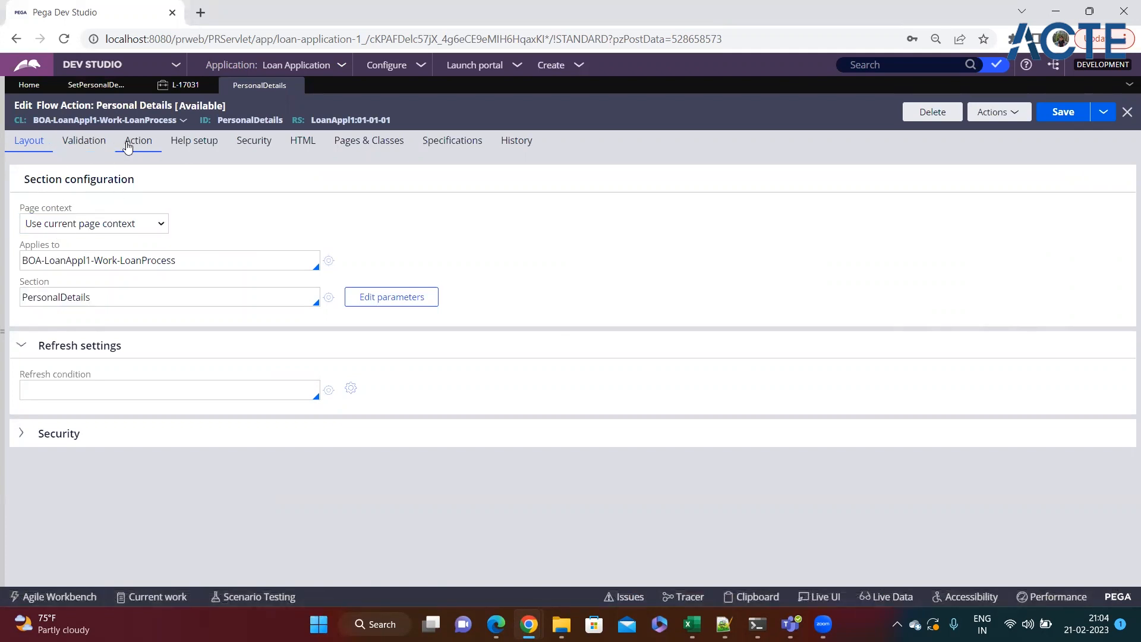
double_click(114, 241)
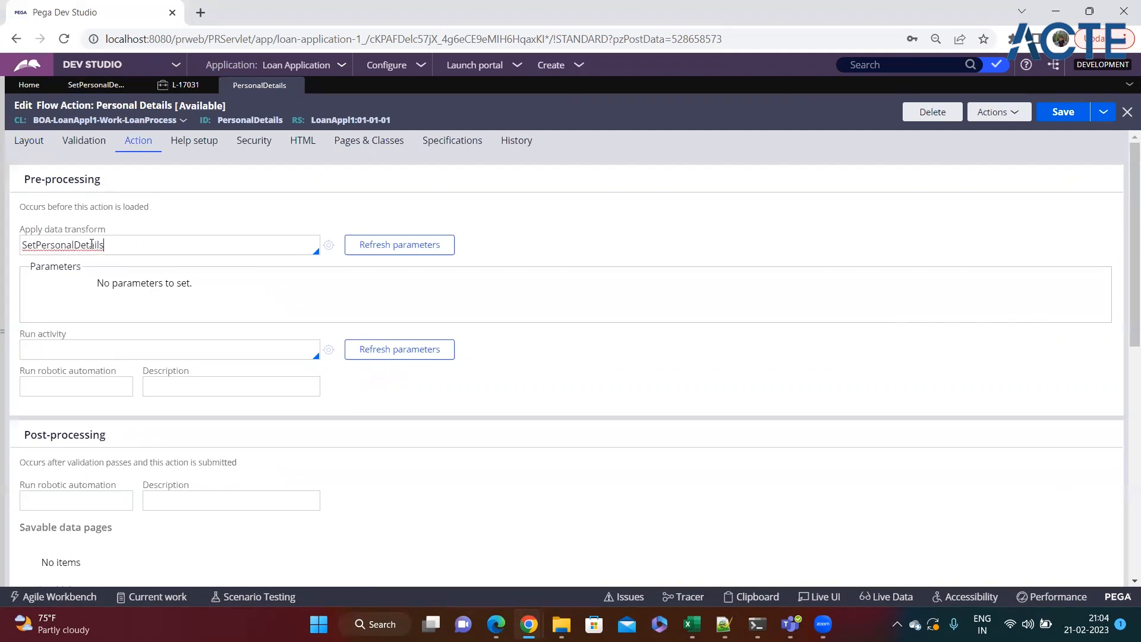
left_click(116, 241)
left_click(330, 244)
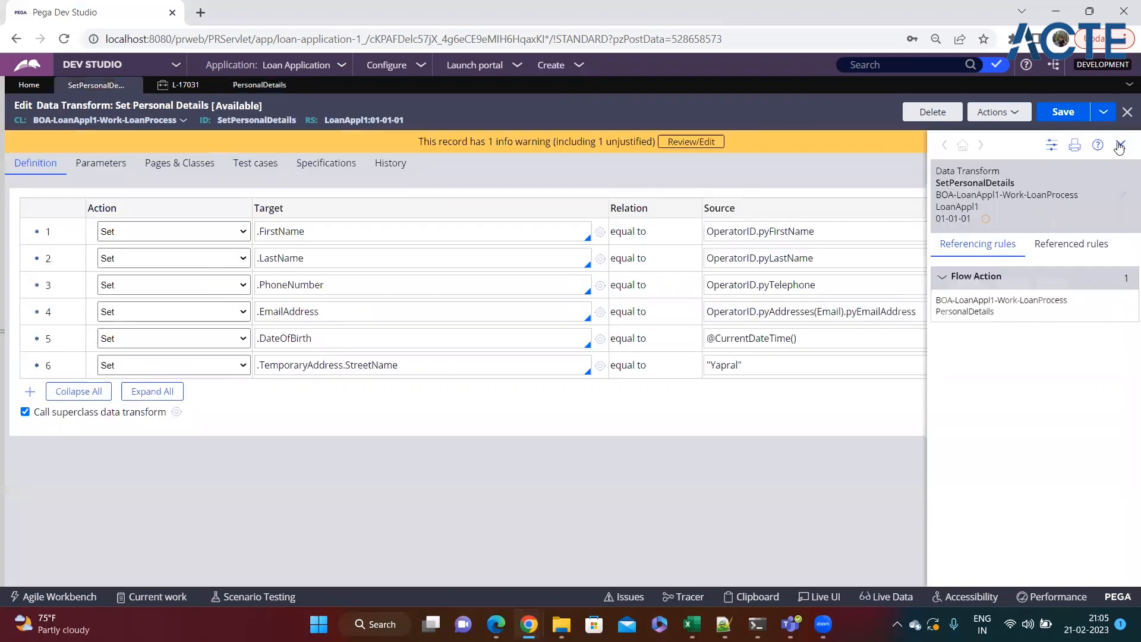
left_click(1121, 145)
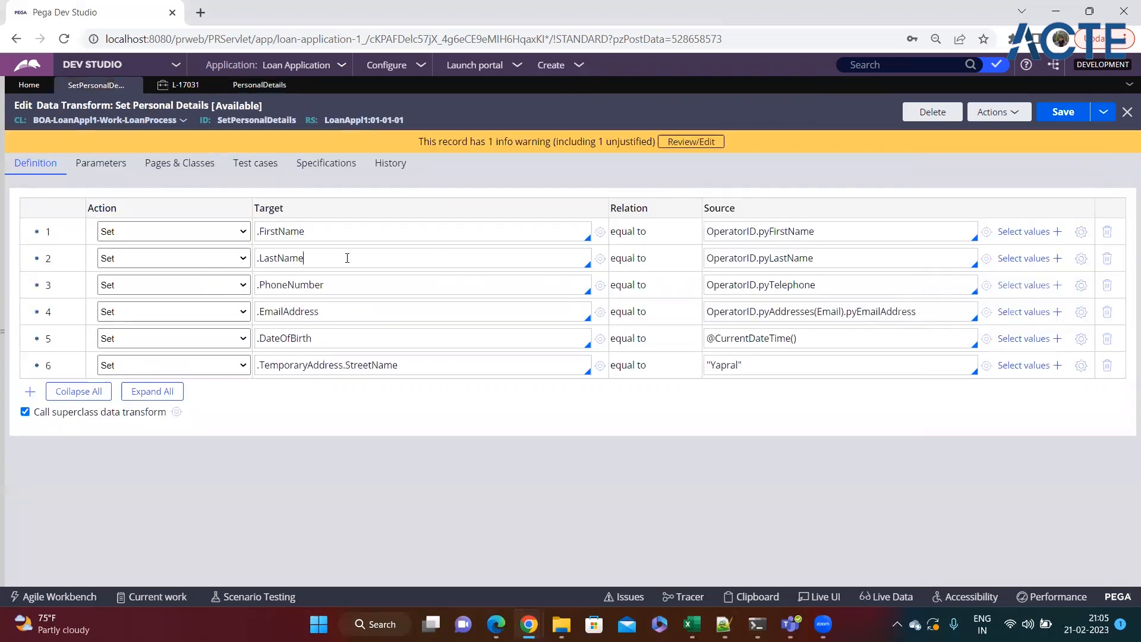
Compare the data transform's rows with the new Loan Process case, and review the action types for the first row
left_click(398, 364)
left_click(241, 85)
left_click(189, 89)
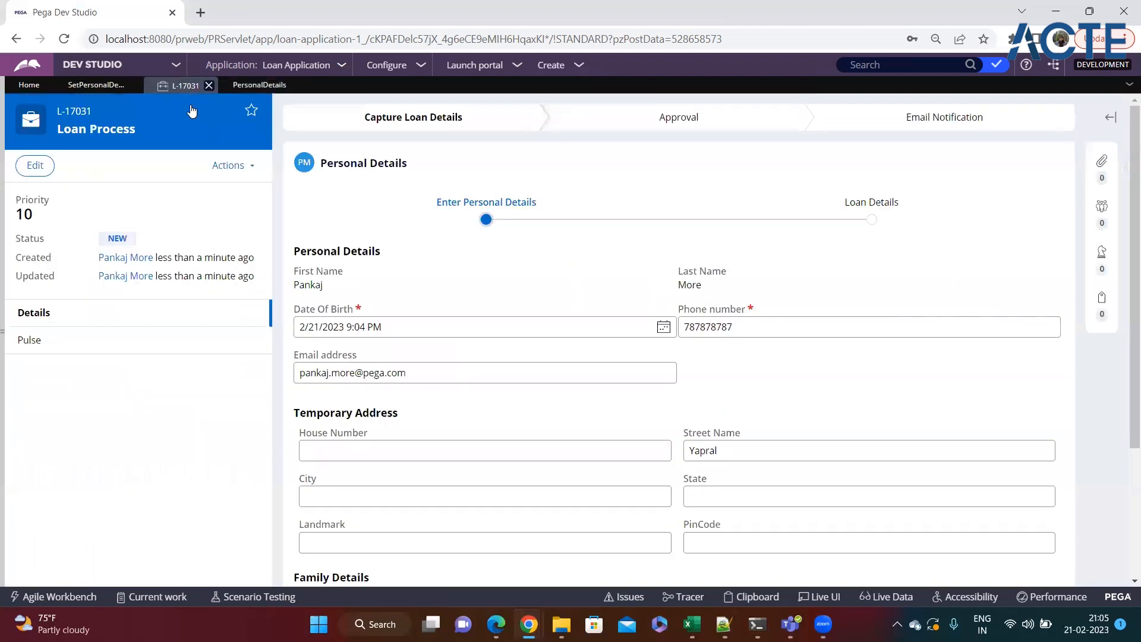
left_click(136, 86)
left_click(200, 231)
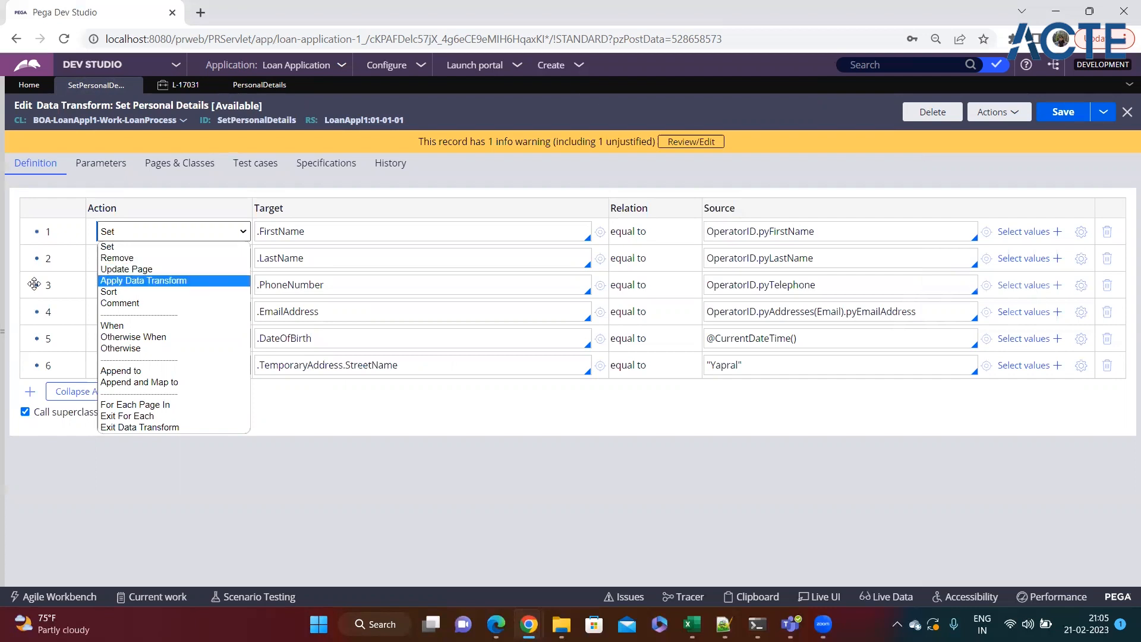
Open the Loan Process case type to show its case life cycle, keeping the explorer panel collapsed
left_click(2, 286)
left_click(33, 146)
left_click(108, 161)
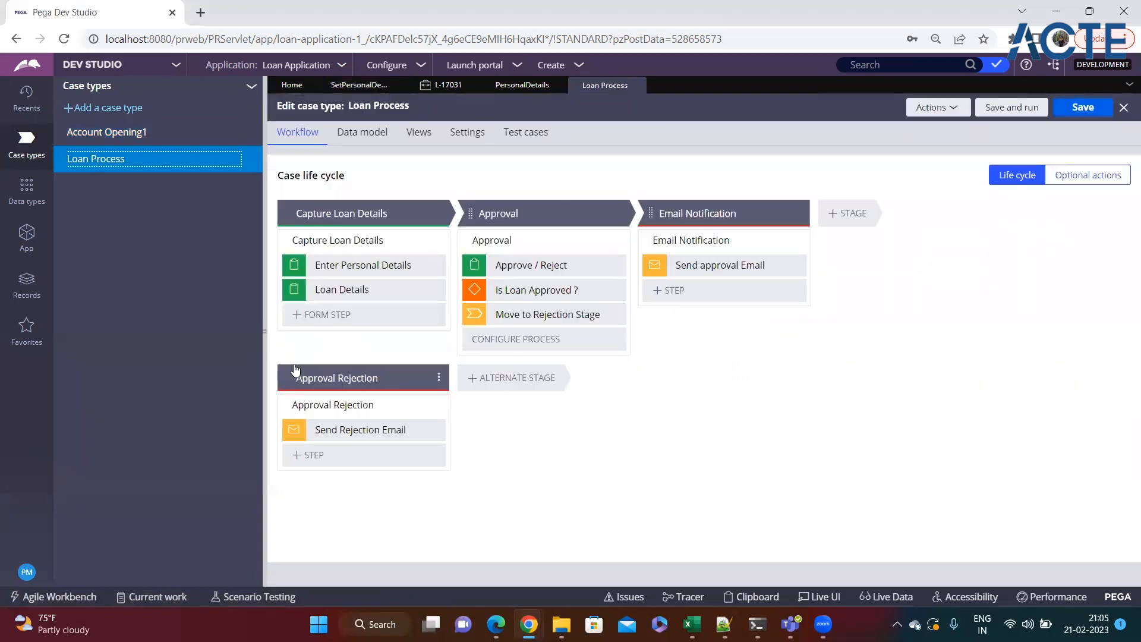
left_click(264, 331)
Open the Personal Details section from the Enter Personal Details step's view and examine its Temporary Address and Family Details layouts
left_click(104, 265)
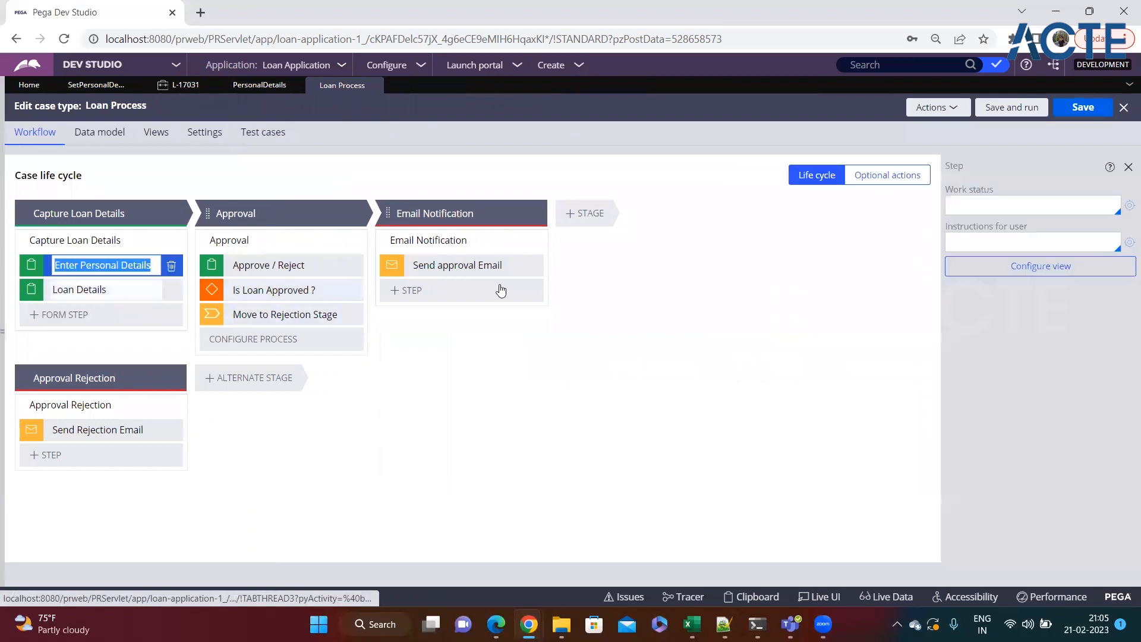
left_click(1022, 265)
left_click(649, 206)
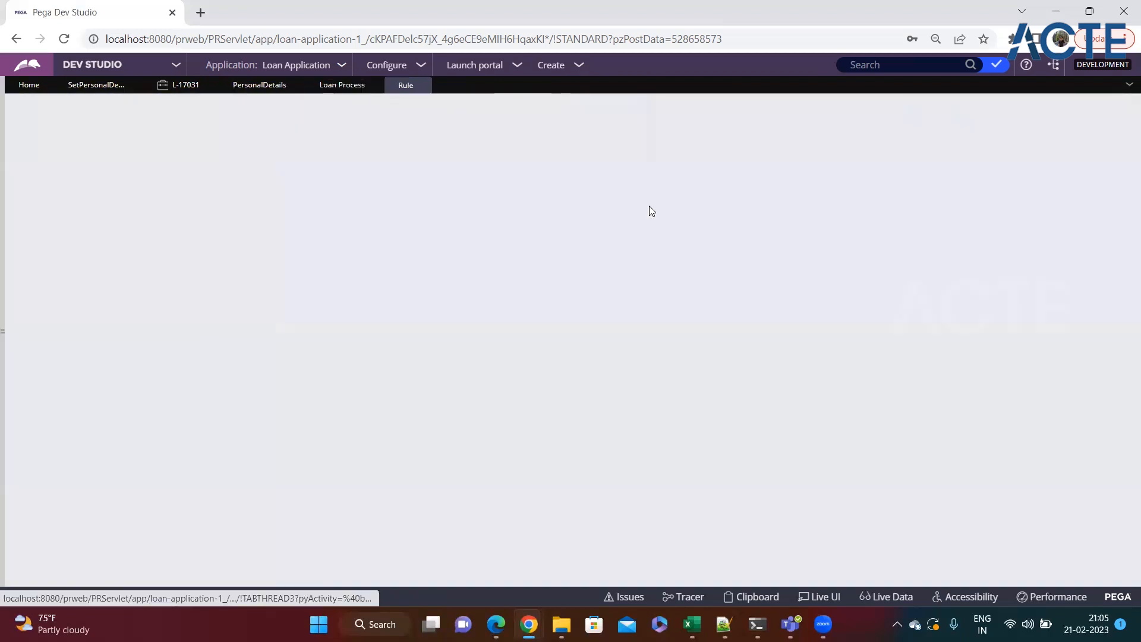
scroll(409, 283, "down", 3)
scroll(409, 283, "down", 1)
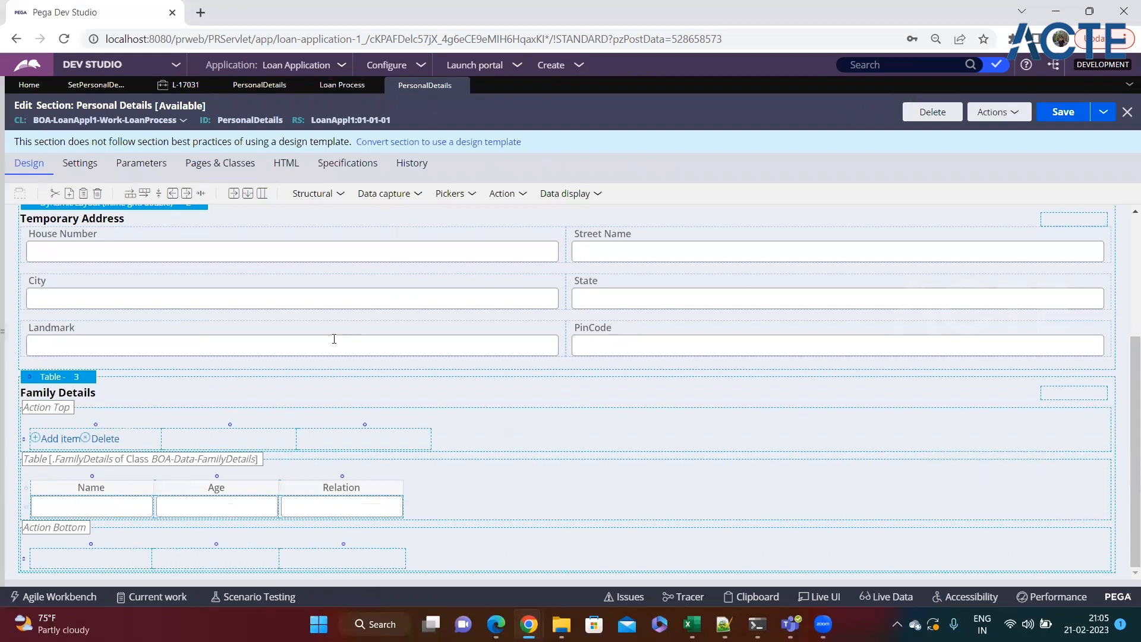
scroll(334, 338, "up", 2)
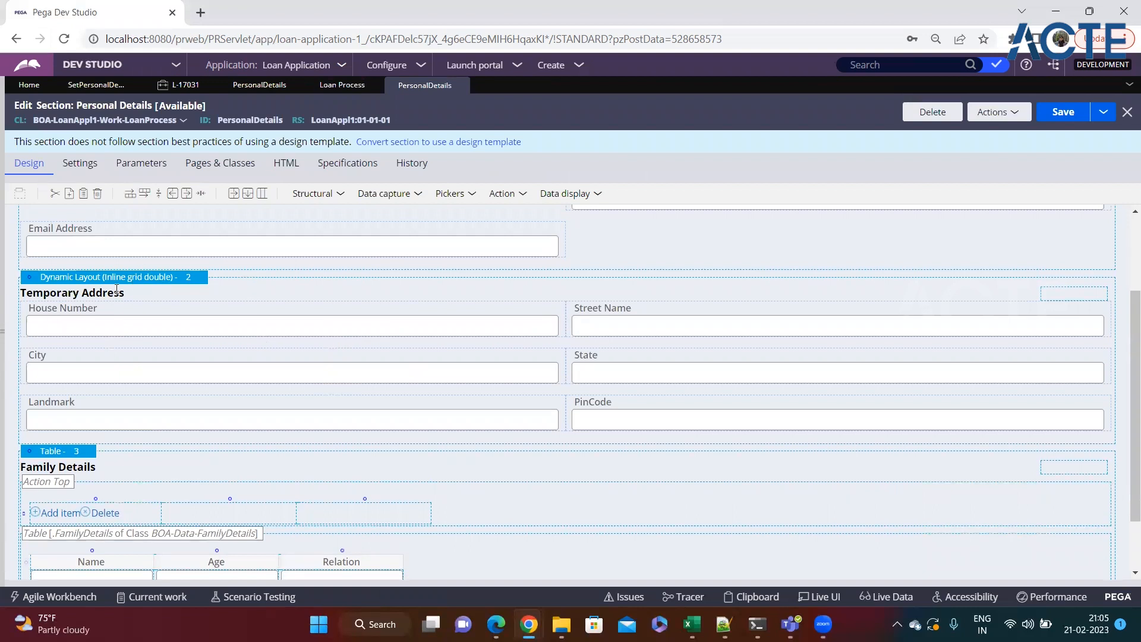
Reveal the properties of LoanProcess and of its parent class BOA-LoanAppl1-Work in the class explorer, and open the TemporaryAddress property
left_click(527, 325)
left_click(3, 330)
left_click(36, 238)
left_click(70, 237)
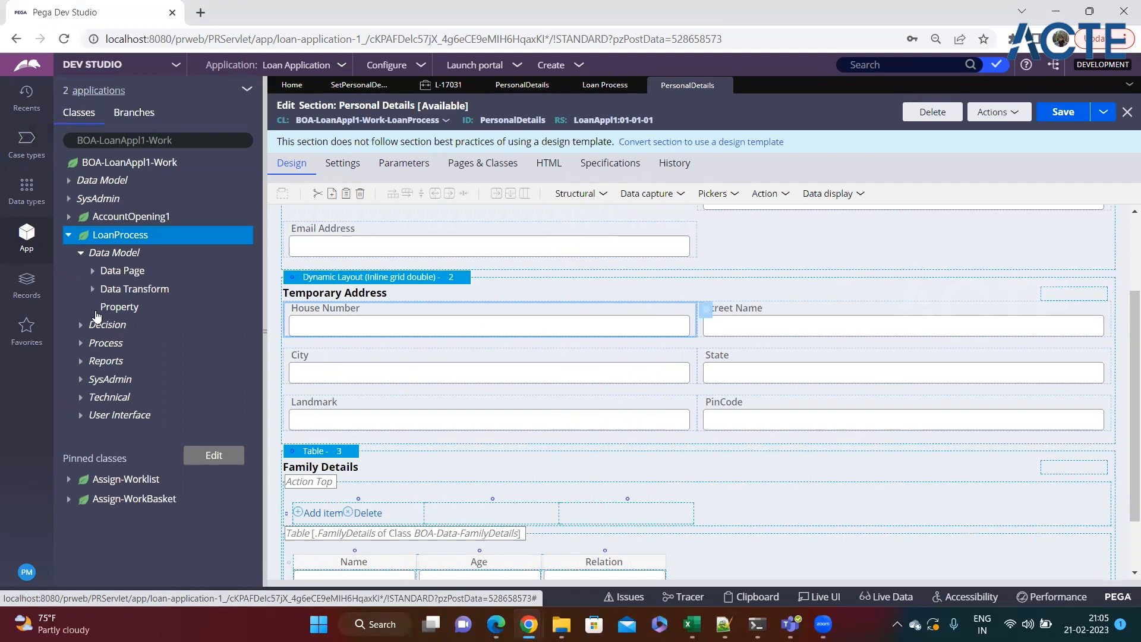
left_click(93, 308)
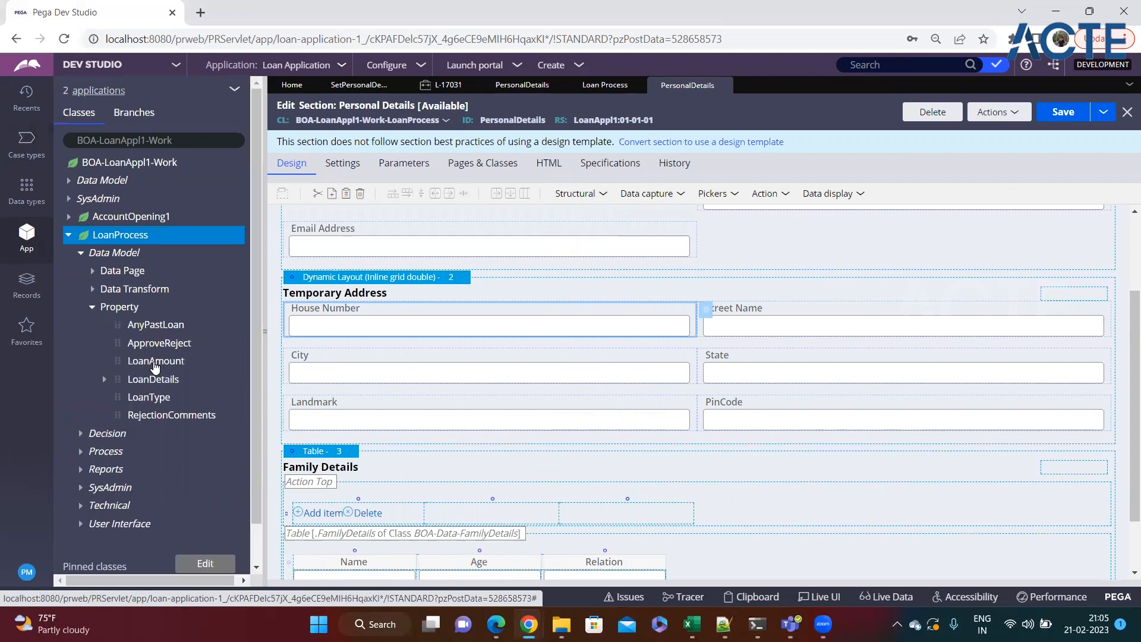
left_click(69, 180)
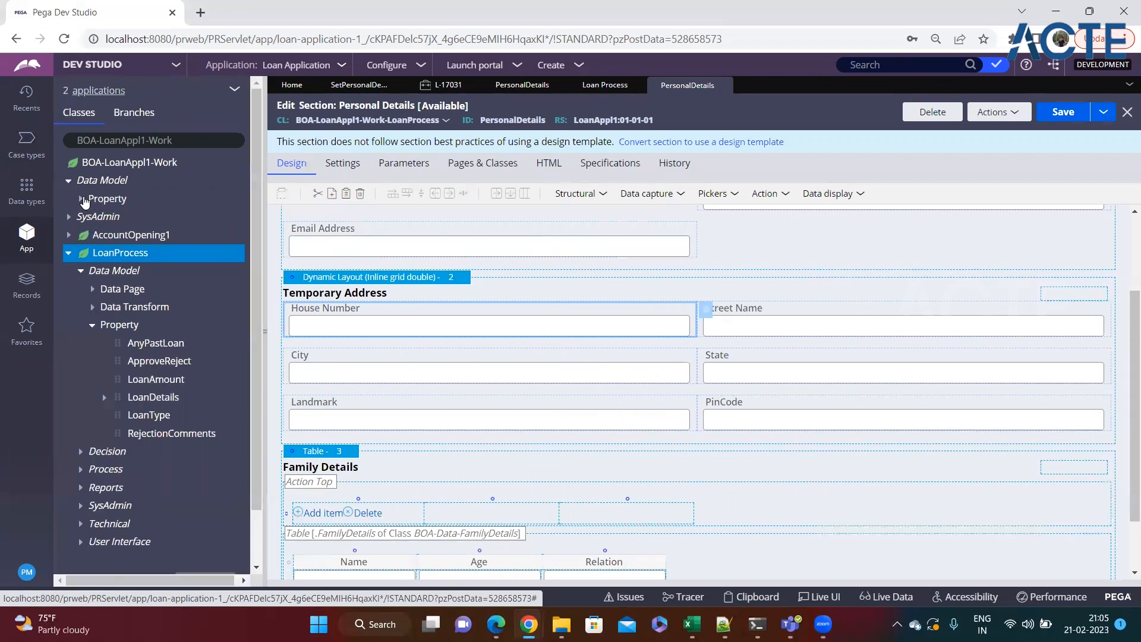
left_click(82, 199)
left_click(152, 333)
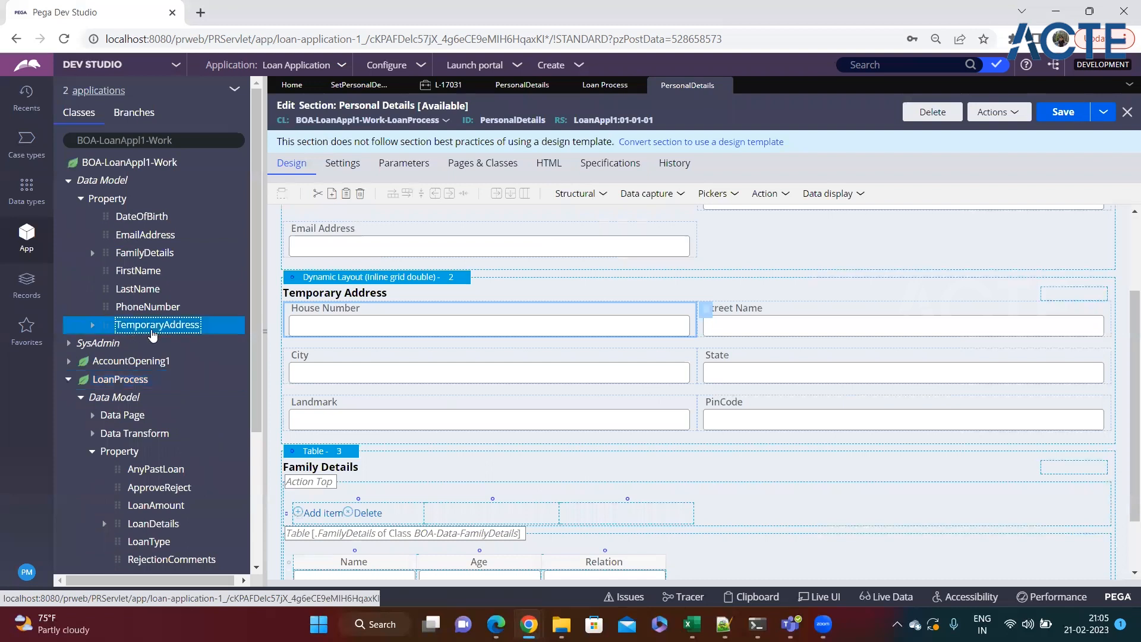
Save the TemporaryAddress property as a new property labelled Permanent Address in BOA-LoanAppl1-Work, ruleset LoanAppl1 01-01-01
left_click(1112, 113)
left_click(1046, 132)
left_click(432, 213)
double_click(334, 215)
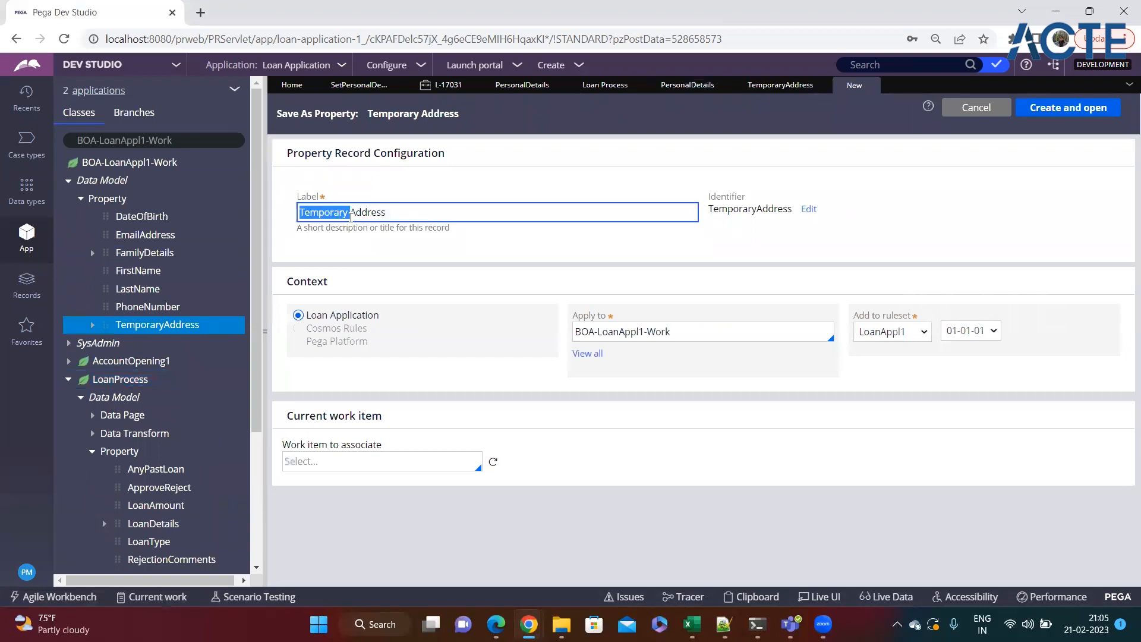
type("Per")
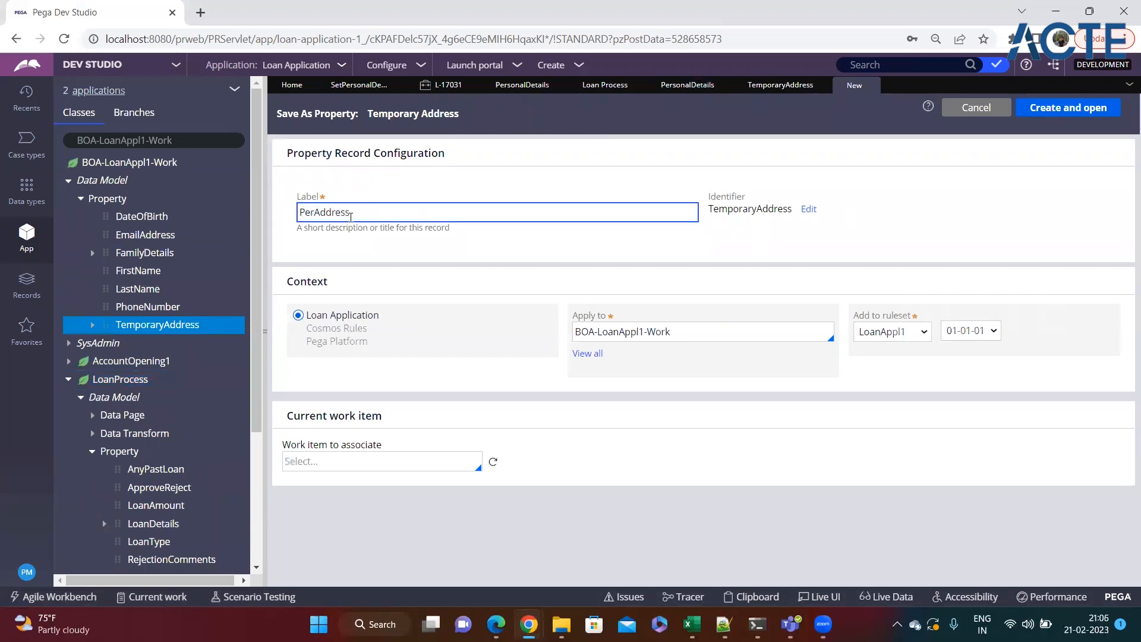
type("mannet")
right_click(319, 215)
left_click(356, 227)
left_click(1058, 109)
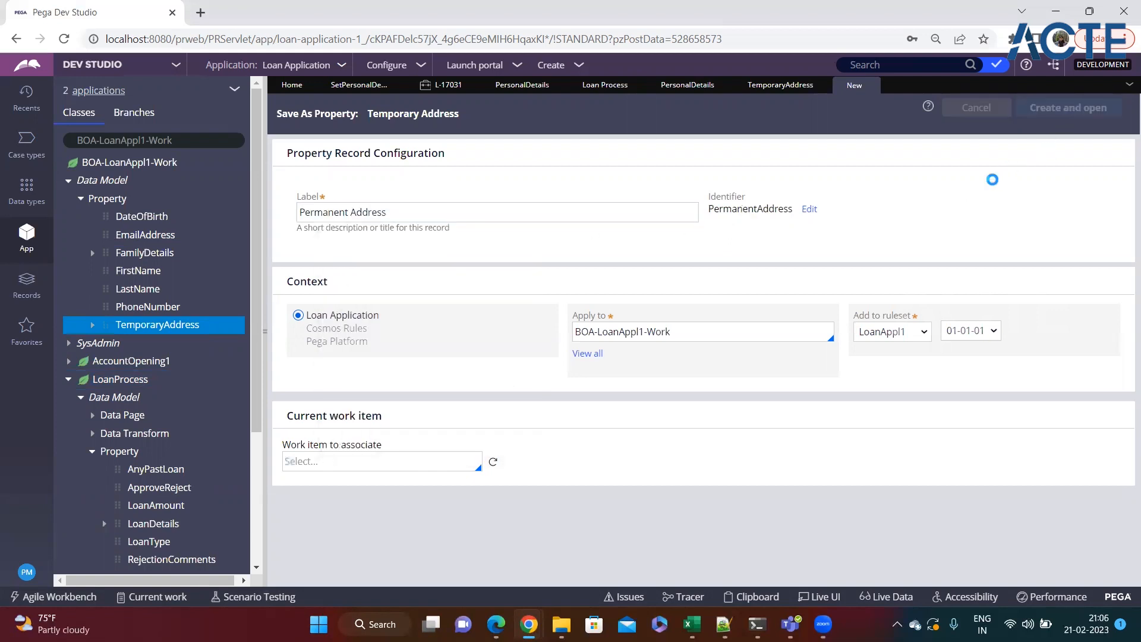
left_click(1071, 111)
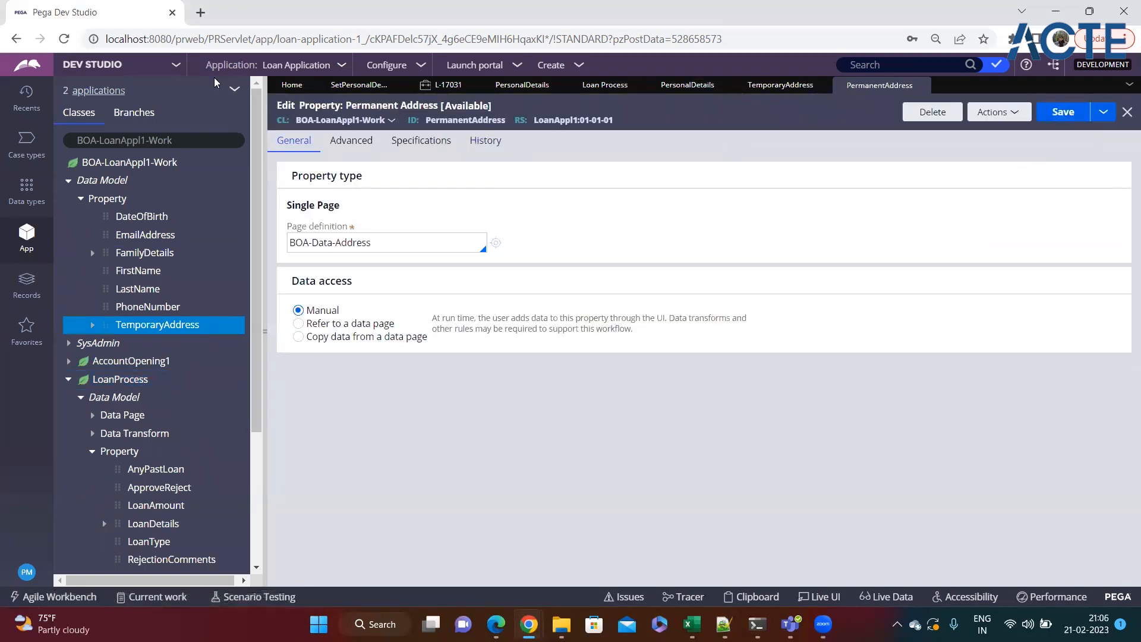
Refresh the class explorer and list the data model properties of BOA-LoanAppl1-Work to check for PermanentAddress
left_click(233, 96)
left_click(234, 114)
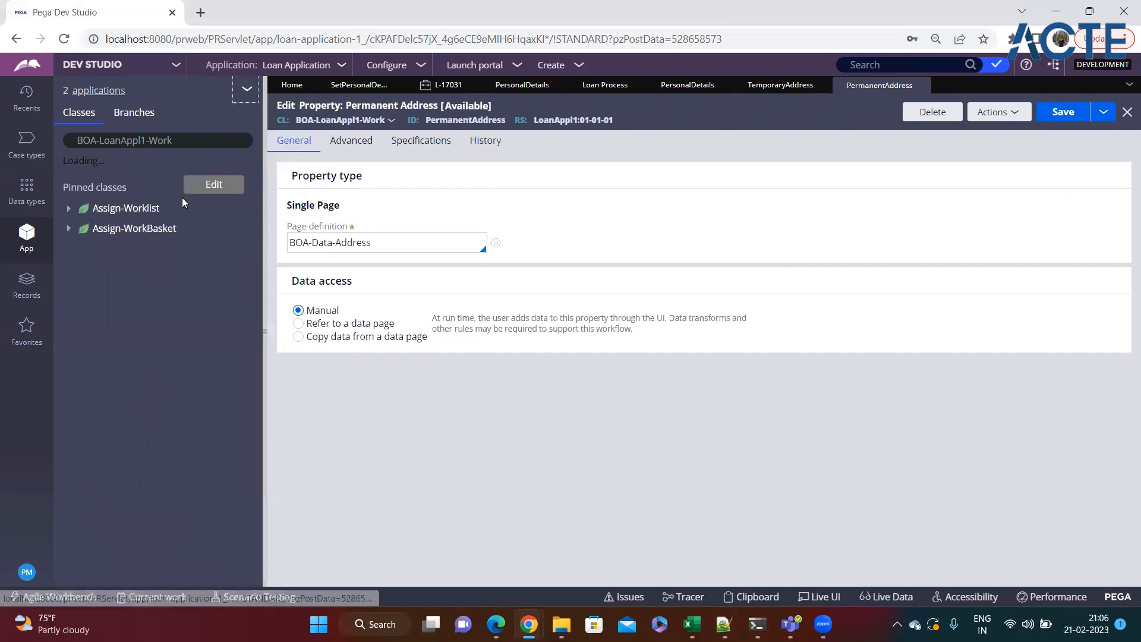
left_click(67, 183)
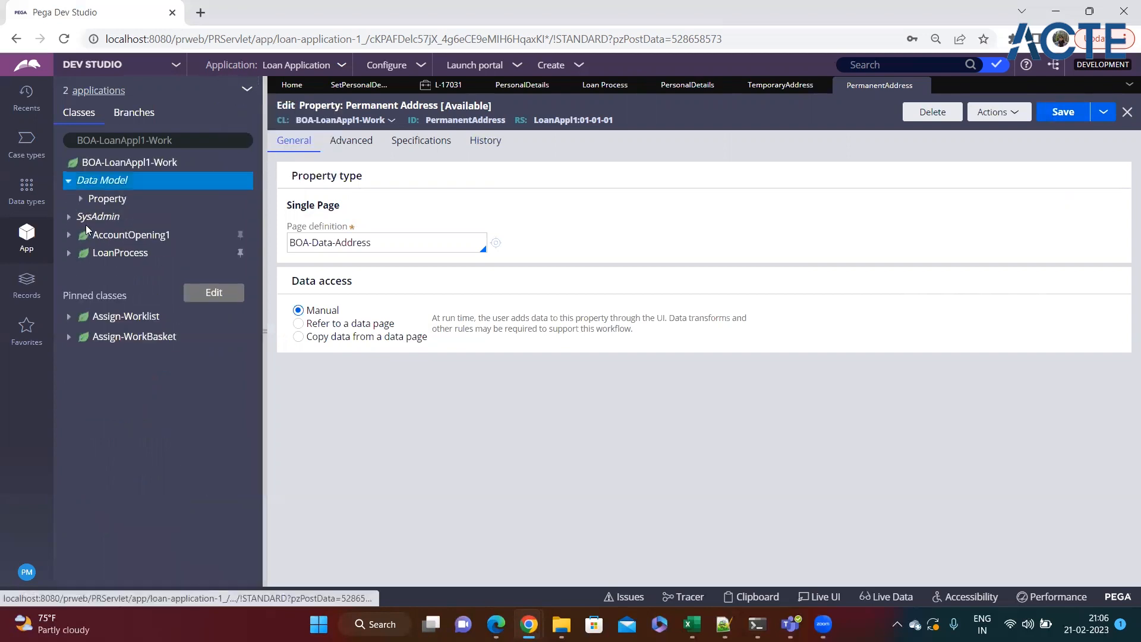
left_click(80, 198)
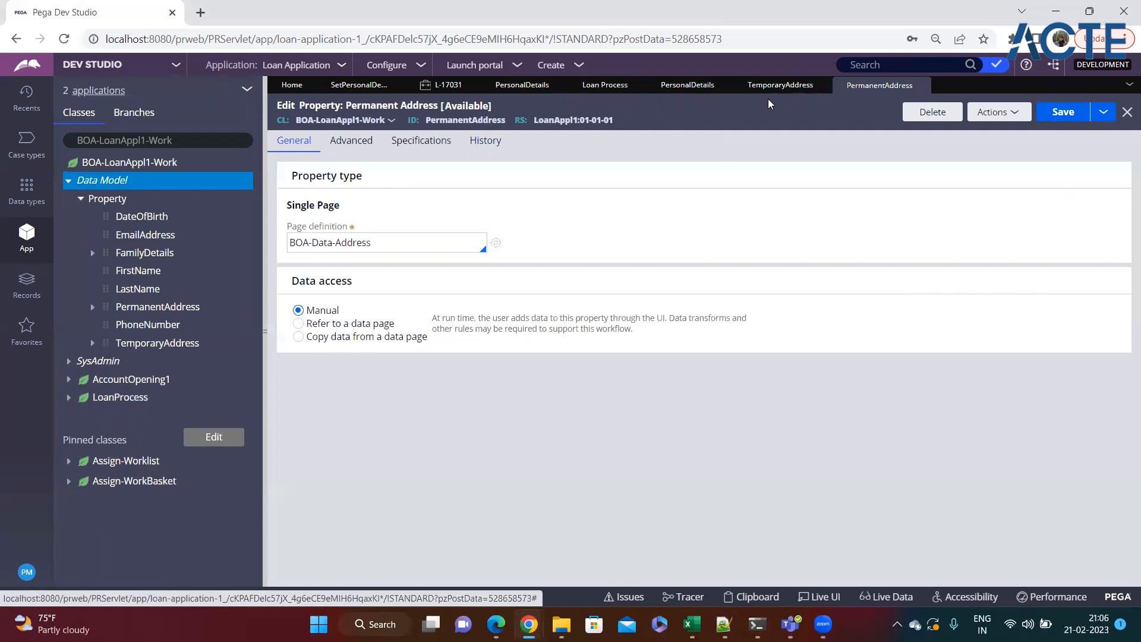
In the Personal Details section, copy the Temporary Address dynamic layout and paste the copy directly below it
left_click(687, 85)
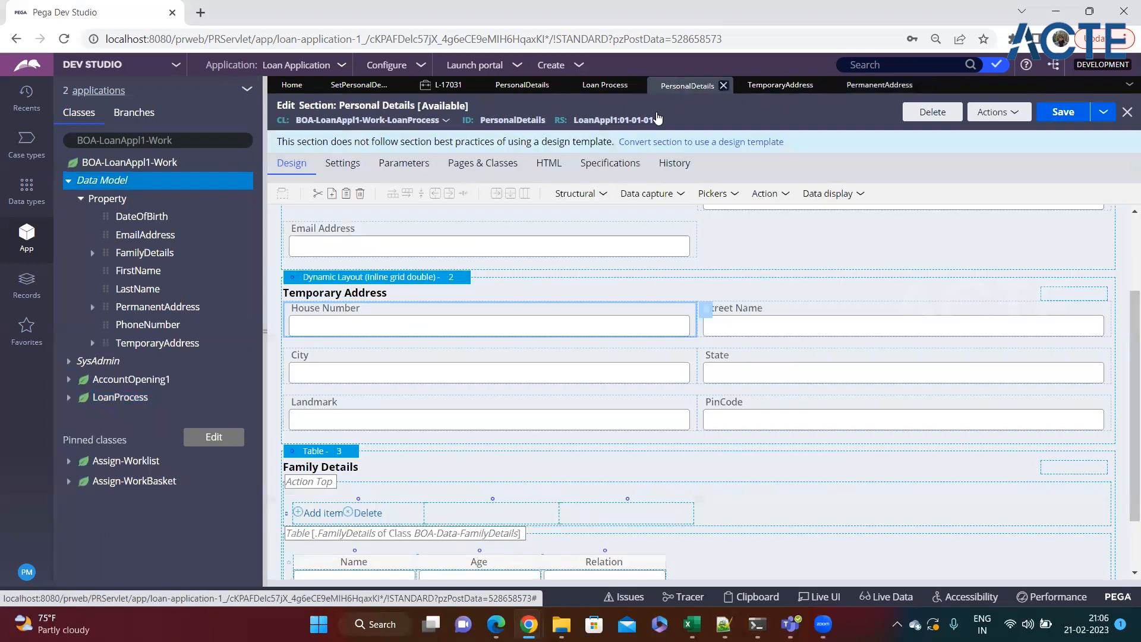
left_click(267, 330)
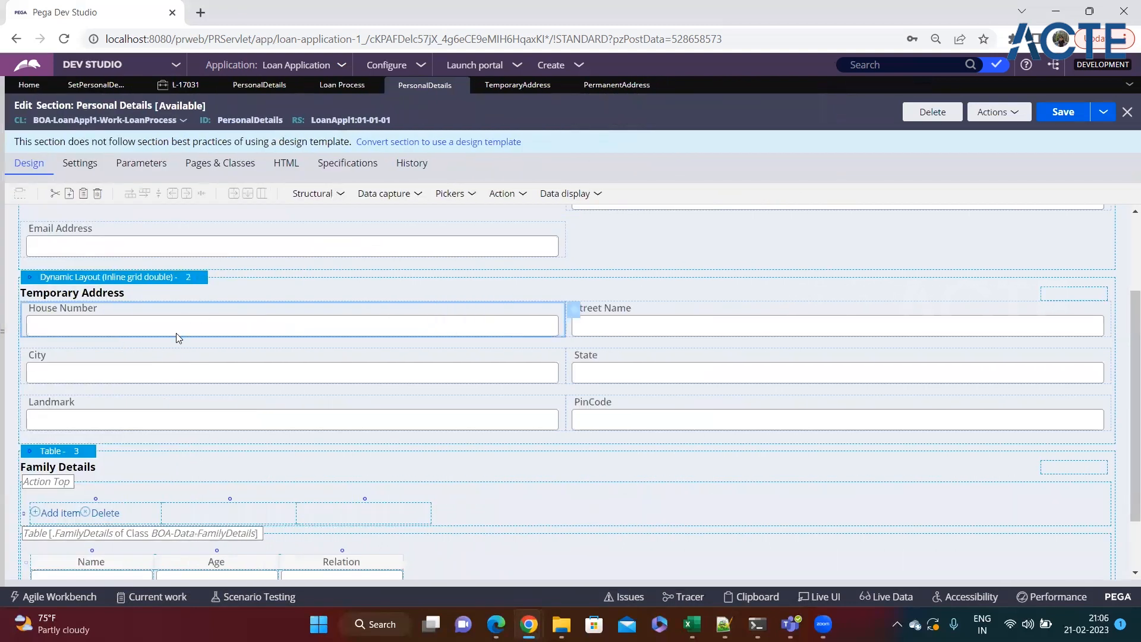
right_click(114, 288)
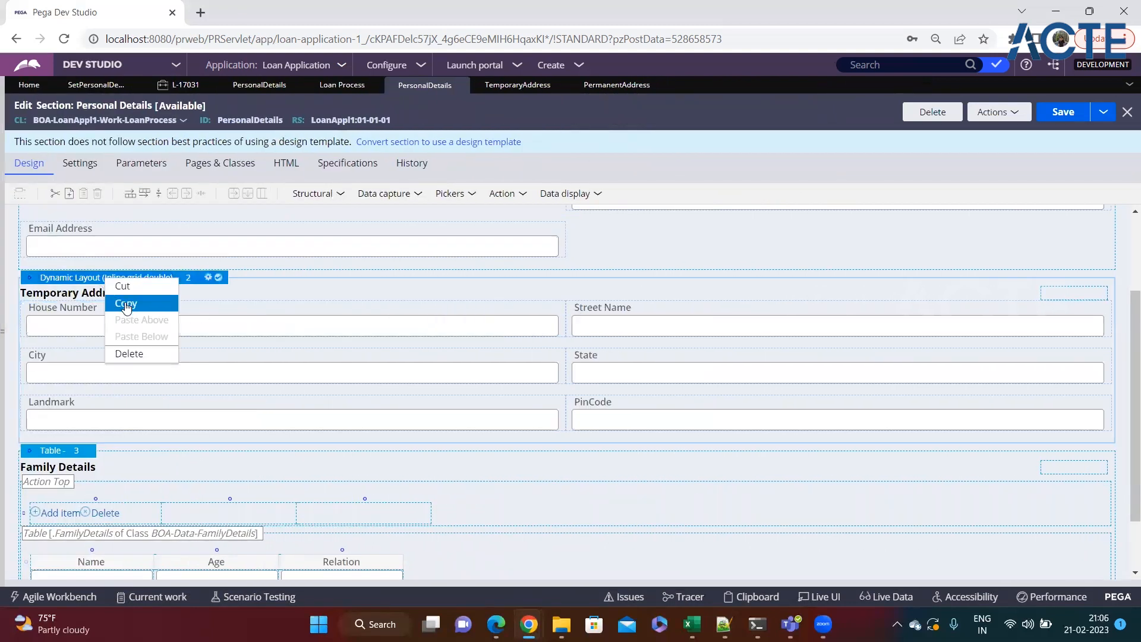
left_click(125, 300)
right_click(101, 279)
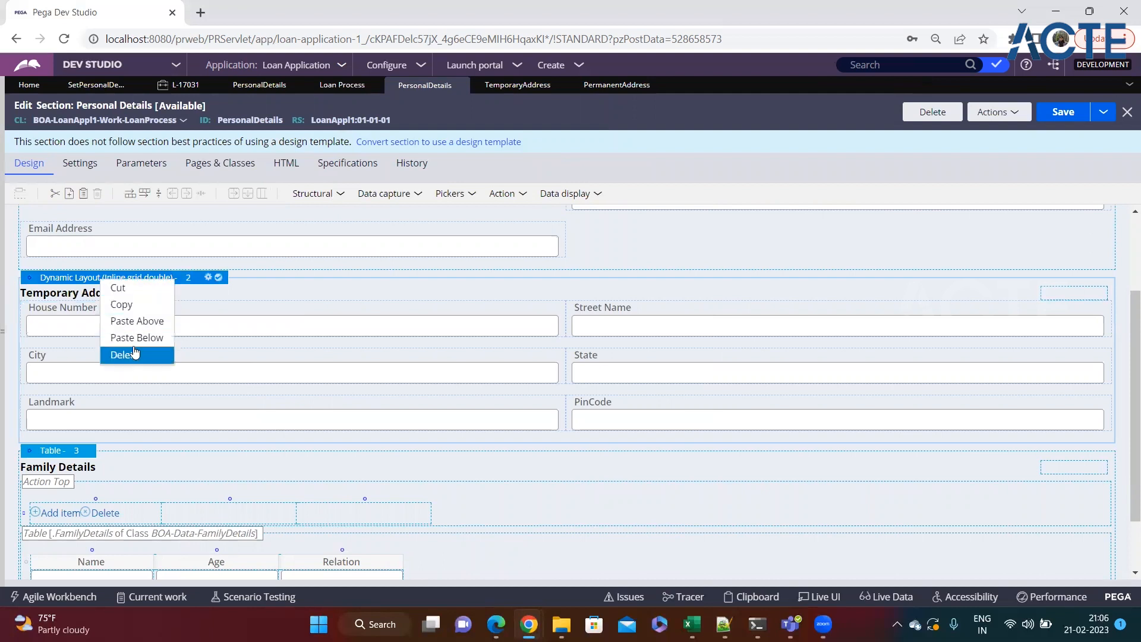
left_click(136, 340)
scroll(229, 461, "down", 3)
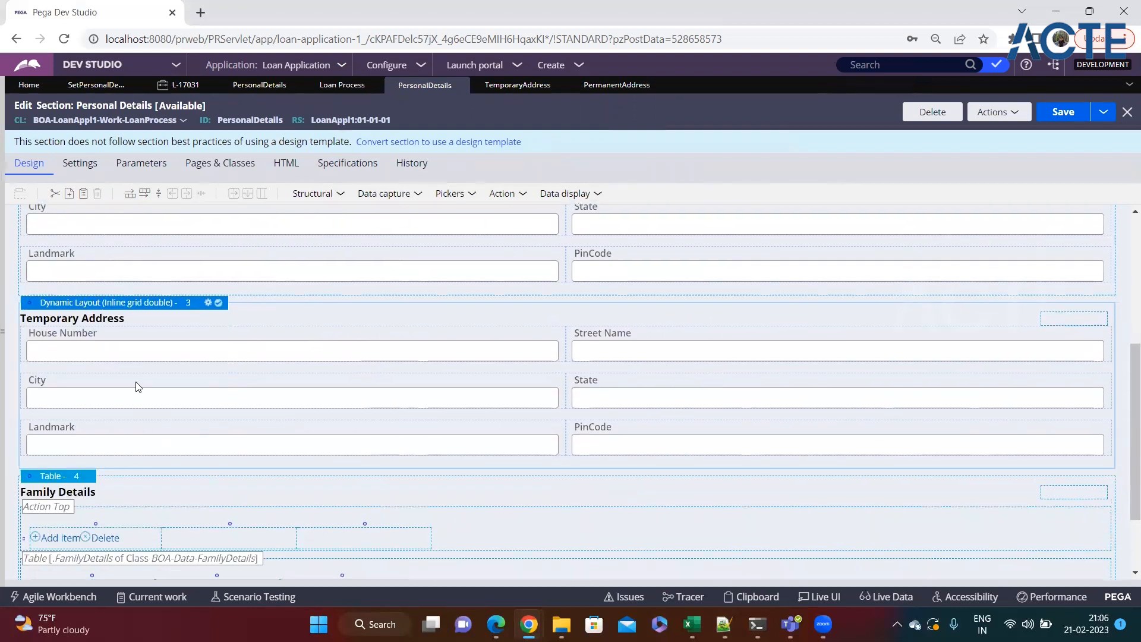
Set the title of the pasted dynamic layout to Permanent Address
left_click(239, 351)
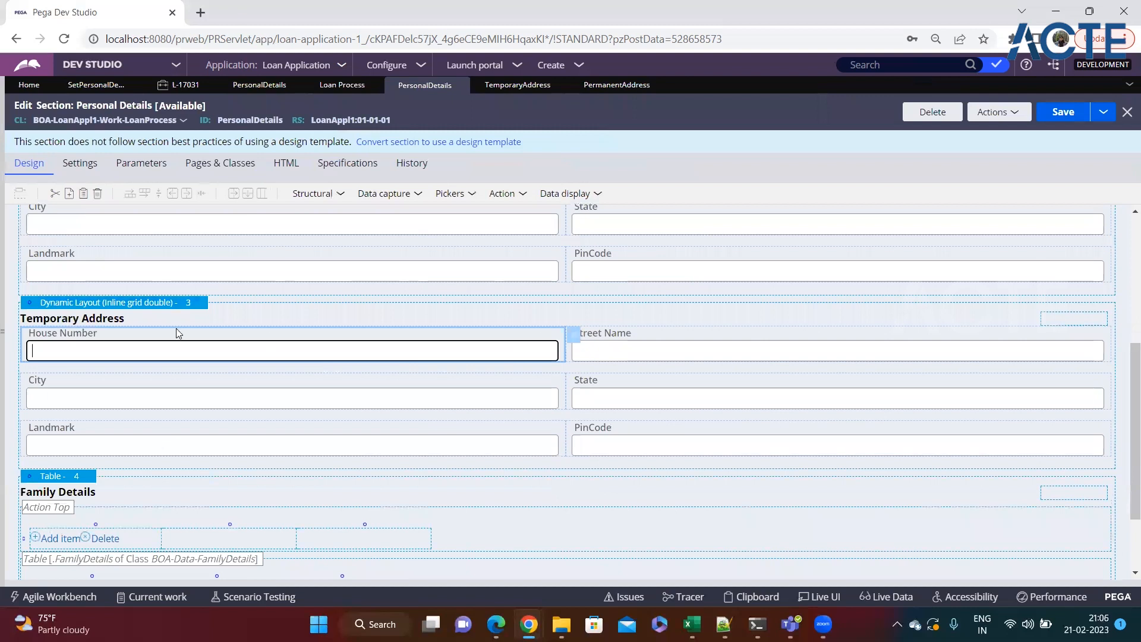
left_click(208, 302)
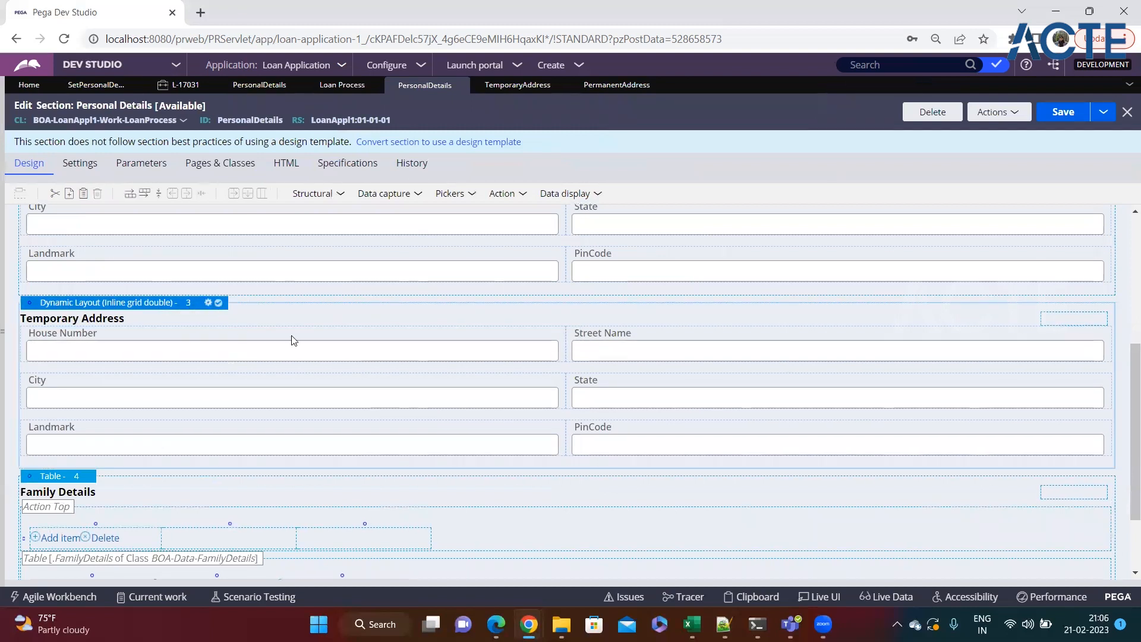
left_click(603, 344)
double_click(604, 344)
key("BackSpace")
type("Permanent Address")
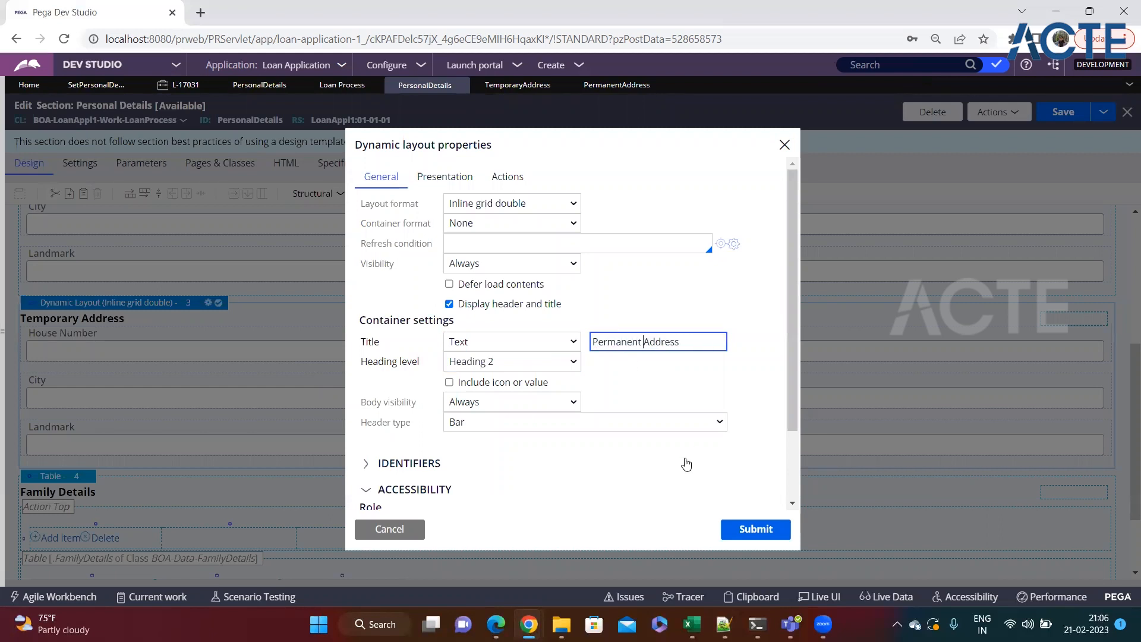
left_click(740, 527)
Set the Permanent Address layout's House Number property to .PermanentAddress.HouseNumber, and copy the PermanentAddress name for reuse
left_click(228, 350)
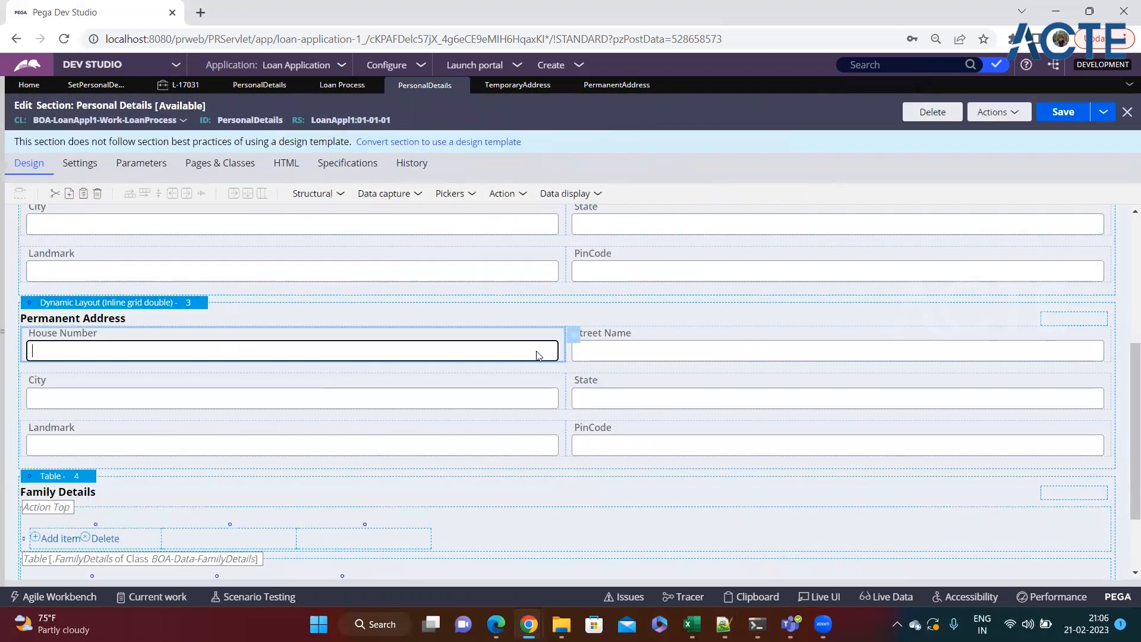
left_click(570, 334)
double_click(458, 222)
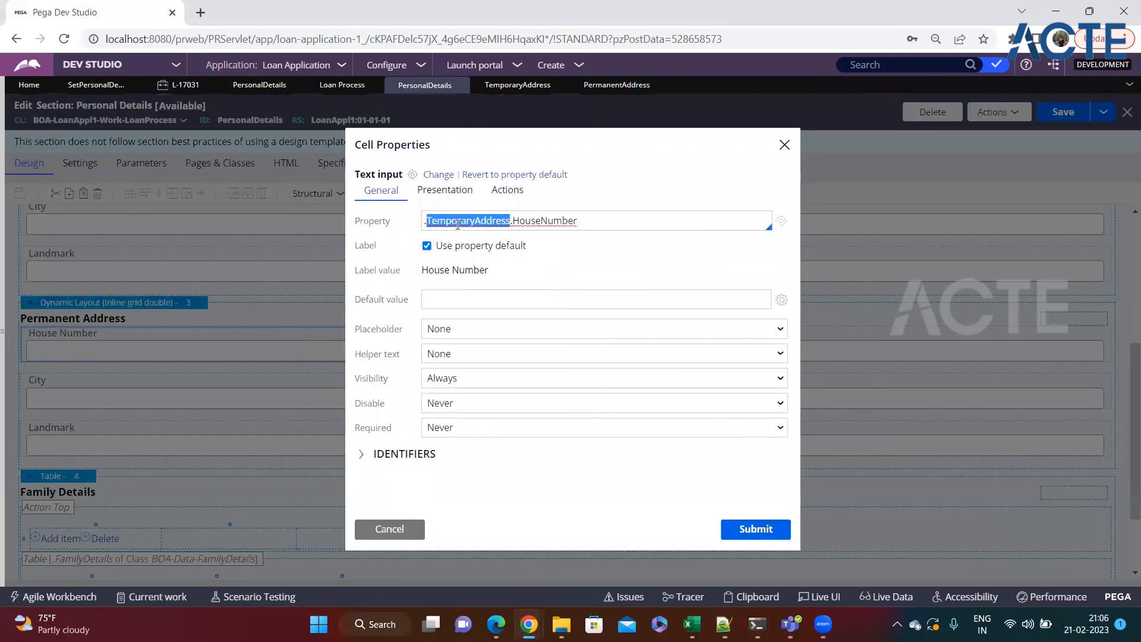
key("BackSpace")
key("Down")
key("Down")
key("Down")
key("Down")
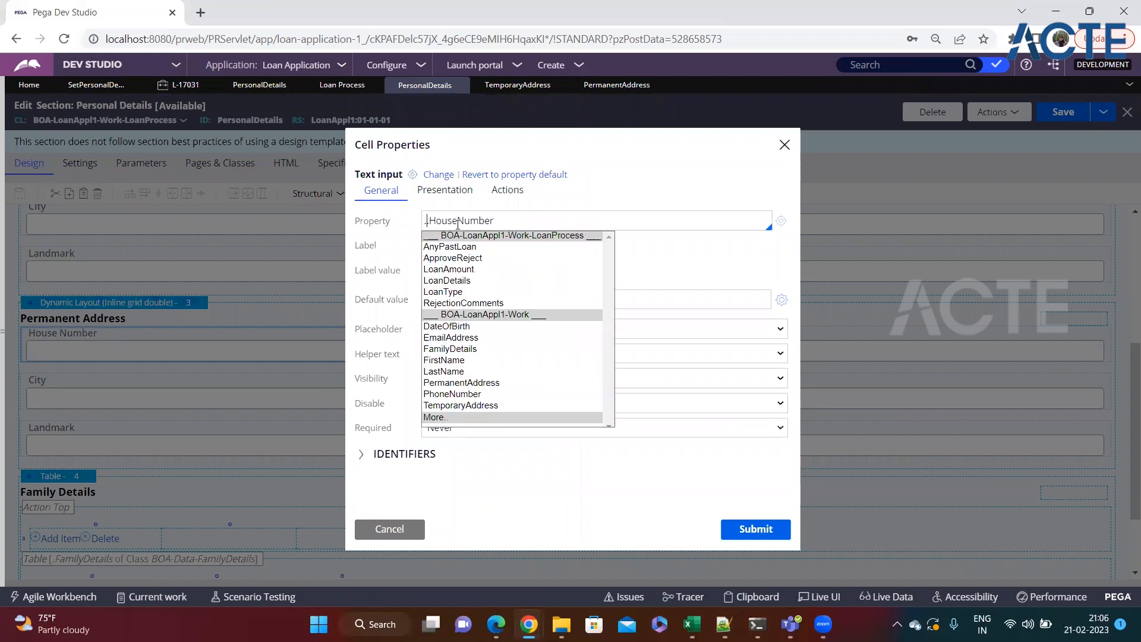
key("Down")
key("Down")
key("Down")
key("Down")
key("Down")
key("Down")
key("Down")
key("Down")
key("Down")
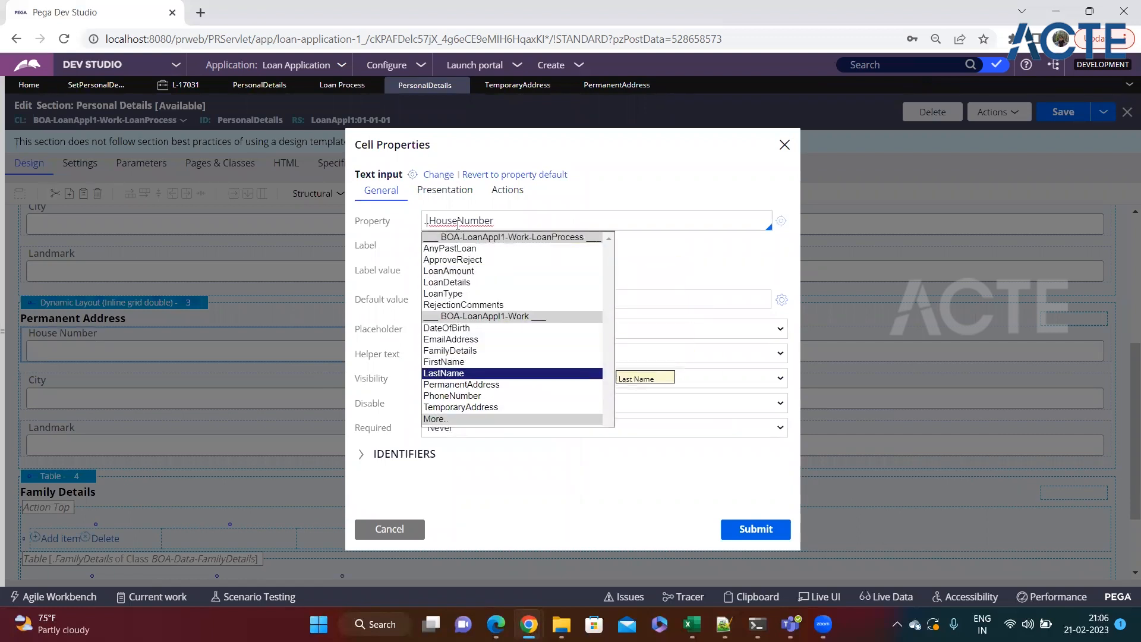
key("Return")
double_click(457, 224)
key("ctrl+c")
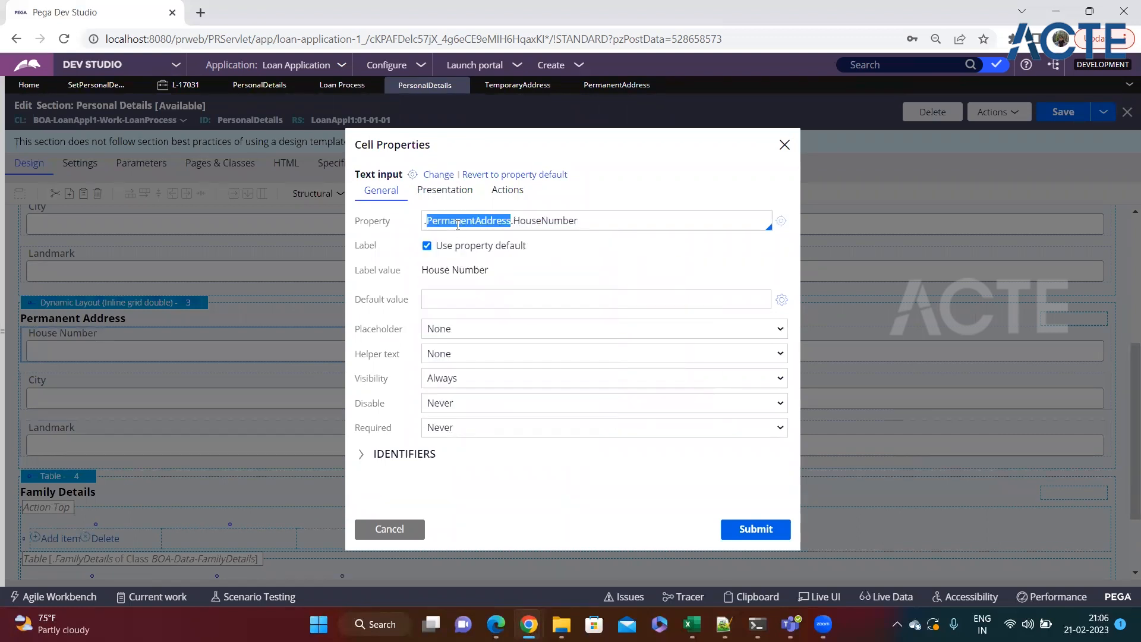
left_click(741, 528)
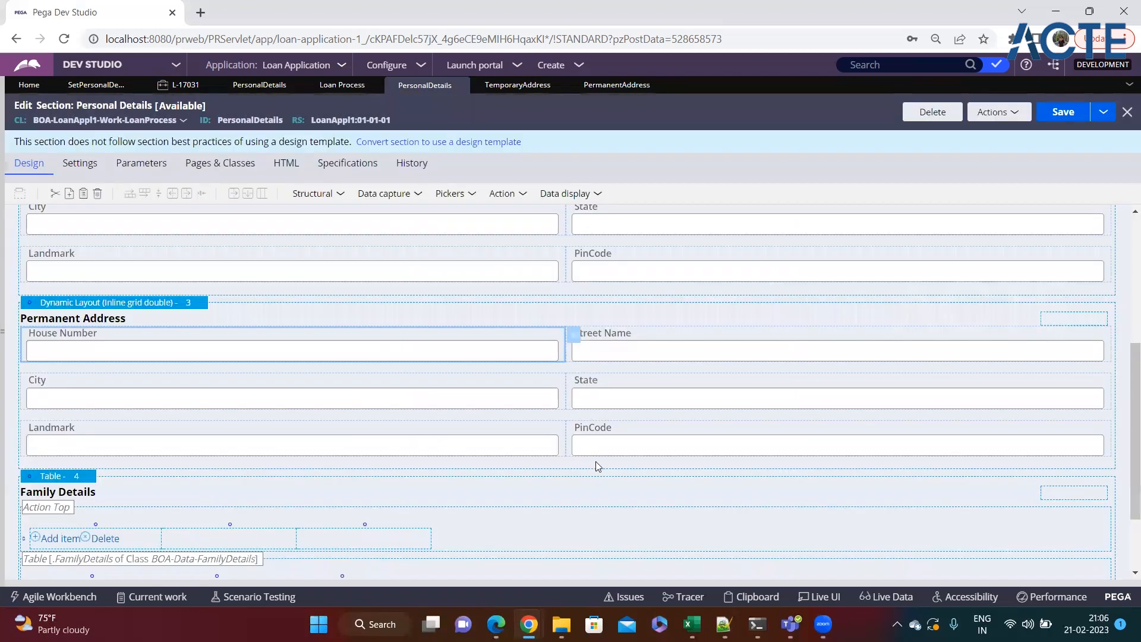
Replace TemporaryAddress with PermanentAddress in the property reference of the Permanent Address layout's Street Name field
left_click(720, 337)
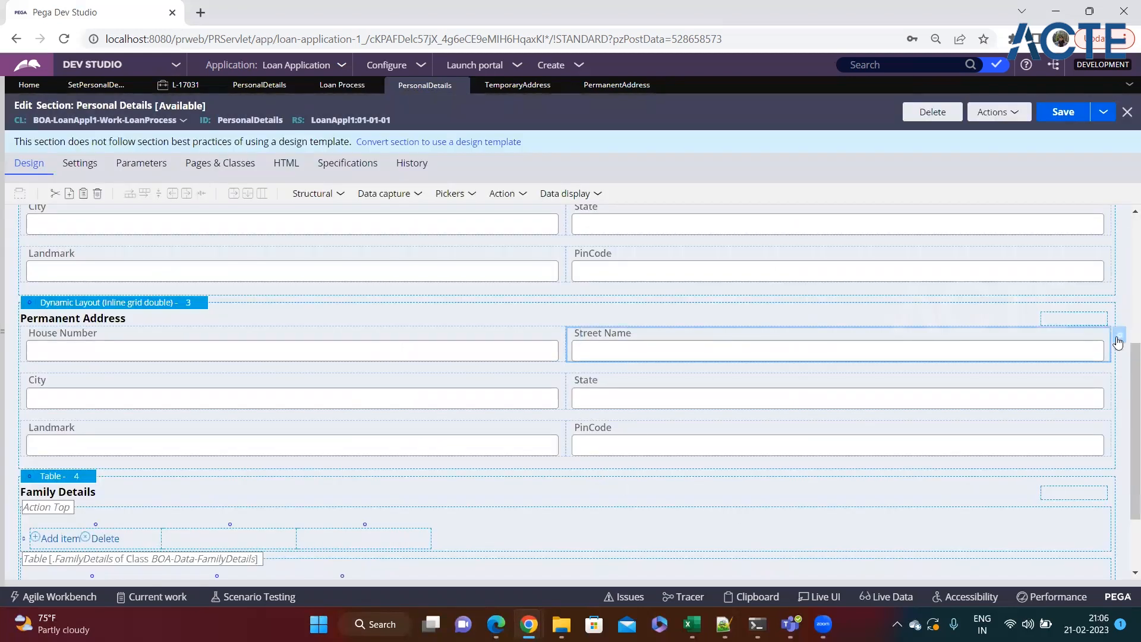
left_click(1120, 337)
double_click(467, 220)
key("ctrl+v")
left_click(740, 528)
Set the Permanent Address layout's City property to .PermanentAddress.City
left_click(551, 401)
left_click(574, 387)
double_click(464, 224)
key("ctrl+v")
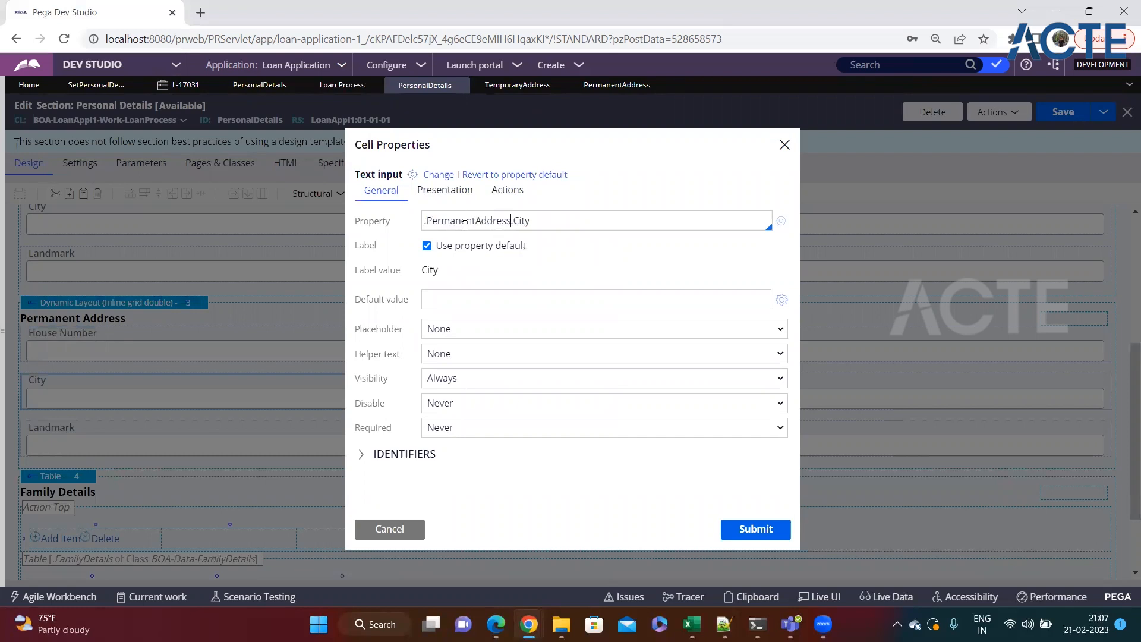
left_click(743, 527)
Set the Permanent Address layout's State property to .PermanentAddress.State
left_click(793, 404)
left_click(1118, 382)
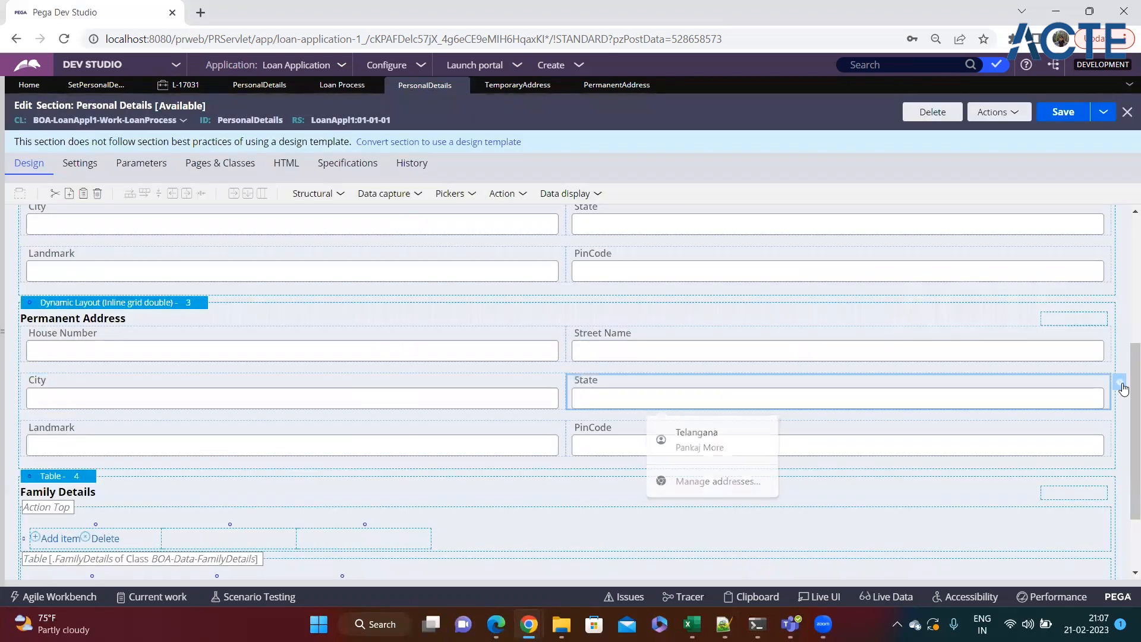
double_click(499, 221)
key("ctrl+v")
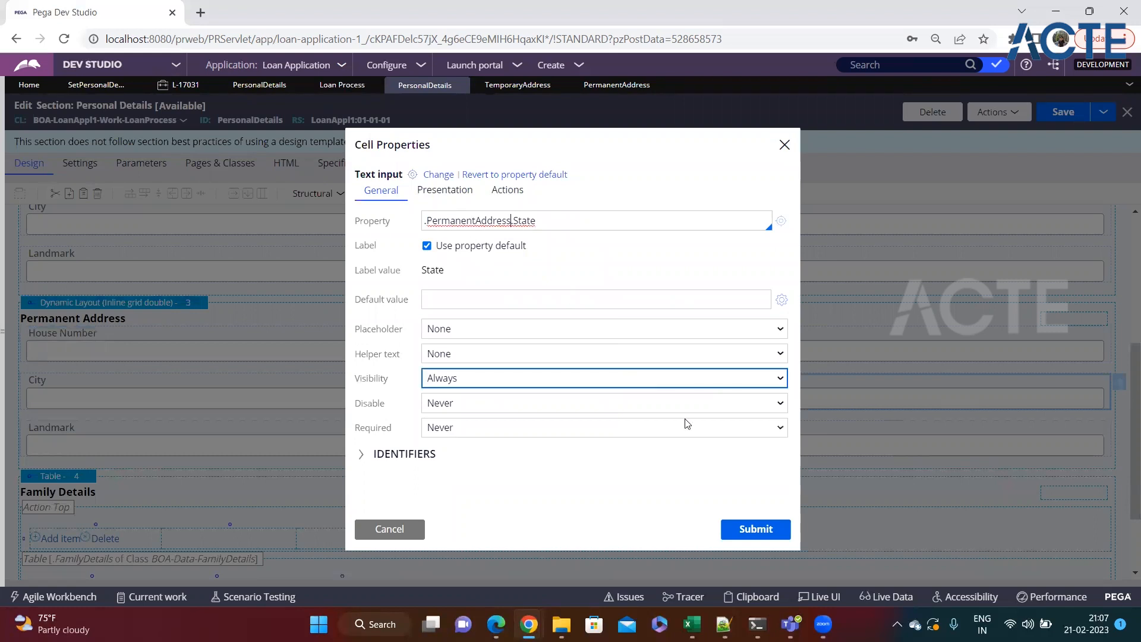
left_click(748, 531)
Set the Permanent Address layout's Landmark property to .PermanentAddress.Landmark
left_click(485, 437)
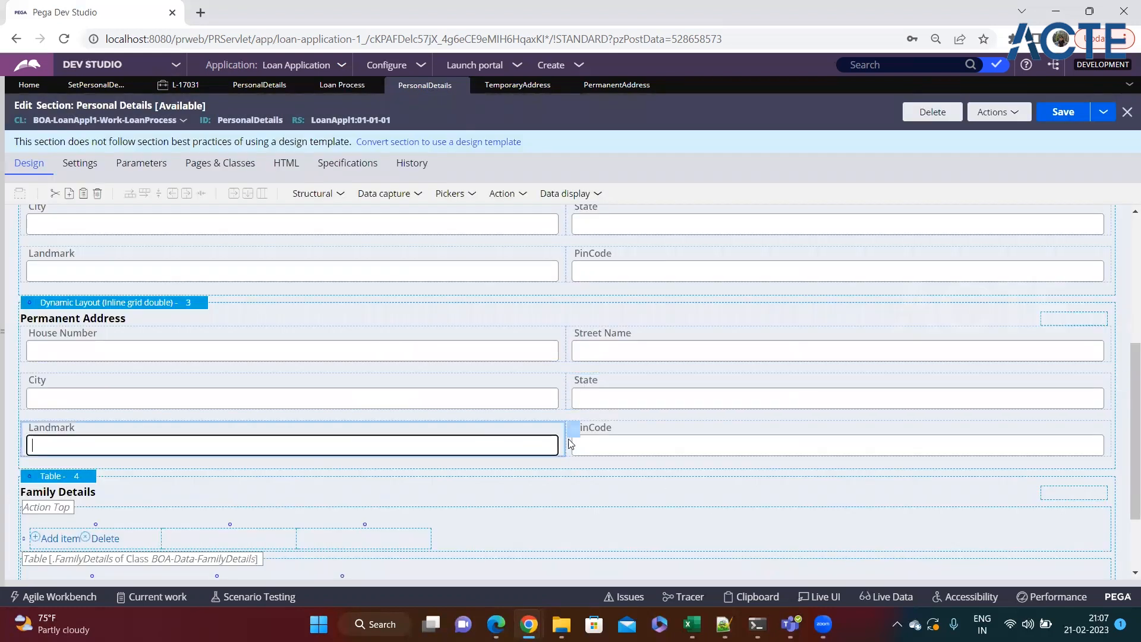
left_click(573, 436)
double_click(451, 221)
key("ctrl+v")
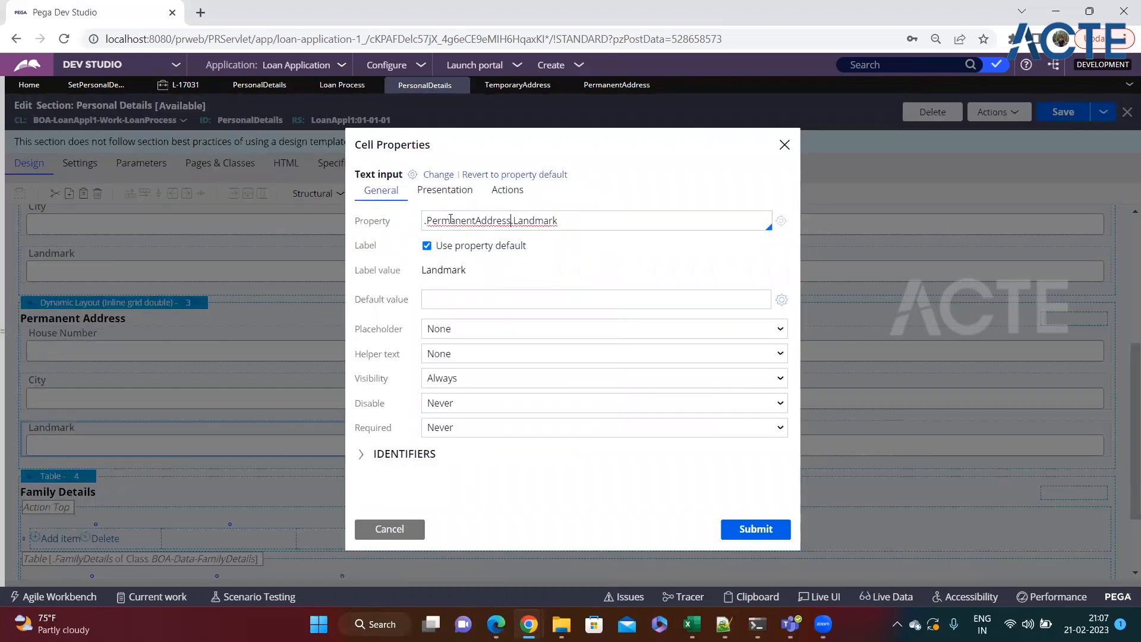
left_click(754, 528)
Point the Permanent Address layout's PinCode field to the PermanentAddress page, and save the Personal Details section
left_click(674, 445)
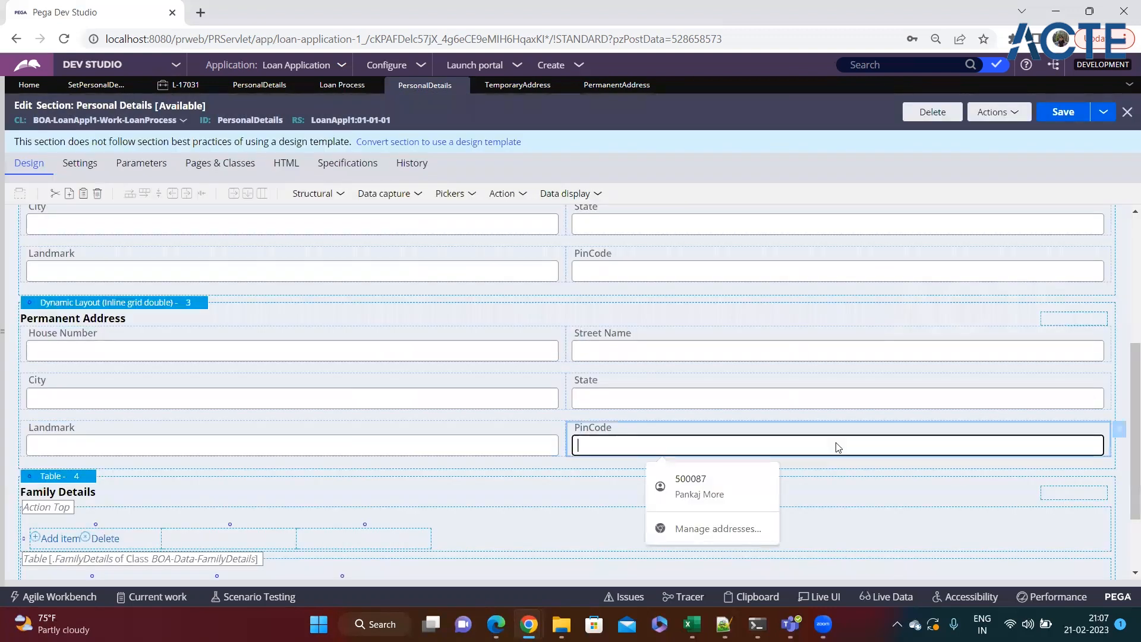
left_click(1118, 432)
double_click(469, 221)
key("ctrl+v")
left_click(740, 520)
left_click(1060, 113)
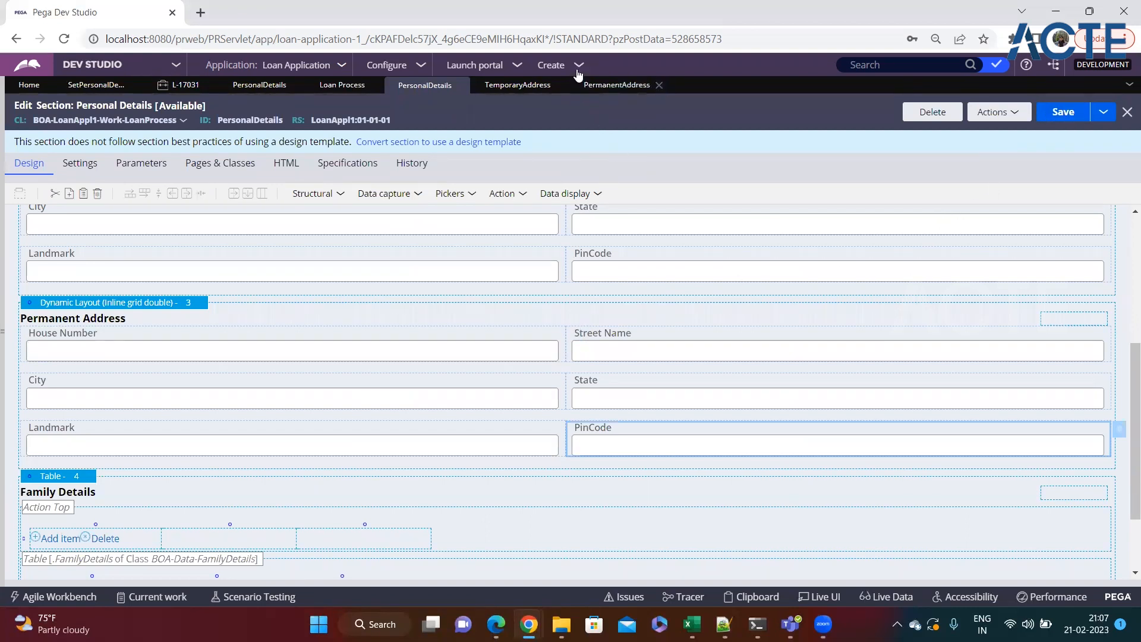
Create a new Loan Process case and show its Temporary Address and Permanent Address fields
left_click(553, 65)
left_click(742, 94)
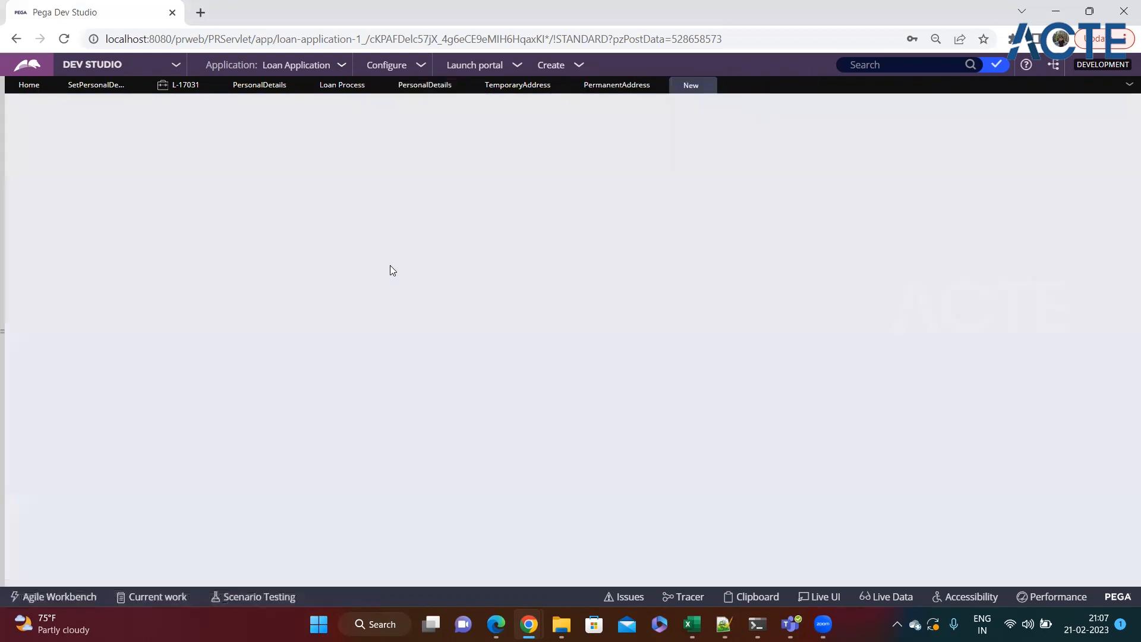
scroll(359, 327, "down", 1)
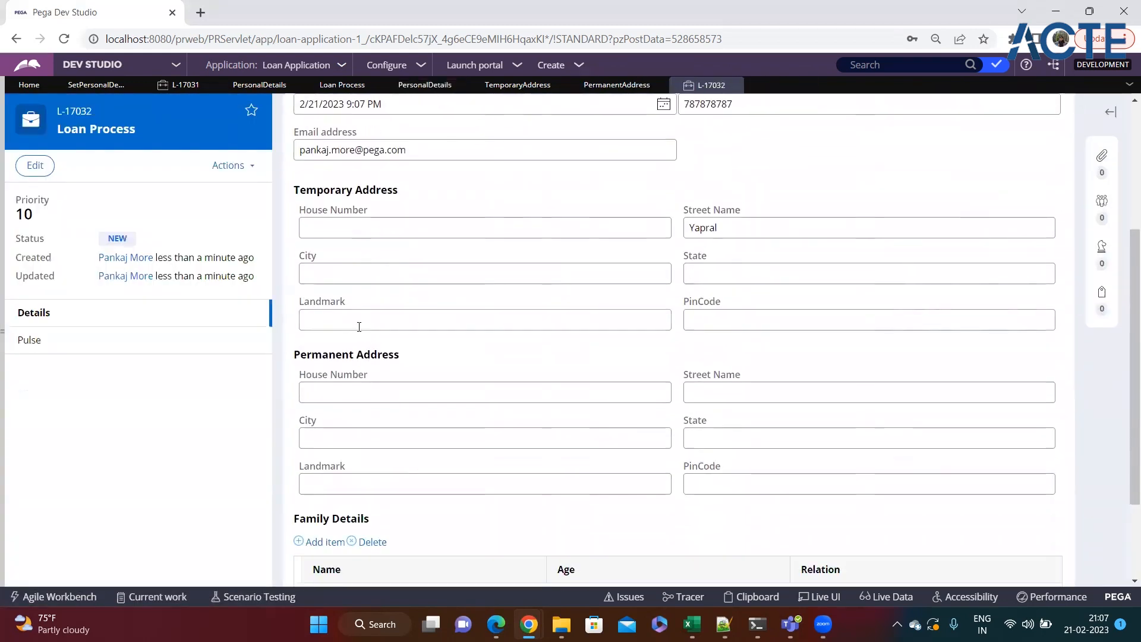
Fill in the Temporary Address house number, city, state, landmark and pin code with placeholder text in the Loan Process case
scroll(359, 308, "up", 2)
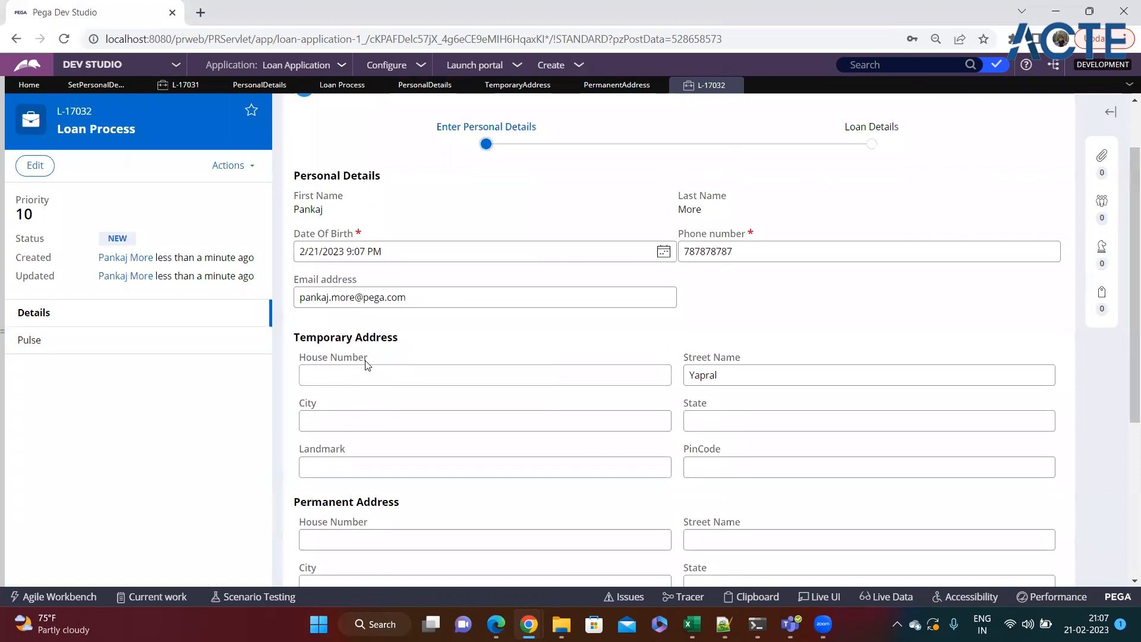
scroll(365, 364, "down", 1)
left_click(352, 304)
type("234324")
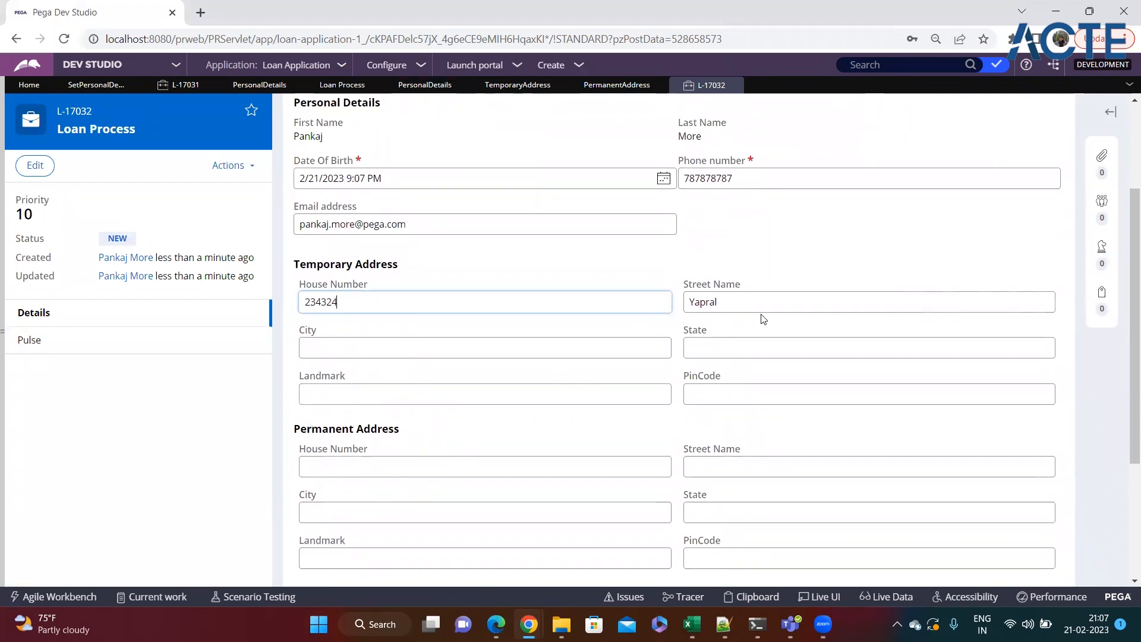
left_click(419, 345)
type("sdfdf")
left_click(728, 353)
type("sdf")
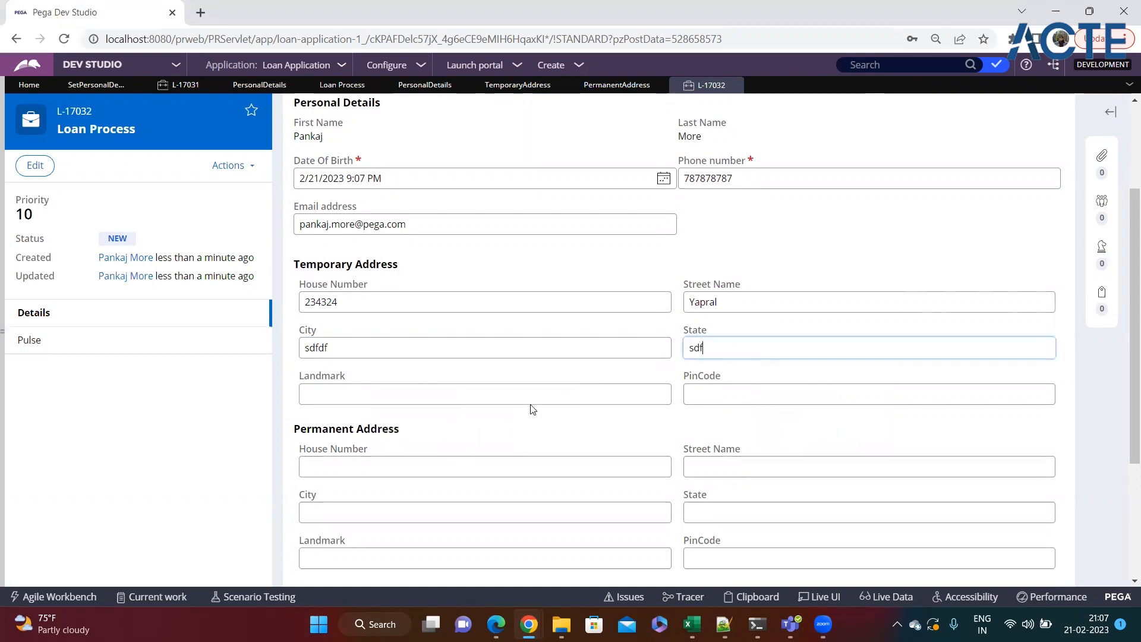
left_click(522, 397)
type("sdfsf")
left_click(690, 396)
type("sfd")
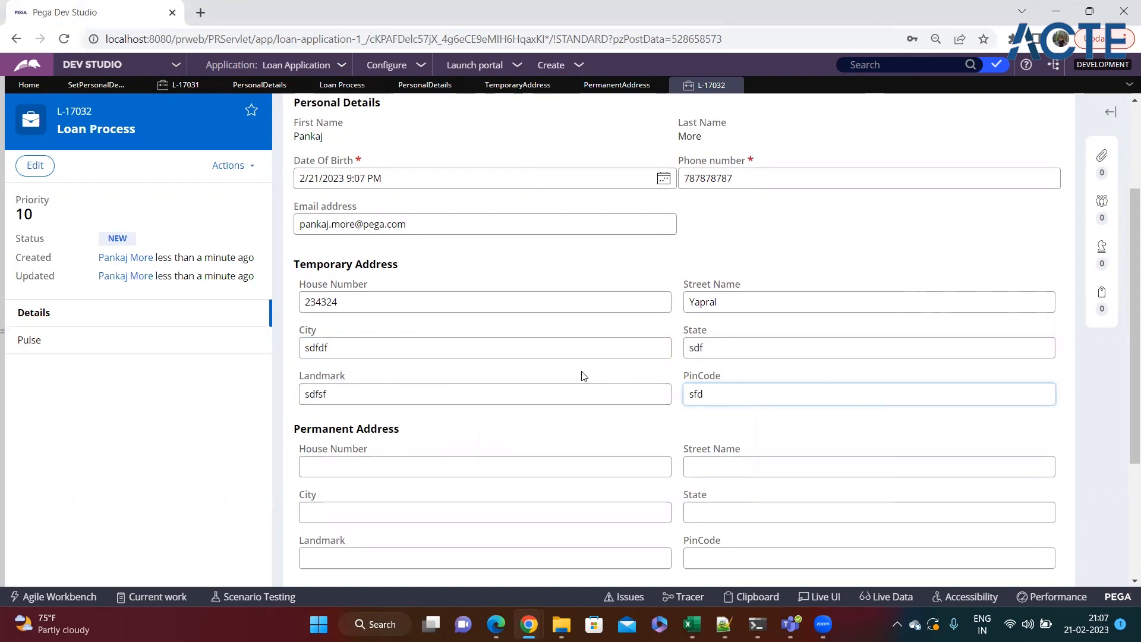
Fill in all six Permanent Address fields of the case with placeholder text that differs from the Temporary Address
scroll(583, 376, "down", 1)
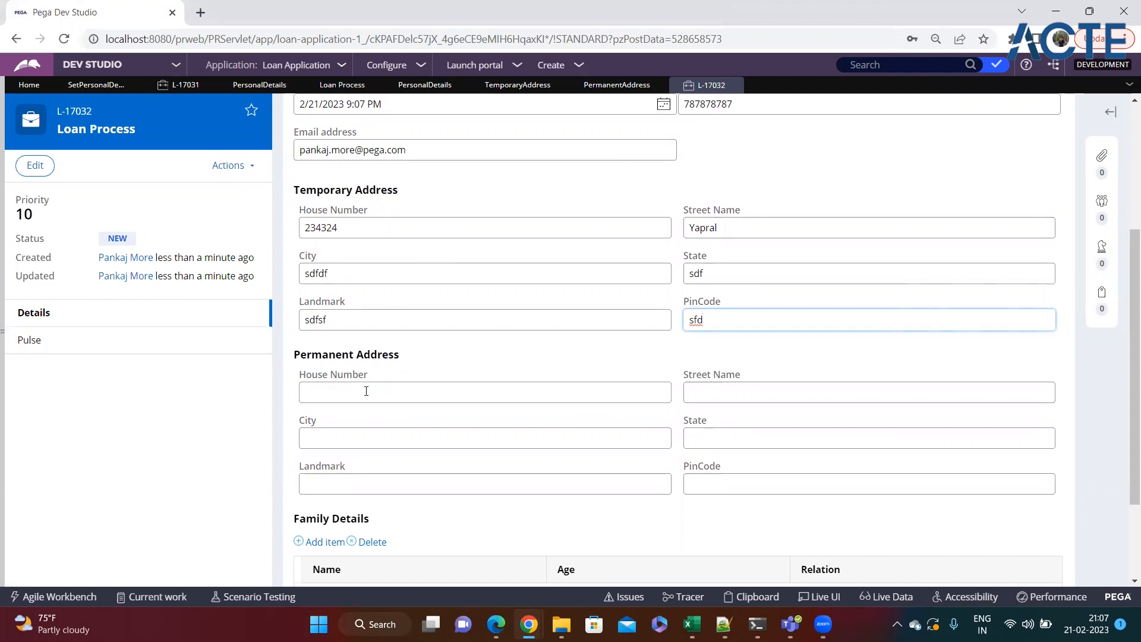
left_click(337, 391)
type("sdf")
key("Tab")
type("sdf")
key("Tab")
type("sf")
left_click(703, 435)
type("sdf")
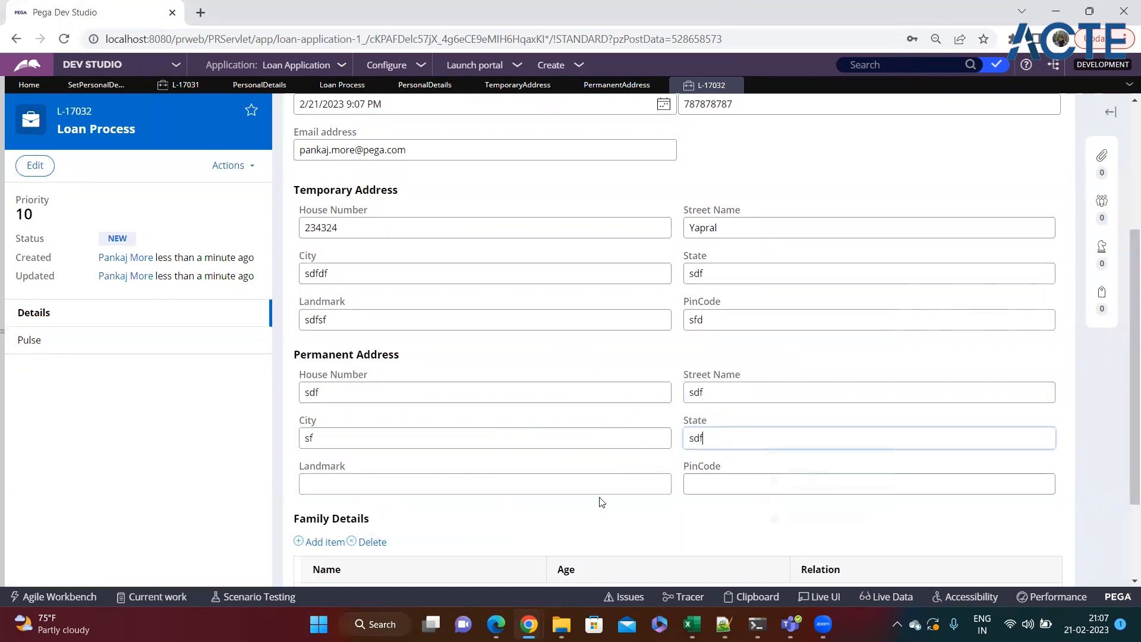
left_click(606, 486)
type("dsf")
left_click(716, 477)
type("sdfsf")
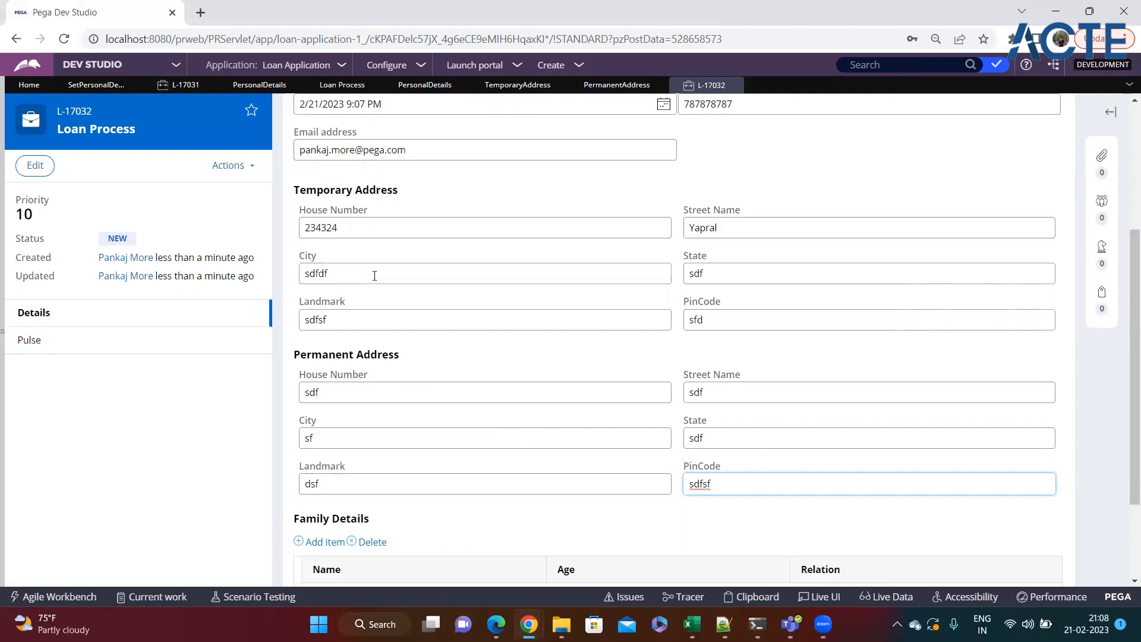
left_click(372, 227)
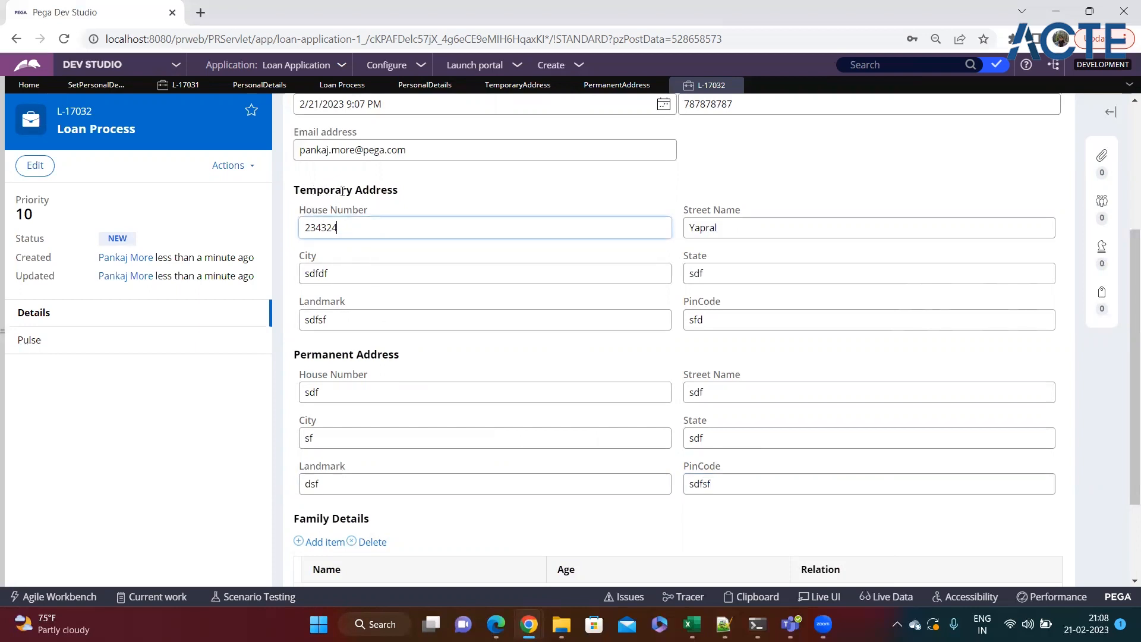
left_click(335, 392)
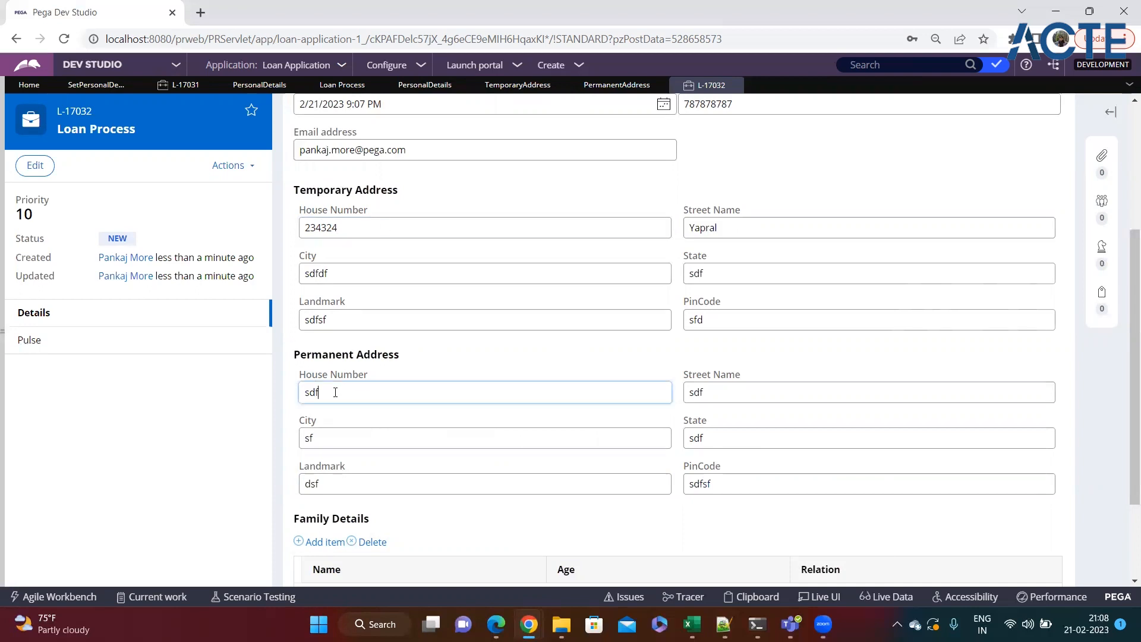
left_click(329, 443)
left_click(355, 486)
left_click(356, 398)
Add a default dynamic layout between the Temporary Address and Permanent Address layouts in the Personal Details section
left_click(440, 89)
scroll(270, 337, "down", 2)
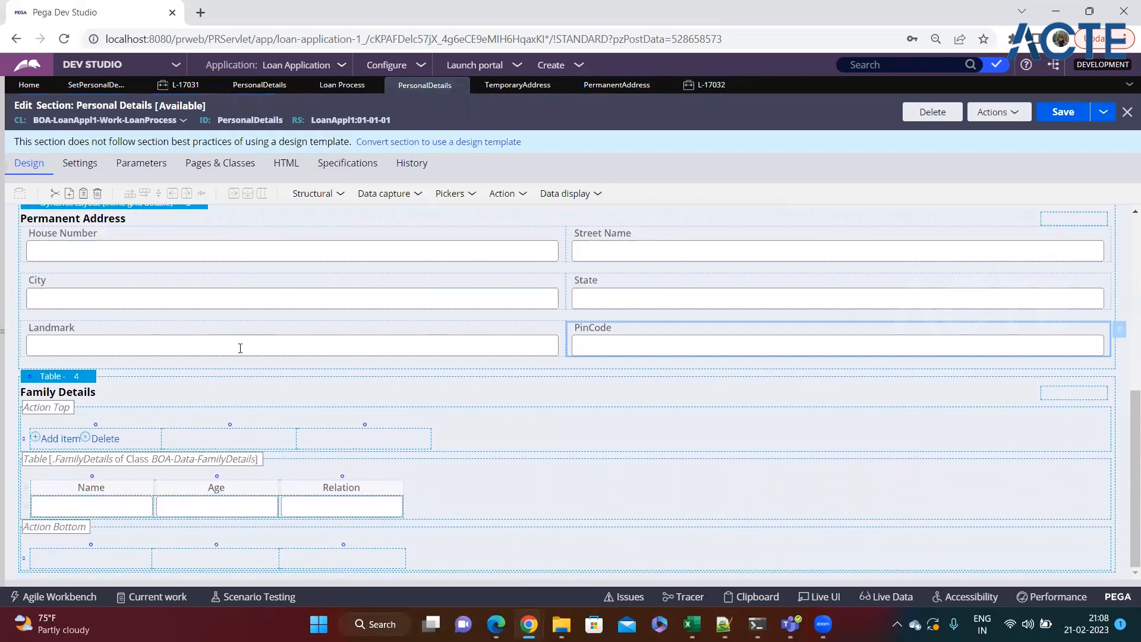
scroll(241, 348, "up", 3)
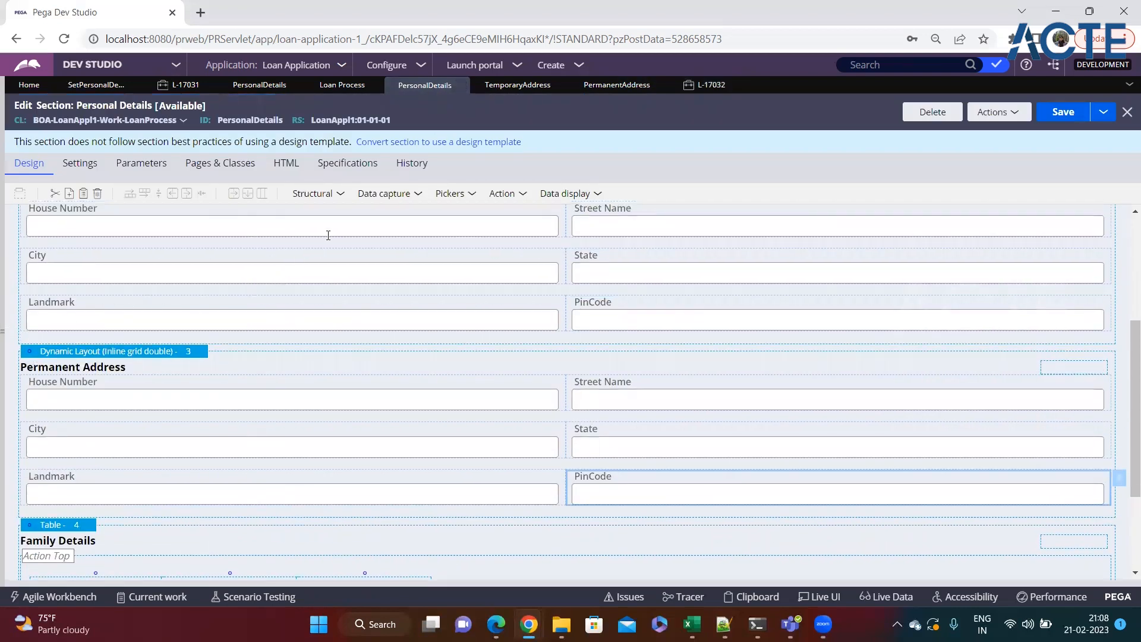
left_click(342, 204)
left_click_drag(381, 214, 36, 367)
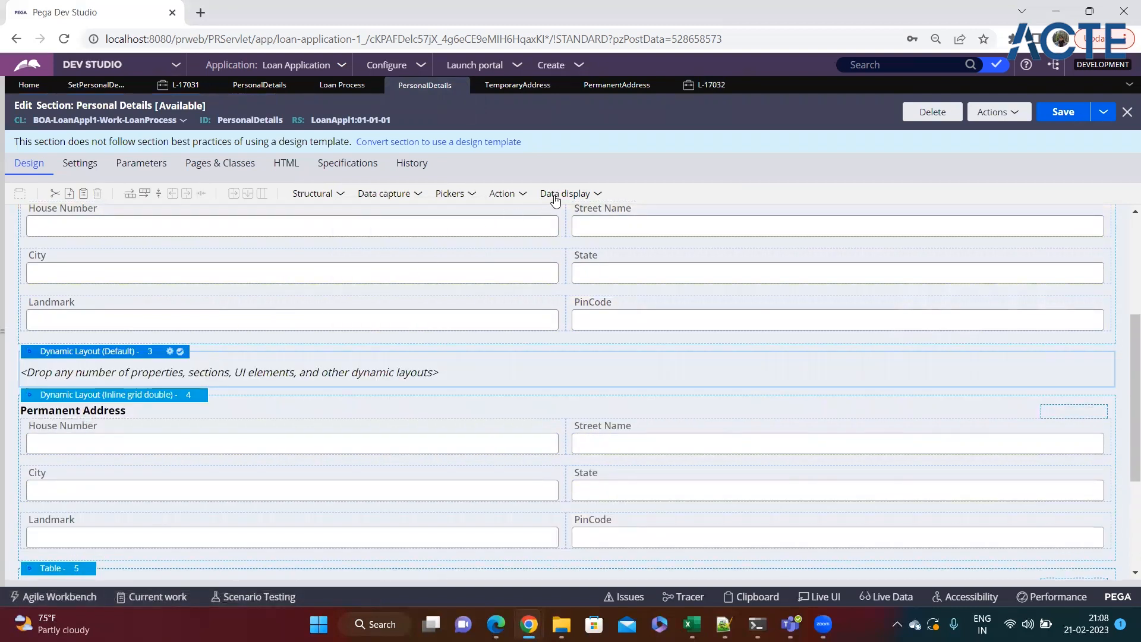
Place a checkbox control in the empty dynamic layout above Permanent Address
left_click(517, 194)
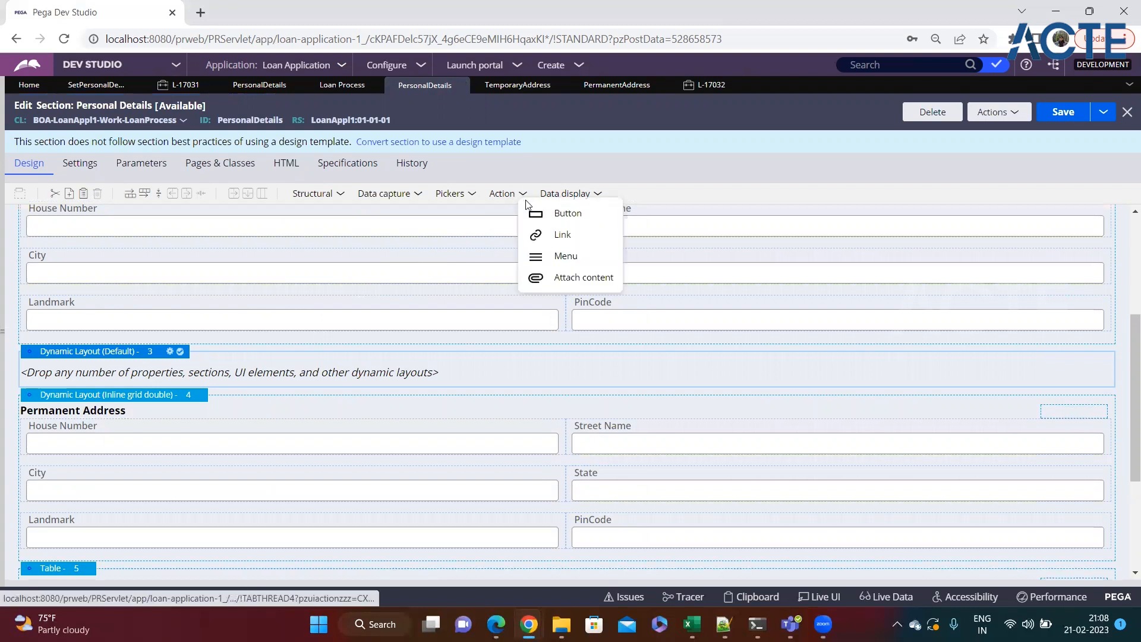
left_click(471, 201)
left_click_drag(516, 260, 165, 377)
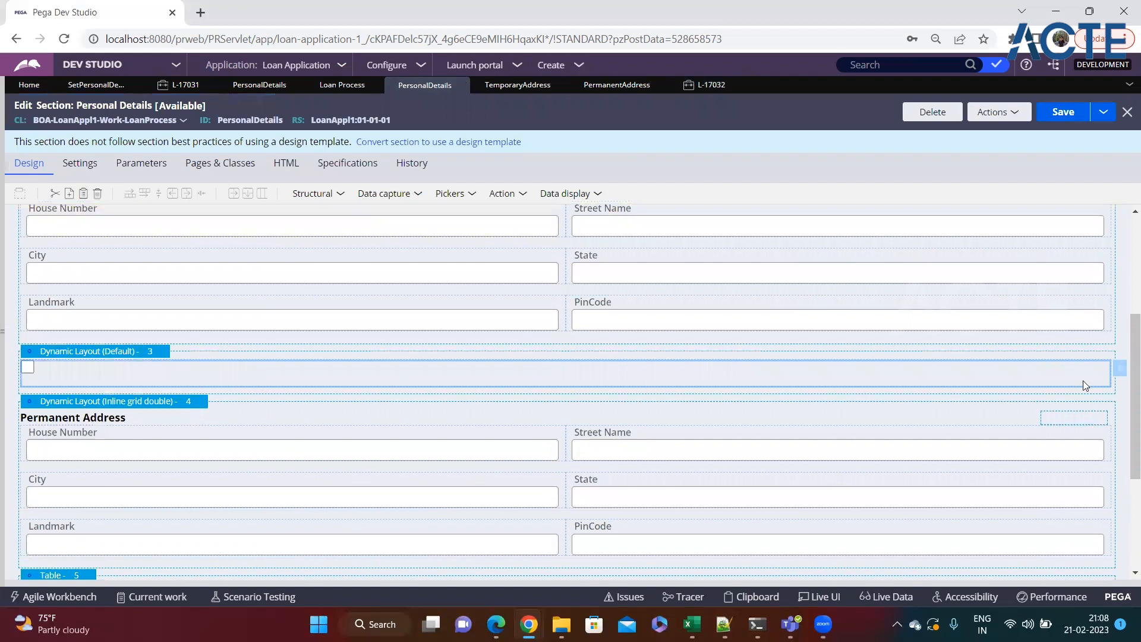
Bind the checkbox to .IsAddressSame, and create and save IsAddressSame as a Text property
left_click(1120, 369)
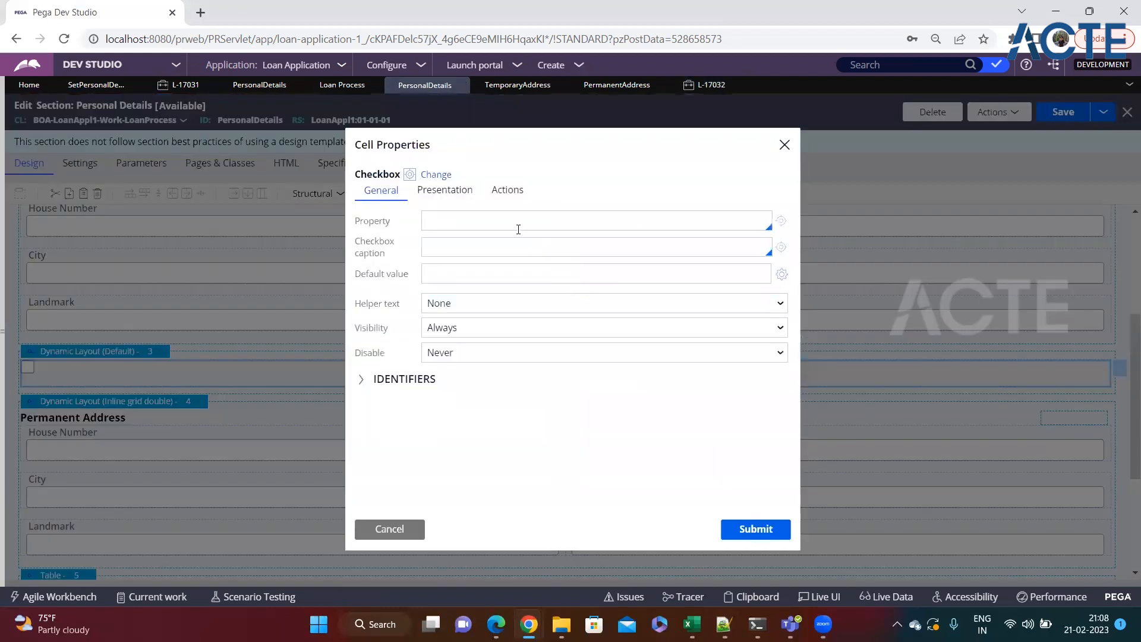
left_click(509, 215)
type(".IsAddressSame")
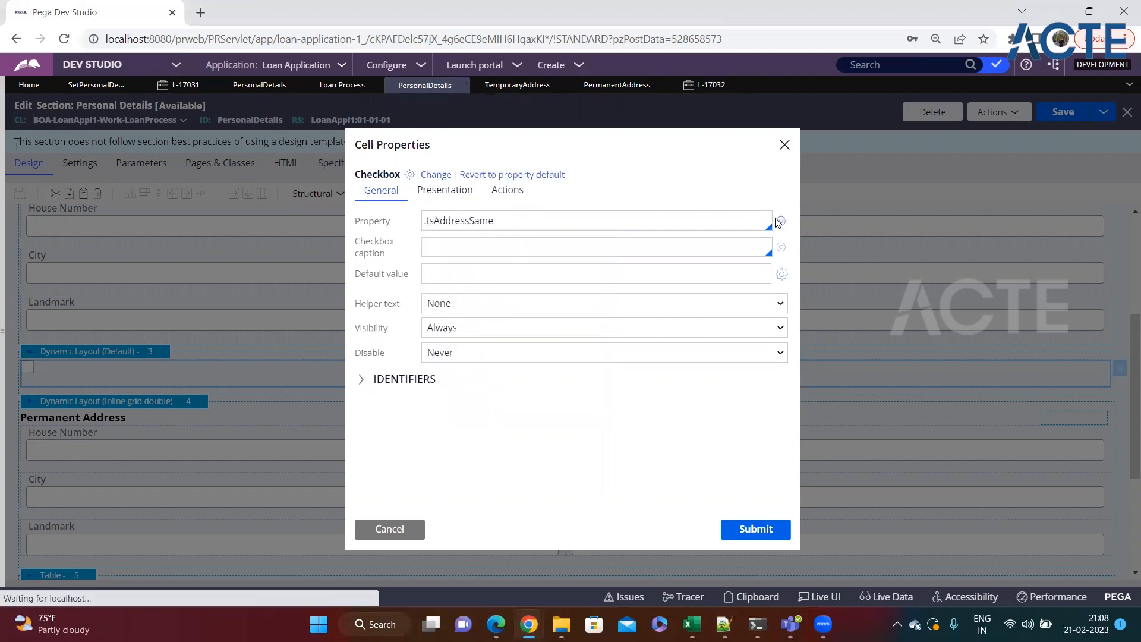
left_click(781, 220)
left_click(1048, 109)
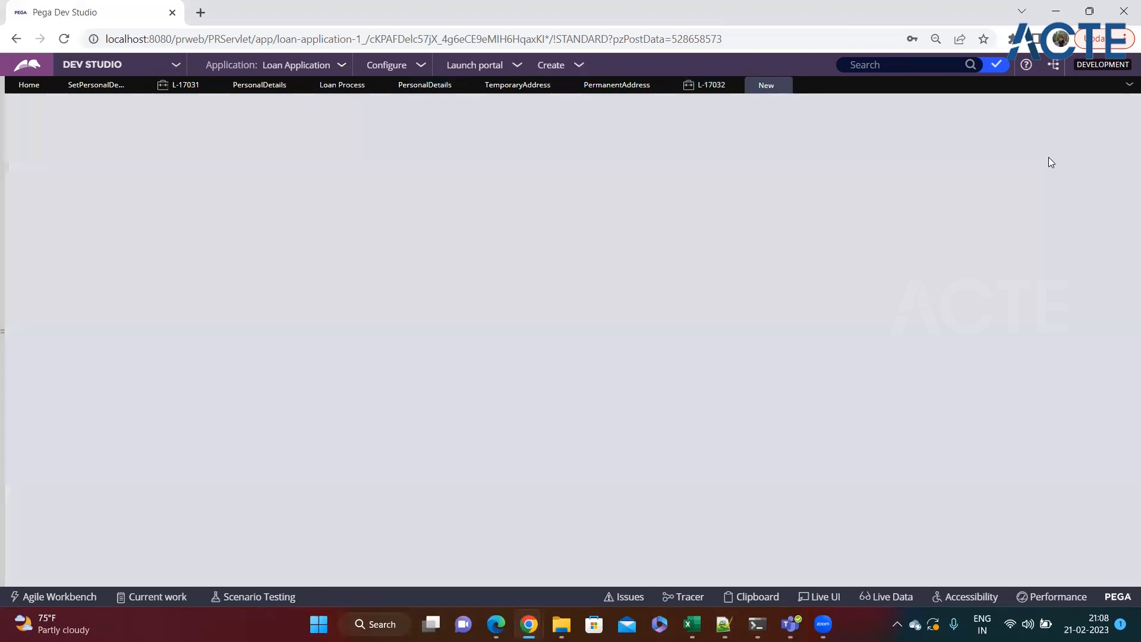
left_click(1063, 114)
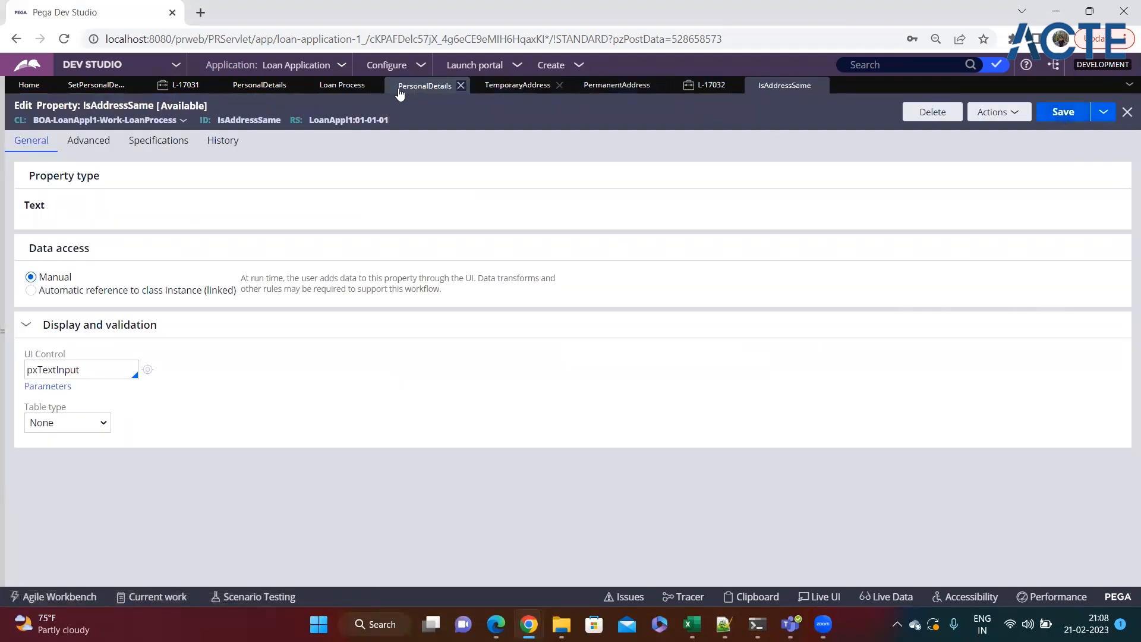
Return to the Personal Details section and set the checkbox caption to "Is Temp address same permanent address ?"
left_click(276, 89)
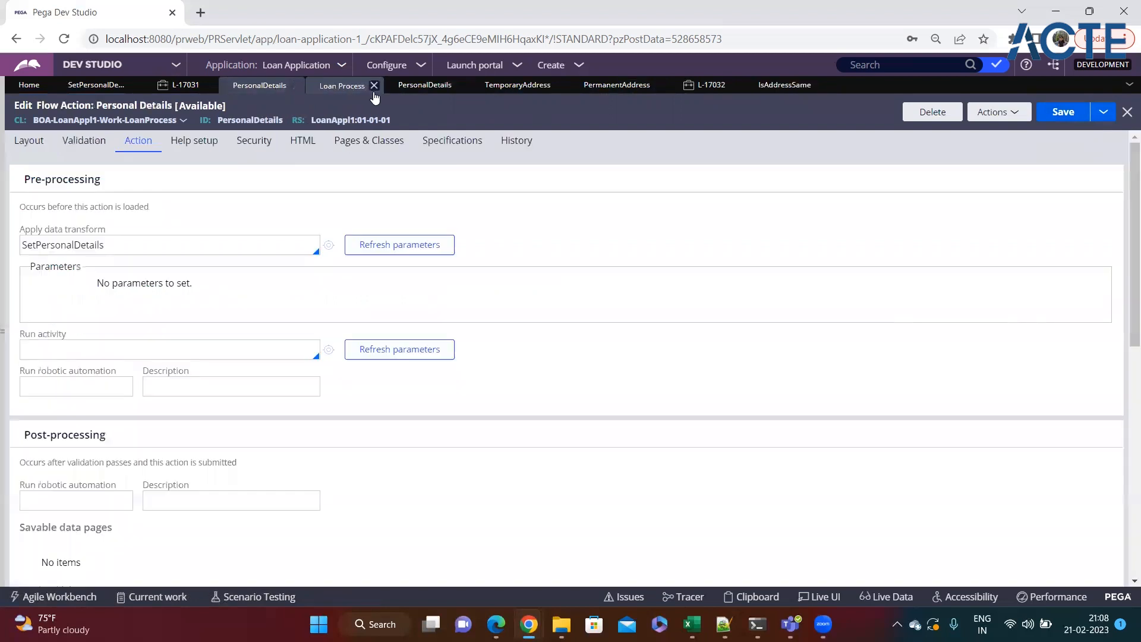
left_click(49, 148)
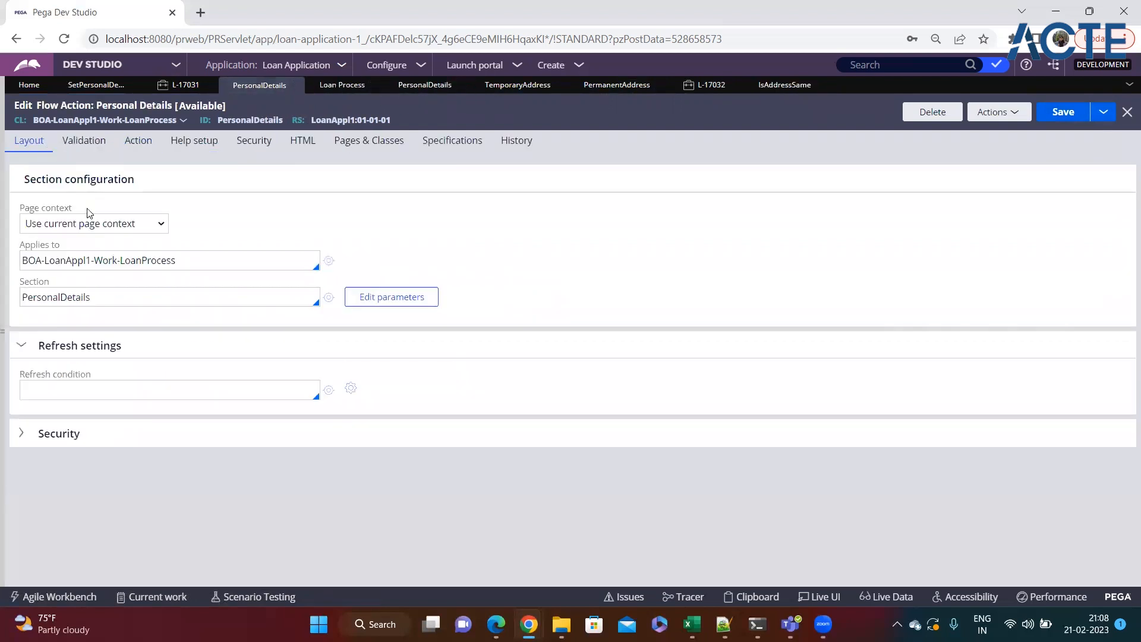
left_click(328, 298)
left_click(468, 247)
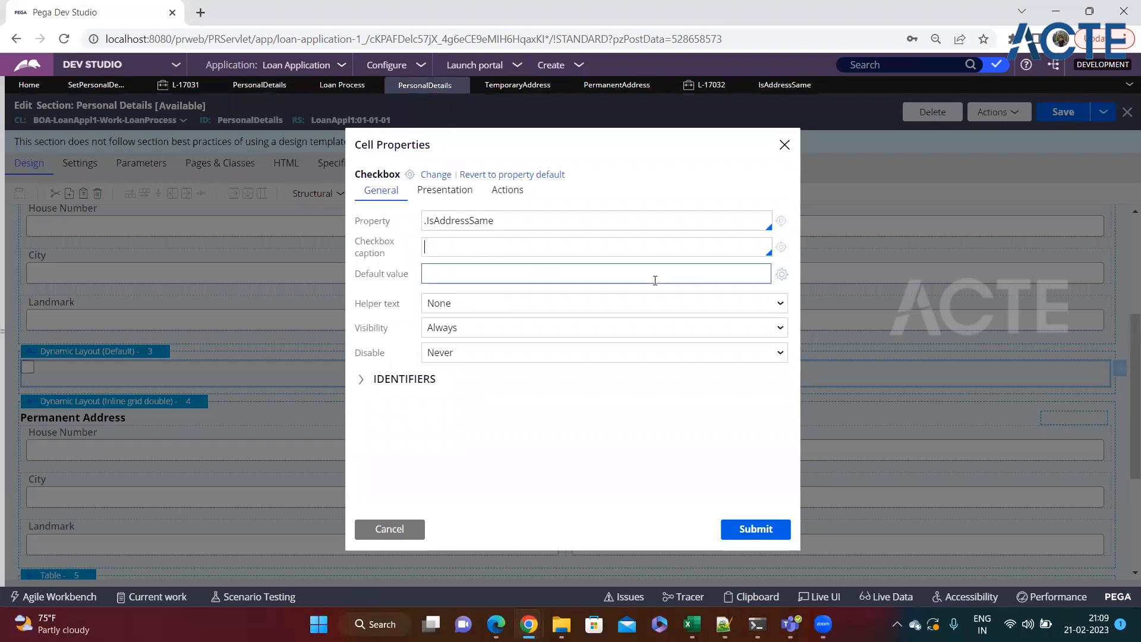
type("Is Temp address same permnan")
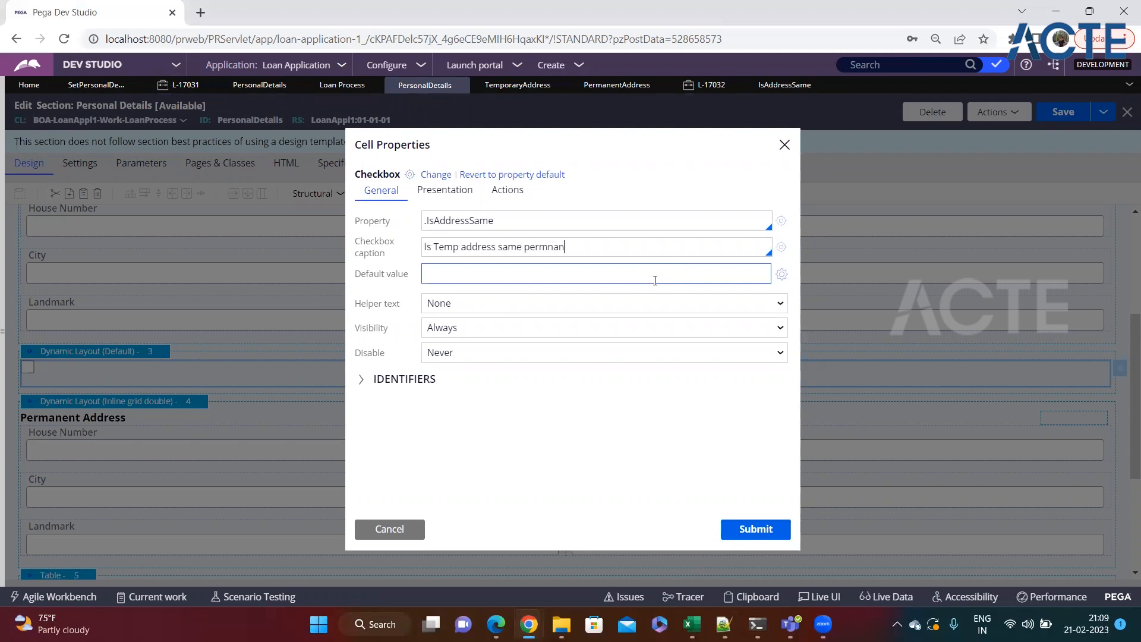
type("et address ?")
right_click(547, 246)
left_click(574, 272)
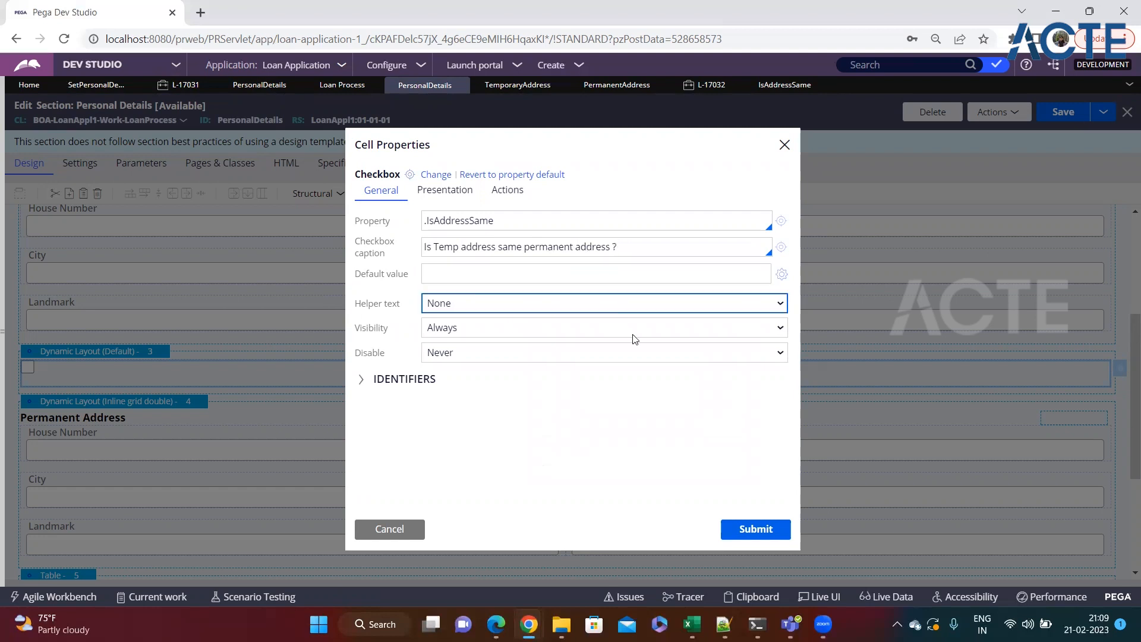
left_click(754, 529)
Save the Personal Details section and check the captioned checkbox in the design
left_click(1063, 111)
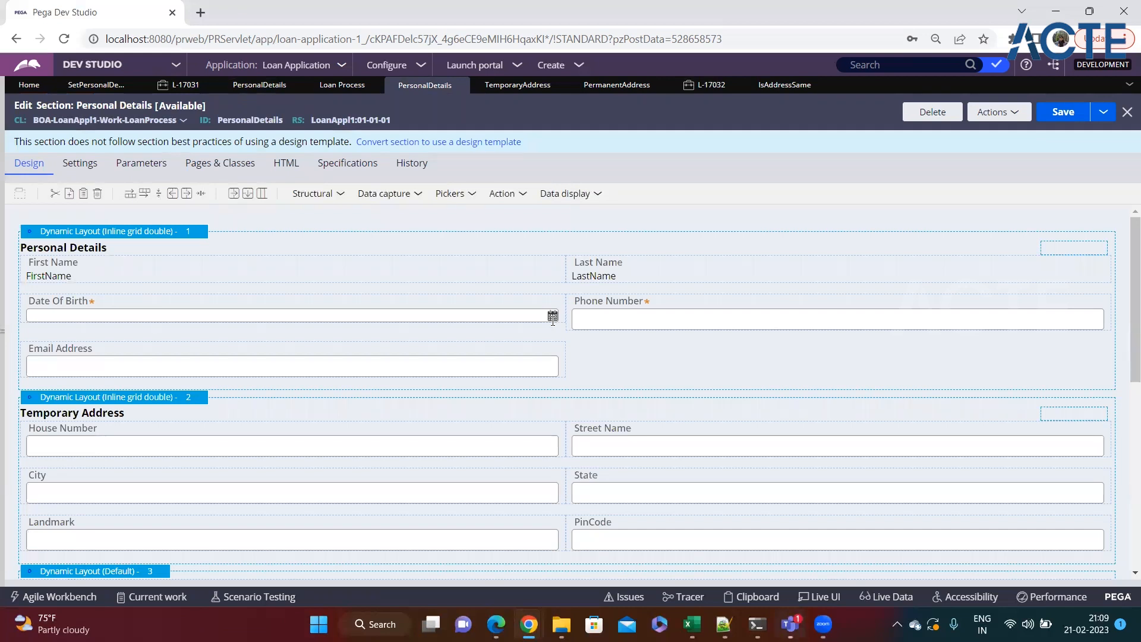
left_click(1063, 112)
scroll(438, 343, "down", 4)
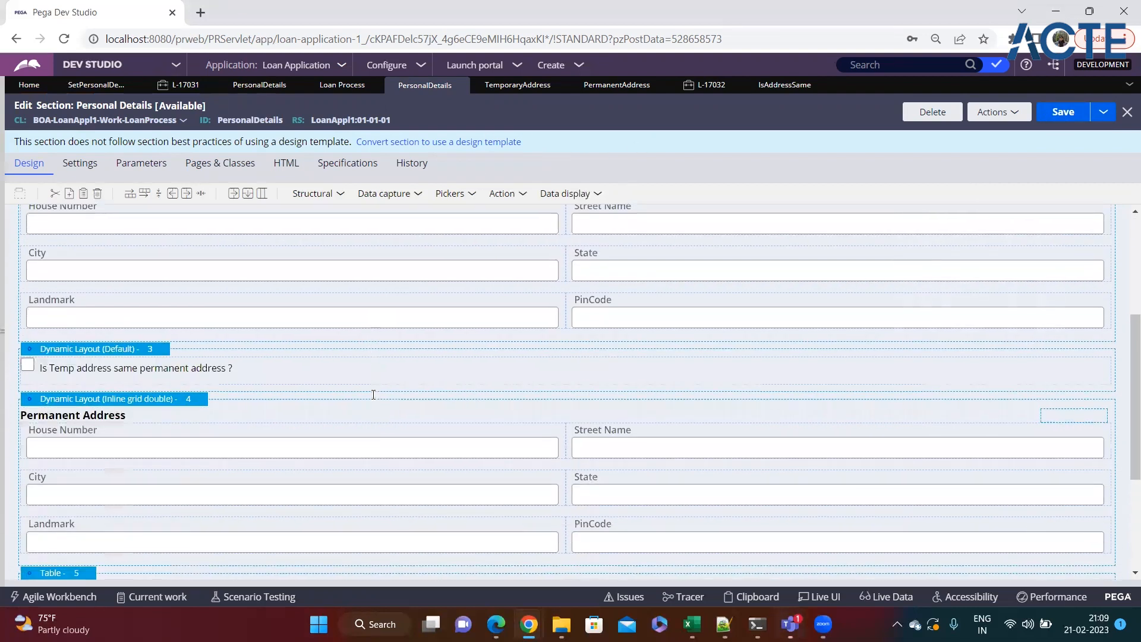
scroll(372, 392, "up", 4)
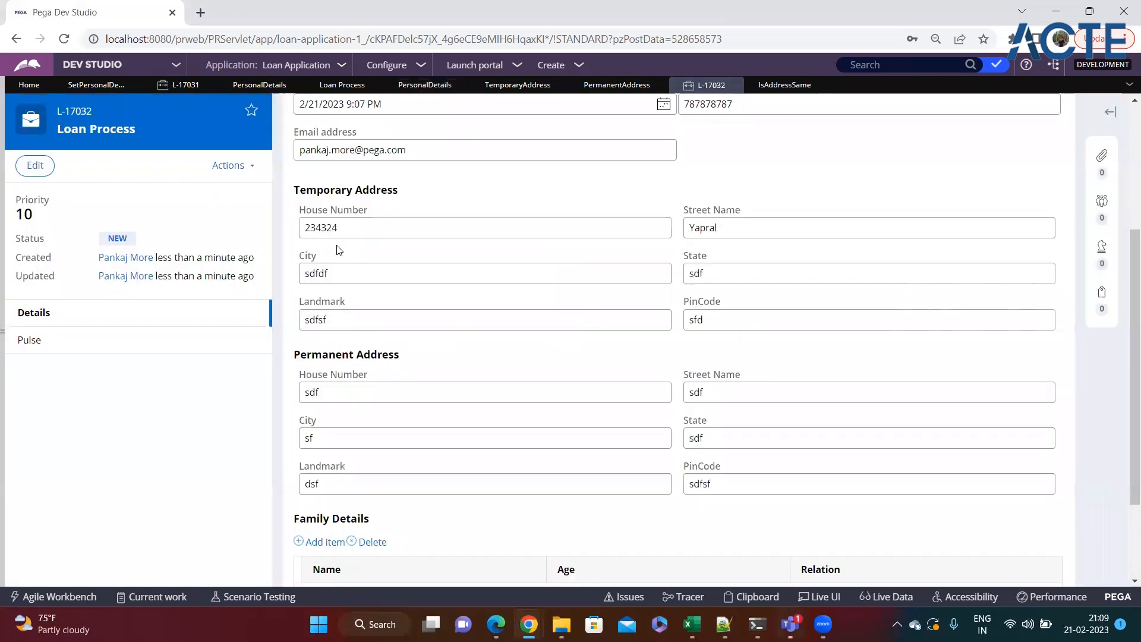
Refresh the open Loan Process case, discarding its unsaved changes, and reopen the Enter Personal Details assignment
left_click(245, 167)
left_click(184, 278)
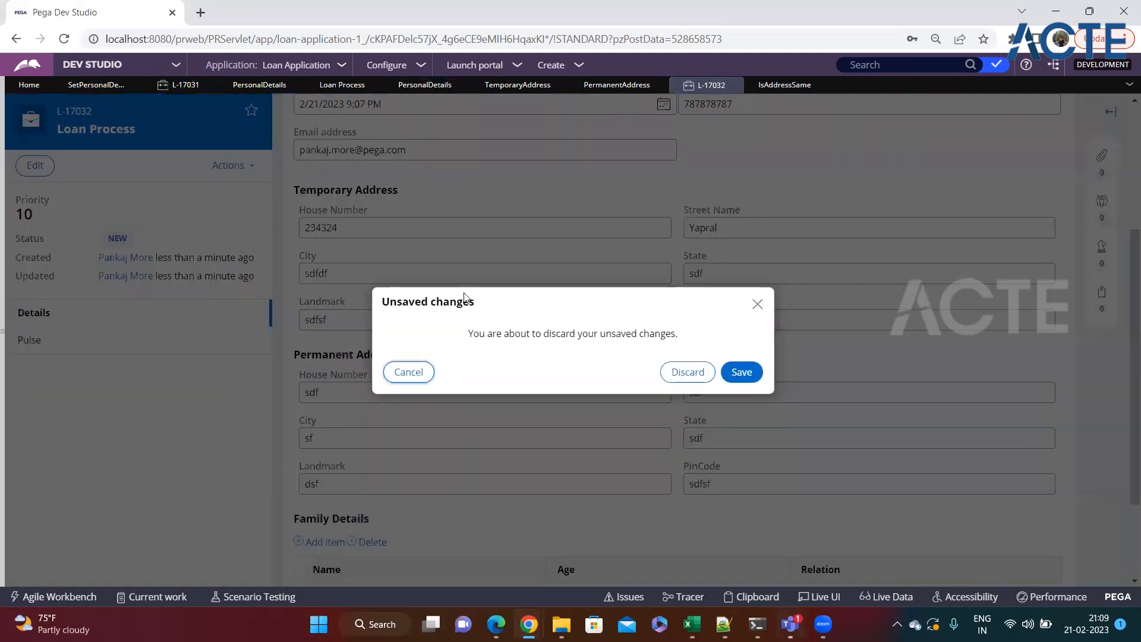
left_click(694, 374)
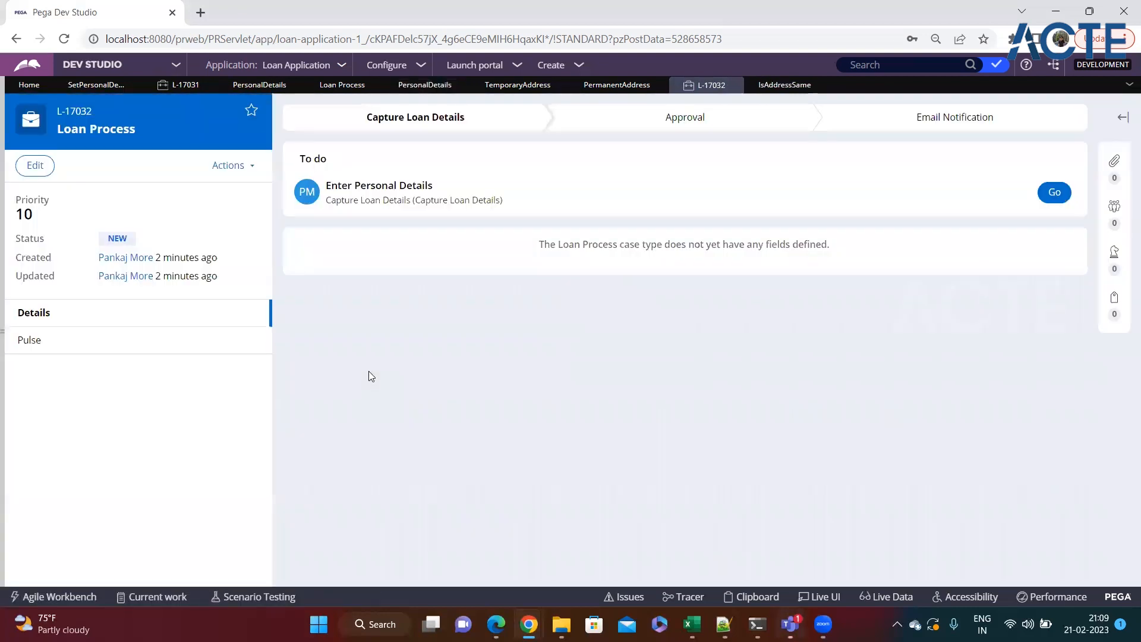
left_click(1054, 192)
scroll(576, 379, "down", 2)
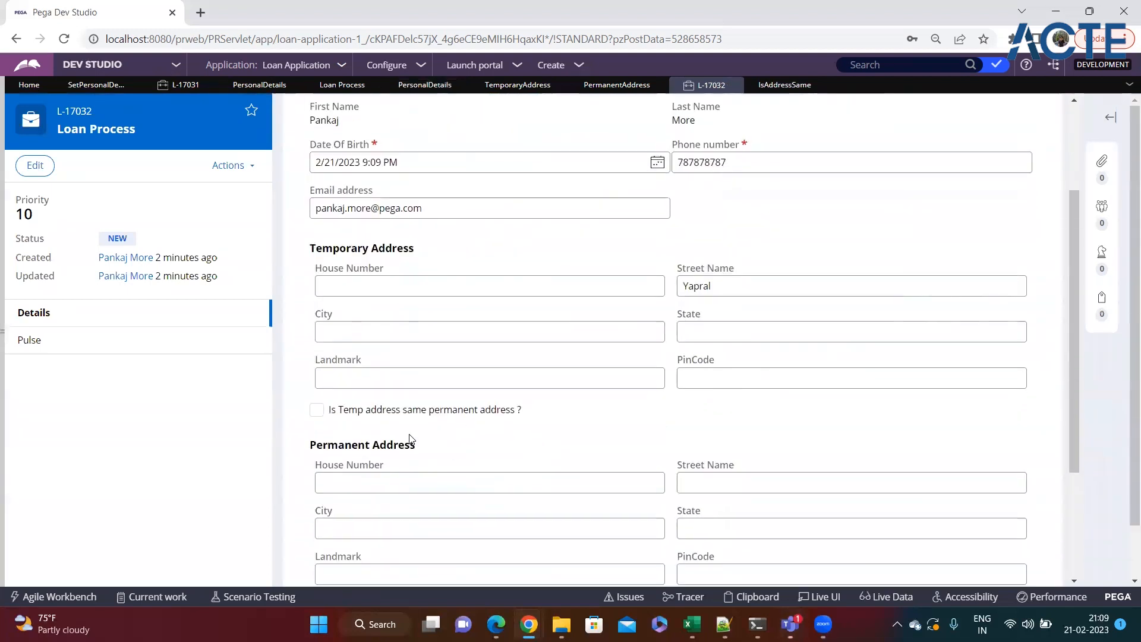
Fill in the Temporary Address house number, city and landmark of the reloaded case with placeholder text
left_click(362, 288)
type("sdfdf")
left_click(461, 334)
type("sdfsdf")
left_click(404, 380)
type("sdfs")
scroll(404, 380, "down", 2)
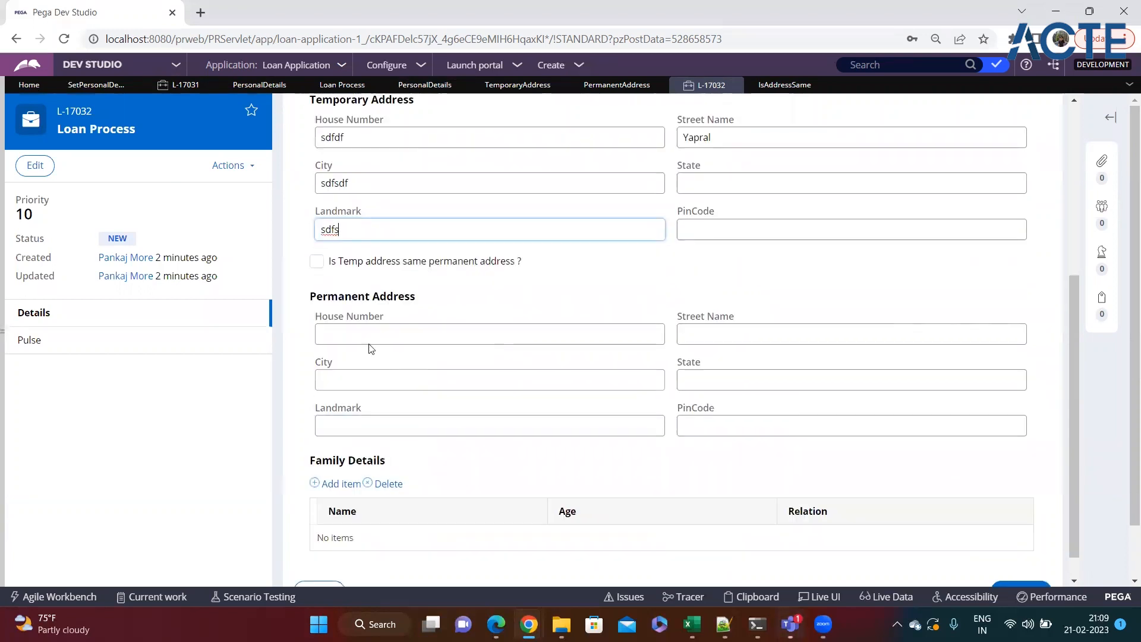
Test the "Is Temp address same permanent address ?" checkbox by switching it on and off several times
left_click(316, 265)
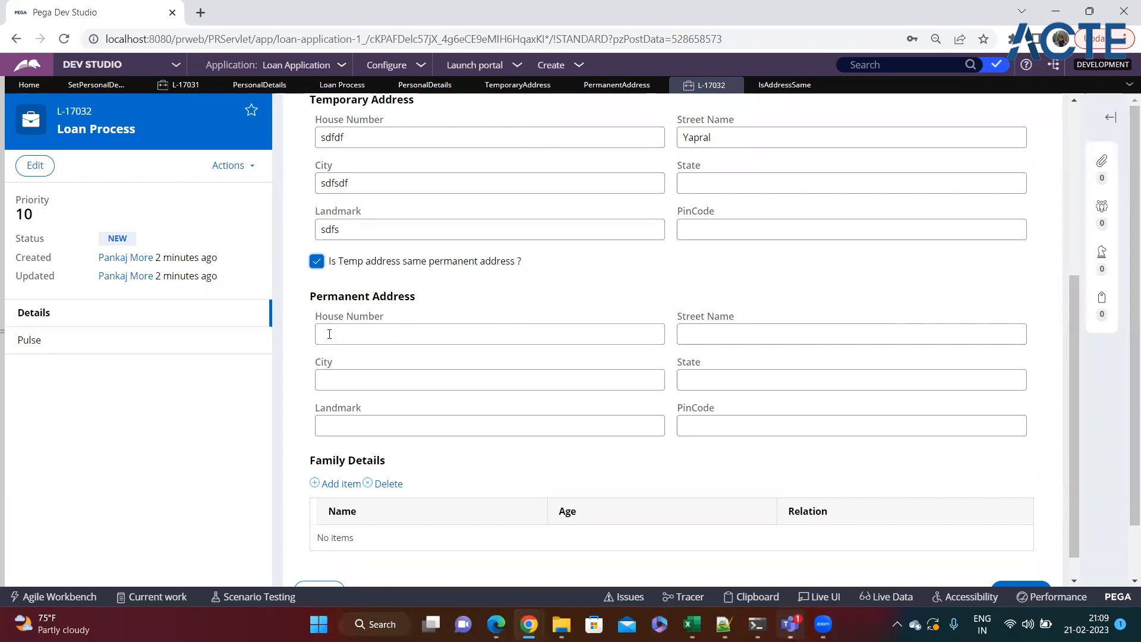
left_click(317, 262)
left_click(317, 262)
left_click(316, 262)
left_click(316, 262)
left_click(317, 262)
left_click(317, 262)
left_click(317, 266)
left_click(318, 266)
Add an action set with a Change event to the "Is Temp address same permanent address ?" checkbox in the Personal Details section
left_click(616, 89)
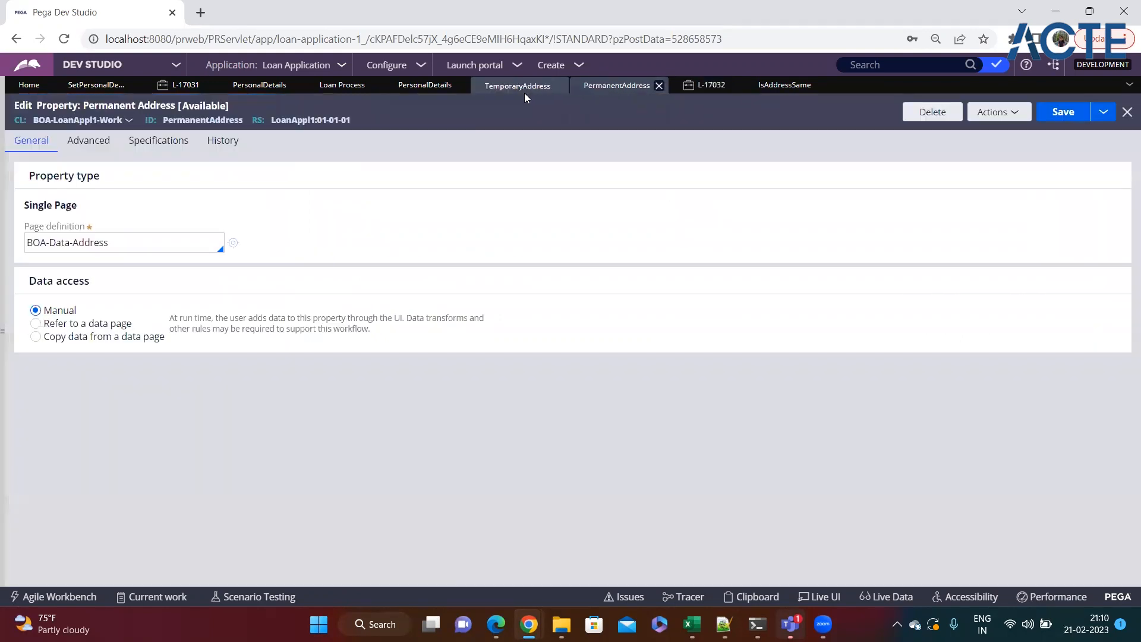
left_click(423, 85)
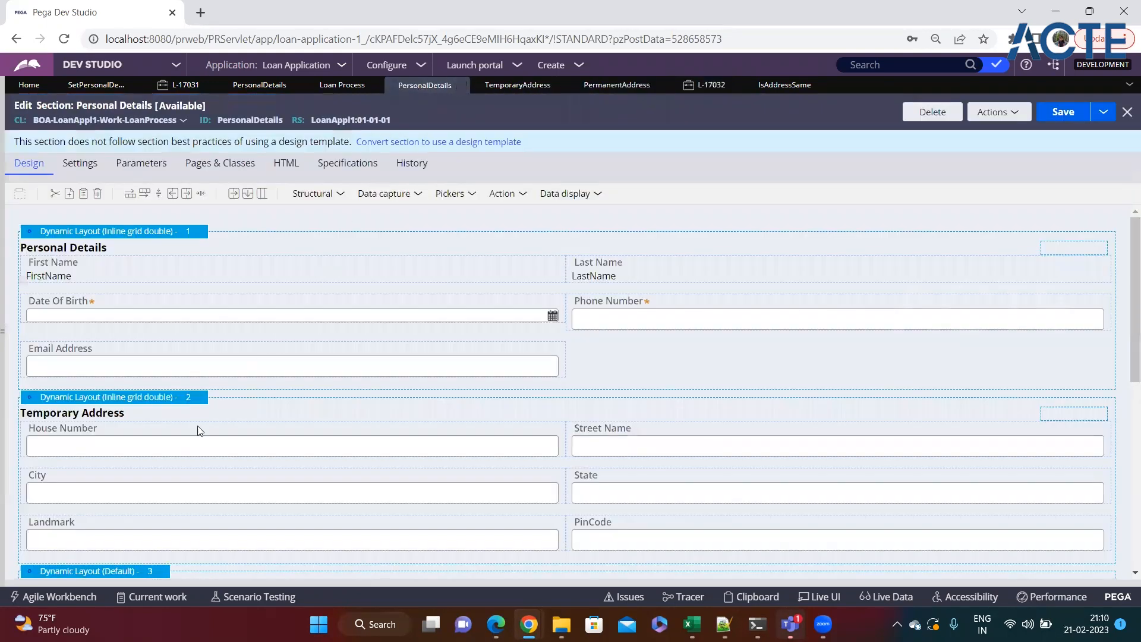
scroll(198, 434, "down", 3)
scroll(197, 438, "down", 1)
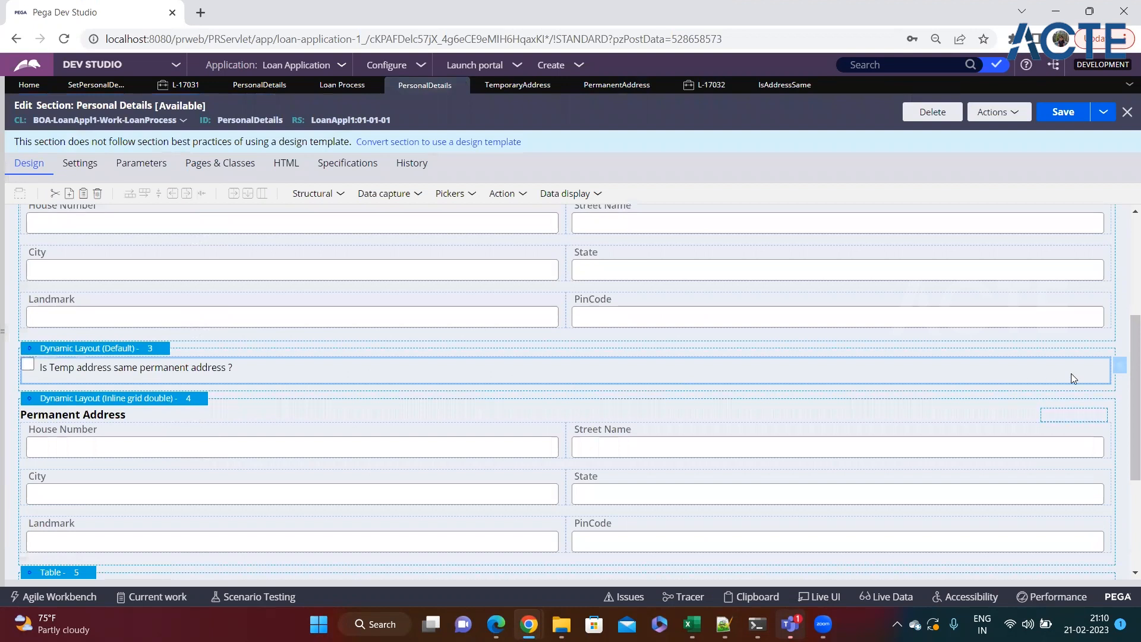
left_click(1117, 370)
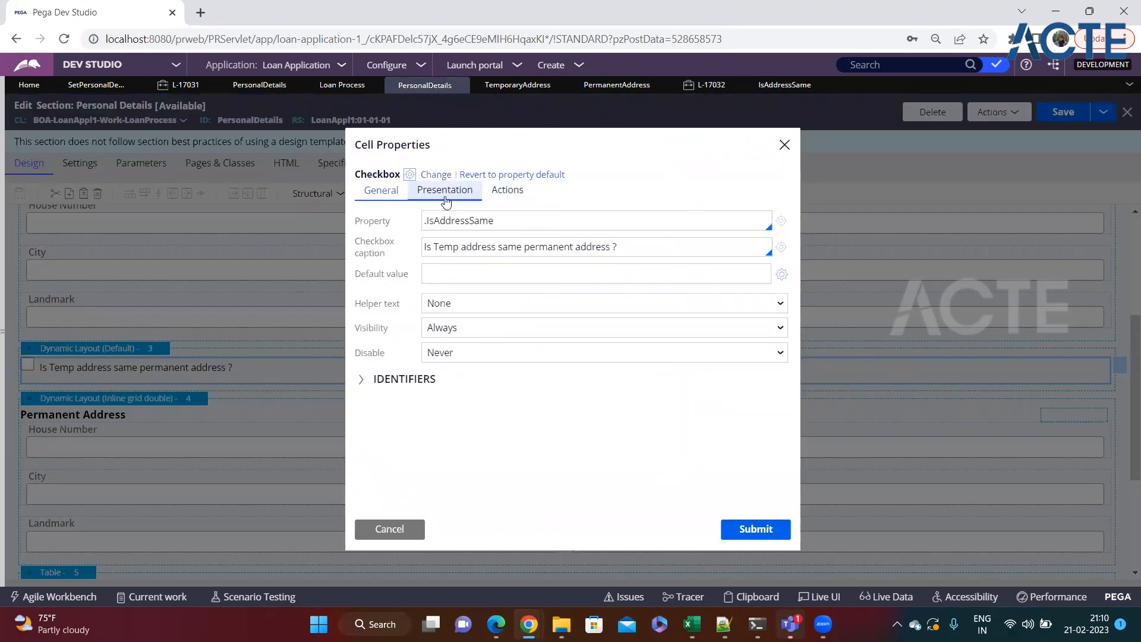
left_click(395, 529)
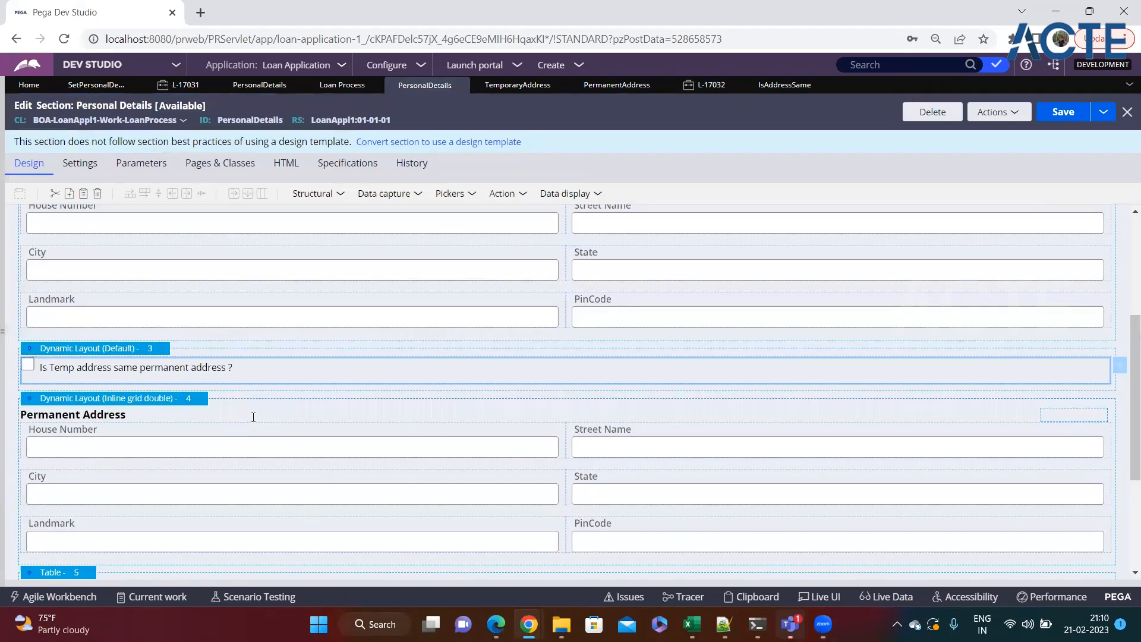
left_click(1120, 365)
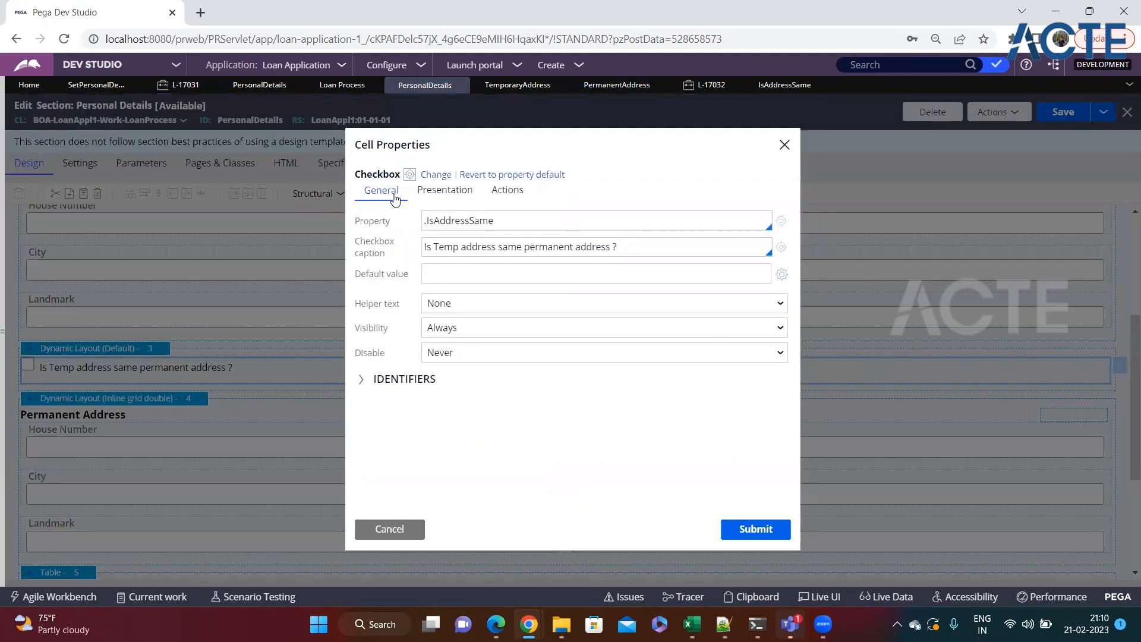
left_click(510, 196)
left_click(442, 218)
left_click(383, 289)
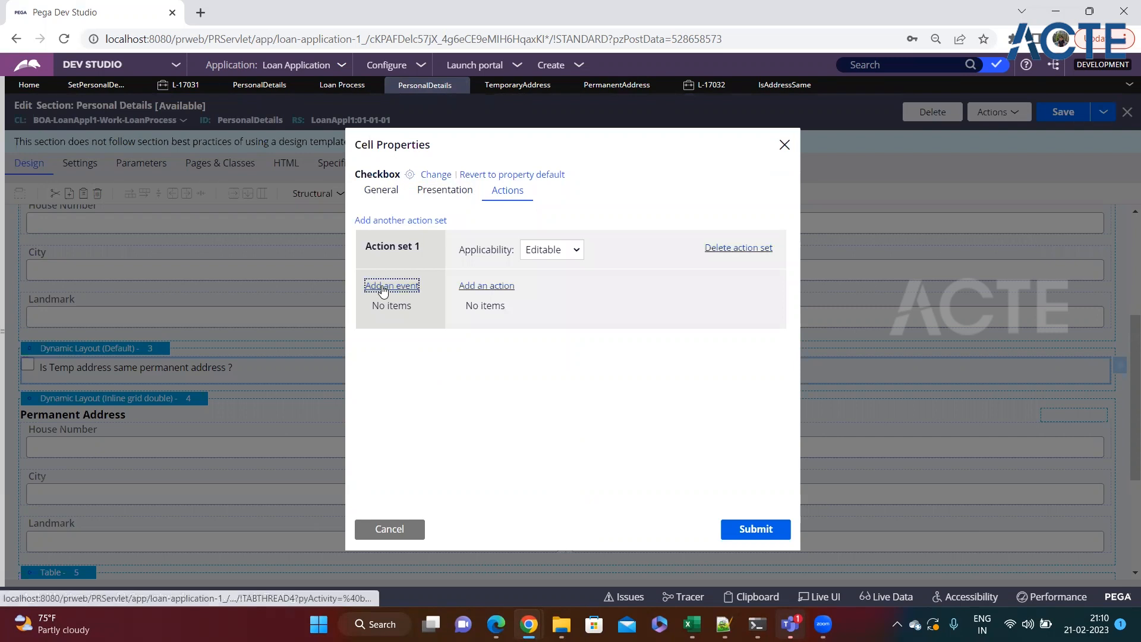
left_click(565, 315)
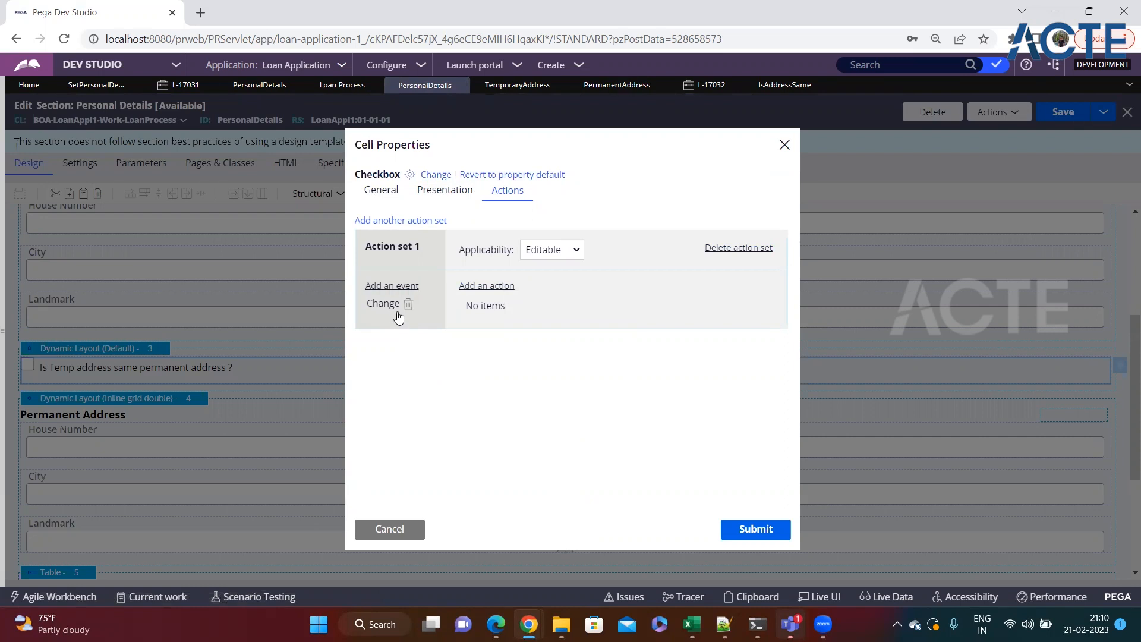
Add a Refresh action targeting the section to the checkbox's Change event
left_click(473, 285)
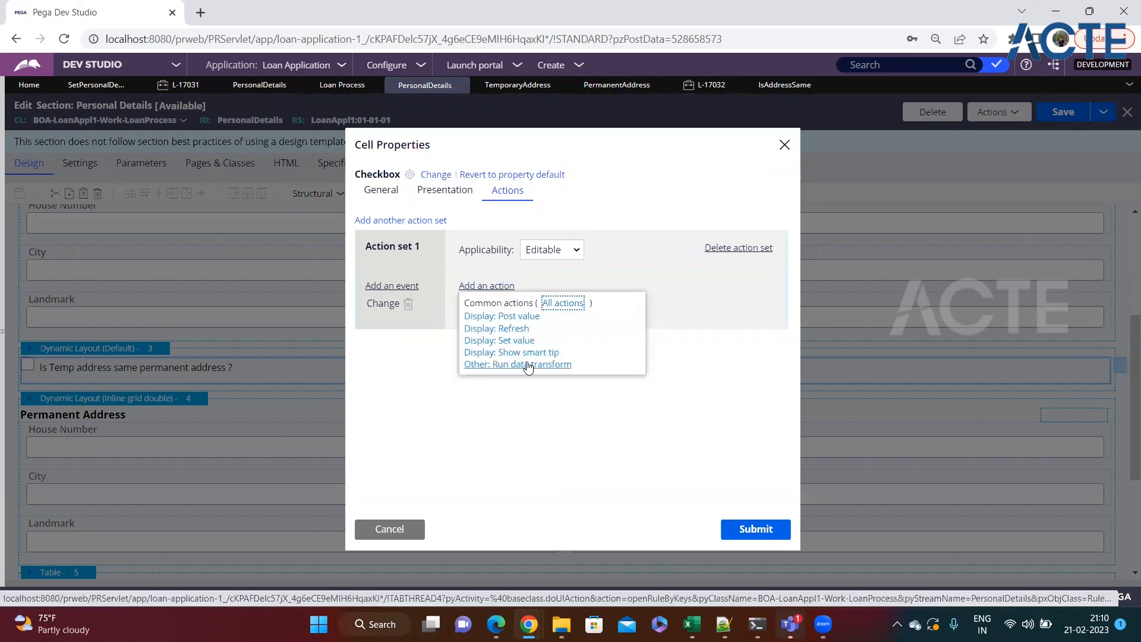
left_click(499, 329)
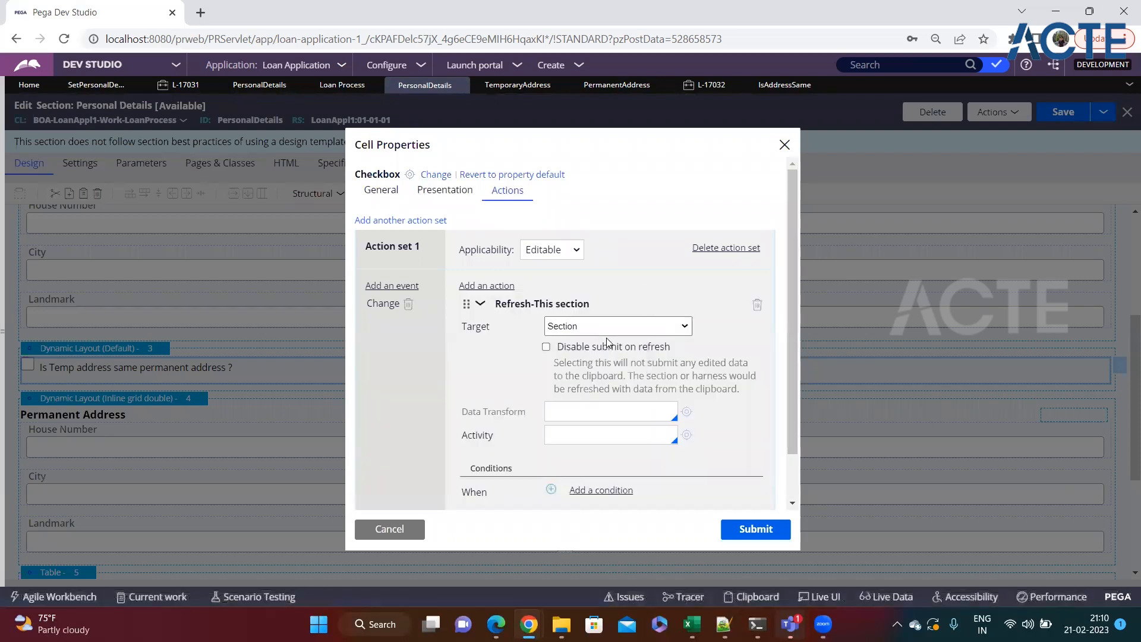
scroll(522, 360, "down", 1)
left_click_drag(524, 361, 487, 328)
Set the refresh action's data transform to CopyAddress, then create and open that rule in BOA-LoanAppl1-Work-LoanProcess
left_click(580, 359)
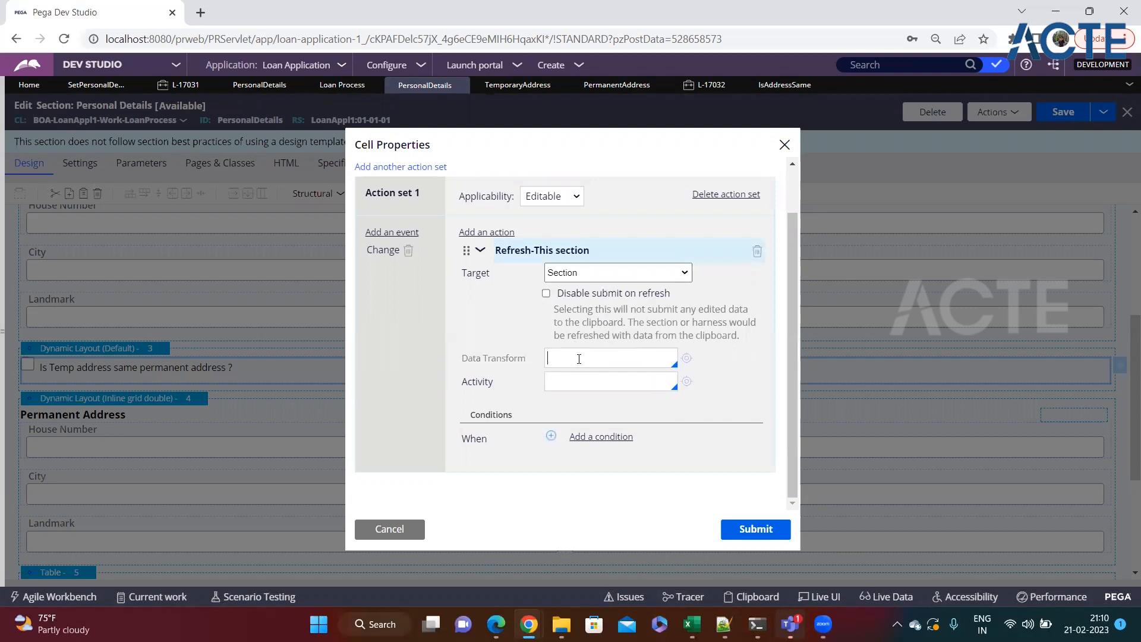
type("CopyAddress")
left_click(686, 358)
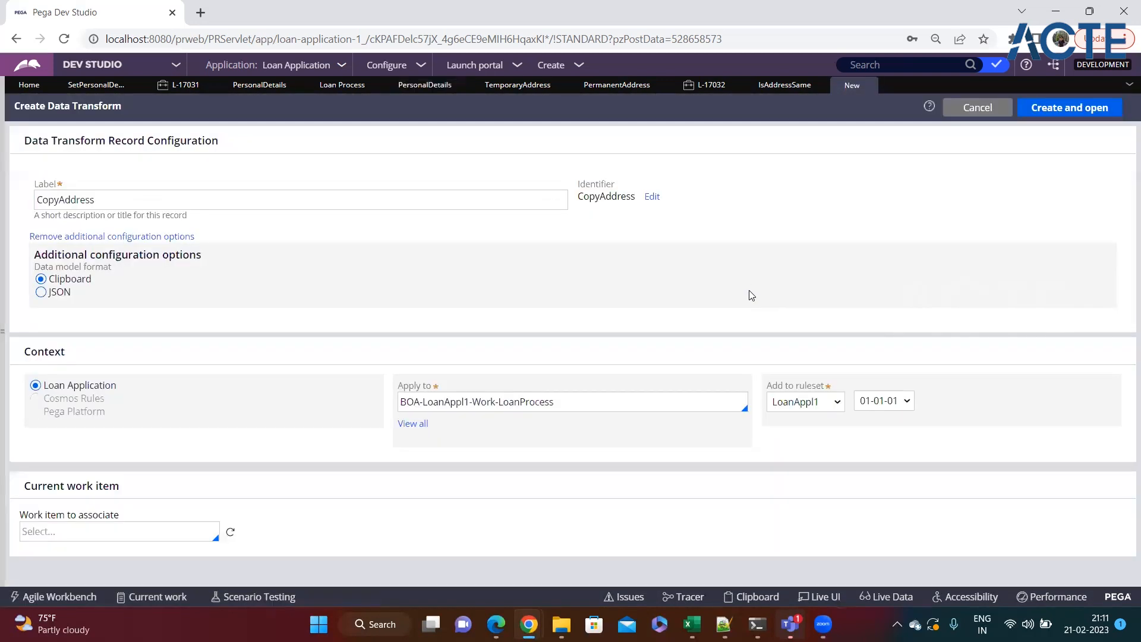
left_click(1051, 109)
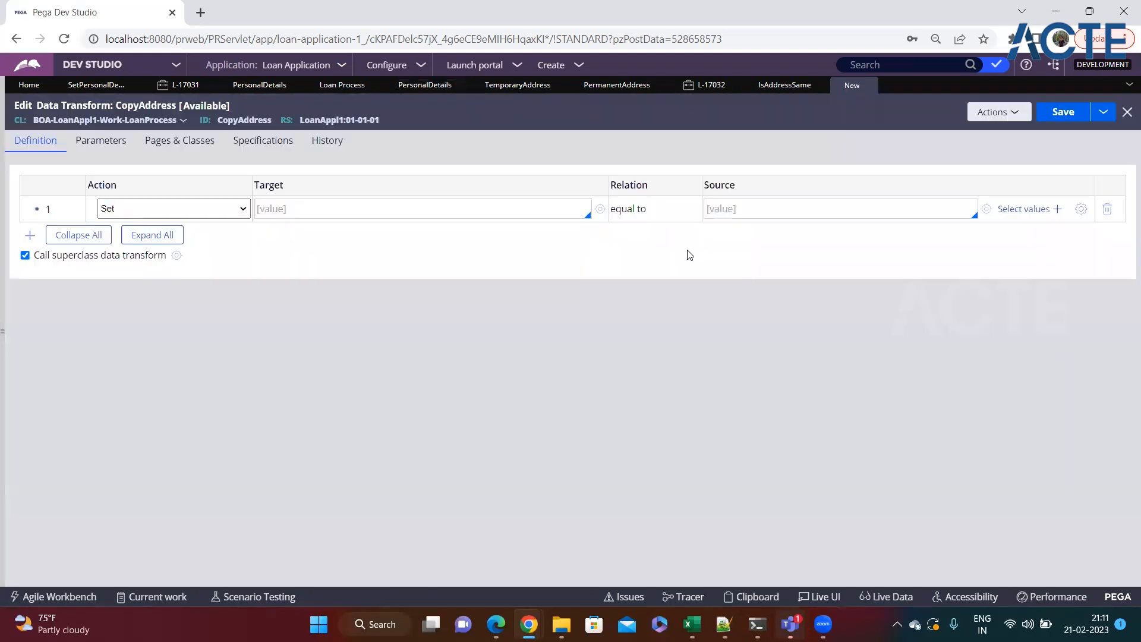
Make the first row of the CopyAddress data transform an Update Page action with .PermanentAddress as its target
left_click(215, 205)
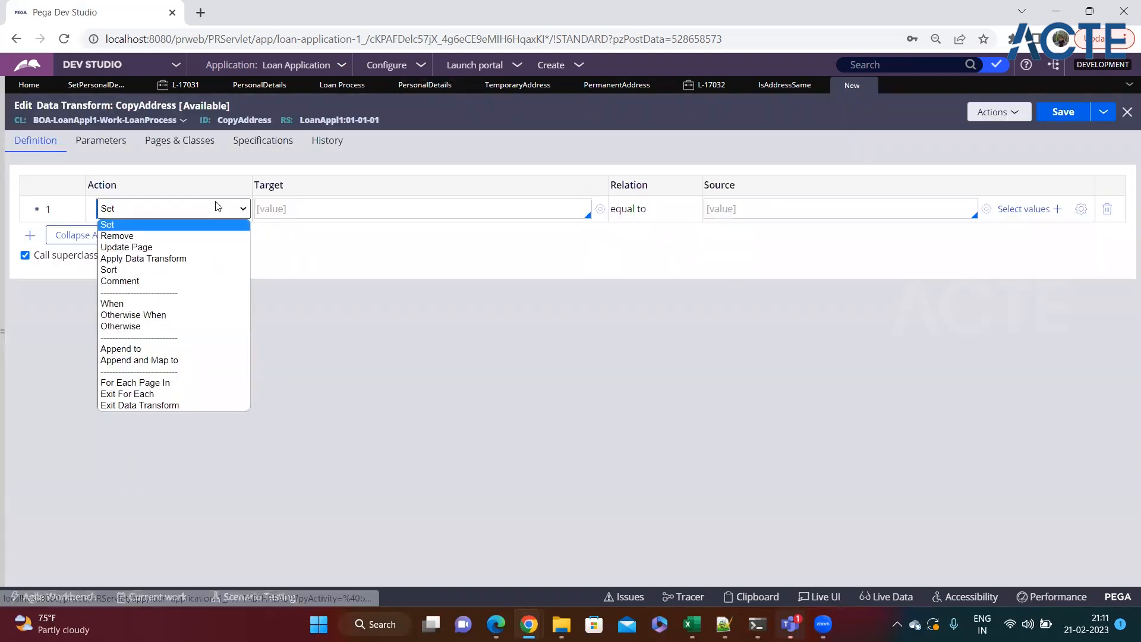
left_click(181, 247)
left_click(304, 215)
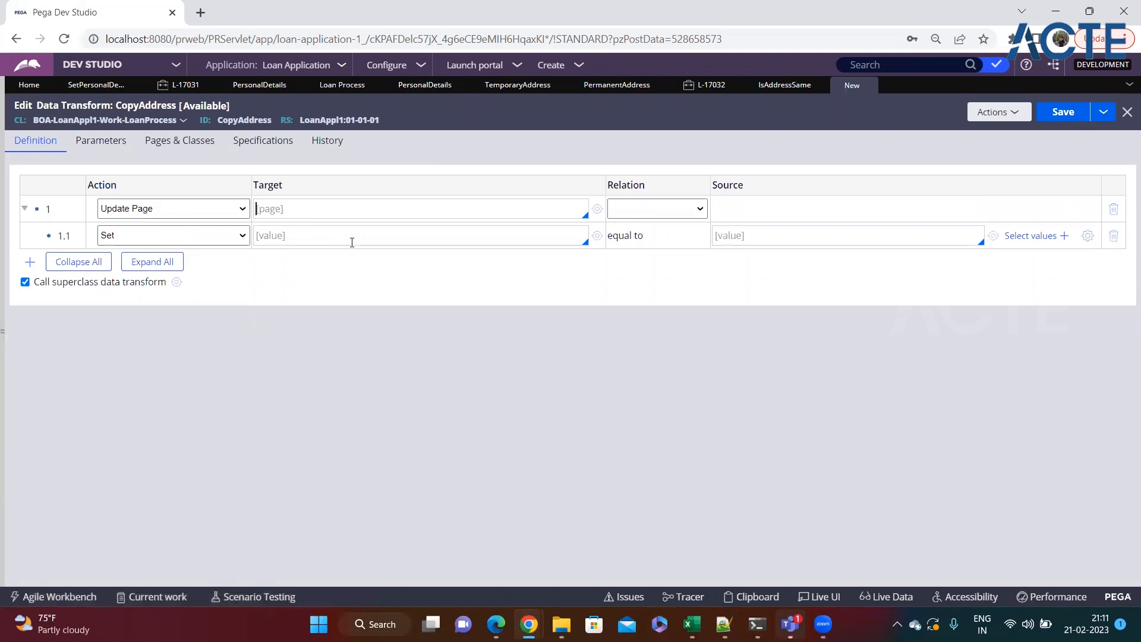
type(".")
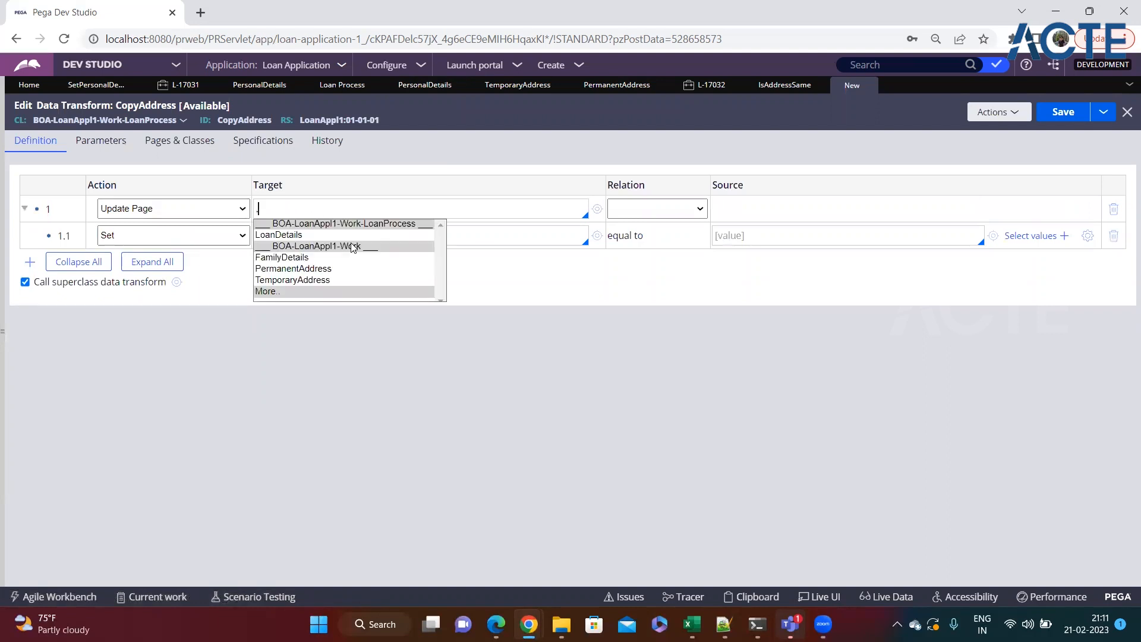
key("Down")
key("Down")
key("Down")
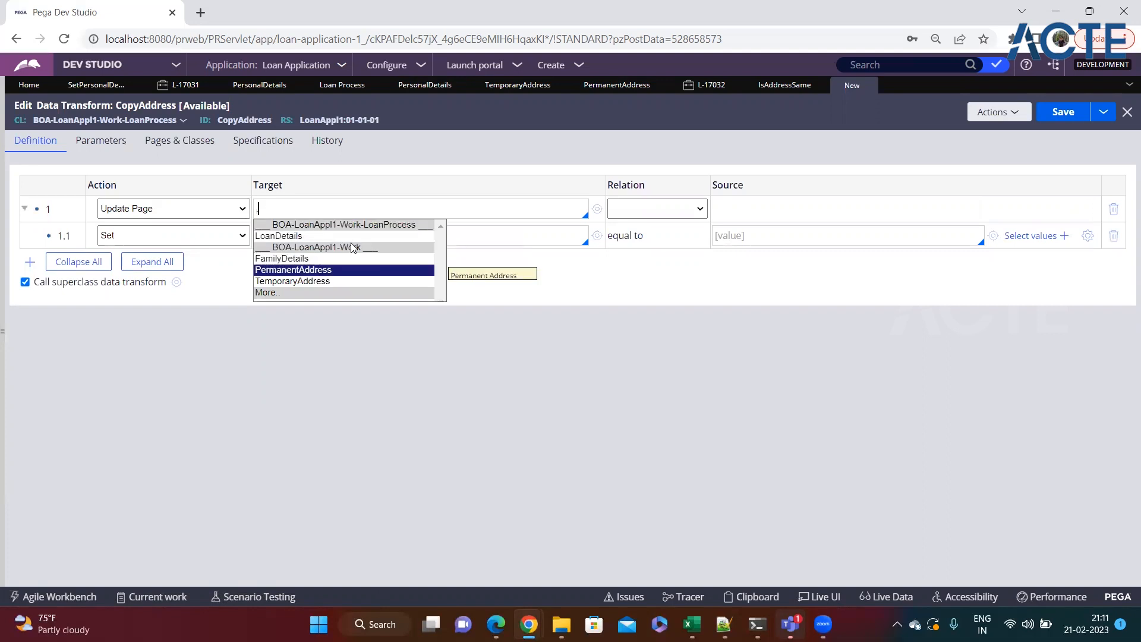
key("Return")
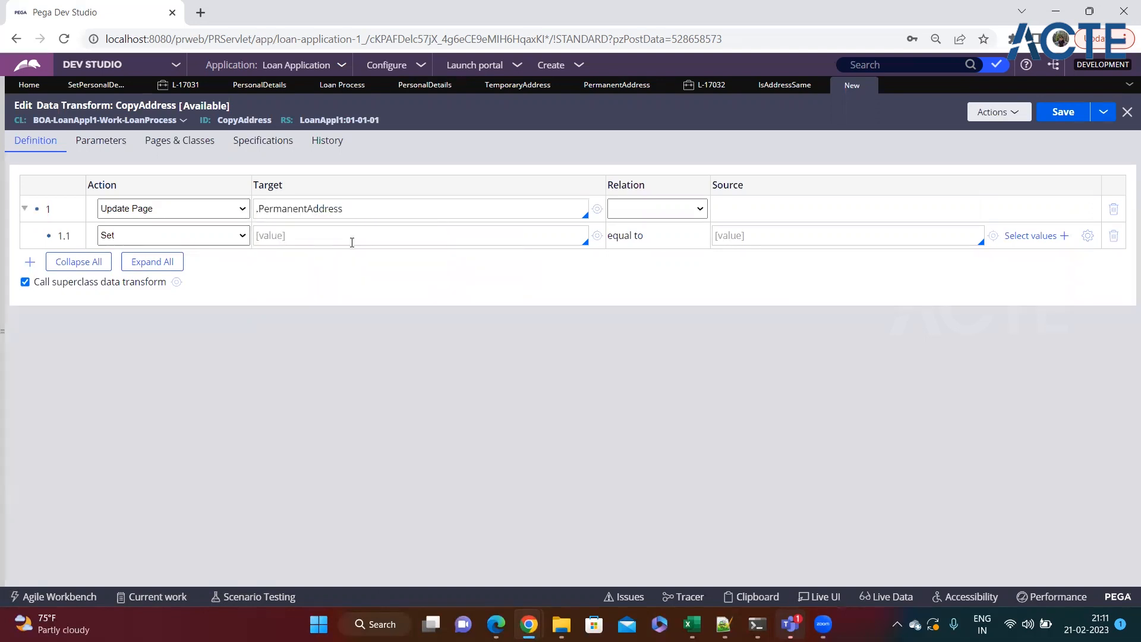
Set the Update Page row's relation to "with values from" and its source to .TemporaryAddress
left_click(656, 209)
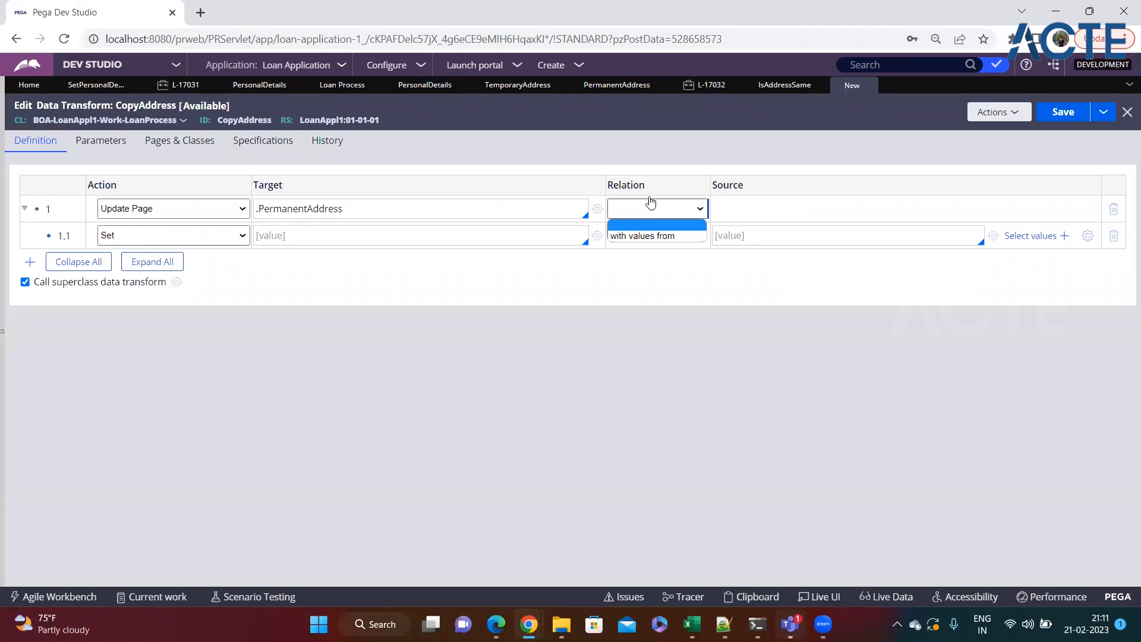
left_click(590, 298)
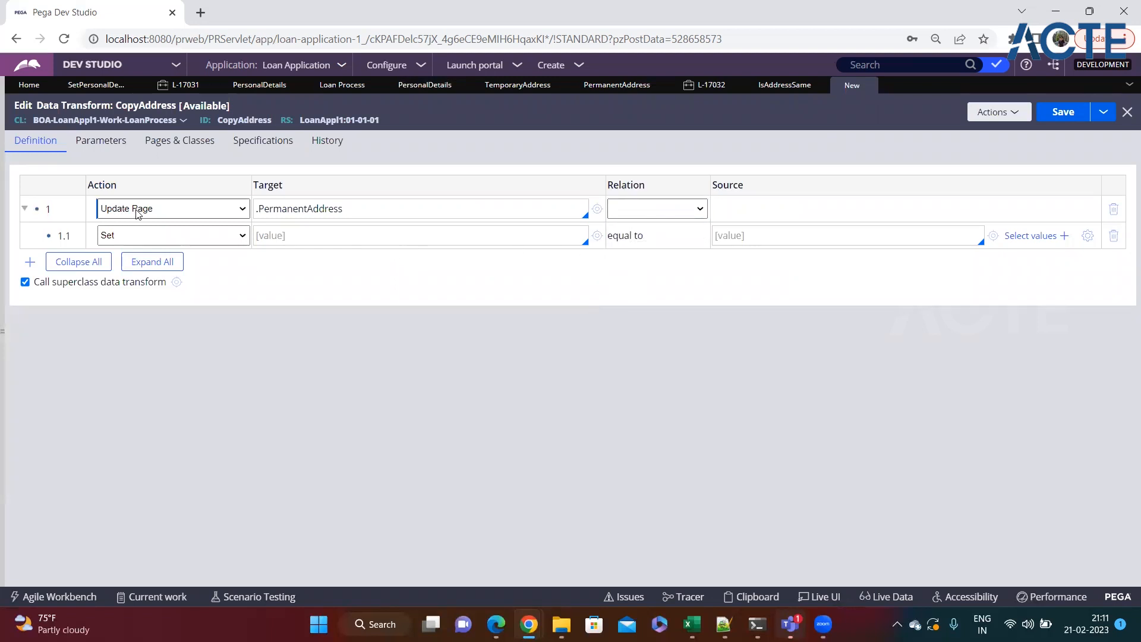
left_click_drag(620, 184, 671, 187)
left_click(668, 209)
left_click(653, 235)
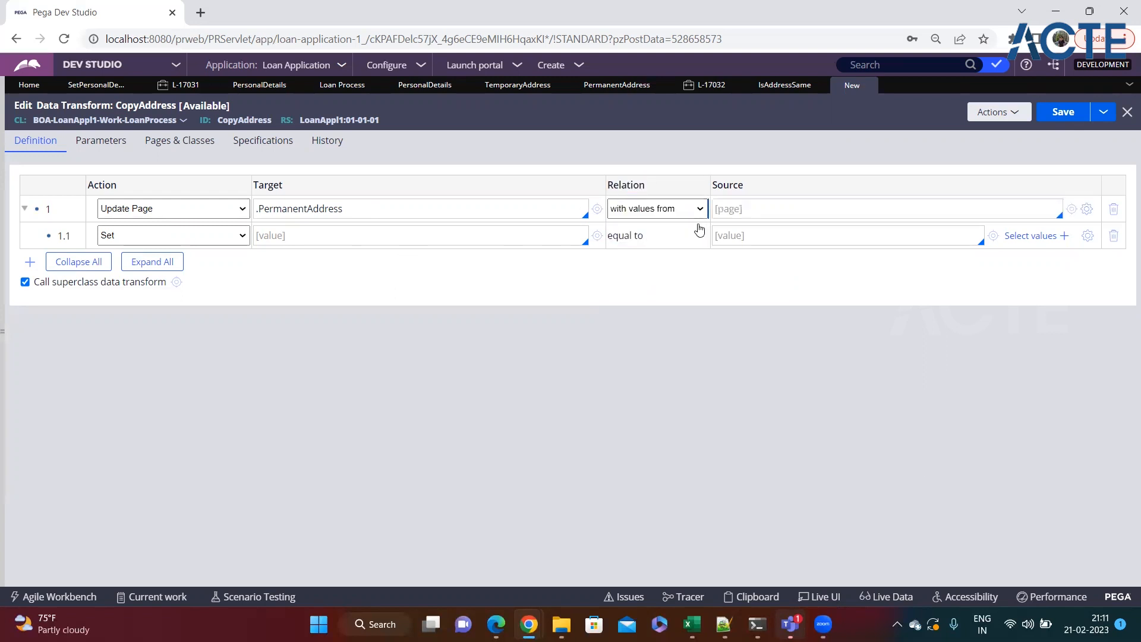
left_click(750, 208)
type(".")
key("Down")
key("Down")
key("Down")
key("Down")
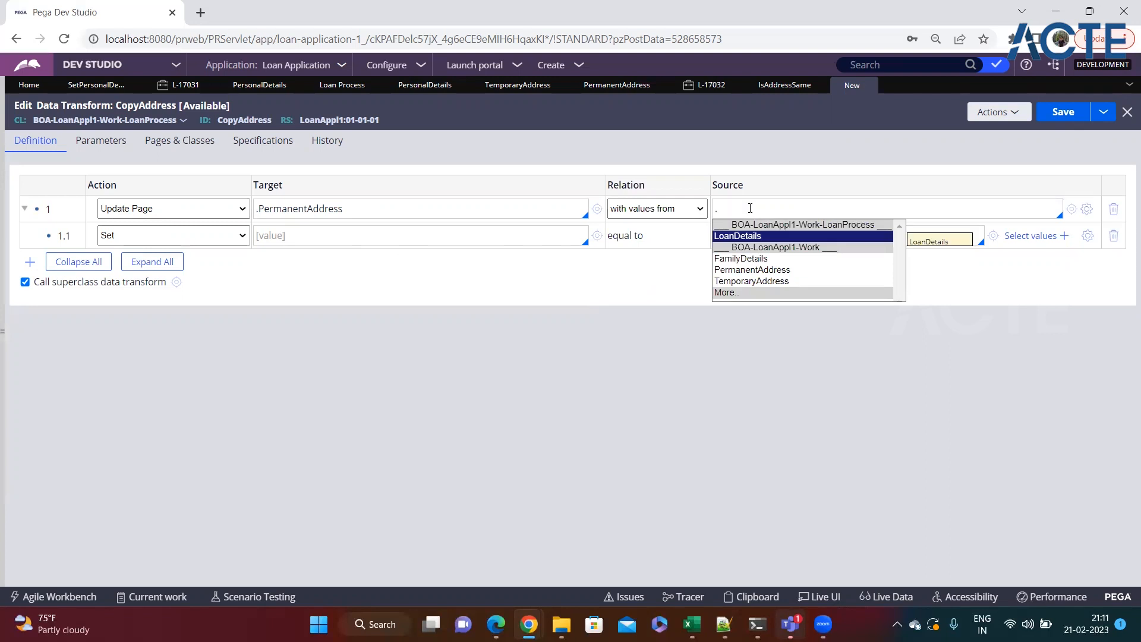
key("Return")
left_click(798, 210)
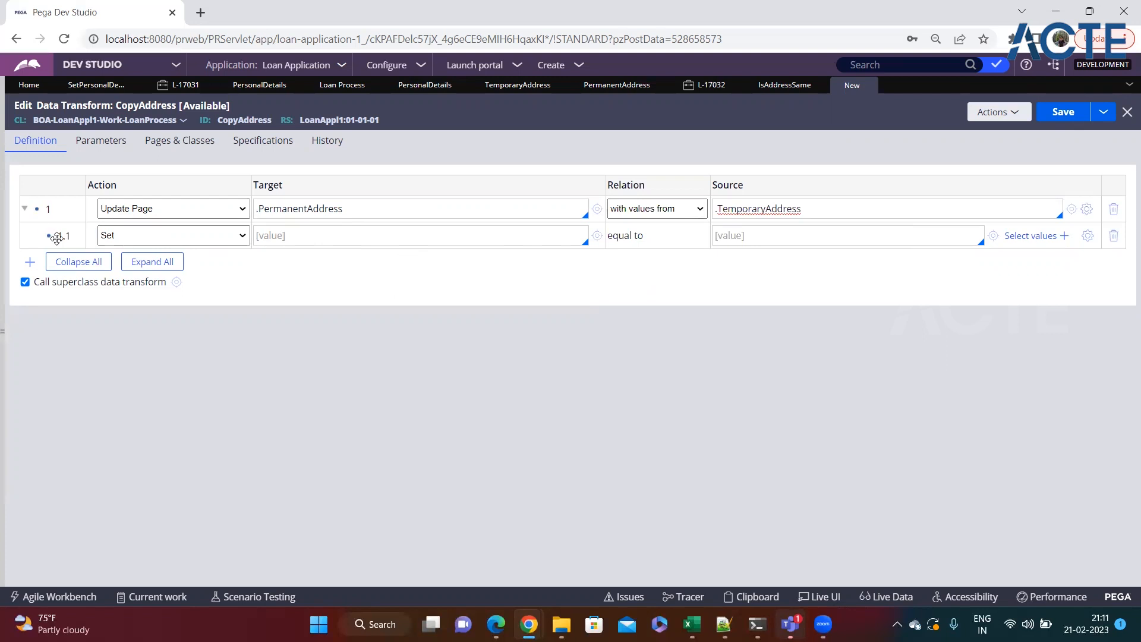
Set target .City equal to source .City in the first nested row and add another Set row
left_click(294, 235)
type(".")
key("Down")
key("Return")
left_click(734, 227)
type(".")
key("Down")
key("Return")
key("Return")
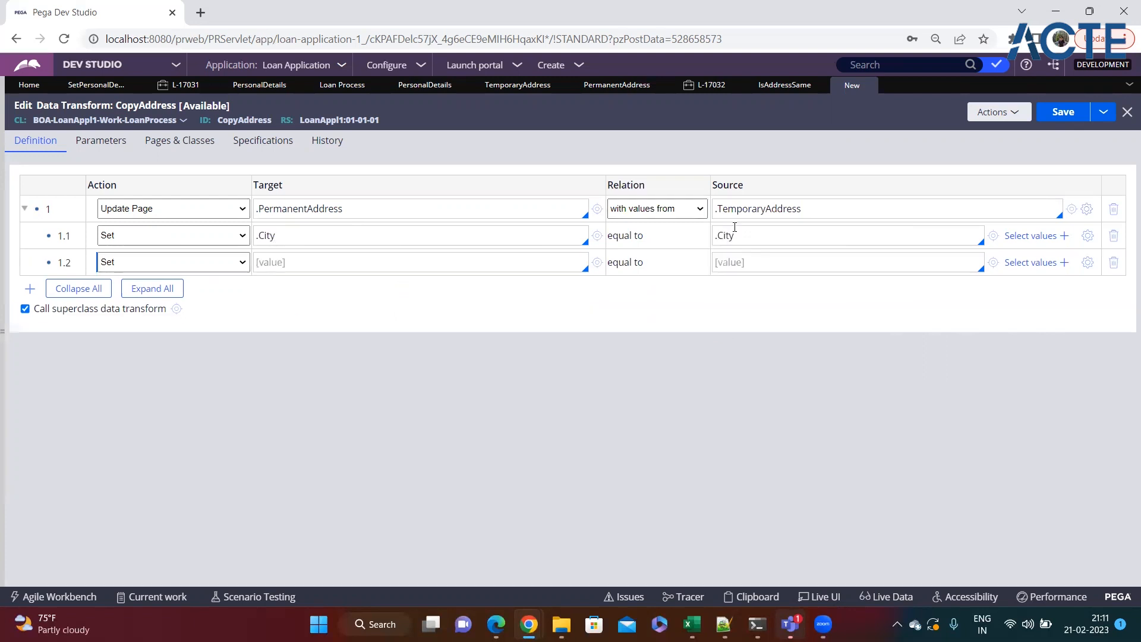
Set target .HouseNumber equal to source .HouseNumber in row 1.2 and add another Set row
type(".")
key("Down")
key("Return")
left_click(800, 258)
type(".")
key("Down")
key("Return")
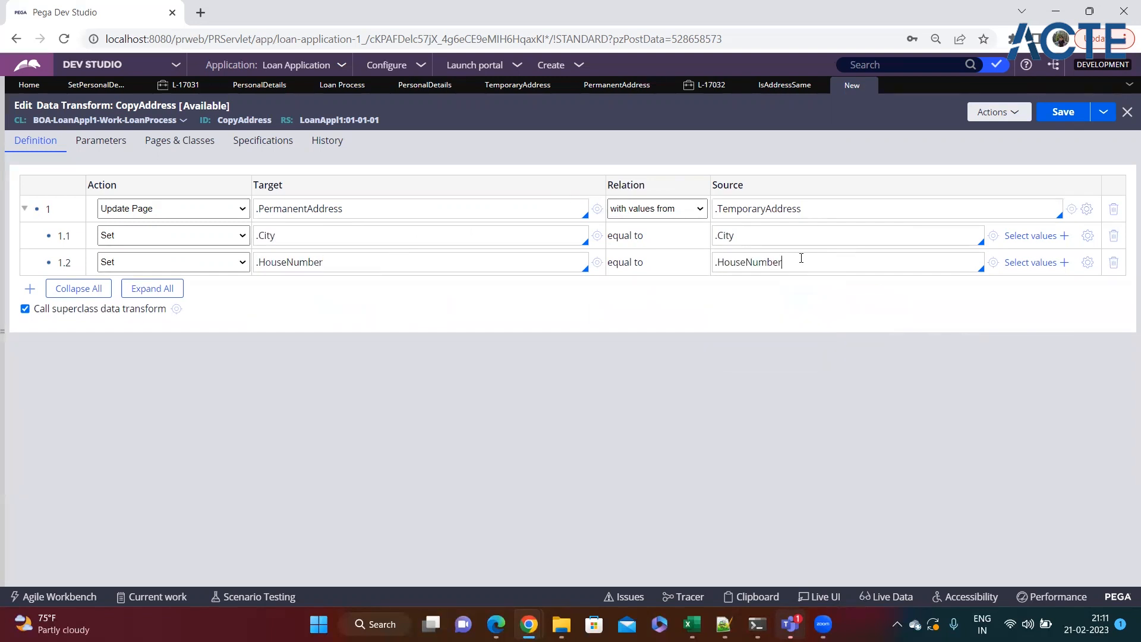
key("Return")
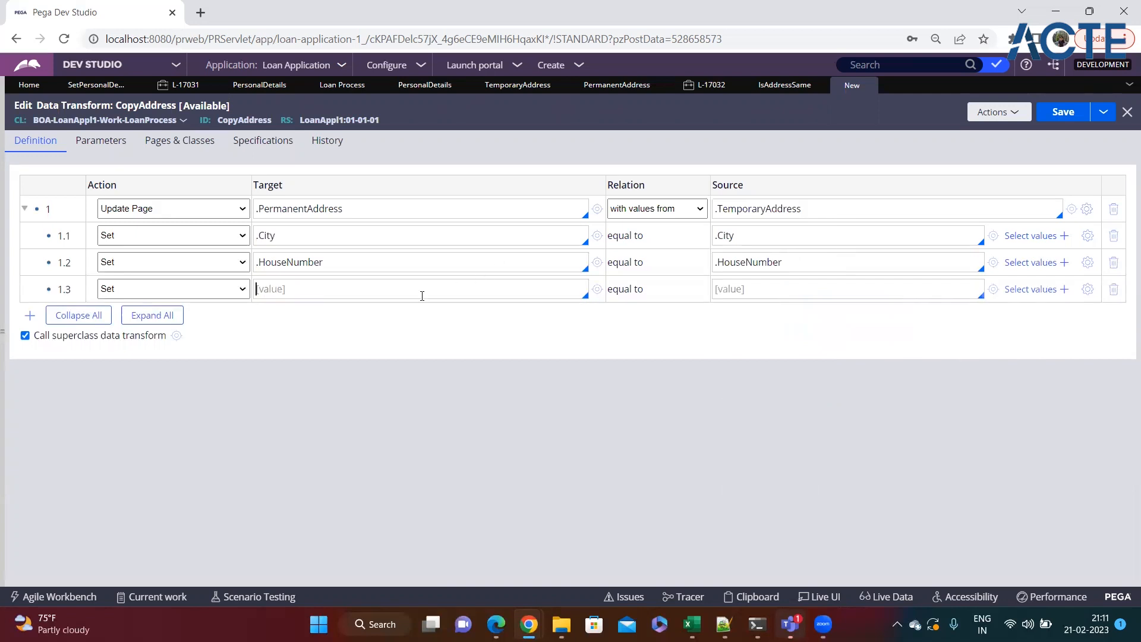
Set target .Landmark equal to source .Landmark in row 1.3 and add another Set row
type(".")
key("Down")
key("Down")
key("Return")
type(".")
key("Down")
key("Down")
key("Return")
key("Return")
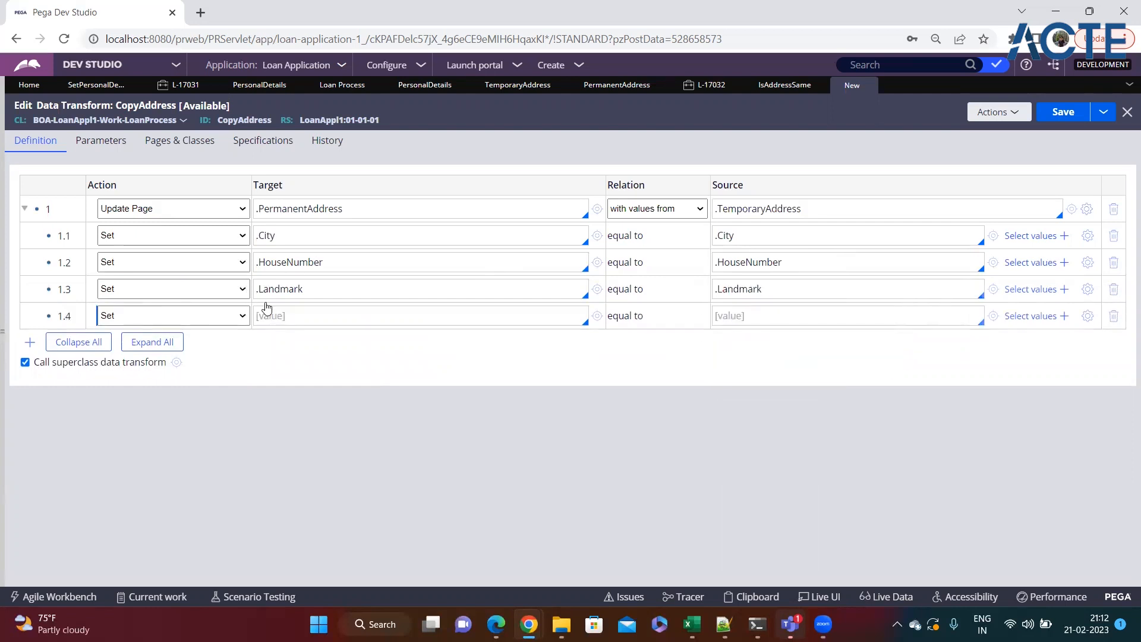
Set target .PinCode equal to source .PinCode in row 1.4 and add another Set row
type(".")
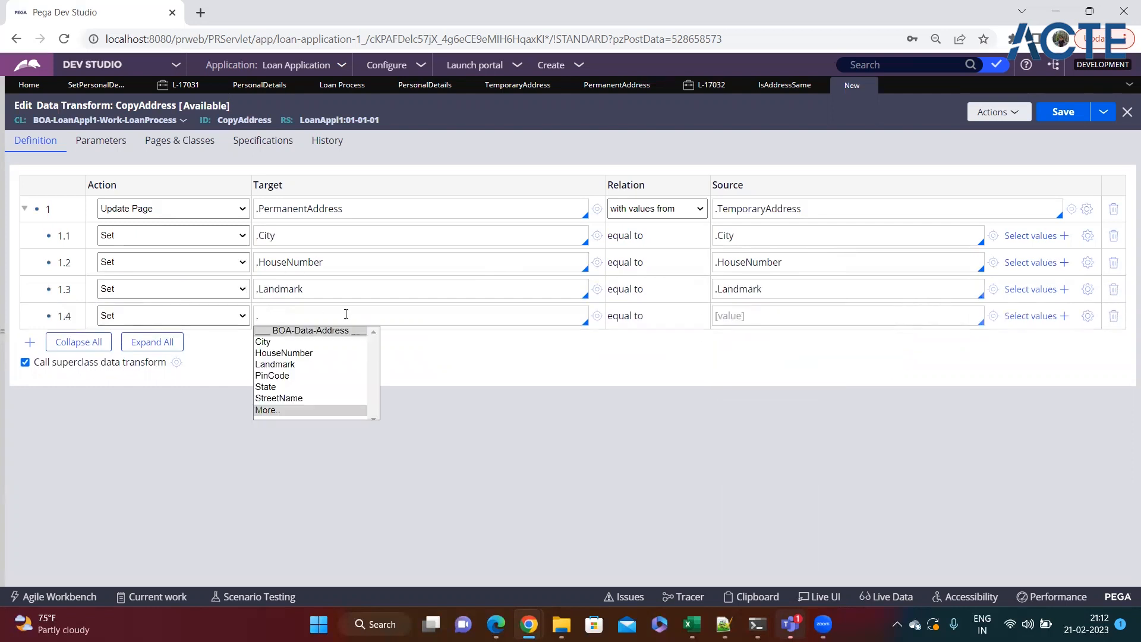
key("Down")
key("Down")
key("Down")
key("Down")
key("Return")
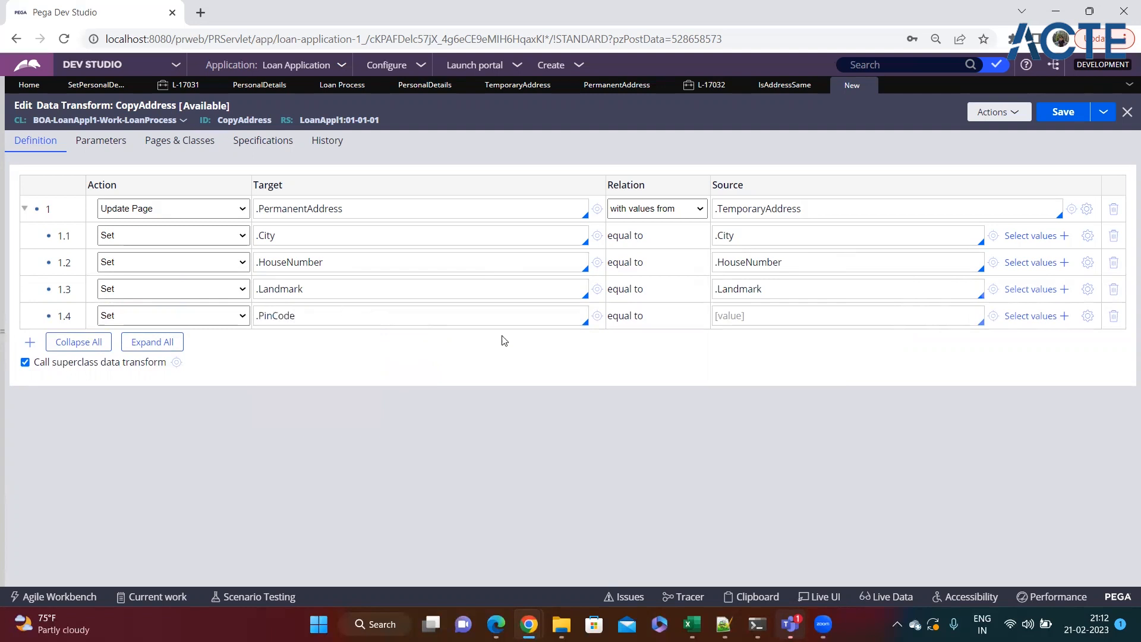
type(".")
key("Down")
key("Down")
key("Down")
key("Down")
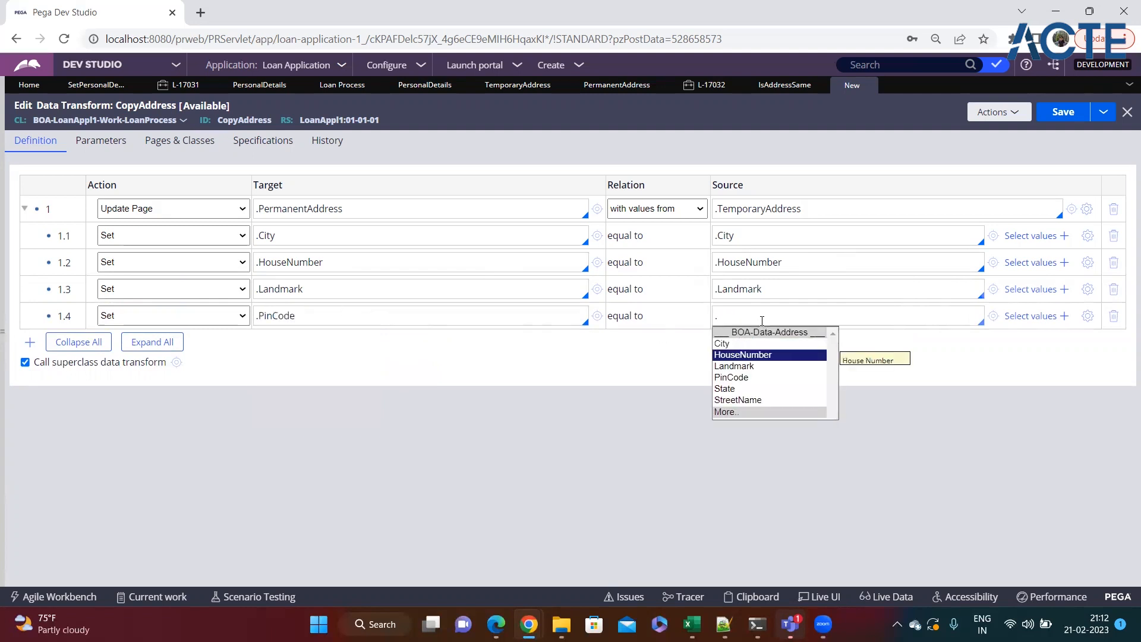
key("Return")
key("Return")
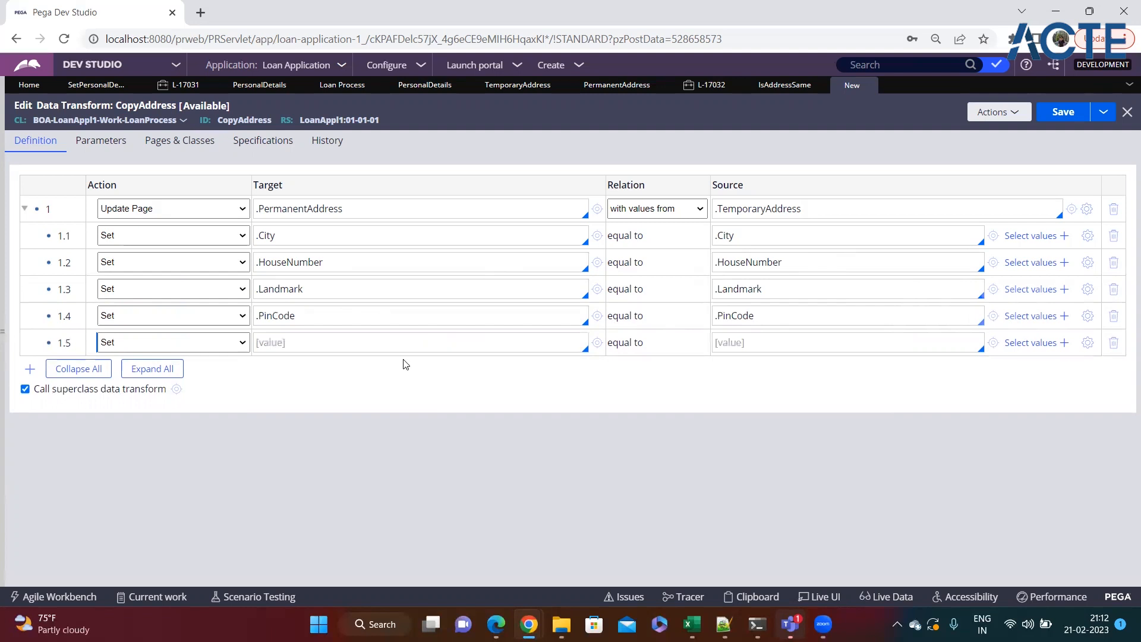
Set target .State equal to source .State in row 1.5 and add another Set row
left_click(392, 341)
type(".")
key("Down")
key("Down")
key("Down")
key("Down")
key("Down")
key("Down")
key("Up")
key("Return")
left_click(773, 347)
type(".")
key("Down")
key("Down")
key("Down")
key("Down")
key("Down")
key("Return")
key("Return")
Set target .StreetName equal to source .StreetName in row 1.6 and save the CopyAddress data transform
type(".")
key("Down")
key("Down")
key("Down")
key("Down")
key("Down")
key("Down")
key("Return")
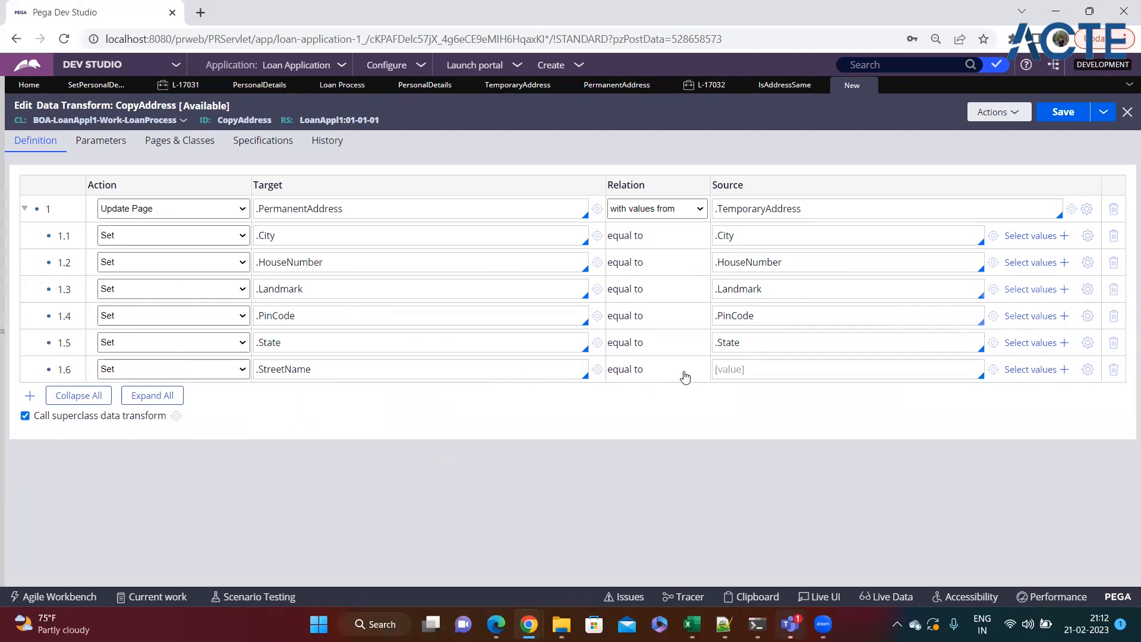
left_click(740, 364)
type(".")
key("Down")
key("Down")
key("Down")
key("Down")
key("Down")
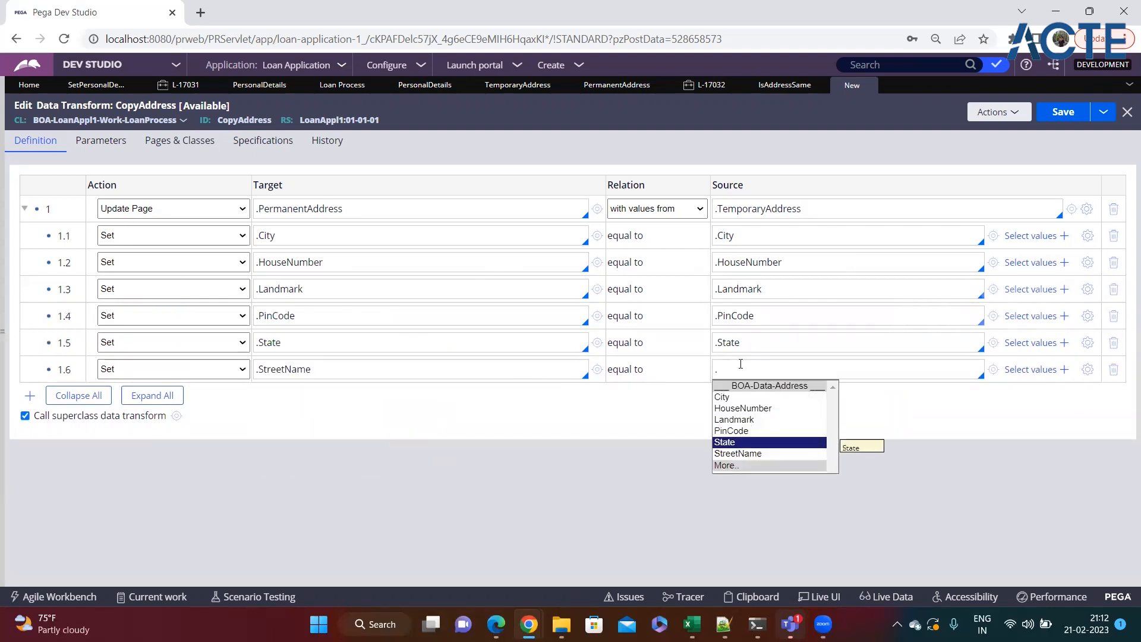
key("Down")
key("Return")
key("ctrl+s")
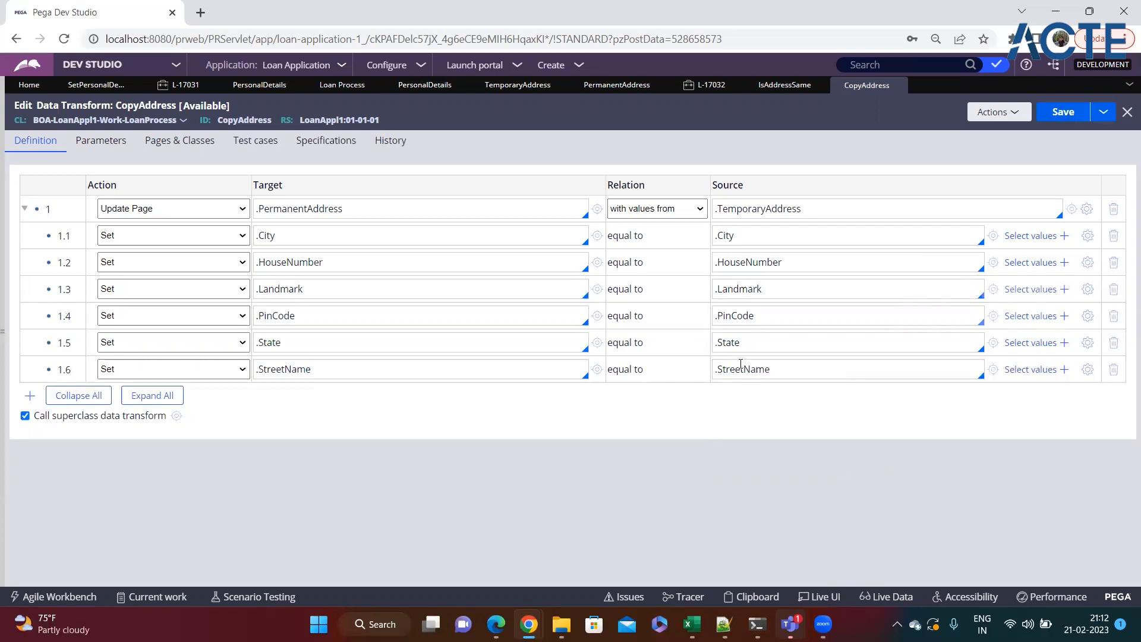
Return to the Personal Details section, submit the open properties dialog and save the section
left_click(766, 92)
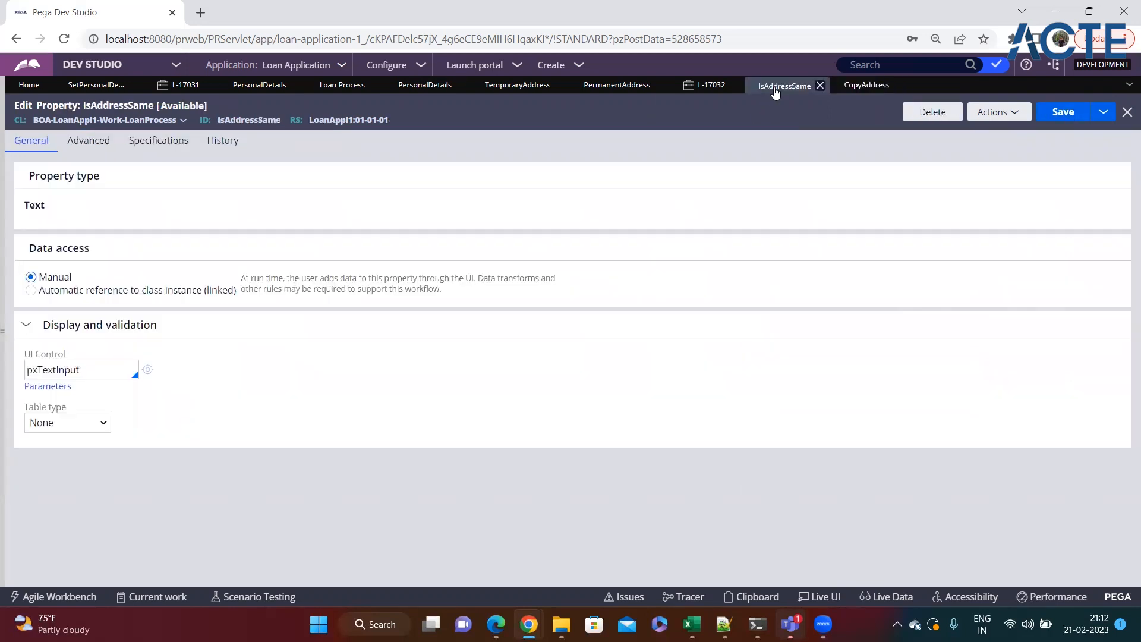
left_click(617, 88)
left_click(530, 89)
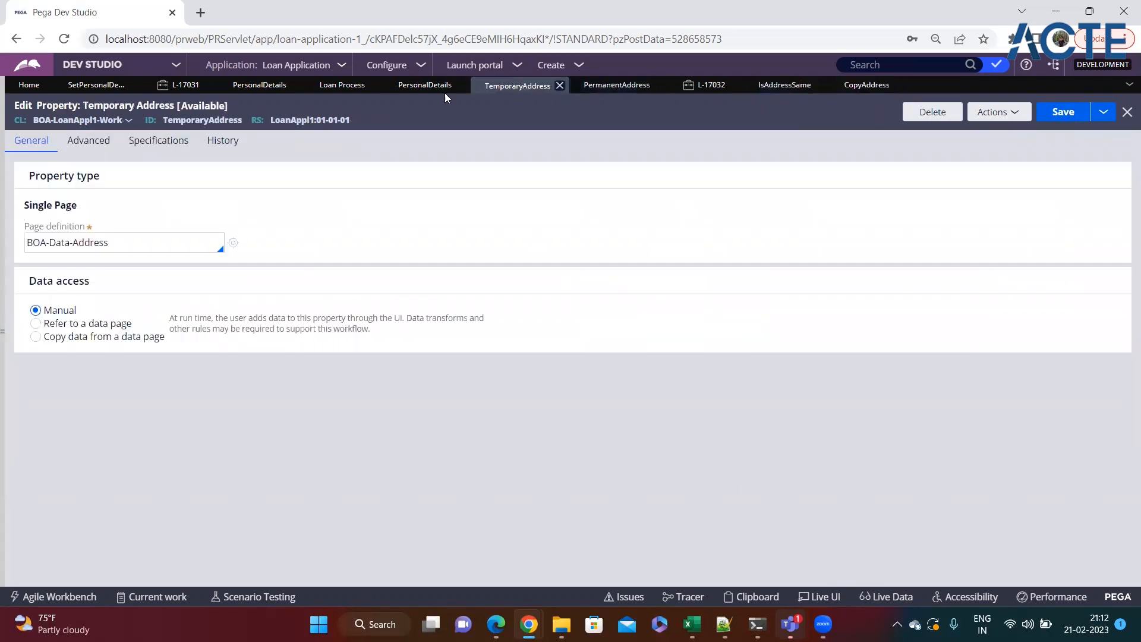
left_click(423, 88)
left_click(764, 528)
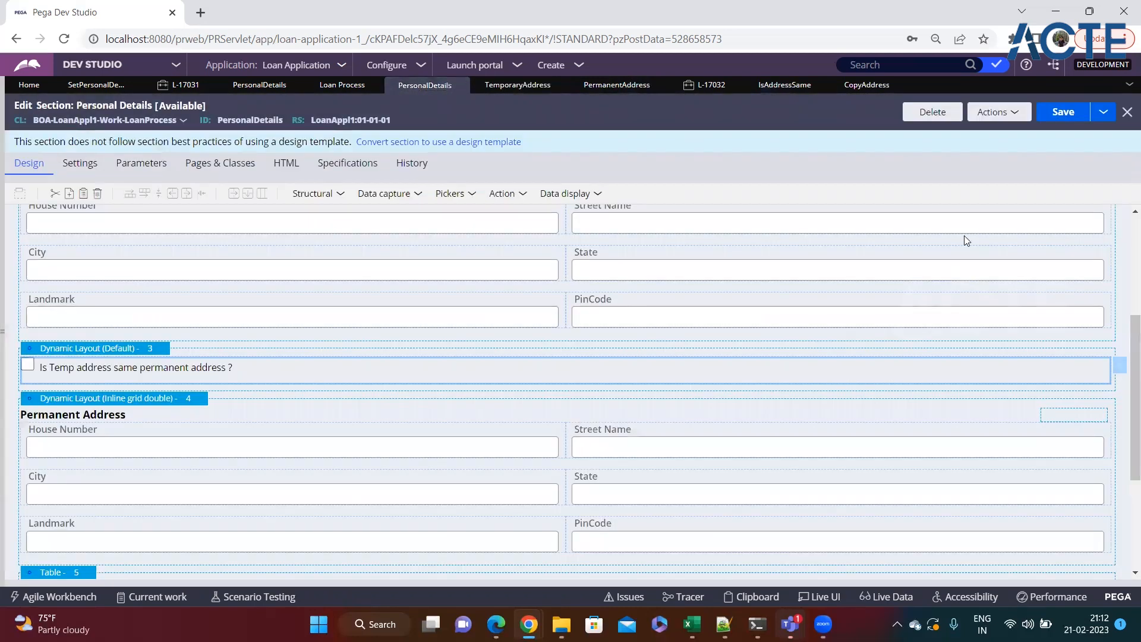
left_click(1045, 113)
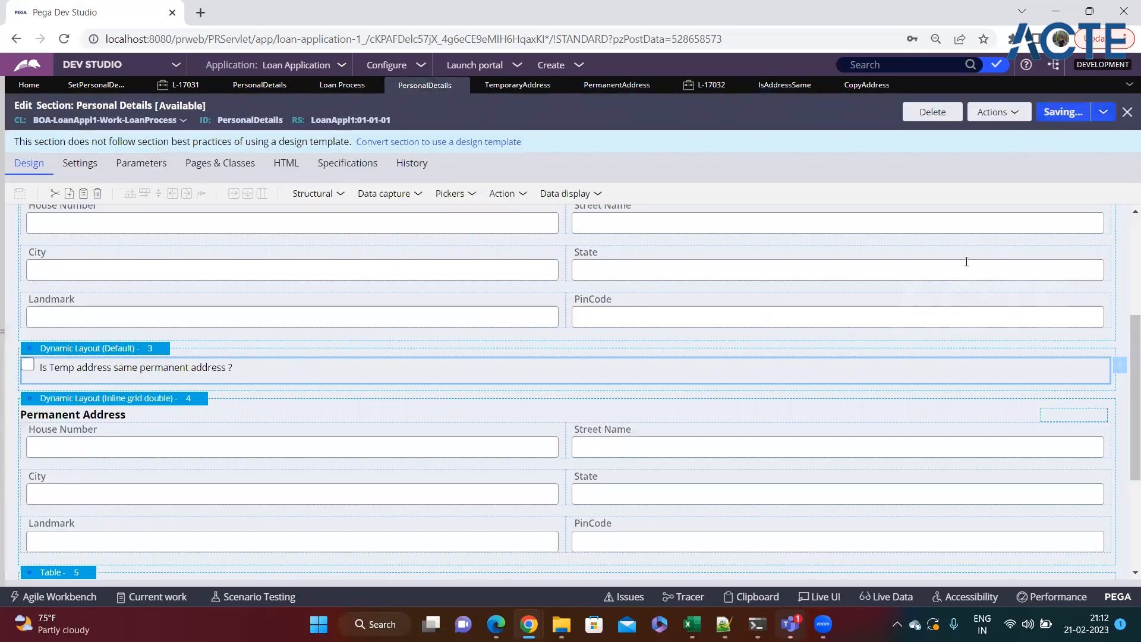
Refresh the existing Loan Process case and open its Enter Personal Details assignment
left_click(710, 89)
left_click(230, 165)
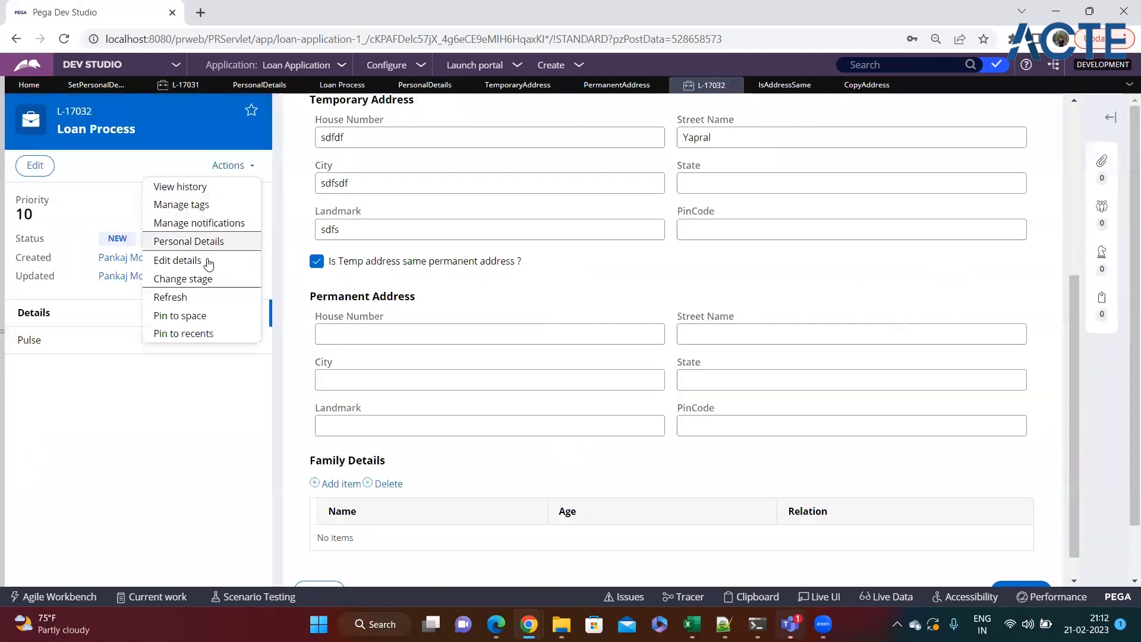
left_click(174, 299)
left_click(745, 371)
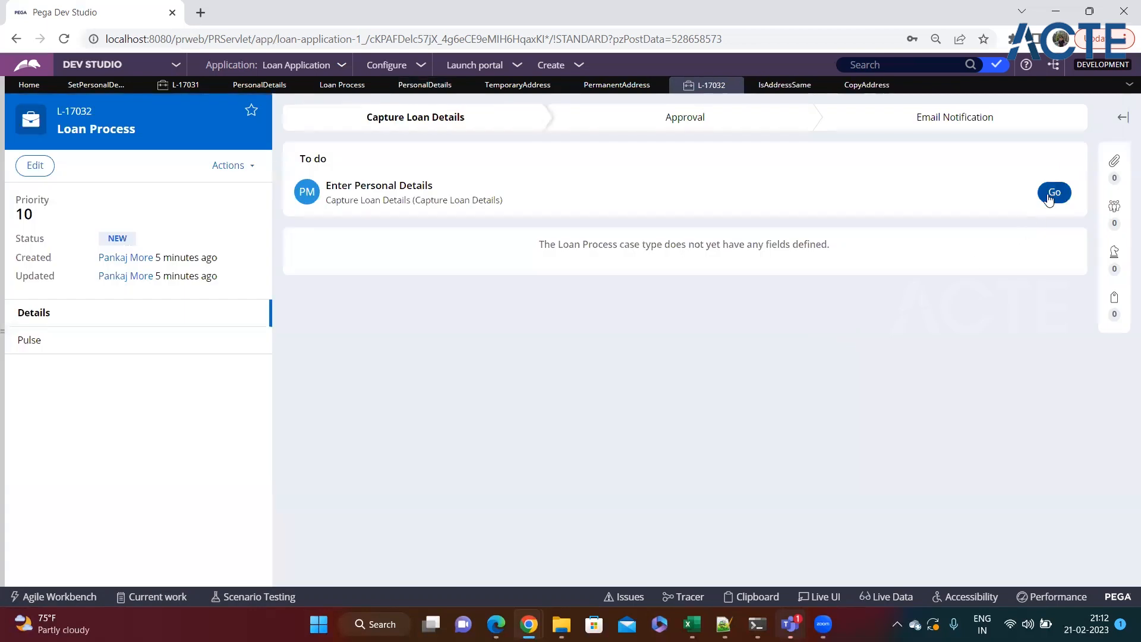
left_click(1051, 193)
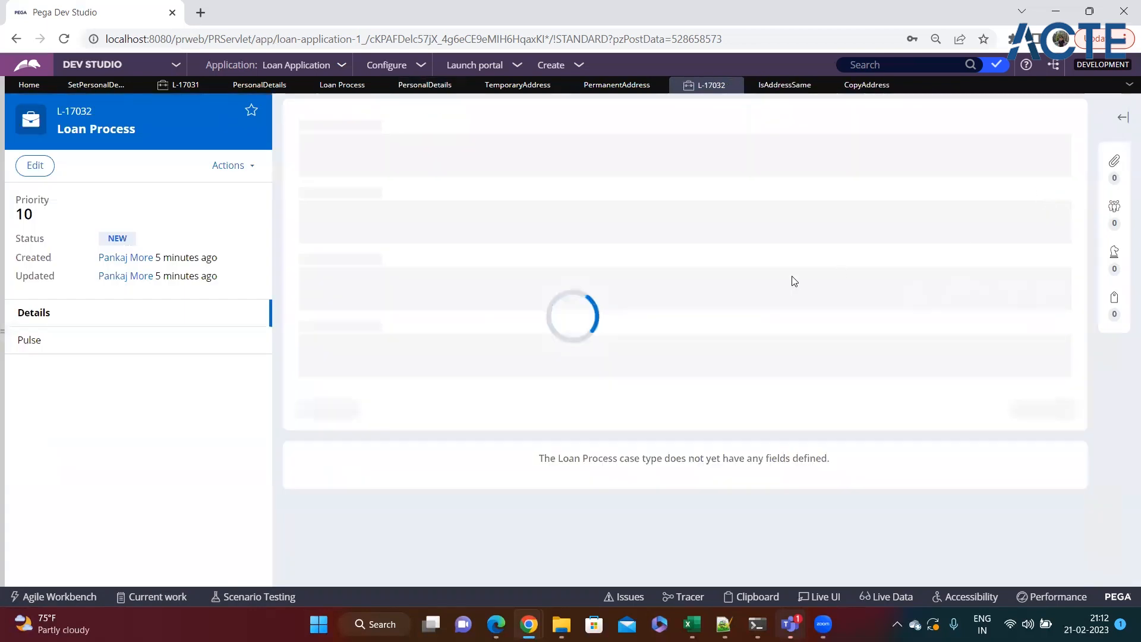
Fill in the Temporary Address with House Number, City and State df, Landmark dfdf and PinCode d
scroll(525, 393, "down", 1)
left_click(354, 364)
type("df")
left_click(559, 404)
type("df")
left_click(708, 408)
type("df")
left_click(611, 458)
type("dfdf")
left_click(713, 449)
type("d")
scroll(715, 419, "down", 1)
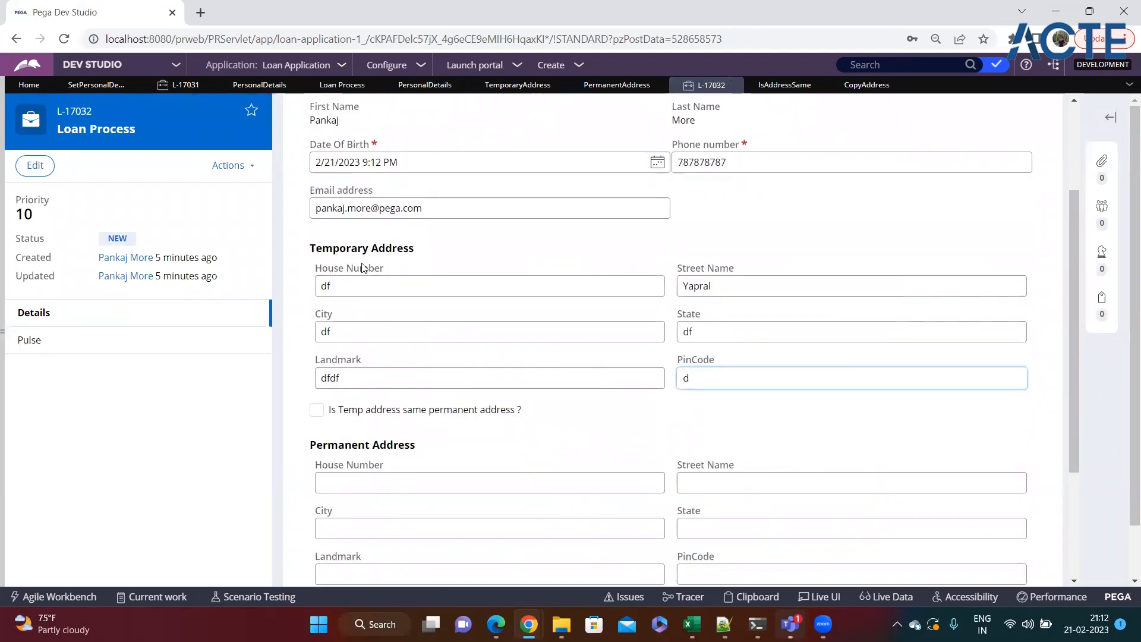
Tick "Is Temp address same permanent address ?" and compare the Temporary and Permanent Address fields
left_click(316, 414)
scroll(430, 400, "down", 2)
left_click(326, 334)
left_click(384, 142)
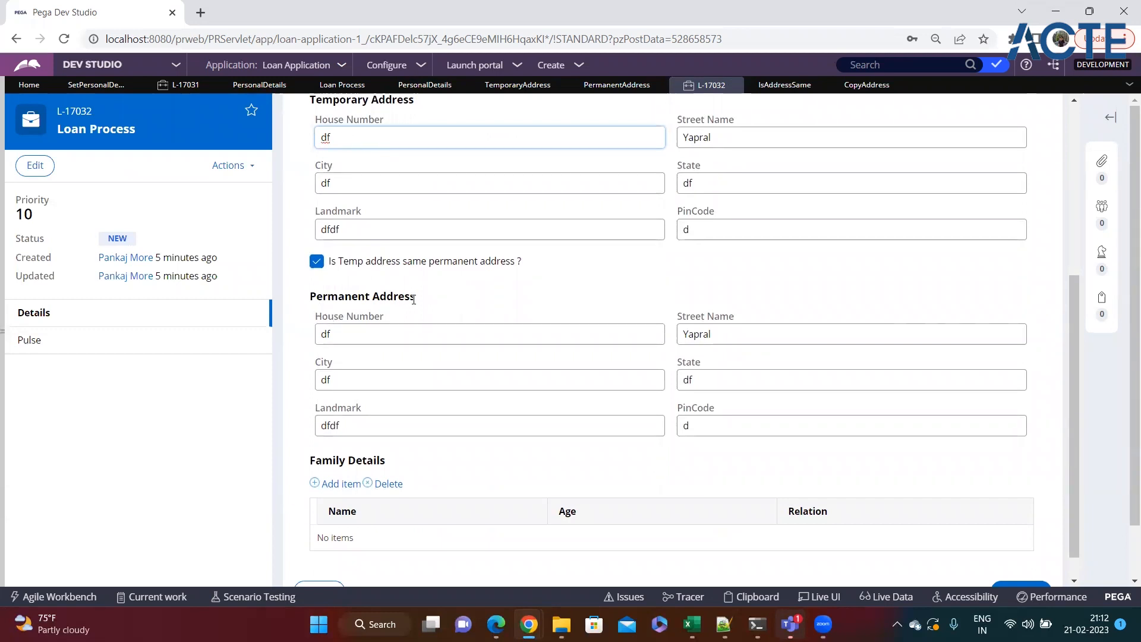
scroll(572, 232, "up", 1)
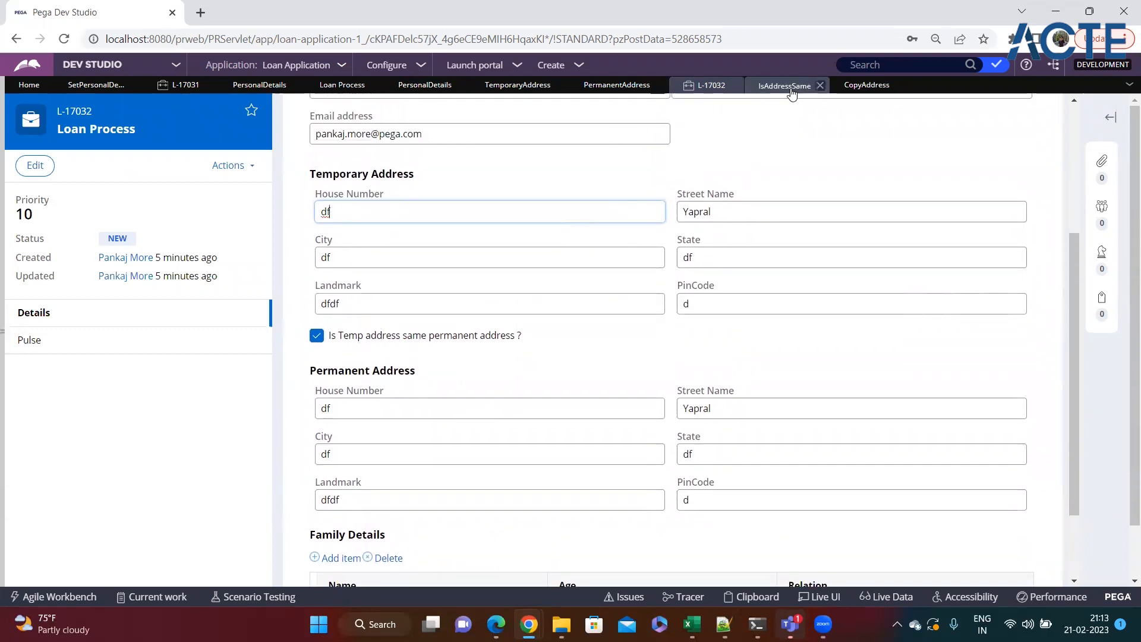
Review the CopyAddress data transform's Update Page row and the actions available for it
left_click(846, 86)
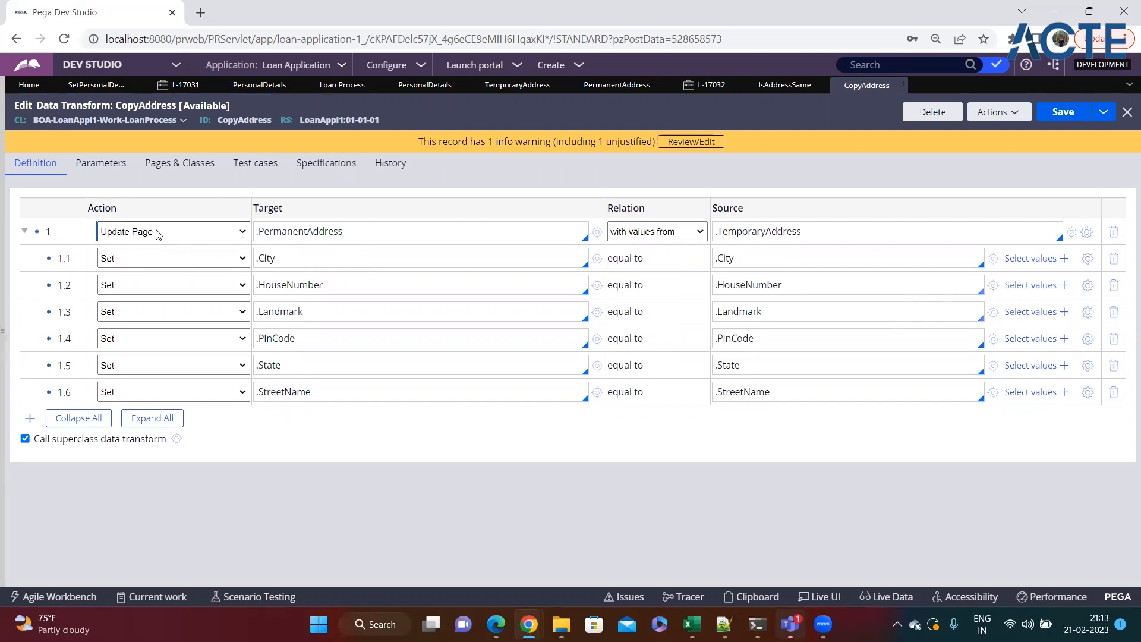
left_click(353, 228)
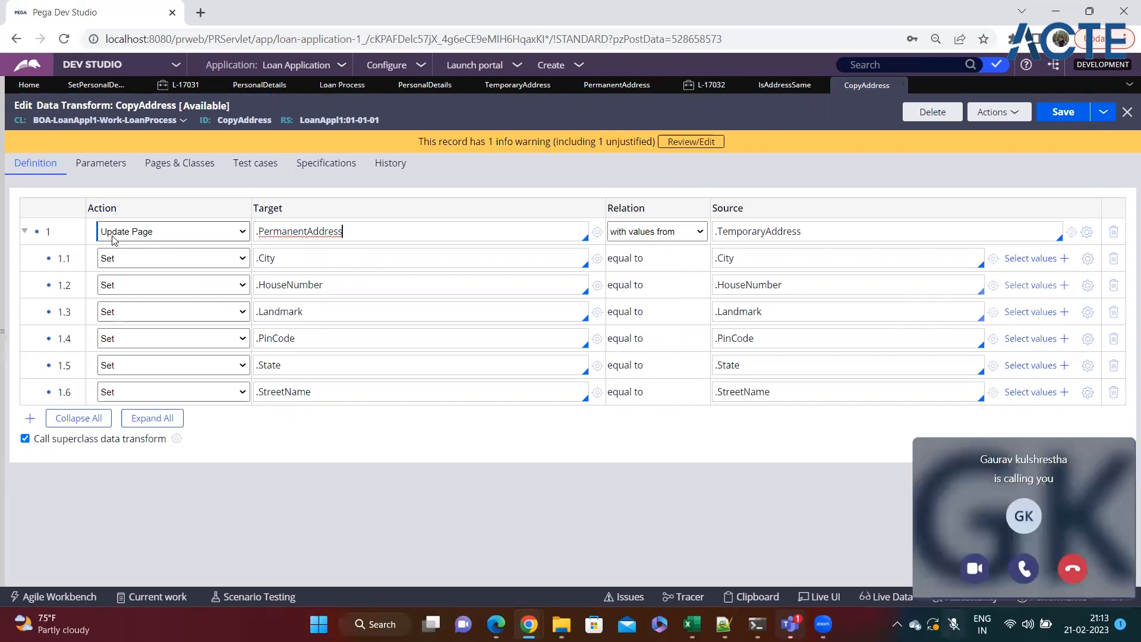
left_click(1073, 568)
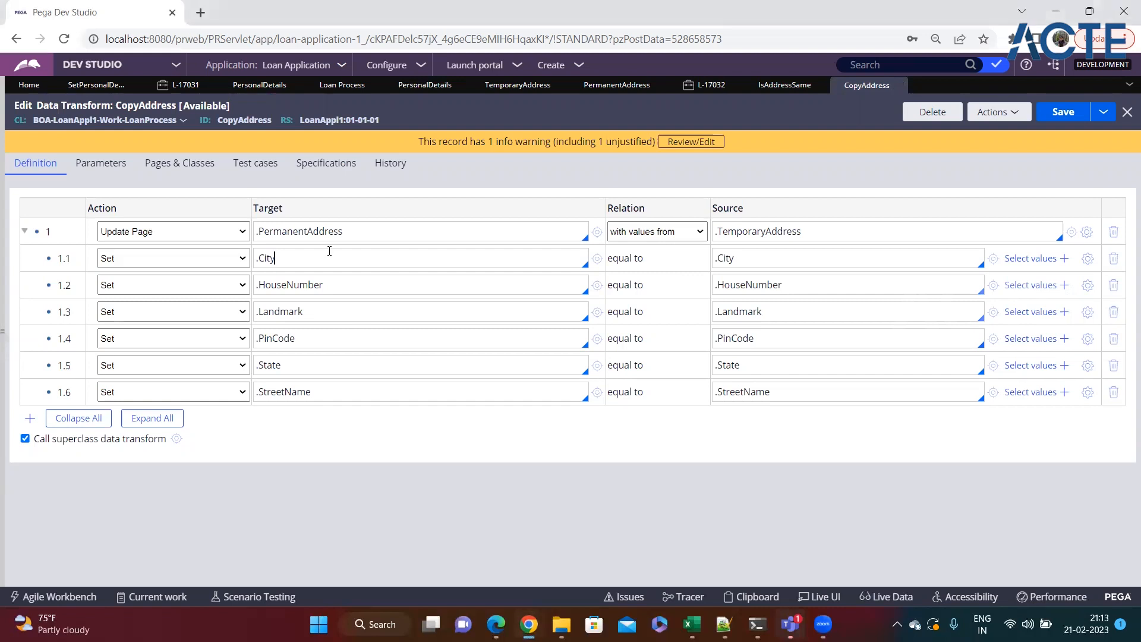
left_click(147, 233)
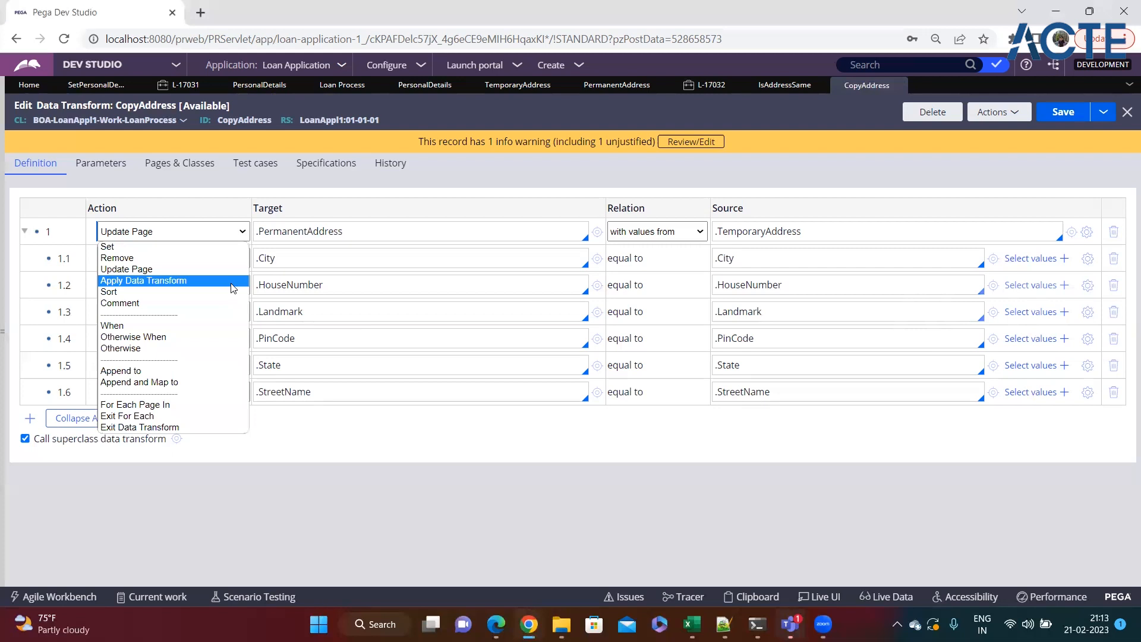
Collapse row 1 of CopyAddress and add row 2 with the Apply Data Transform action for SetPersonalDetails
left_click(25, 233)
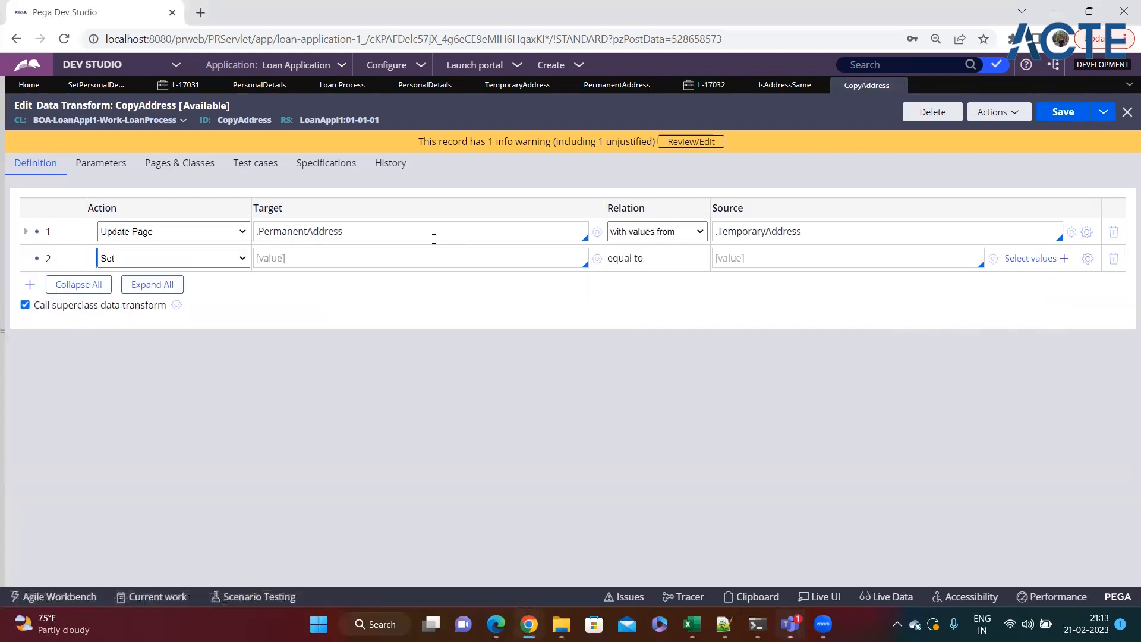
left_click(226, 257)
left_click(153, 306)
left_click(315, 260)
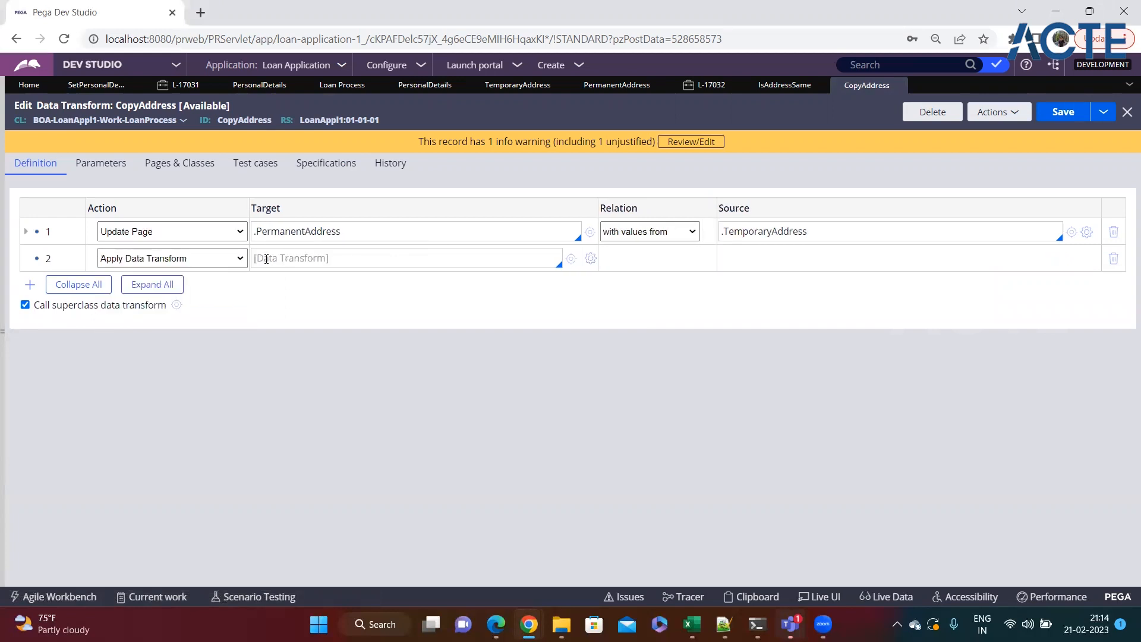
left_click(337, 257)
key("Down")
key("Down")
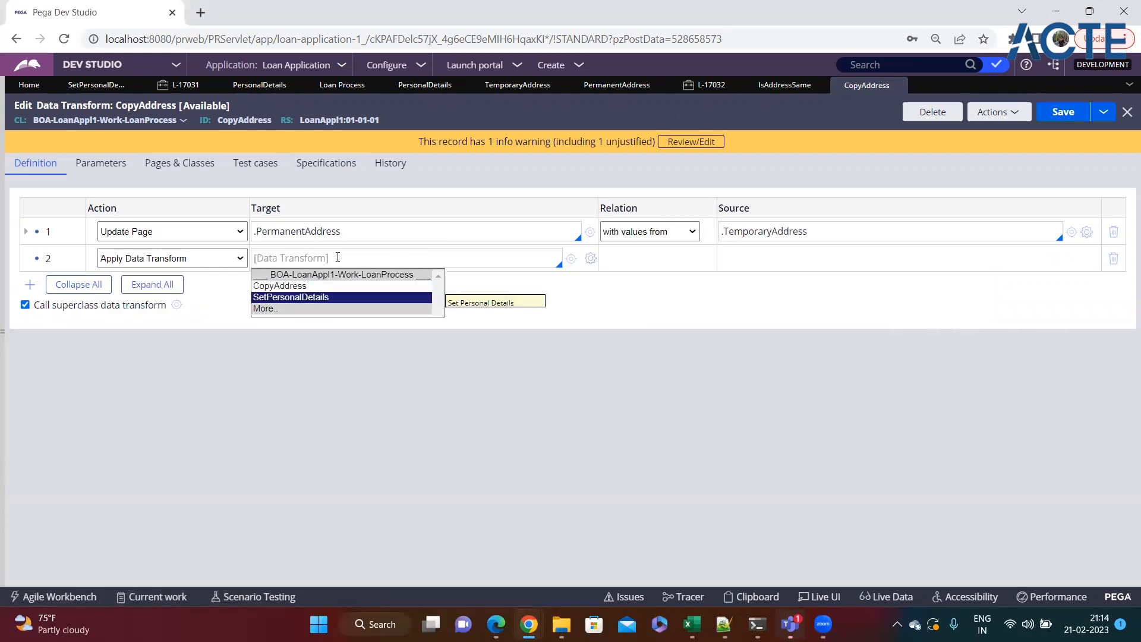
key("Return")
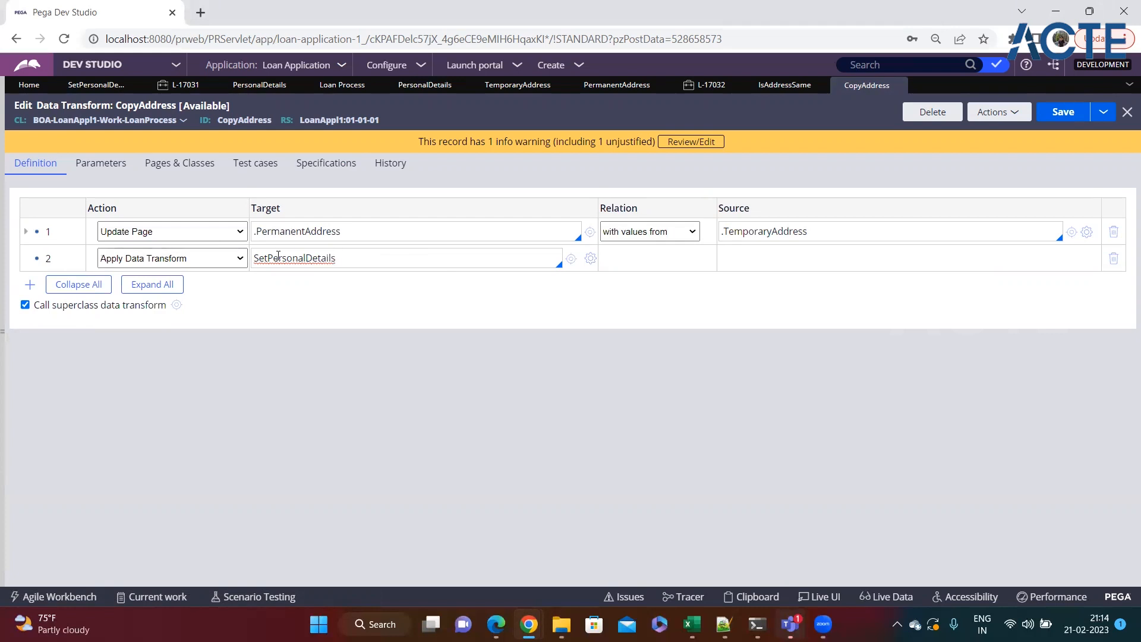
left_click(232, 258)
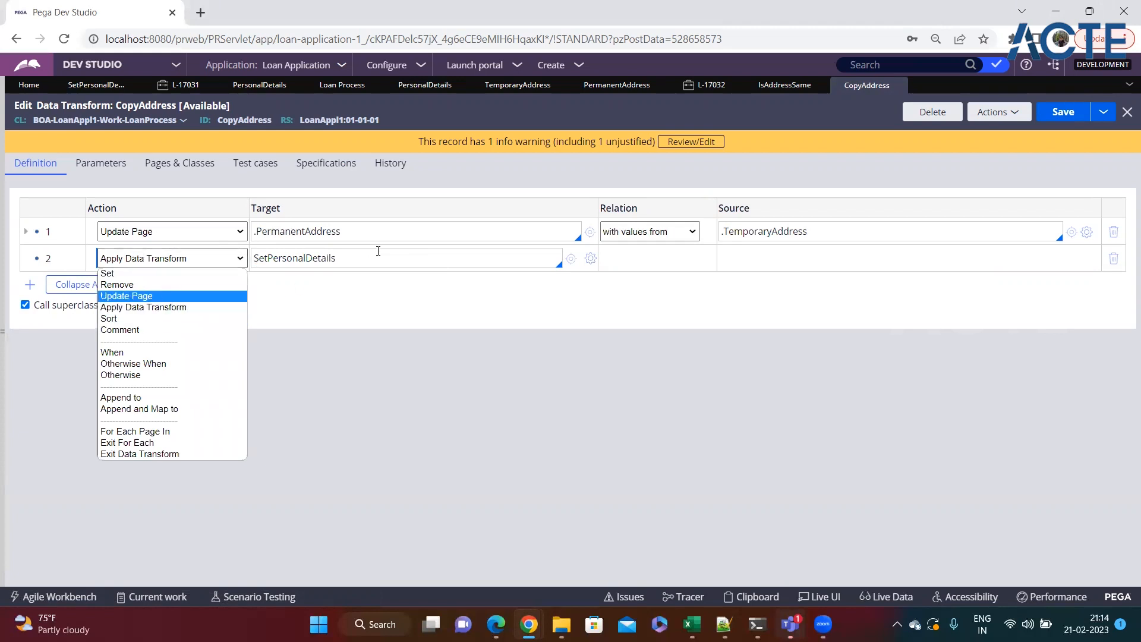
left_click(402, 244)
Return to the Loan Process case, review its personal and address fields, and continue to Loan Details
left_click(706, 85)
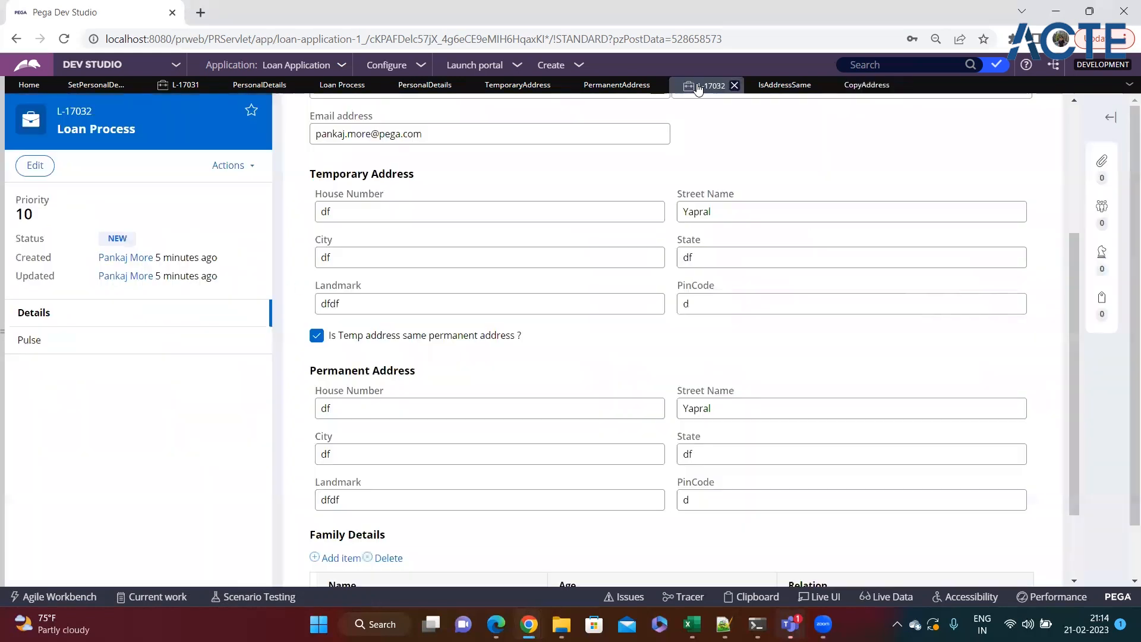
scroll(459, 303, "down", 2)
scroll(459, 304, "up", 5)
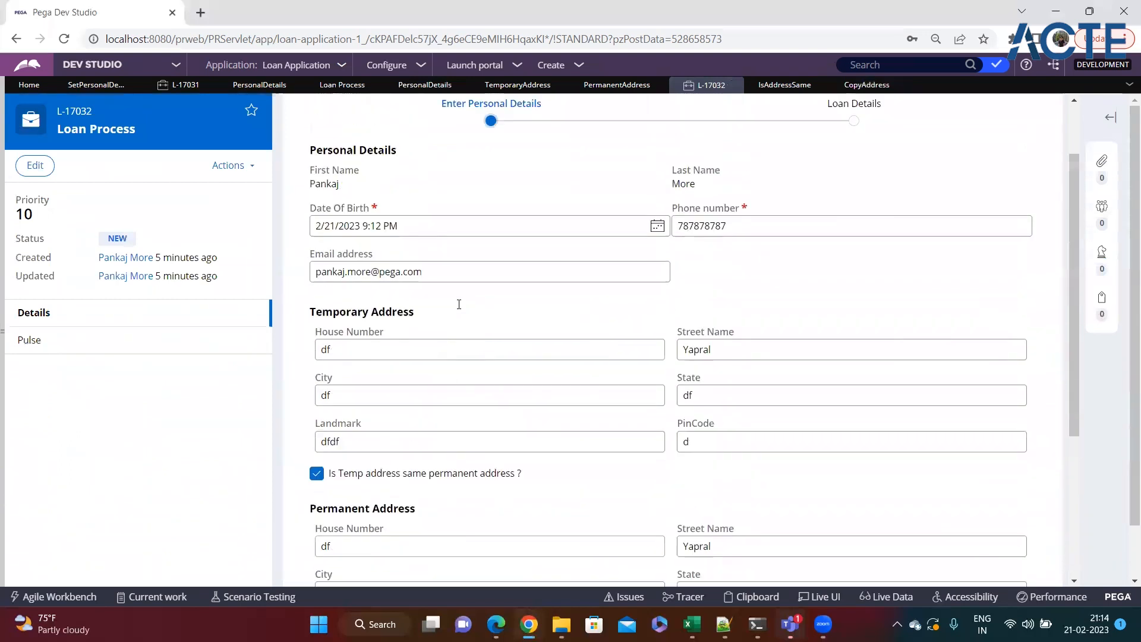
scroll(486, 303, "down", 3)
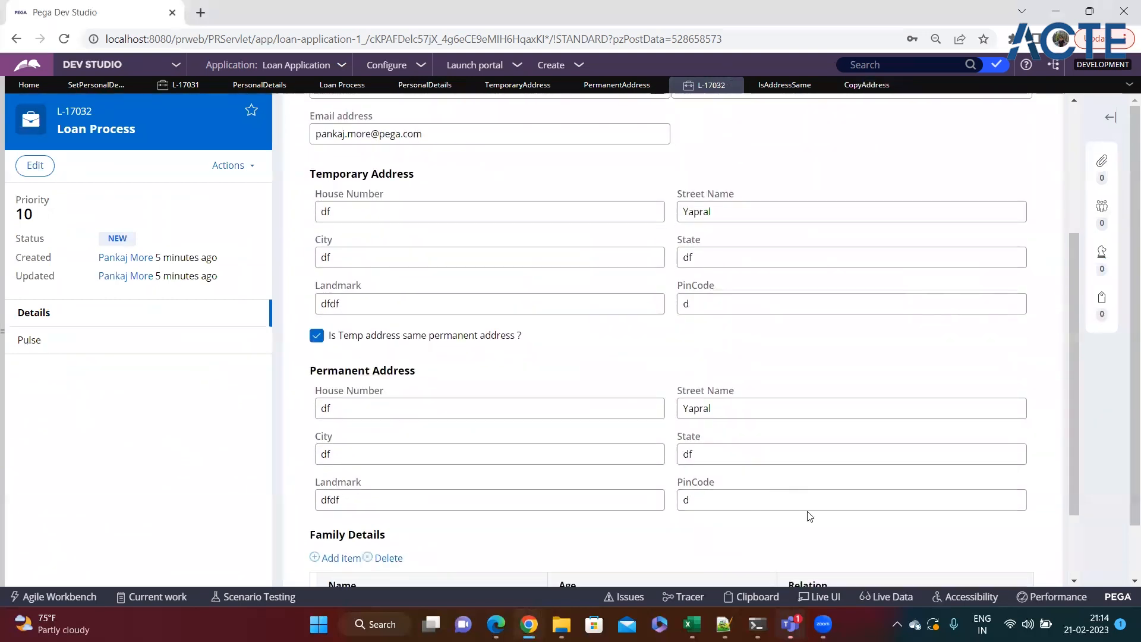
scroll(810, 515, "down", 2)
left_click(1018, 558)
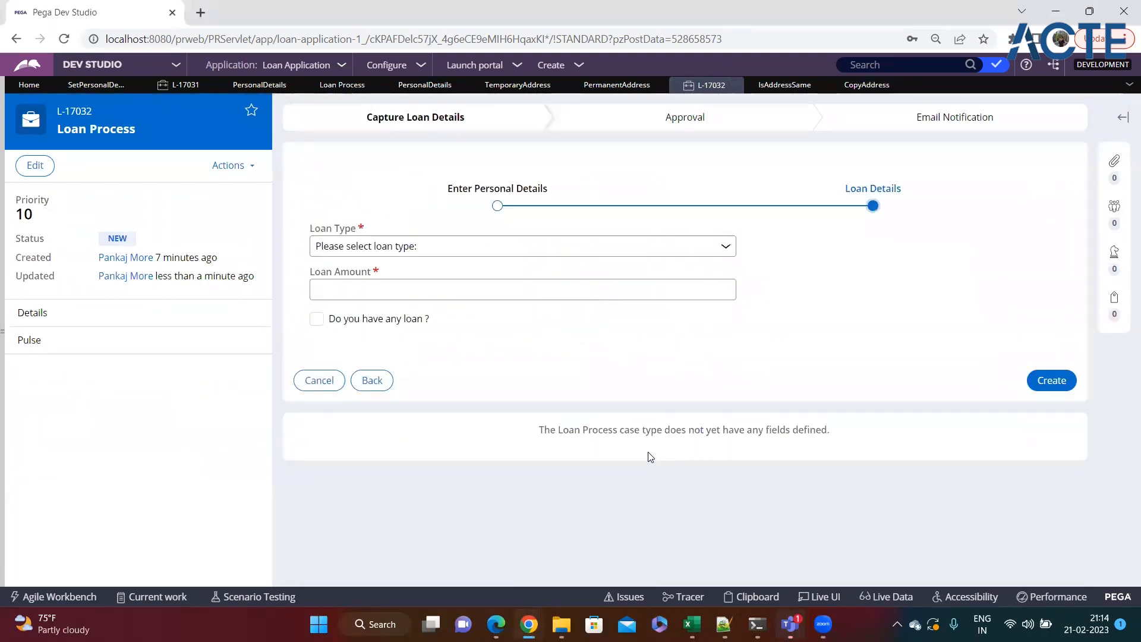
Test the "Do you have any loan ?" checkbox, leaving it ticked, and open the LoanDetails section rule through Live UI
left_click(316, 319)
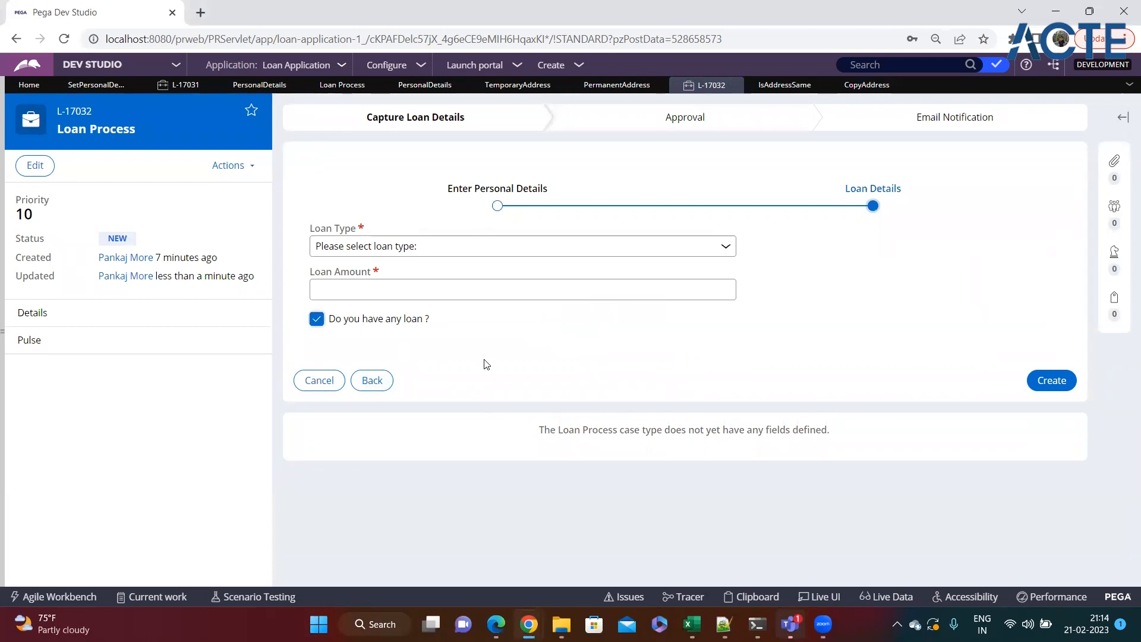
left_click(316, 320)
left_click(316, 319)
left_click(820, 596)
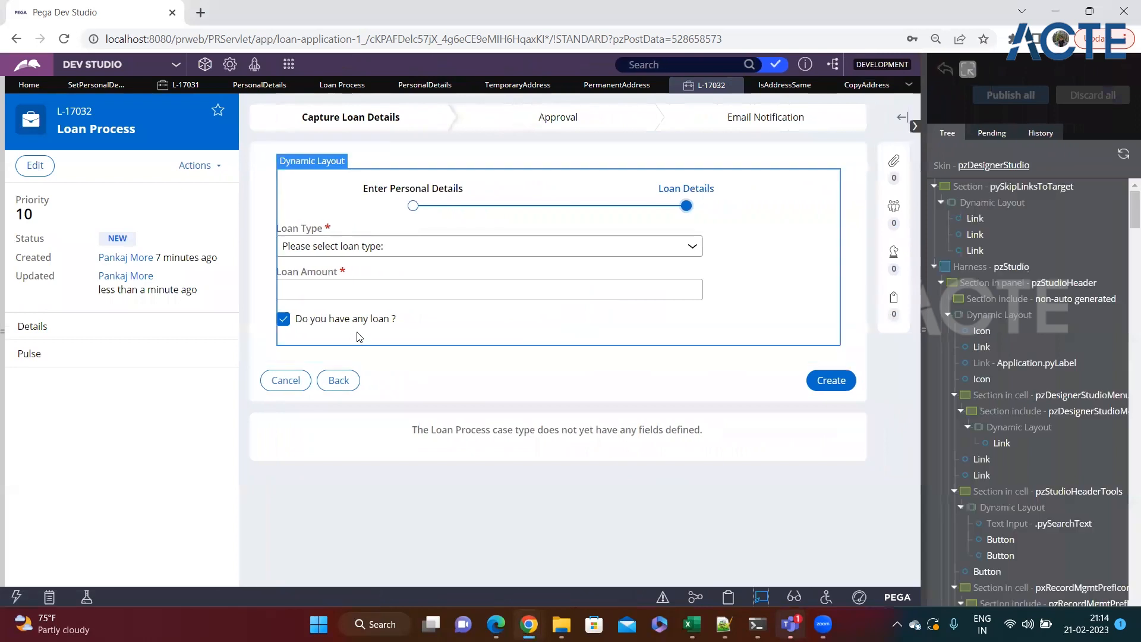
left_click(324, 319)
left_click(411, 303)
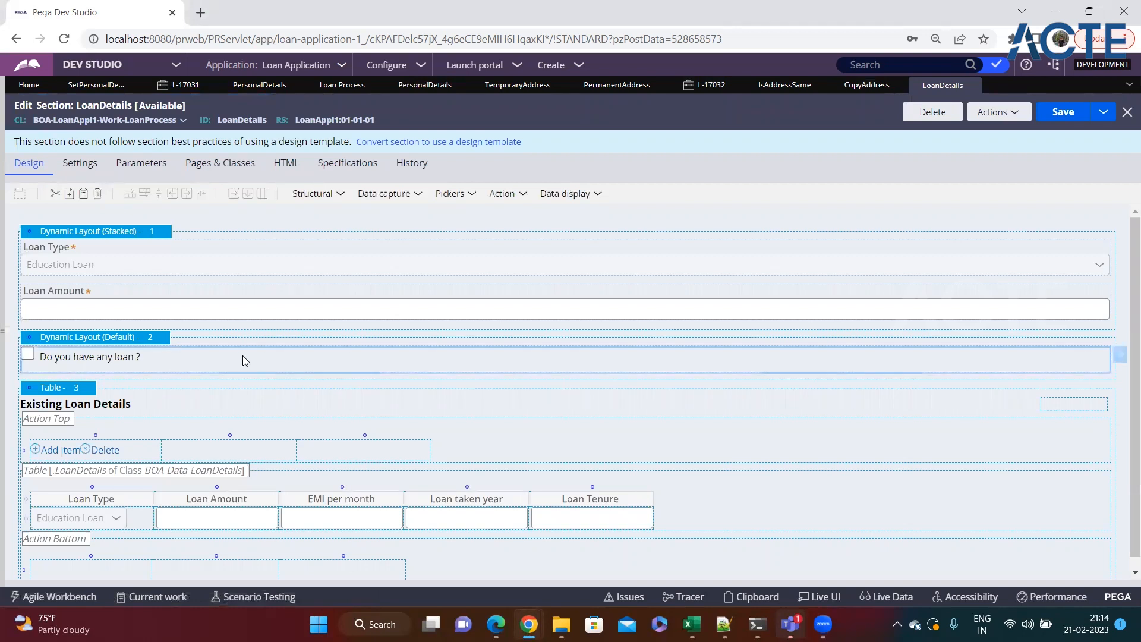
Correct the Existing Loan Details table's visibility condition to .AnyPastLoan == 'true' and save the section
left_click(84, 390)
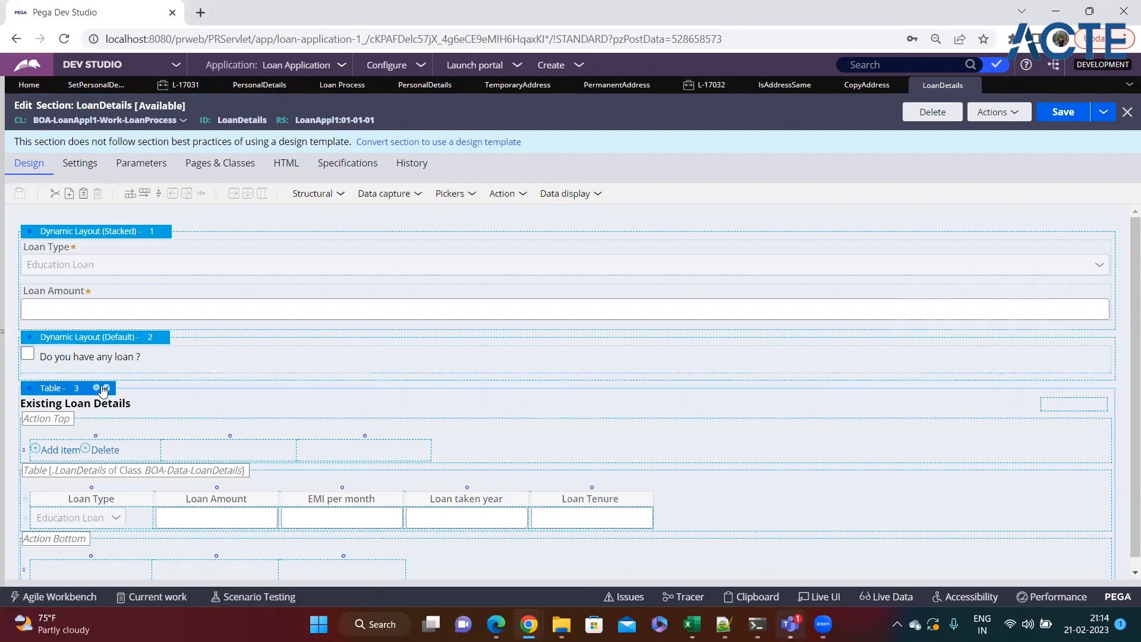
left_click(97, 388)
left_click(677, 433)
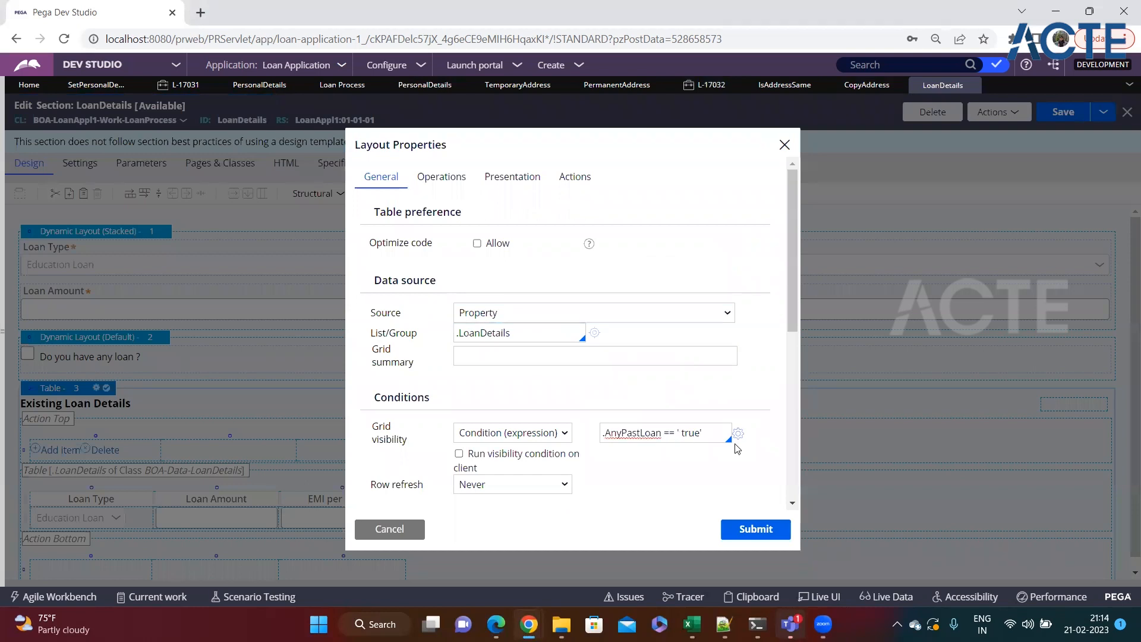
type("'")
left_click(752, 529)
left_click(1062, 112)
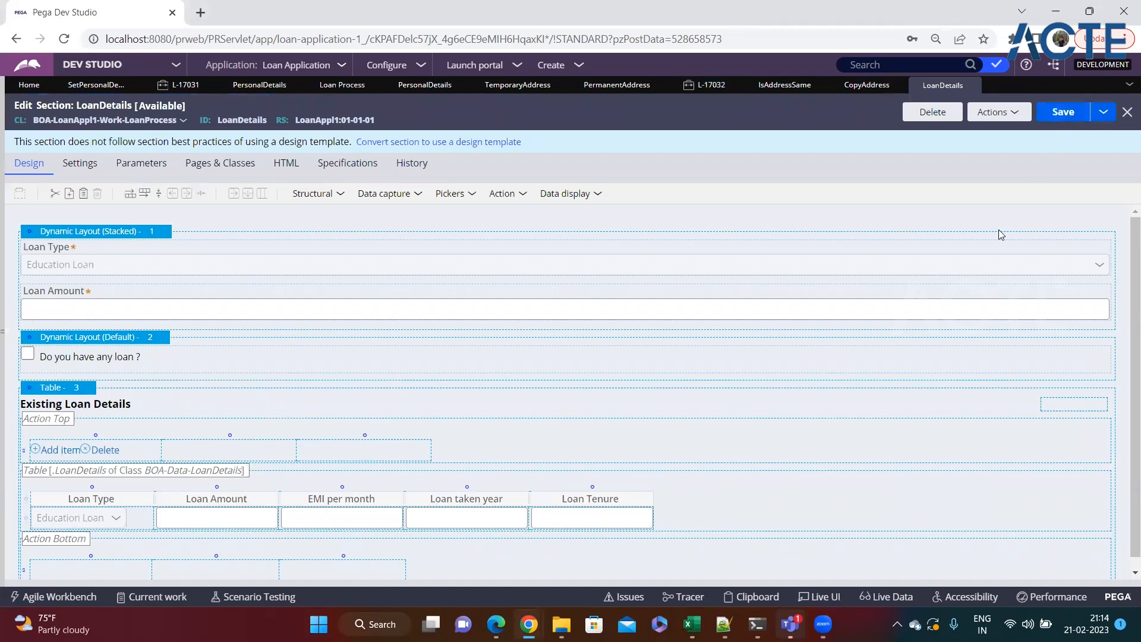
Retest the "Do you have any loan ?" checkbox in the loan case and add an item to Existing Loan Details
left_click(704, 84)
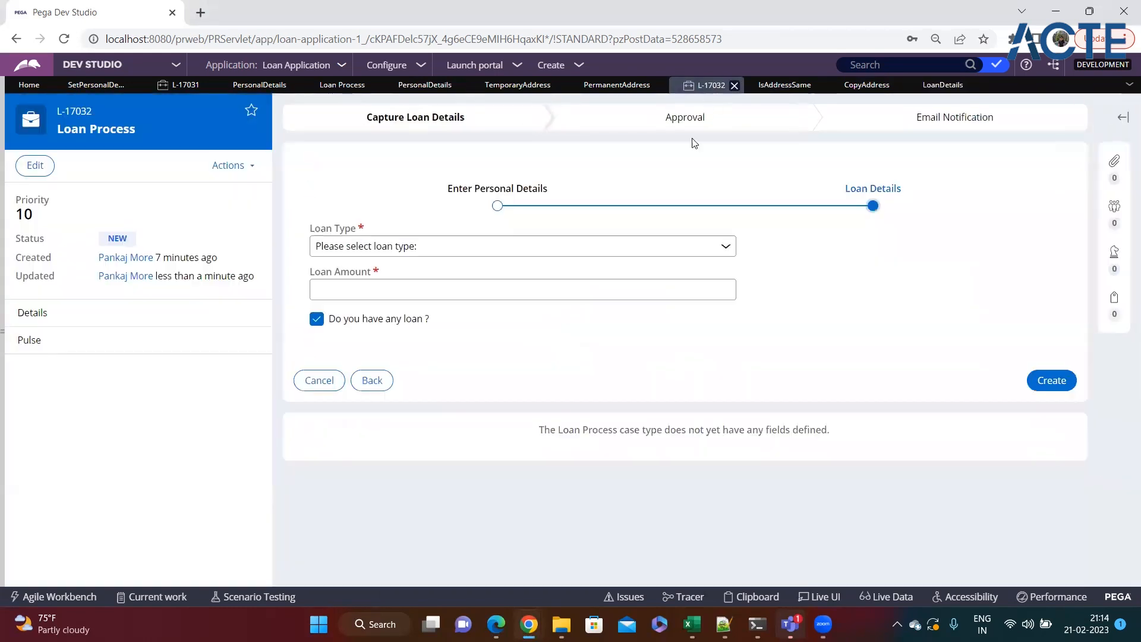
left_click(317, 322)
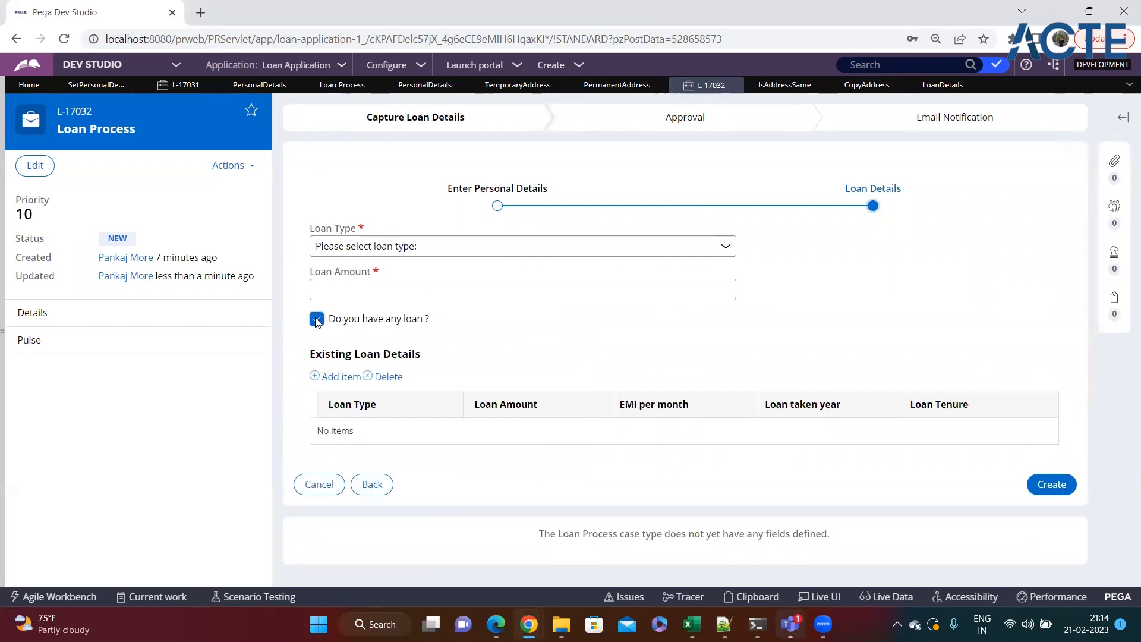
left_click(333, 383)
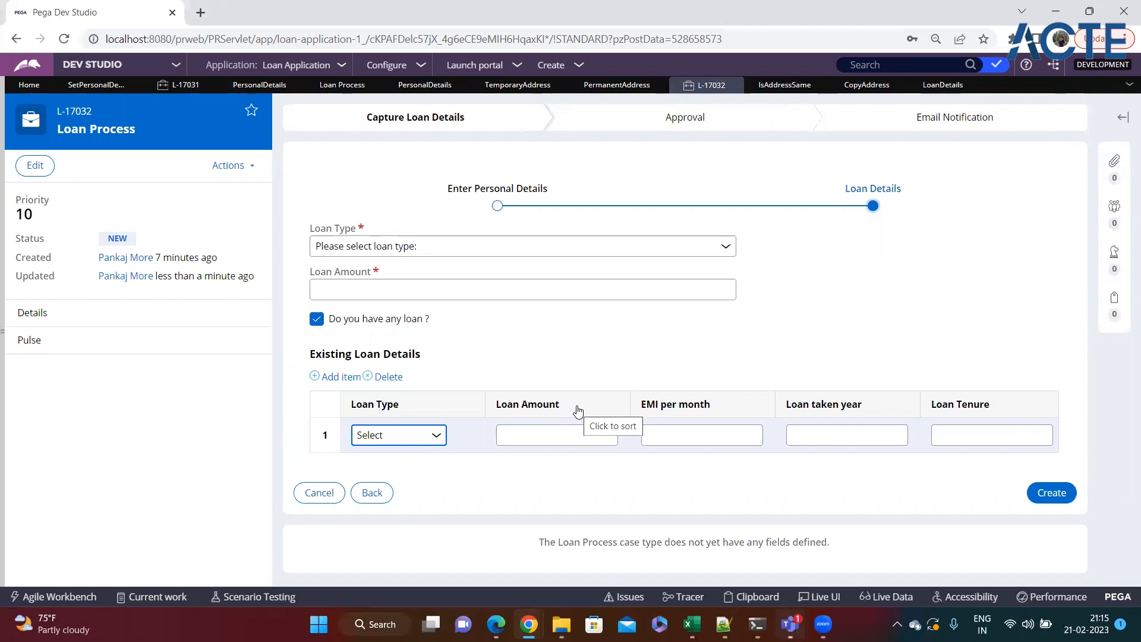
left_click(541, 437)
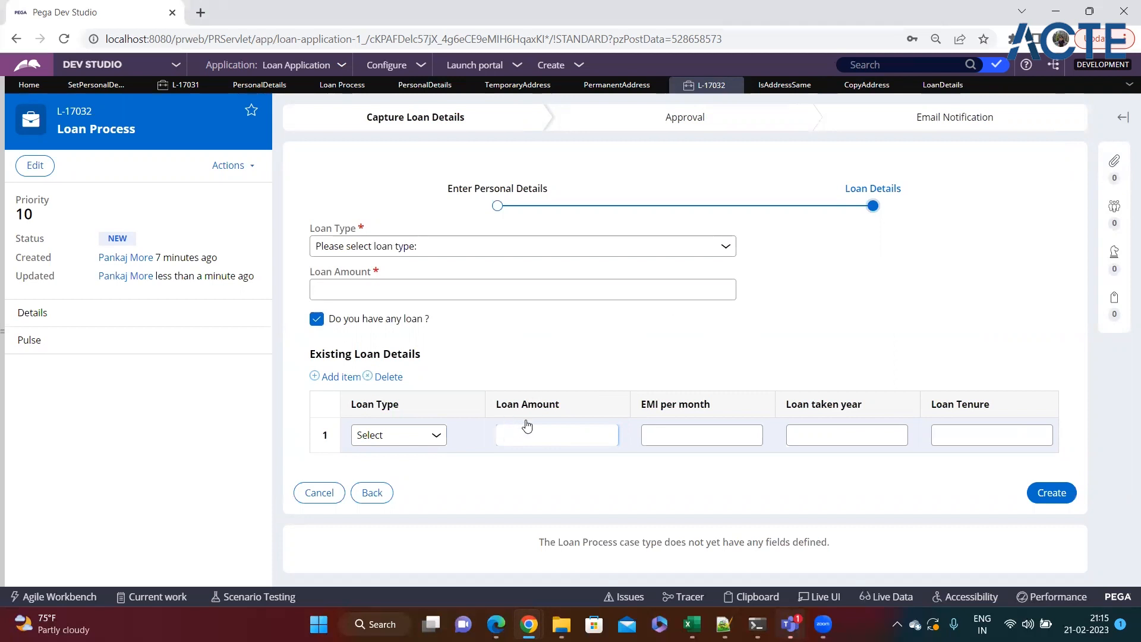
Reopen the CopyAddress data transform and add a third step with the Sort action targeting the .LoanDetails page list
left_click(943, 85)
left_click(866, 85)
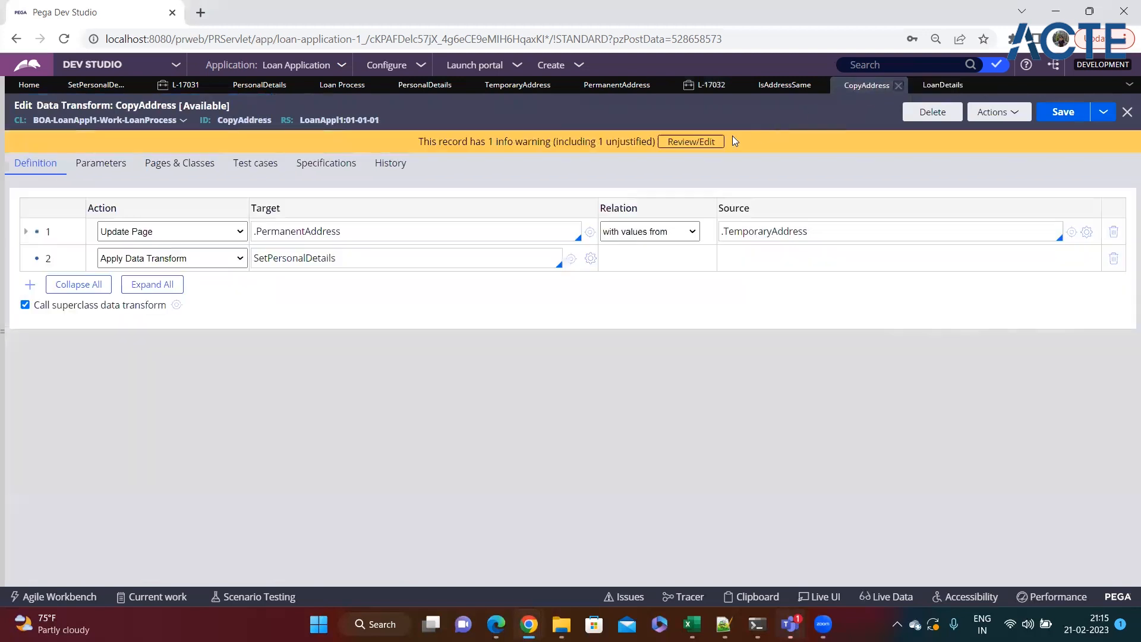
left_click(398, 254)
left_click(30, 284)
left_click(171, 285)
left_click(158, 349)
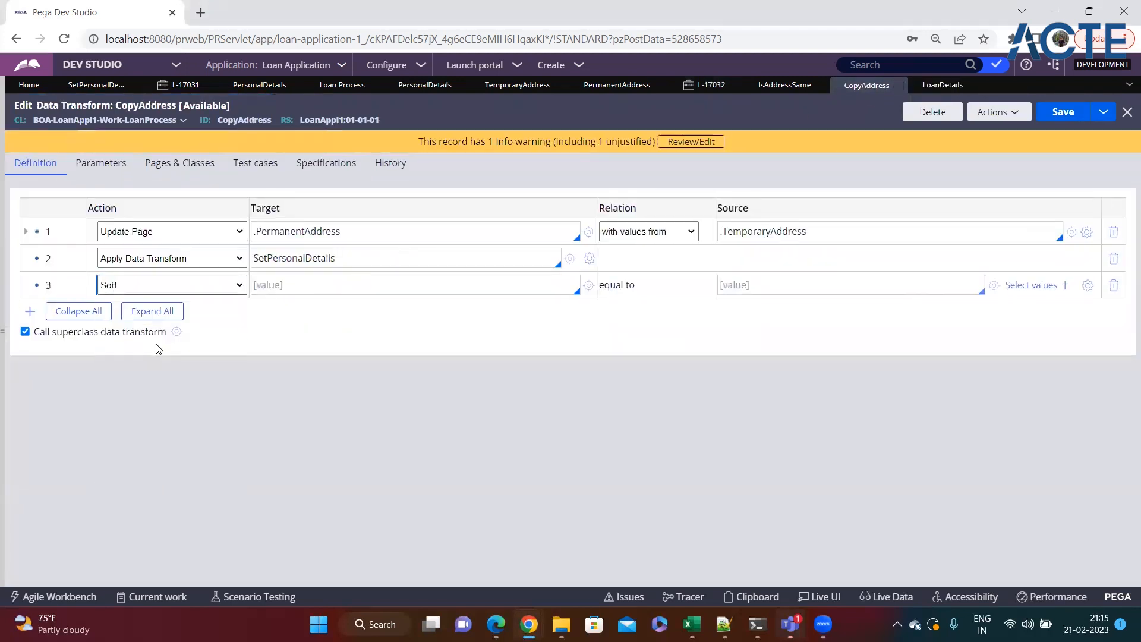
left_click(324, 290)
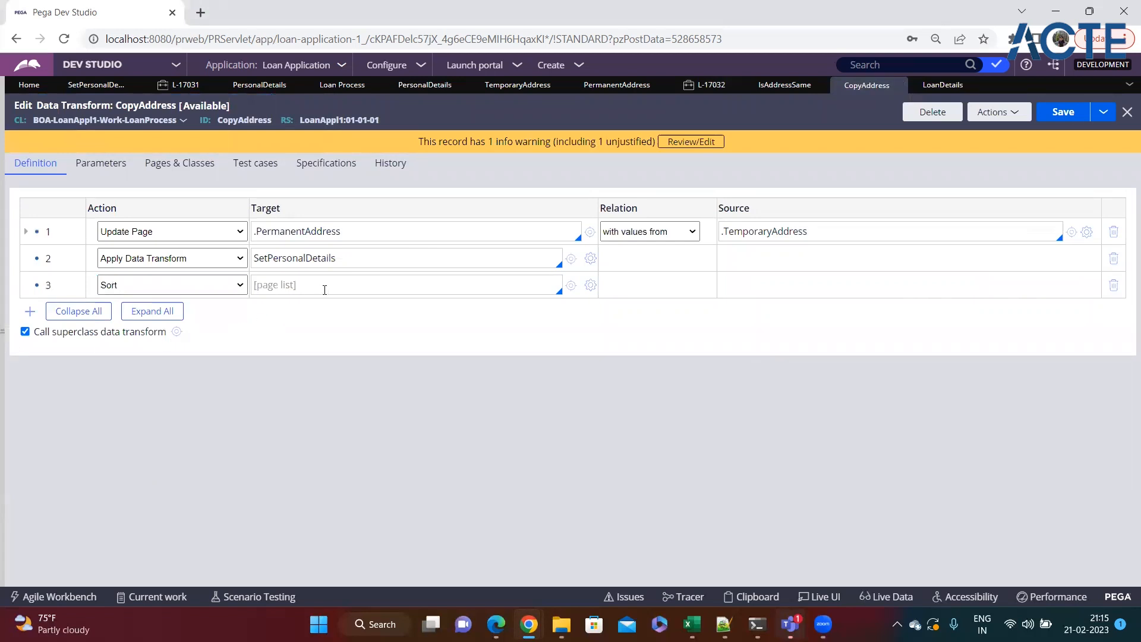
type(".")
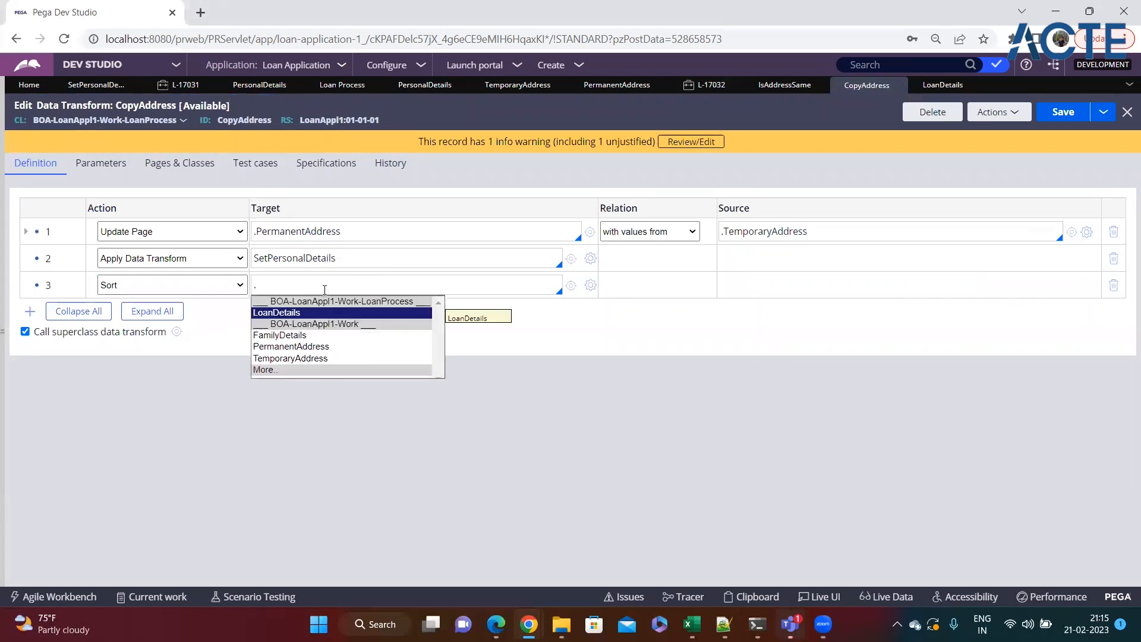
key("Return")
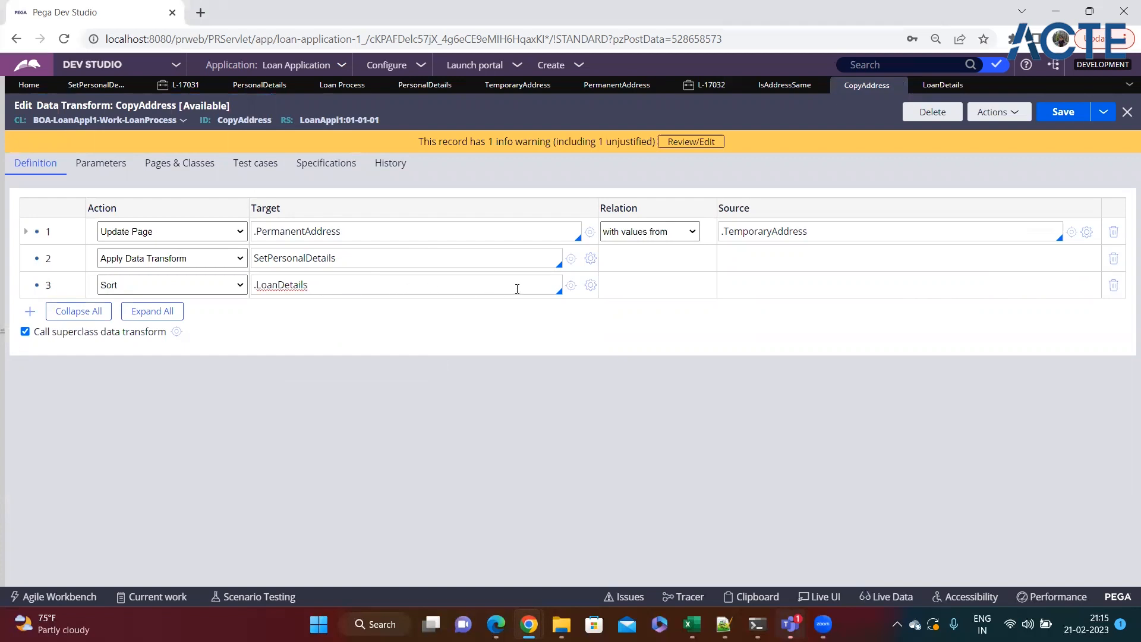
Configure the Sort step to order the page list by the .Amount property in ascending order and submit the sorting properties
left_click(590, 285)
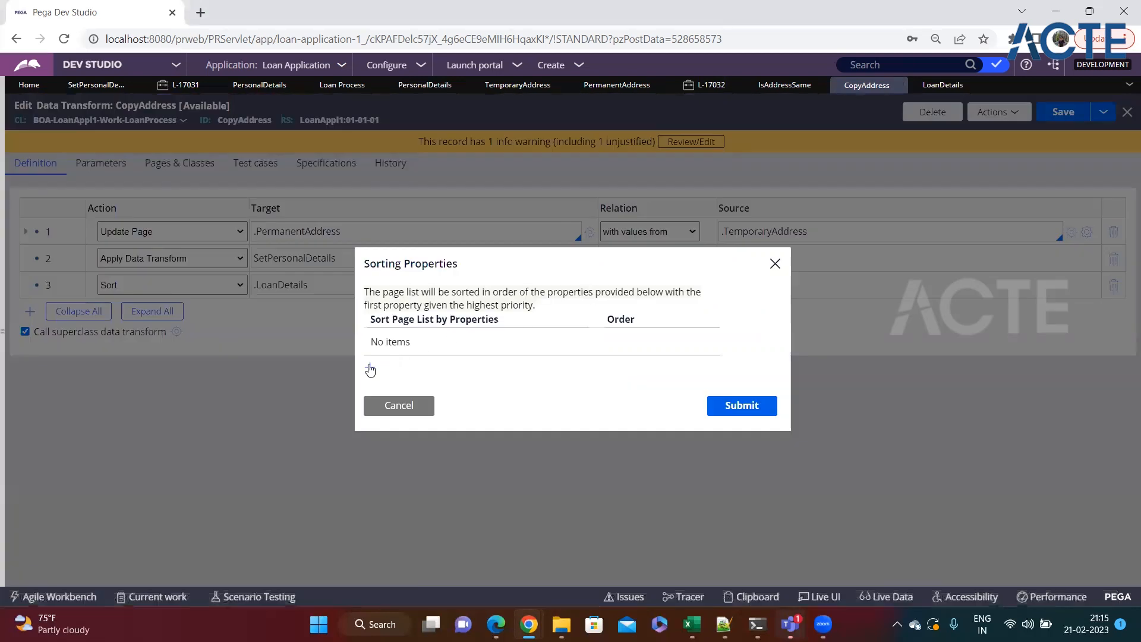
left_click(369, 369)
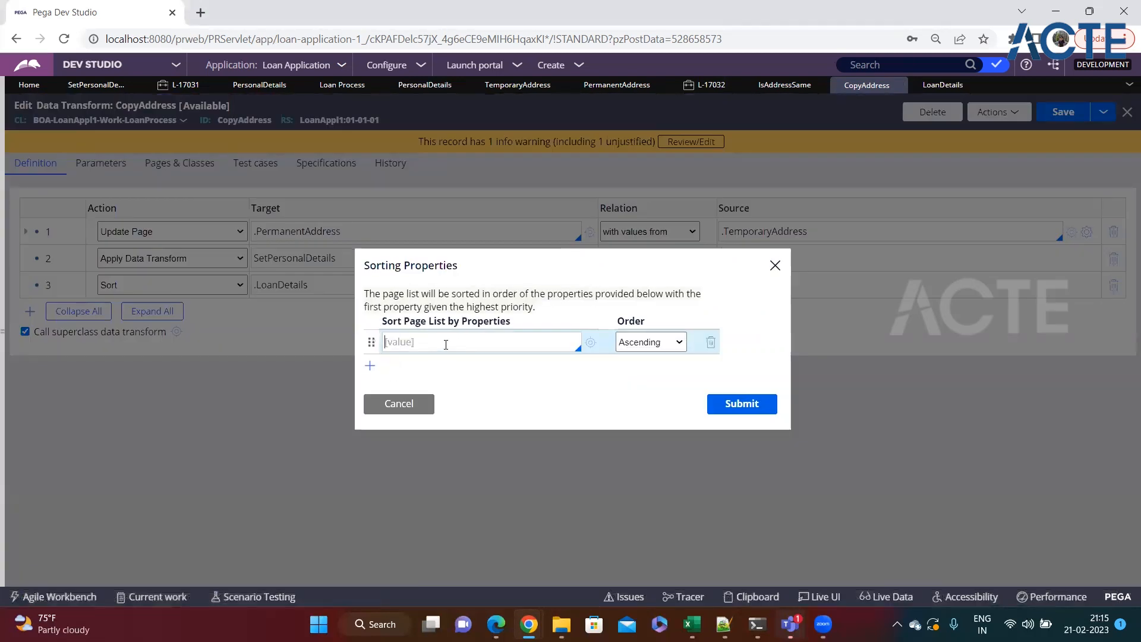
type(".")
key("Down")
key("Down")
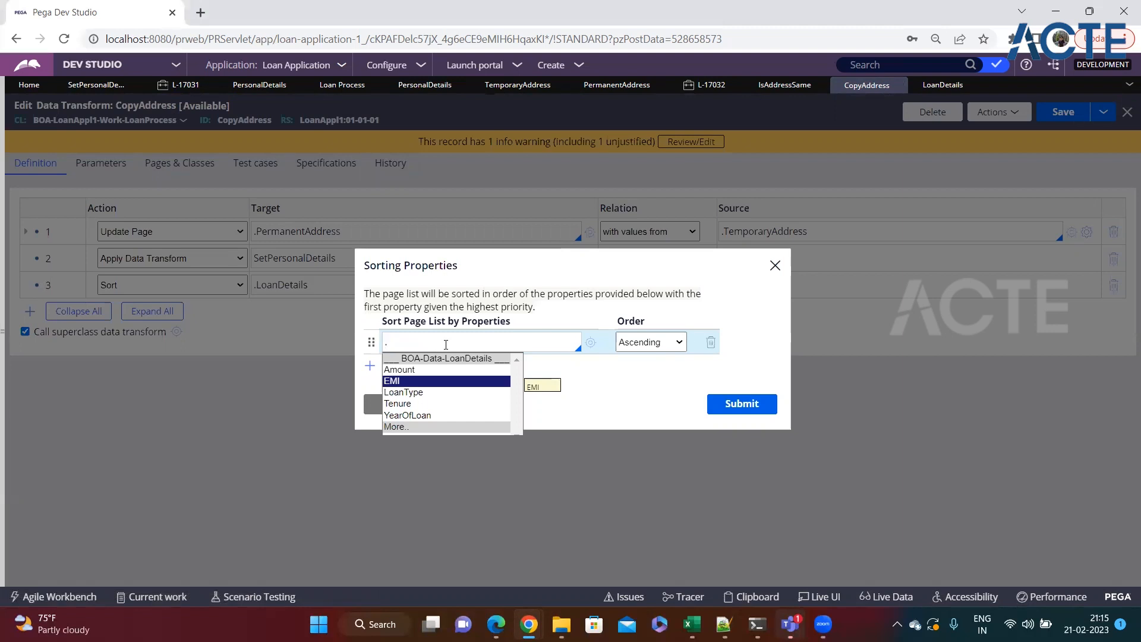
key("Up")
key("Return")
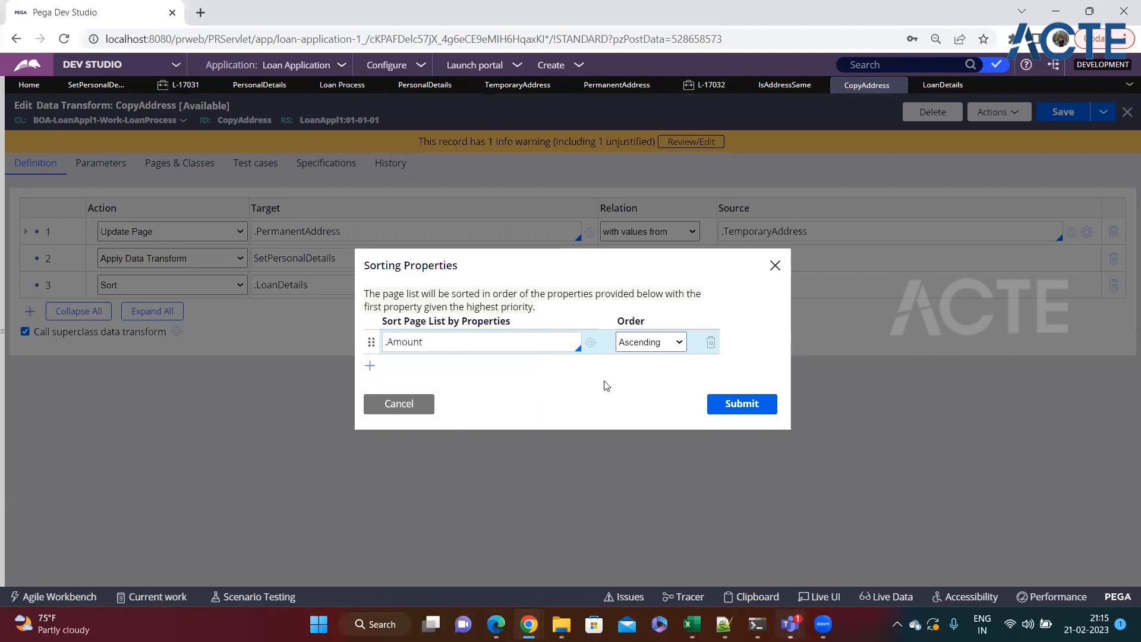
left_click(649, 342)
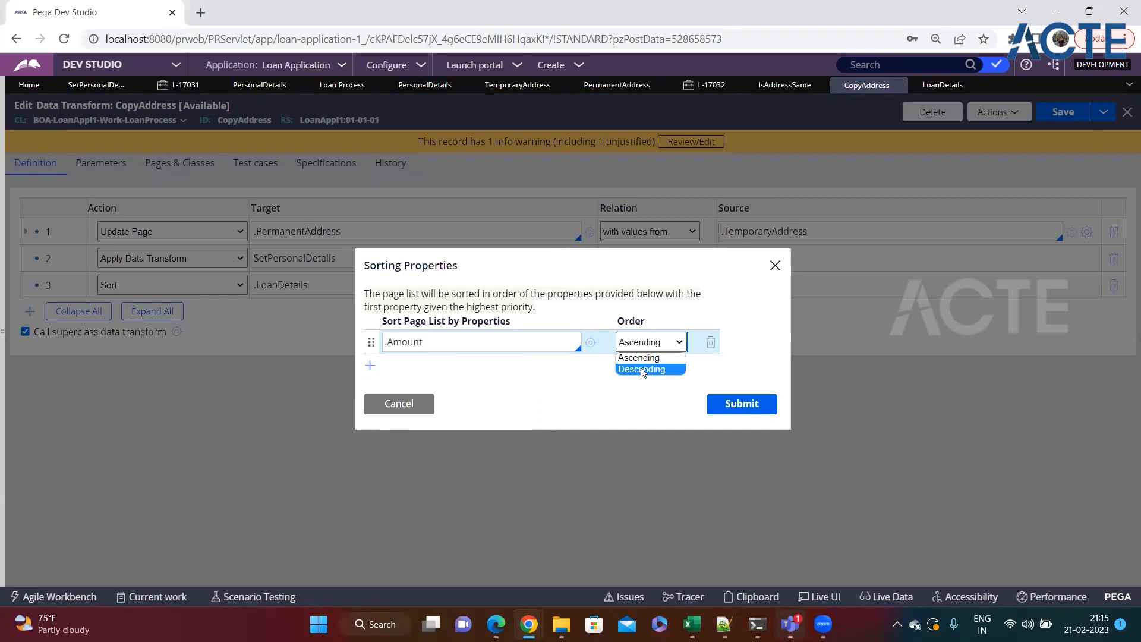
left_click(641, 369)
left_click(741, 411)
Review the Sort step's .LoanDetails target and its sorting properties, leaving the settings without submitting
left_click(342, 301)
left_click(474, 290)
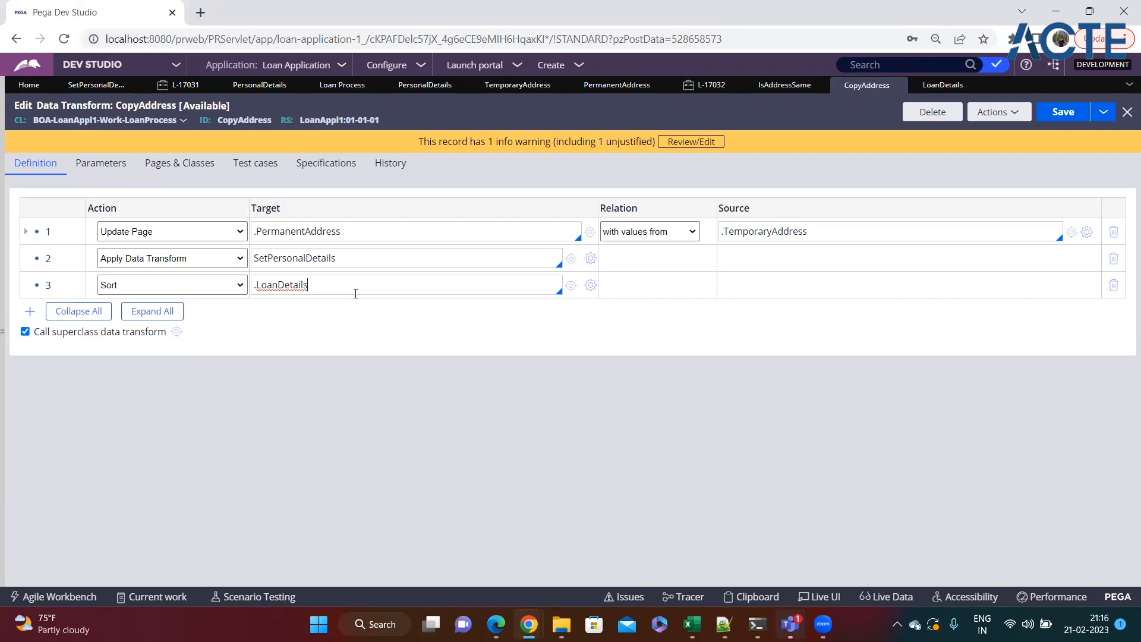
double_click(286, 286)
left_click(338, 285)
triple_click(290, 285)
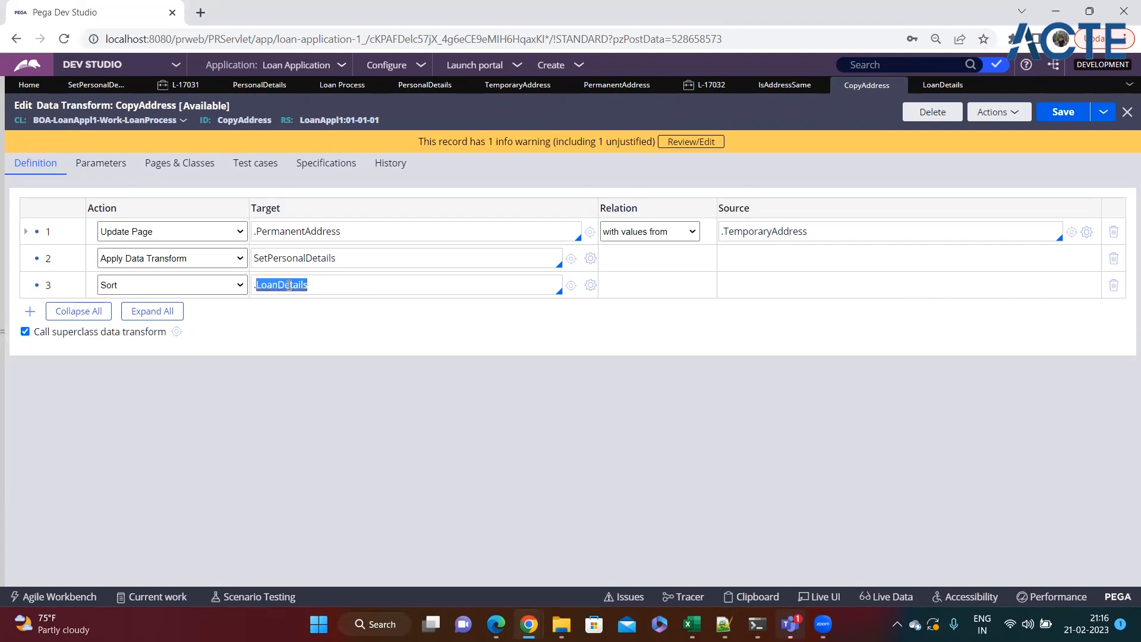
left_click(320, 285)
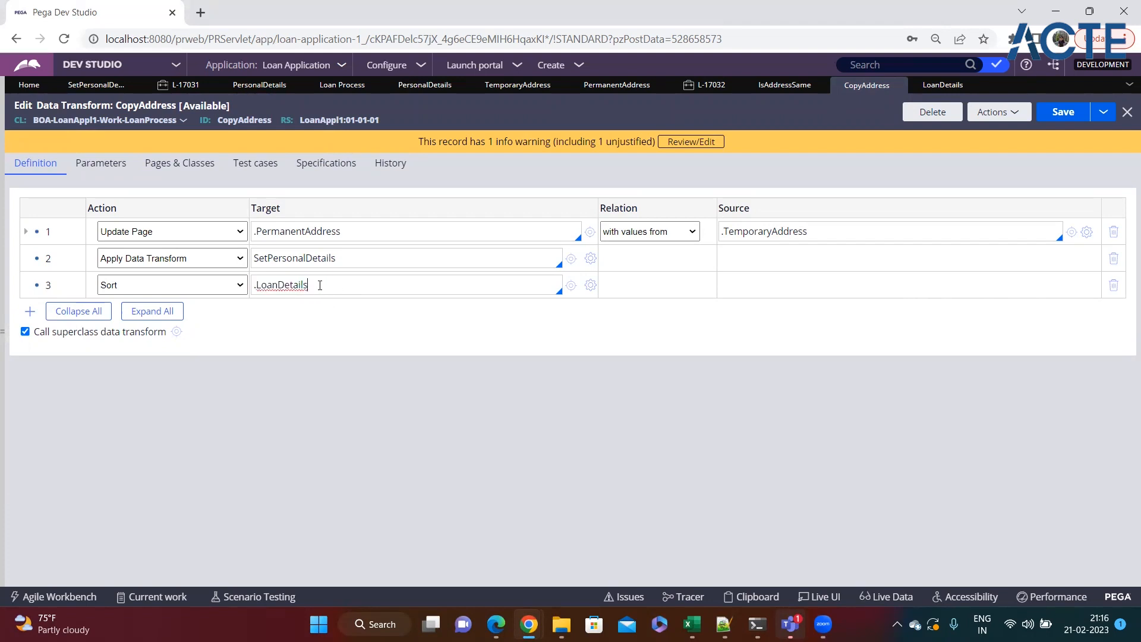
left_click(590, 284)
left_click_drag(384, 325, 569, 326)
left_click(568, 326)
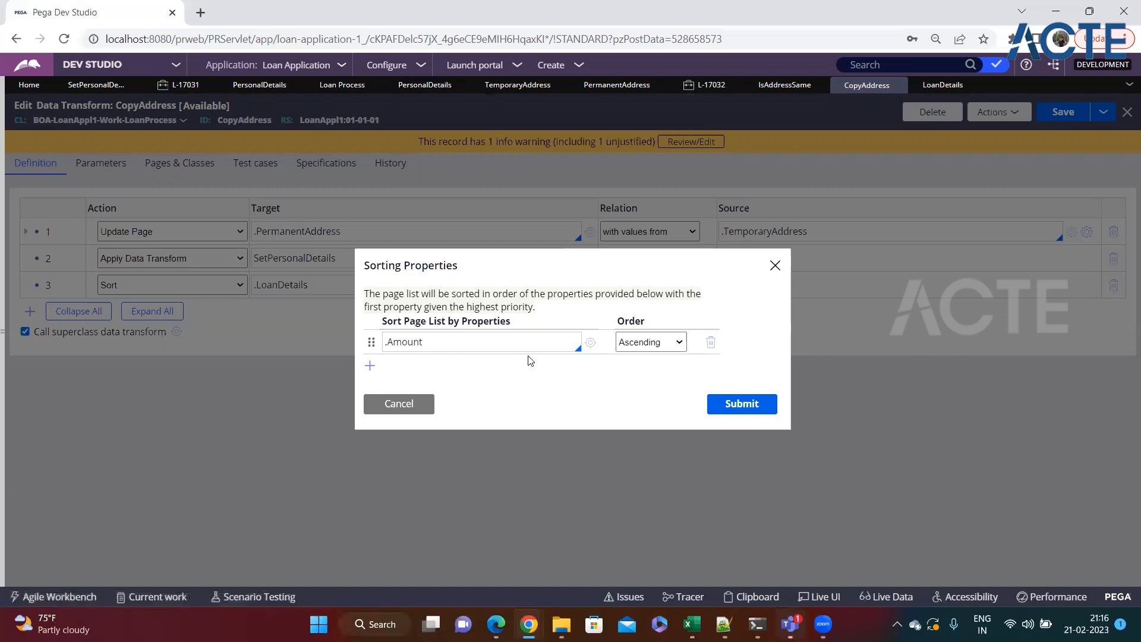
left_click(407, 407)
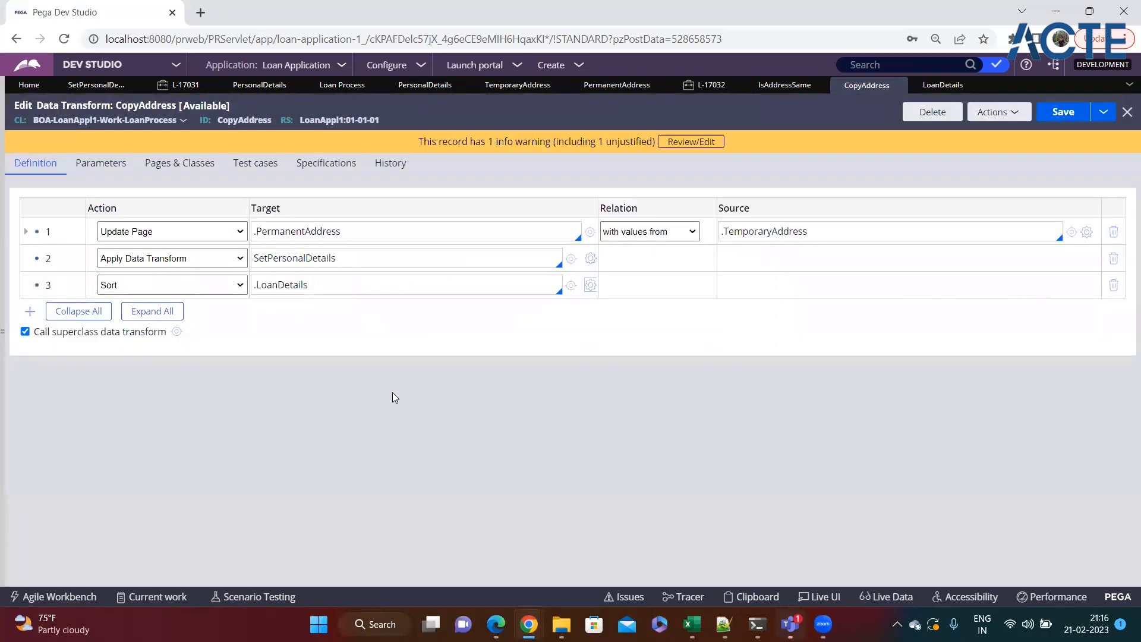
Change the third step's action from Sort to Comment and select its text
left_click(225, 292)
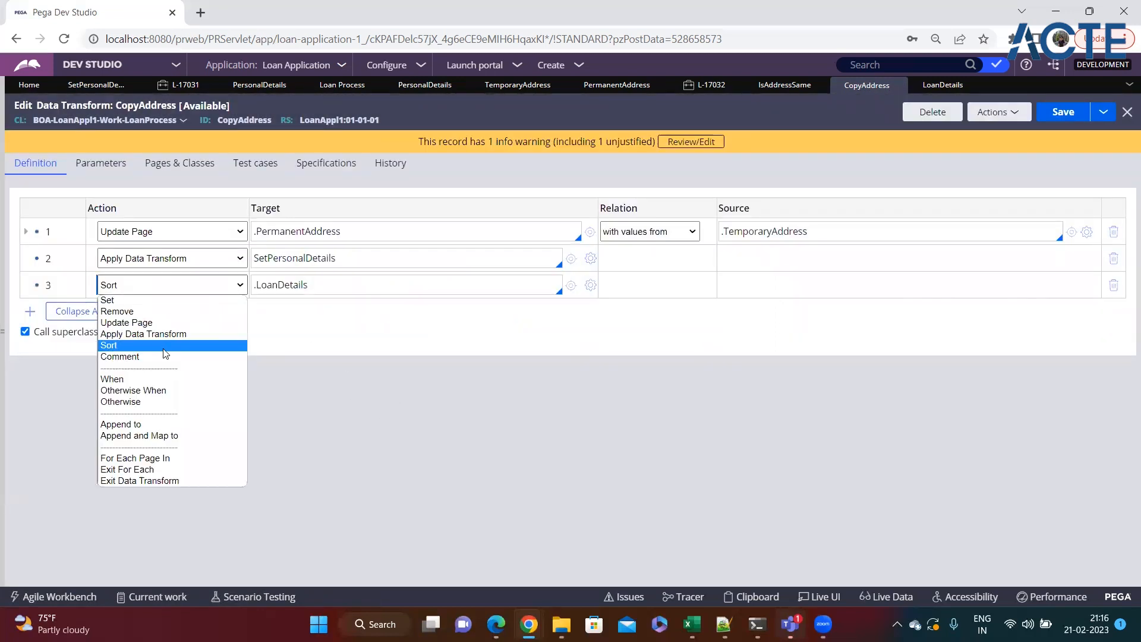
left_click(152, 356)
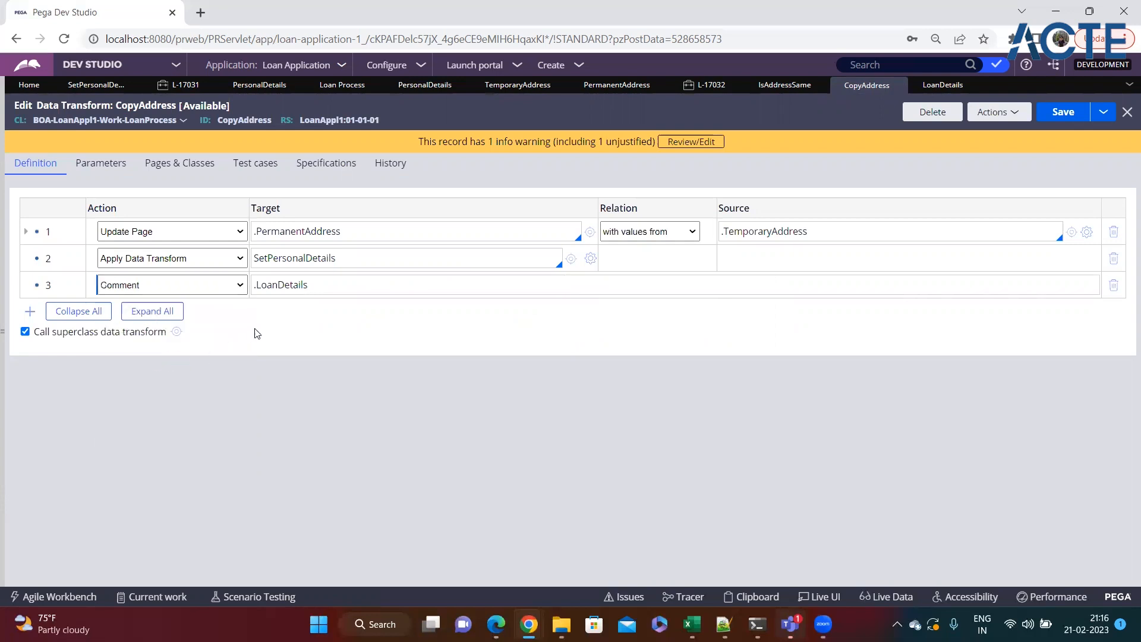
triple_click(387, 283)
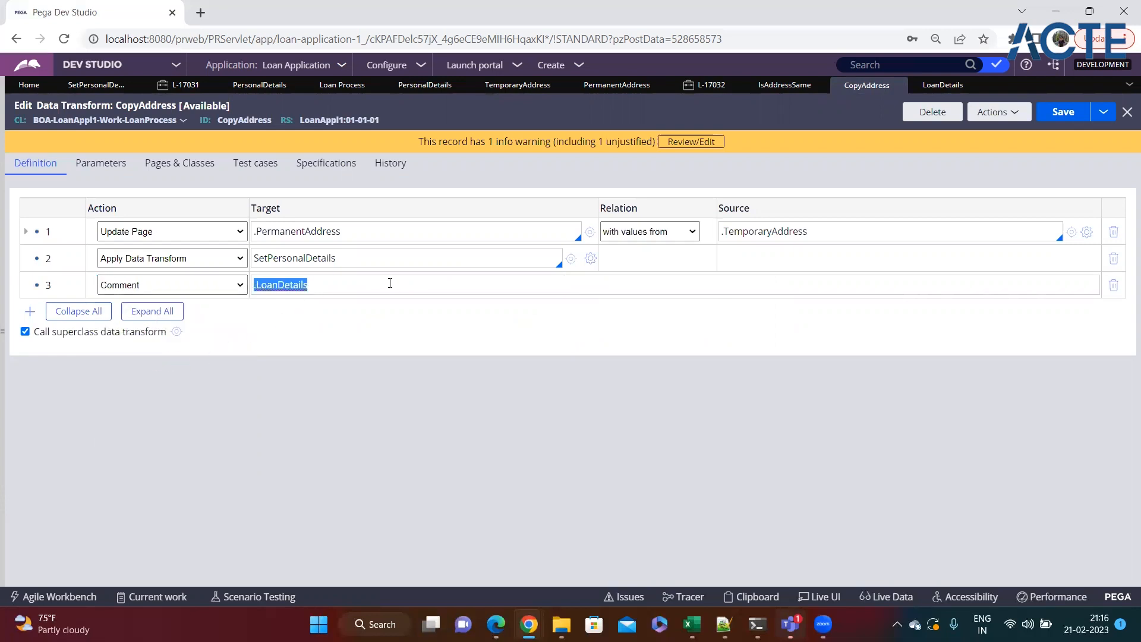
Delete the third step and the Apply Data Transform step from CopyAddress, and refresh the rule
left_click(1113, 286)
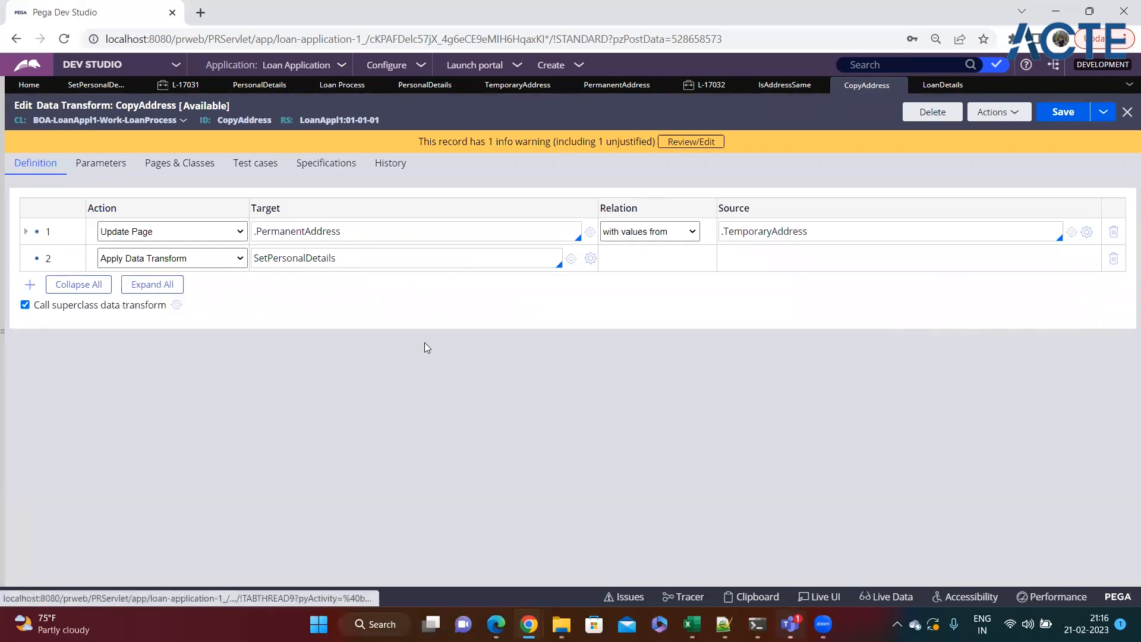
left_click(1113, 258)
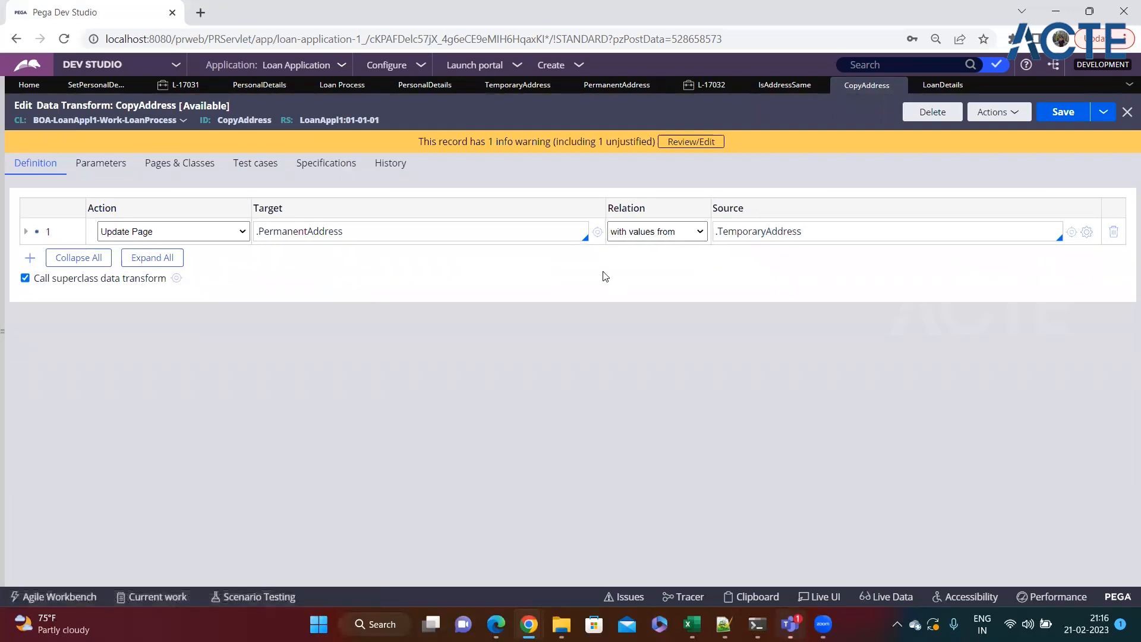
left_click(992, 112)
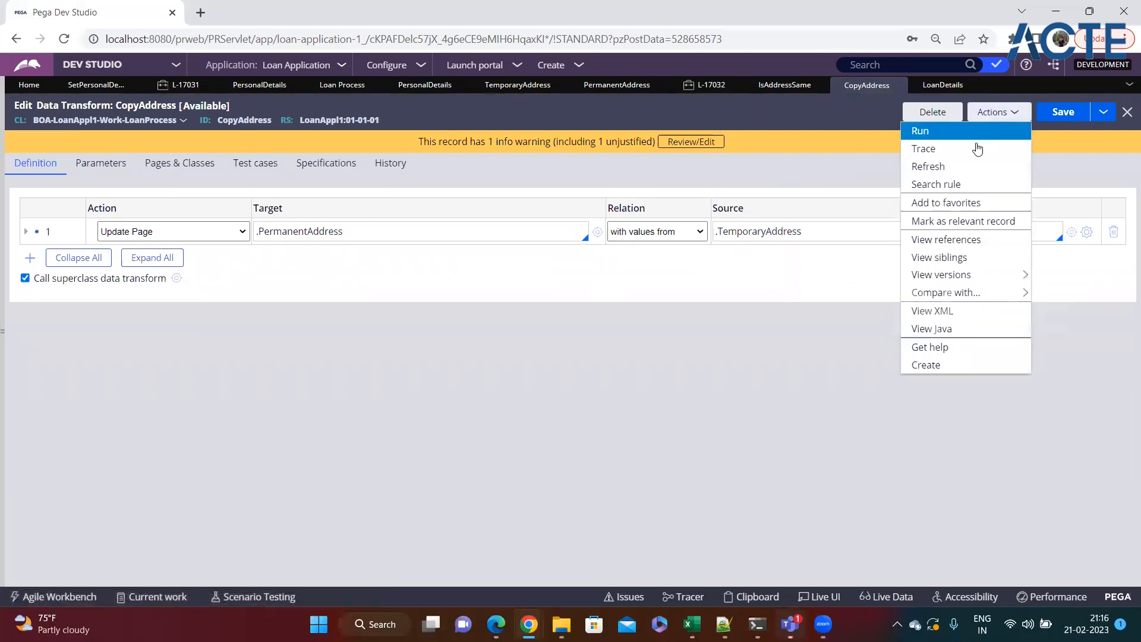
left_click(936, 167)
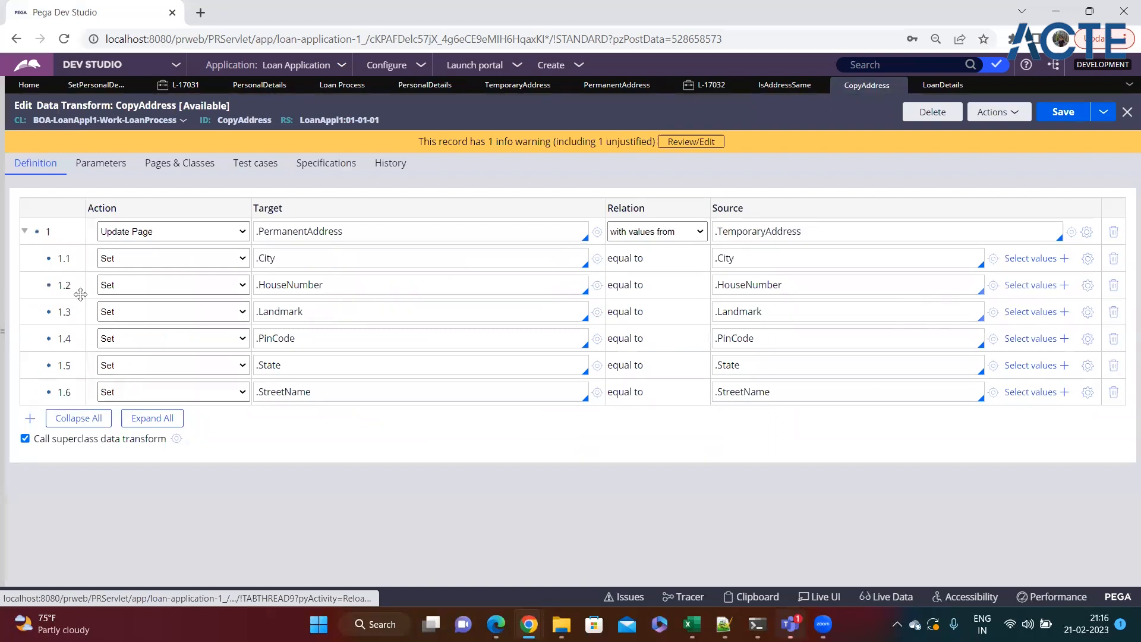
Add a sibling step above the PermanentAddress Update Page step and set its action to Comment
right_click(34, 231)
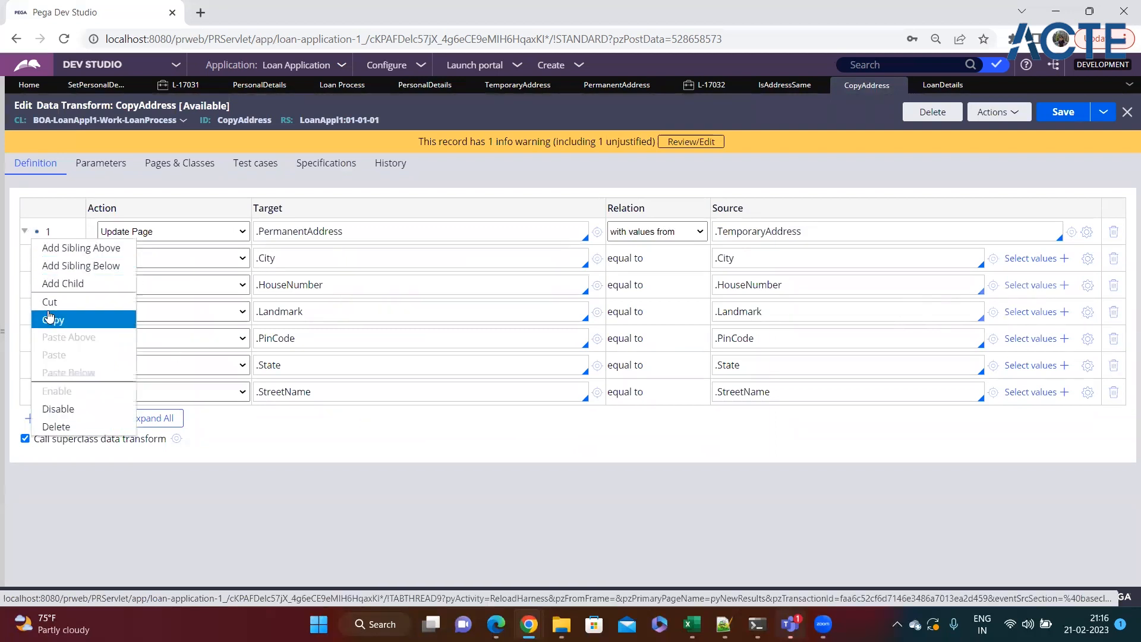
left_click(65, 249)
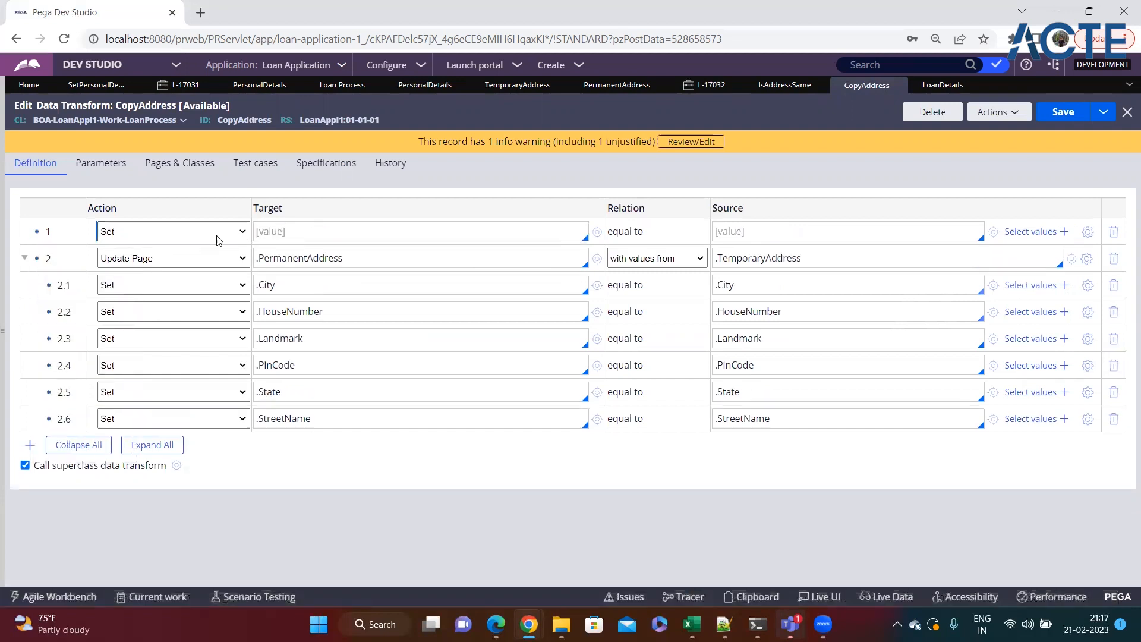
left_click(217, 239)
left_click(128, 303)
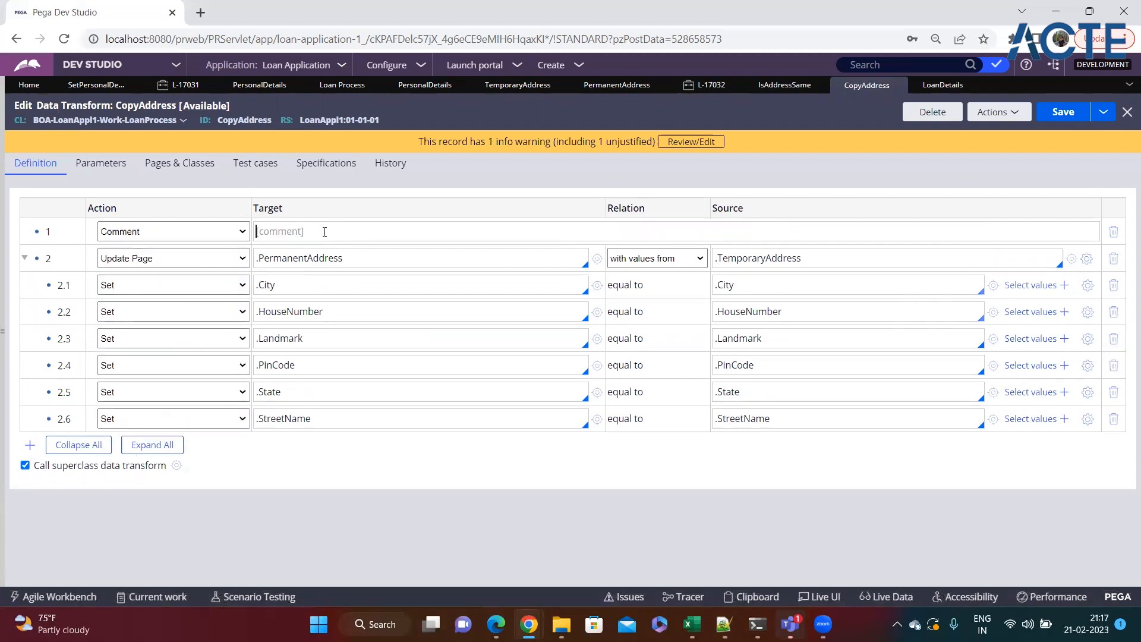
Enter "Below step will copy address from temp to perm" as the comment text and save the data transform
type("kjfjd kj")
key("BackSpace")
key("BackSpace")
key("BackSpace")
key("BackSpace")
key("BackSpace")
key("BackSpace")
key("BackSpace")
key("BackSpace")
type("Below step will copy addrss")
key("BackSpace")
type("ess fro, te")
key("BackSpace")
type("m ")
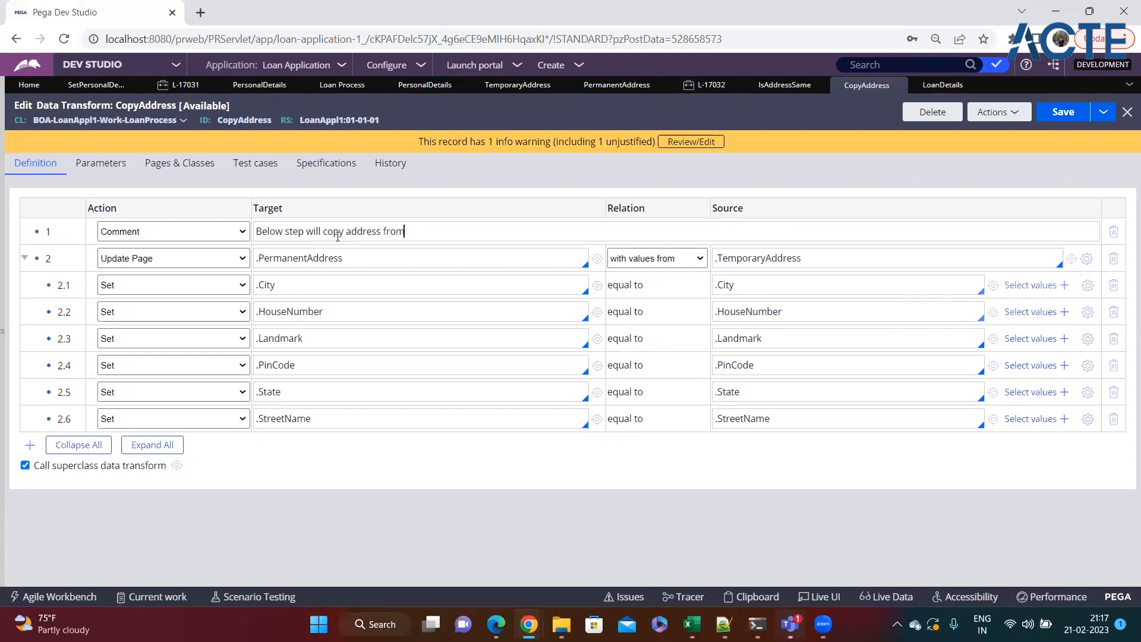
type("temp to perm")
key("ctrl+s")
Append the arbitrary text "bcv" to the comment in step 1 and save the rule
left_click_drag(468, 232, 251, 244)
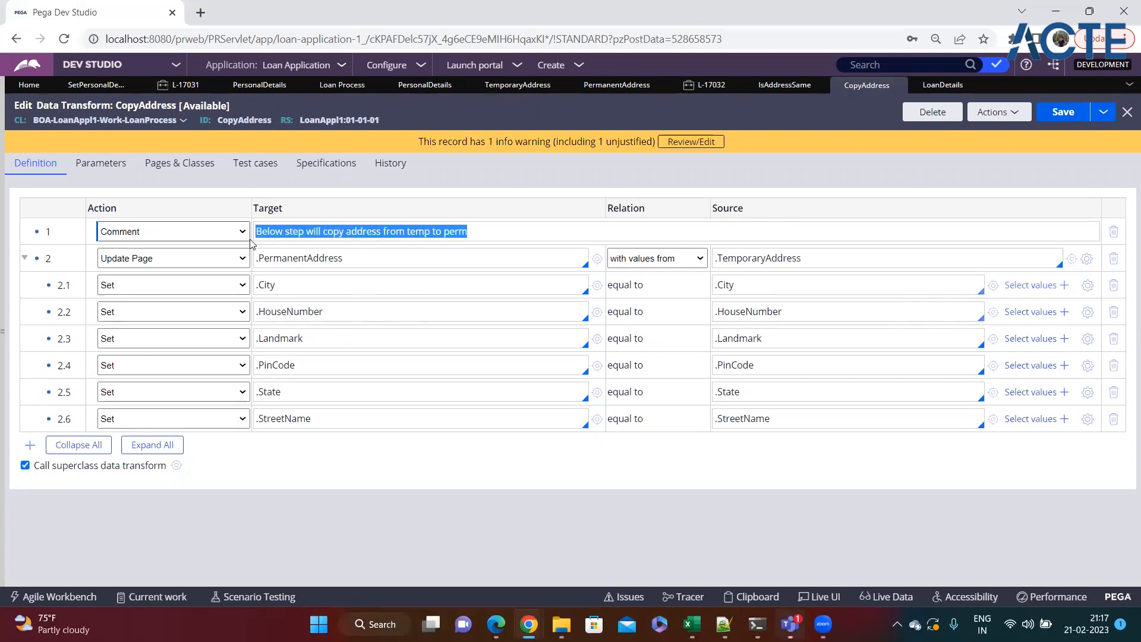
left_click(517, 241)
type("bcv")
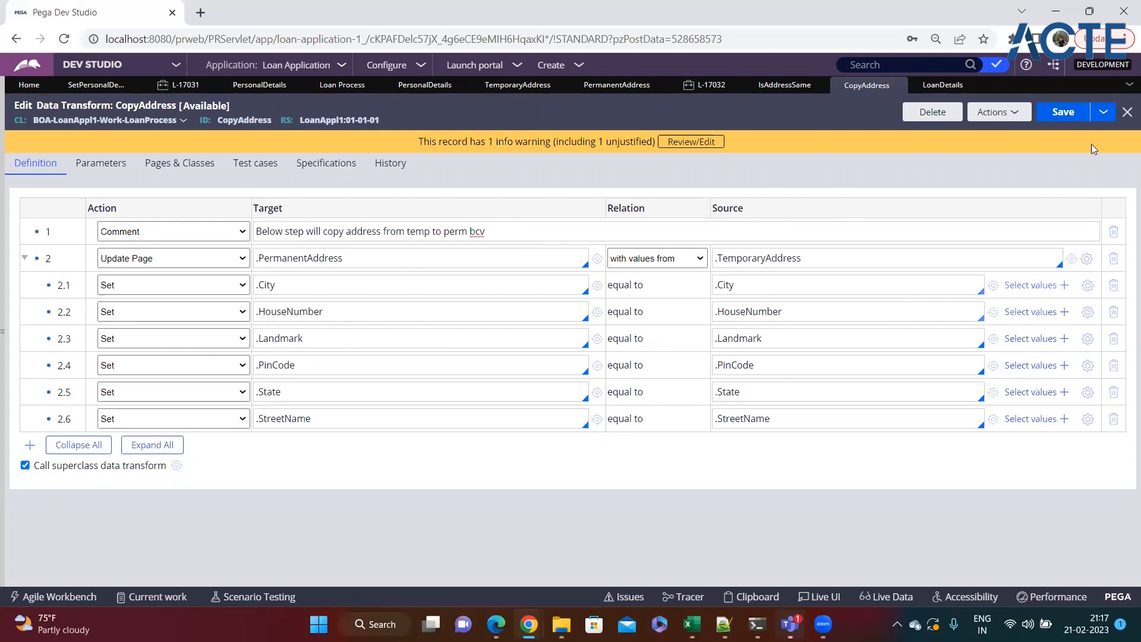
left_click(1061, 116)
Remove "bcv" from the comment, append "dfgdg" to the .StreetName target in step 2.6, and try to save
key("shift+Left")
key("BackSpace")
key("BackSpace")
key("BackSpace")
left_click(314, 420)
type("dfgdg")
key("ctrl+s")
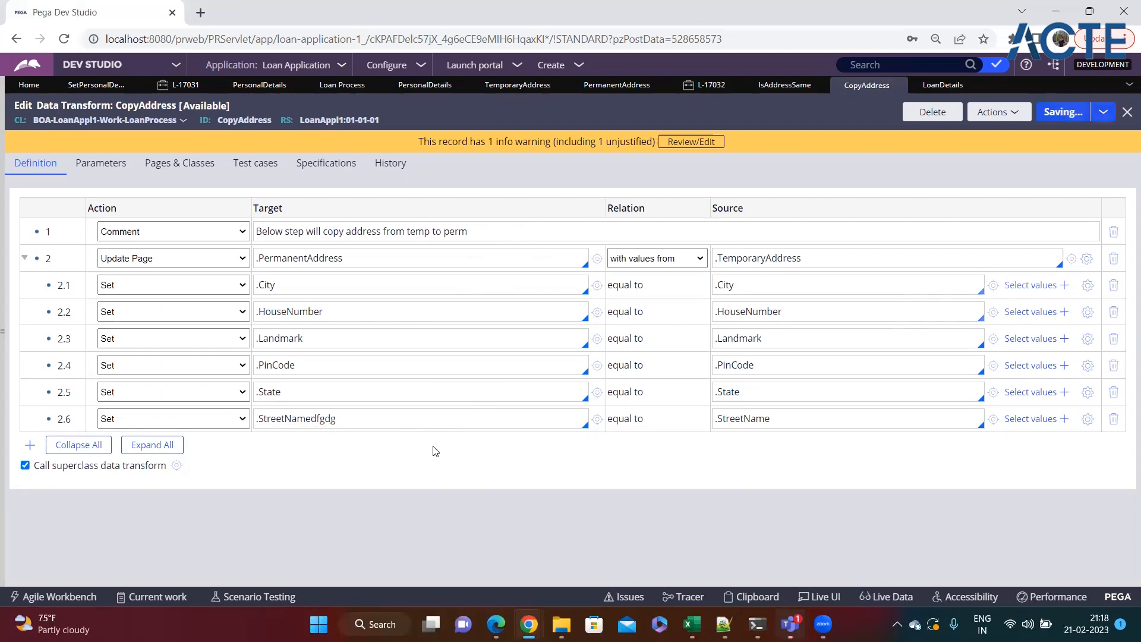
Check the invalid target in step 2.6 and the comment, and refresh the rule to discard the unsaved edits
double_click(326, 439)
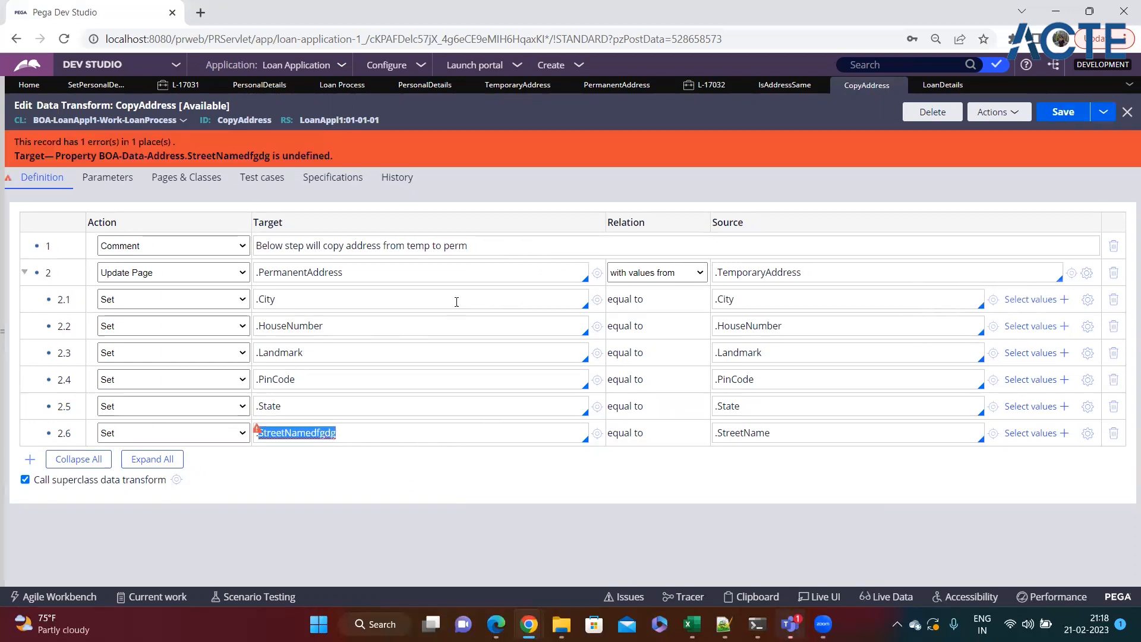
left_click(411, 247)
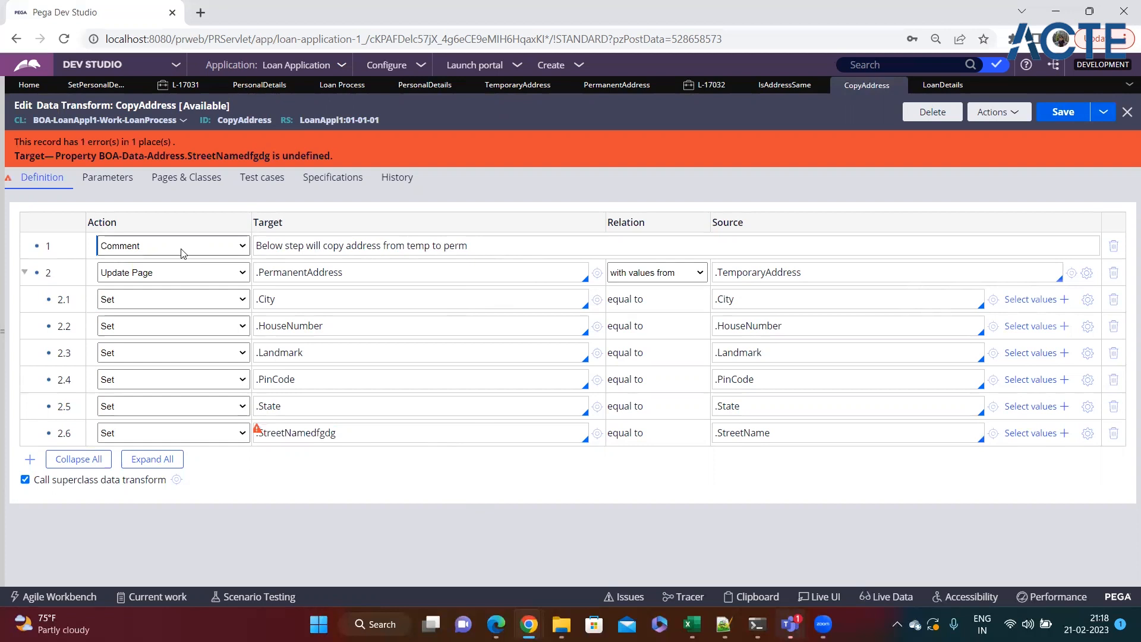
left_click(974, 114)
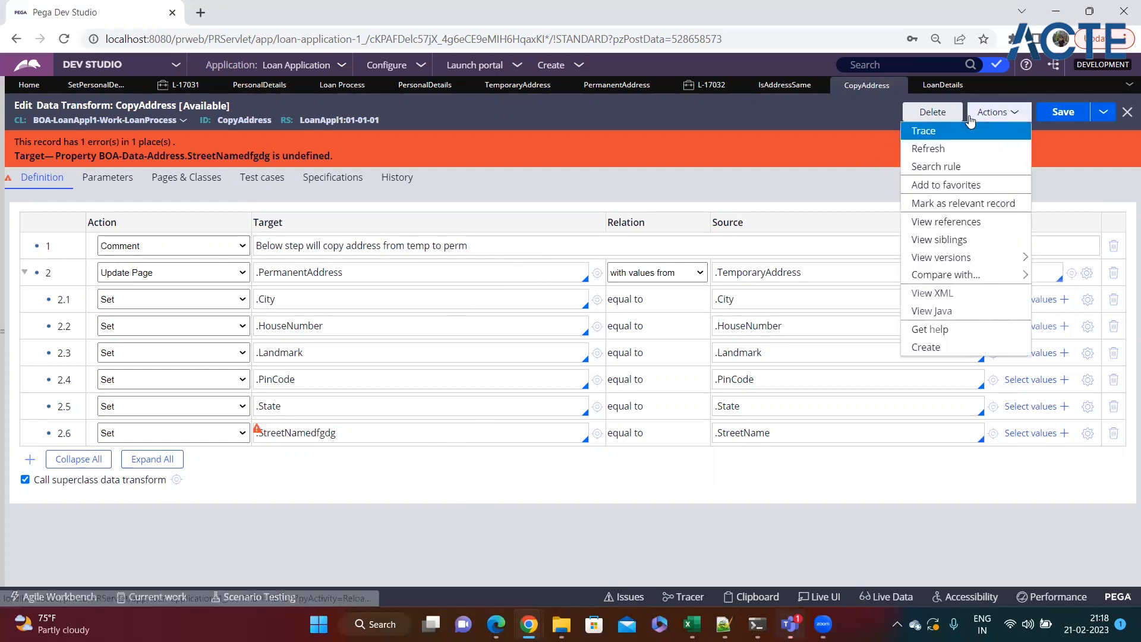
left_click(926, 148)
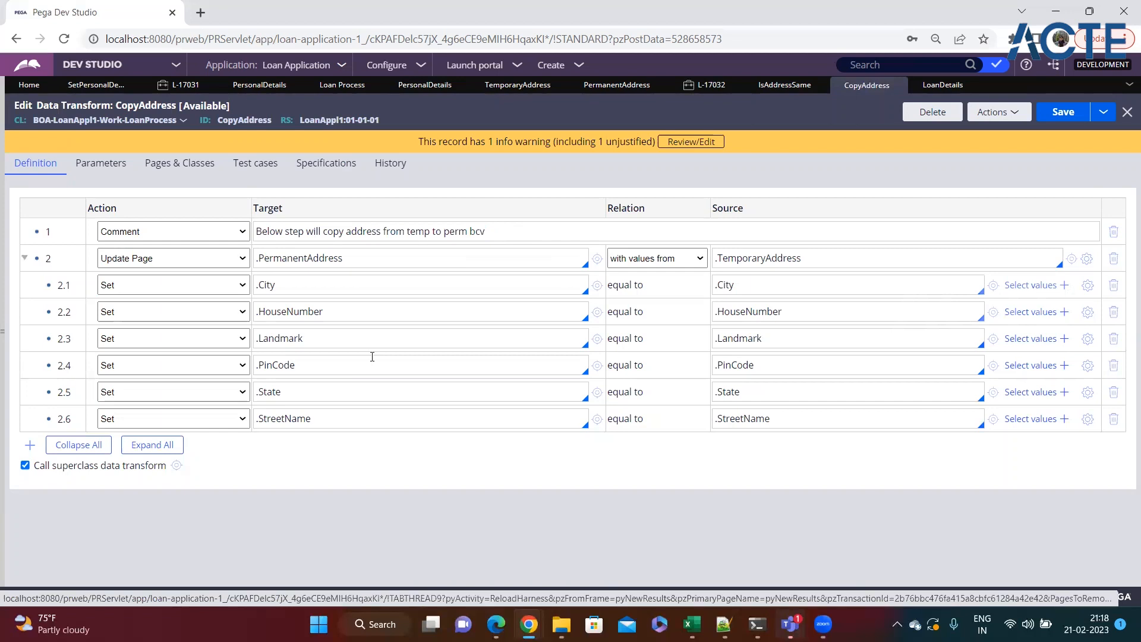
Remove "bcv" from the end of the step 1 comment and review the comment and the steps below it
left_click(517, 233)
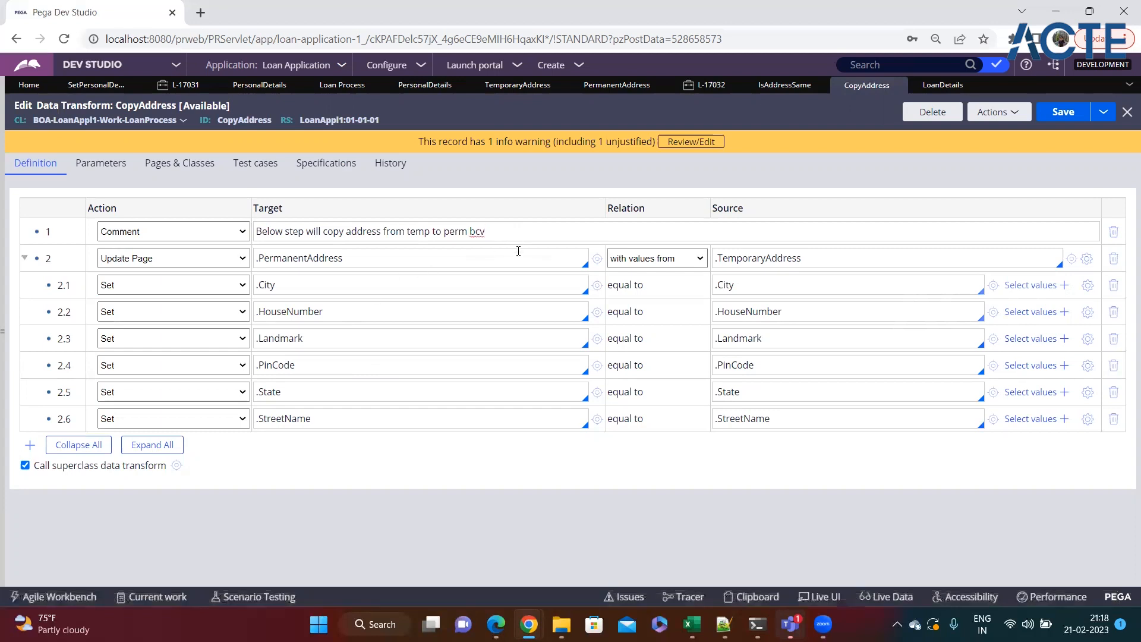
key("BackSpace")
key("BackSpace")
key("BackSpace")
left_click_drag(473, 232, 254, 233)
left_click(498, 232)
left_click(362, 264)
left_click(331, 316)
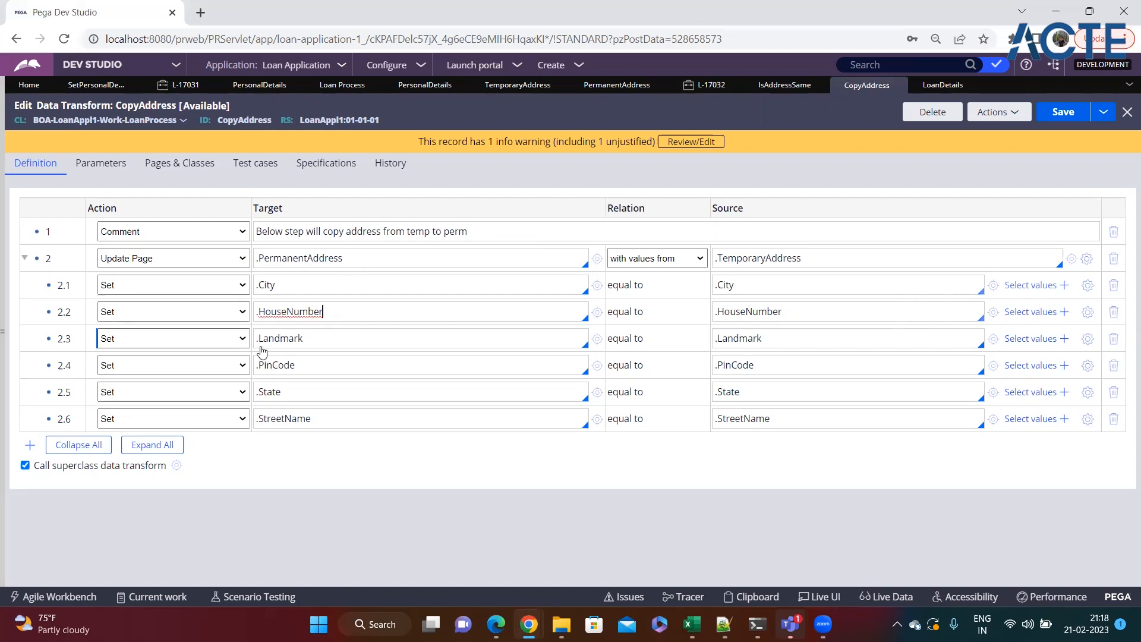
left_click(336, 340)
left_click_drag(484, 233, 233, 240)
left_click(509, 235)
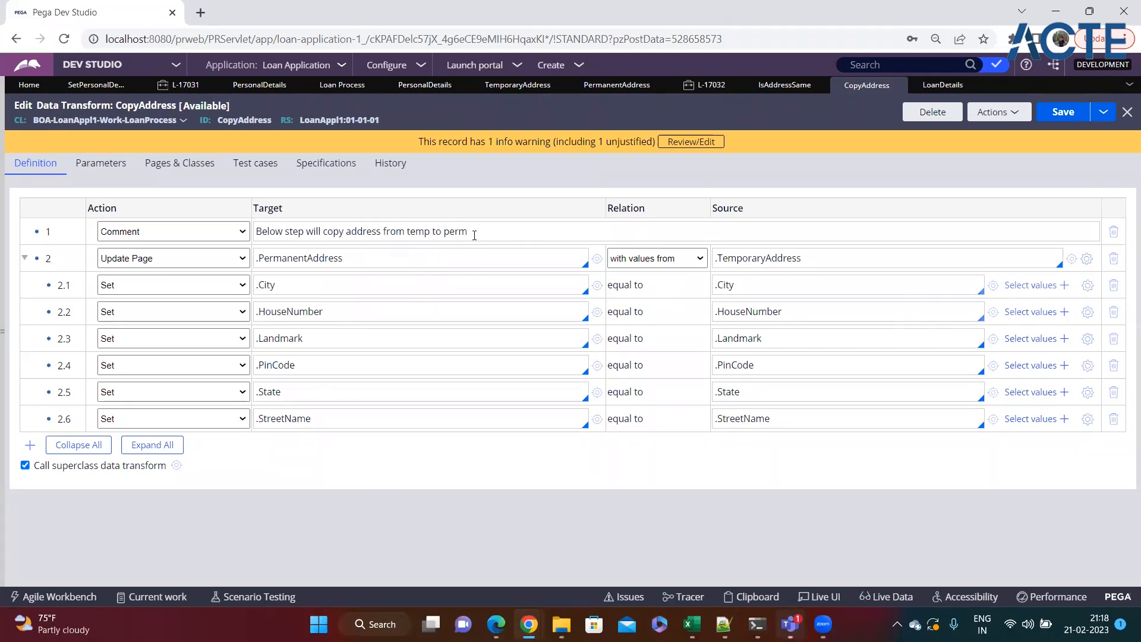
left_click(180, 238)
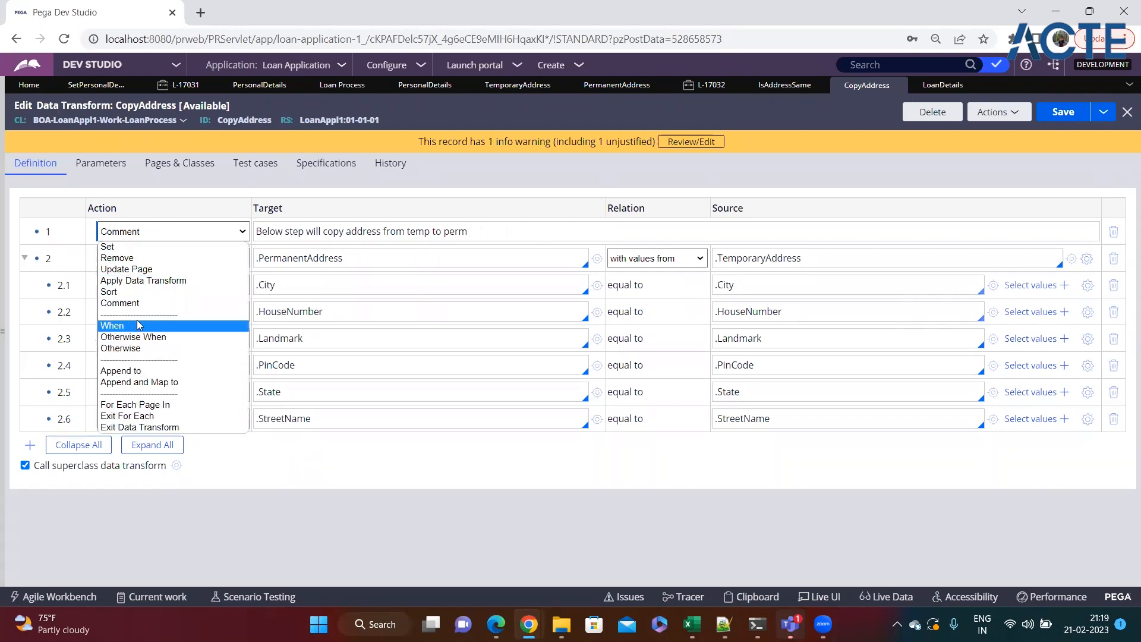
left_click(523, 231)
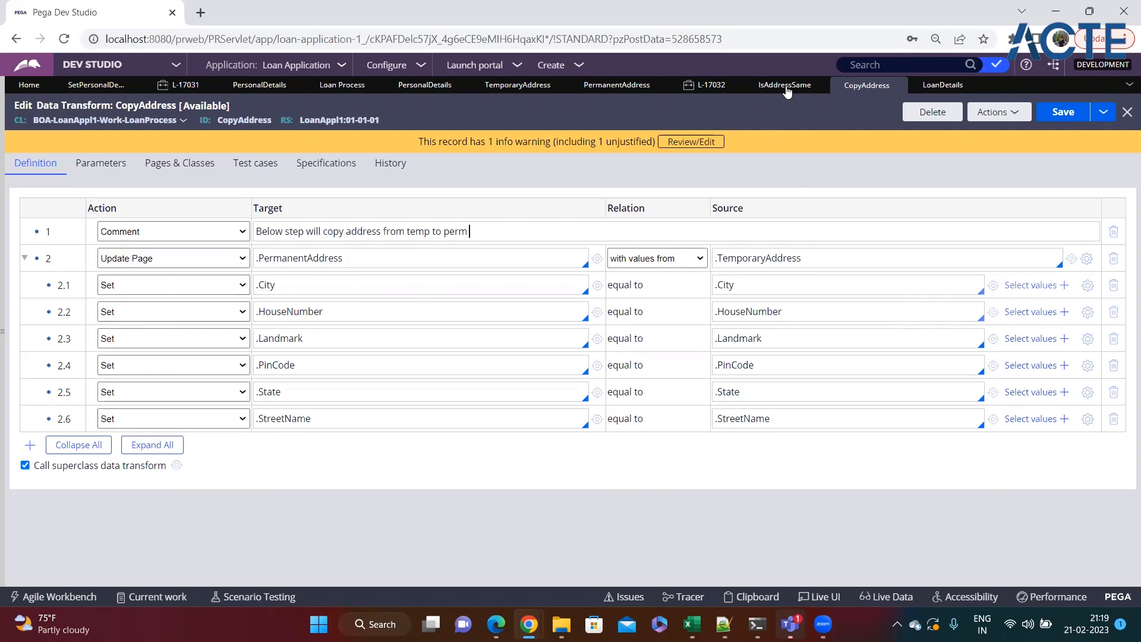
Return to the Enter Personal Details stage of the open Loan Process case and uncheck "Is Temp address same permanent address ?"
left_click(705, 85)
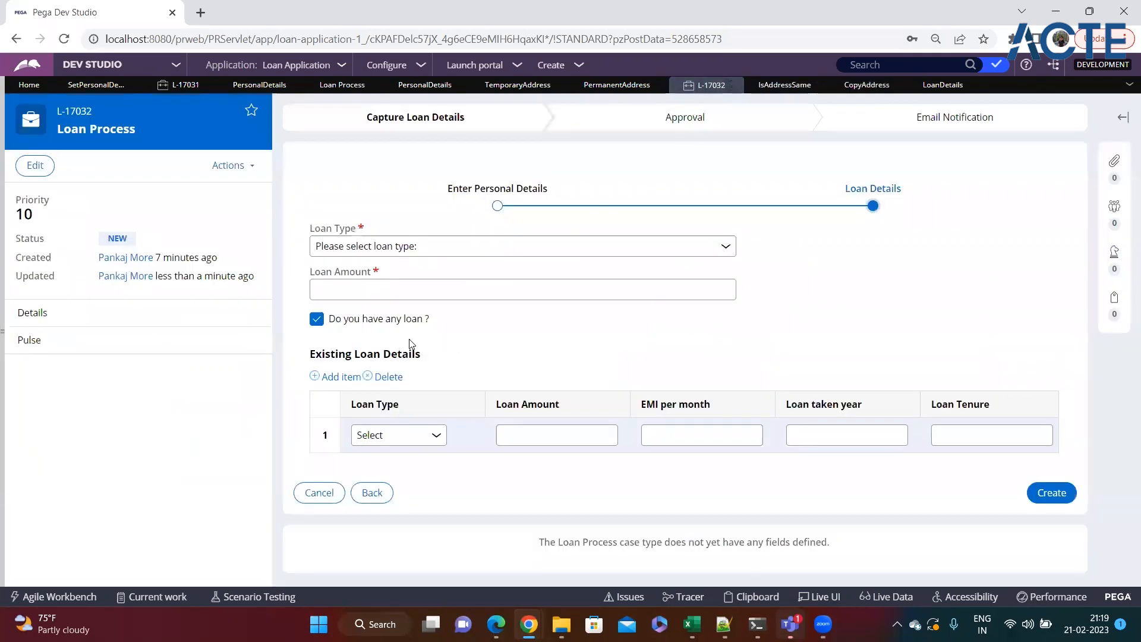
left_click(371, 493)
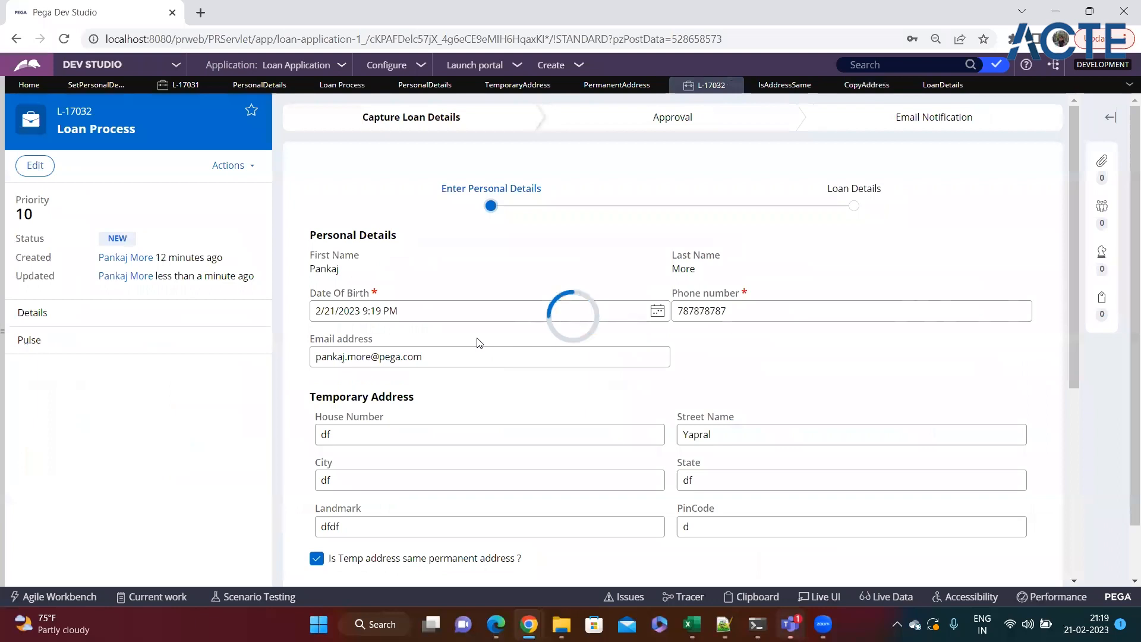
scroll(479, 343, "down", 4)
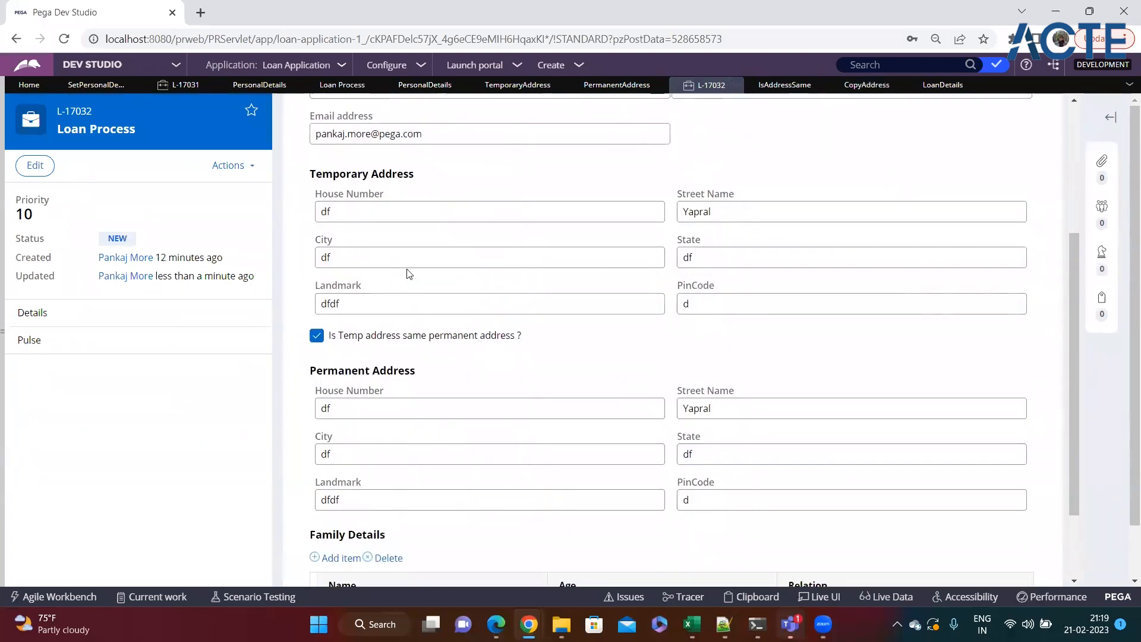
left_click(359, 212)
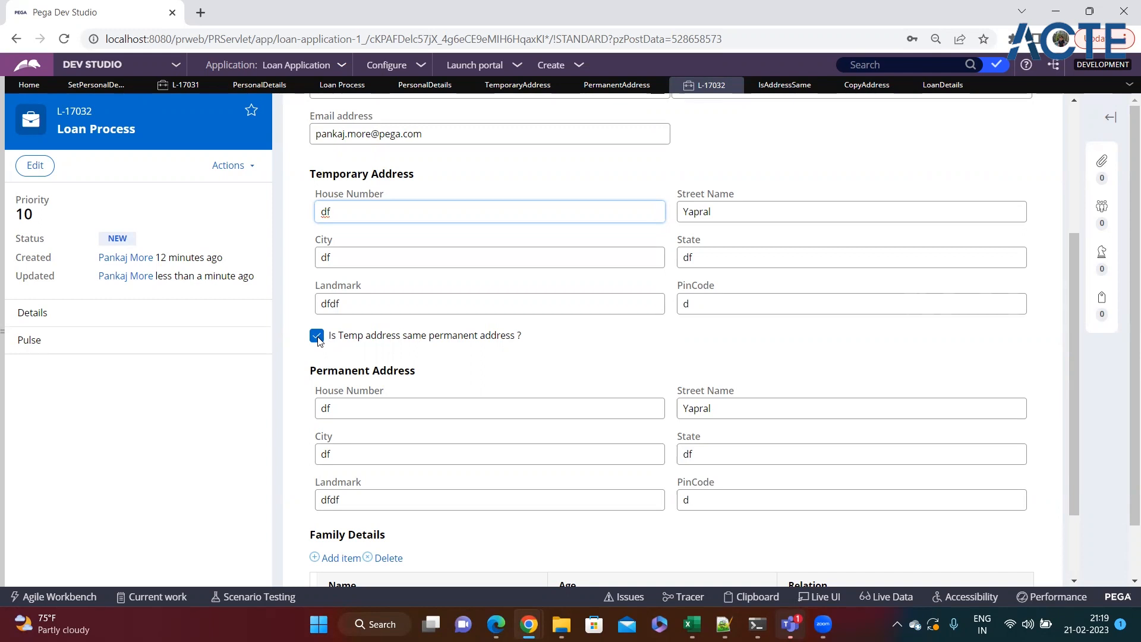
left_click(316, 336)
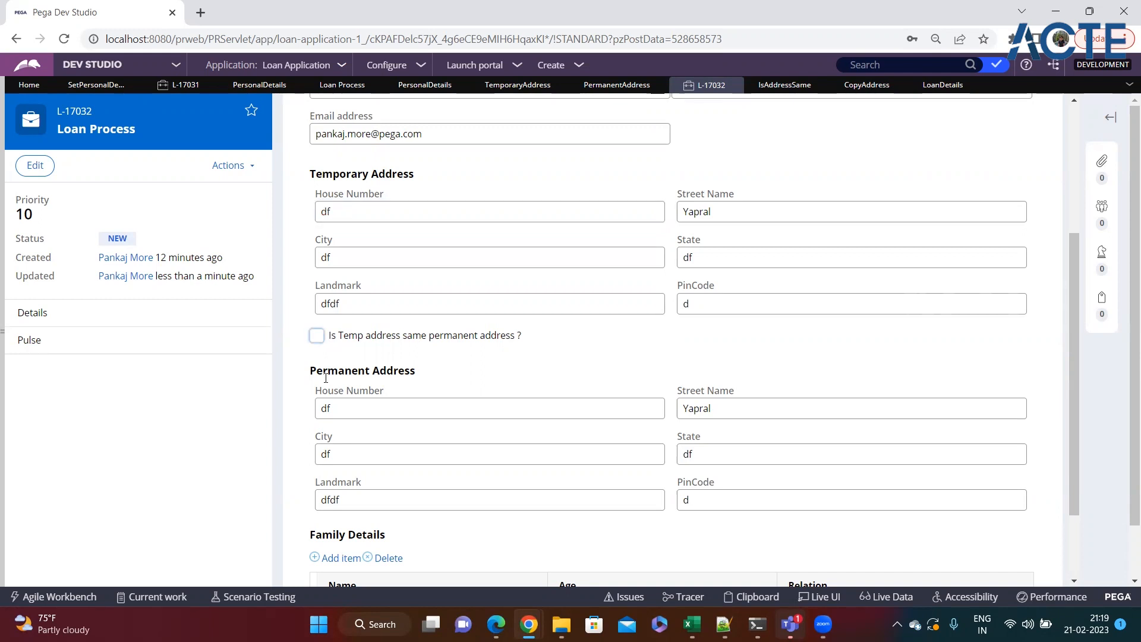
Clear the House Number, Street Name, City, State, Landmark and PinCode fields under Permanent Address
double_click(335, 409)
double_click(724, 405)
left_click(390, 445)
left_click(707, 454)
left_click(502, 502)
left_click(742, 497)
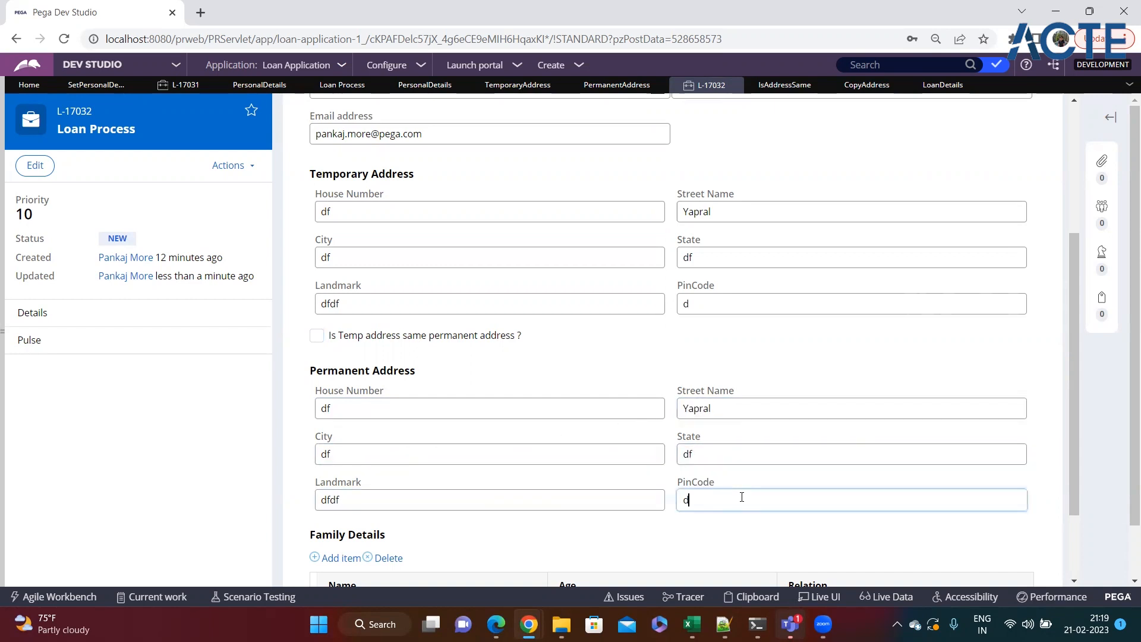
left_click(406, 410)
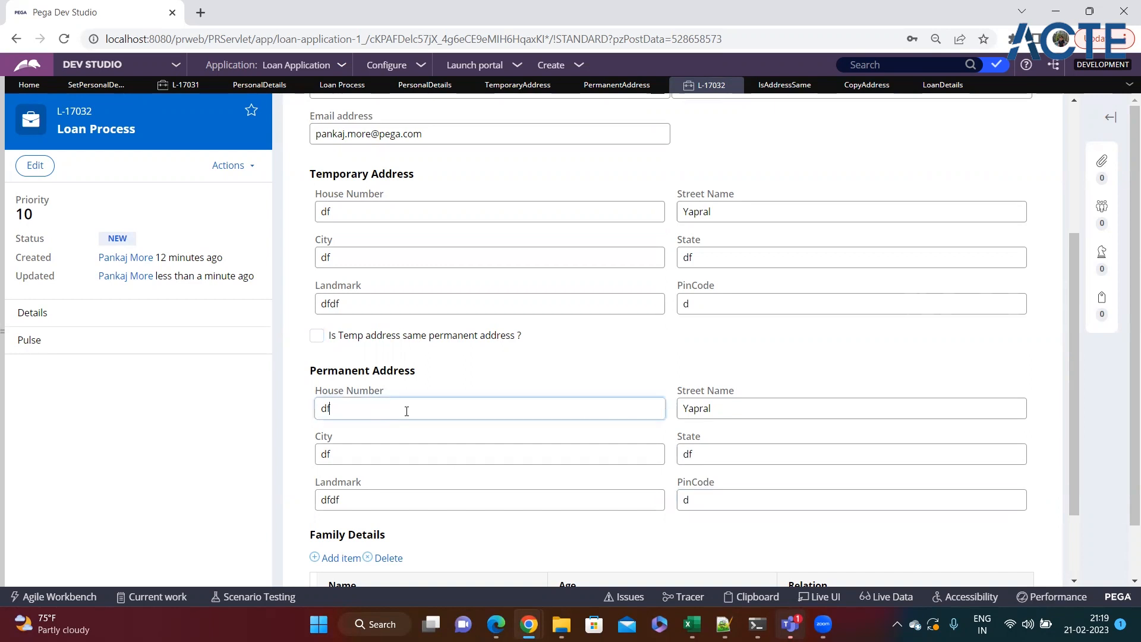
key("BackSpace")
left_click(701, 403)
double_click(702, 403)
key("BackSpace")
double_click(687, 454)
key("BackSpace")
double_click(686, 499)
key("BackSpace")
double_click(364, 455)
key("BackSpace")
double_click(353, 499)
key("BackSpace")
Enter "dfgdfg" as the permanent House Number and check "Is Temp address same permanent address ?" to test the address copy
left_click(355, 410)
type("dfgdfg")
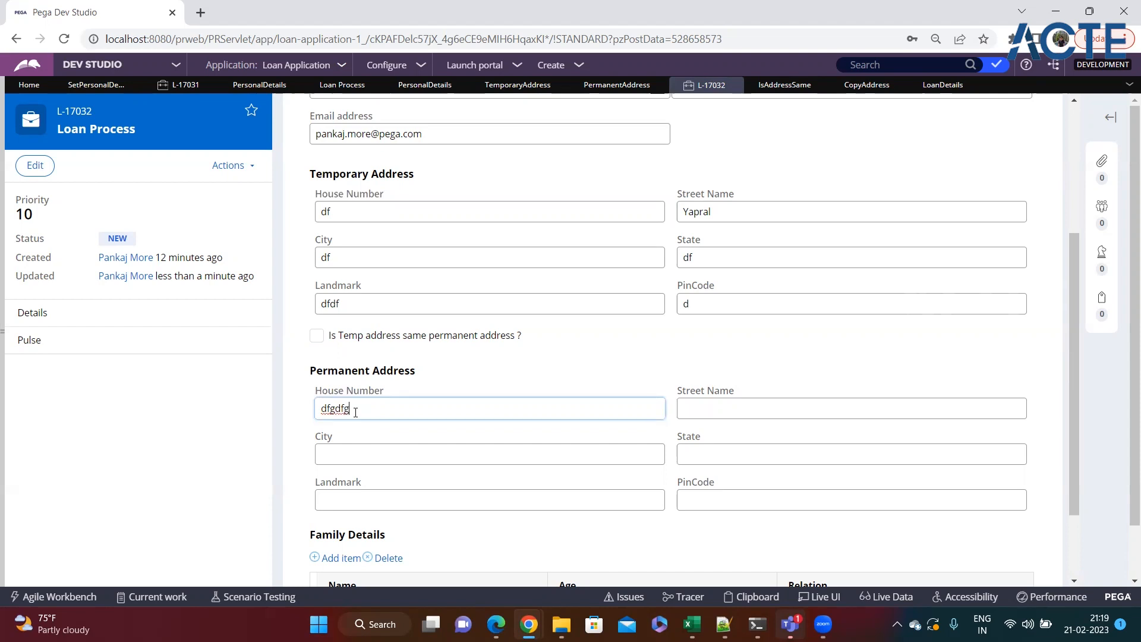
left_click(318, 337)
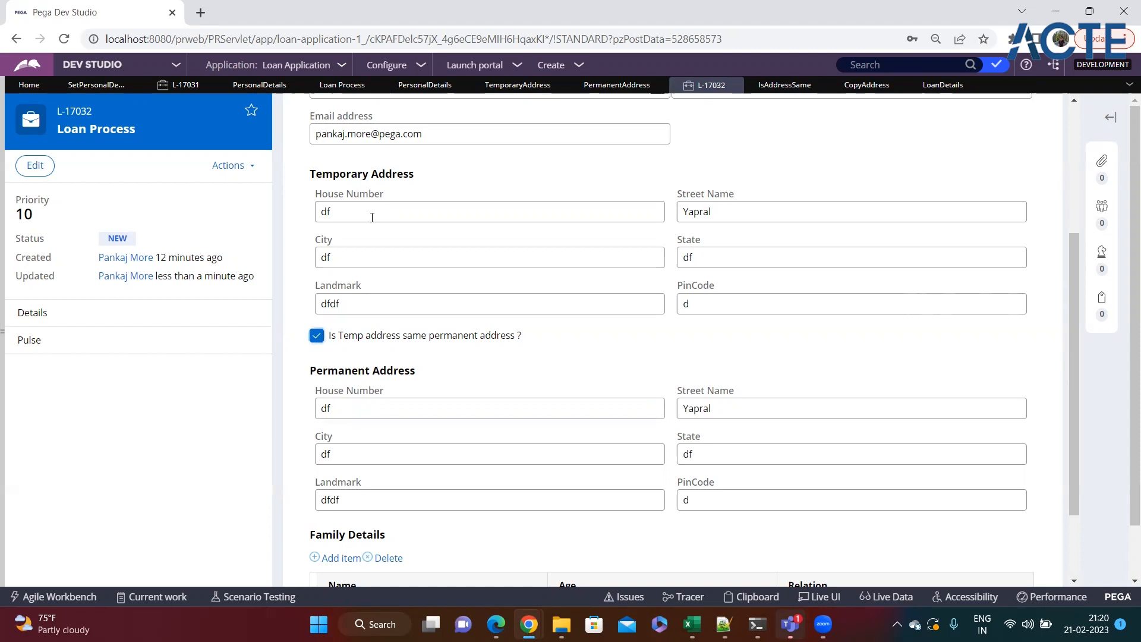
Uncheck "Is Temp address same permanent address ?" and review the Permanent Address fields for the values they hold
left_click(318, 336)
left_click(336, 402)
left_click_drag(316, 411, 374, 426)
left_click_drag(721, 407, 623, 408)
left_click(661, 457)
left_click(705, 454)
left_click_drag(705, 453, 681, 455)
left_click(632, 504)
left_click(706, 505)
double_click(706, 505)
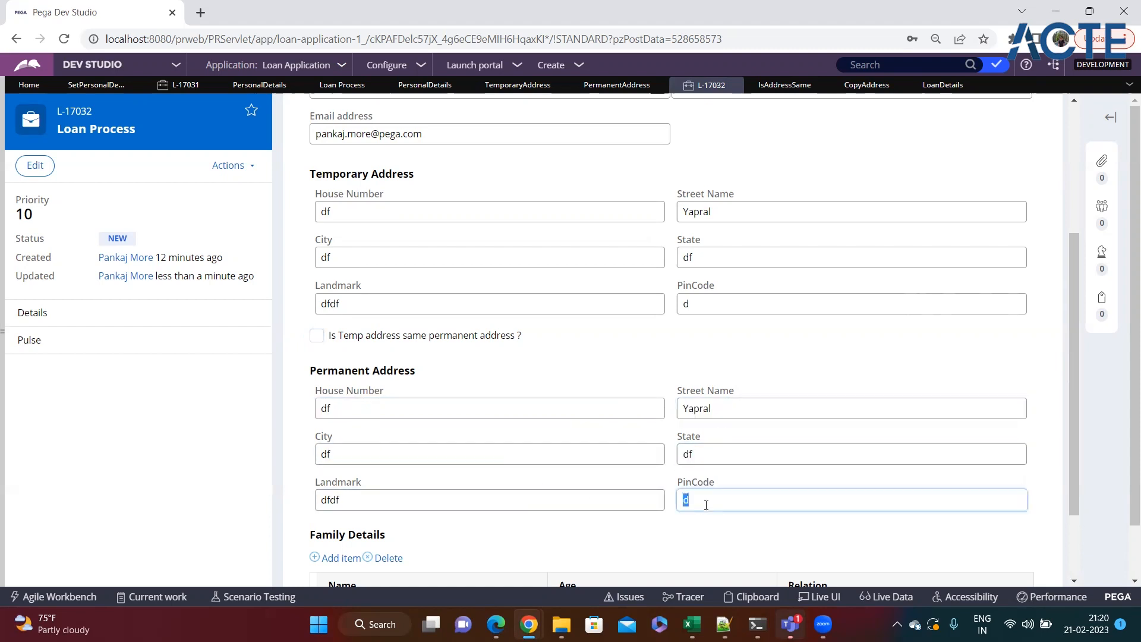
Examine the permanent House Number and Street Name, and check "Is Temp address same permanent address ?" again
left_click(385, 408)
left_click(732, 415)
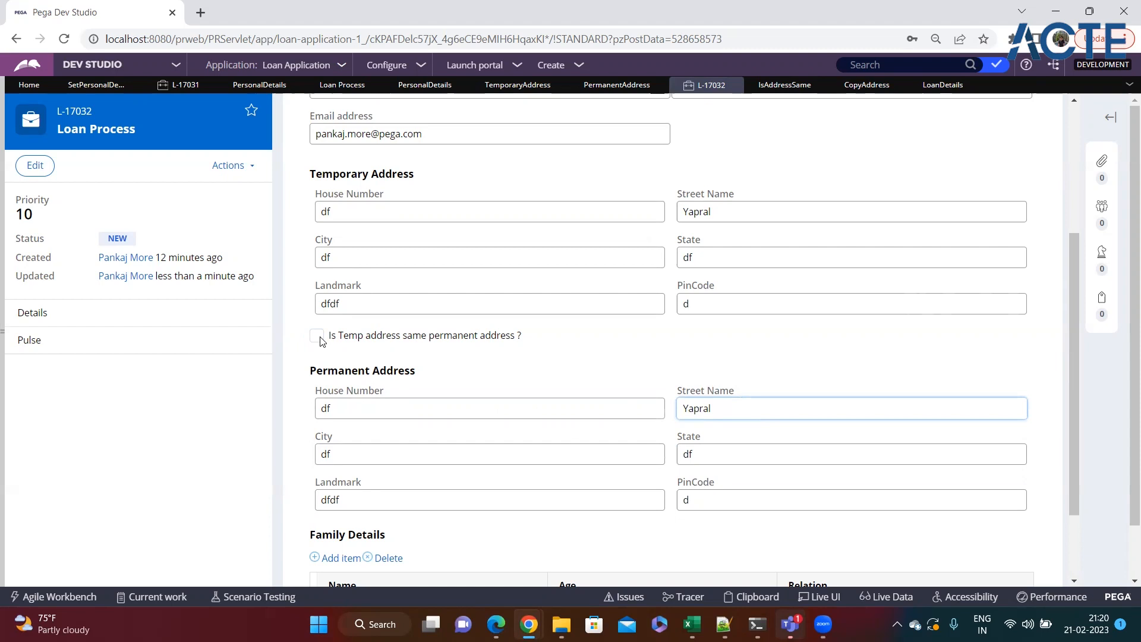
left_click_drag(334, 408, 322, 407)
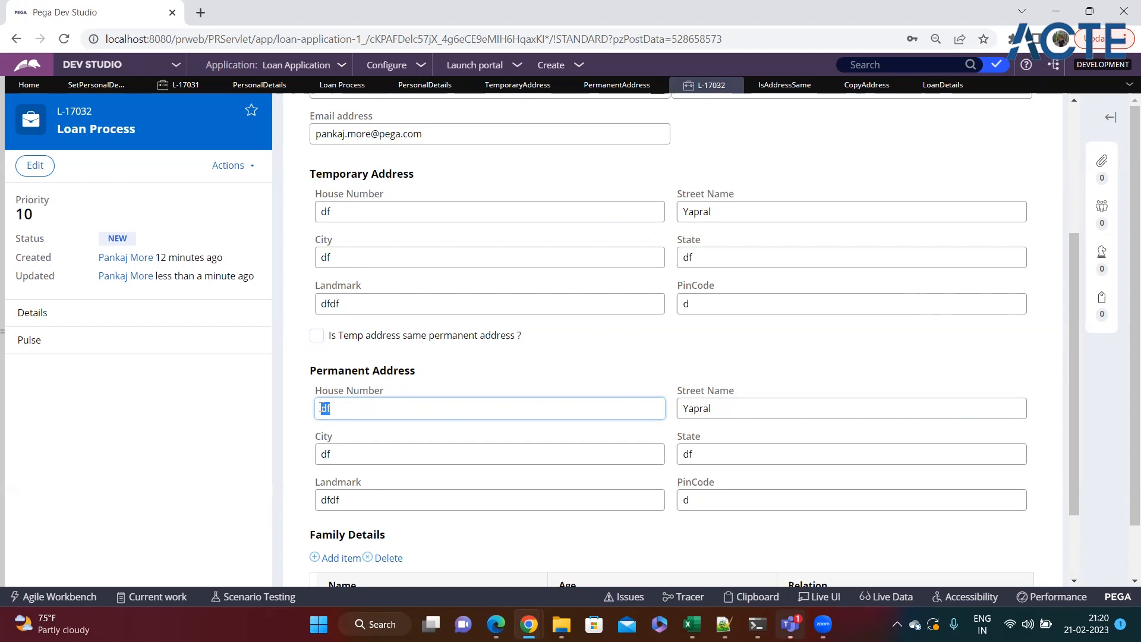
left_click(698, 410)
double_click(699, 410)
left_click(402, 407)
left_click(316, 336)
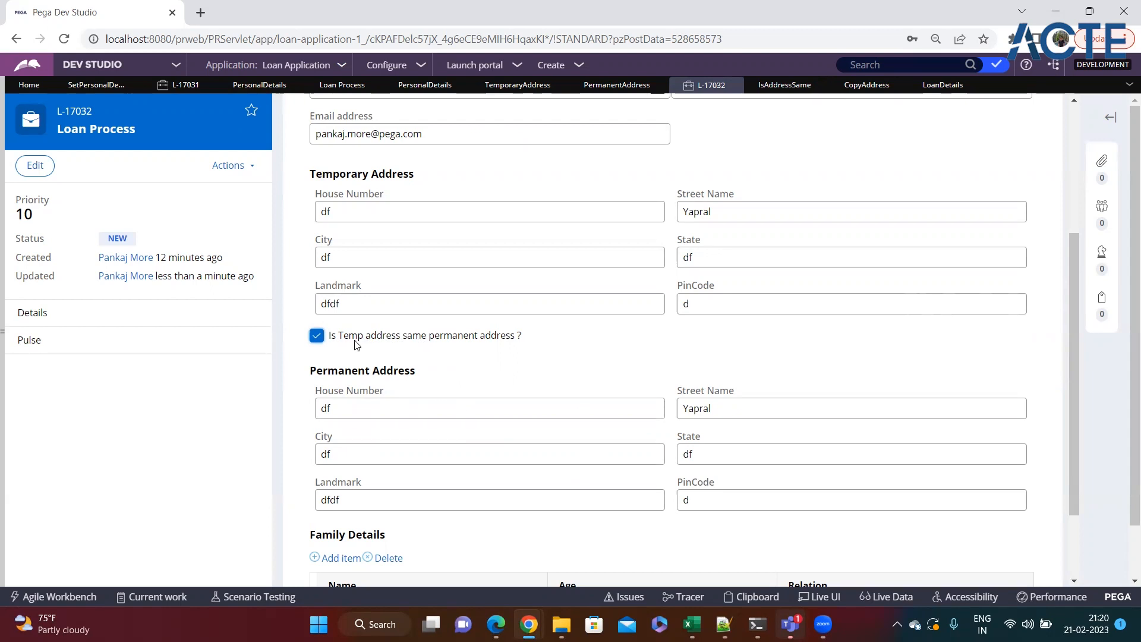
mouse_move(762, 607)
left_click(732, 585)
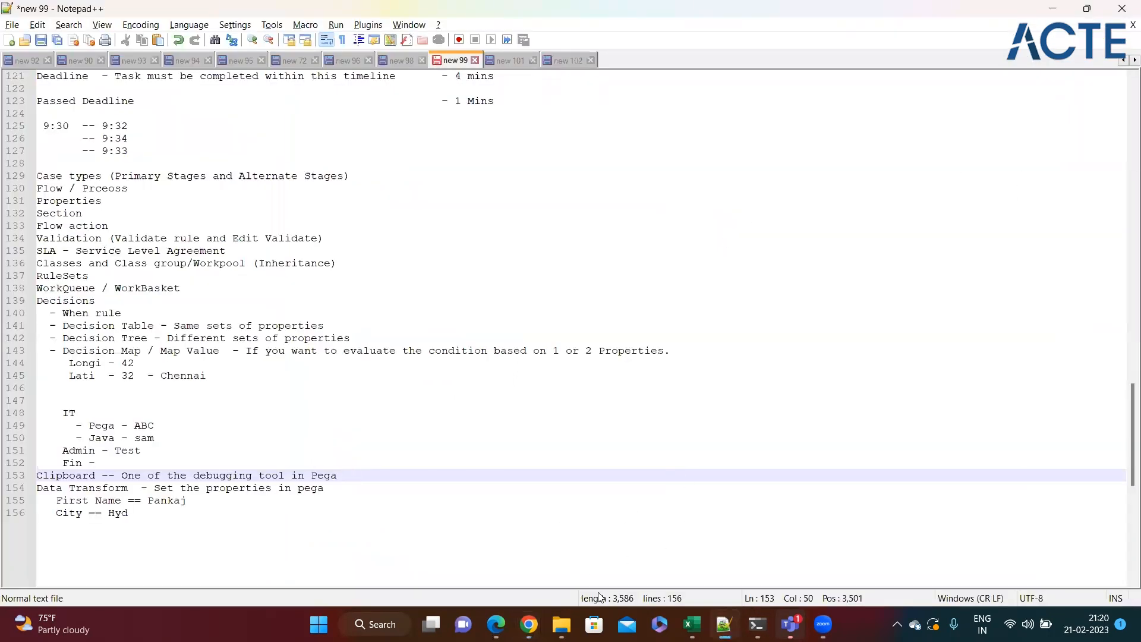
mouse_move(529, 624)
left_click(654, 557)
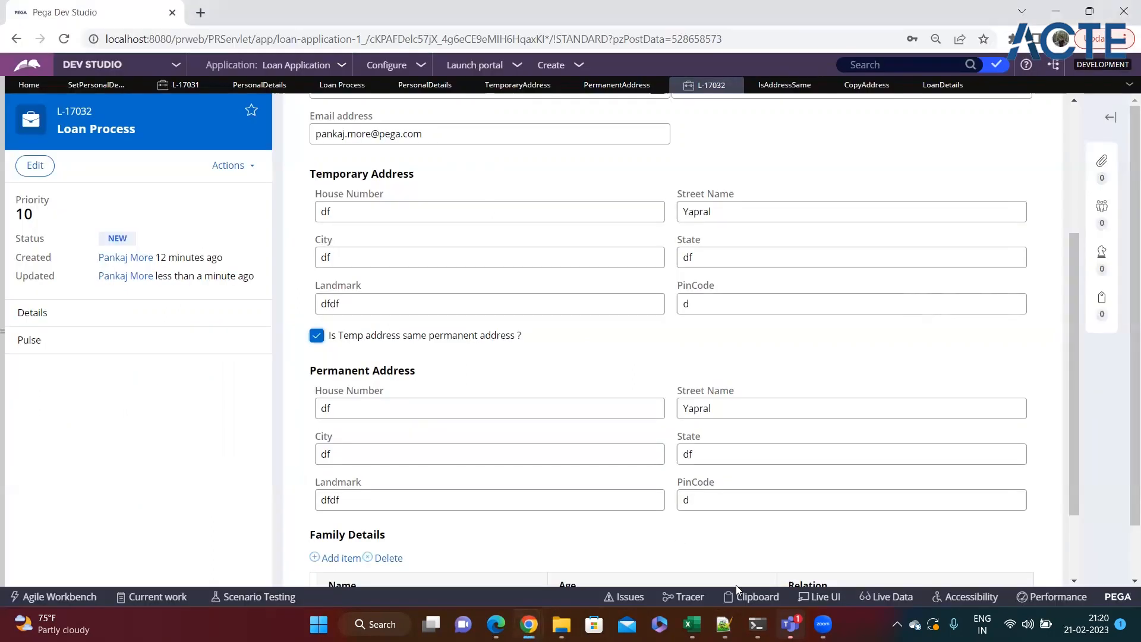
Open the Clipboard viewer and display the properties of the pyWorkPage page
left_click(748, 598)
scroll(168, 282, "down", 3)
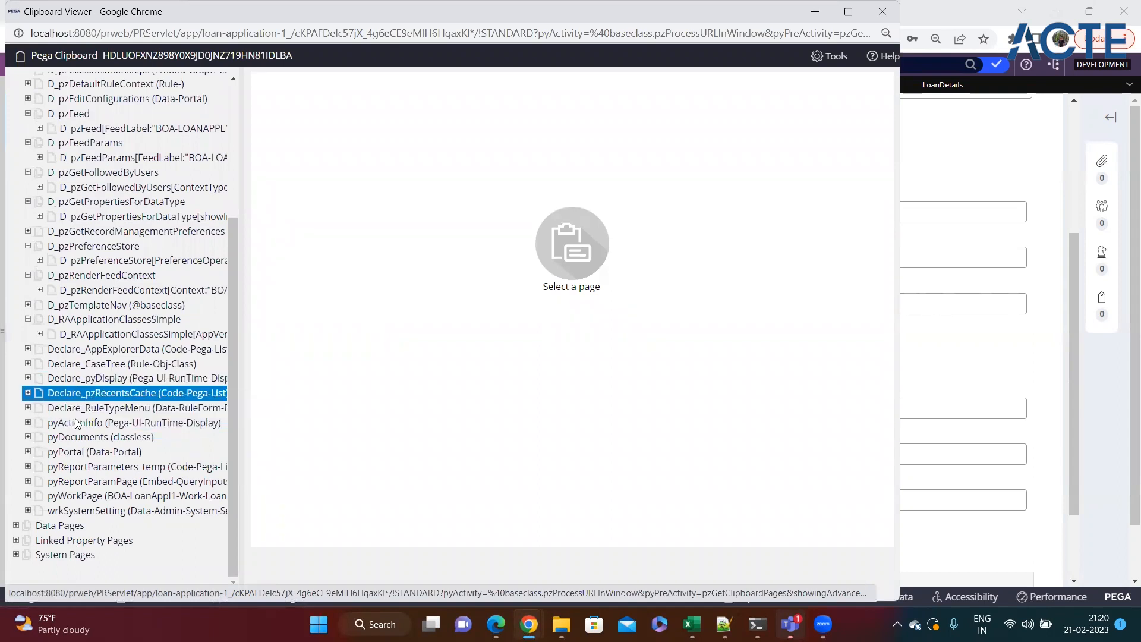
left_click(83, 495)
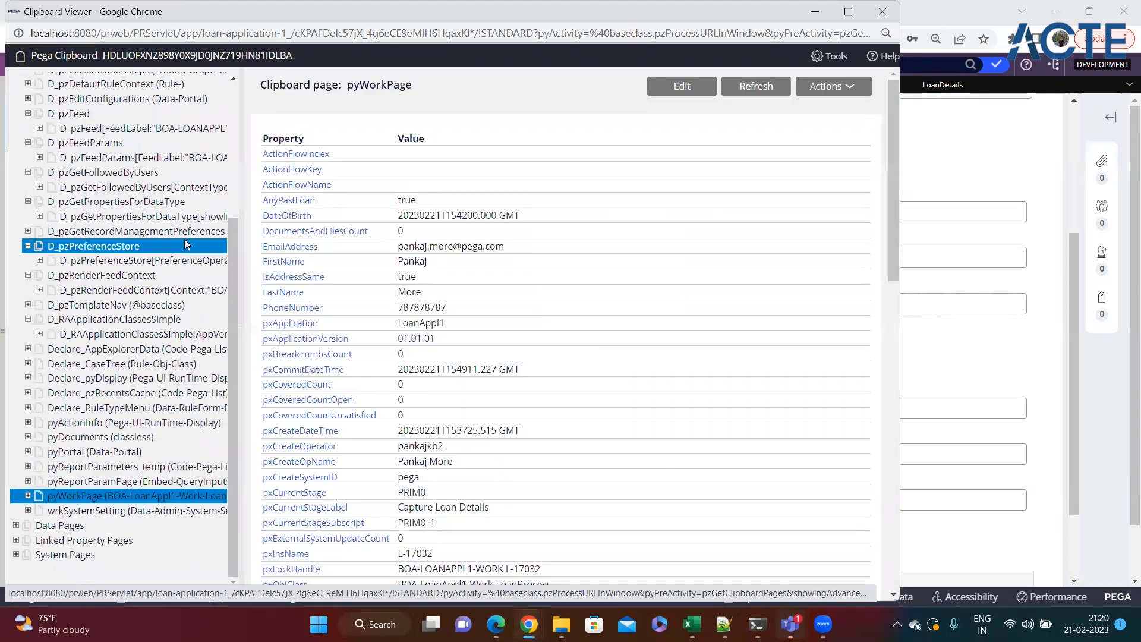
scroll(184, 239, "up", 5)
scroll(184, 239, "down", 5)
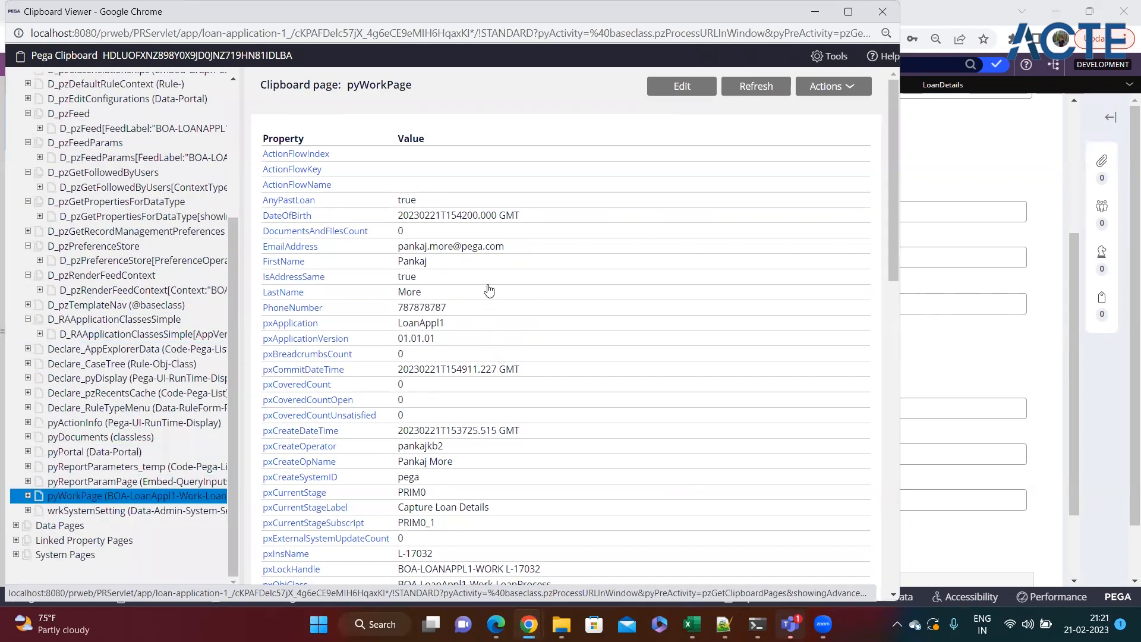
Search pyWorkPage for "isadd" to check the value of IsAddressSame, and minimize the Clipboard viewer
key("ctrl+f")
type("isadd")
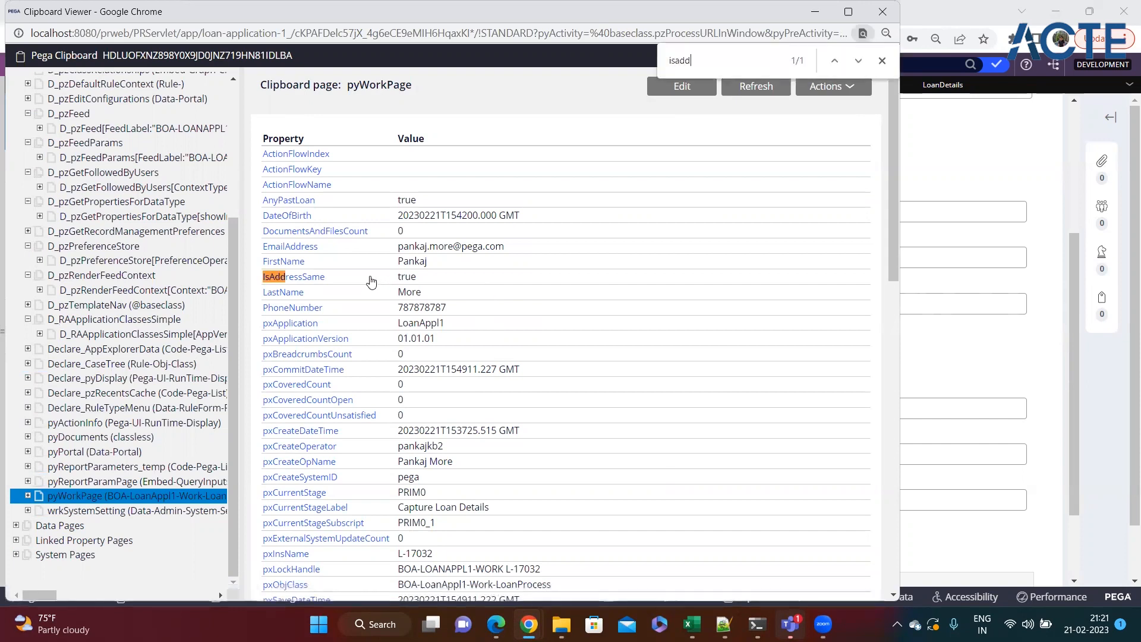
double_click(407, 277)
left_click_drag(342, 27, 385, 79)
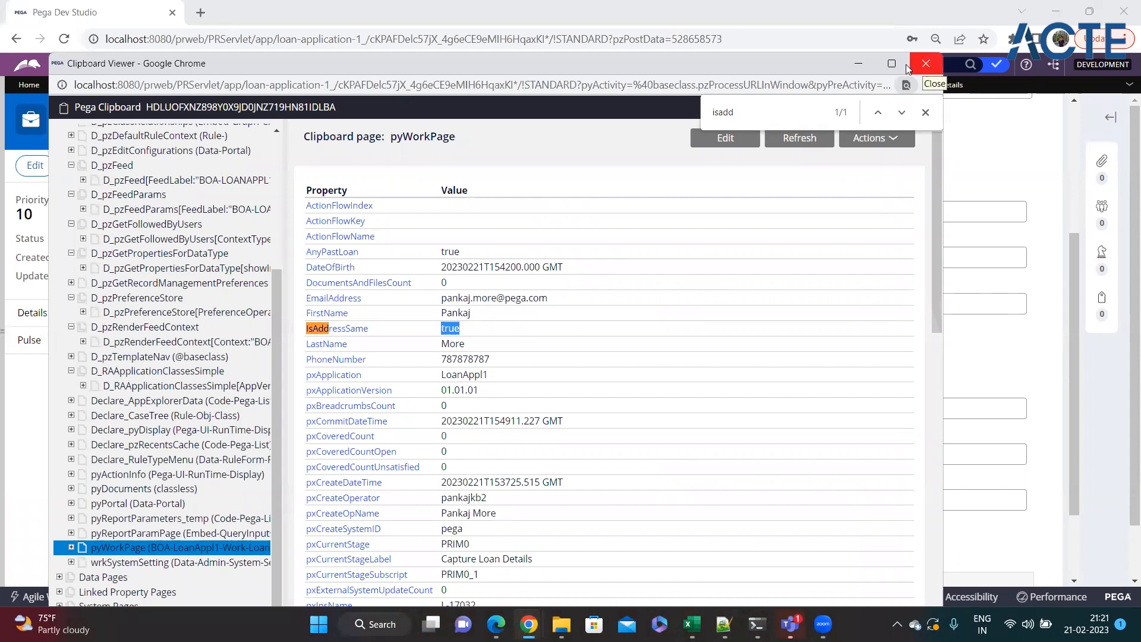
left_click(857, 63)
Insert a When step above the Update Page step in the CopyAddress data transform
scroll(489, 319, "up", 4)
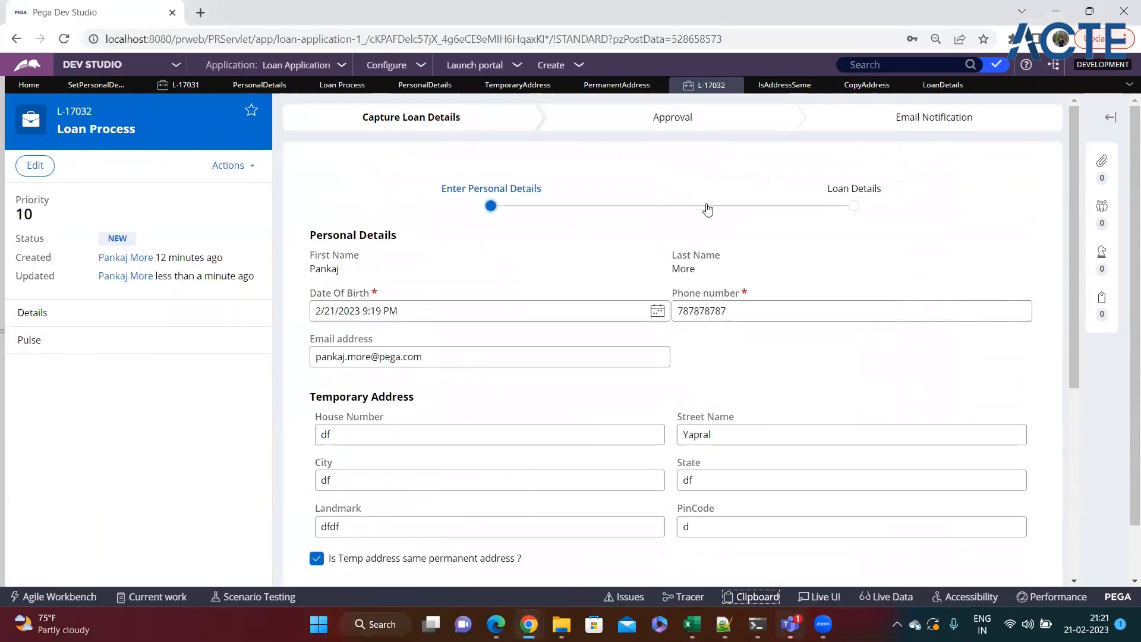
left_click(867, 84)
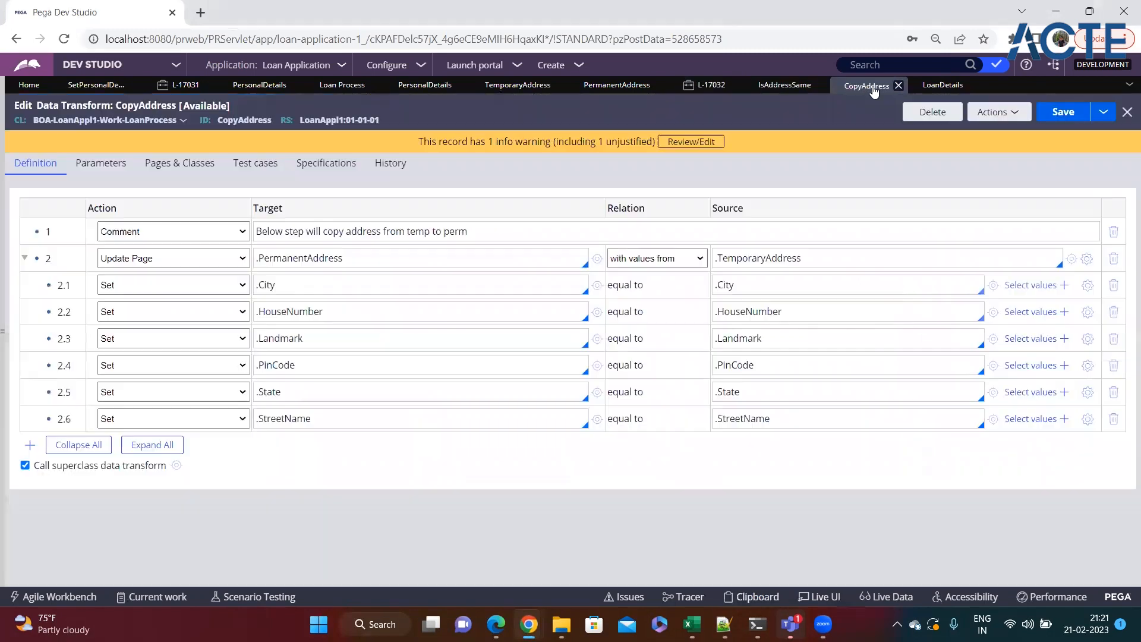
right_click(36, 258)
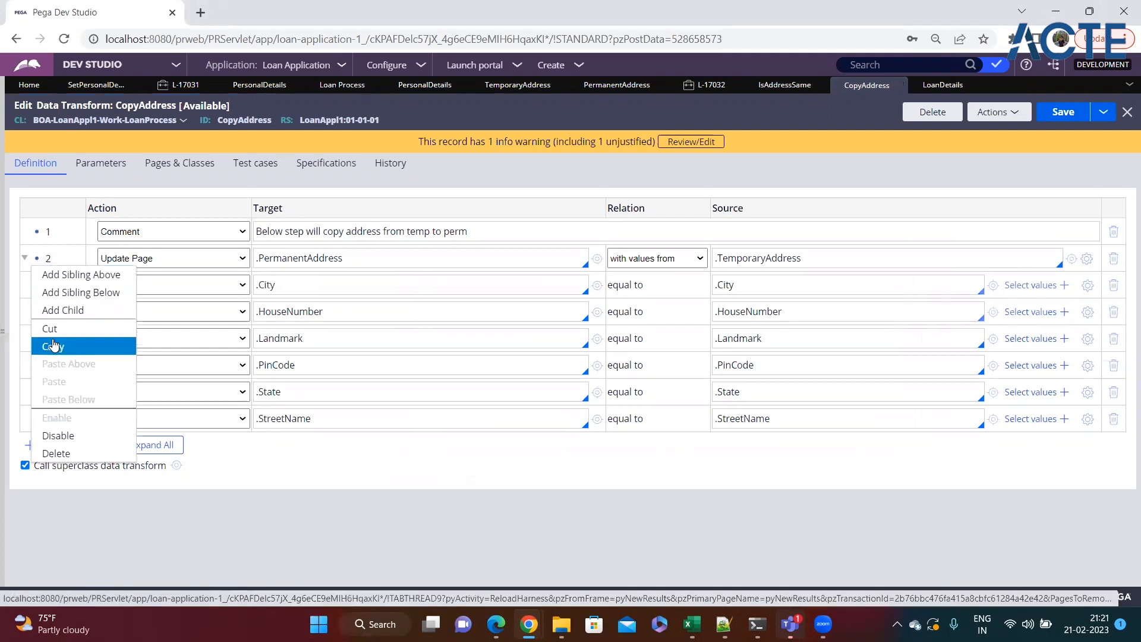
left_click(57, 275)
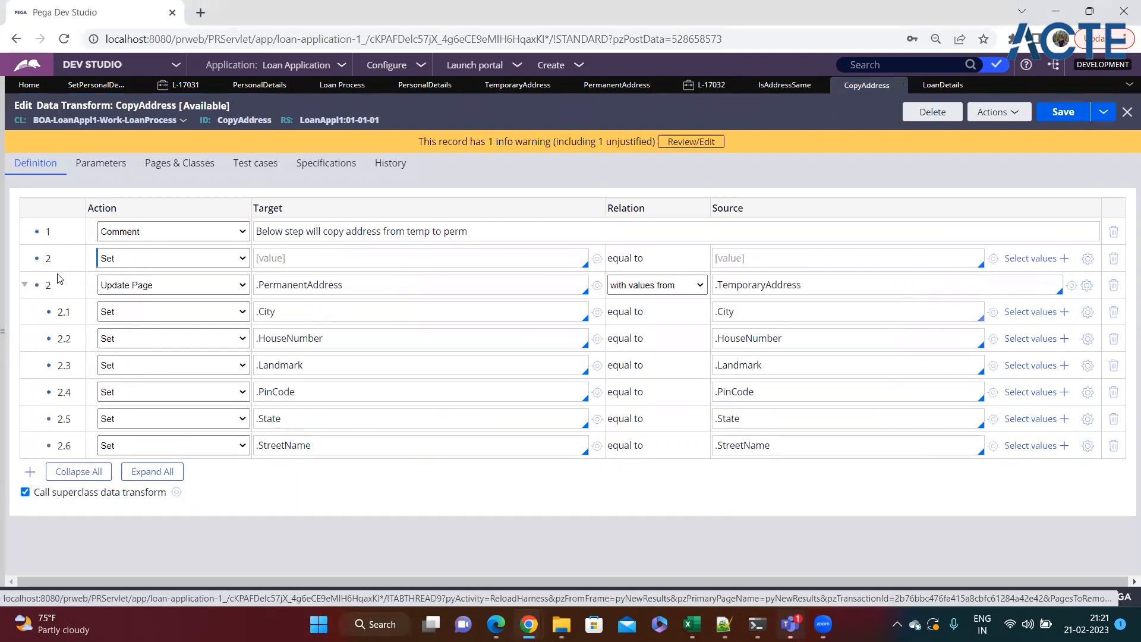
left_click(159, 259)
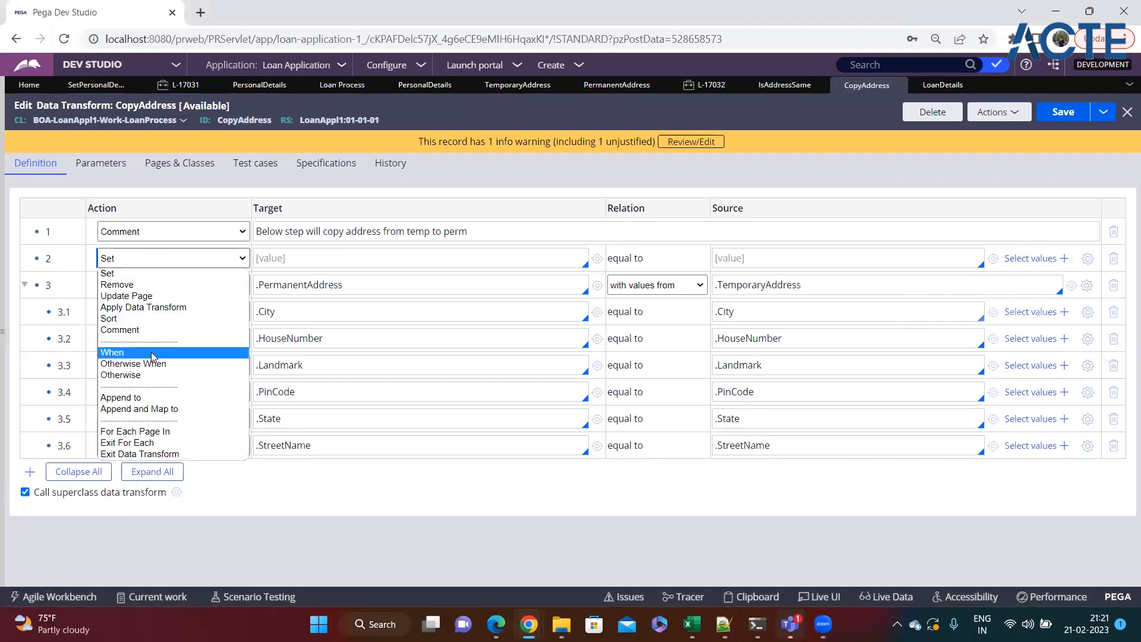
left_click(119, 351)
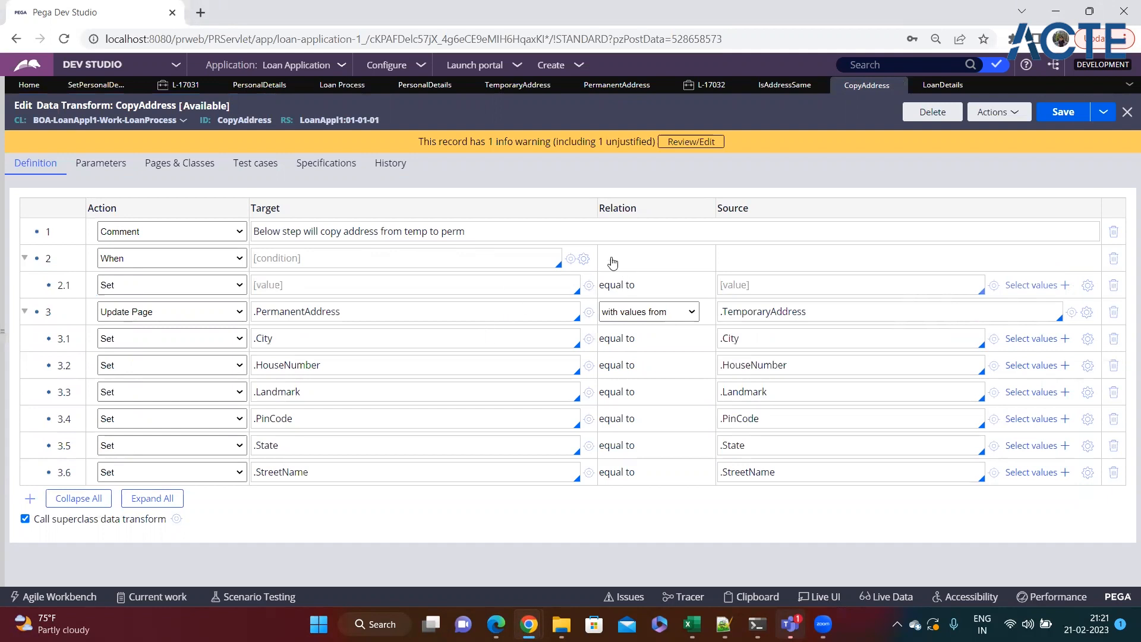
Set the condition of the When step to .IsAddressSame == "true"
left_click(412, 254)
type(".IsaddressSame == \"")
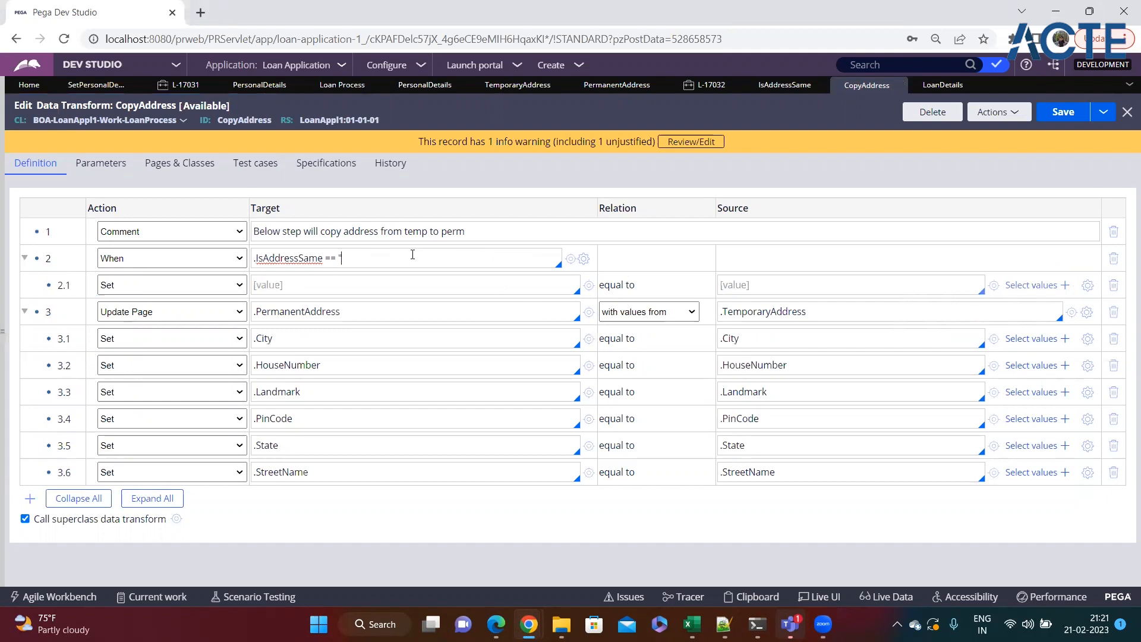
type("PermanentAddres")
key("BackSpace")
key("BackSpace")
key("BackSpace")
key("BackSpace")
key("BackSpace")
key("BackSpace")
key("BackSpace")
key("BackSpace")
key("BackSpace")
key("BackSpace")
key("BackSpace")
key("BackSpace")
key("BackSpace")
key("BackSpace")
key("BackSpace")
type("true")
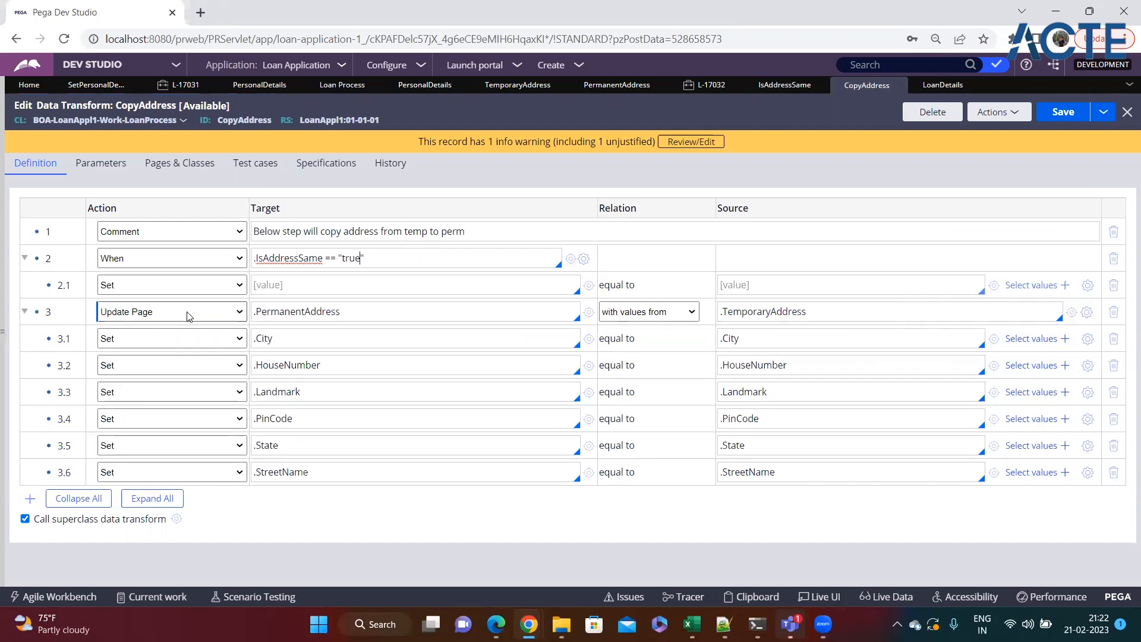
Cut the Update Page step with its child rows and paste it over the empty child row of the When step
left_click(38, 310)
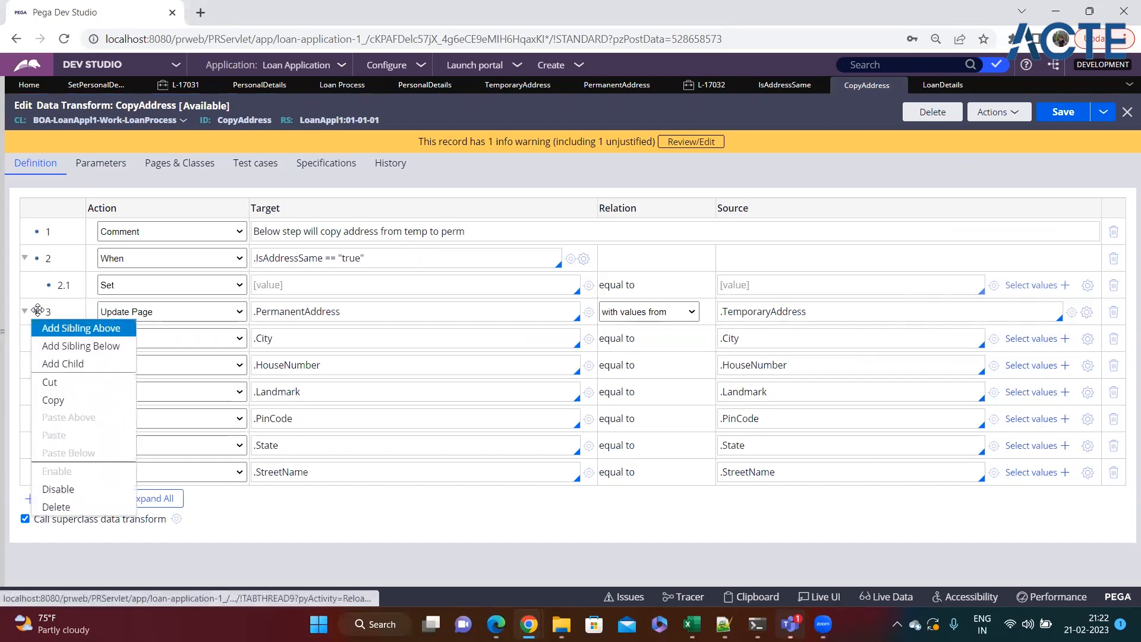
left_click(53, 381)
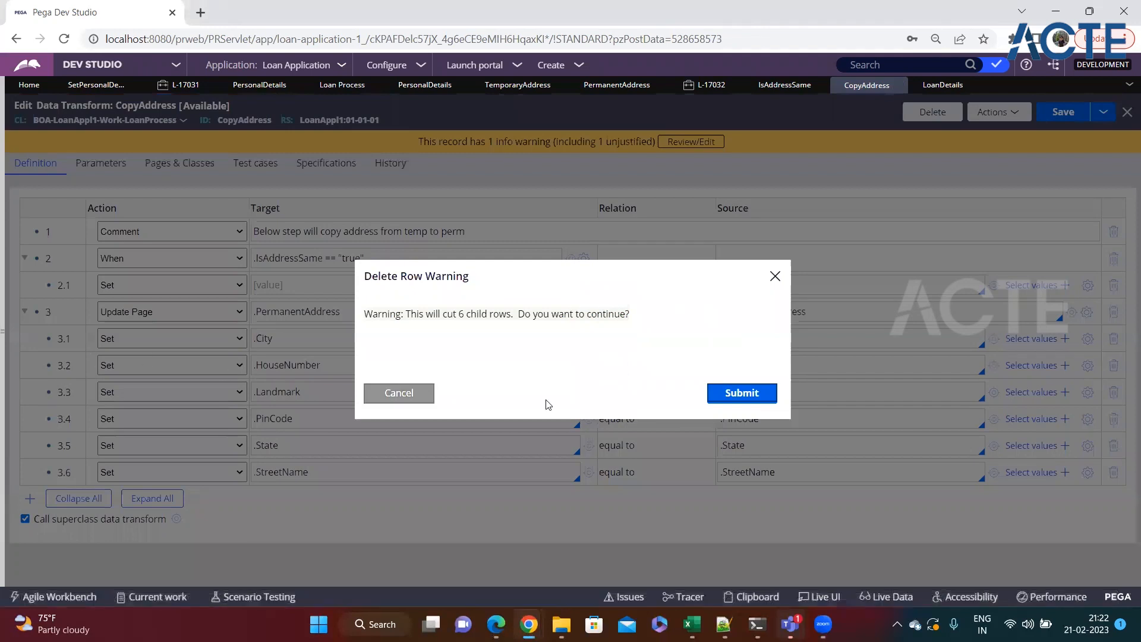
left_click(741, 392)
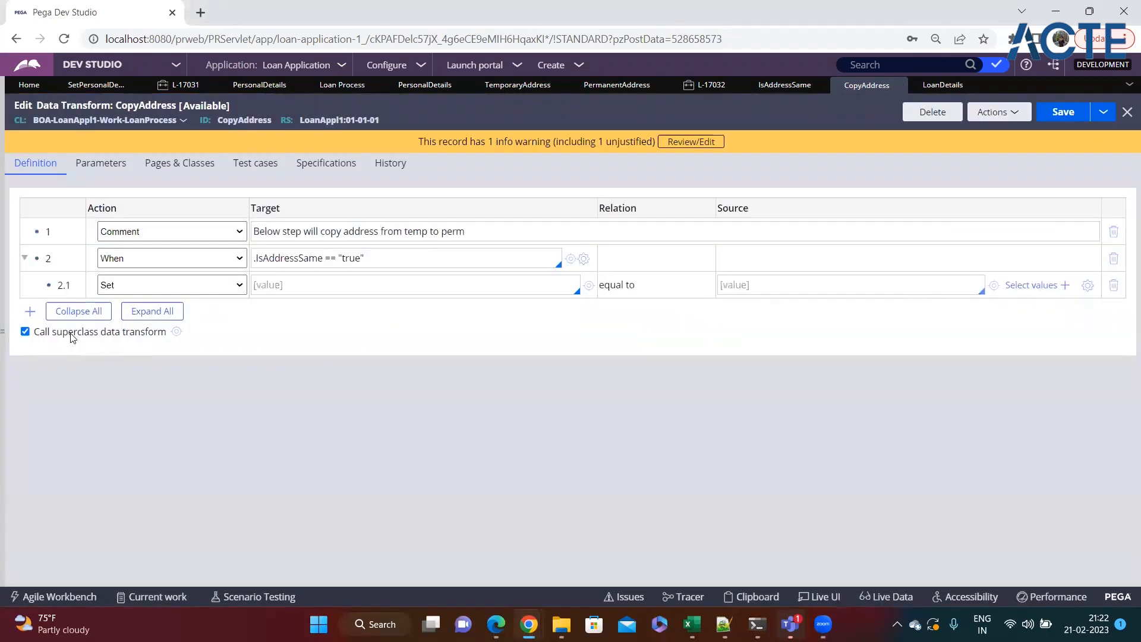
left_click(48, 284)
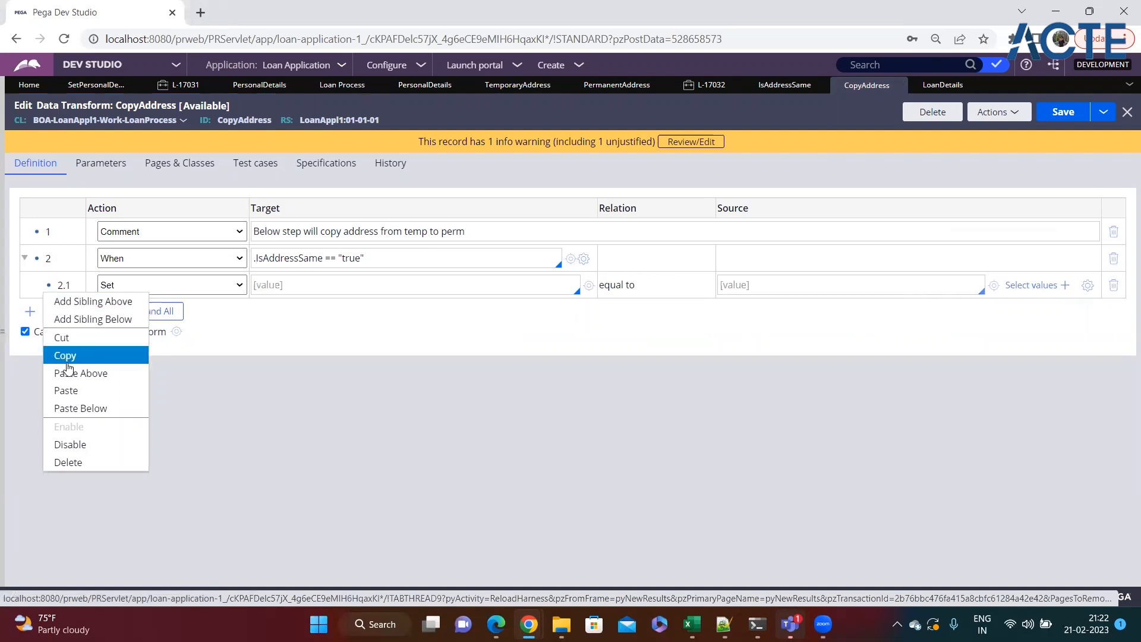
left_click(64, 390)
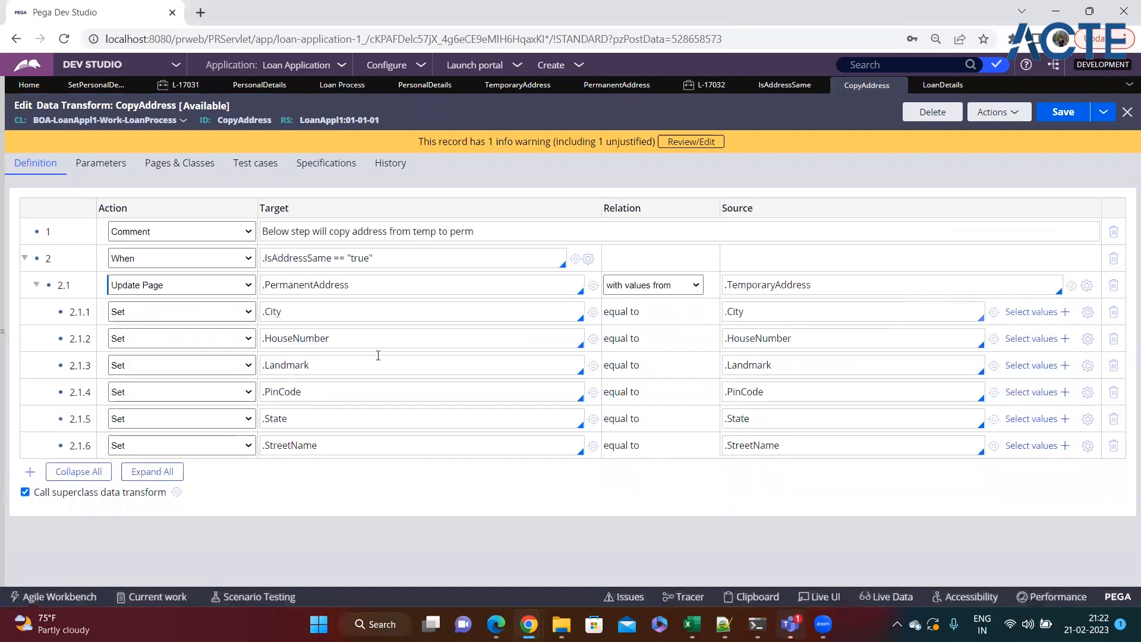
left_click(395, 281)
left_click(132, 262)
left_click(384, 264)
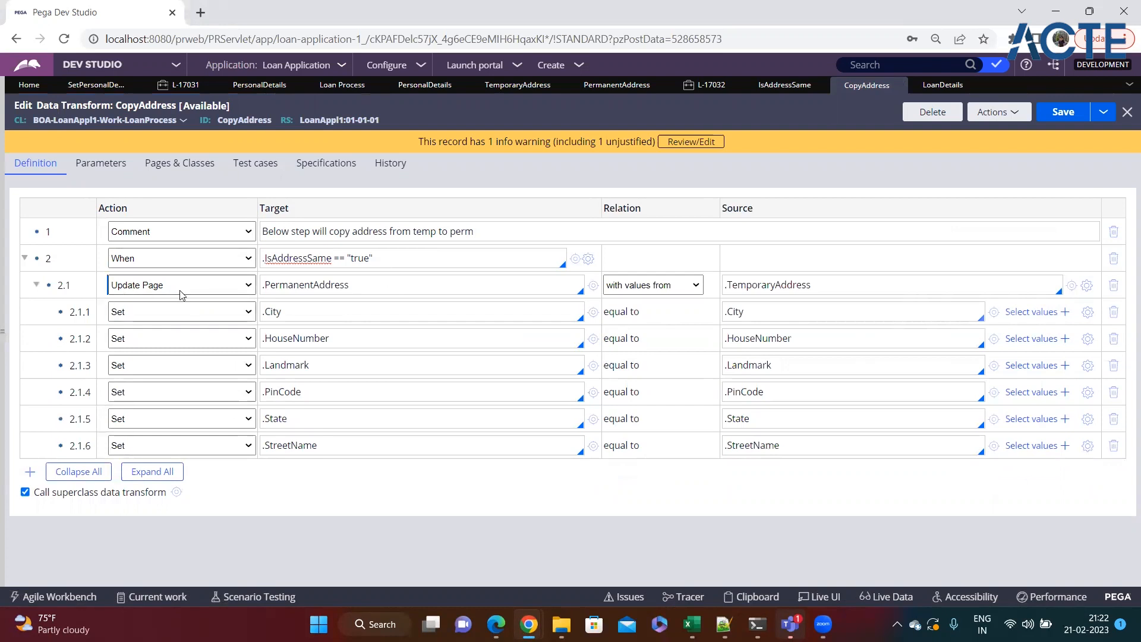
left_click(374, 284)
Add a top-level step 3 below the When block and set its action to Otherwise
left_click(1059, 113)
key("Return")
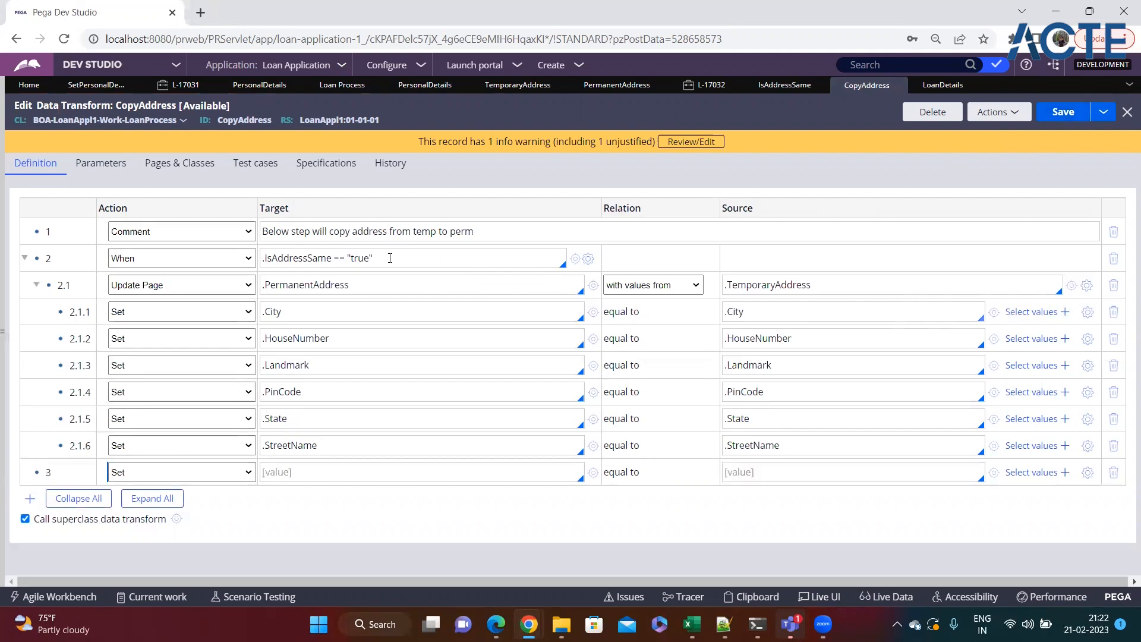
left_click(199, 474)
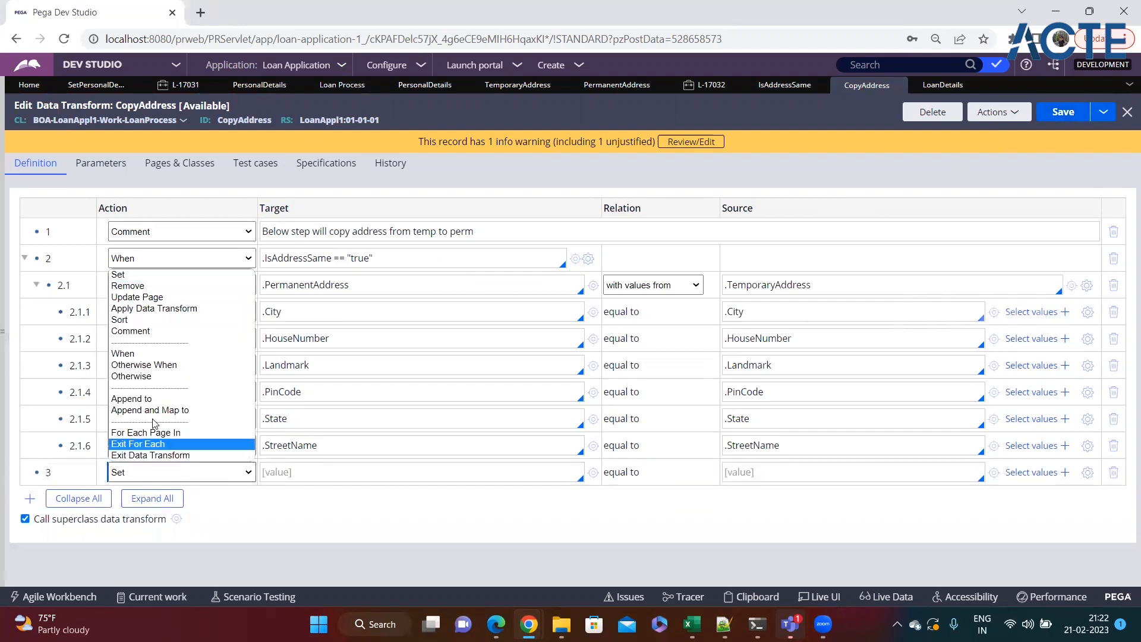
left_click(167, 366)
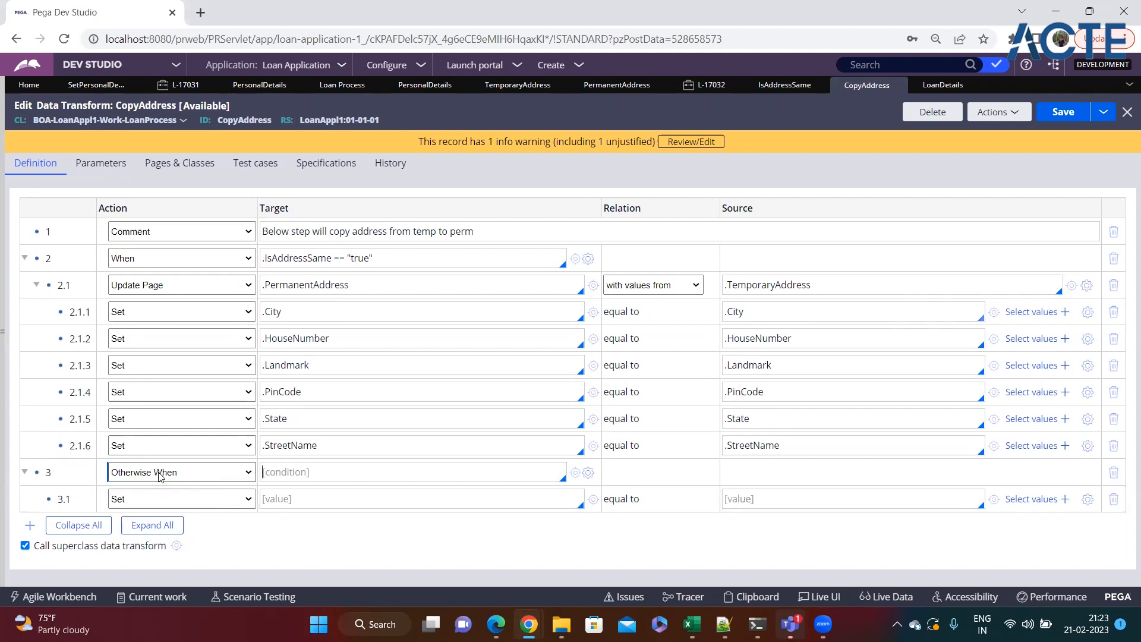
left_click(189, 478)
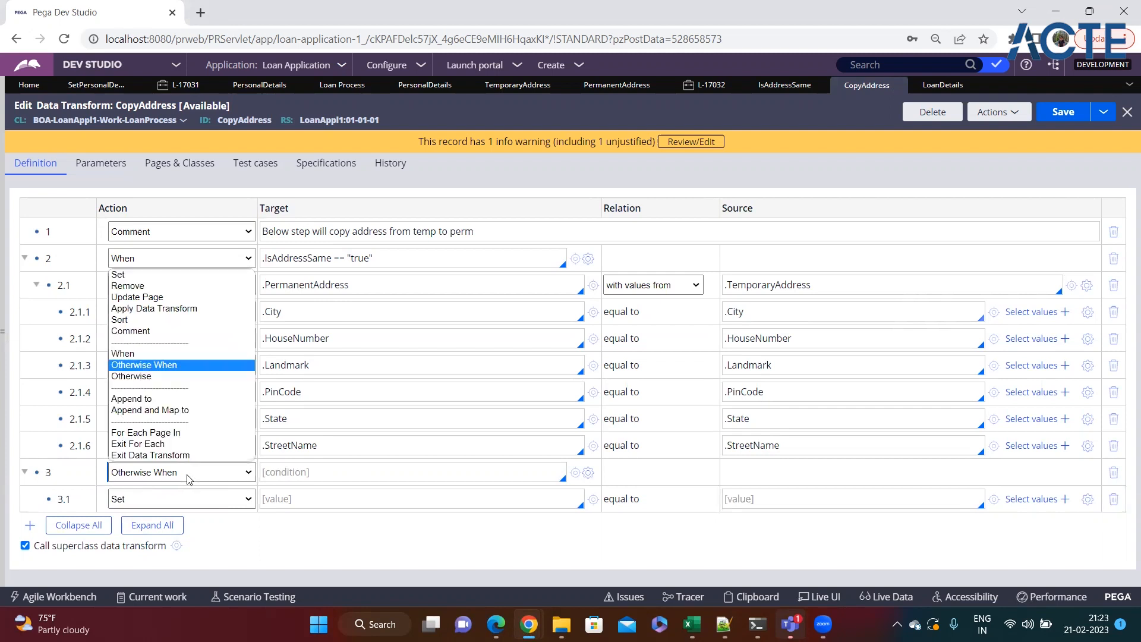
left_click(310, 476)
left_click(376, 258)
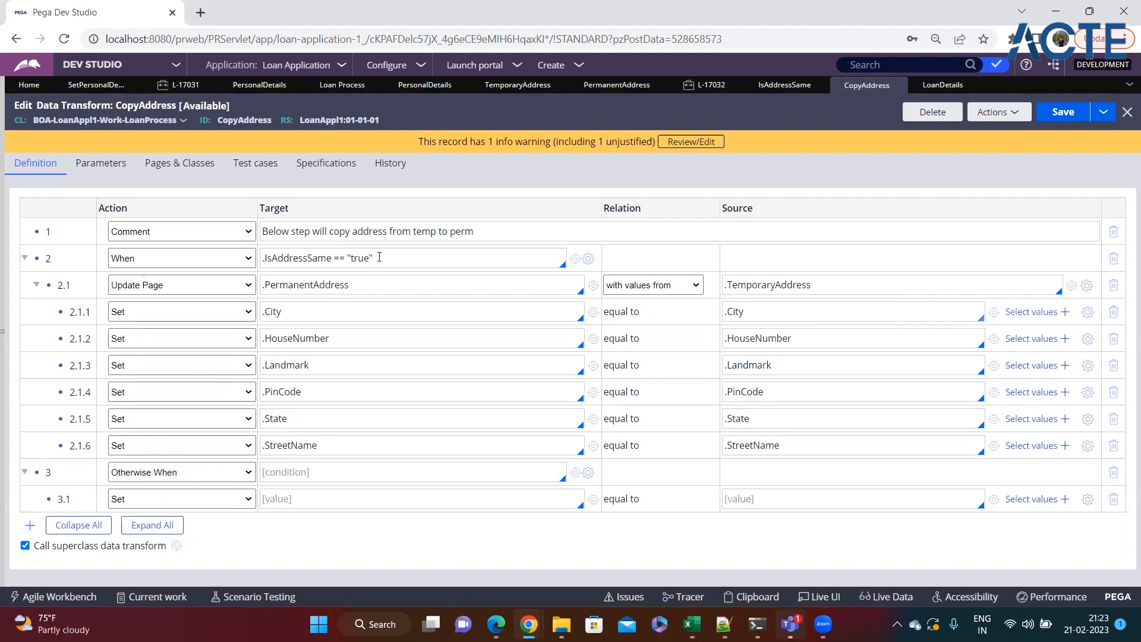
left_click(180, 472)
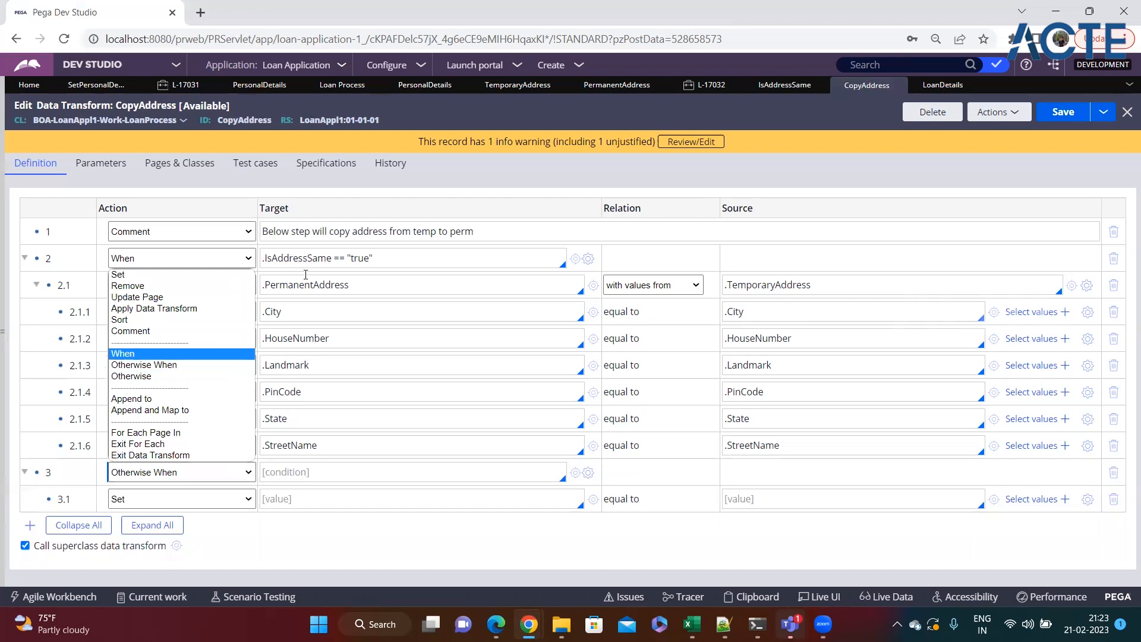
left_click(160, 375)
Set step 3.1 under Otherwise to the Remove action with .PermanentAddress as its target
left_click(169, 491)
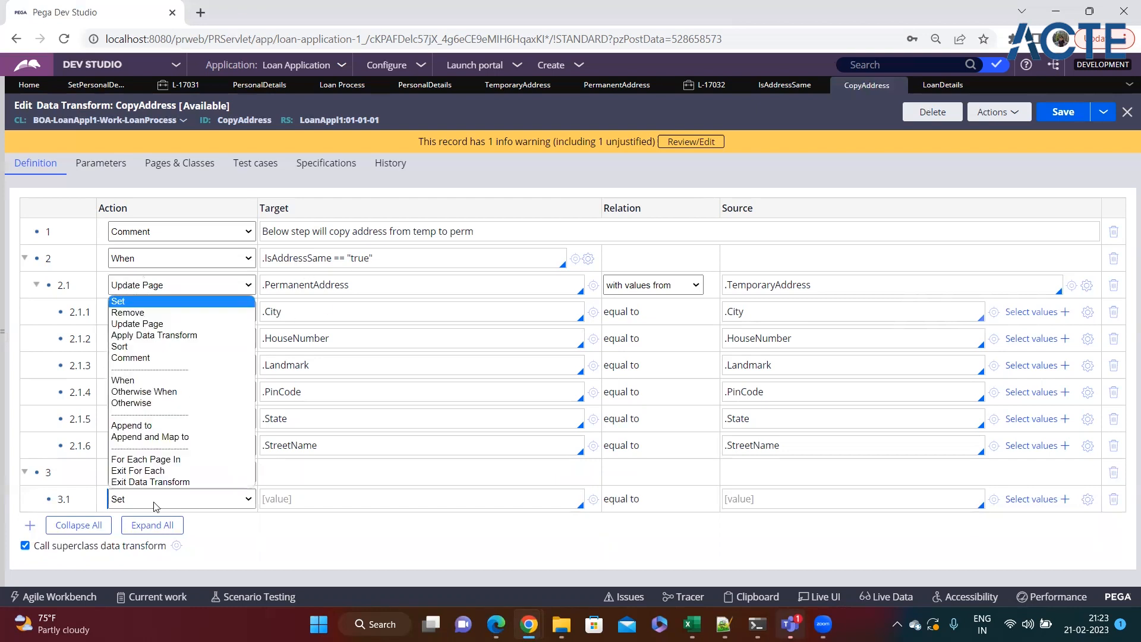
left_click(316, 506)
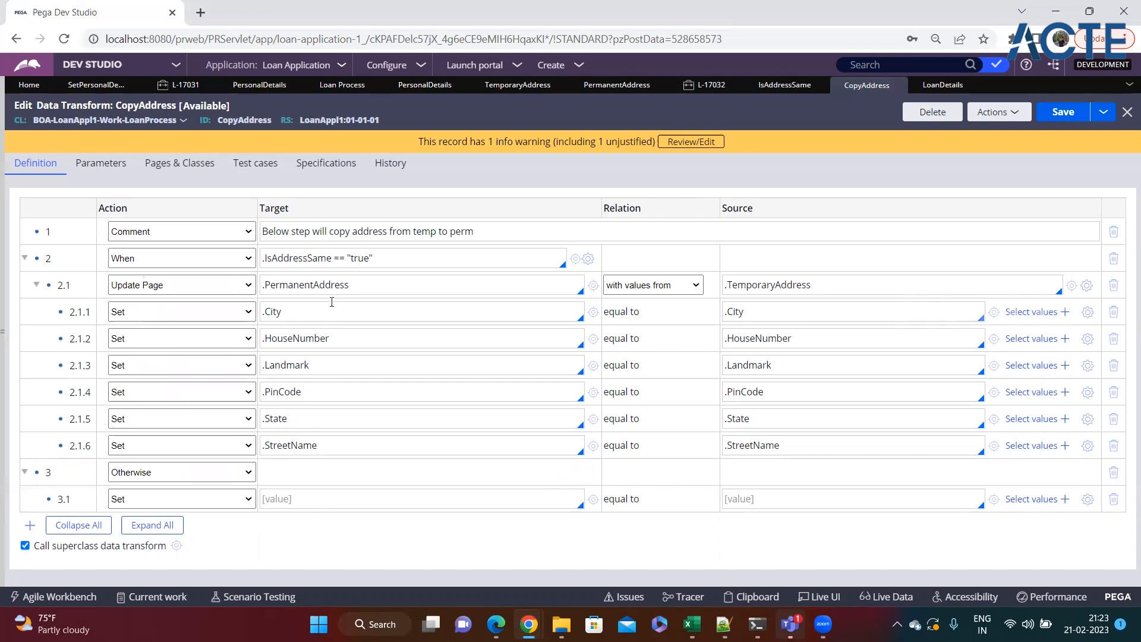
left_click(202, 501)
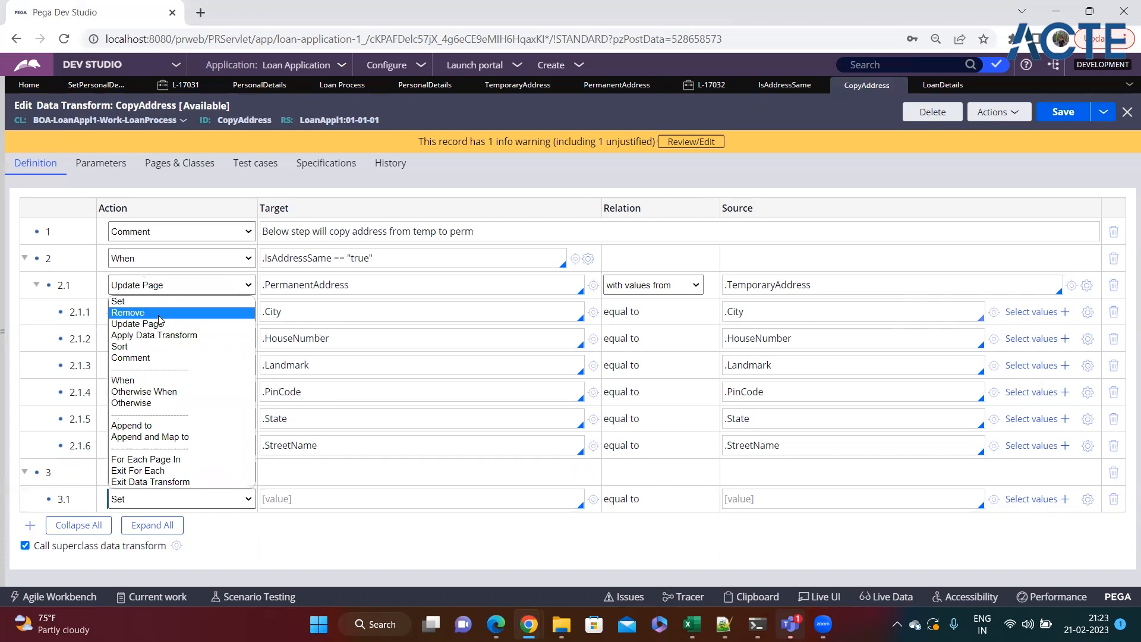
left_click(159, 316)
left_click(323, 499)
left_click(355, 284)
double_click(356, 284)
key("ctrl+c")
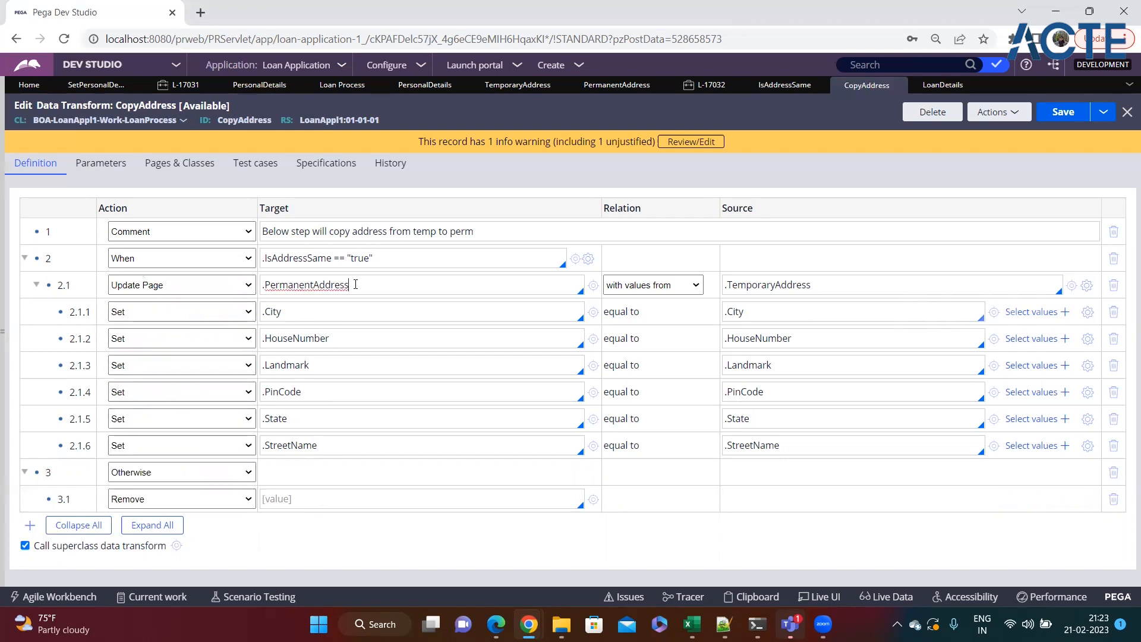
left_click(315, 493)
key("ctrl+v")
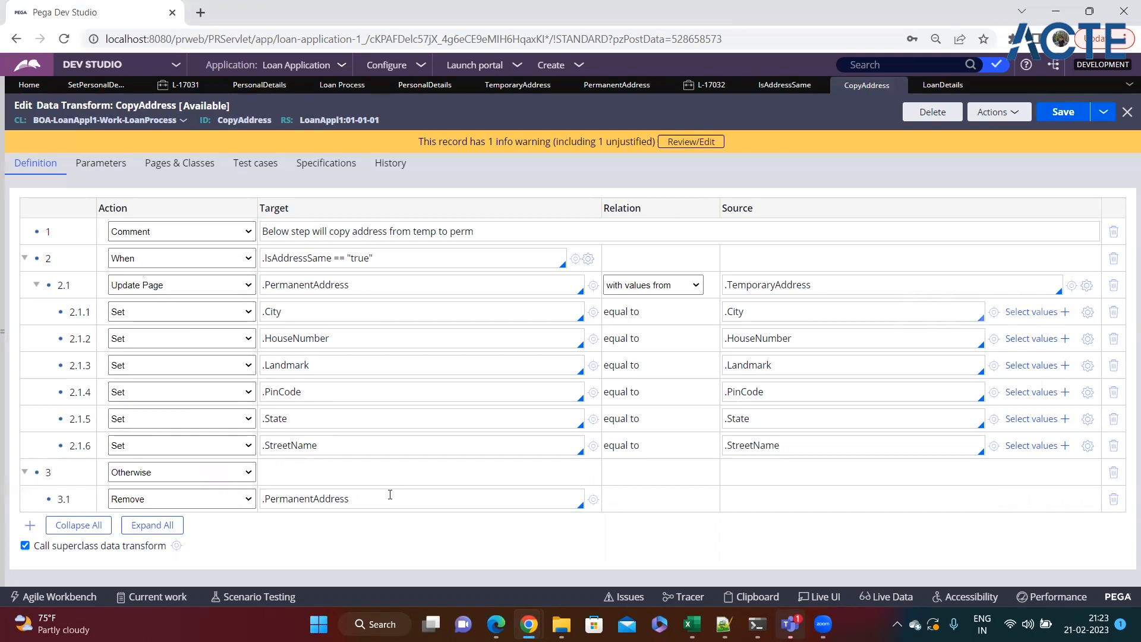
Add a row below step 3.1 and try the Update Page action for step 3.1
key("Return")
left_click(163, 502)
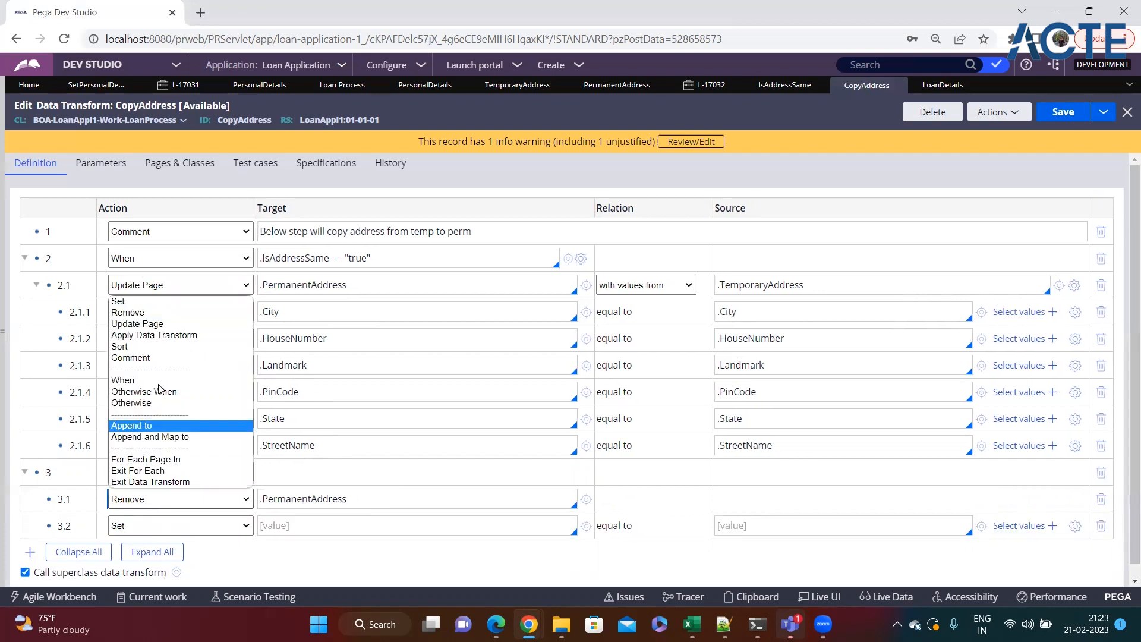
left_click(160, 324)
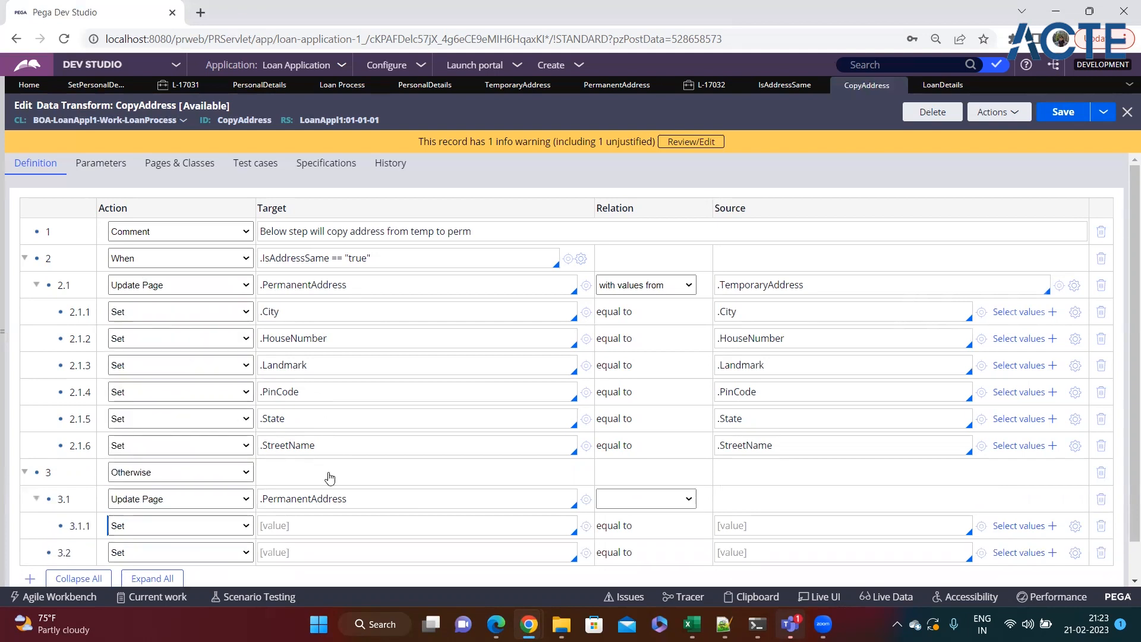
Make child row 3.1.1 set .City equal to "" and delete the empty rows below it
scroll(326, 474, "down", 1)
triple_click(368, 244)
key("ctrl+c")
left_click(309, 486)
key("ctrl+v")
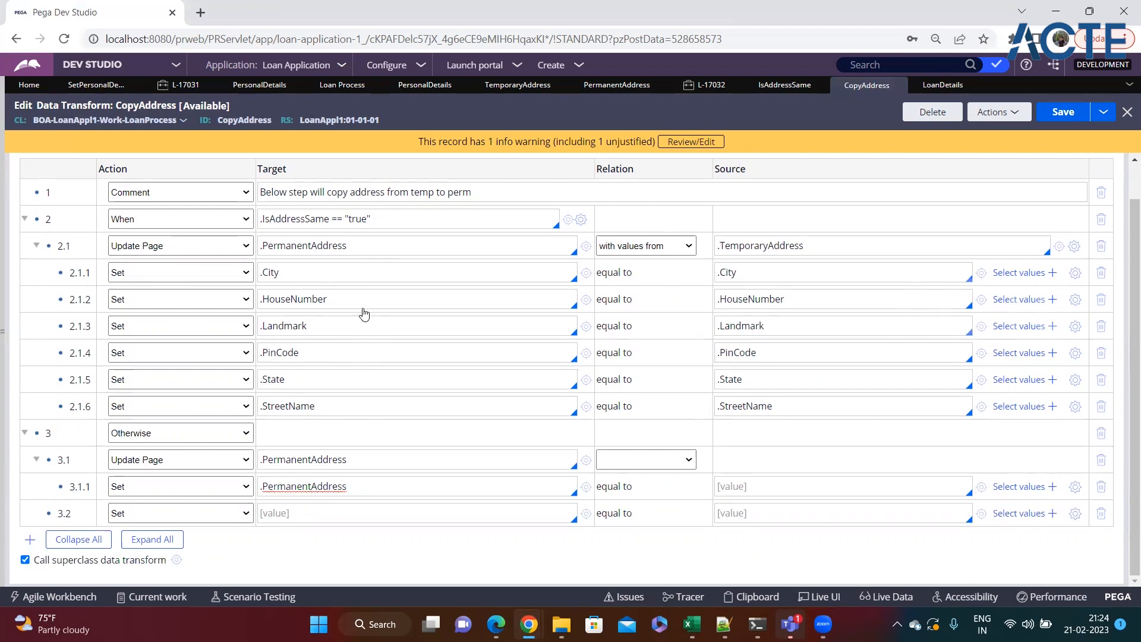
left_click(368, 462)
left_click(364, 250)
triple_click(305, 274)
key("ctrl+c")
triple_click(351, 478)
key("ctrl+v")
left_click(739, 490)
type("\"\"")
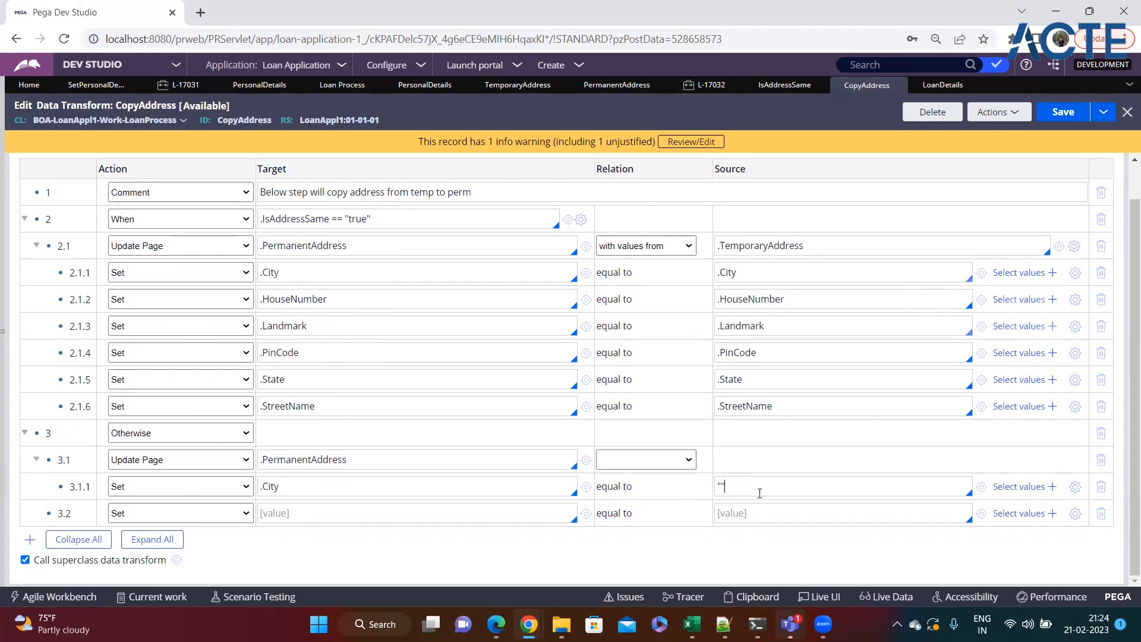
left_click(1101, 514)
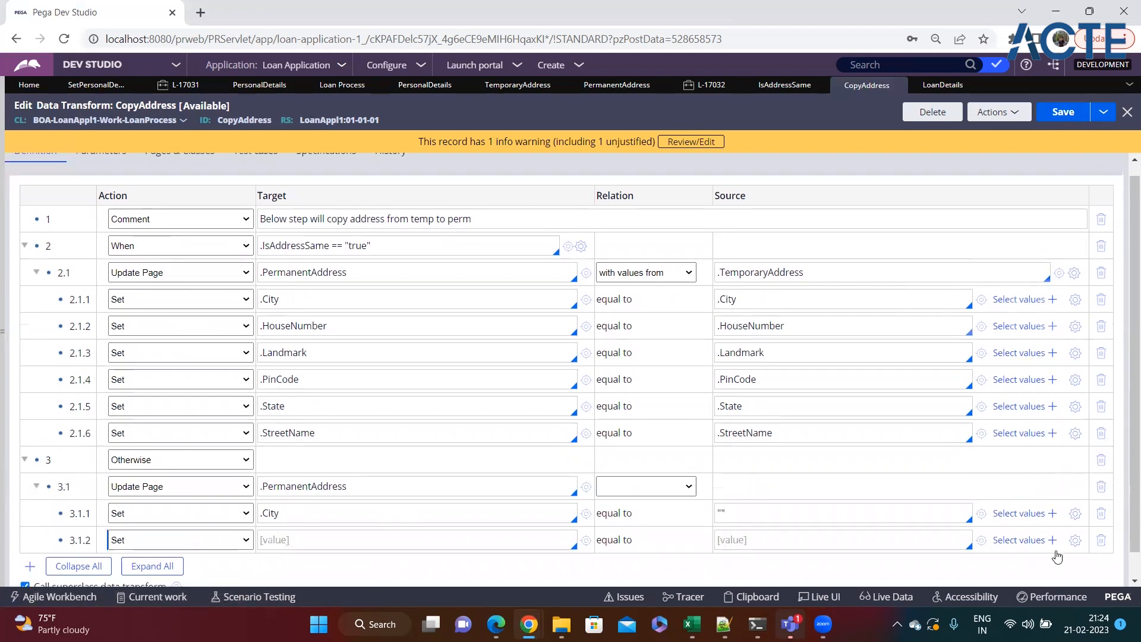
left_click(1101, 539)
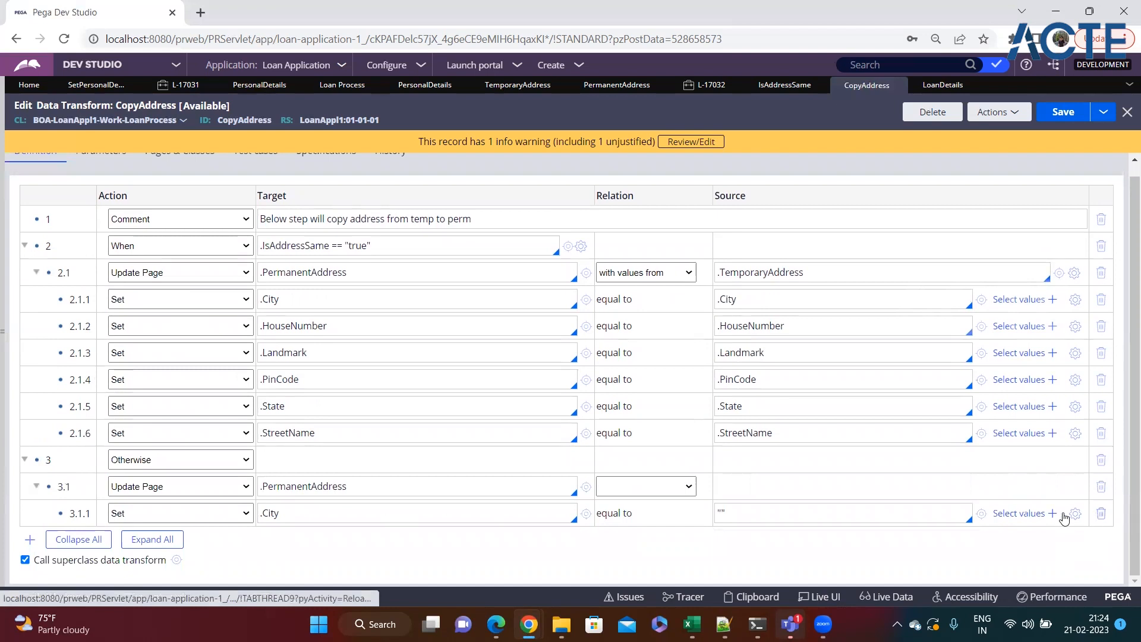
Change step 3.1 back to Remove, accepting the deletion of its child row, and save the CopyAddress data transform
left_click(173, 487)
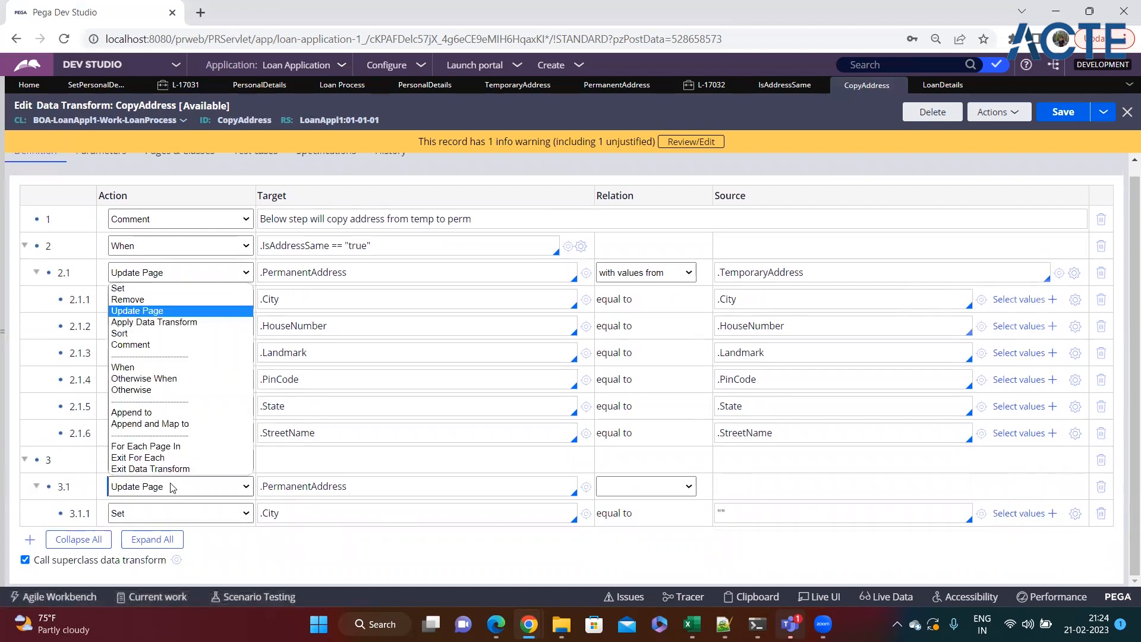
left_click(147, 300)
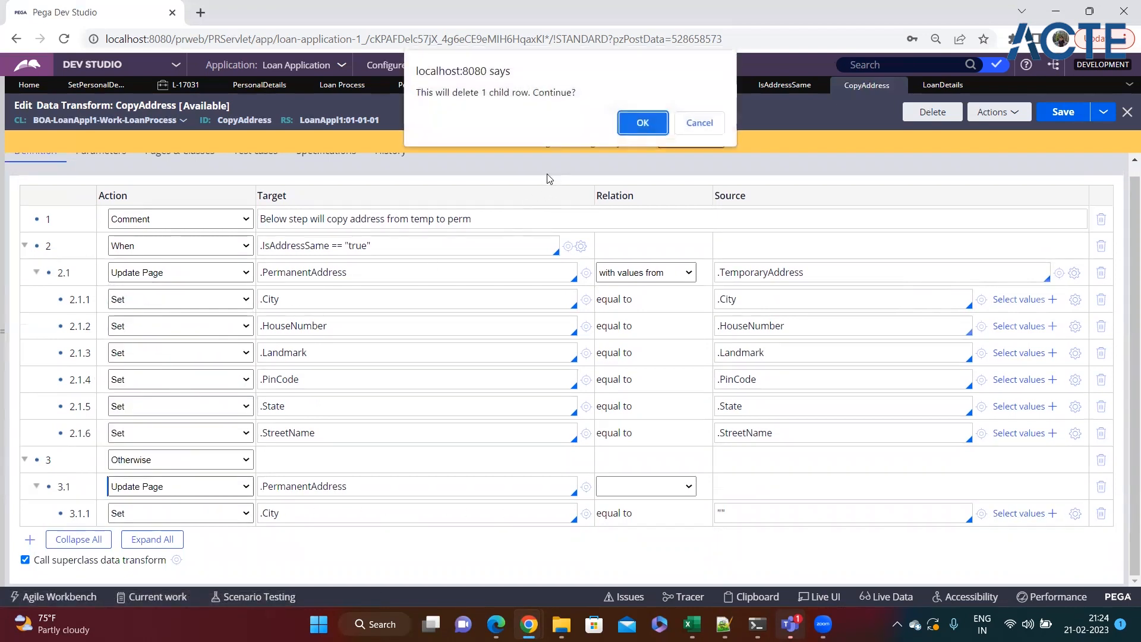
left_click(599, 113)
key("ctrl+s")
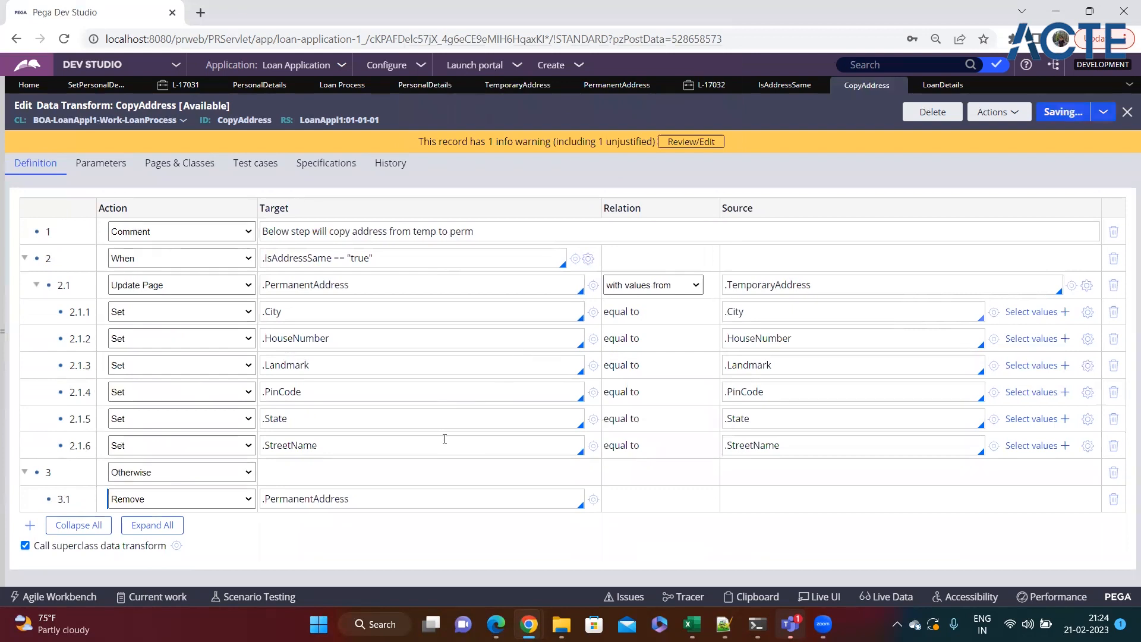
Reload case L-17032, discarding its unsaved changes, and open the Enter Personal Details assignment
left_click(707, 85)
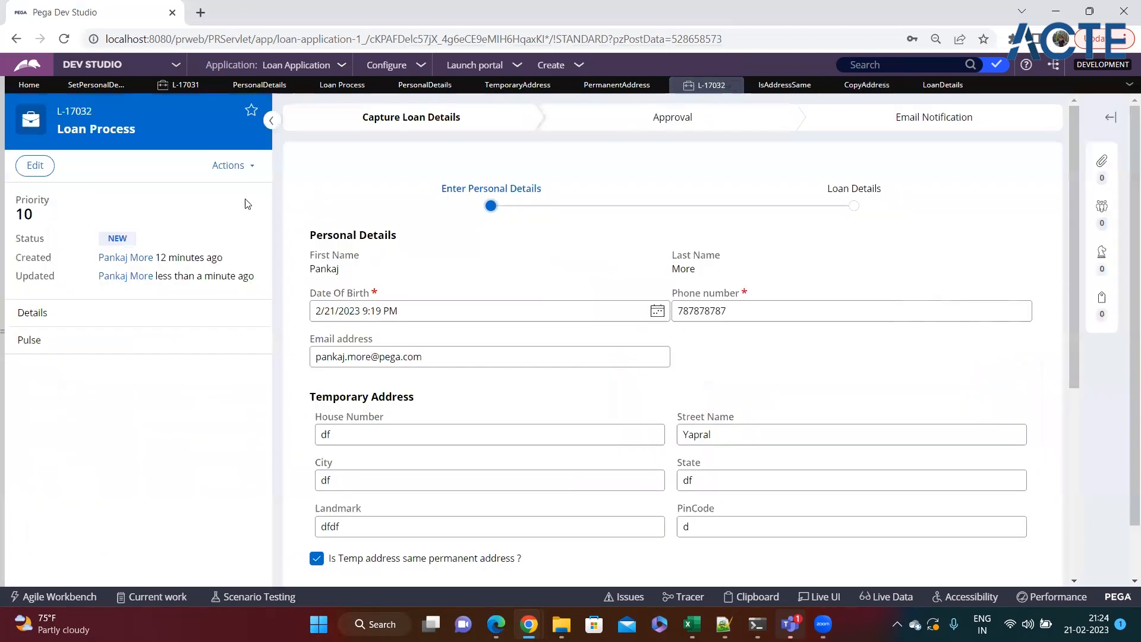
left_click(231, 165)
left_click(171, 297)
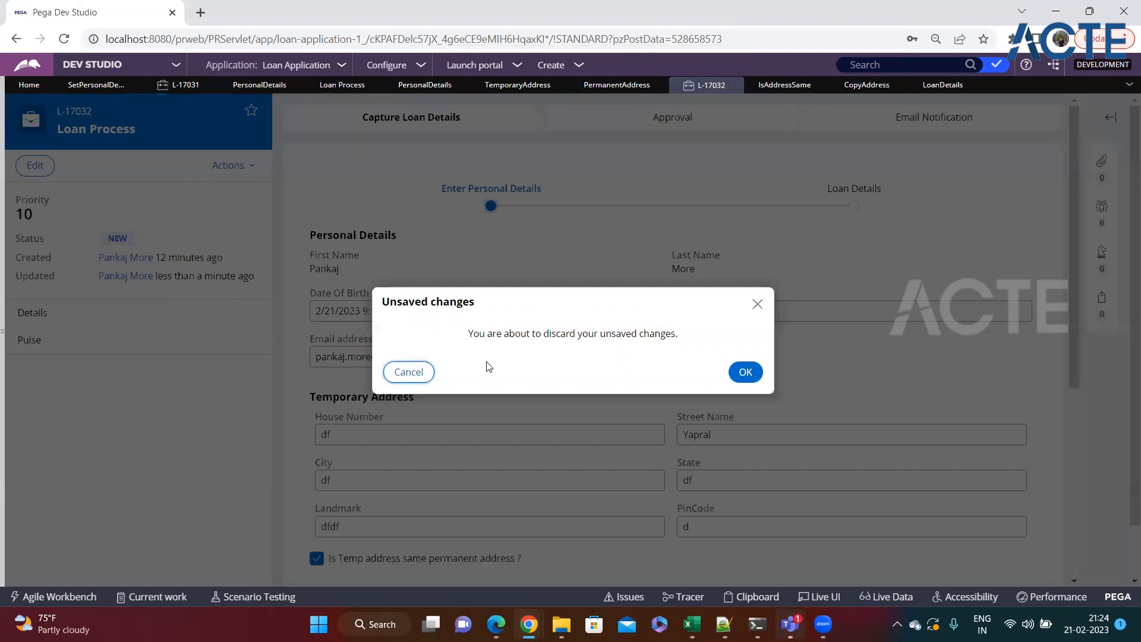
left_click(745, 372)
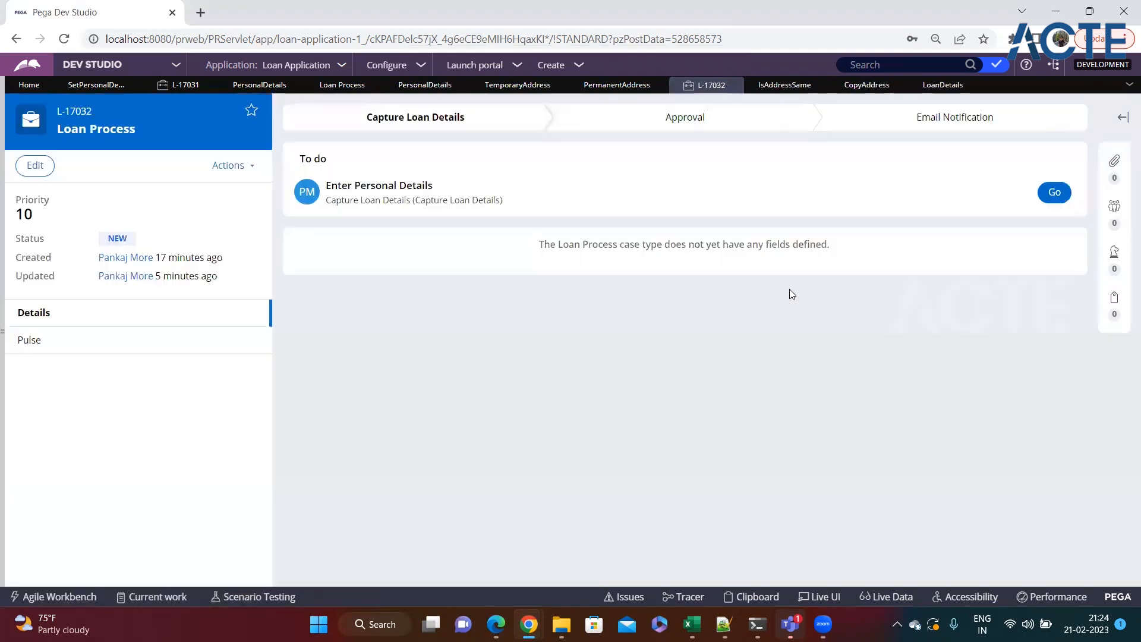
left_click(1058, 195)
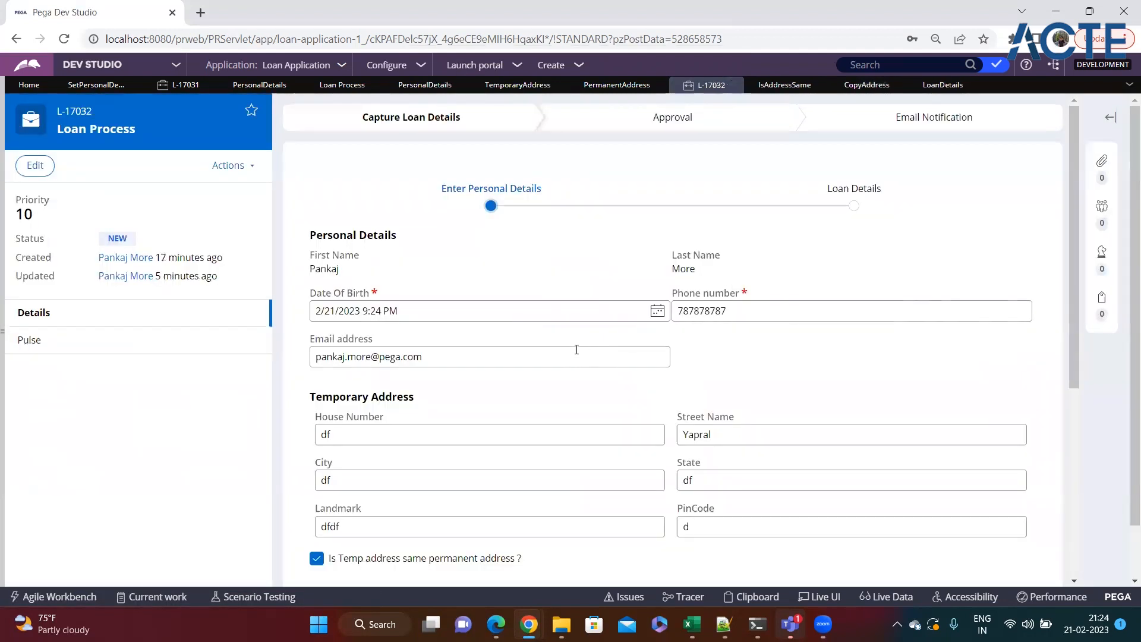
Clear and reselect "Is Temp address same permanent address ?" to test the conditional address copy, checking the Permanent Address fields
scroll(575, 349, "down", 2)
scroll(573, 352, "down", 1)
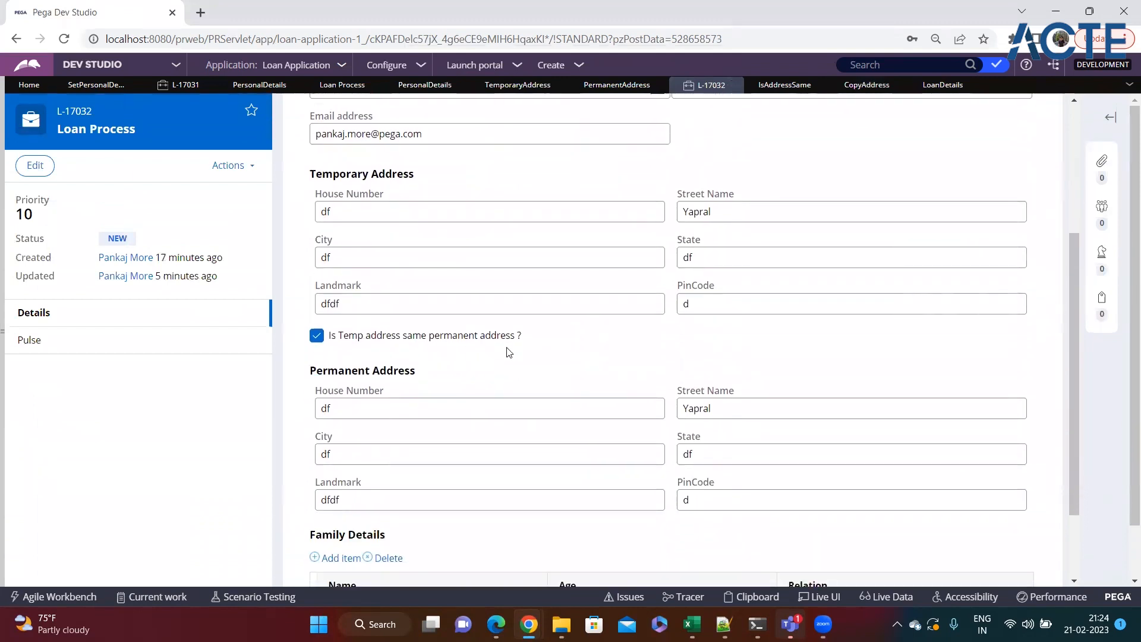
left_click(318, 335)
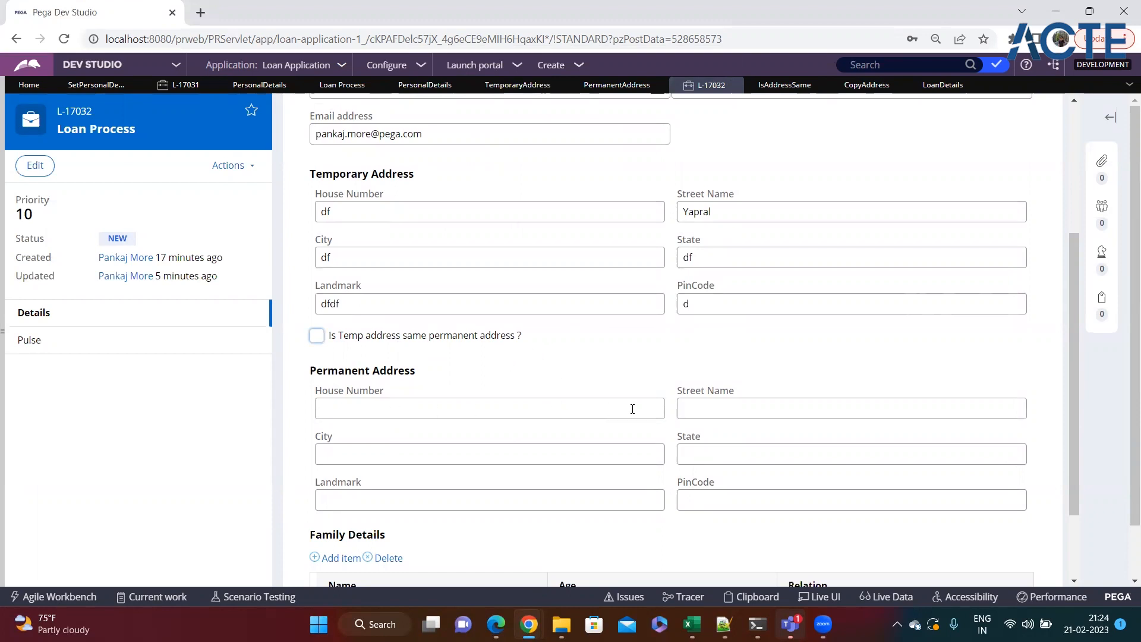
left_click(317, 338)
left_click(343, 410)
left_click(347, 454)
left_click(352, 498)
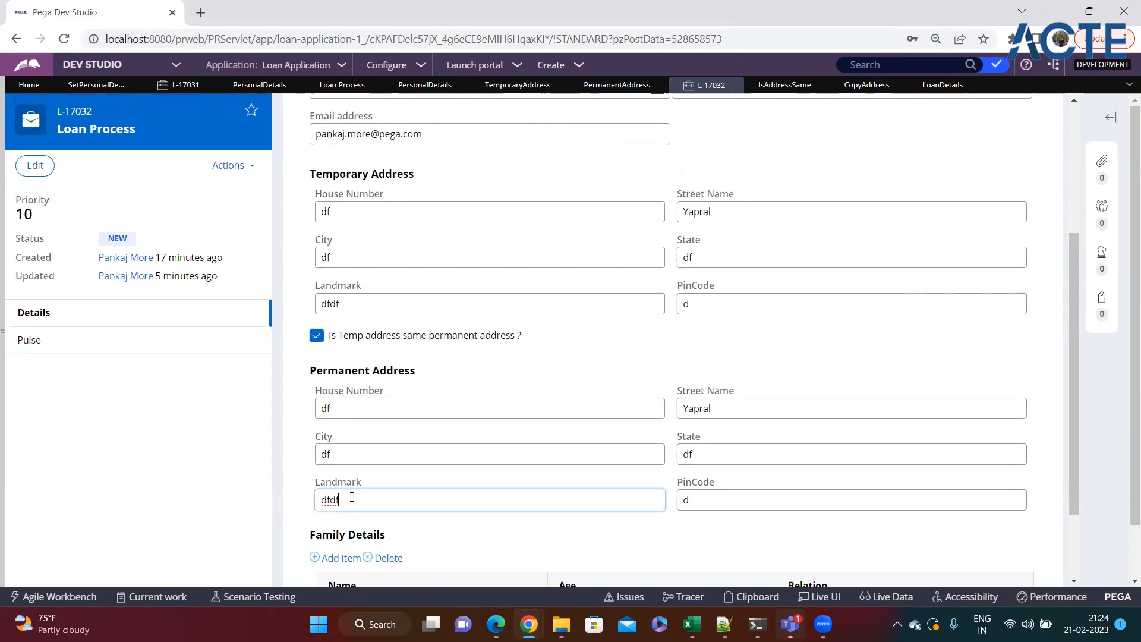
Toggle the same-address checkbox repeatedly, leaving it selected, and compare the Permanent Address fields with the Temporary Address
left_click(319, 337)
left_click(319, 337)
left_click(319, 337)
left_click(319, 337)
left_click(319, 337)
left_click(319, 337)
left_click(348, 405)
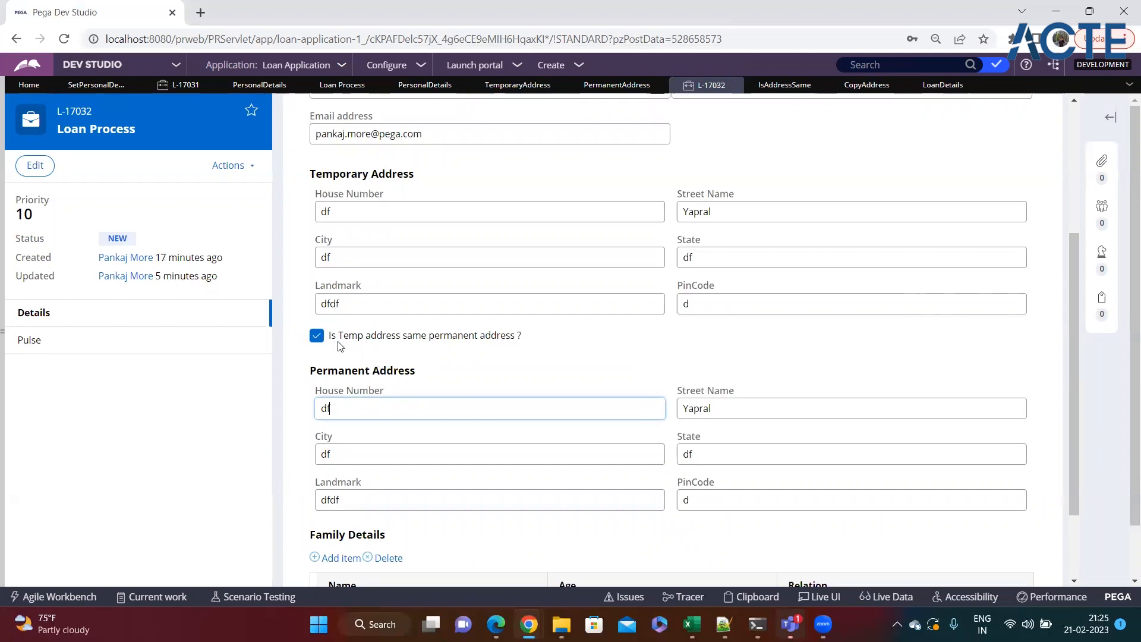
left_click_drag(555, 345, 334, 350)
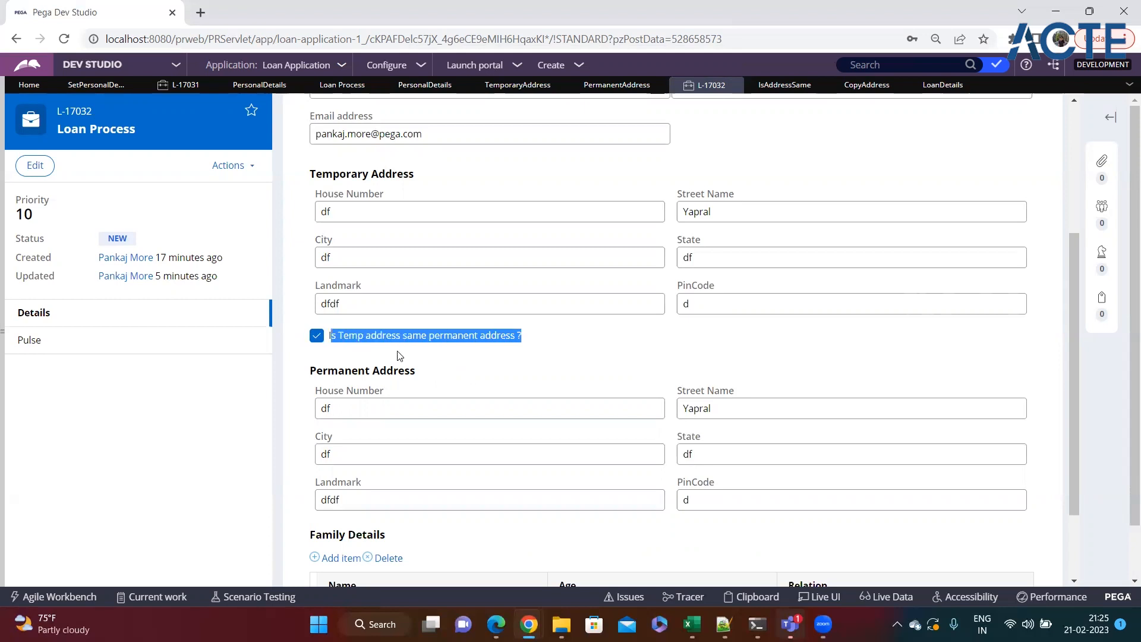
Clear the same-address checkbox and fill Permanent Address with House Number sdfsf, Street Name sdfsf, City sfd, State sdf, Landmark sfd and PinCode sf
left_click(509, 355)
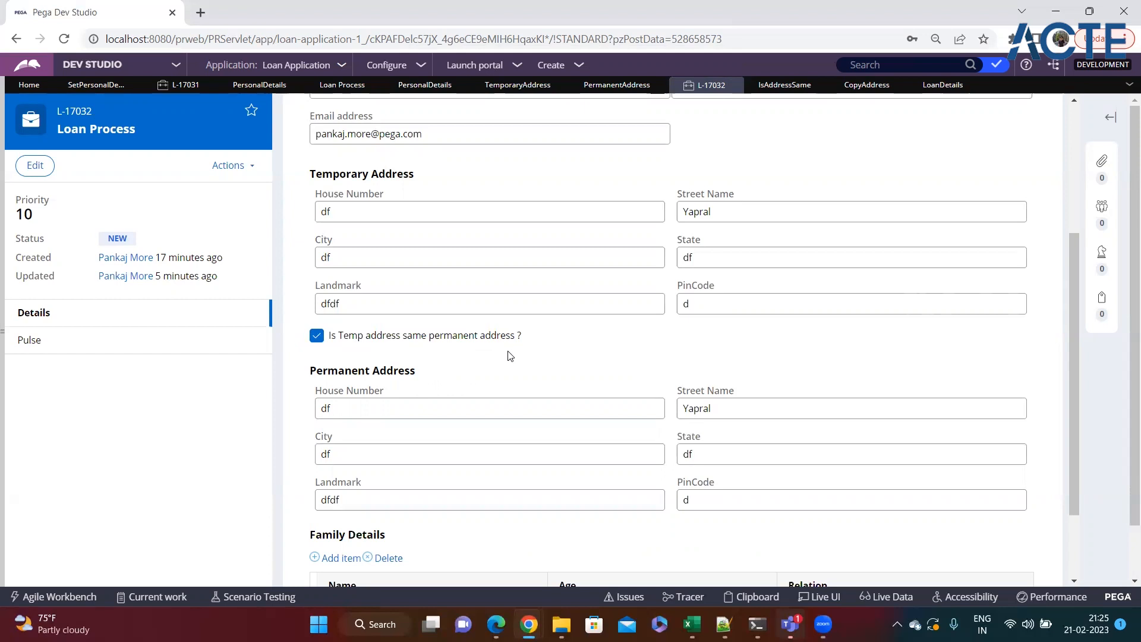
left_click(317, 336)
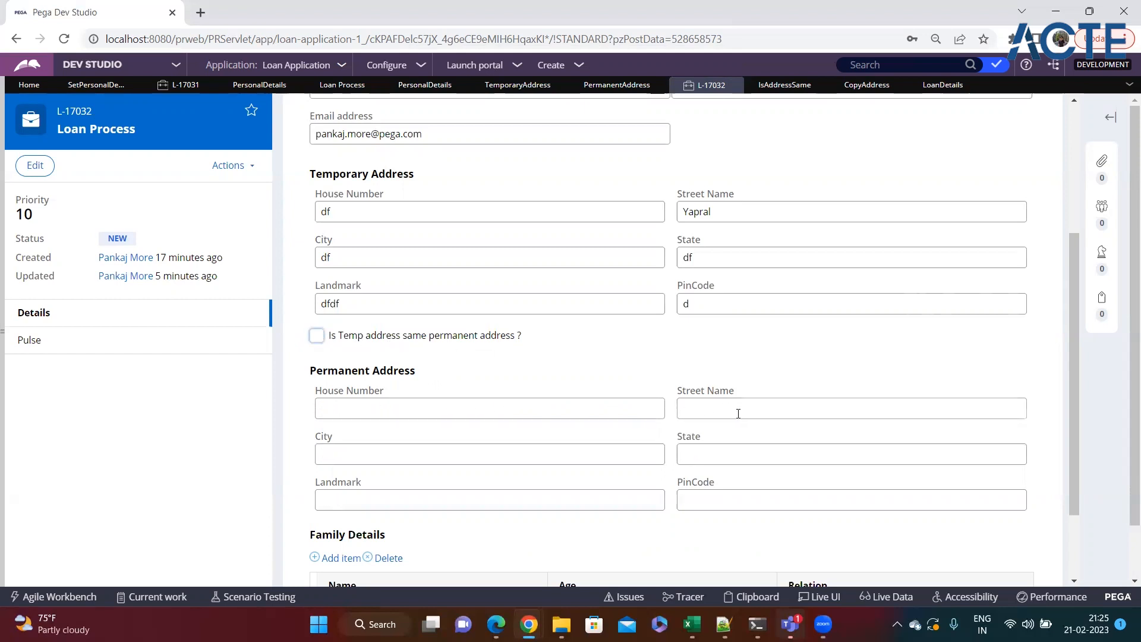
left_click(541, 410)
type("sdfsf")
key("Tab")
type("sdfsf")
key("Tab")
type("sfd")
key("Tab")
type("sdf")
key("Tab")
type("sfd")
key("Tab")
type("sf")
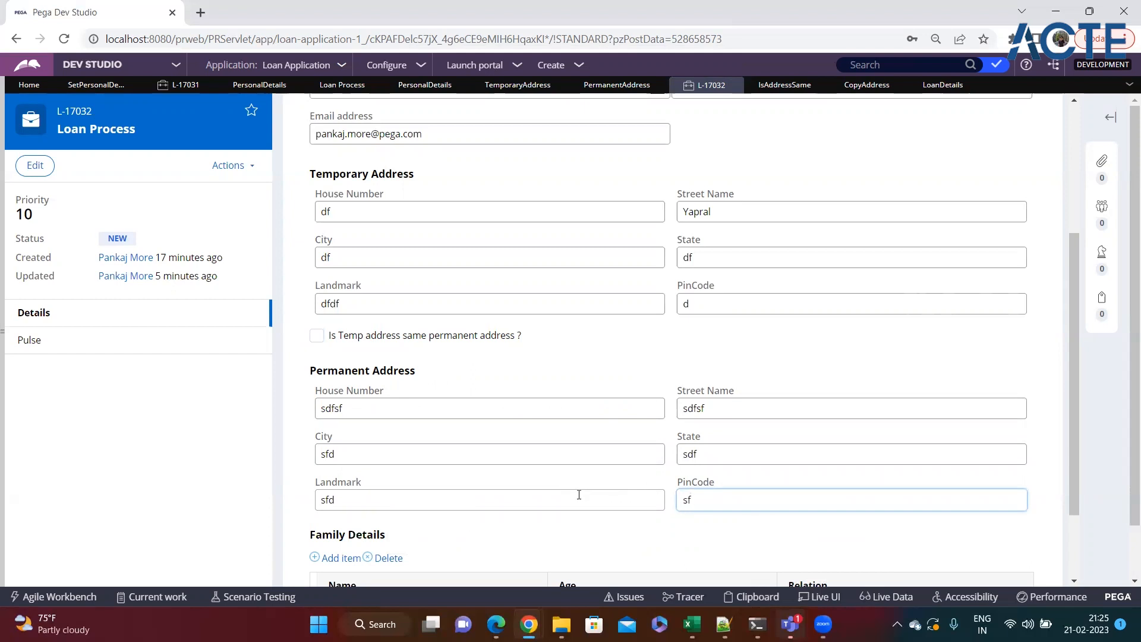
Reselect "Is Temp address same permanent address ?" and compare the Permanent Address fields with the Temporary Address
left_click(380, 409)
left_click(369, 452)
left_click(369, 498)
left_click(761, 411)
left_click(747, 455)
left_click(736, 486)
left_click(316, 337)
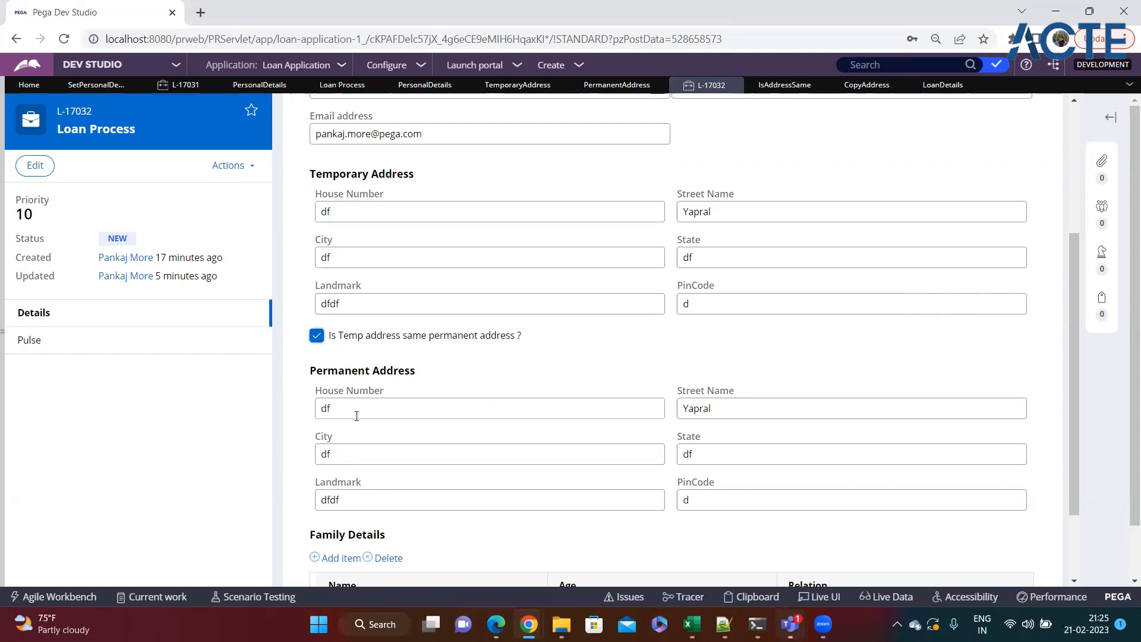
left_click(362, 215)
double_click(312, 217)
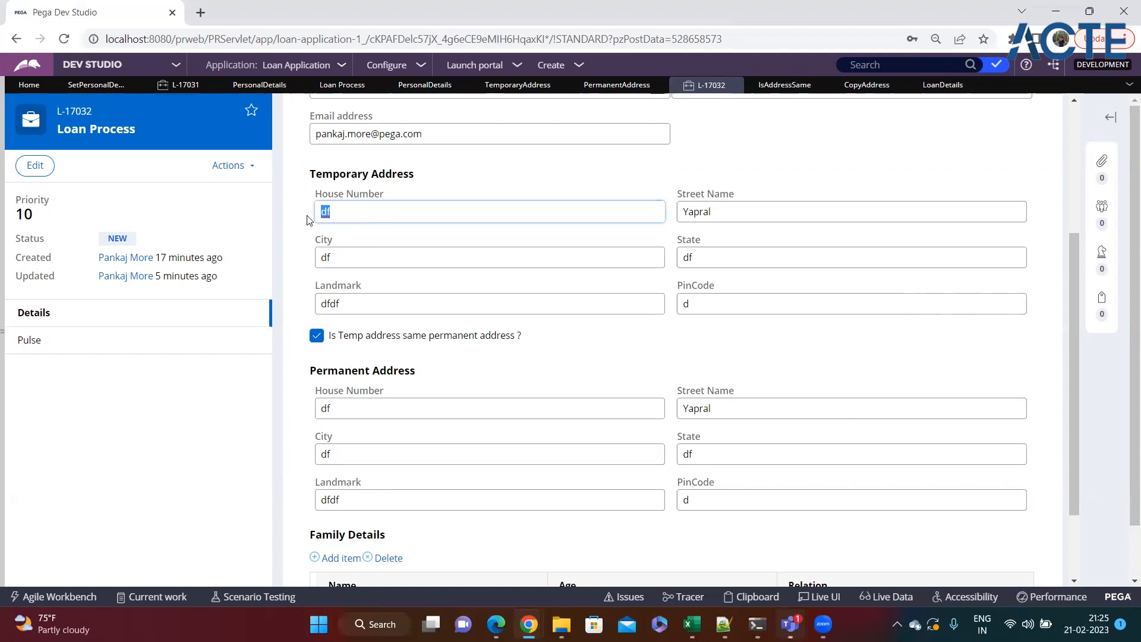
left_click(346, 212)
left_click_drag(313, 173, 442, 178)
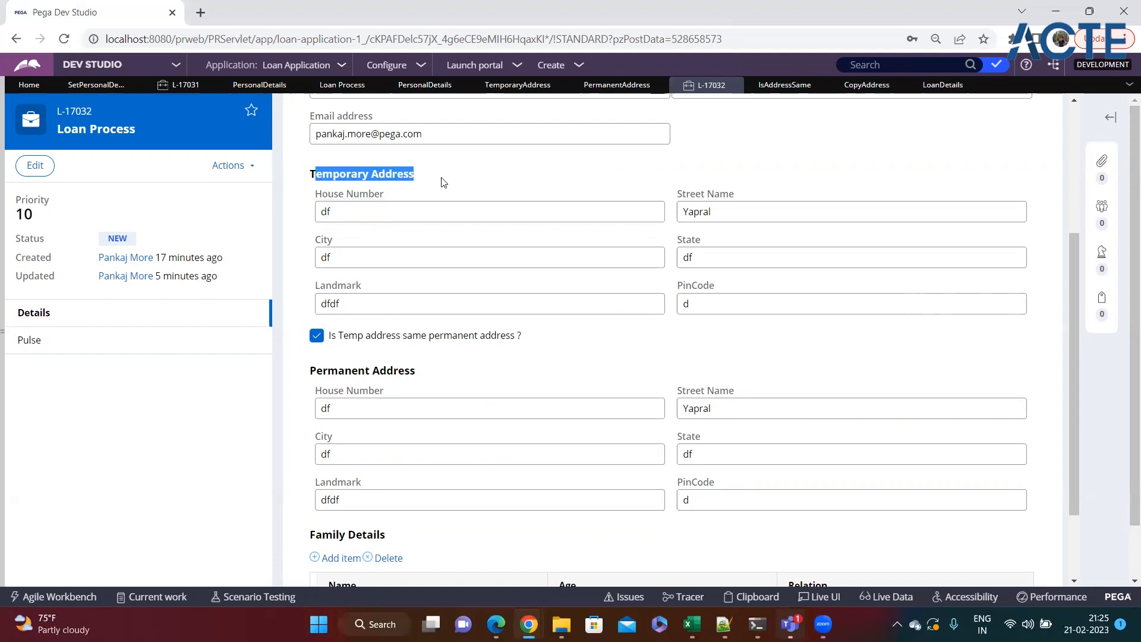
left_click(399, 224)
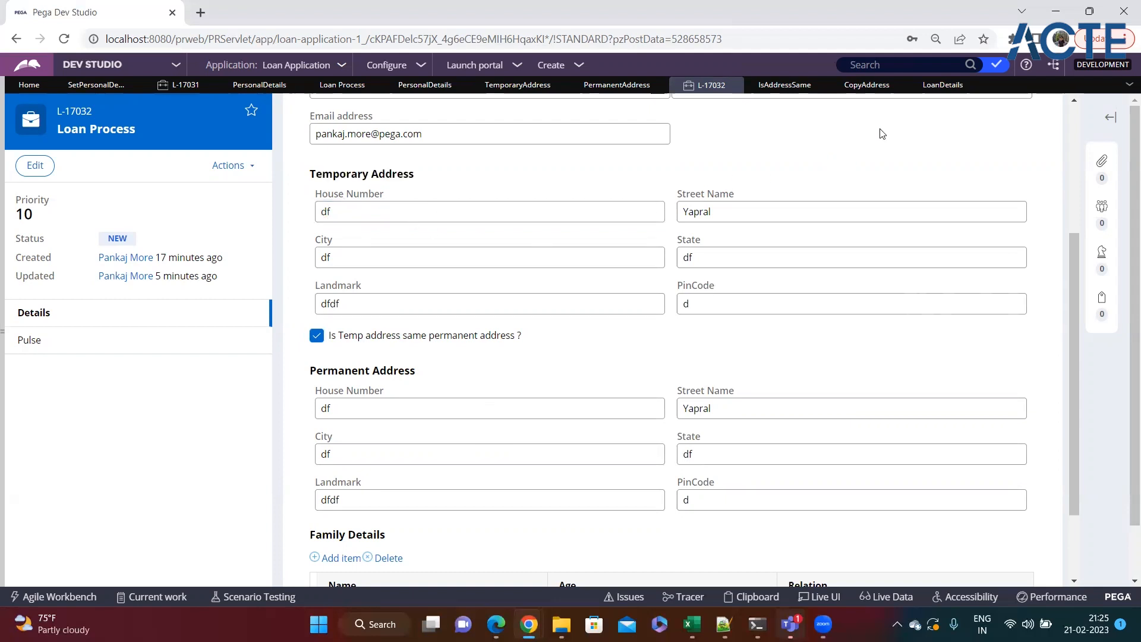
Review the CopyAddress data transform rows and the action types available for step 2
left_click(864, 88)
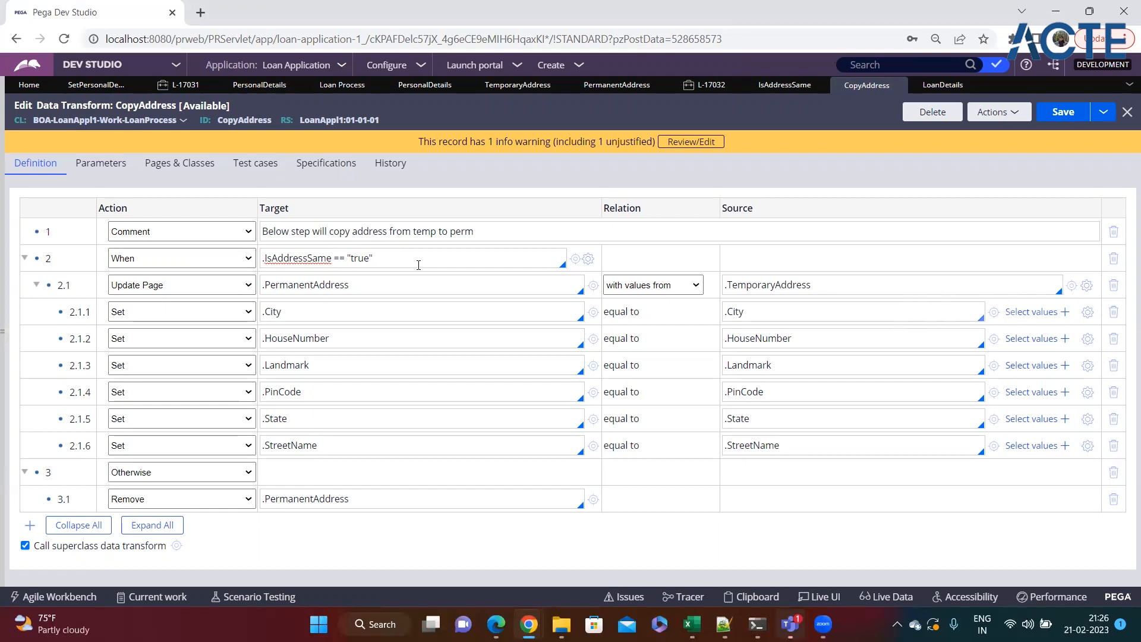
left_click(204, 258)
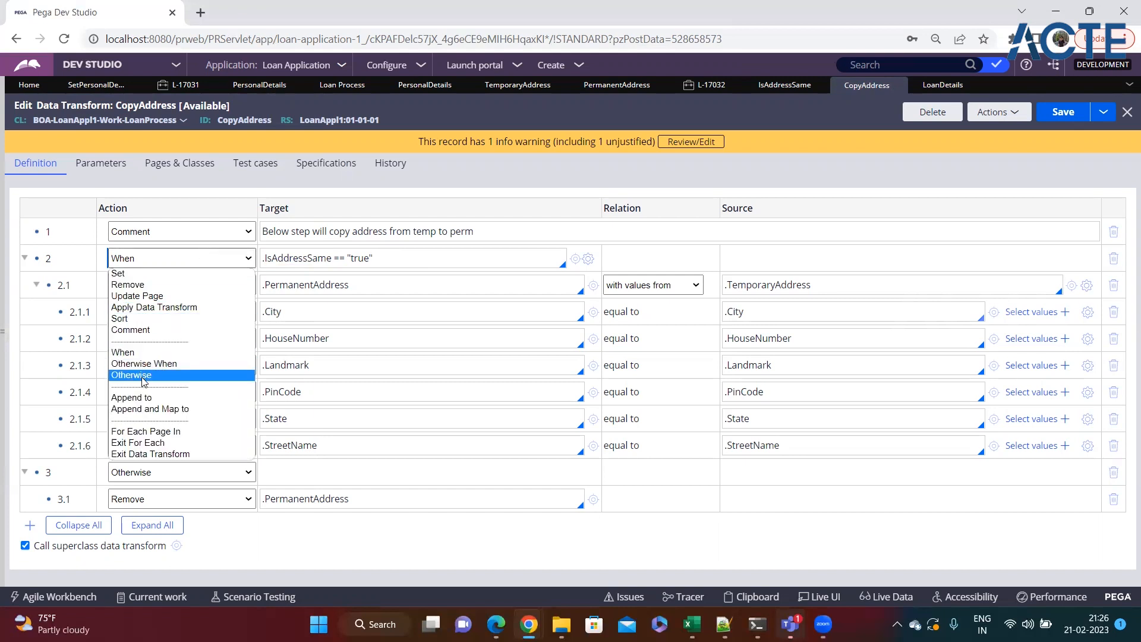
left_click(374, 345)
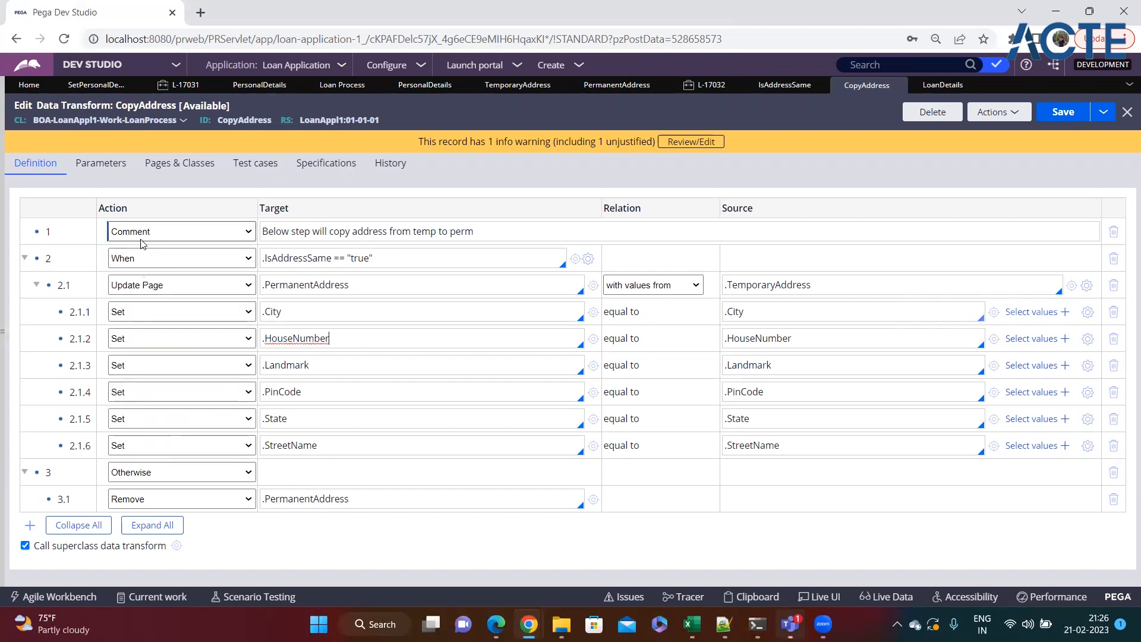
left_click(479, 237)
Disable step 2, the When condition on .IsAddressSame, and enable it again
right_click(37, 257)
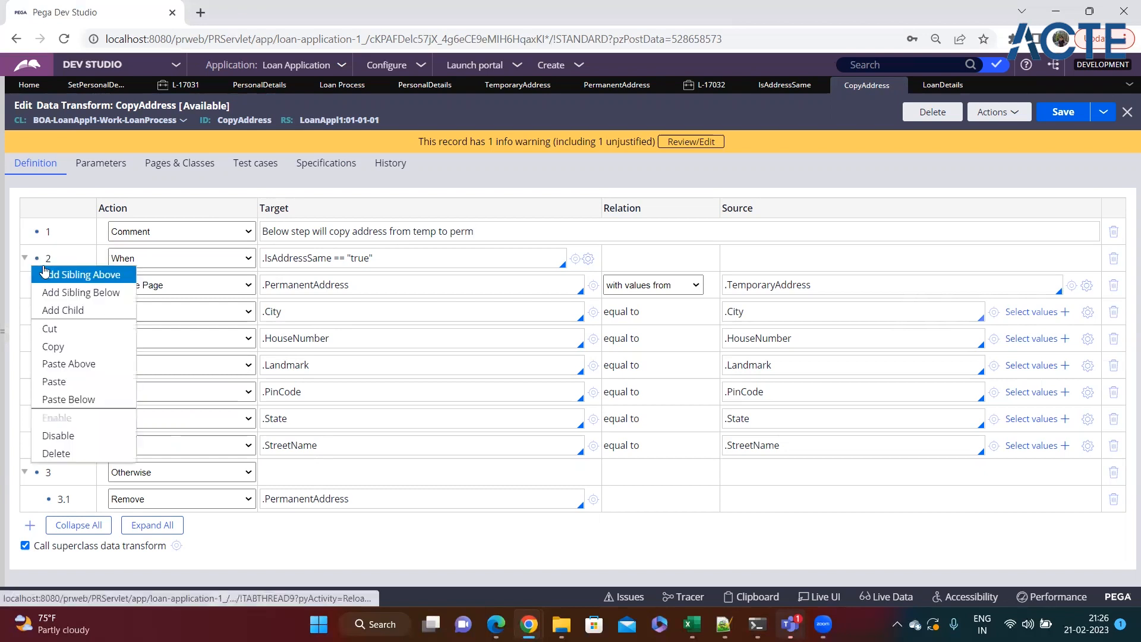
left_click(58, 435)
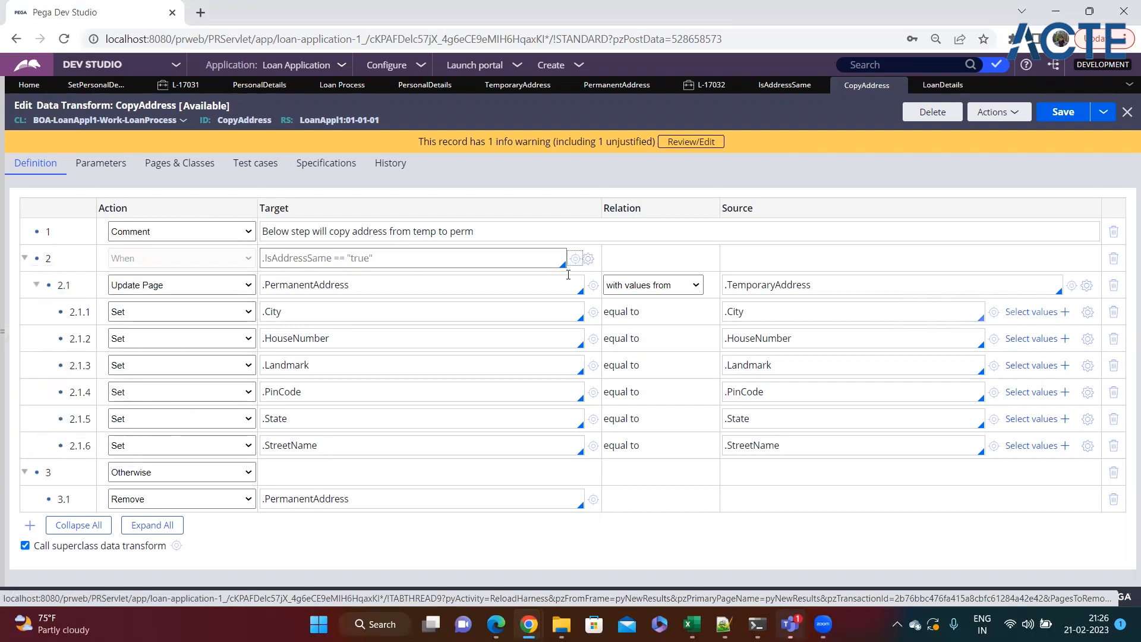
right_click(36, 259)
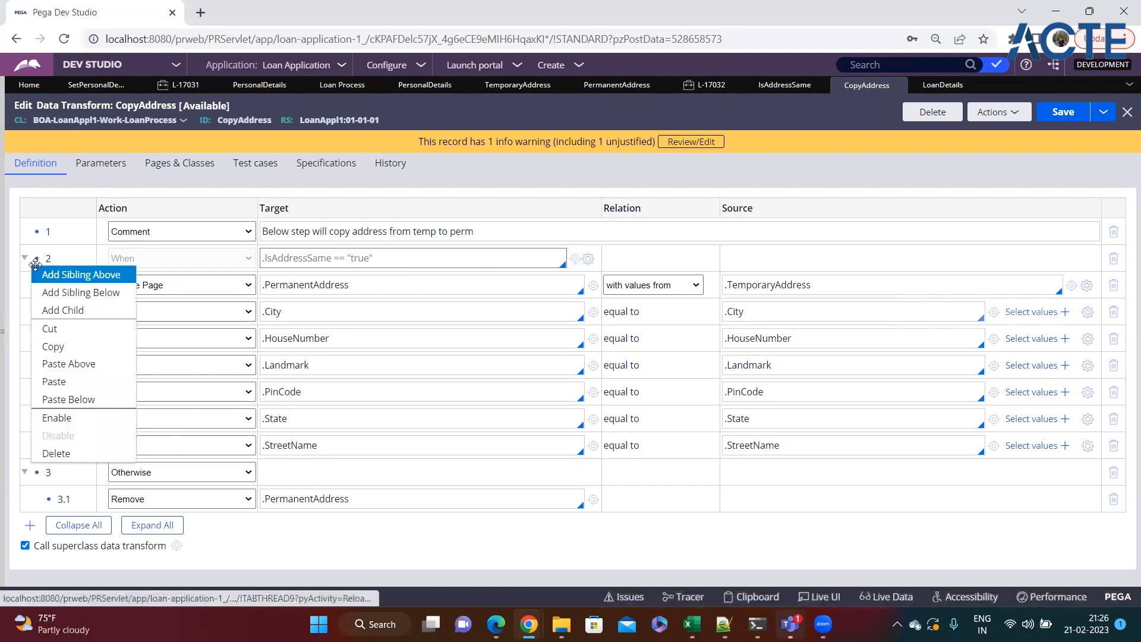
left_click(71, 422)
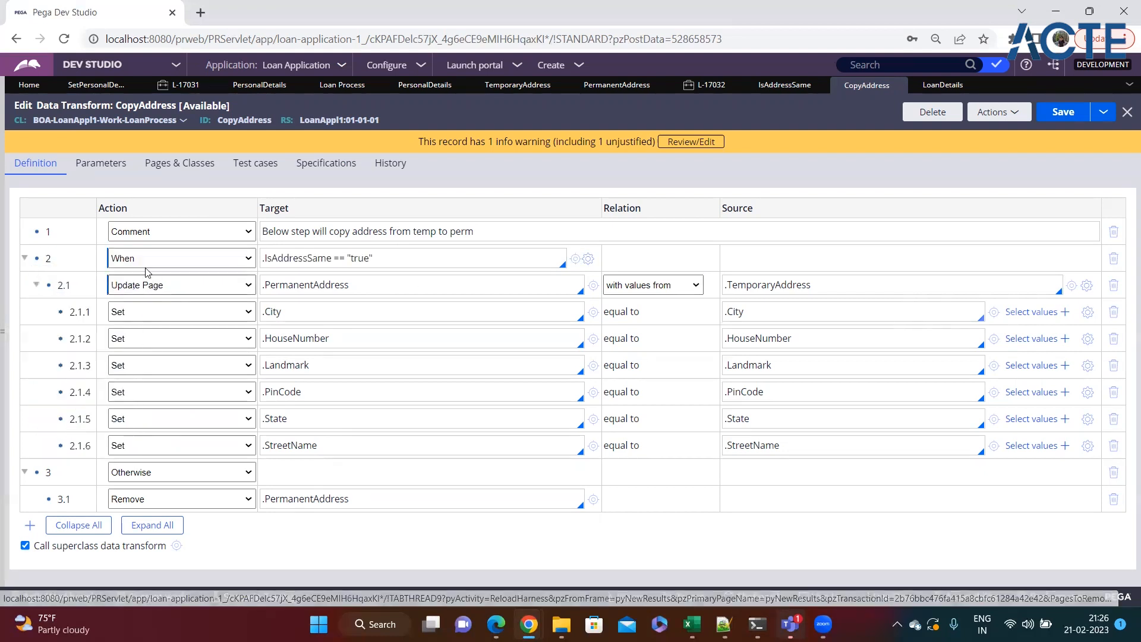
left_click_drag(450, 237, 515, 237)
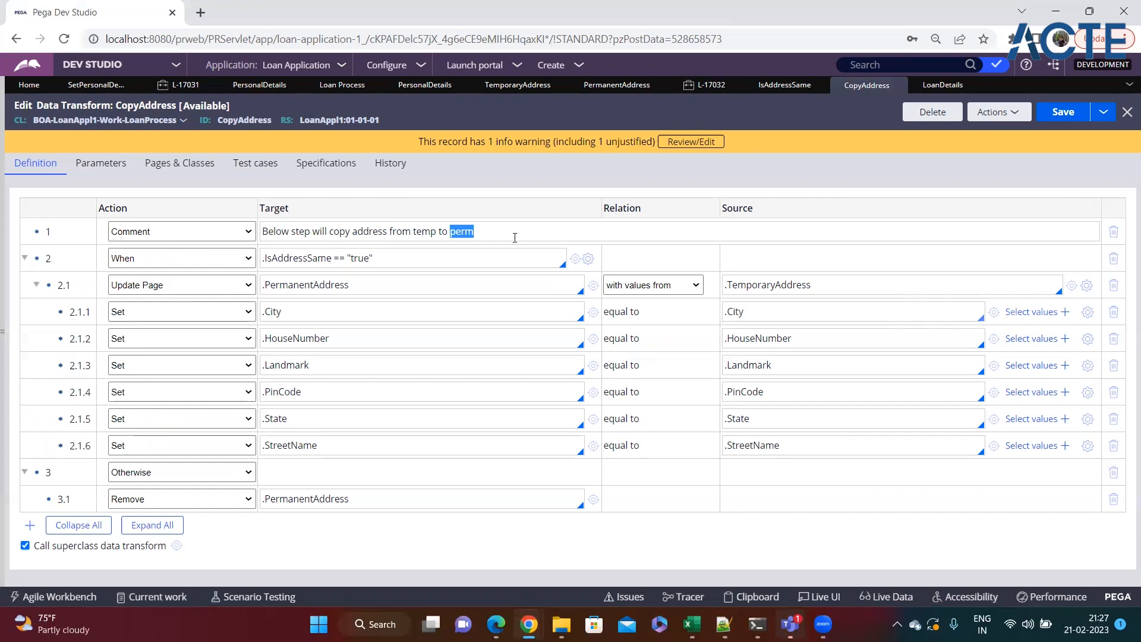
triple_click(515, 238)
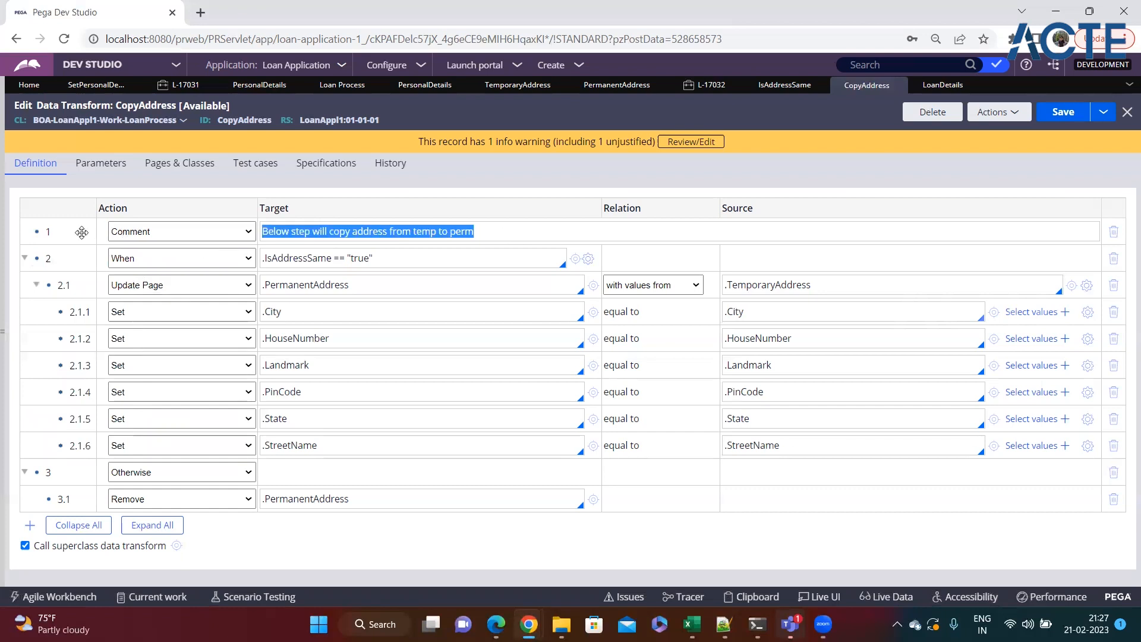
left_click(516, 230)
left_click(146, 314)
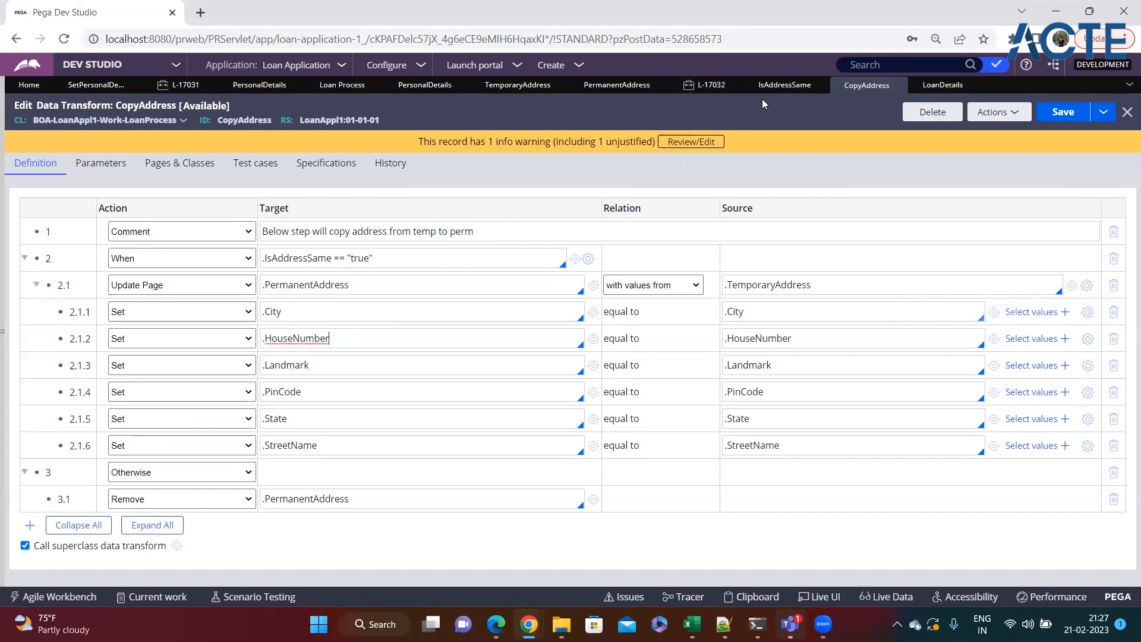
left_click(801, 95)
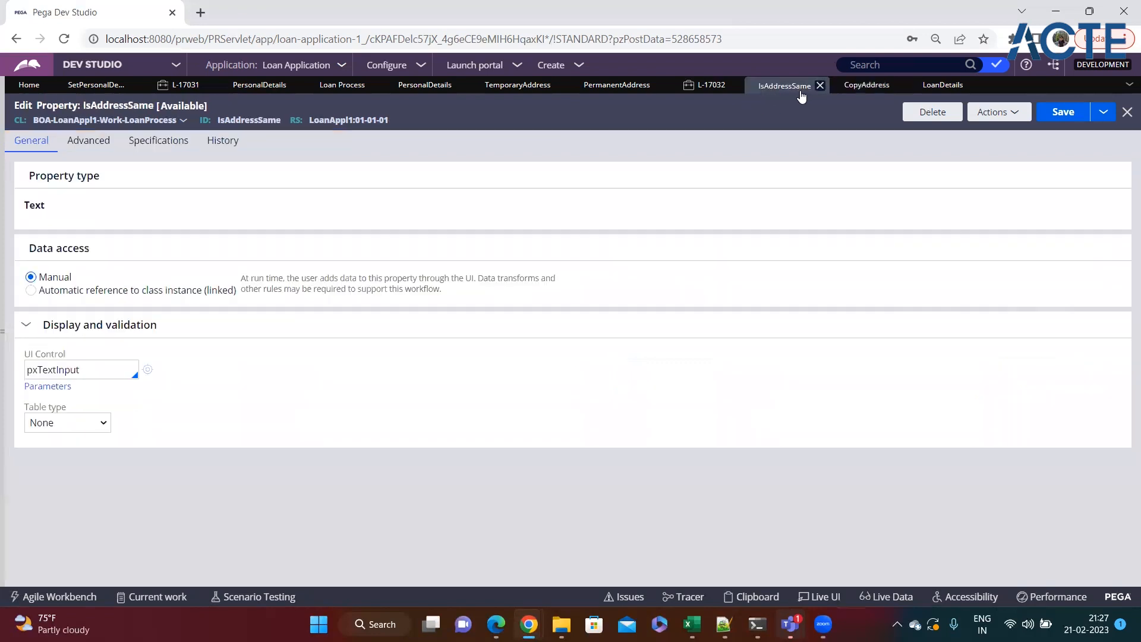
From case L-17032, use Live UI to locate the Permanent Address House Number field and open its cell properties in the PersonalDetails section
left_click(710, 87)
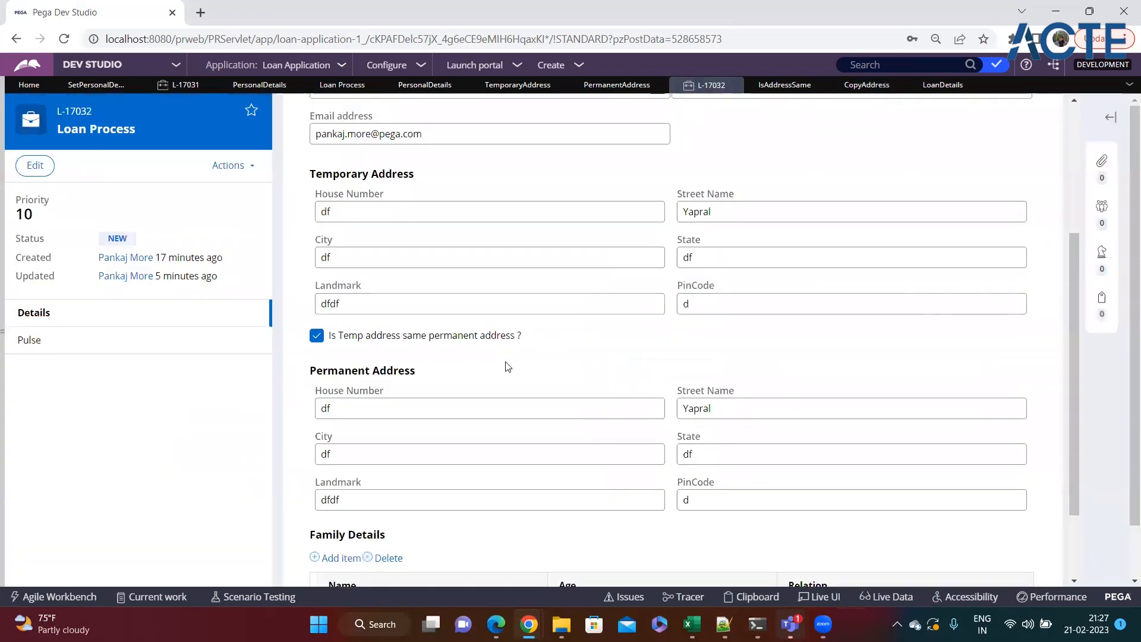
double_click(325, 408)
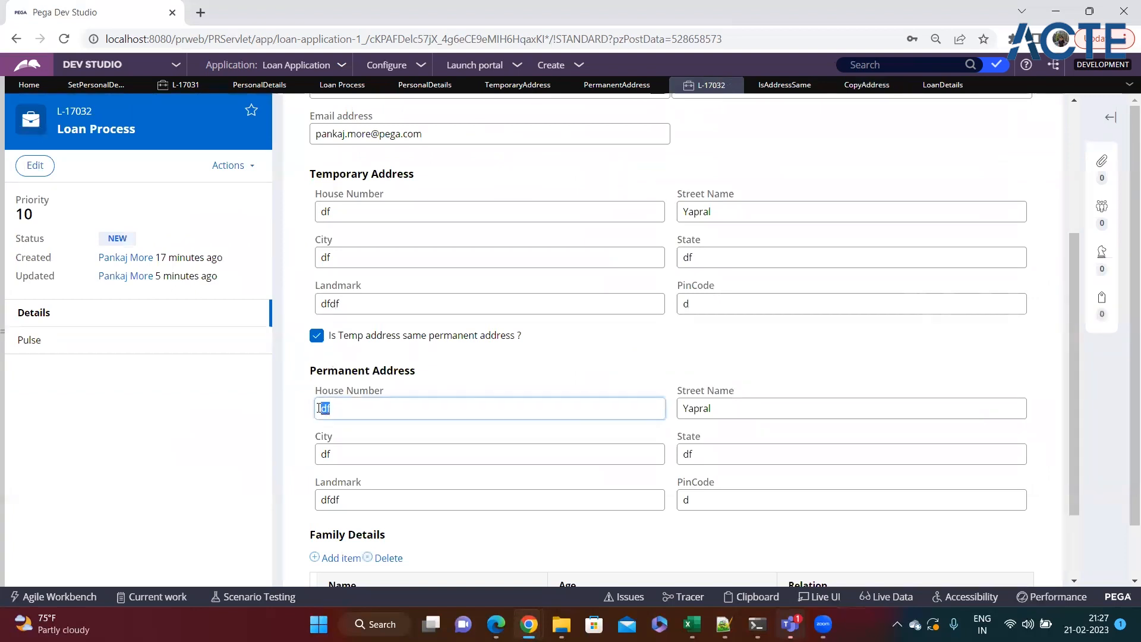
double_click(756, 410)
left_click(451, 404)
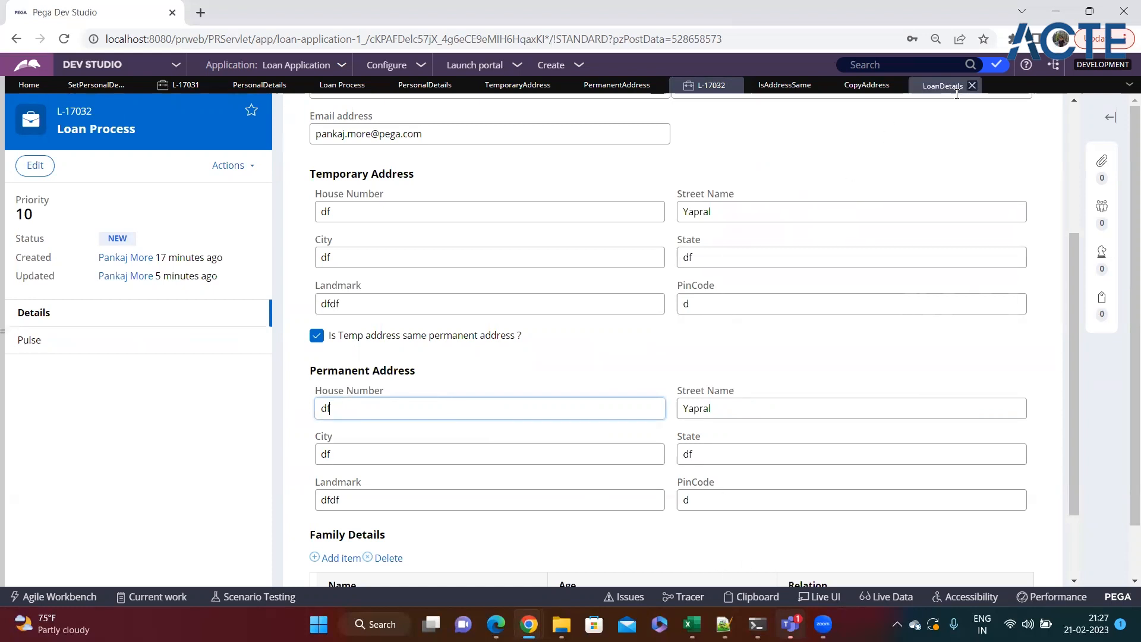
left_click(819, 597)
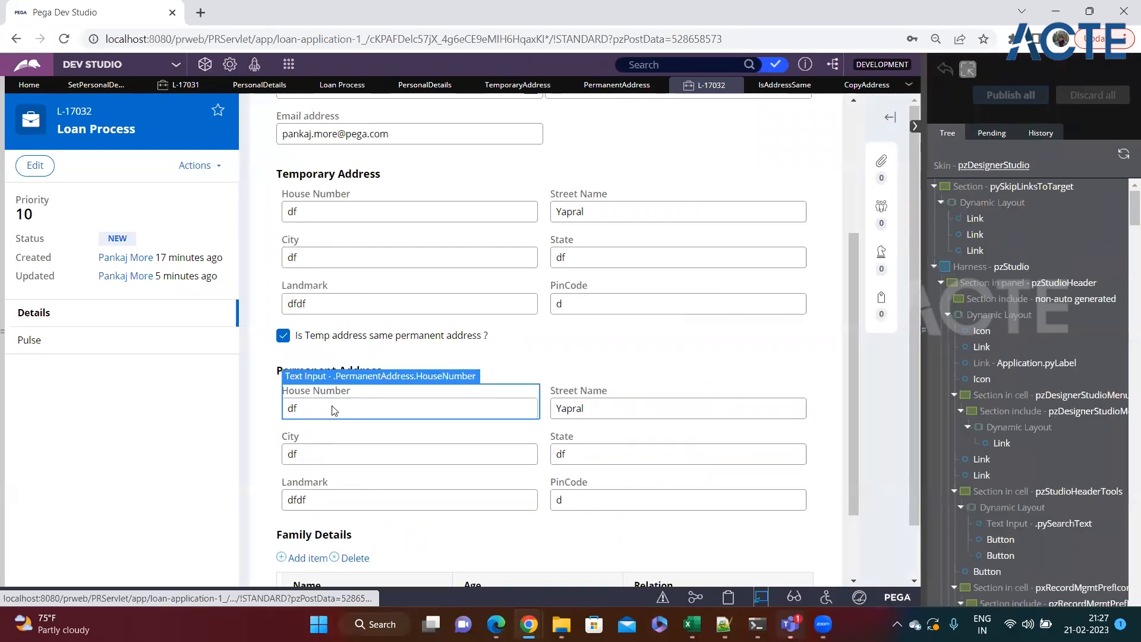
left_click(344, 413)
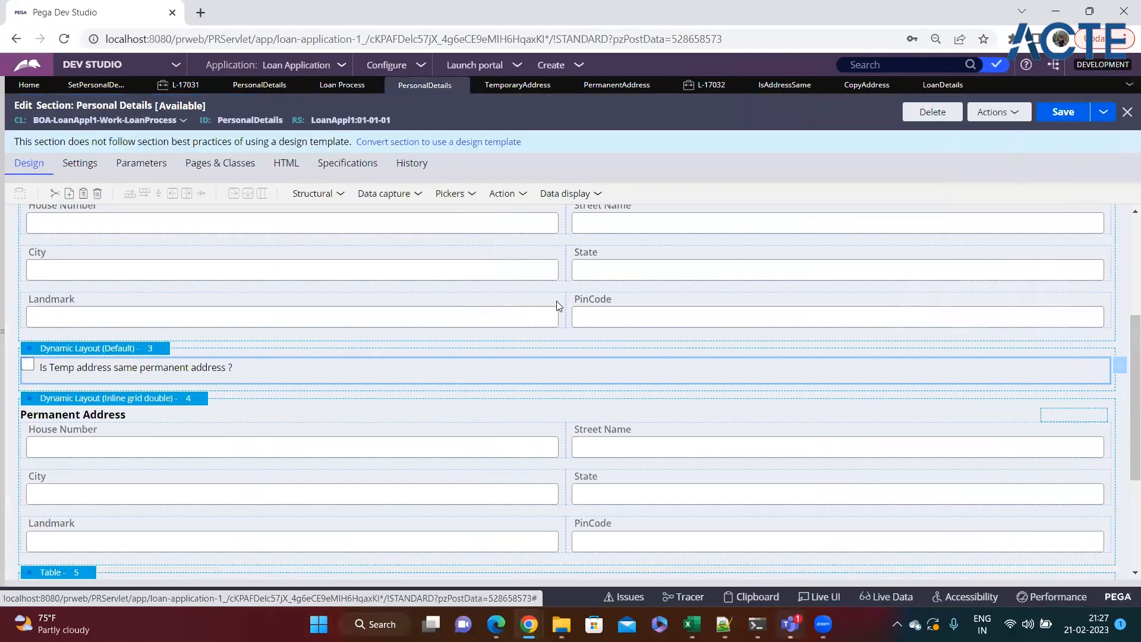
scroll(214, 434, "down", 1)
left_click(324, 365)
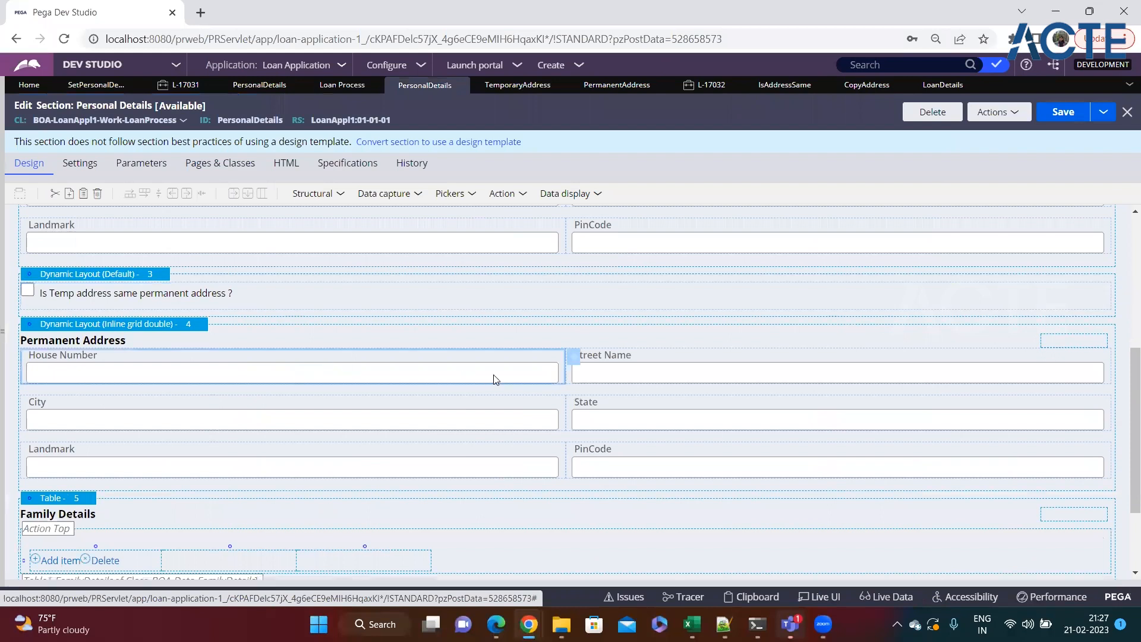
left_click(574, 360)
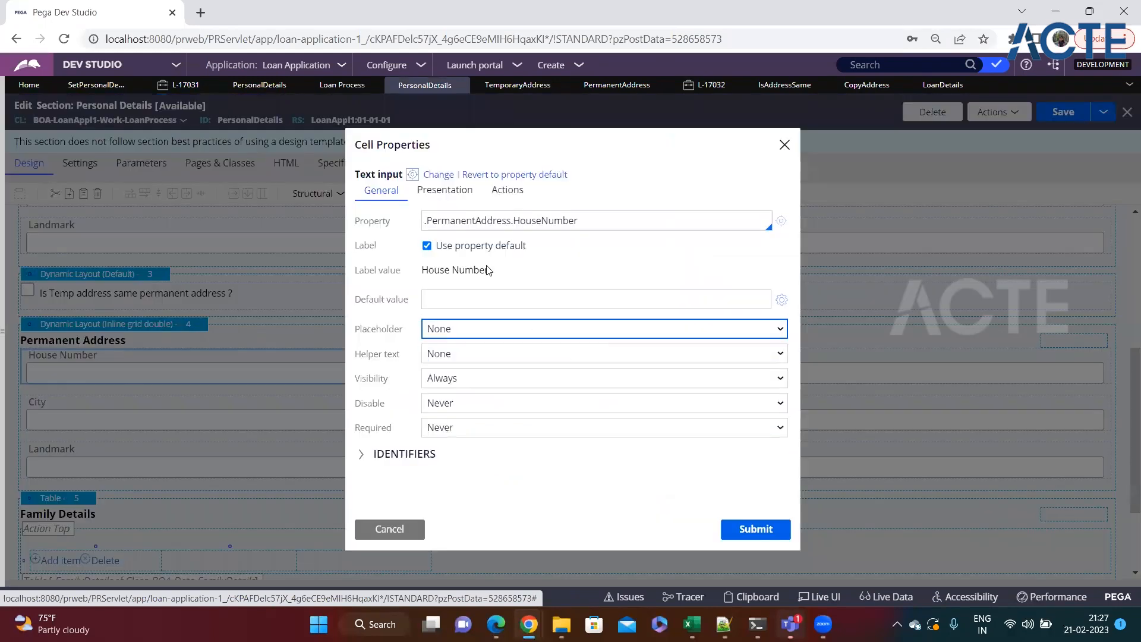
Set the House Number cell's presentation edit options to Read-only (expression)
left_click(442, 192)
left_click(450, 220)
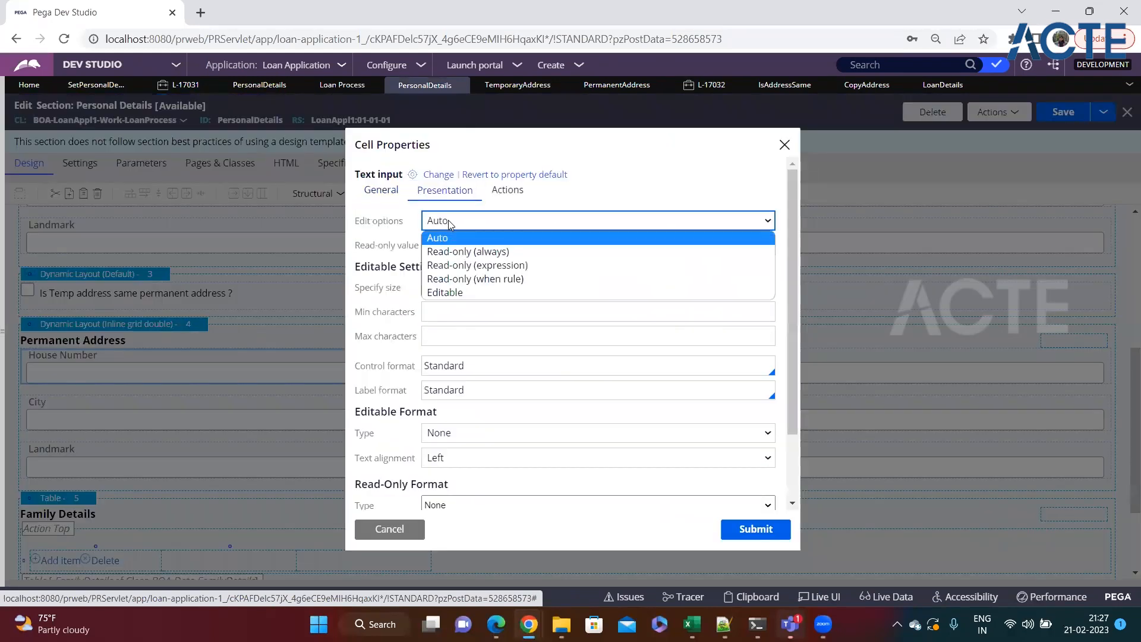
left_click(457, 266)
left_click(456, 249)
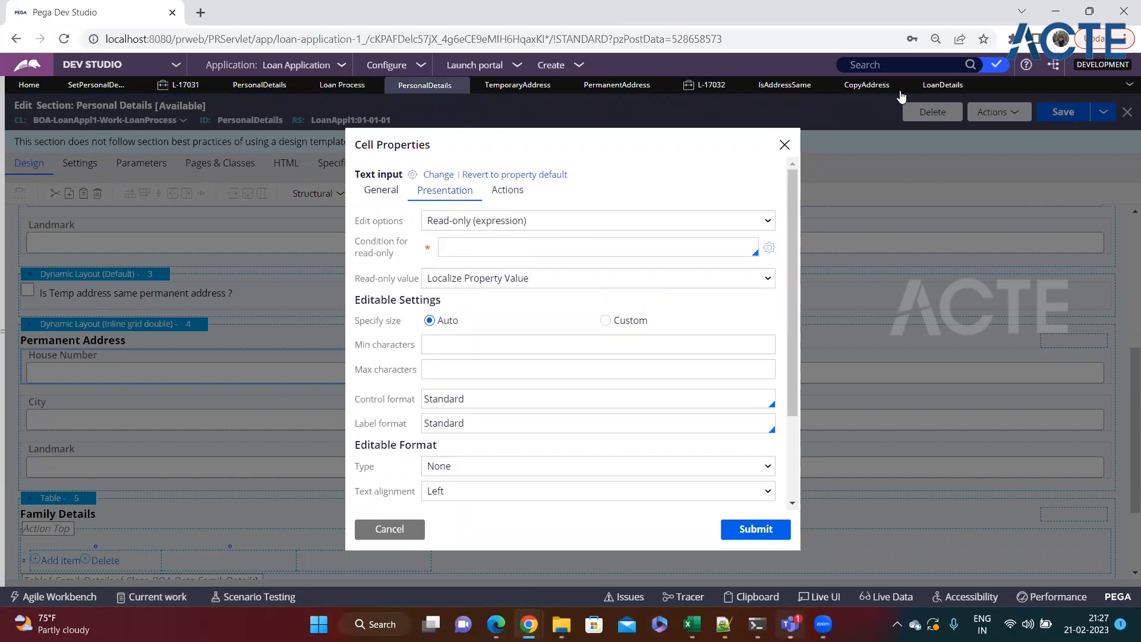
Copy the .IsAddressSame == "true" condition from CopyAddress step 2 into the House Number cell's read-only condition and submit the cell properties
left_click(866, 89)
left_click(402, 263)
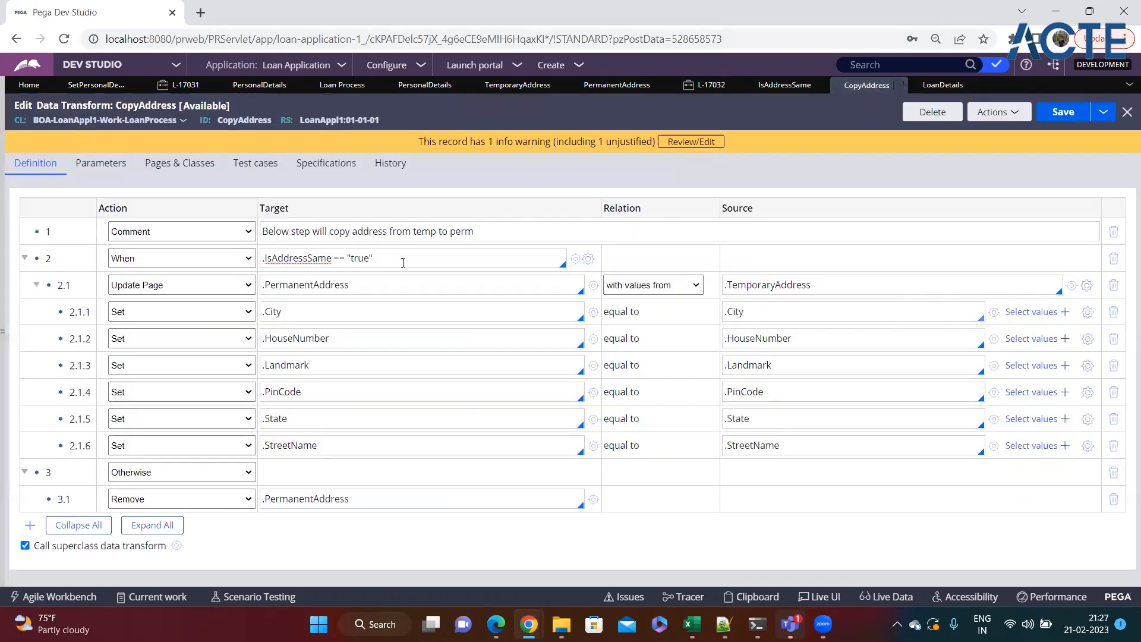
triple_click(402, 262)
key("ctrl+c")
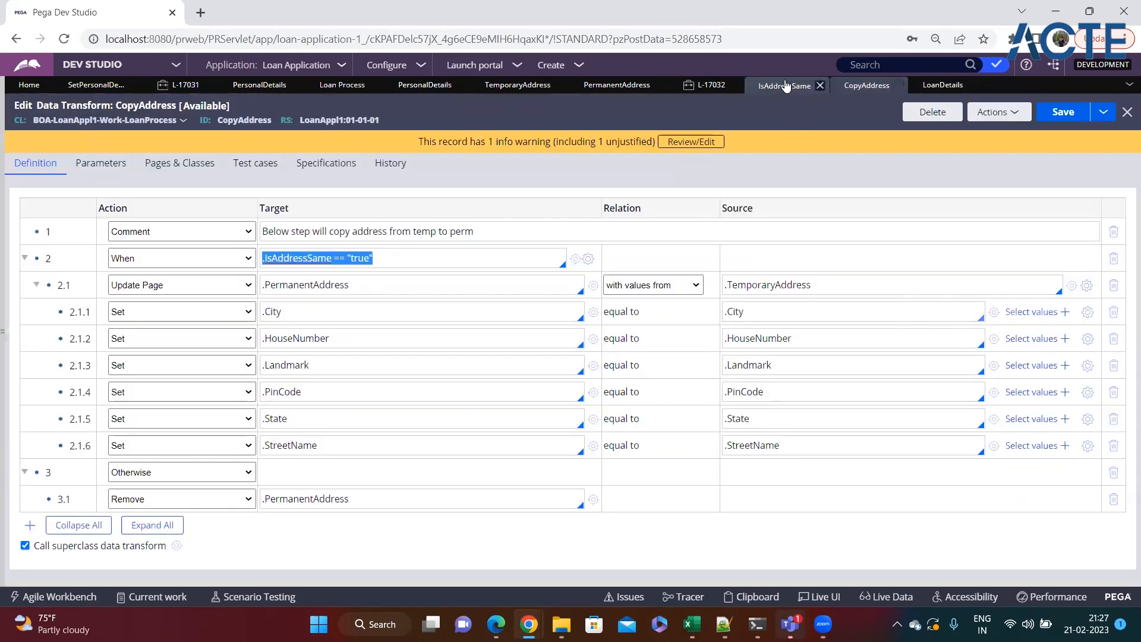
left_click(923, 85)
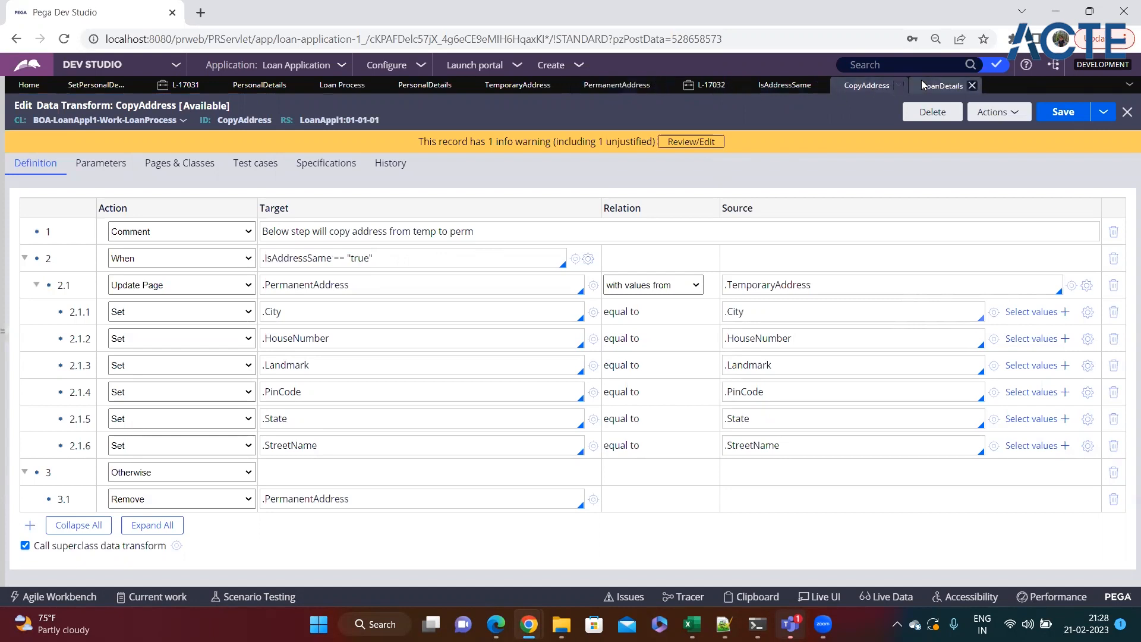
left_click(600, 86)
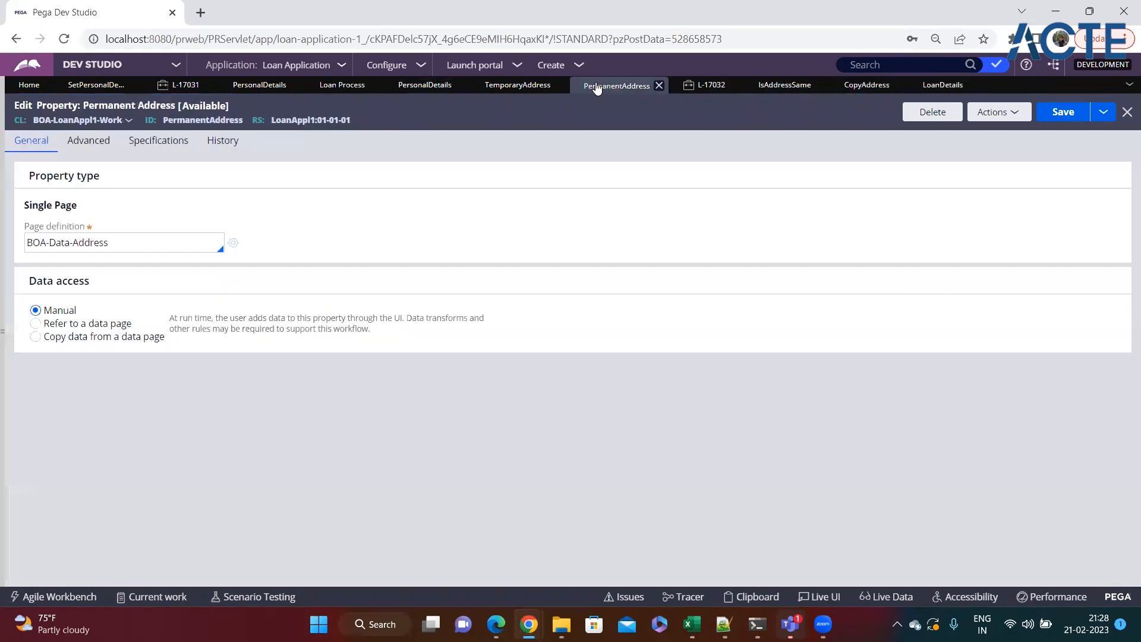
left_click(518, 85)
left_click(423, 85)
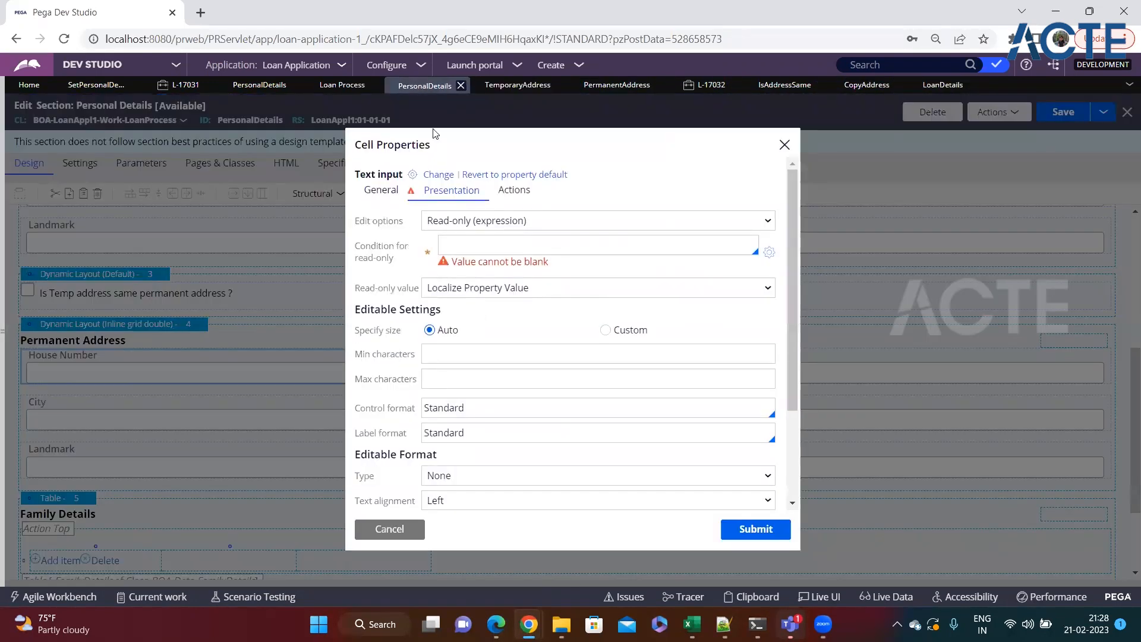
left_click(468, 245)
key("ctrl+v")
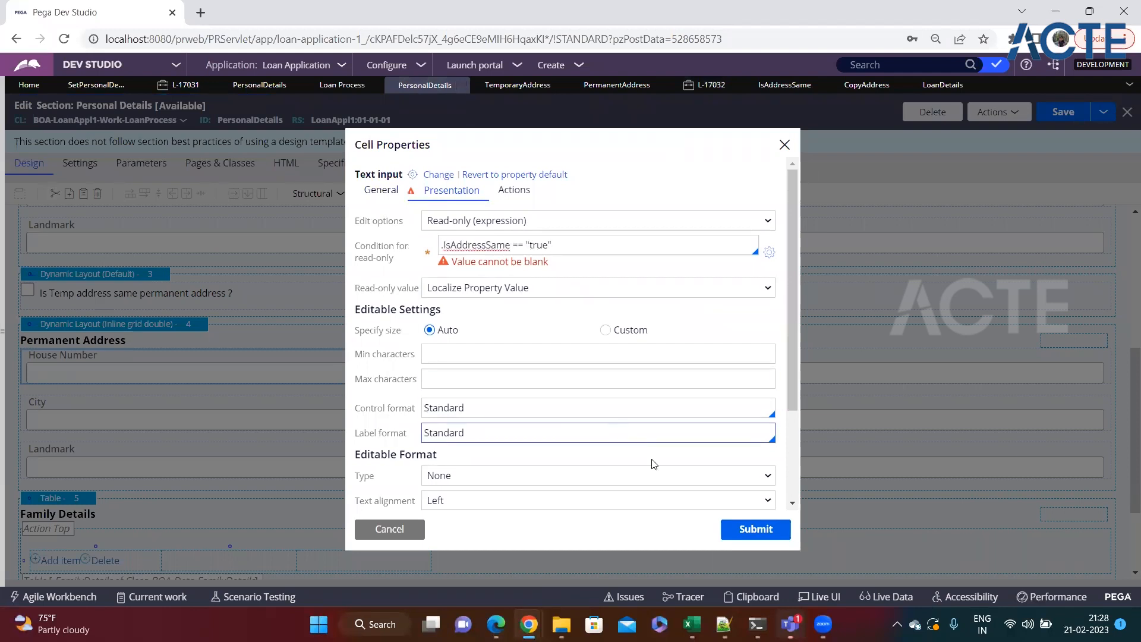
left_click(494, 357)
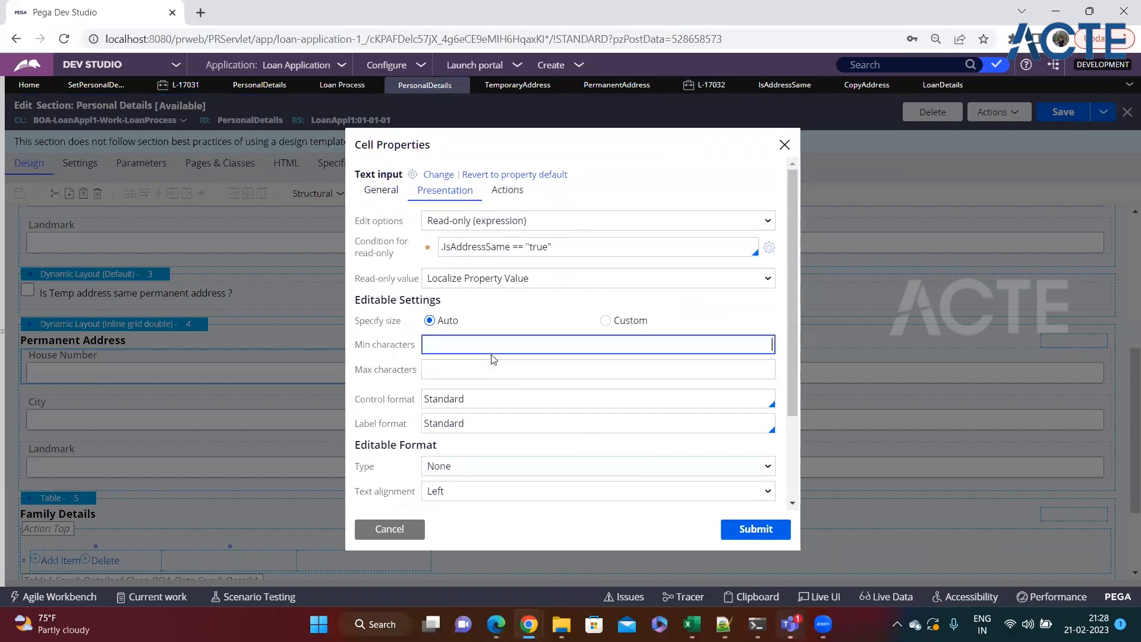
left_click(755, 529)
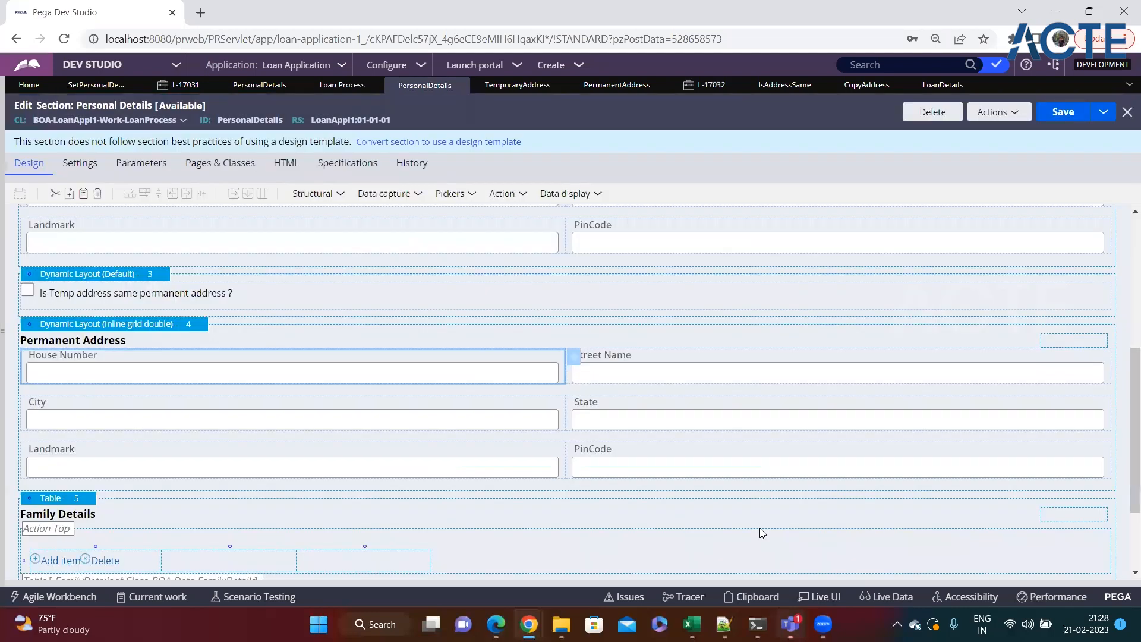
Save the Personal Details section and make the permanent Street Name read-only by expression when .IsAddressSame == "true"
key("ctrl+s")
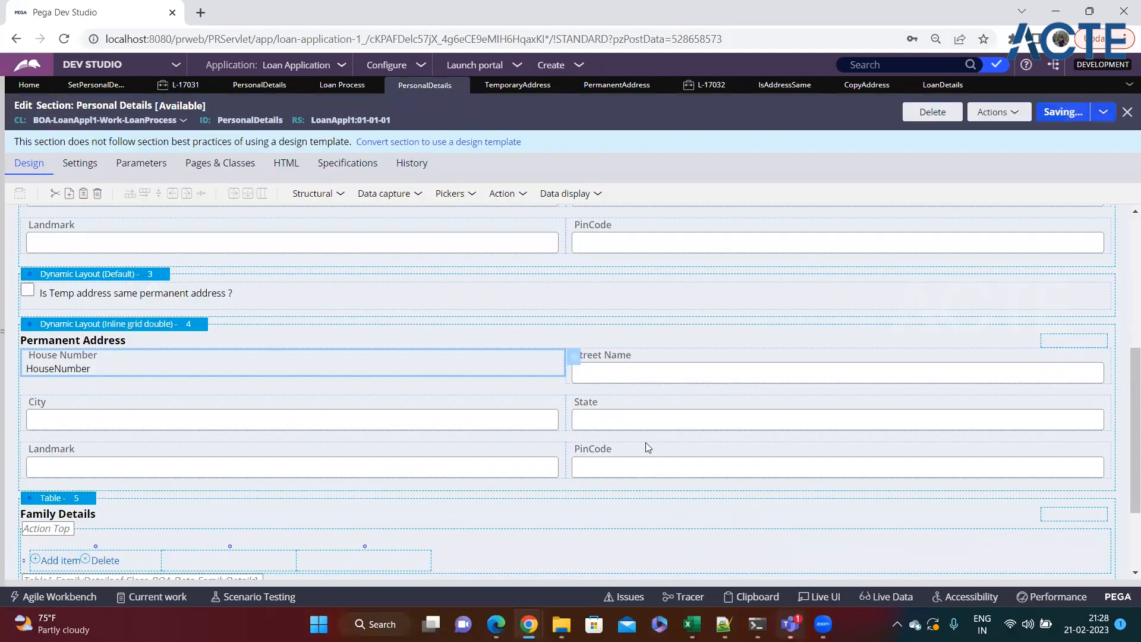
left_click(674, 365)
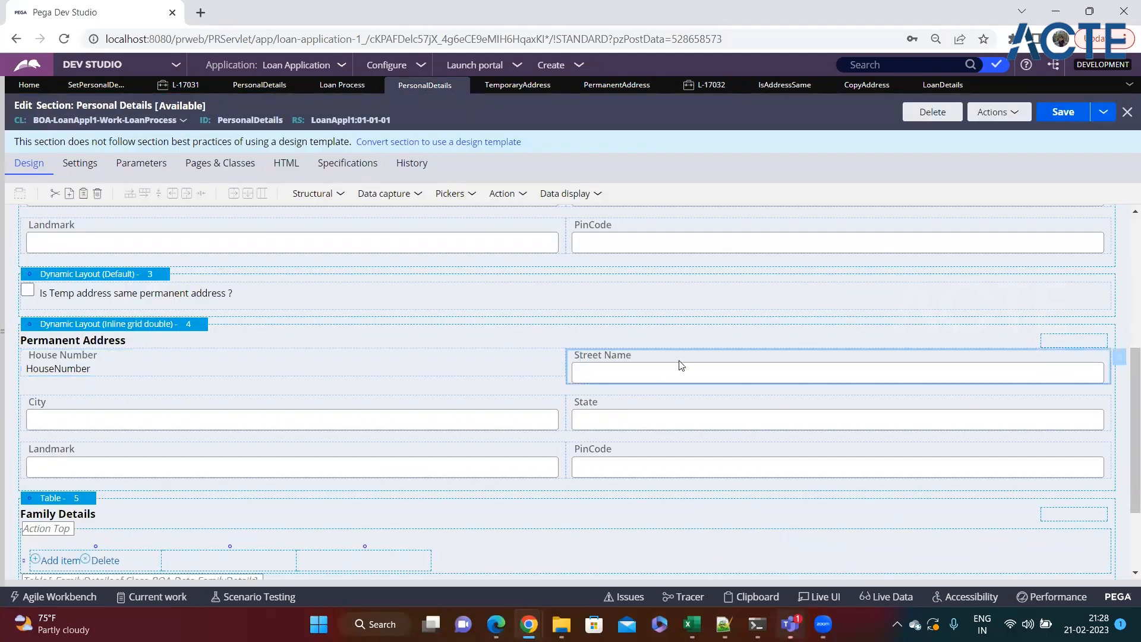
left_click(1117, 357)
left_click(444, 190)
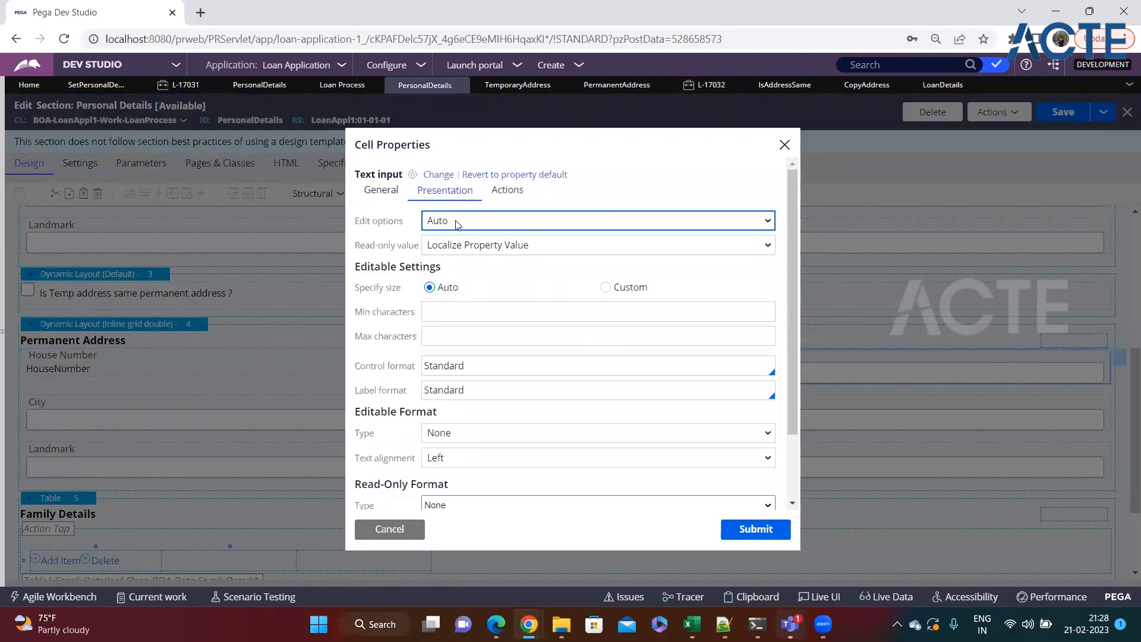
left_click(457, 223)
left_click(457, 262)
left_click(457, 248)
key("ctrl+v")
left_click(737, 530)
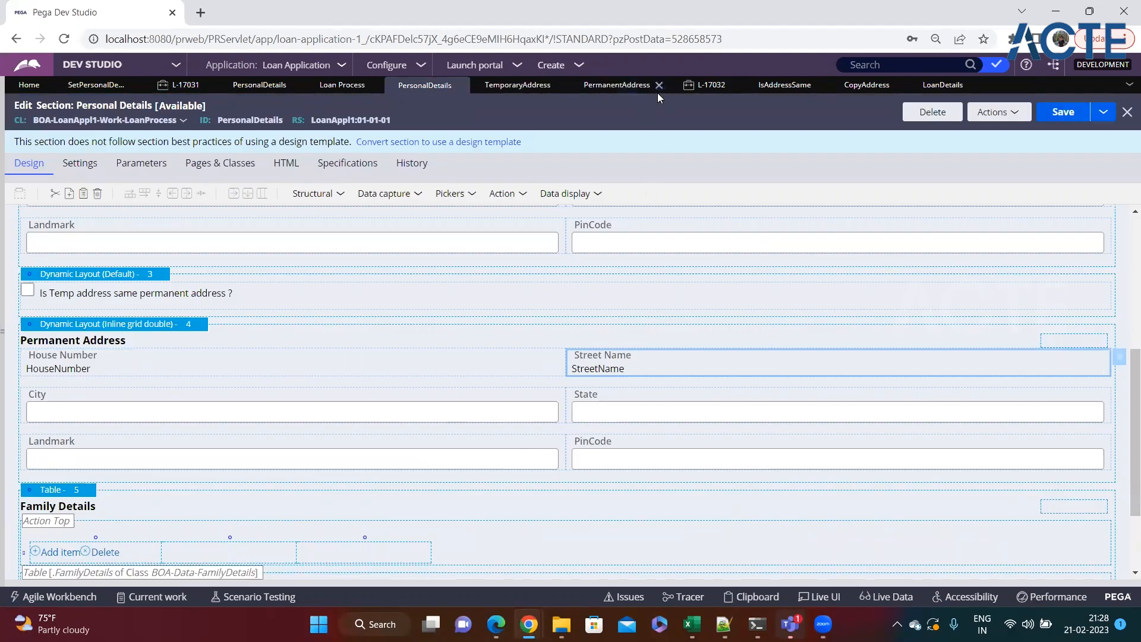
Refresh case L-17032, discarding its unsaved changes, and reopen the Enter Personal Details assignment at the address fields
left_click(707, 84)
left_click(237, 167)
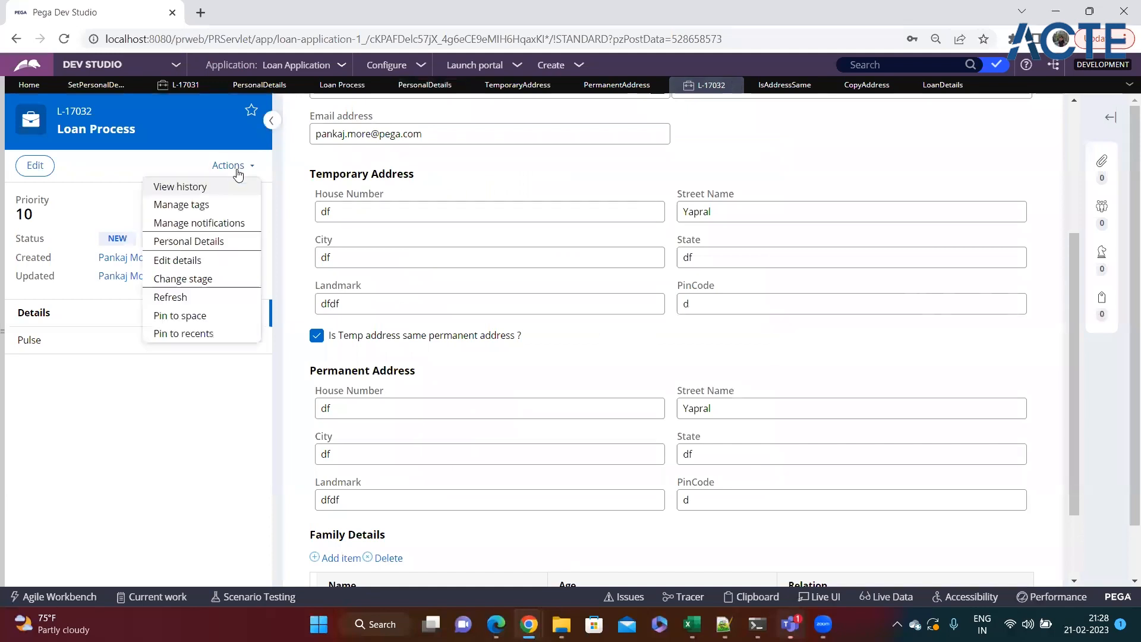
left_click(182, 297)
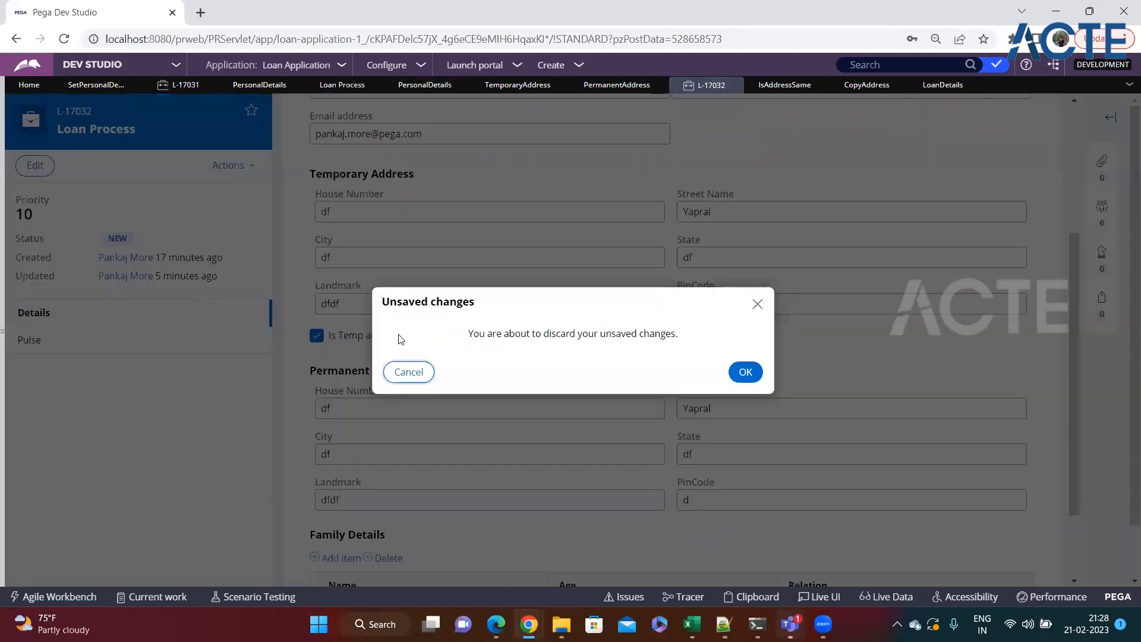
left_click(750, 373)
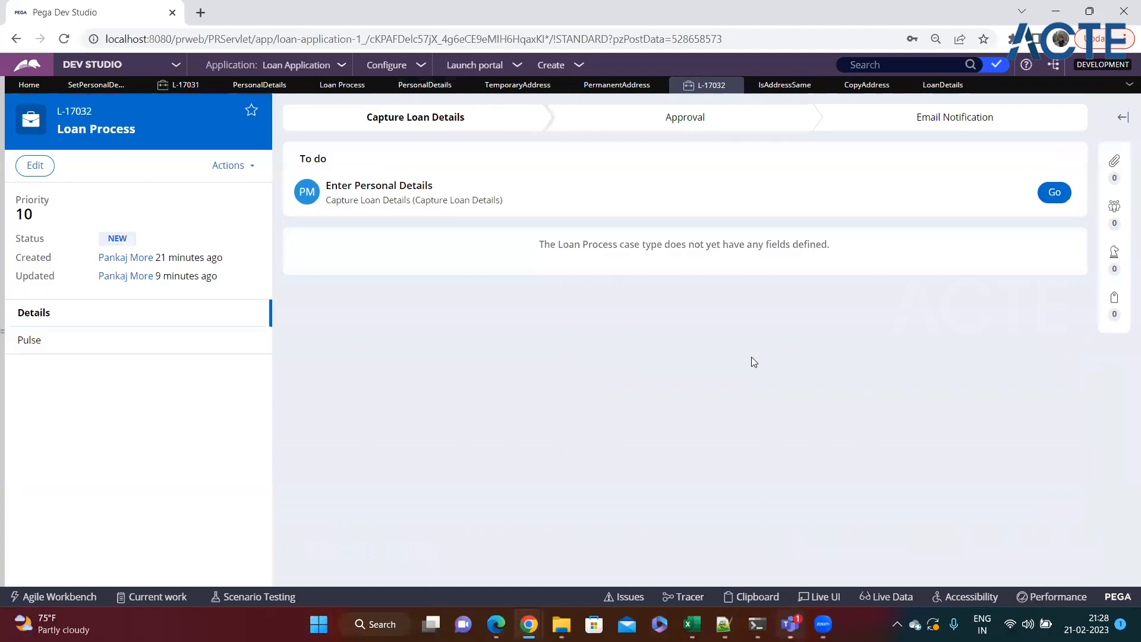
left_click(1035, 192)
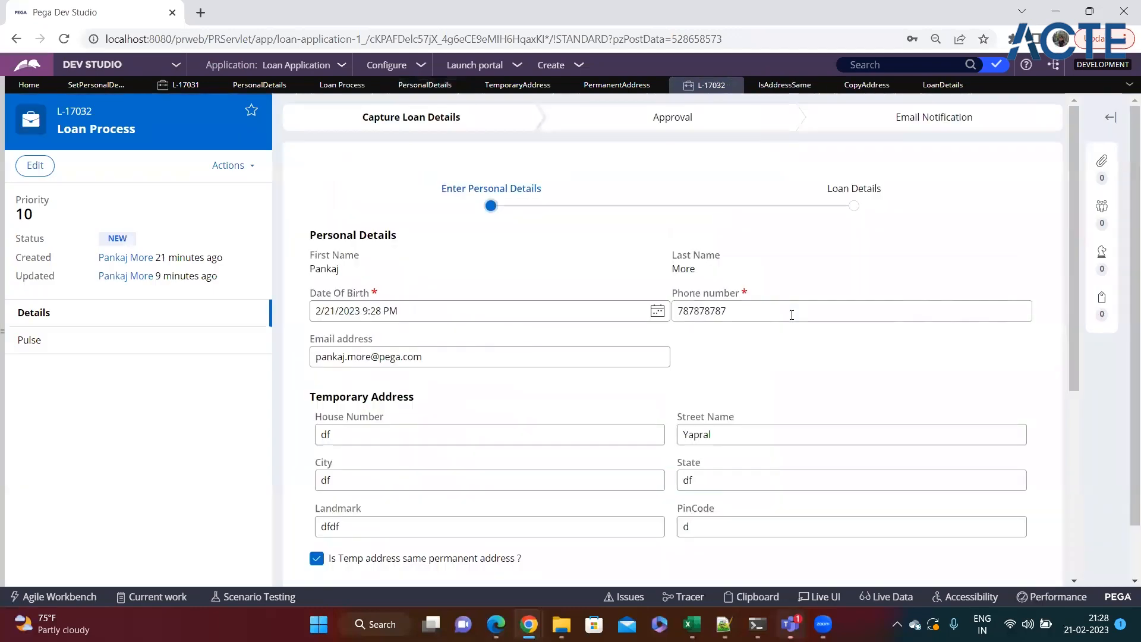
scroll(491, 386, "down", 4)
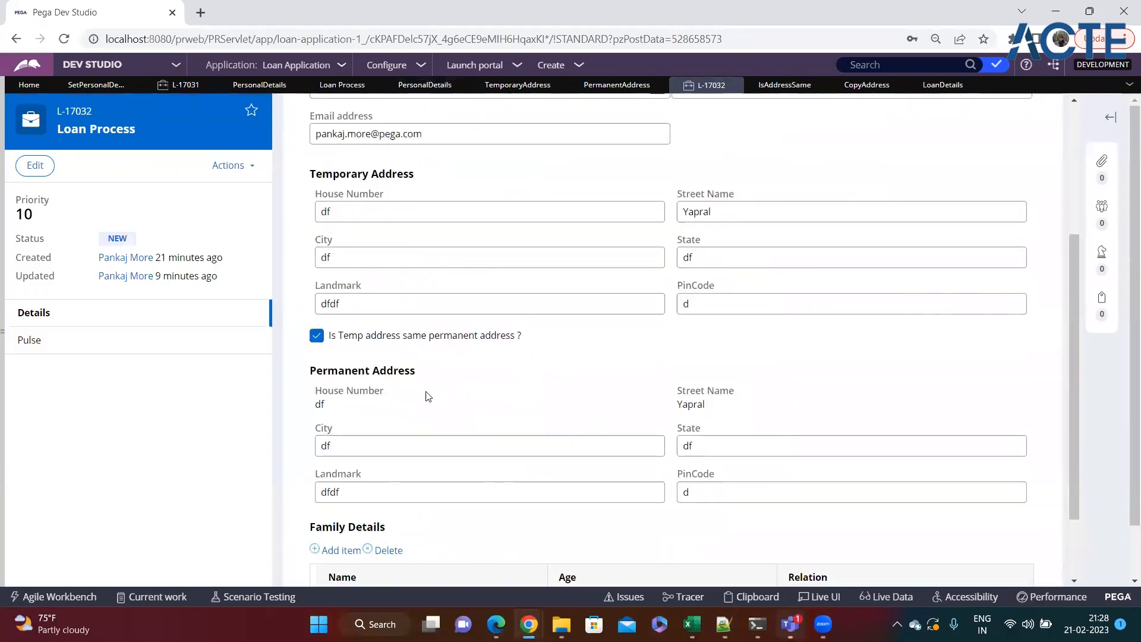
Clear the same-address option, change the temporary House Number to dfsdf, and select the same-address option again
left_click(316, 340)
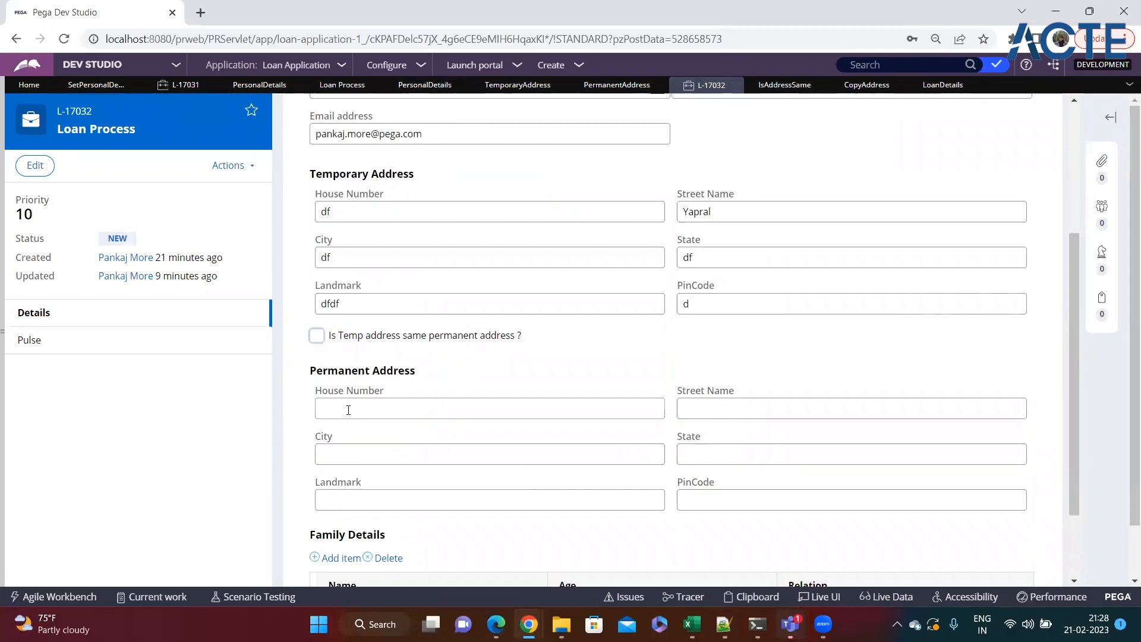
left_click(355, 204)
type("sdf")
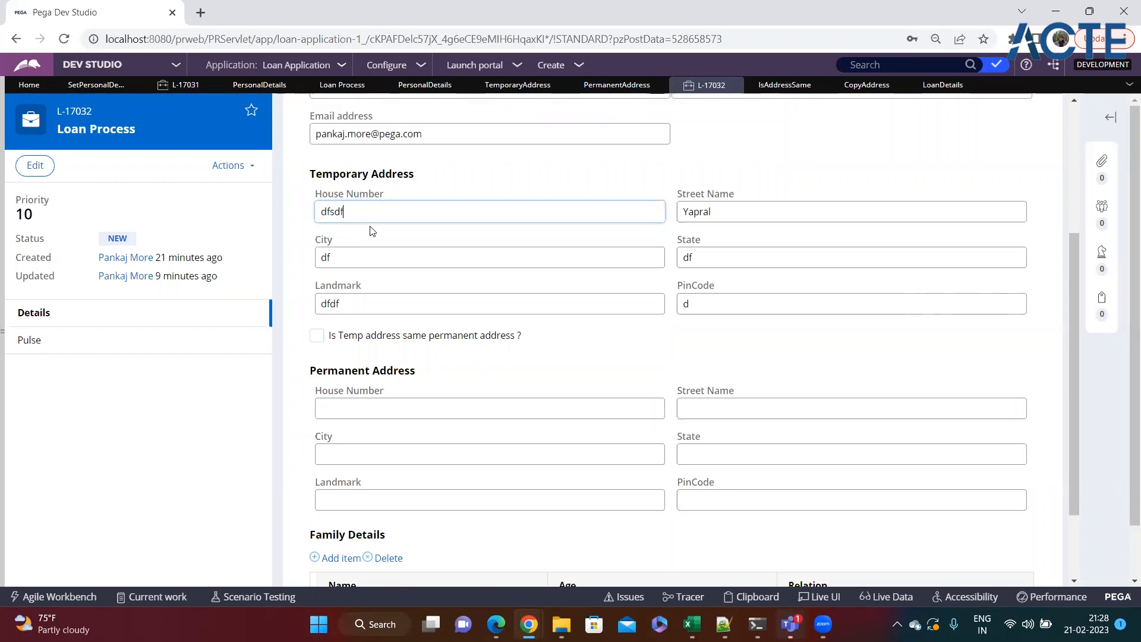
left_click(317, 335)
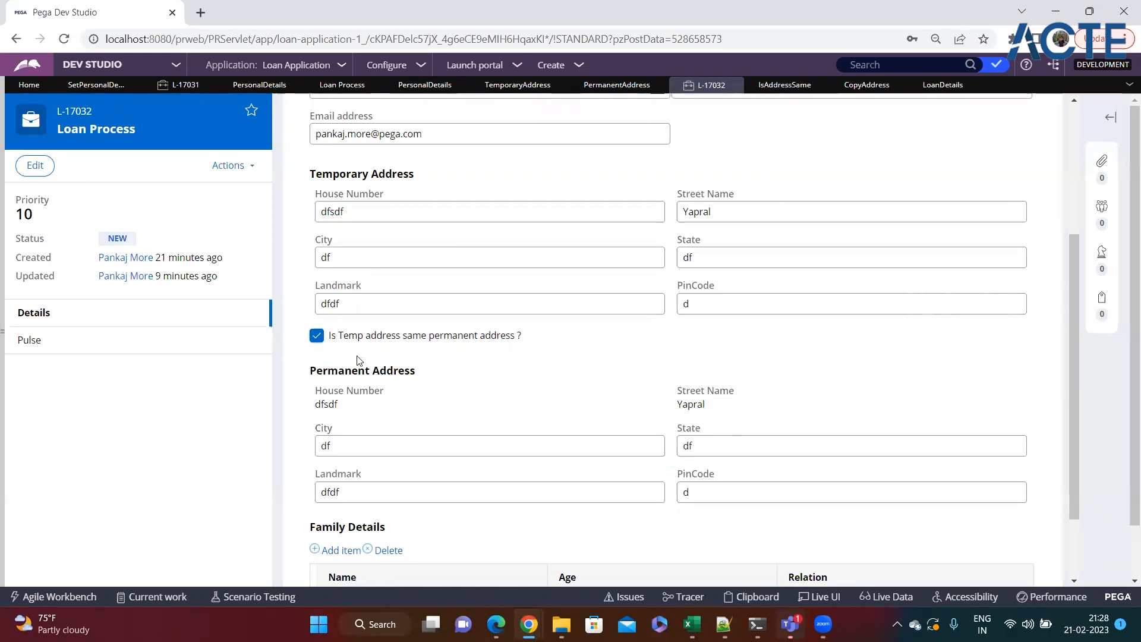
Check the permanent House Number with the same-address option selected, clear the option, and check whether the field accepts entry
left_click_drag(345, 405, 309, 395)
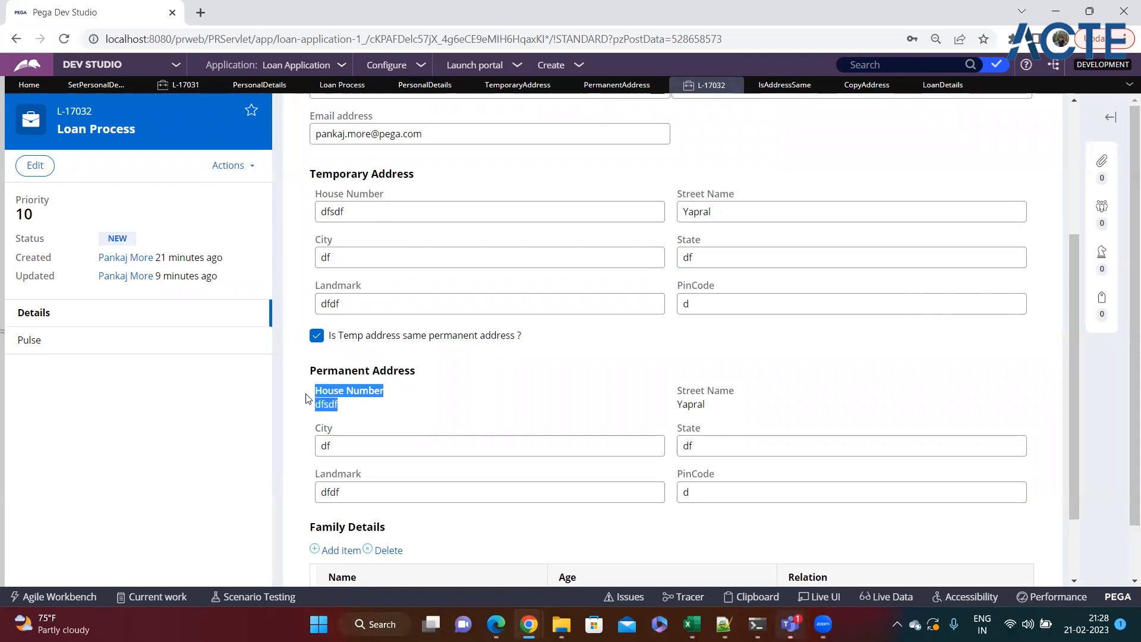
left_click(423, 418)
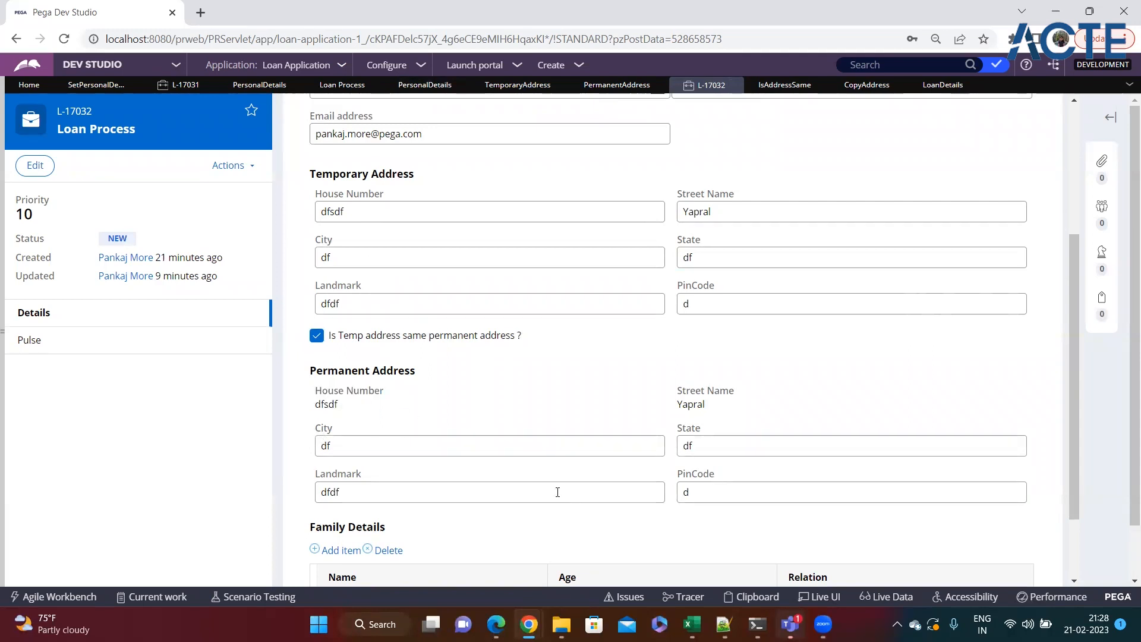
left_click_drag(339, 405, 314, 392)
left_click(401, 416)
left_click(316, 336)
left_click_drag(321, 399, 387, 398)
left_click(384, 411)
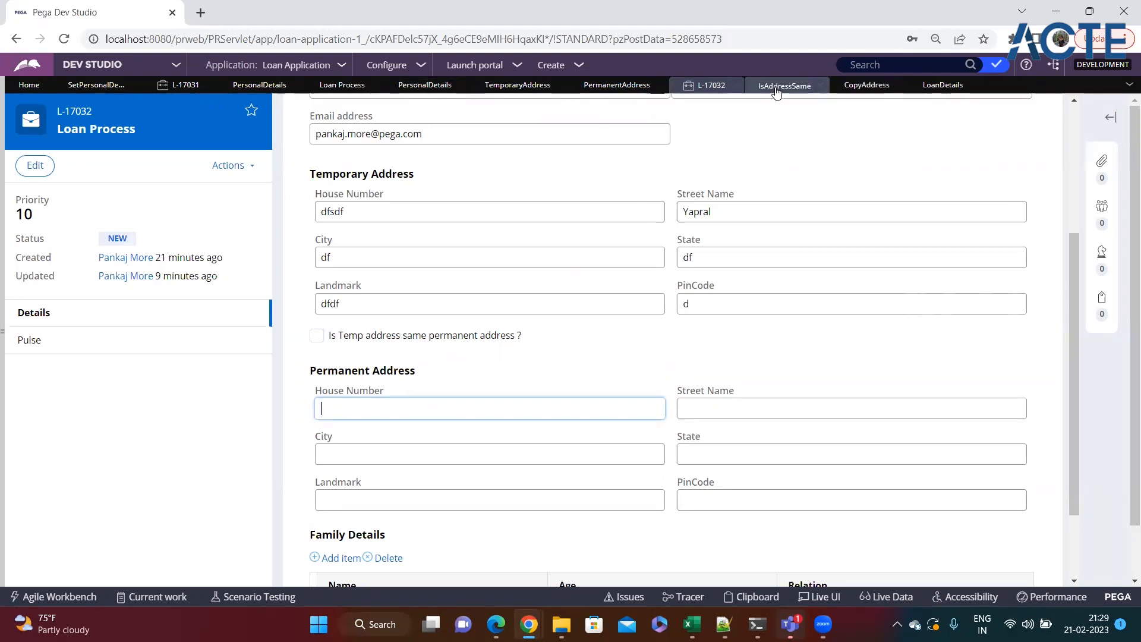
Review the read-only condition in the presentation settings of the permanent House Number in the PersonalDetails section
left_click(425, 85)
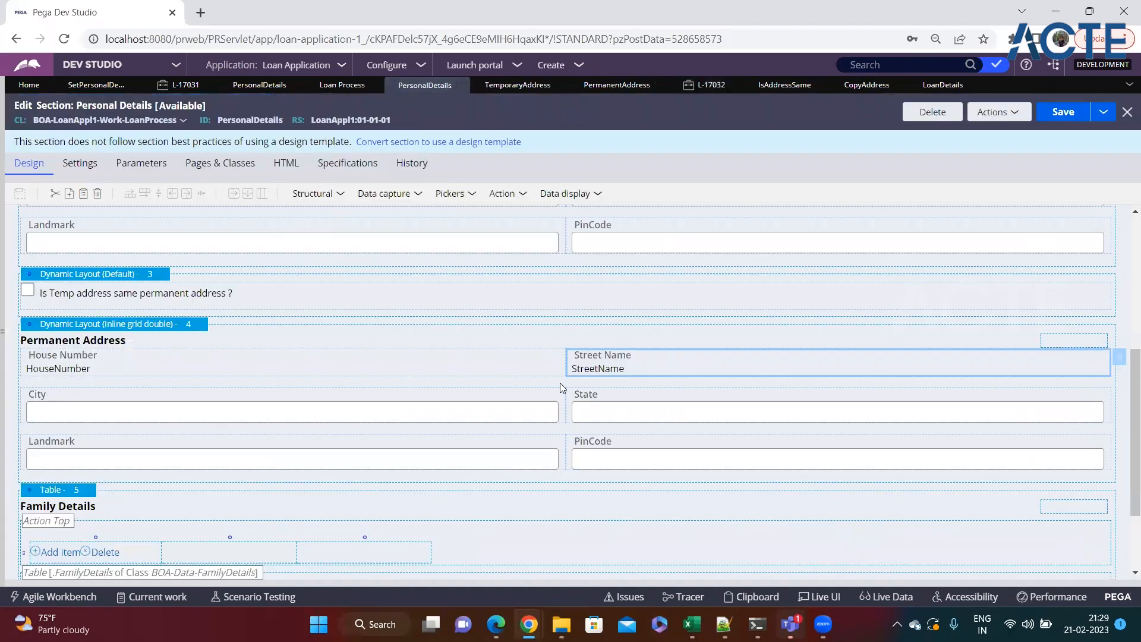
left_click(547, 362)
left_click(544, 353)
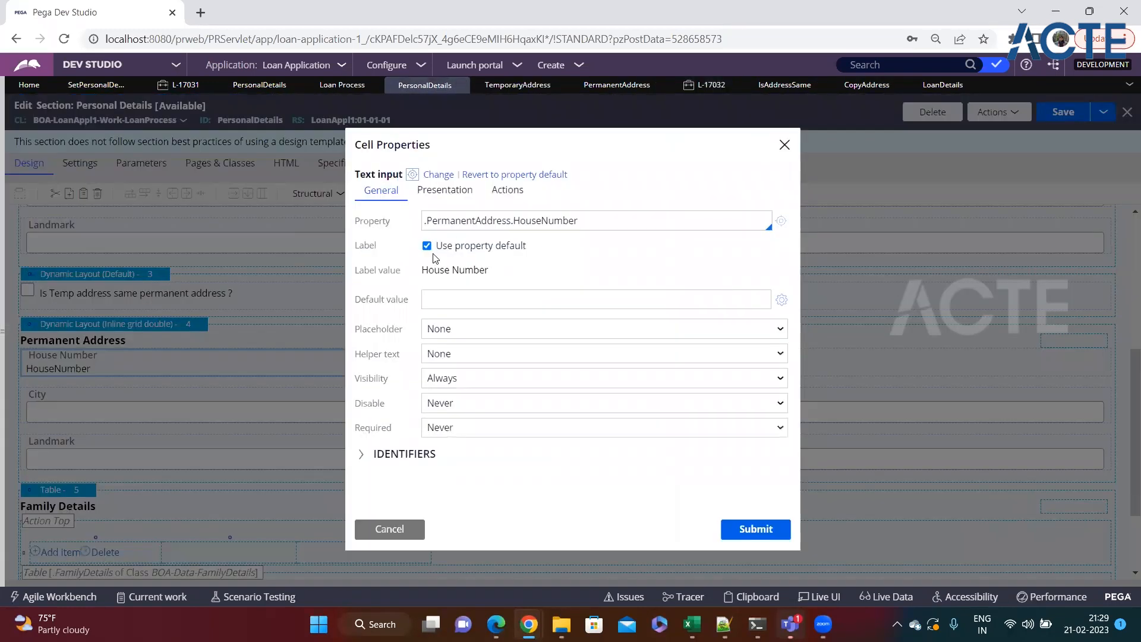
left_click(444, 191)
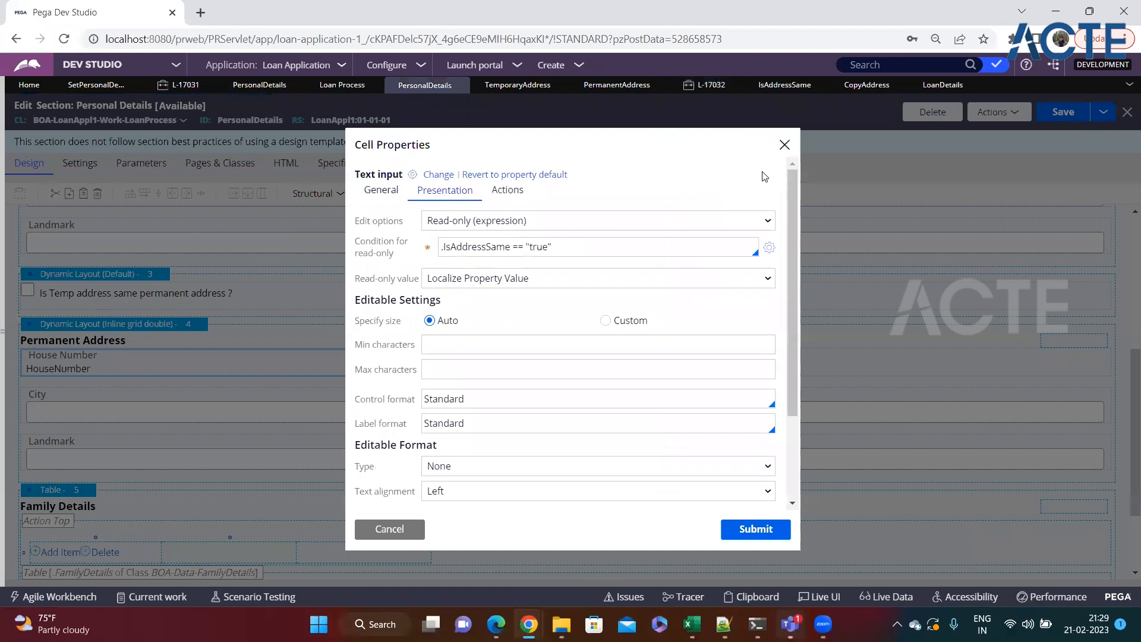
left_click(783, 146)
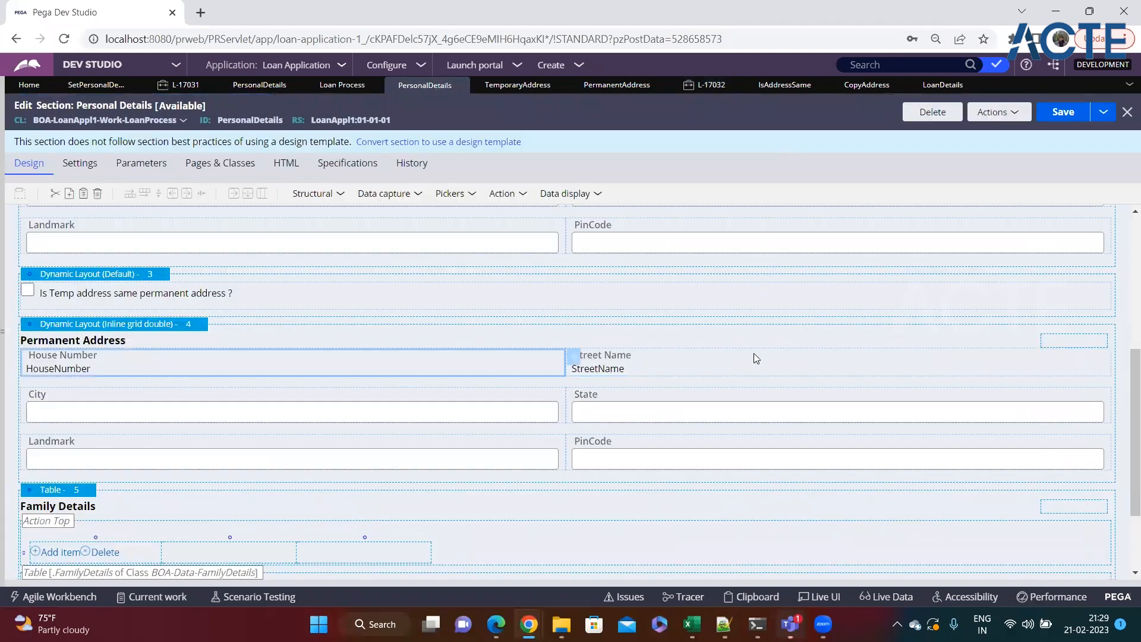
left_click(749, 407)
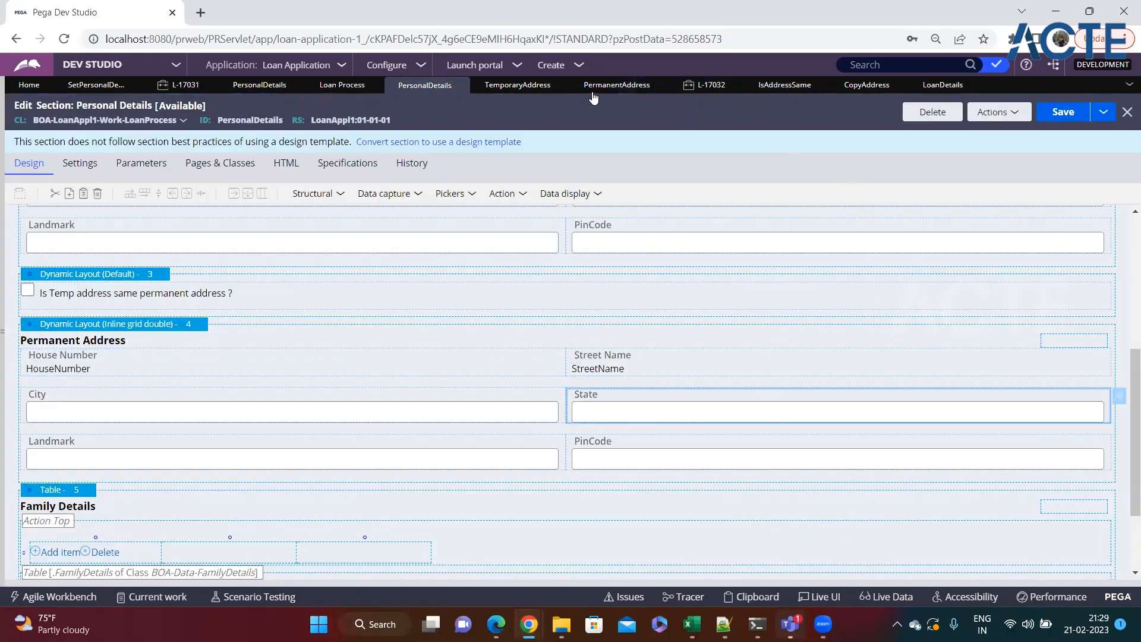
In the CopyAddress data transform, collapse the When and Otherwise steps and insert an Apply Data Transform step for CopyAddress below the comment
left_click(873, 89)
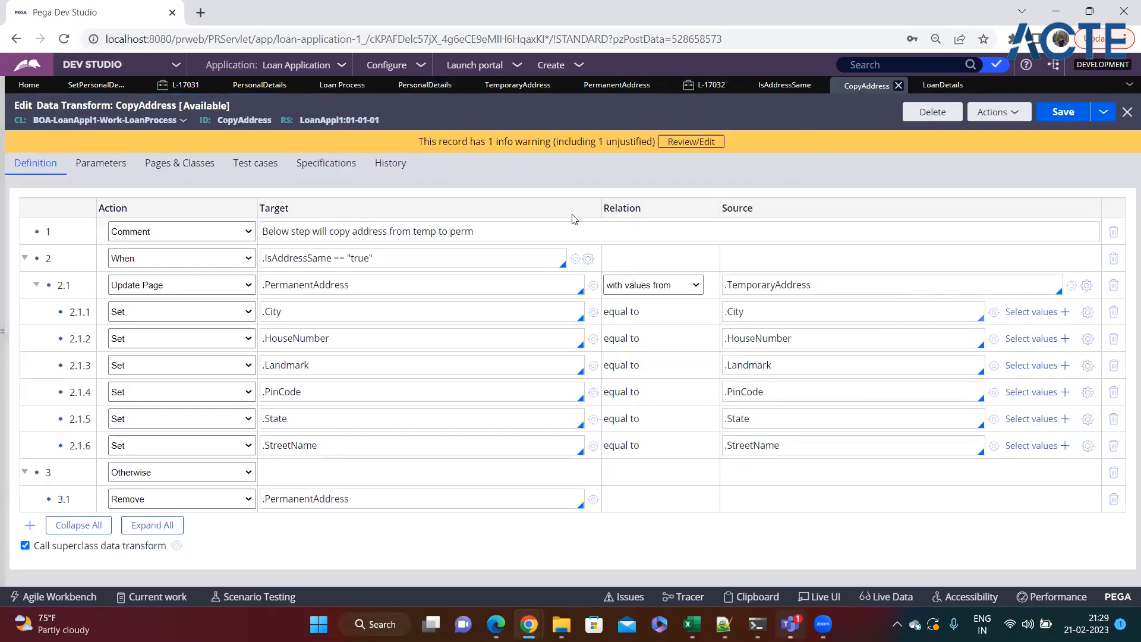
left_click(24, 259)
left_click(24, 285)
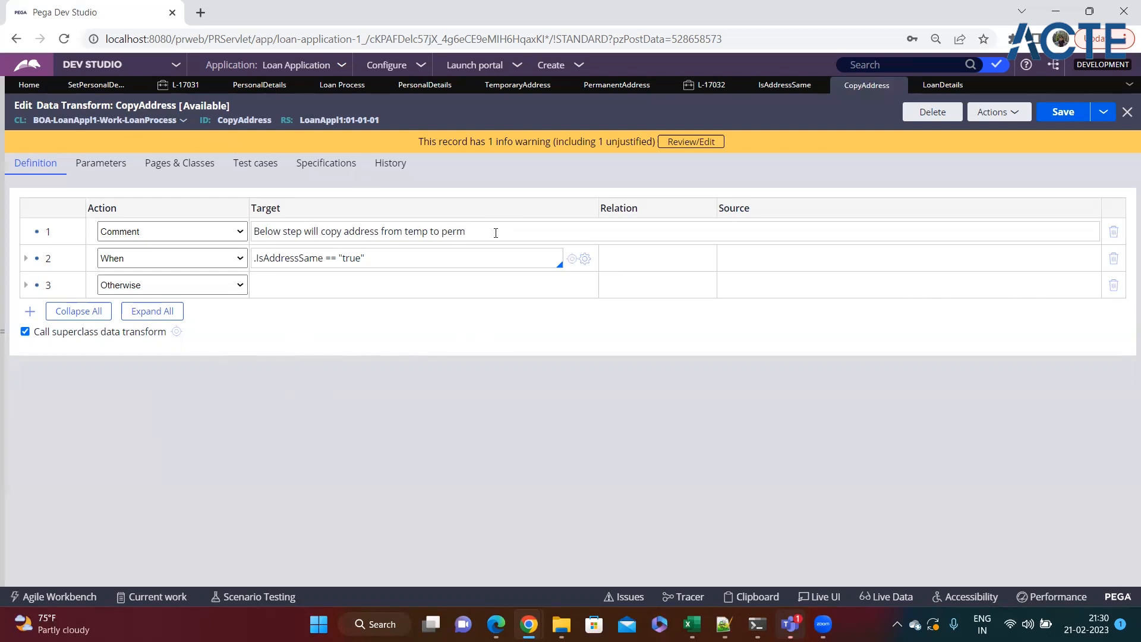
key("Return")
left_click(196, 261)
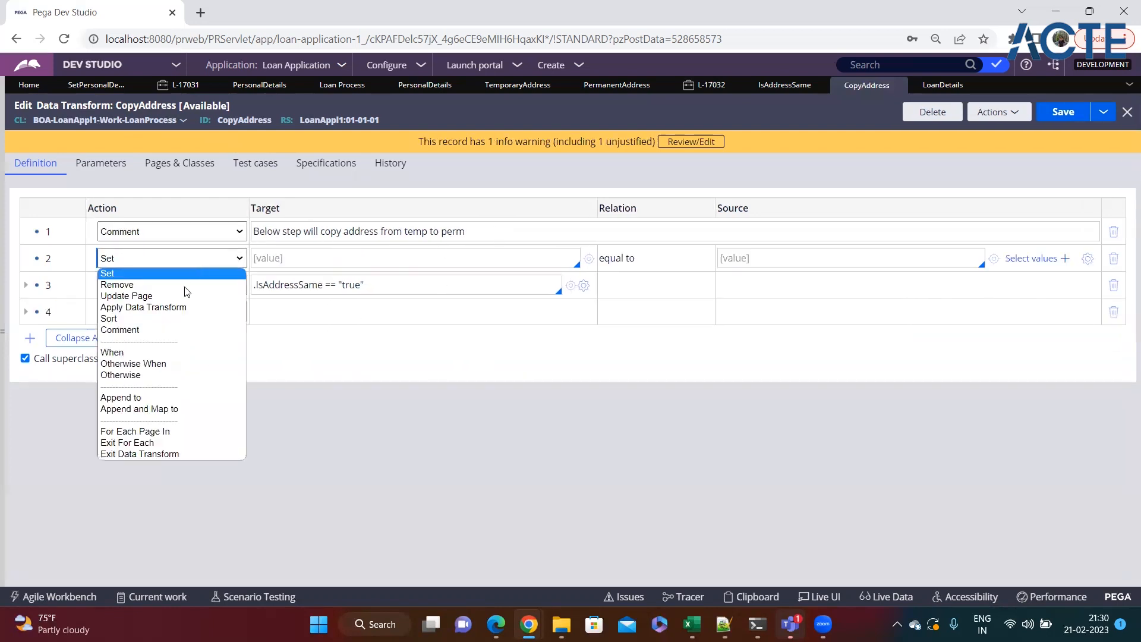
left_click(168, 311)
type("CopyAdd")
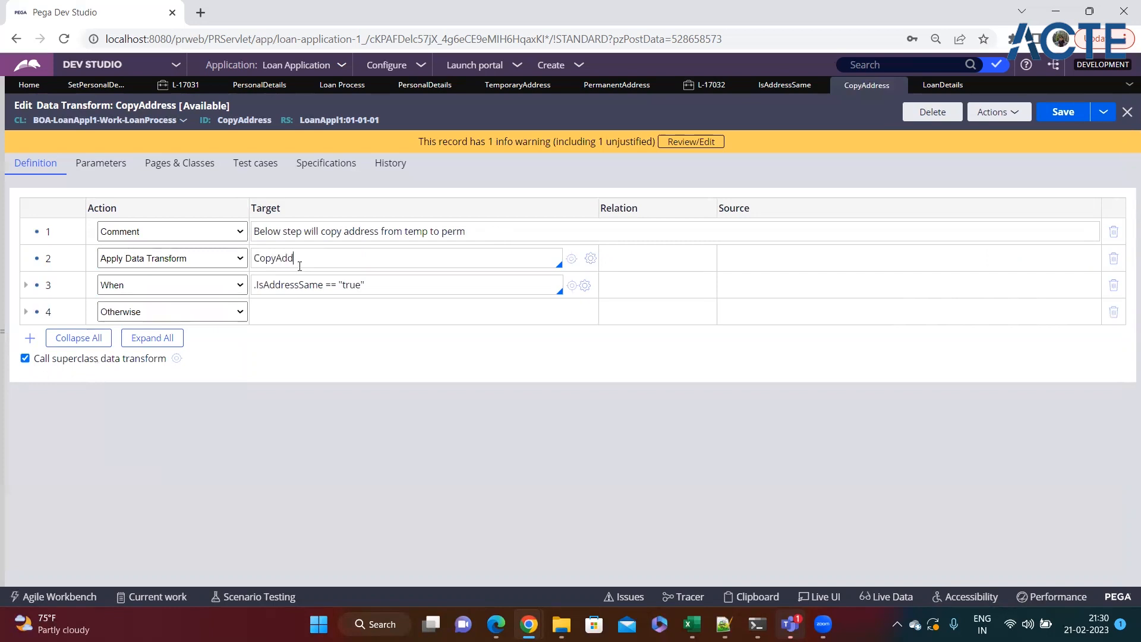
type("ress")
Insert an Apply Data Transform step for SetPersonalDetails below the CopyAddress step
key("Return")
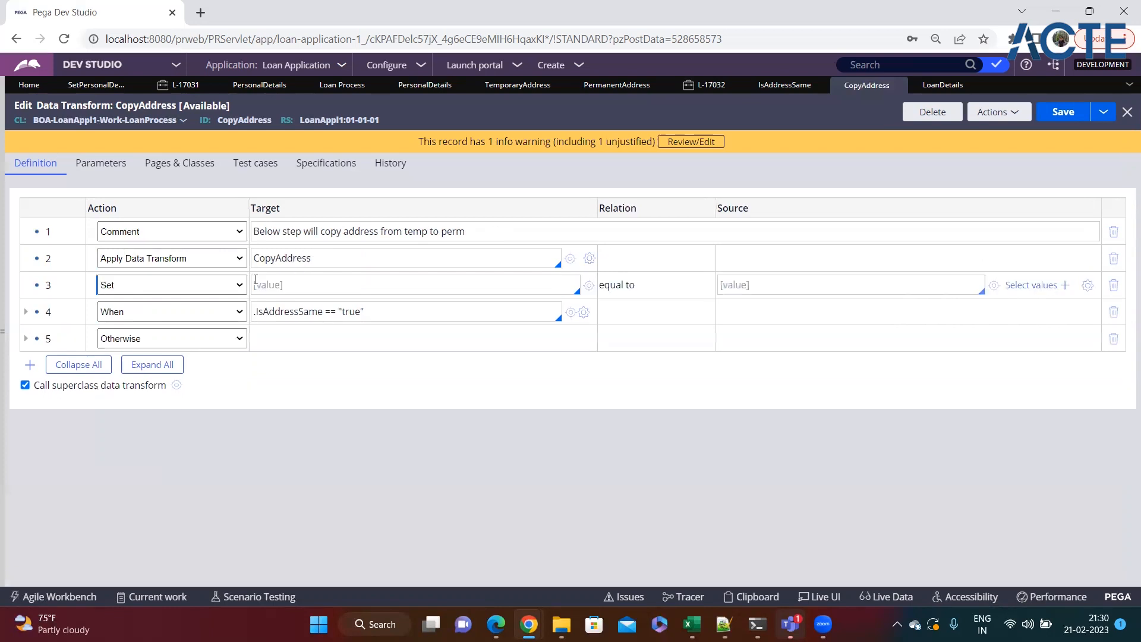
left_click(204, 288)
left_click(153, 335)
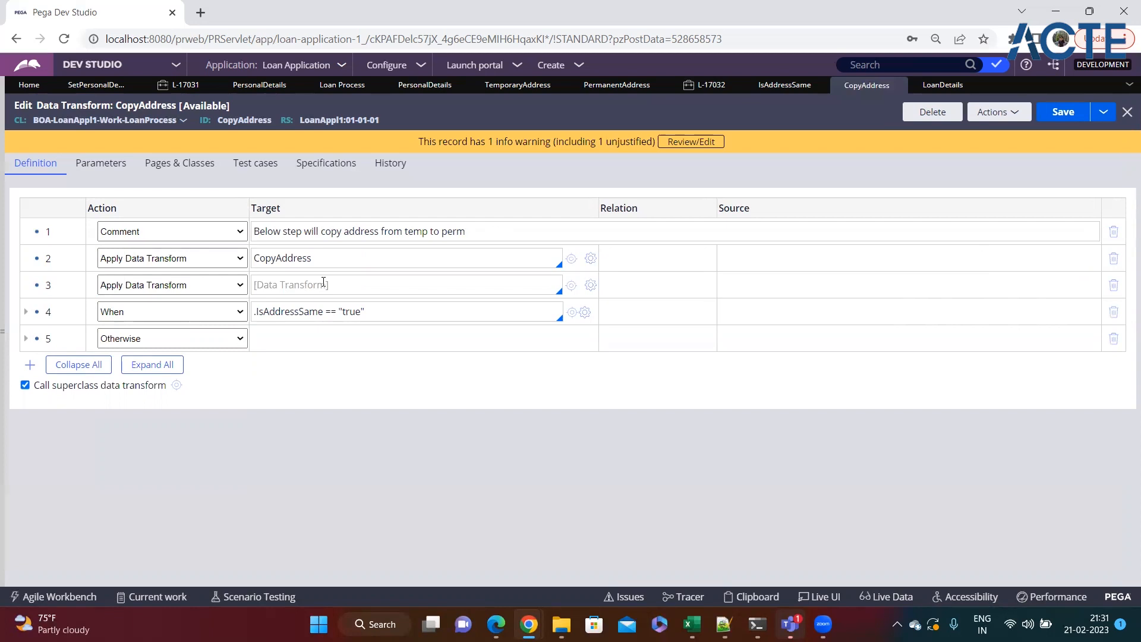
type("SetPersonalDetails")
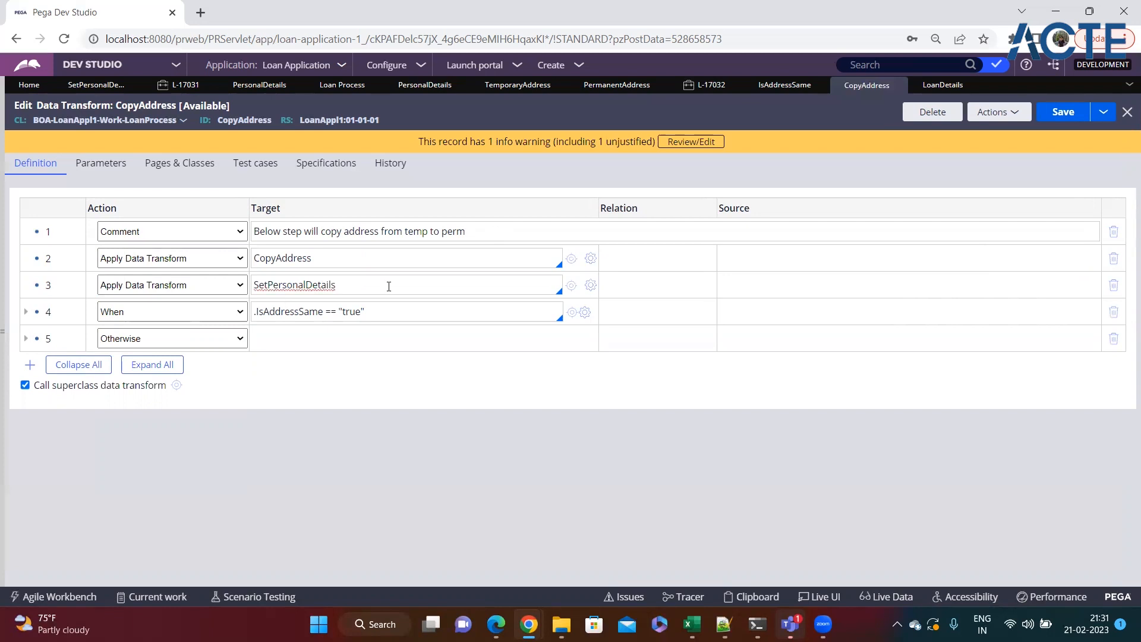
Try an additional Apply Data Transform step for SetOcuDetails below SetPersonalDetails, and delete that step again
key("Return")
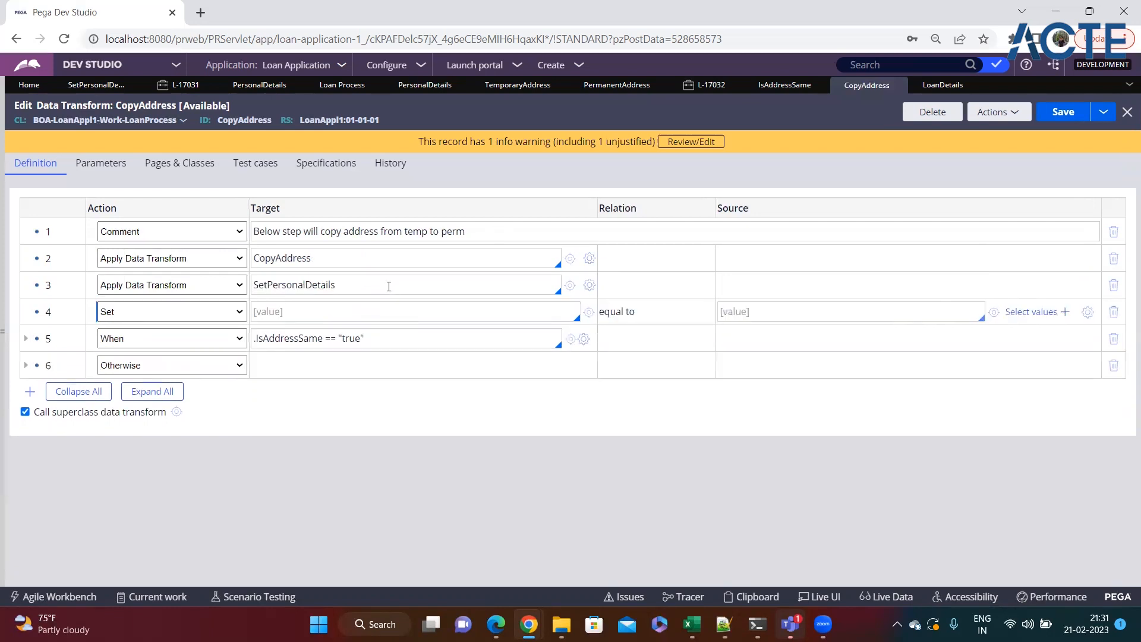
left_click(176, 314)
left_click(137, 360)
left_click(328, 313)
type("SetOcuDetails")
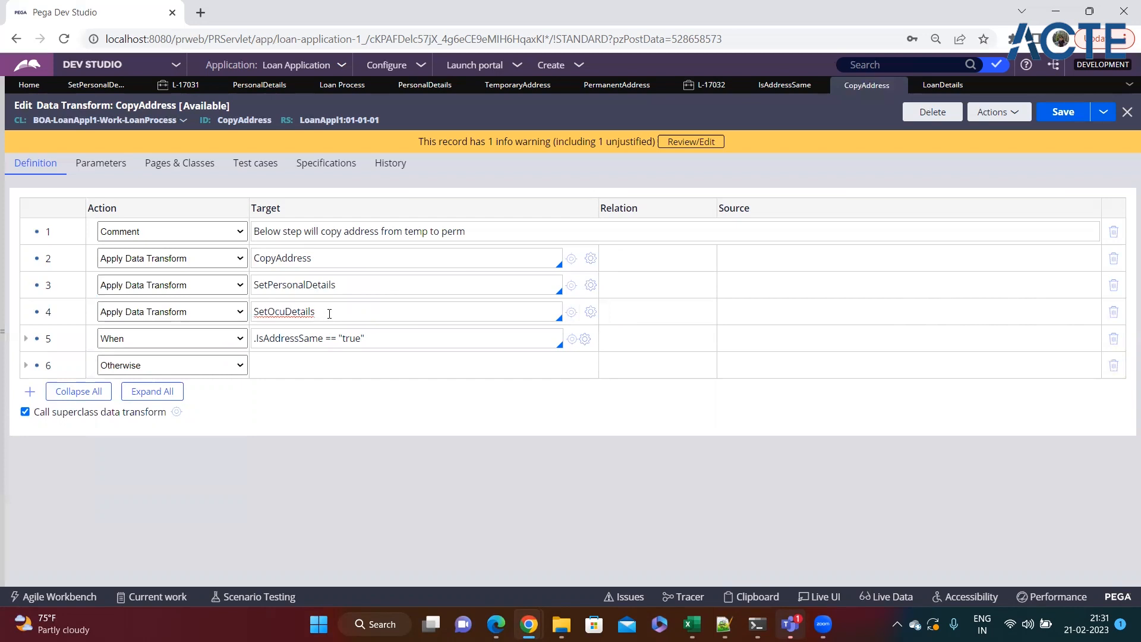
key("BackSpace")
double_click(294, 313)
left_click(358, 313)
left_click(1115, 313)
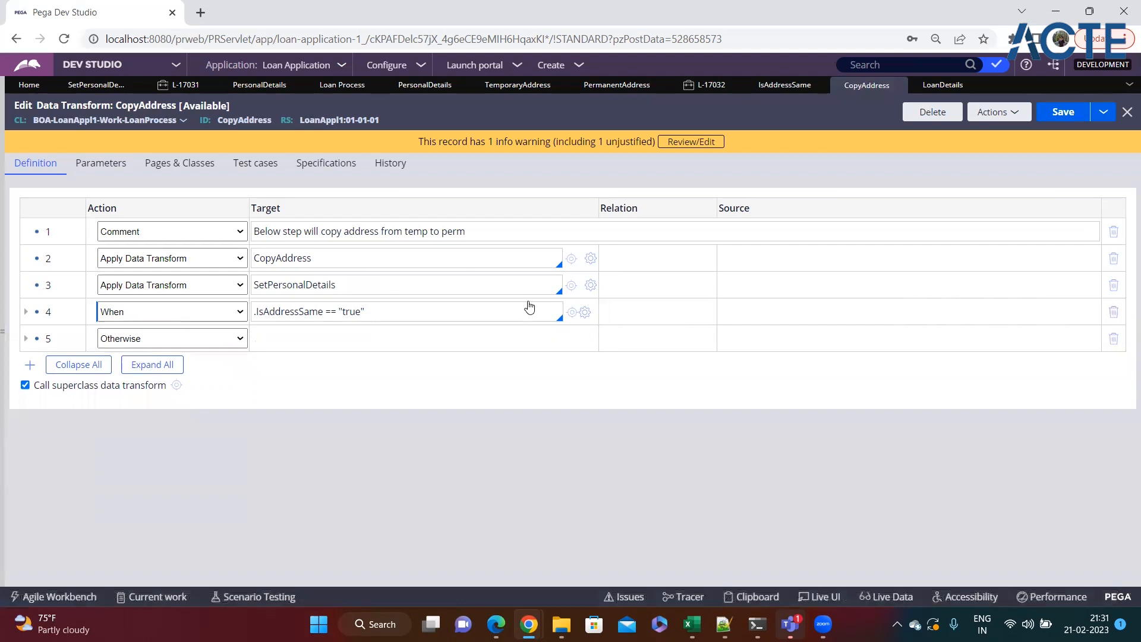
Insert three Set steps below SetPersonalDetails with the targets Job, sal and deg
left_click(365, 286)
key("Return")
left_click(297, 311)
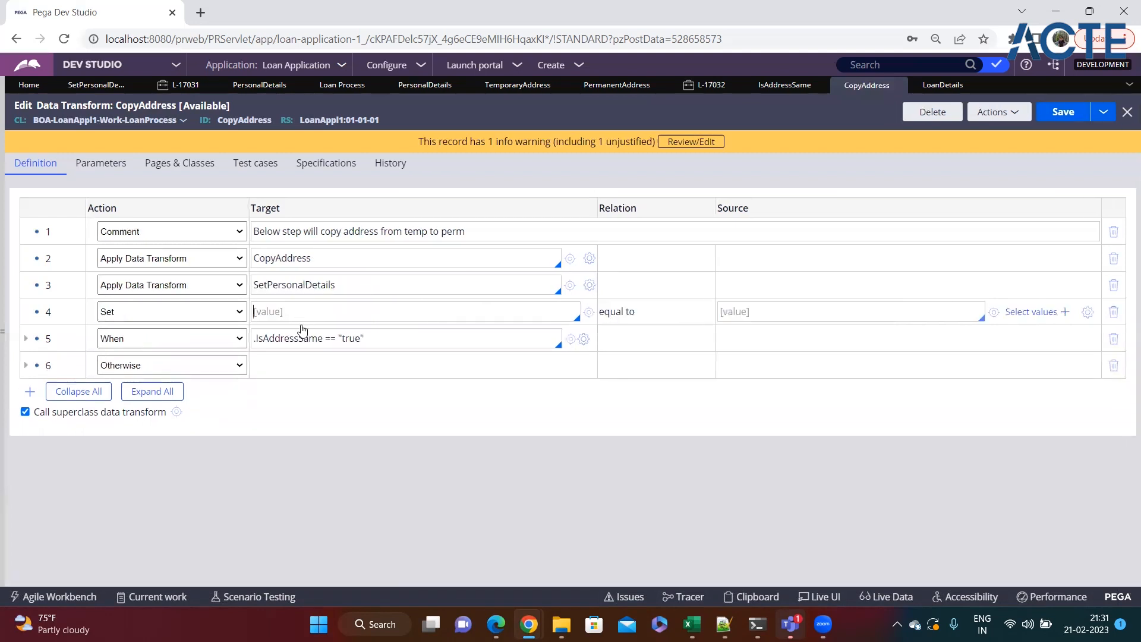
type("Job")
key("Return")
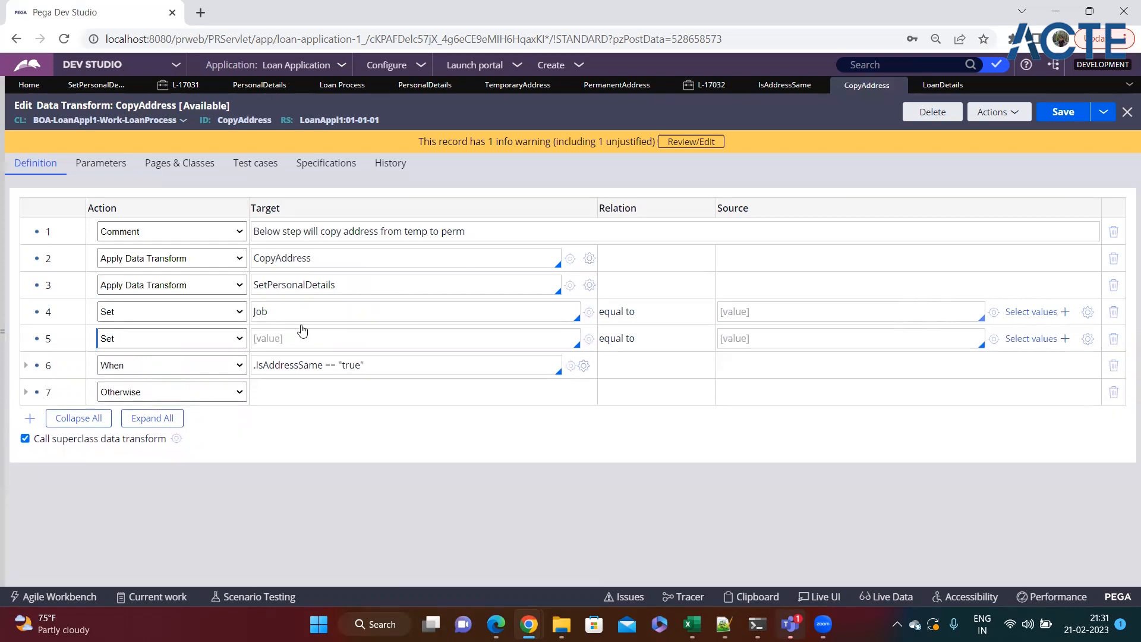
left_click(302, 338)
type("sal")
key("Return")
left_click(311, 361)
type("deg")
left_click(772, 312)
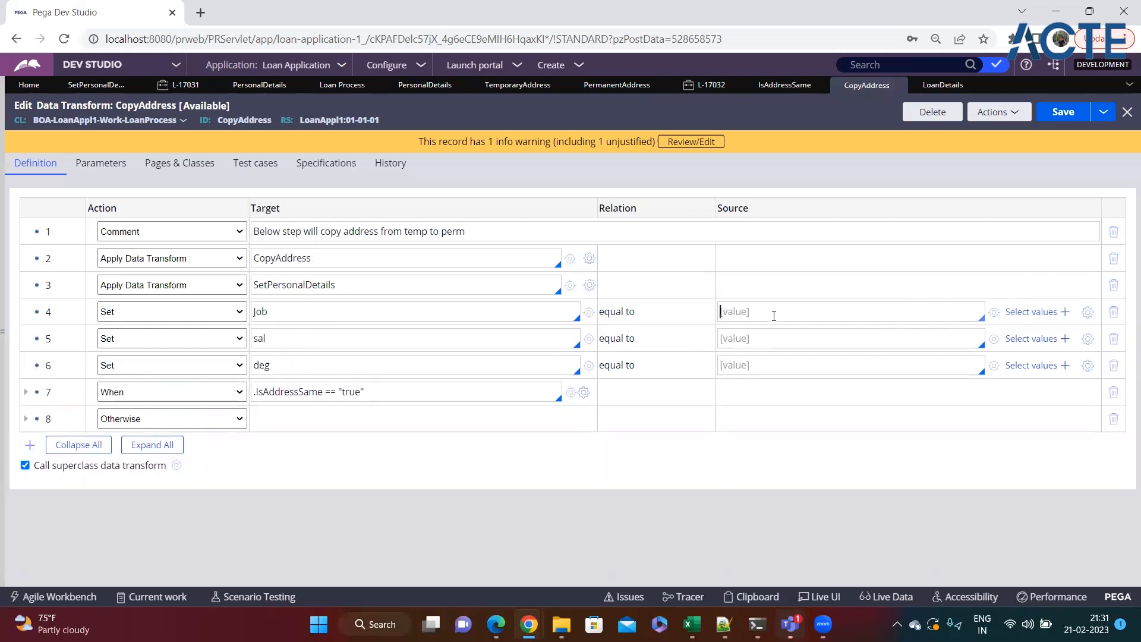
Delete the Set steps for Job, sal and deg from the data transform
left_click(1113, 313)
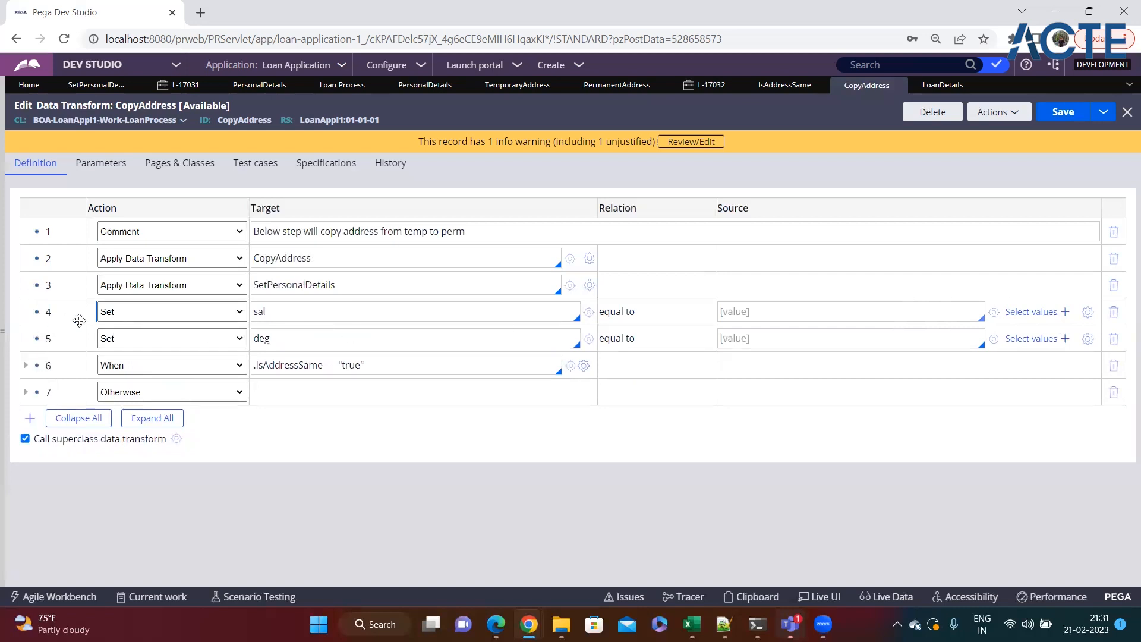
left_click(355, 309)
left_click(1114, 313)
left_click(1113, 313)
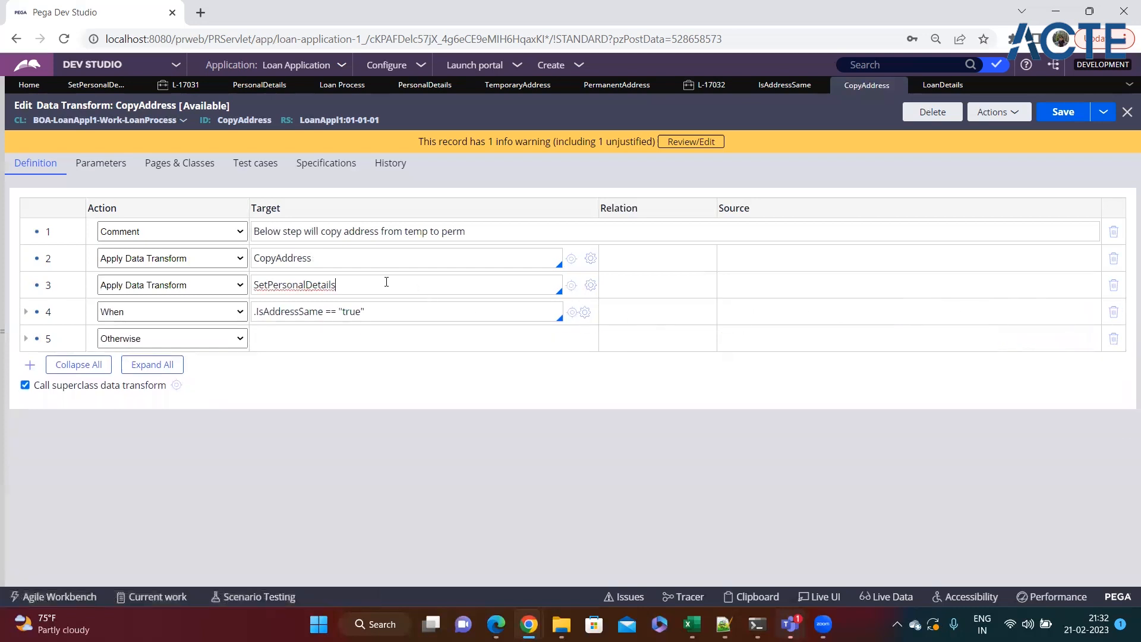
left_click(345, 261)
left_click_drag(338, 259, 255, 262)
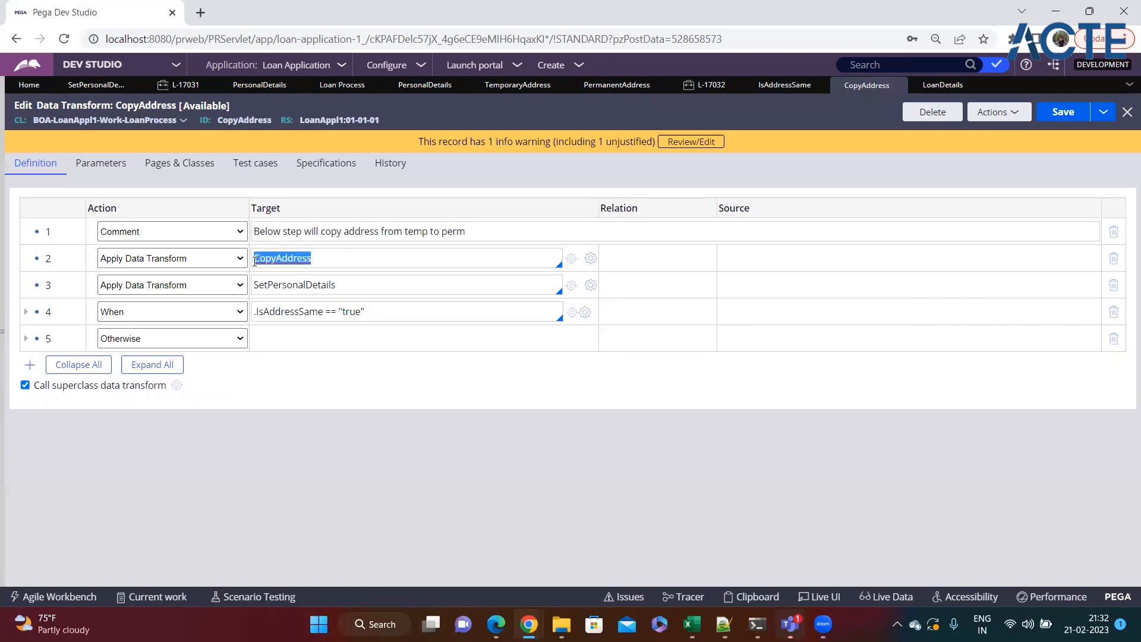
left_click(329, 262)
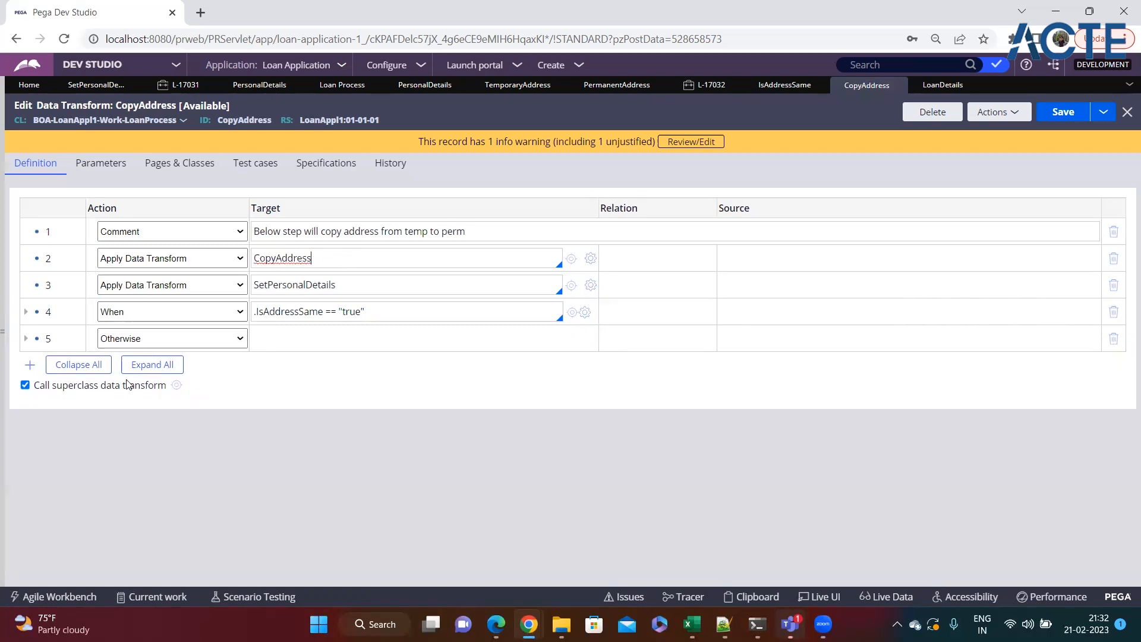
left_click(129, 266)
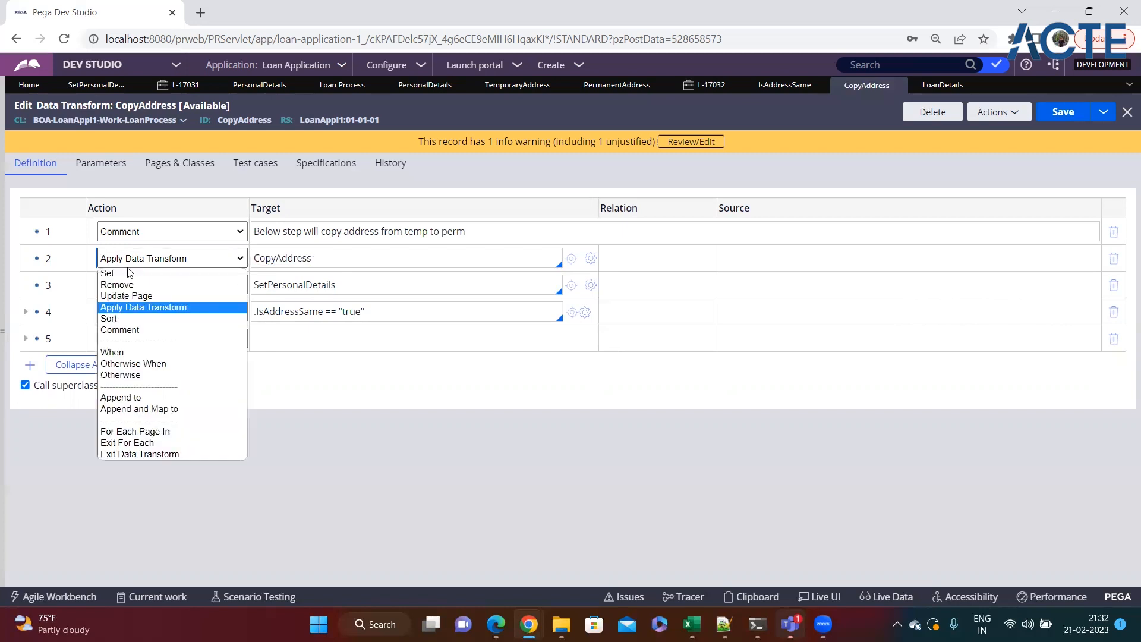
left_click(127, 308)
Refresh the CopyAddress data transform to discard its unsaved Apply Data Transform steps
left_click(998, 111)
left_click(937, 167)
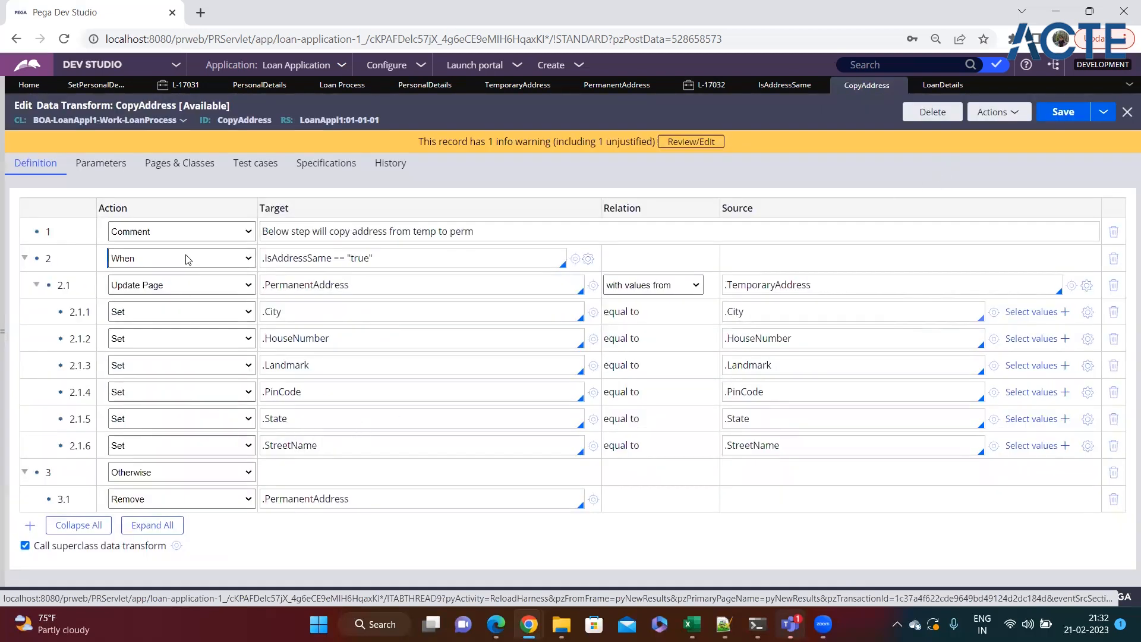
left_click(184, 232)
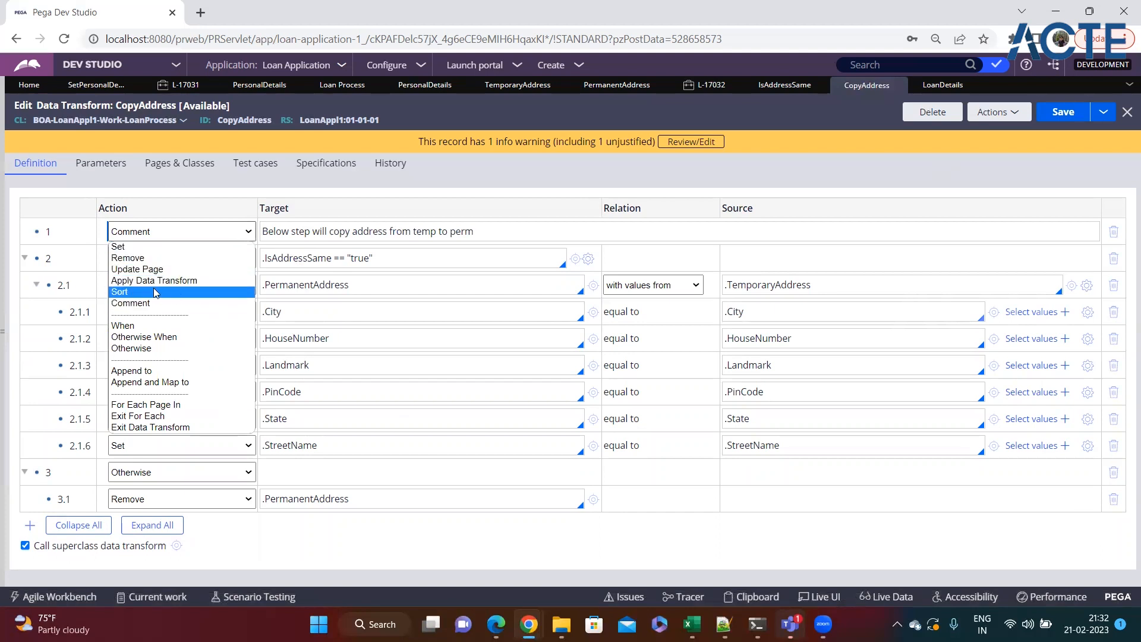
left_click(387, 284)
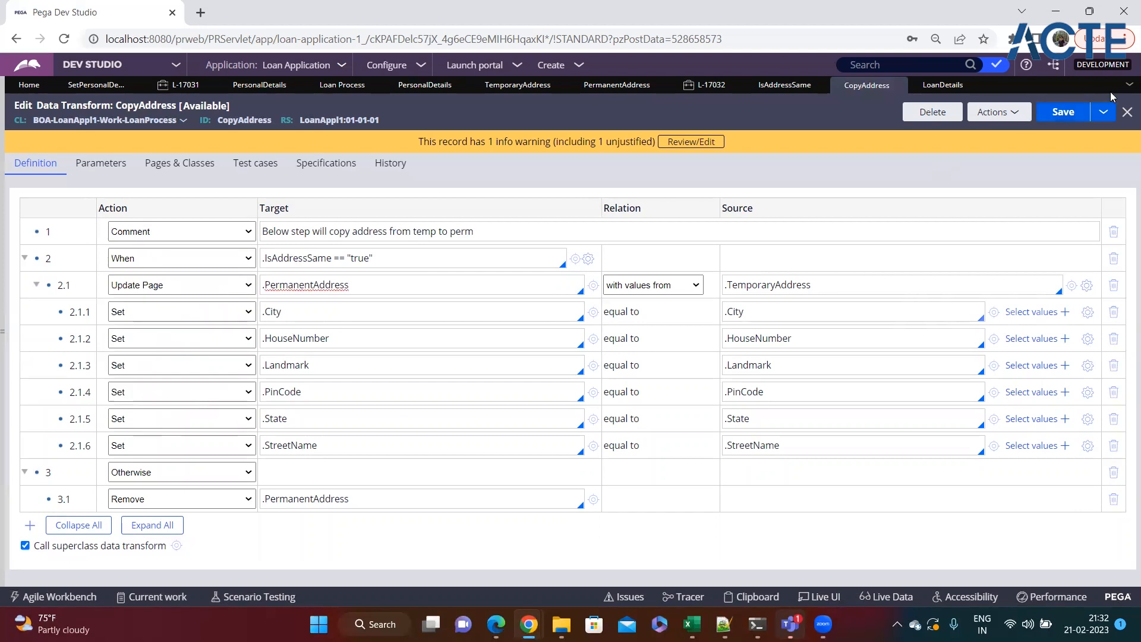
Advance loan case L-17032 past the personal details to the Loan Details form and view its Existing Loan Details table
left_click(697, 92)
scroll(792, 467, "down", 2)
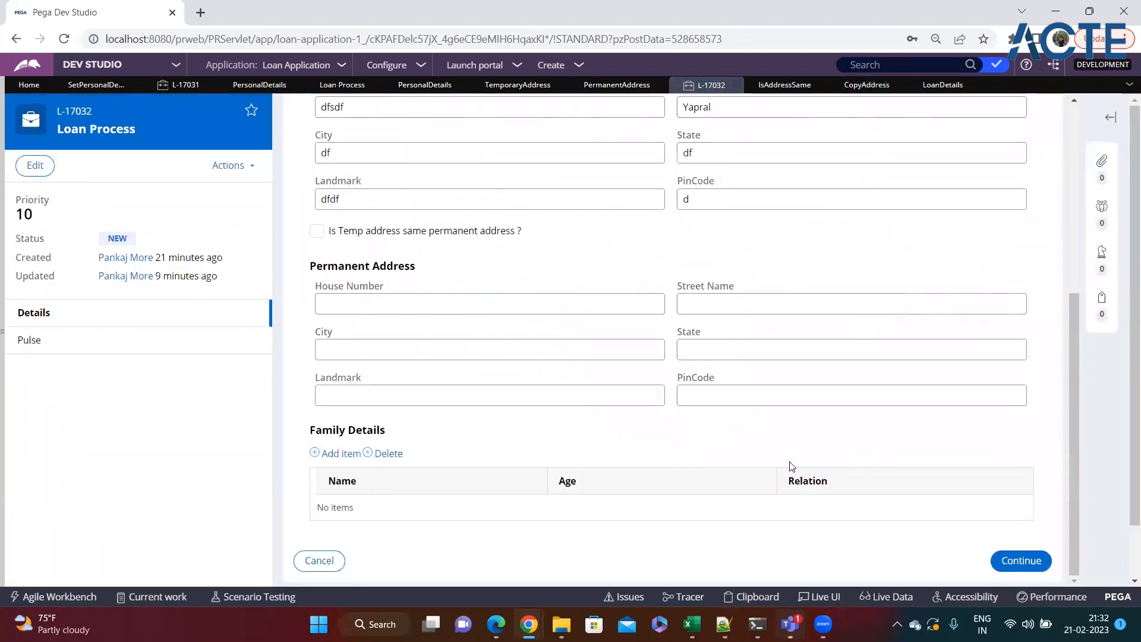
left_click(1020, 561)
left_click(418, 440)
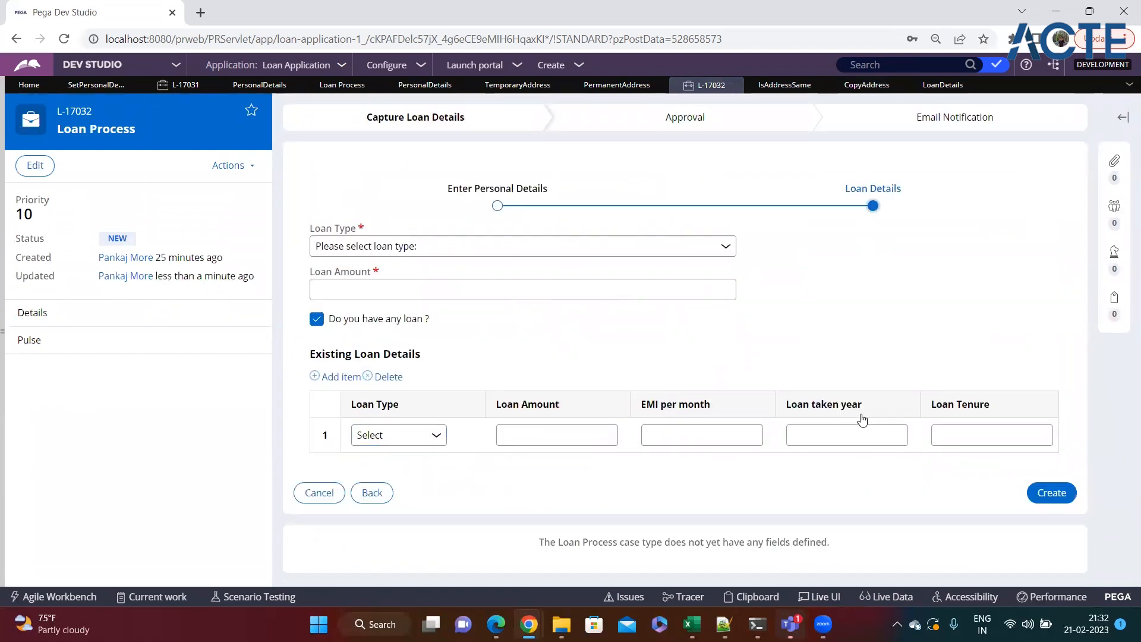
left_click(5, 385)
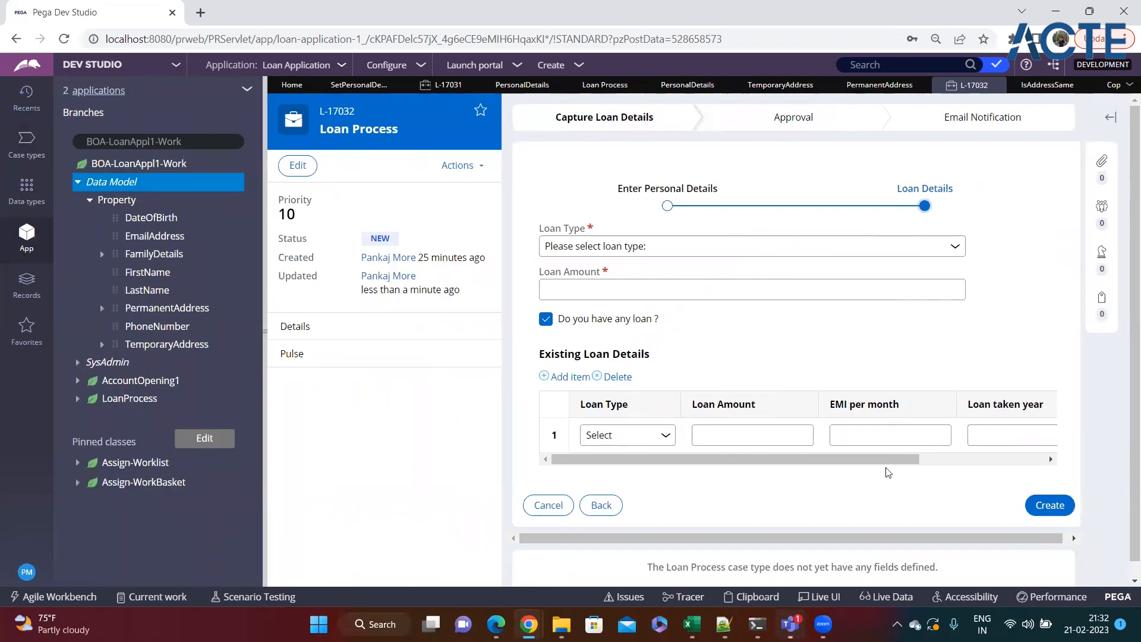
left_click(773, 437)
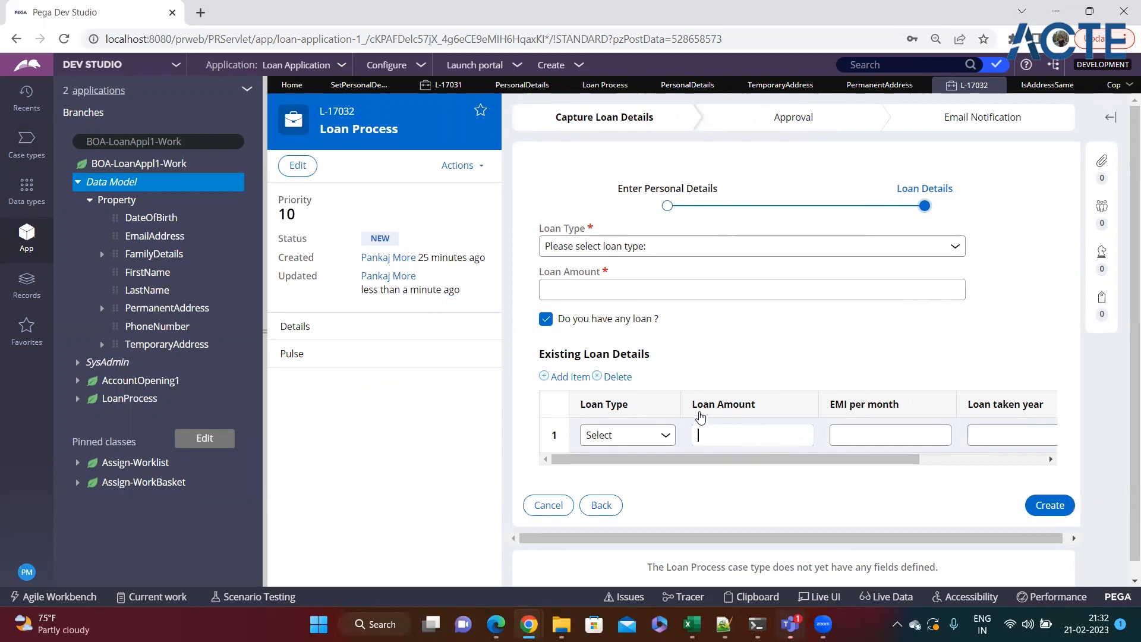
left_click_drag(728, 459, 698, 456)
Open the section behind the Approve / Reject step of the Loan Process case type
left_click(27, 141)
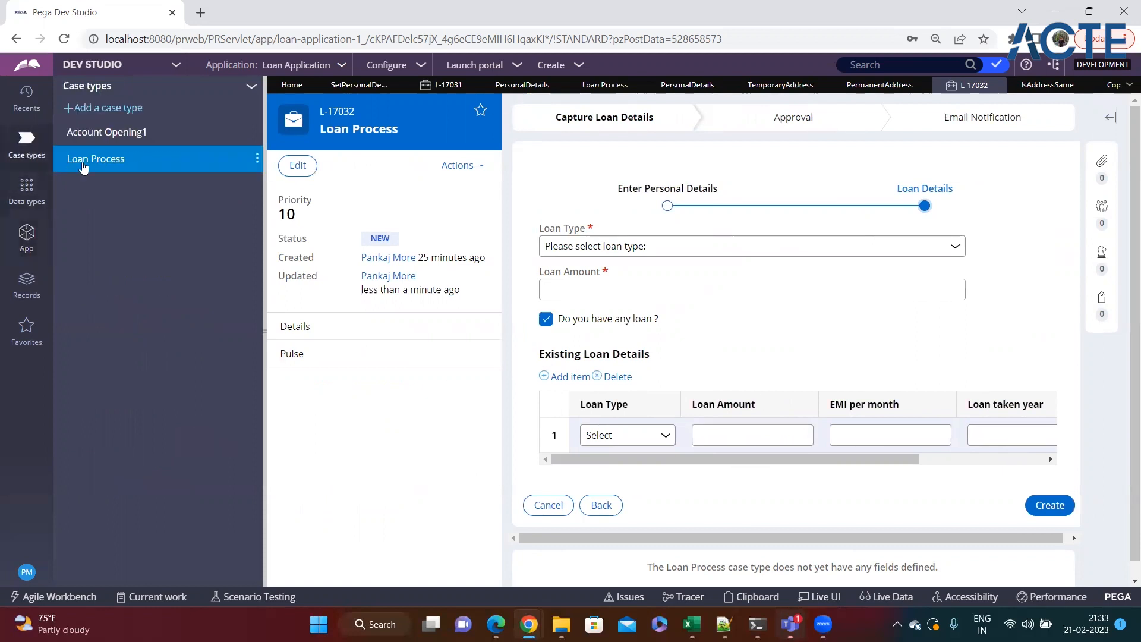
left_click(83, 168)
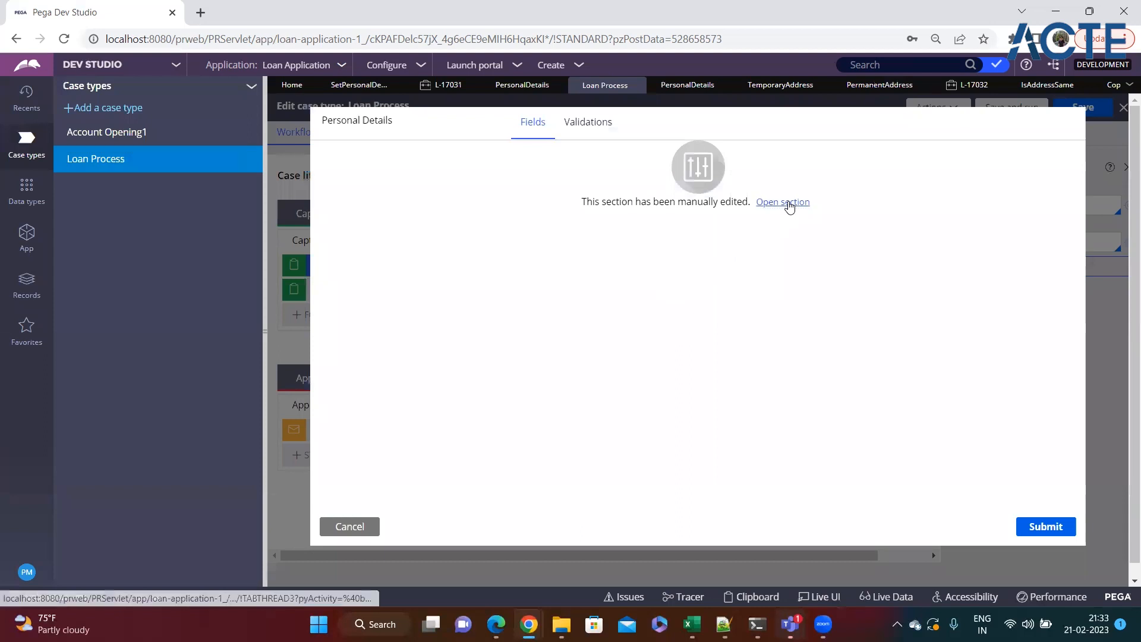
left_click(788, 204)
left_click(77, 165)
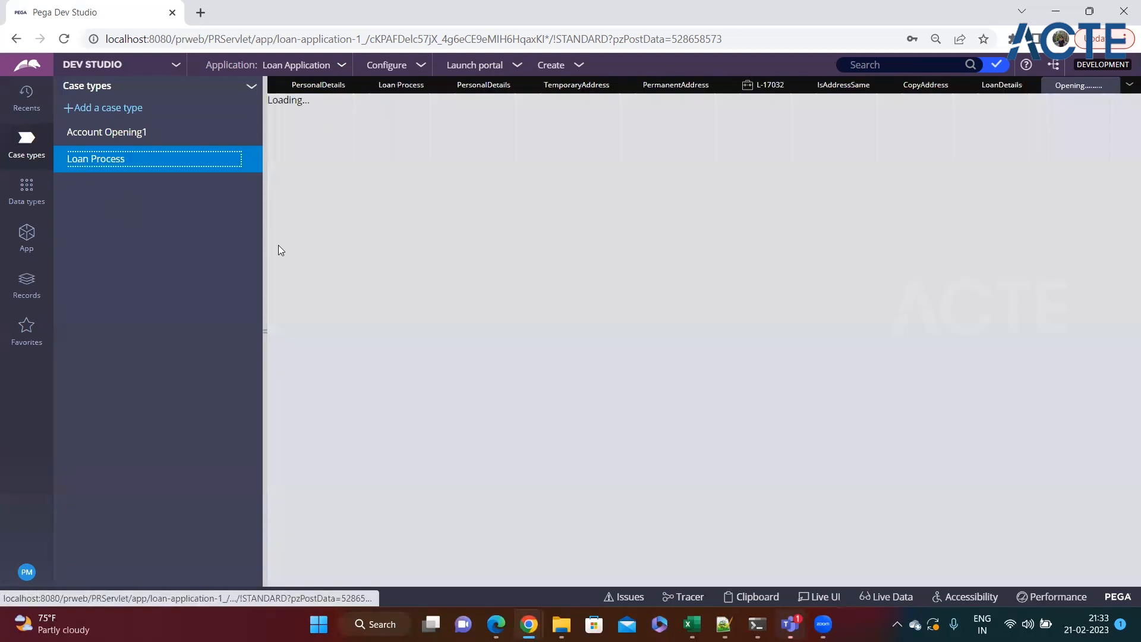
left_click(358, 526)
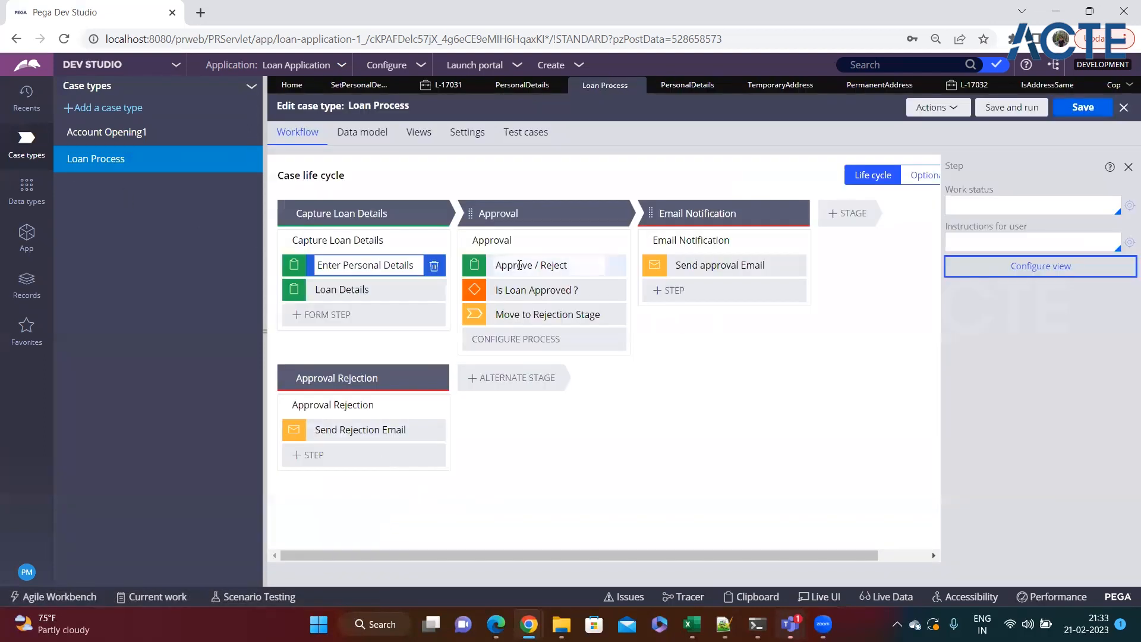
left_click(532, 265)
left_click(1009, 355)
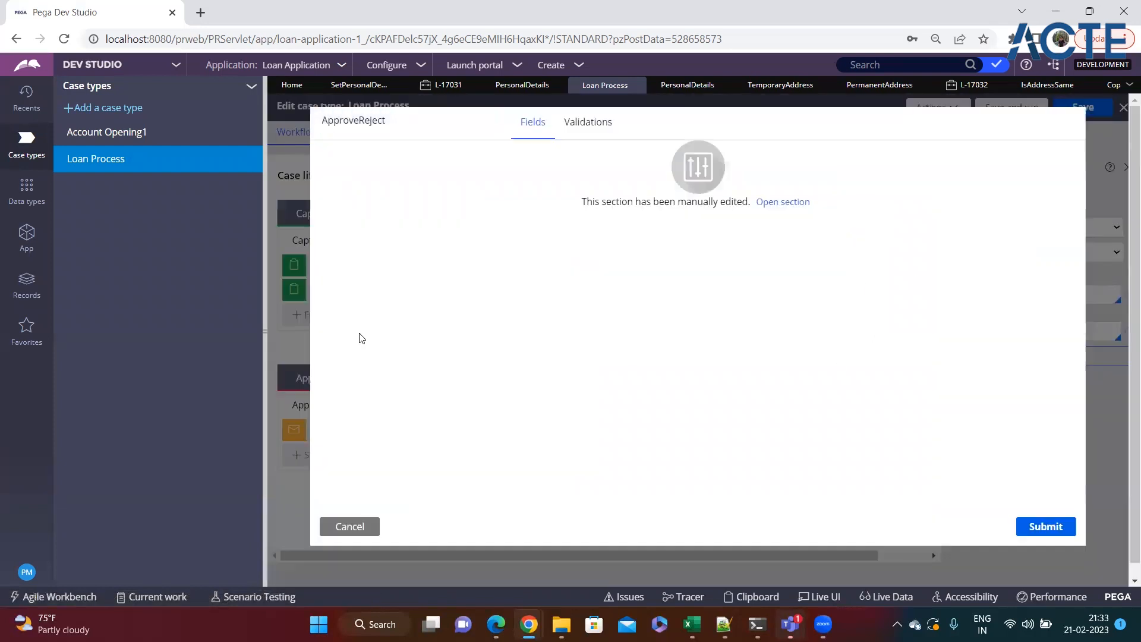
left_click(779, 206)
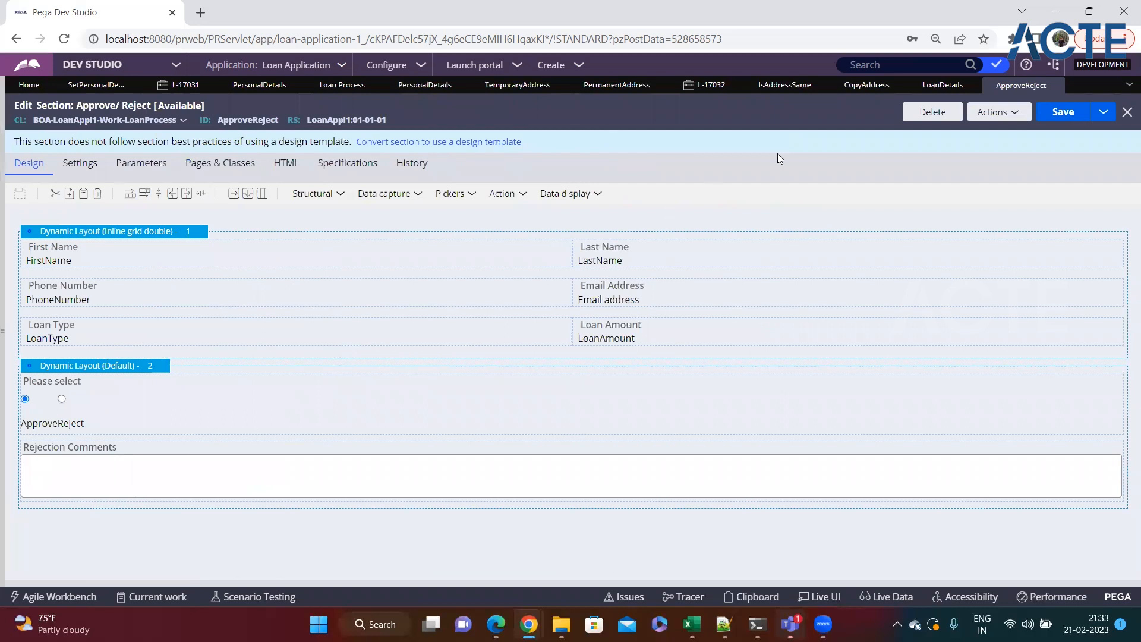
Copy the Existing Loan Details table from the LoanDetails section and paste it below the first dynamic layout in the ApproveReject section
left_click(942, 85)
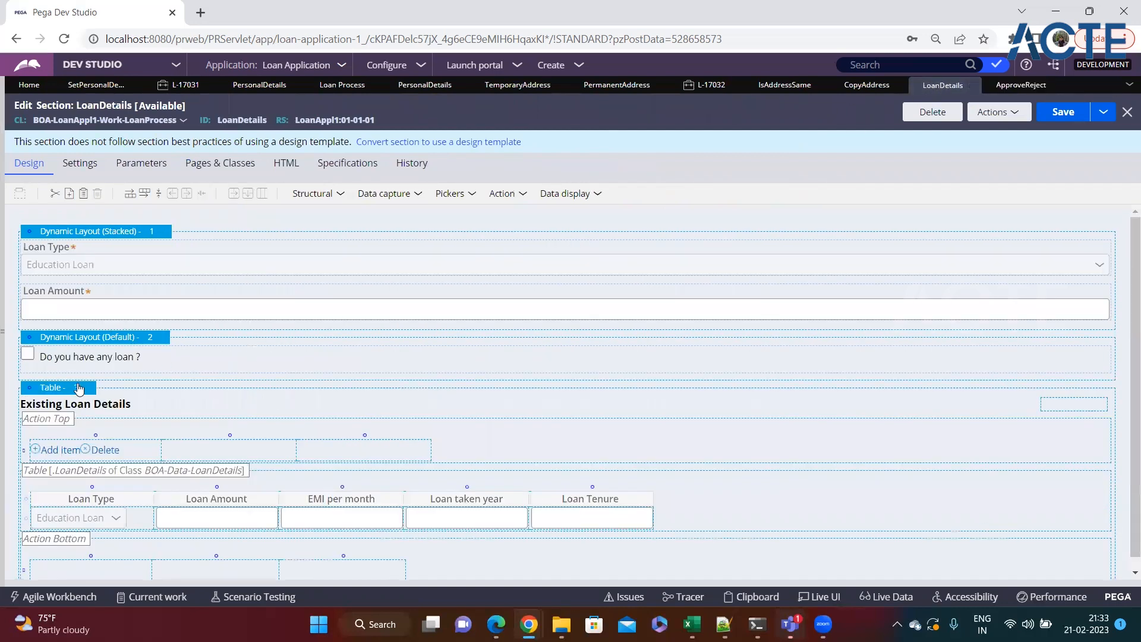
right_click(60, 388)
left_click(94, 411)
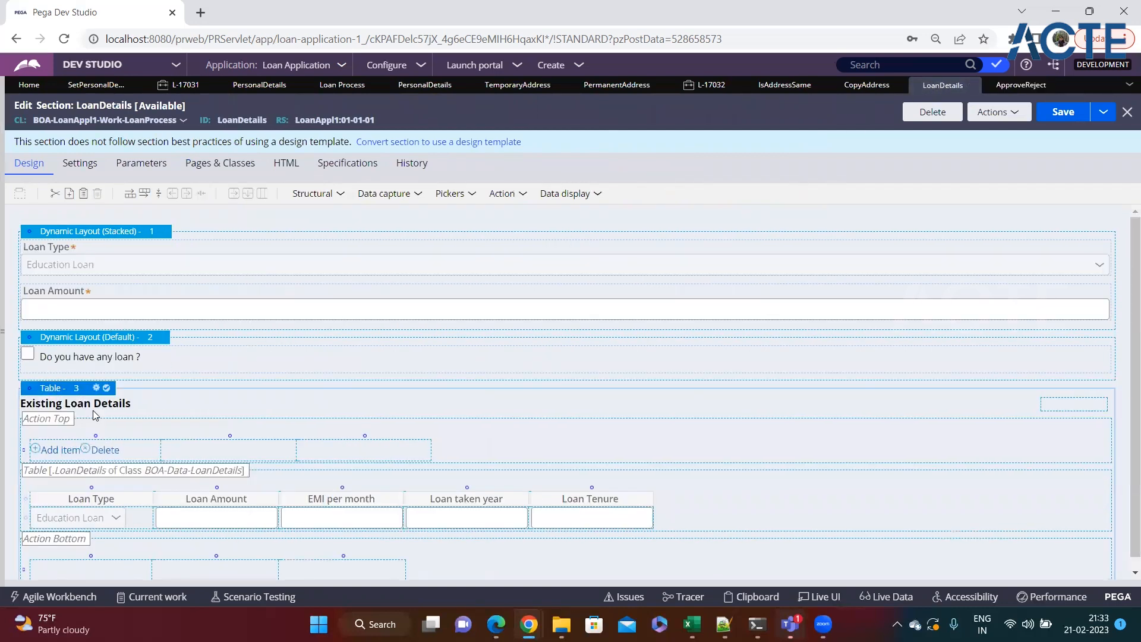
scroll(238, 380, "down", 1)
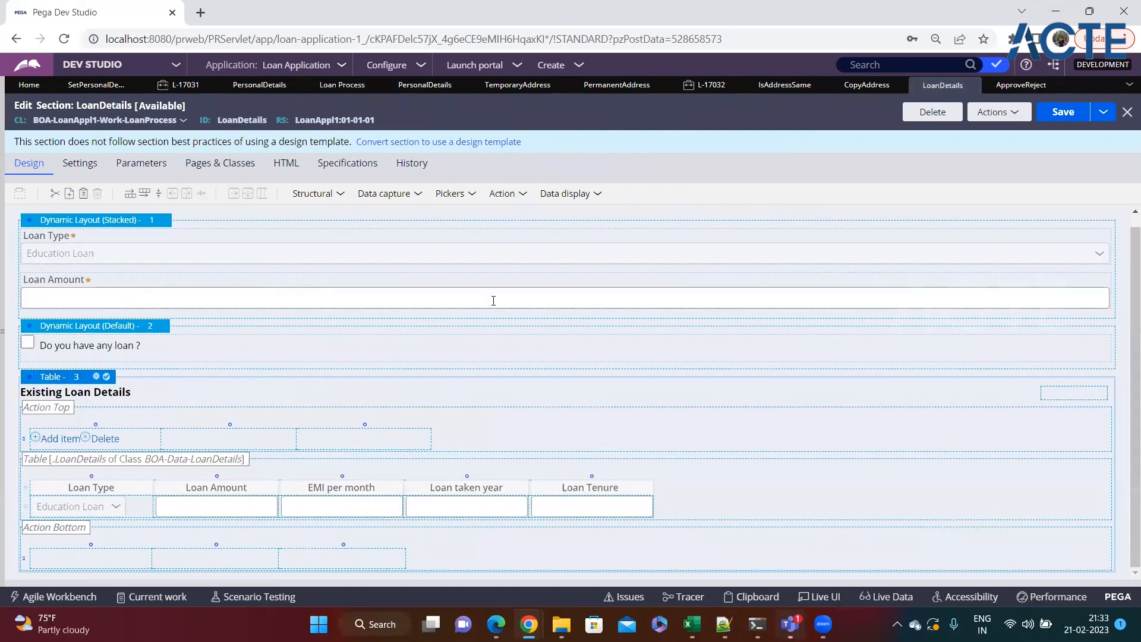
left_click(1021, 85)
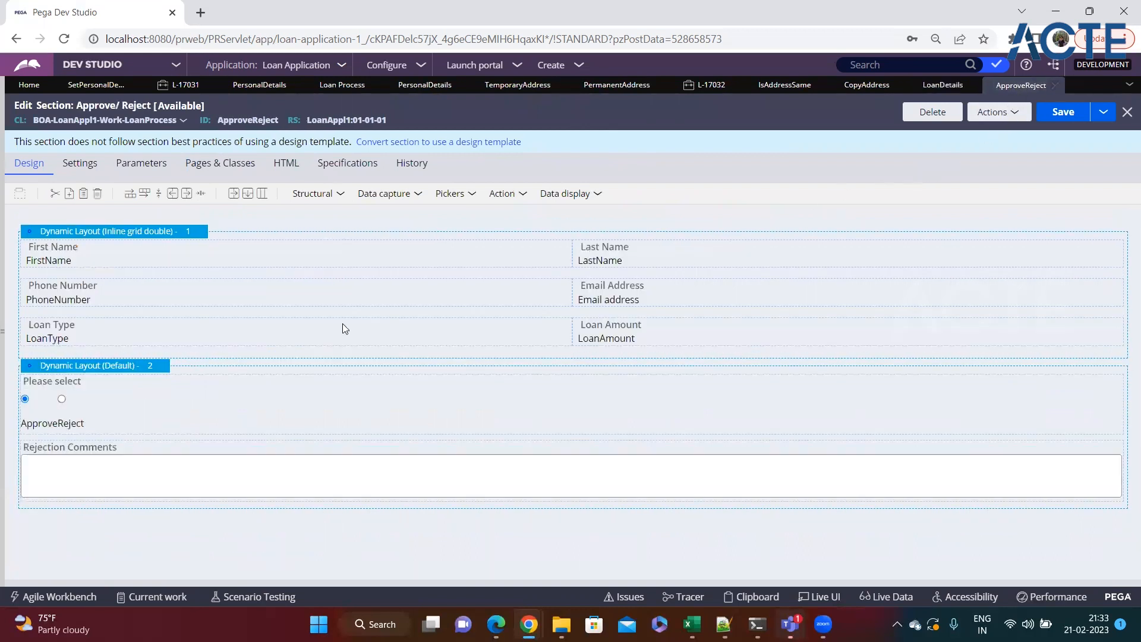
right_click(98, 231)
left_click(132, 287)
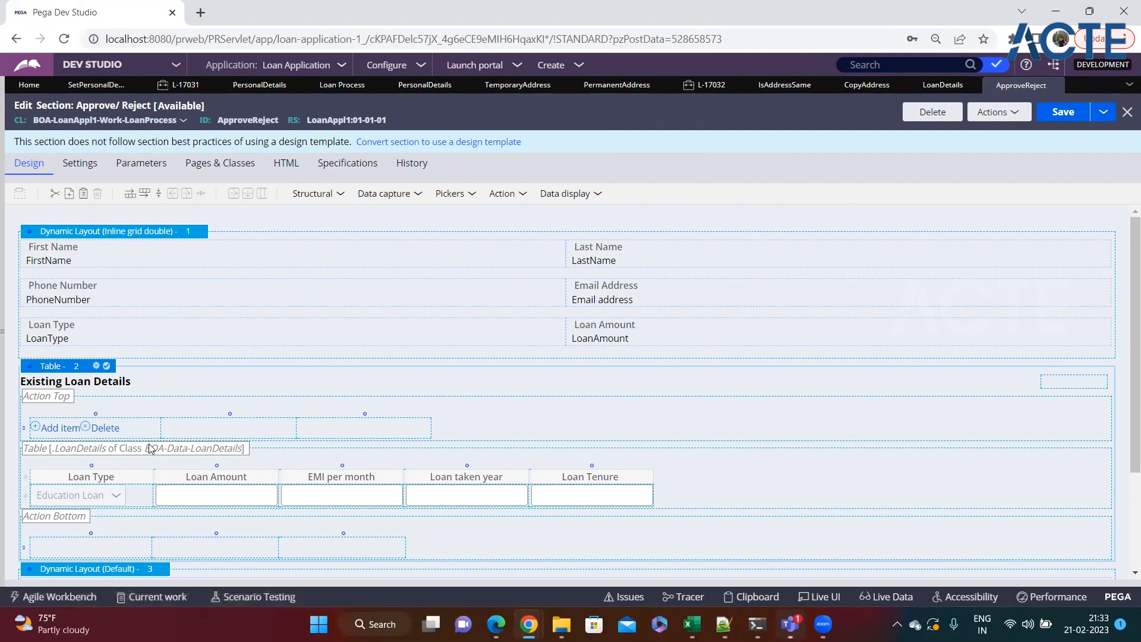
Set the edit options of the Loan Amount cell in the Existing Loan Details table to Read-only (always)
left_click(179, 489)
left_click(286, 496)
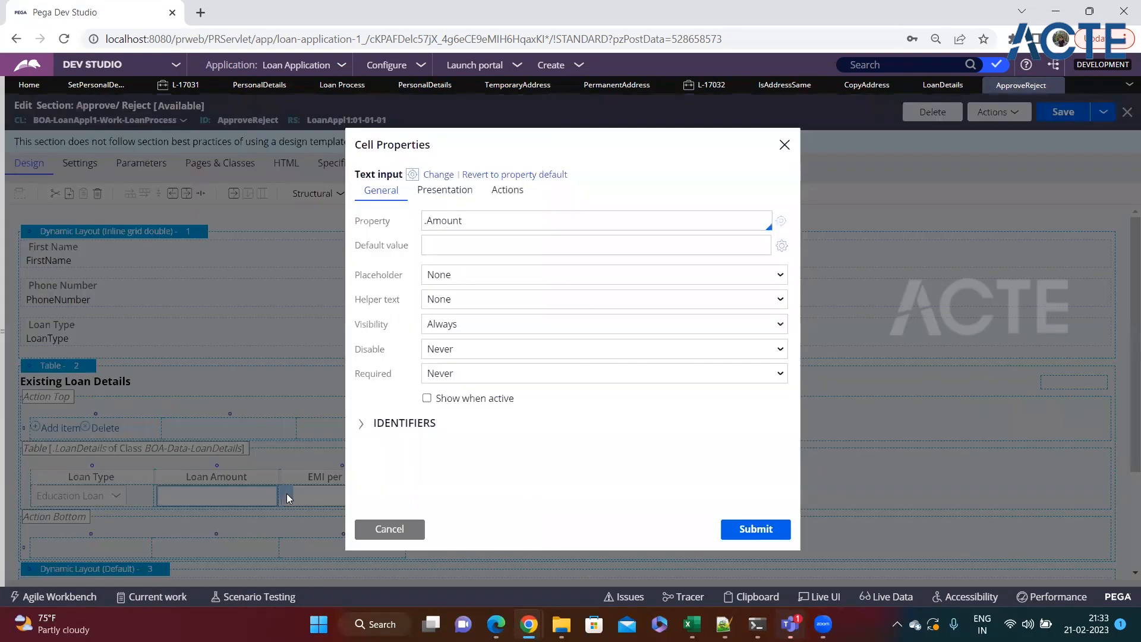
left_click(454, 190)
left_click(458, 224)
left_click(463, 251)
left_click(753, 529)
Set the edit options of the table's EMI per month cell to Read-only (always)
left_click(396, 496)
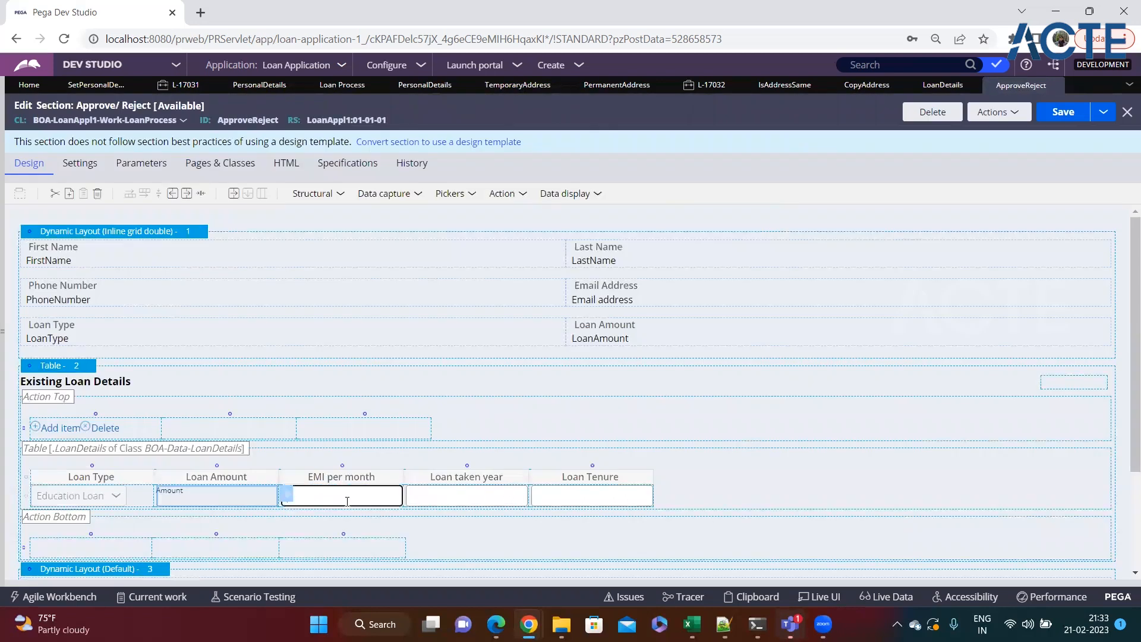
left_click(412, 493)
left_click(455, 189)
left_click(452, 221)
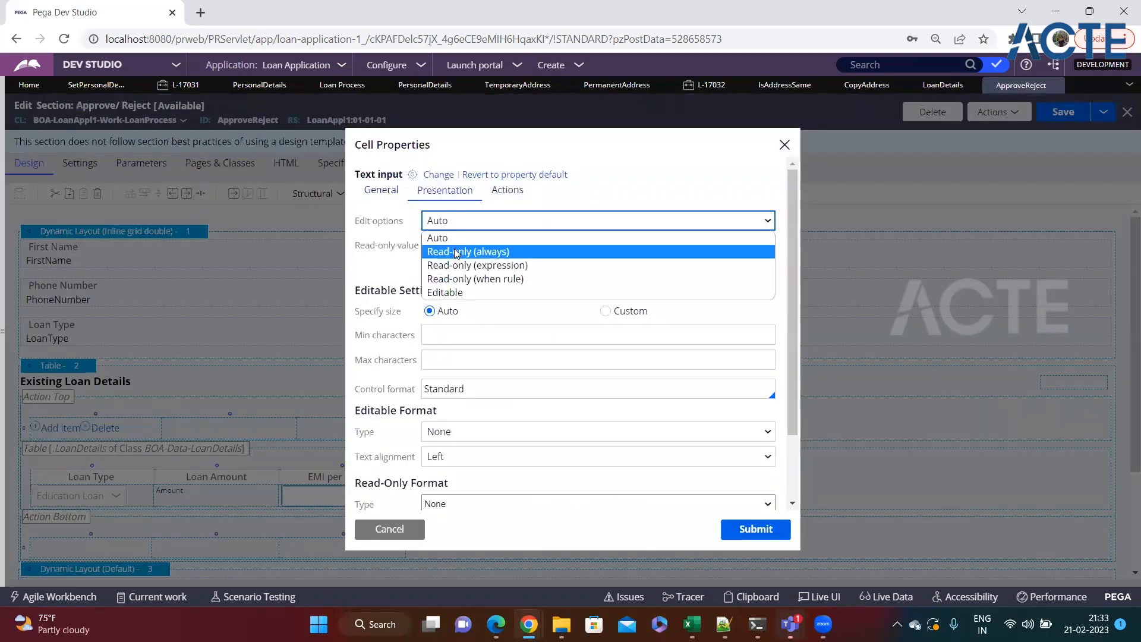
left_click(456, 252)
left_click(754, 528)
Set the edit options of the table's Loan taken year cell to Read-only (always)
left_click(466, 498)
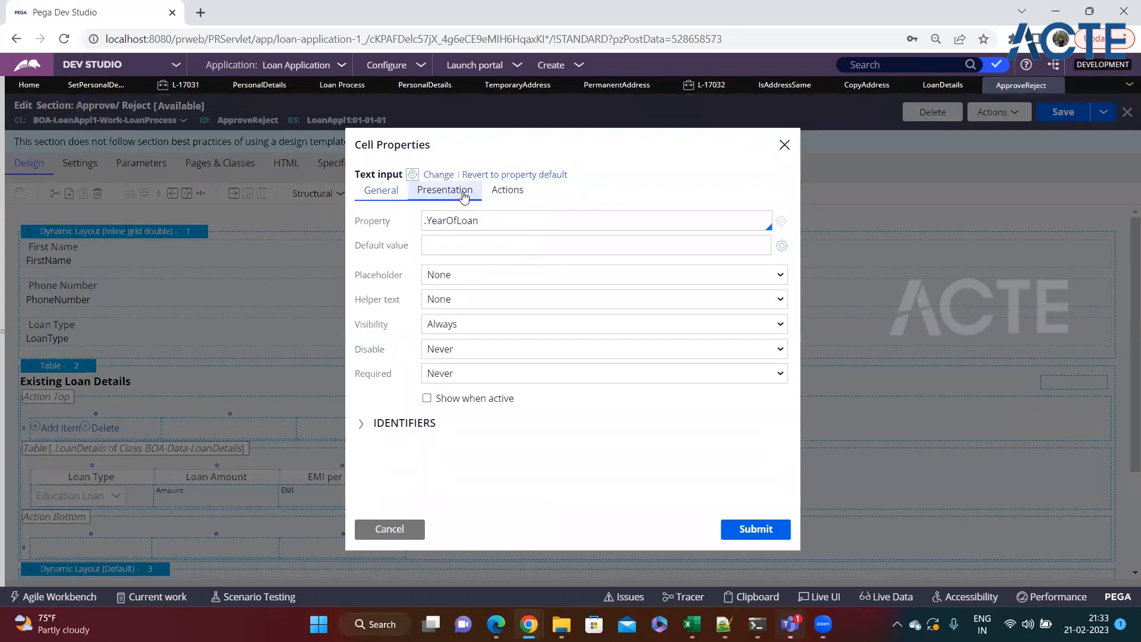
left_click(444, 190)
left_click(479, 221)
left_click(478, 251)
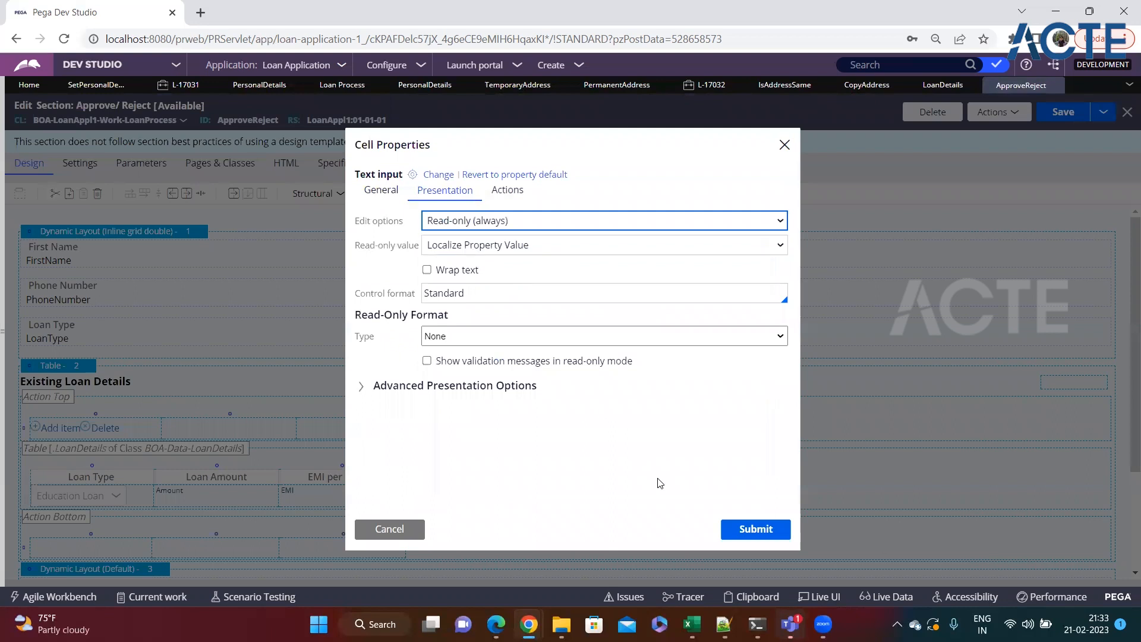
left_click(754, 528)
Set the edit options of the table's Loan Tenure cell to Read-only (always)
left_click(615, 502)
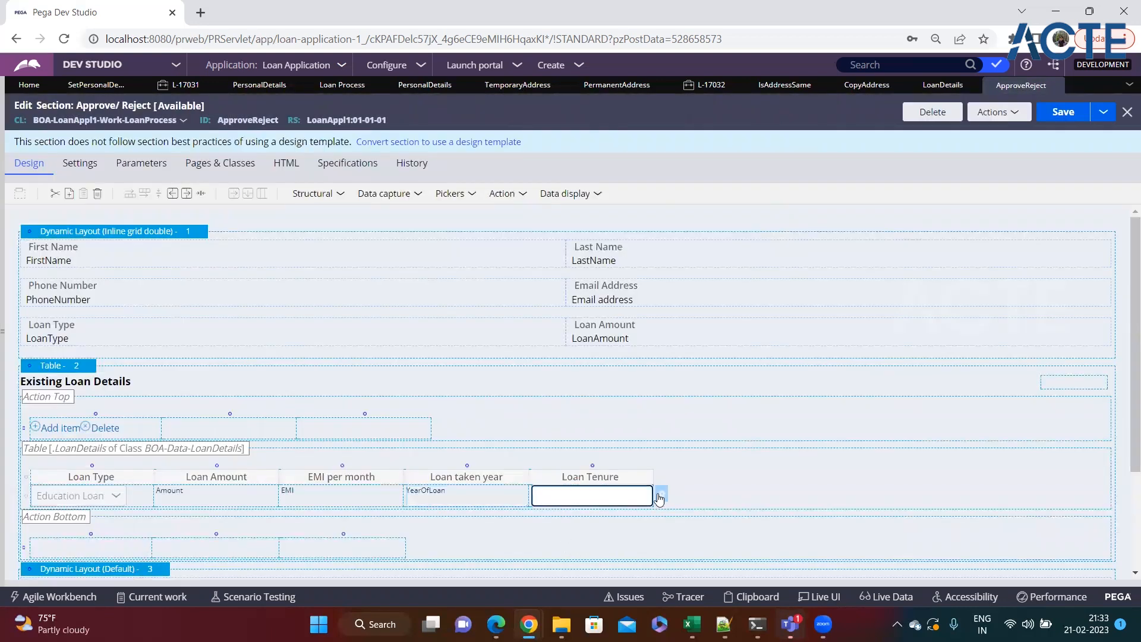
left_click(660, 497)
left_click(444, 190)
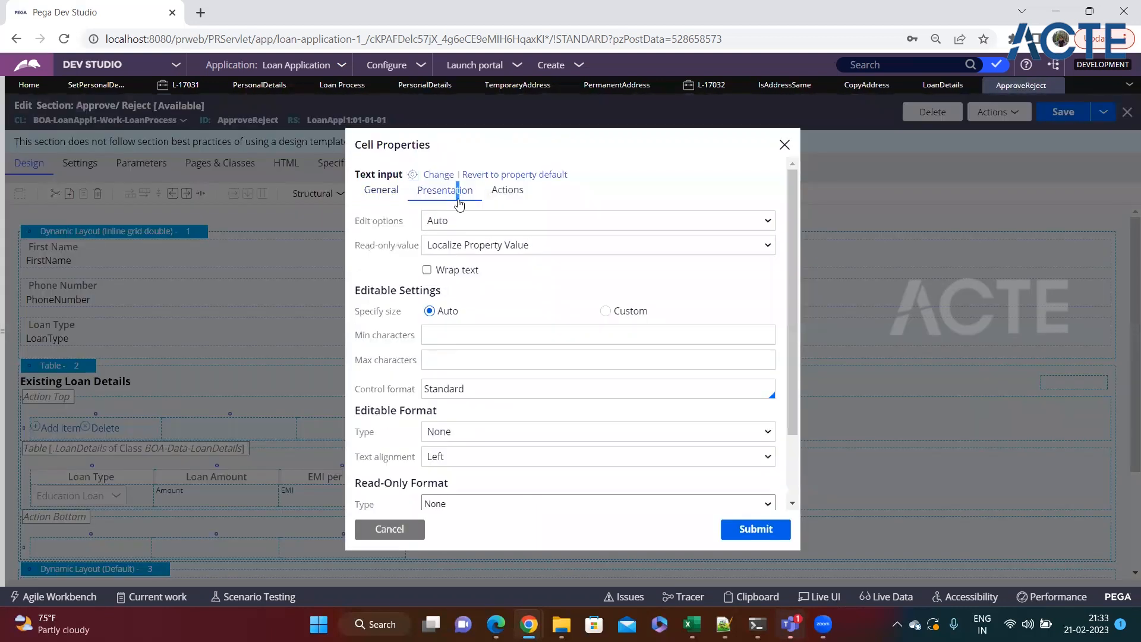
left_click(461, 220)
left_click(469, 250)
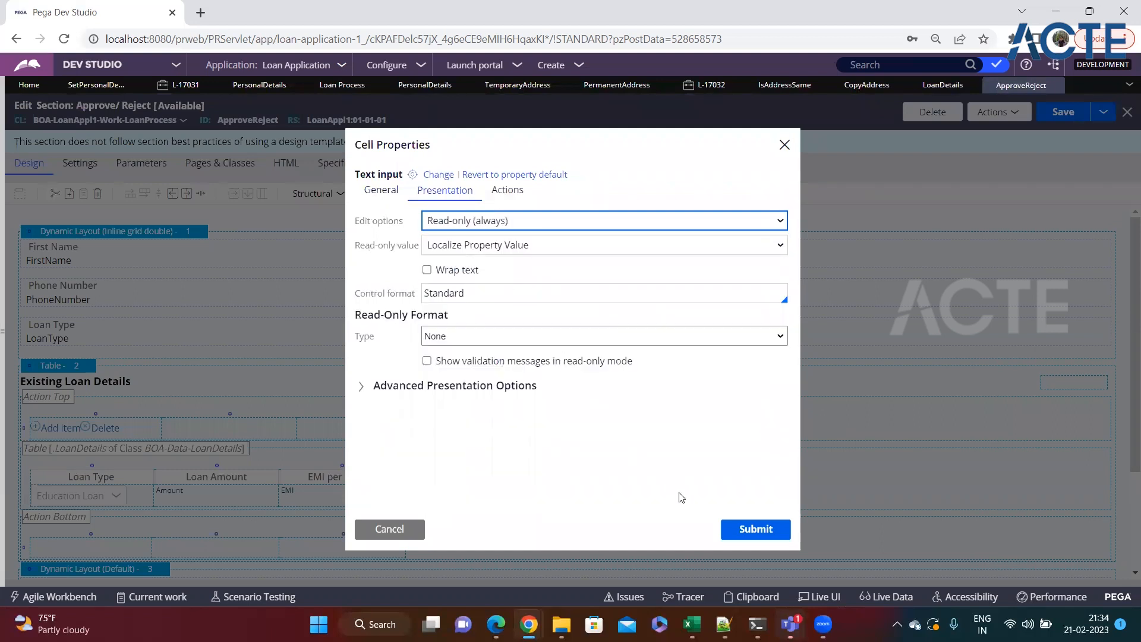
left_click(724, 531)
Set the edit options of the table's Loan Type dropdown cell to Read-only (always)
left_click(95, 502)
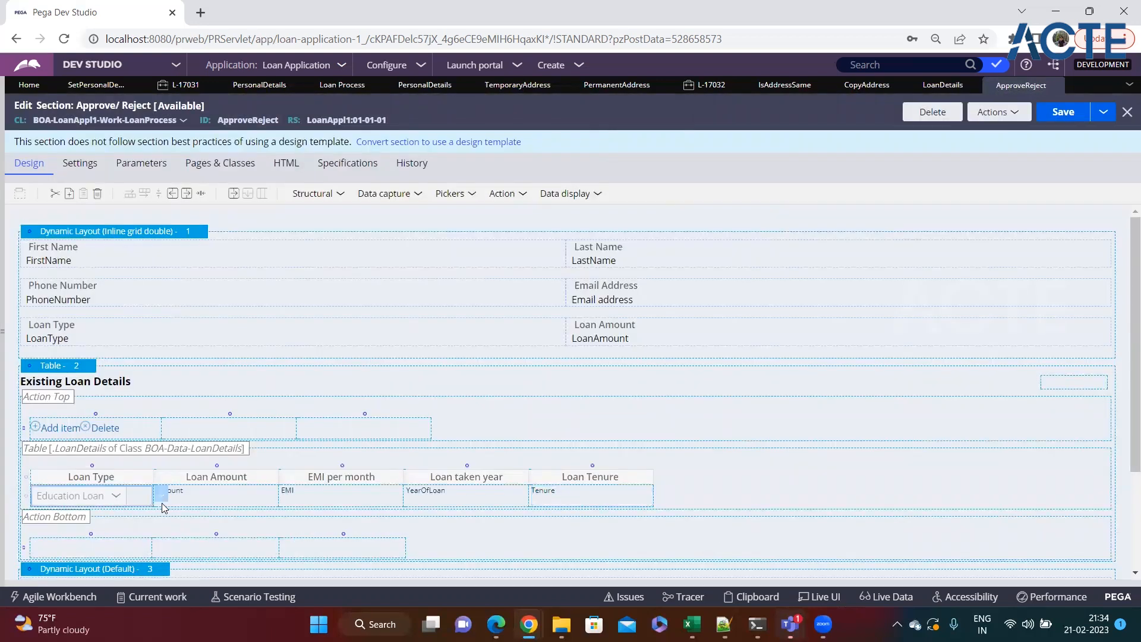
left_click(161, 493)
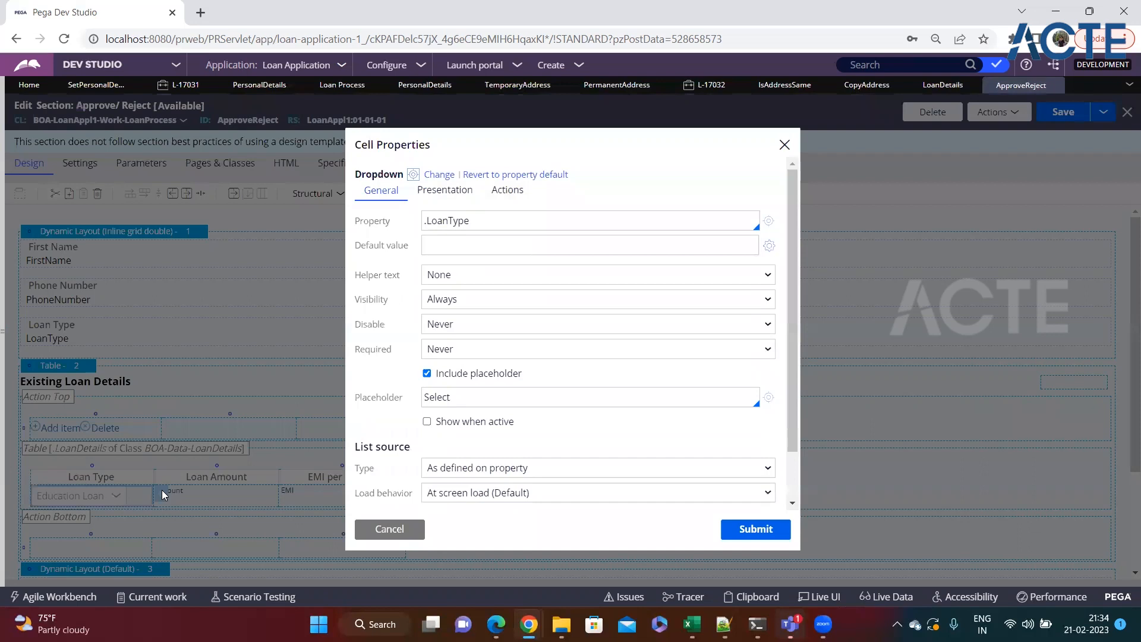
left_click(445, 189)
left_click(460, 221)
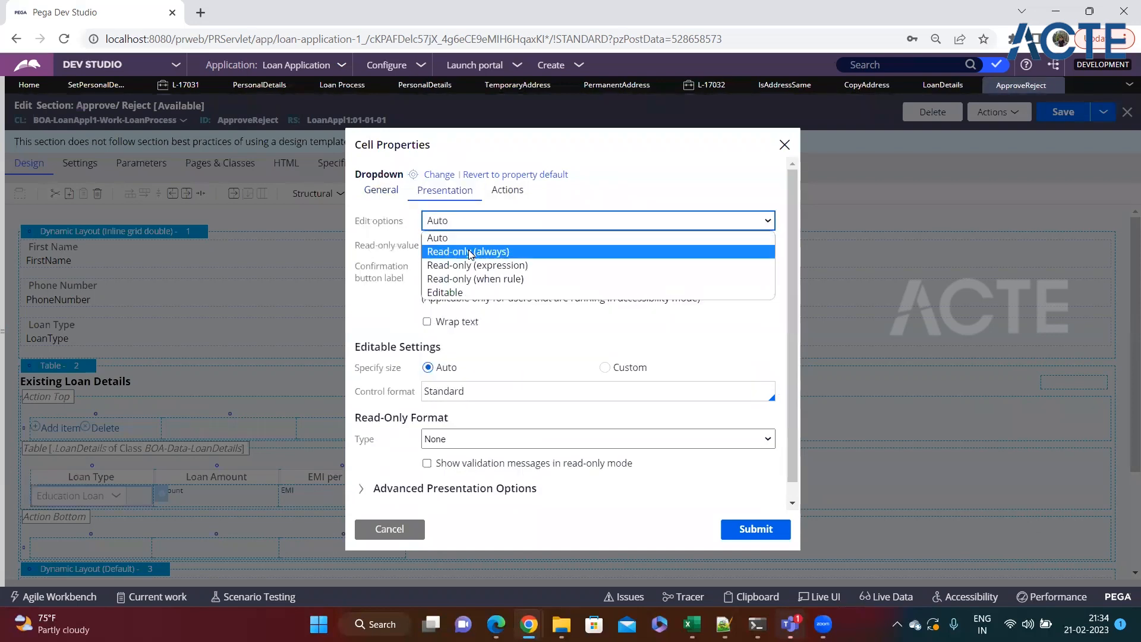
left_click(470, 248)
left_click(742, 535)
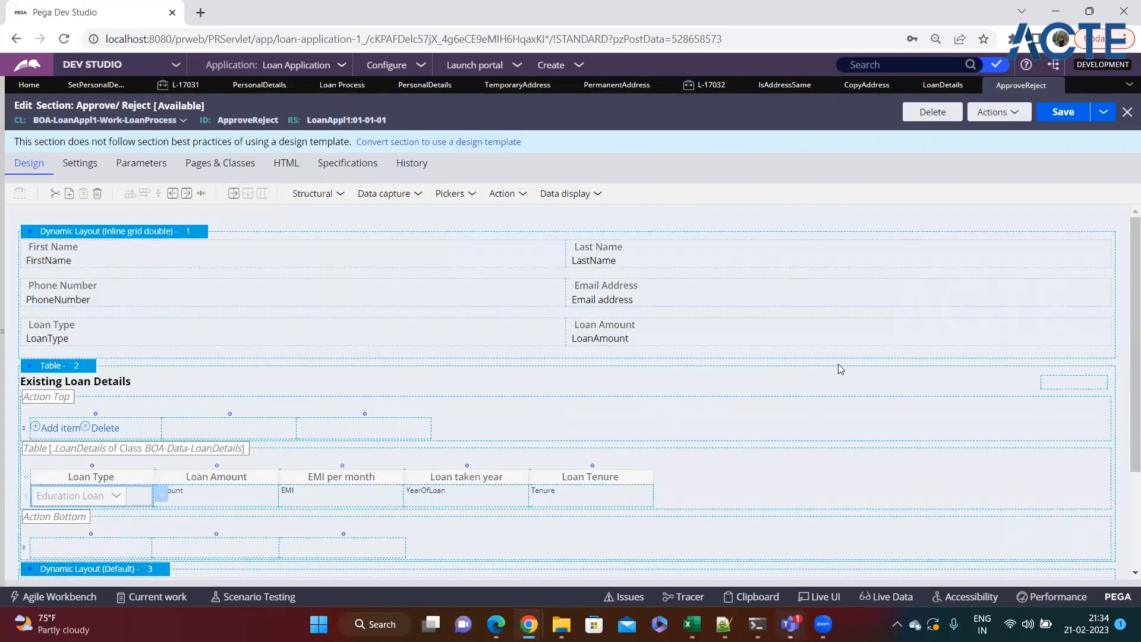
Save the ApproveReject section and close all open records
left_click(1049, 113)
left_click(1129, 84)
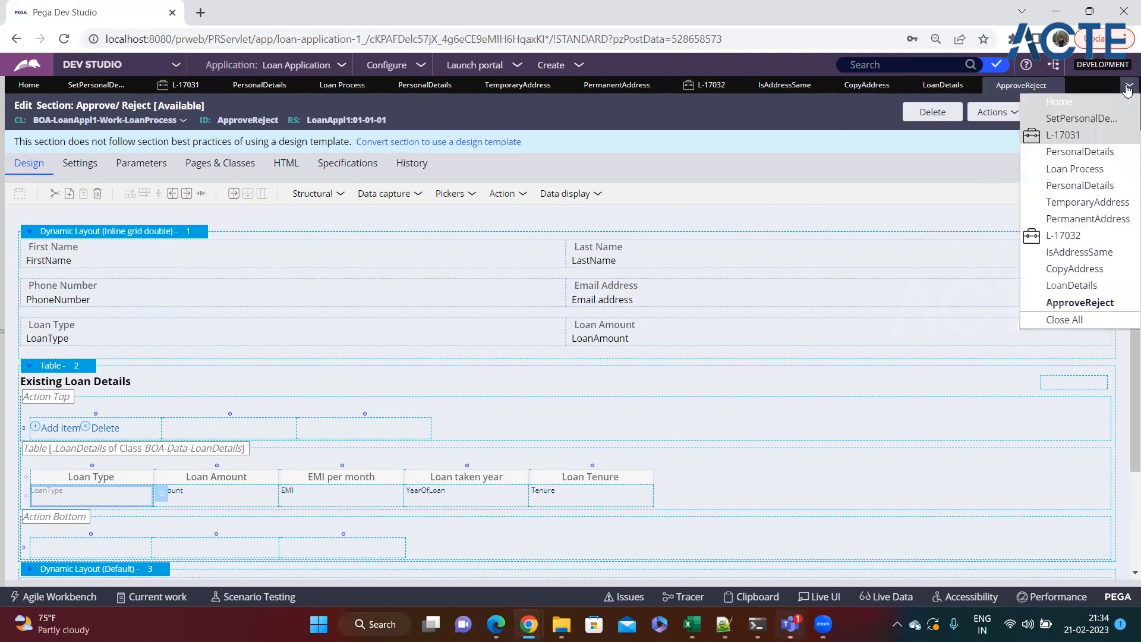
left_click(1095, 321)
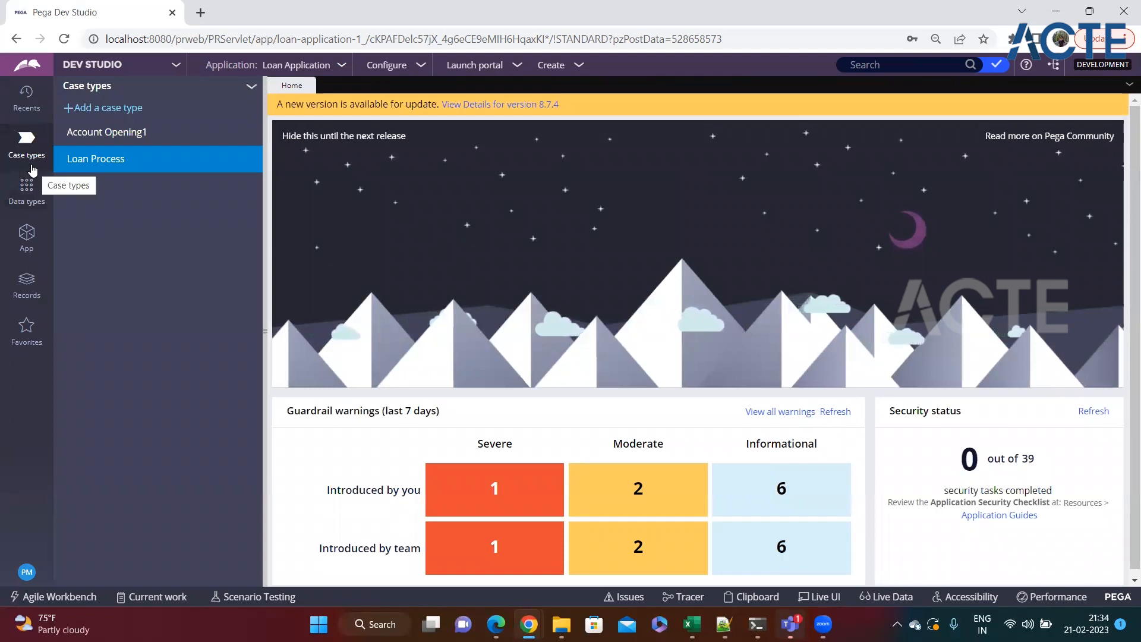
Create a data transform named SortLoanDetails in the AccountOpening1 class
left_click(26, 235)
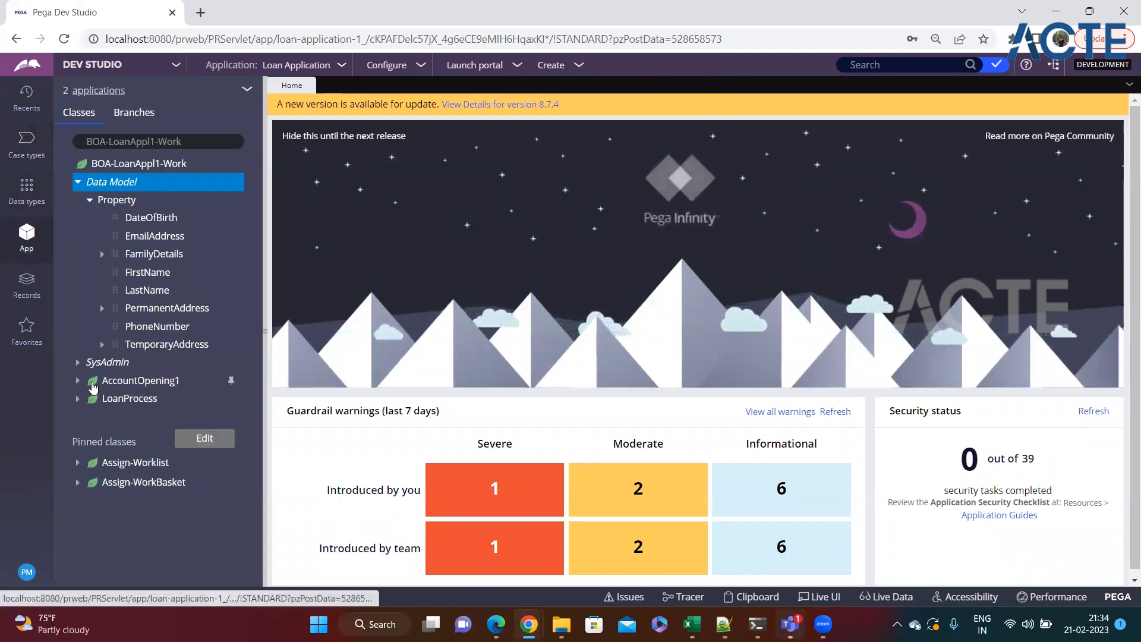
right_click(124, 384)
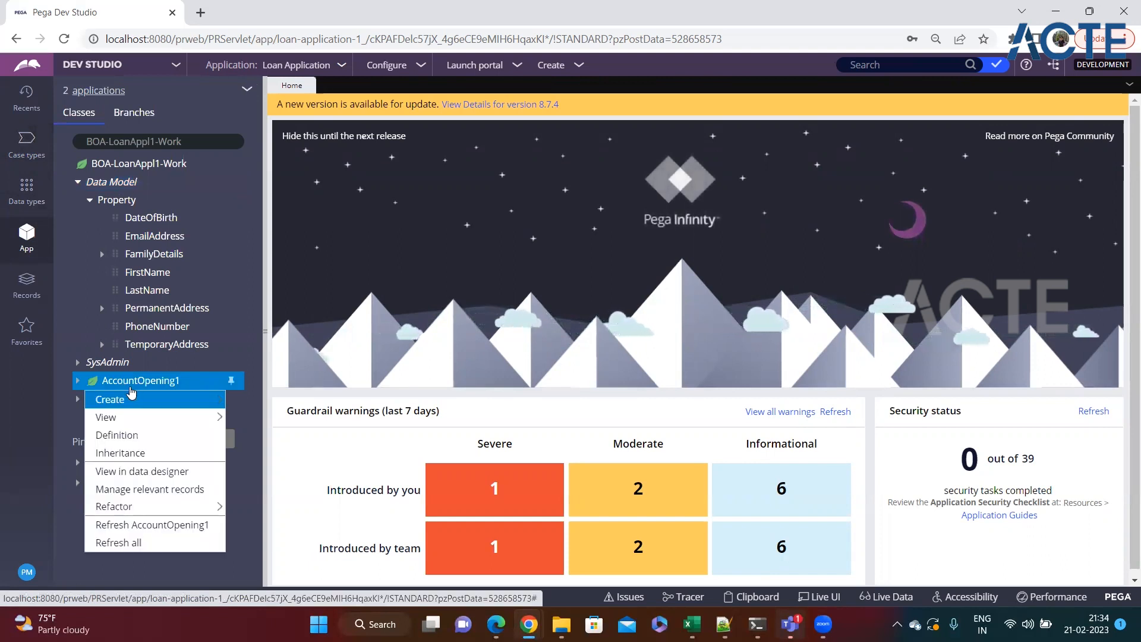
mouse_move(132, 395)
mouse_move(279, 174)
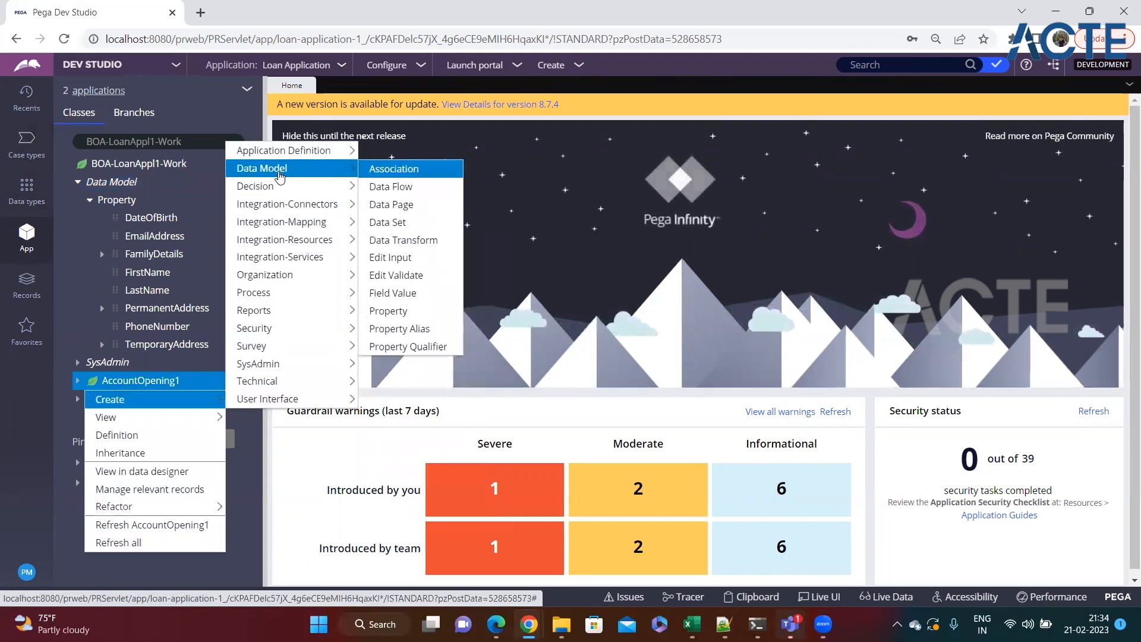
left_click(398, 239)
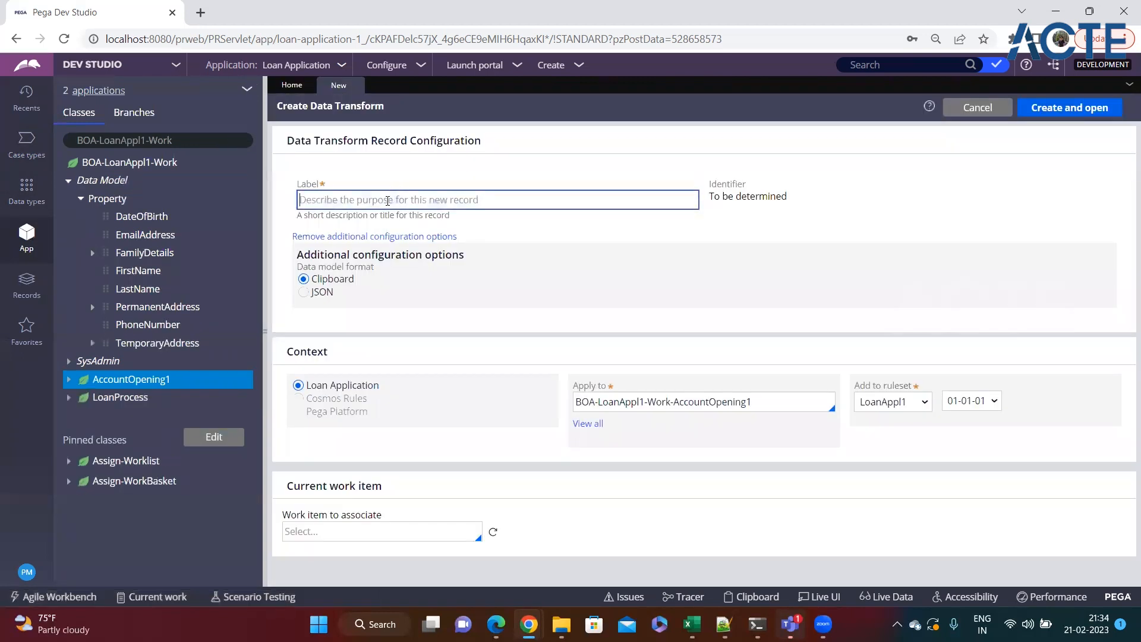
type("Sort")
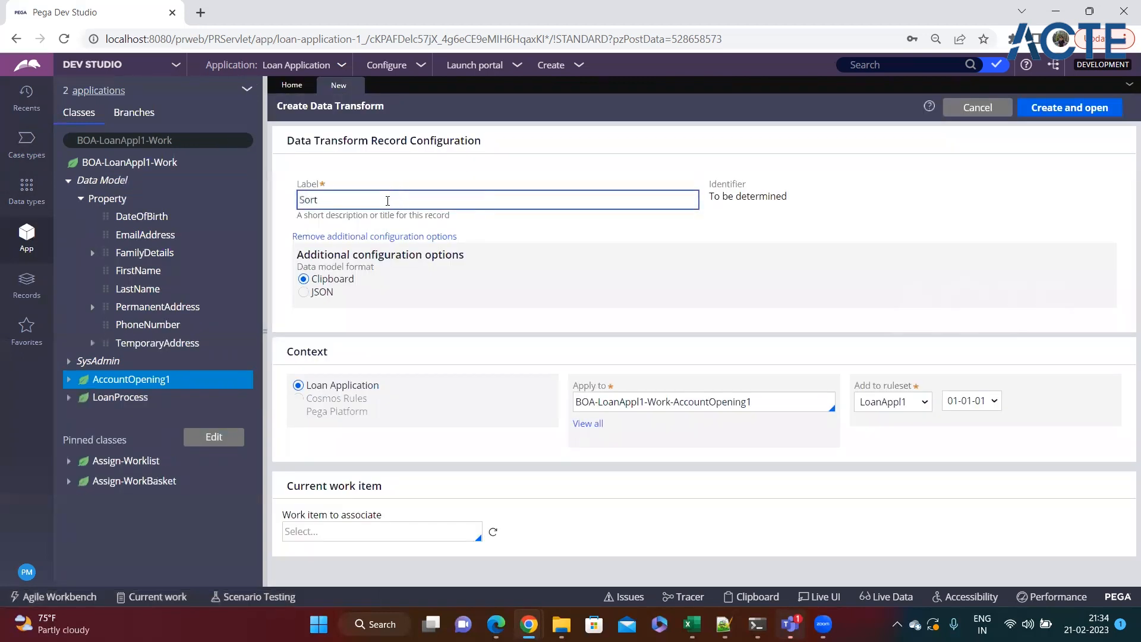
type("LoanDetails")
left_click(1095, 108)
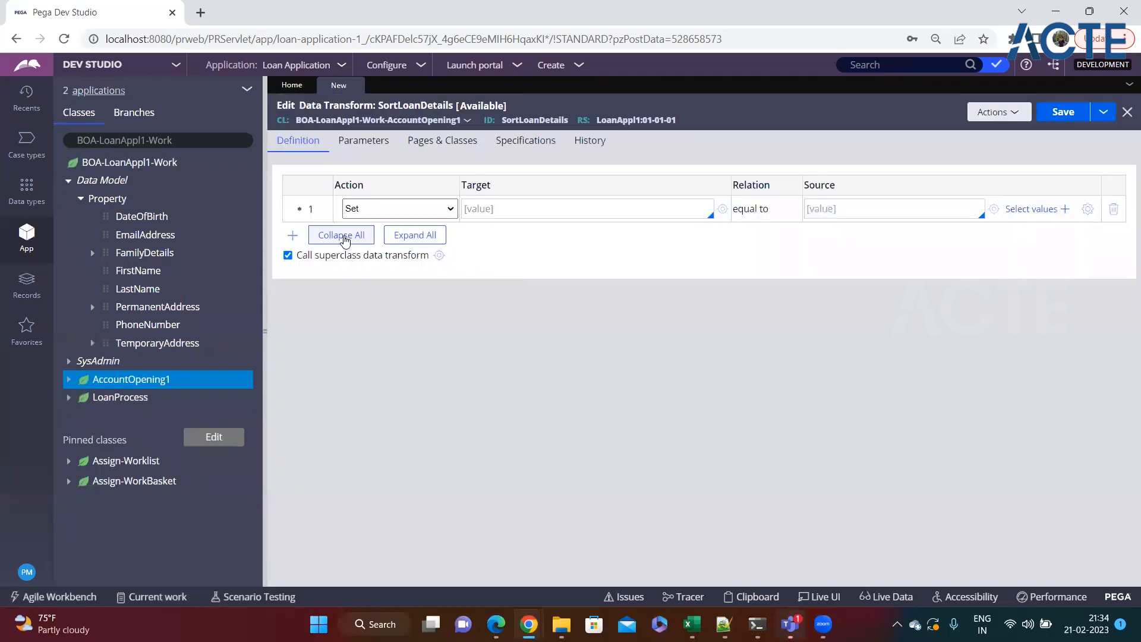
Set the first row's action to Sort and try to find the loan details page list as its target
left_click(447, 206)
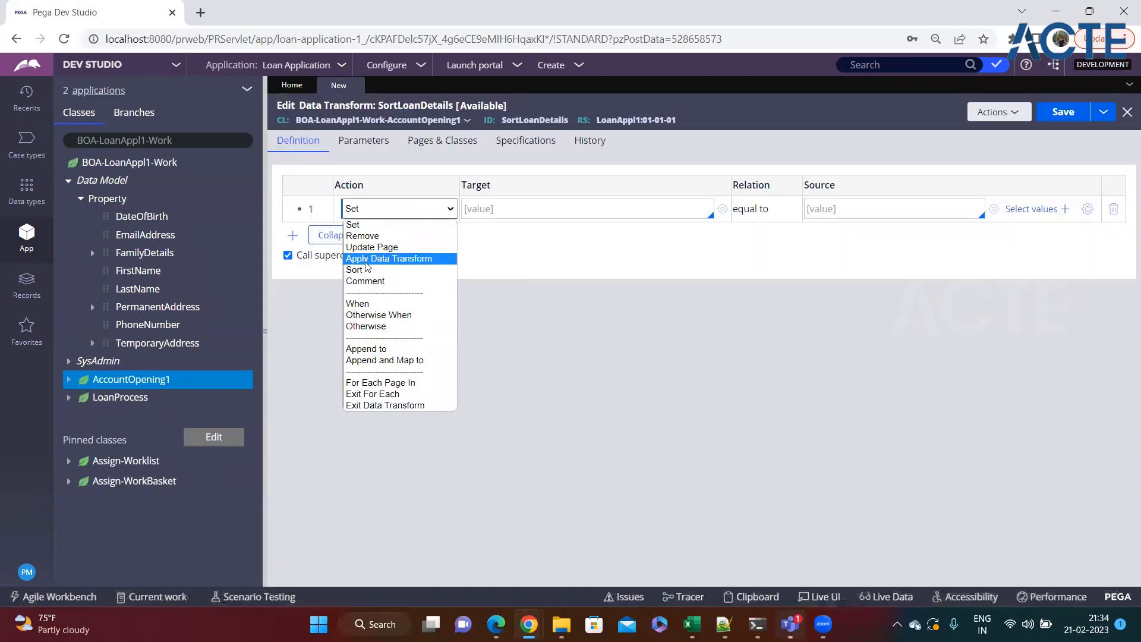
left_click(439, 266)
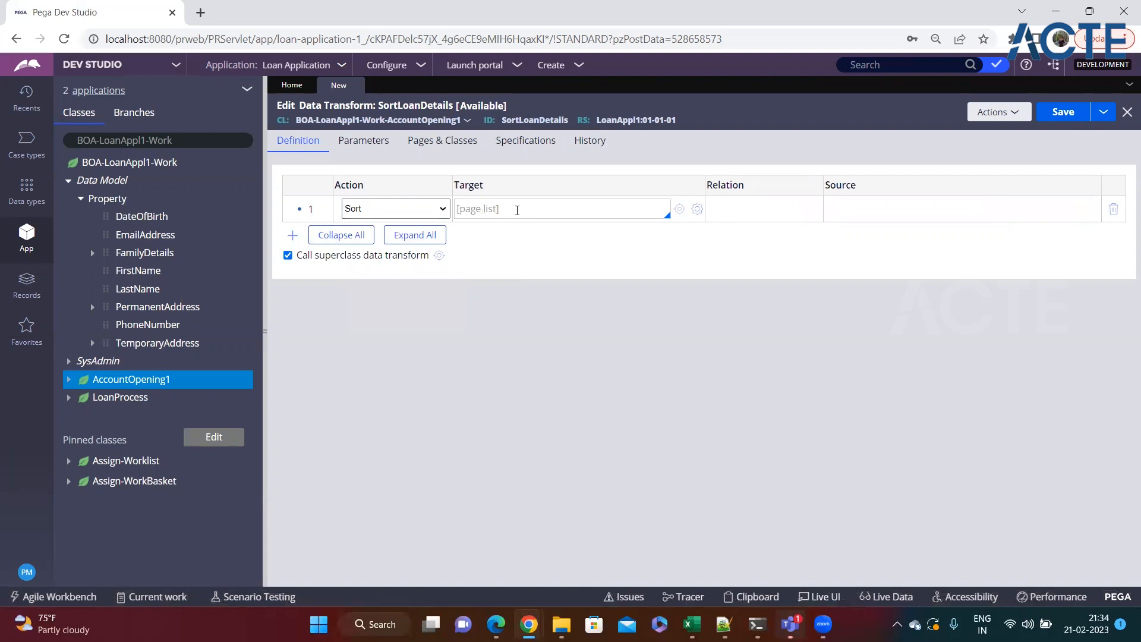
type(".")
key("Down")
key("Down")
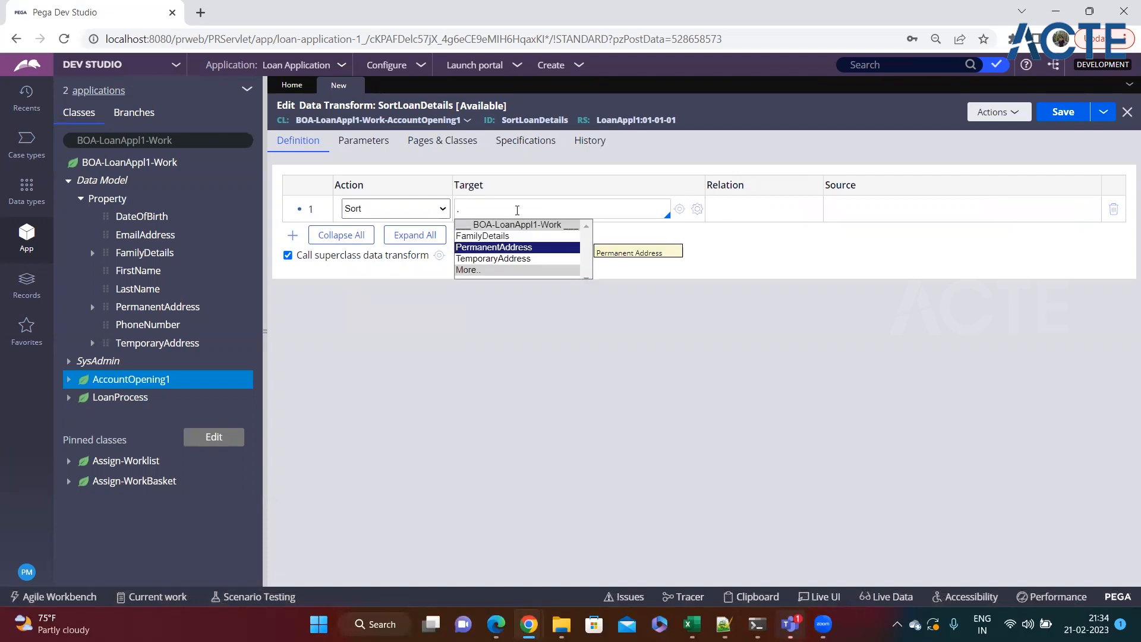
key("Down")
key("Down")
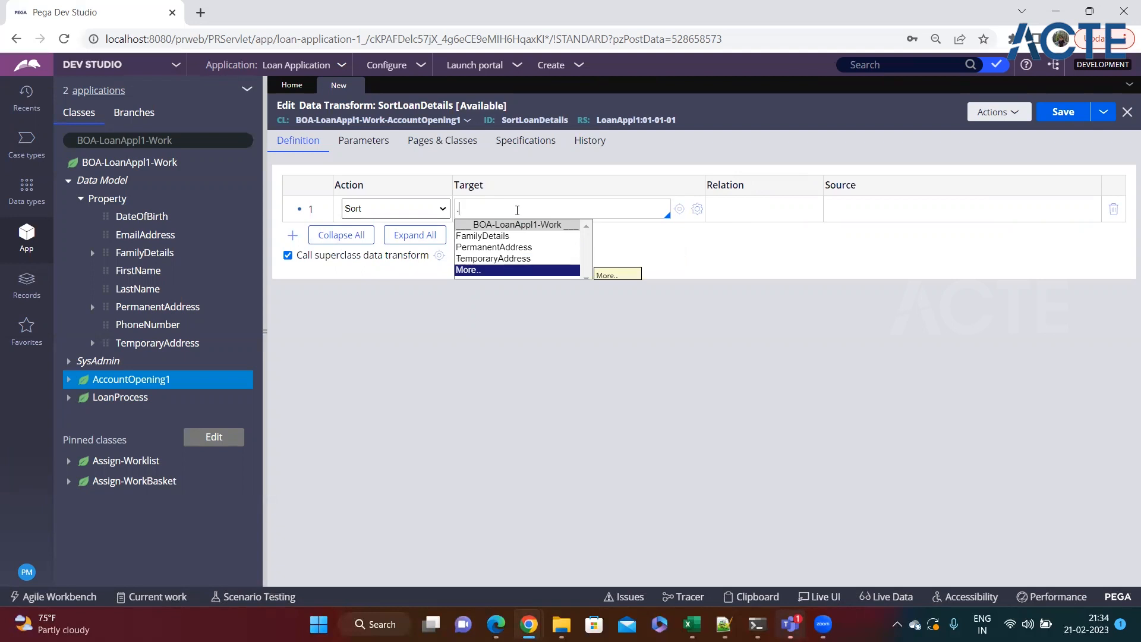
type("lo")
key("BackSpace")
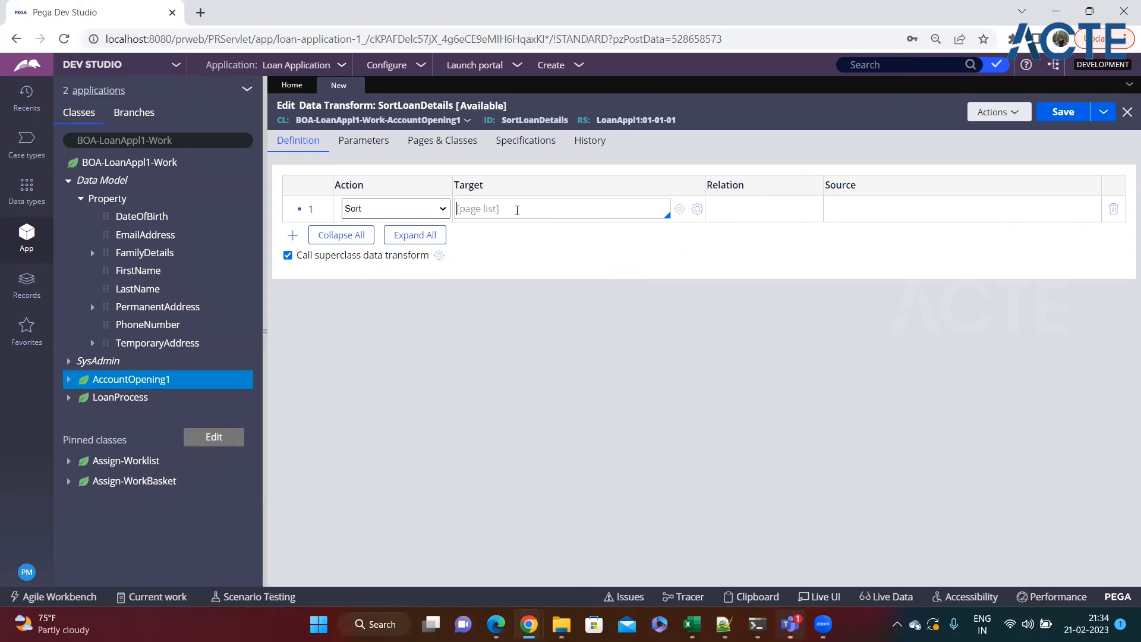
Check the AccountOpening1 class's data model and discard the unsaved SortLoanDetails data transform
left_click(69, 379)
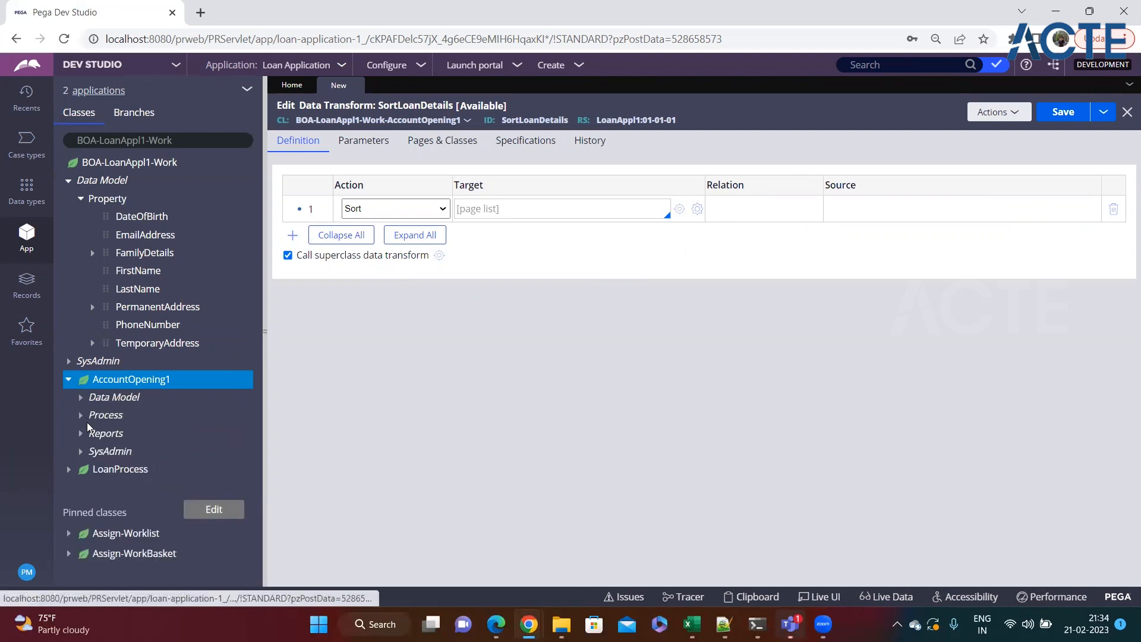
left_click(82, 401)
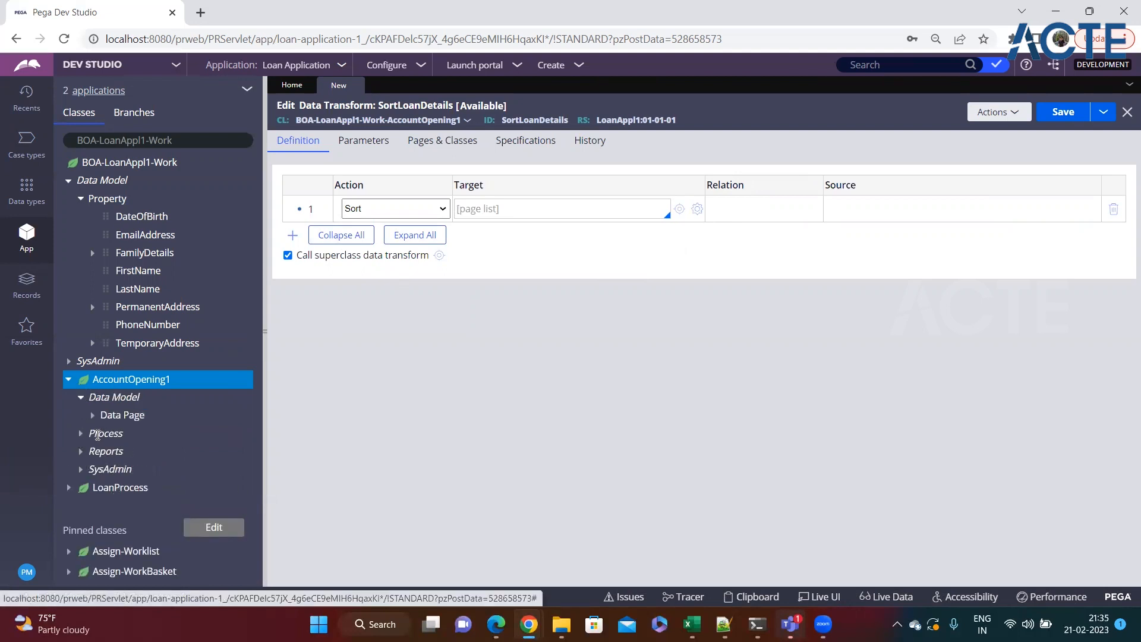
left_click(353, 85)
left_click(882, 373)
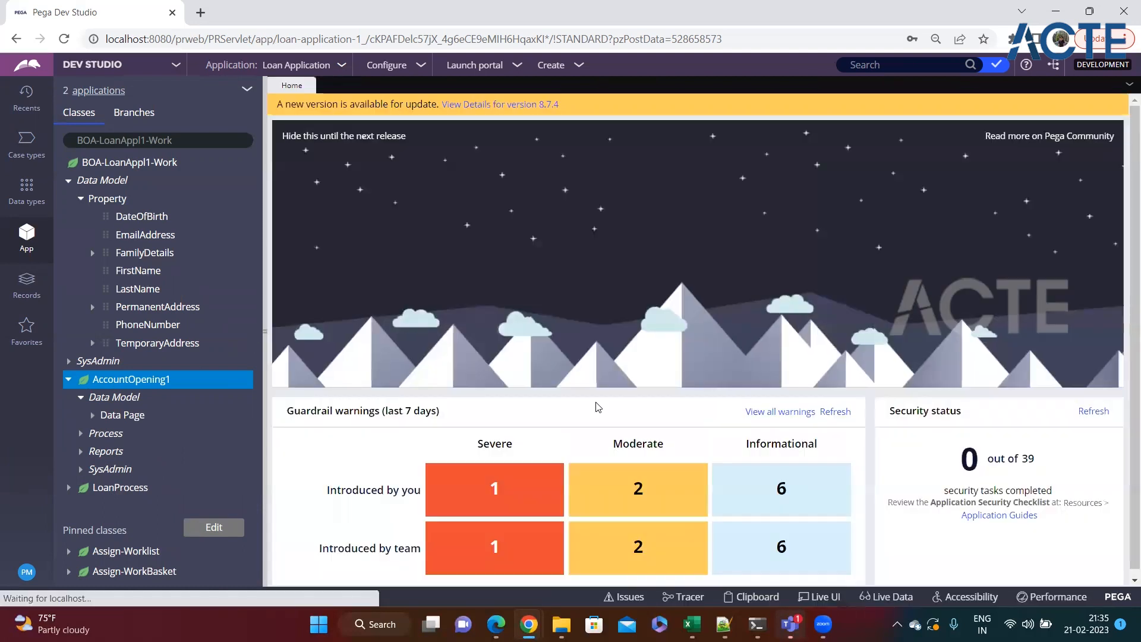
left_click(69, 380)
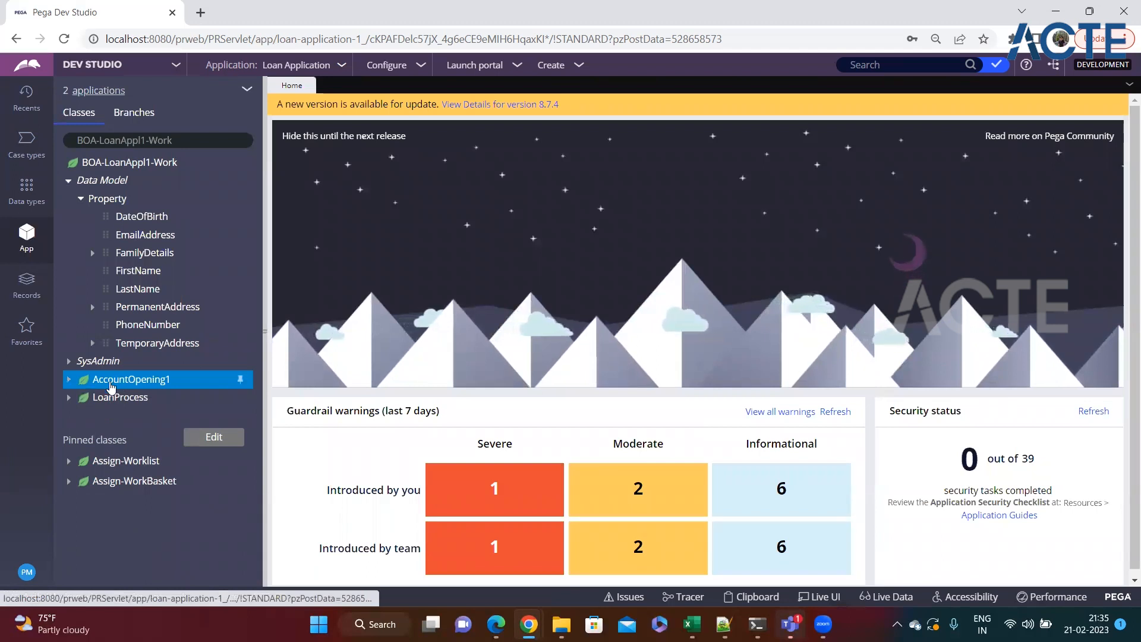
right_click(121, 397)
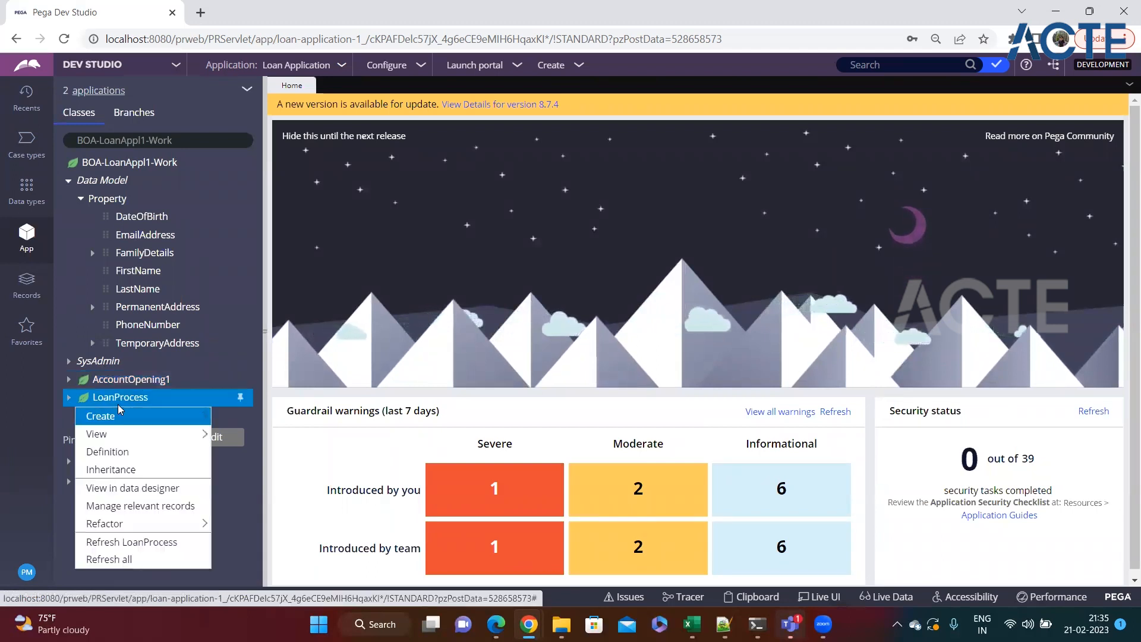
mouse_move(119, 416)
mouse_move(297, 185)
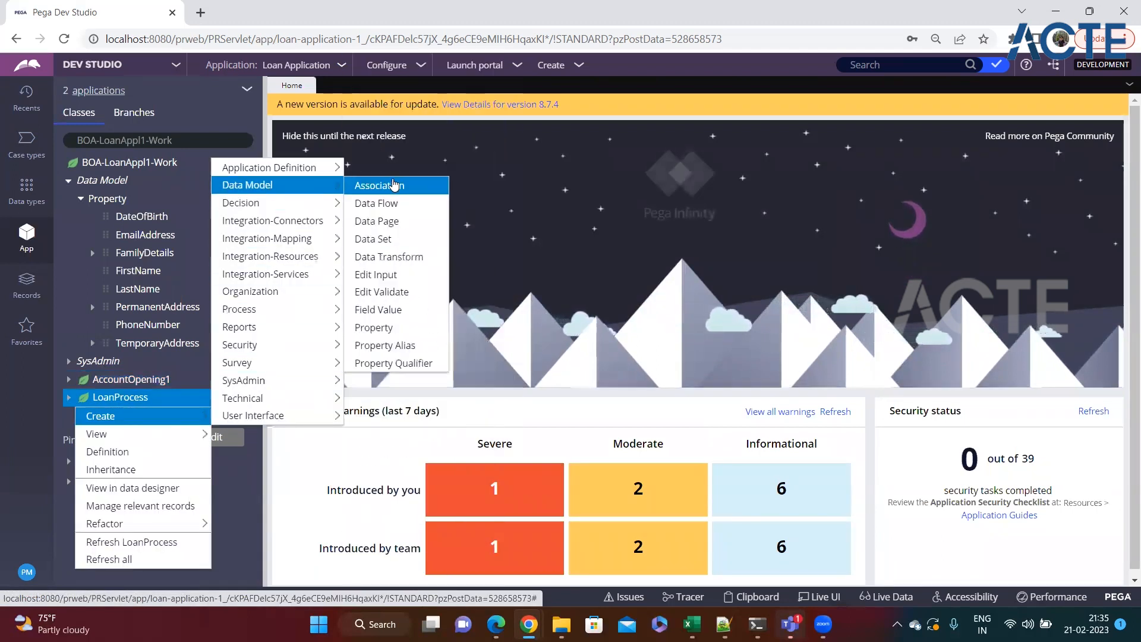
left_click(395, 331)
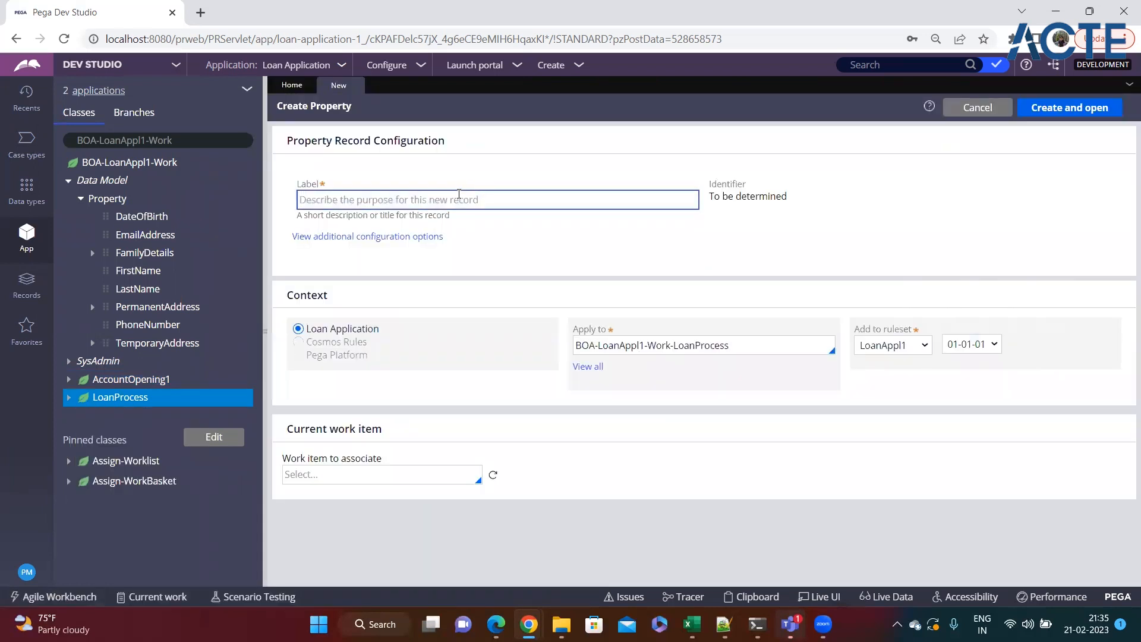
type("SortLoanDetails")
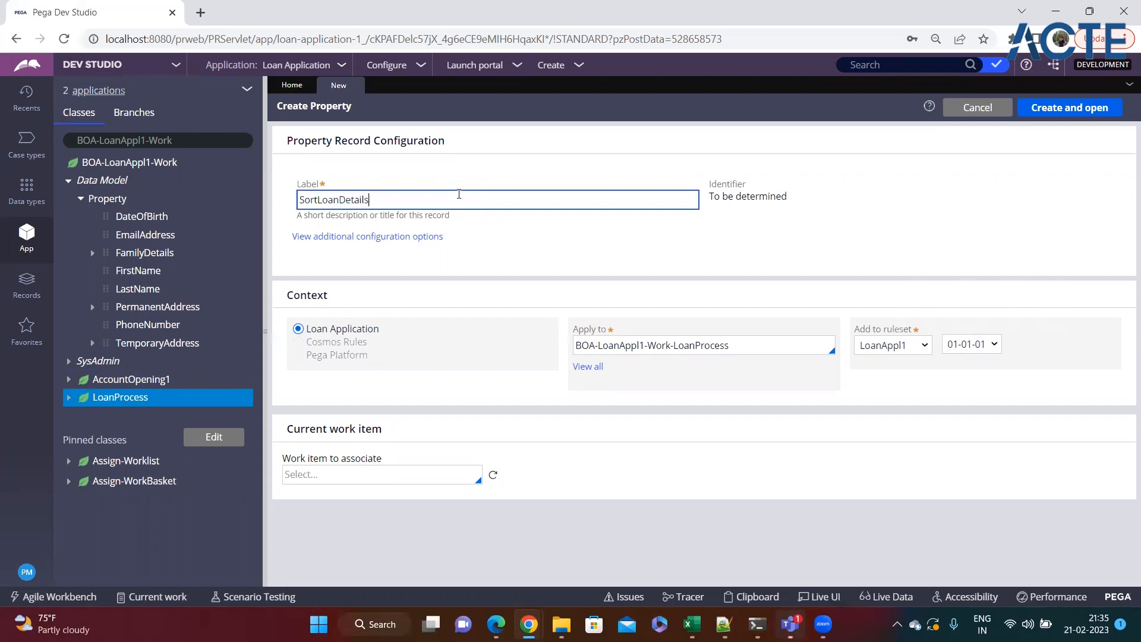
left_click(1087, 108)
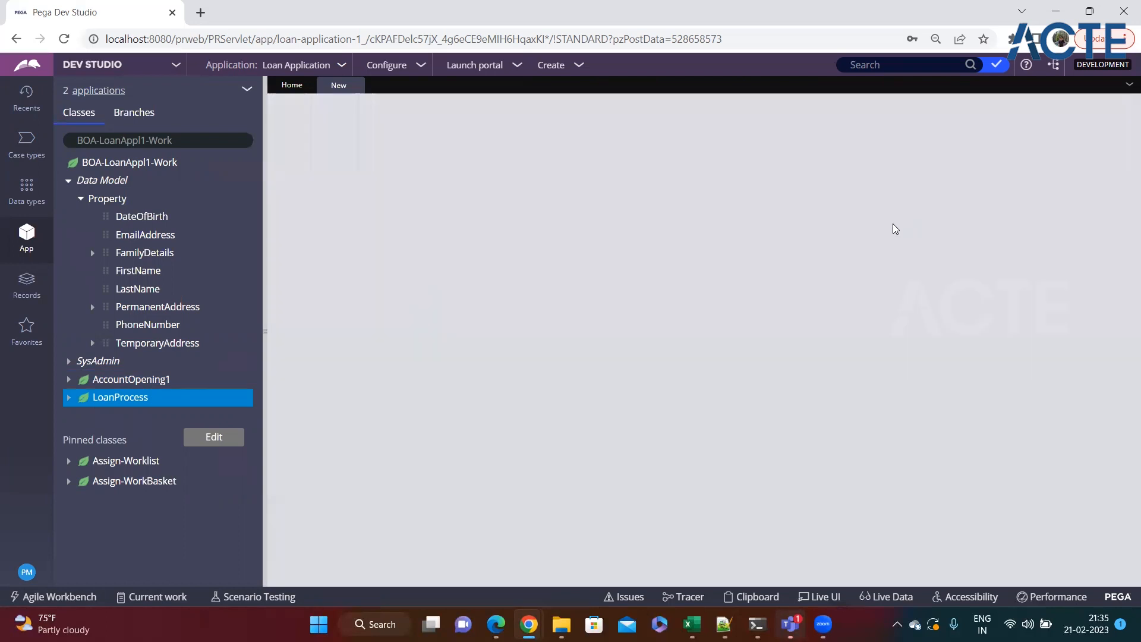
left_click(357, 85)
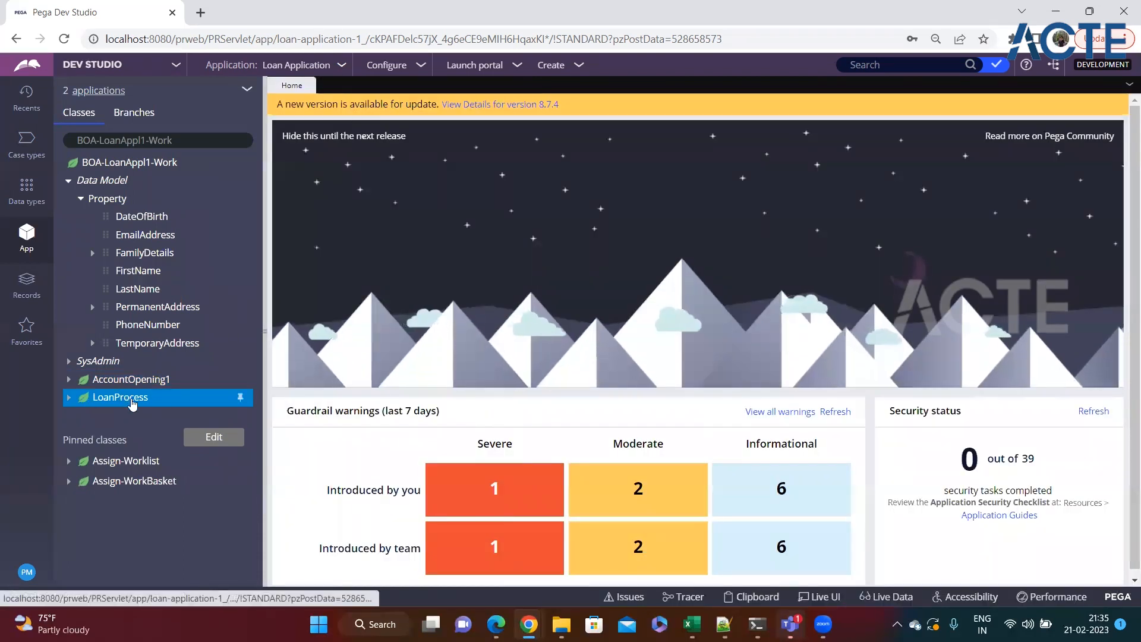
Create a data transform named SortLoanDetails in the LoanProcess class
right_click(167, 398)
mouse_move(169, 417)
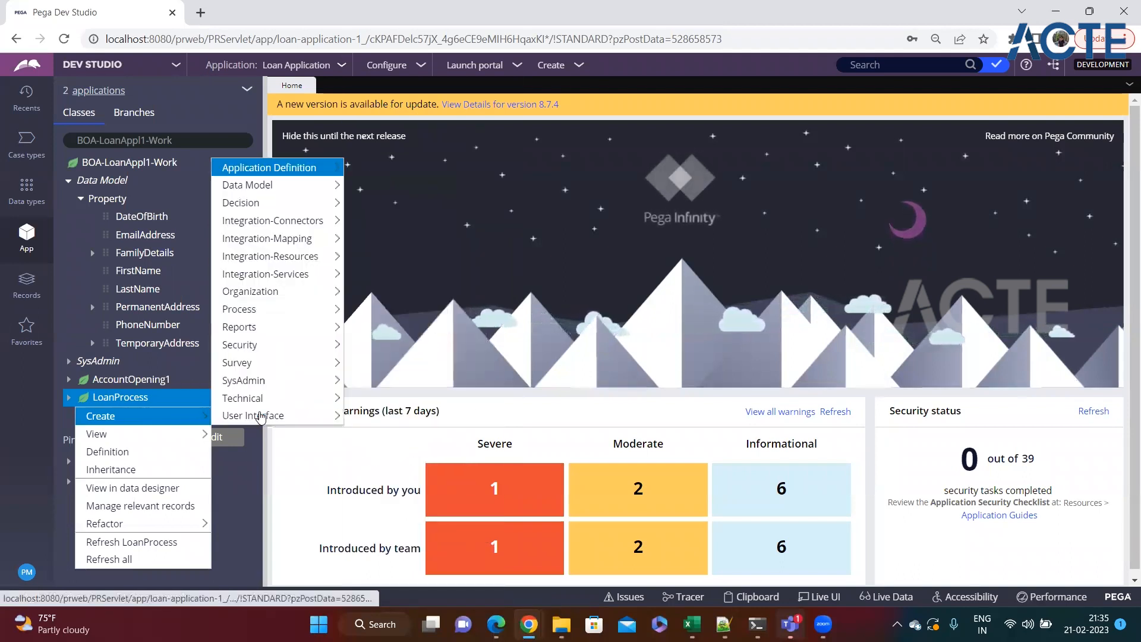
mouse_move(280, 188)
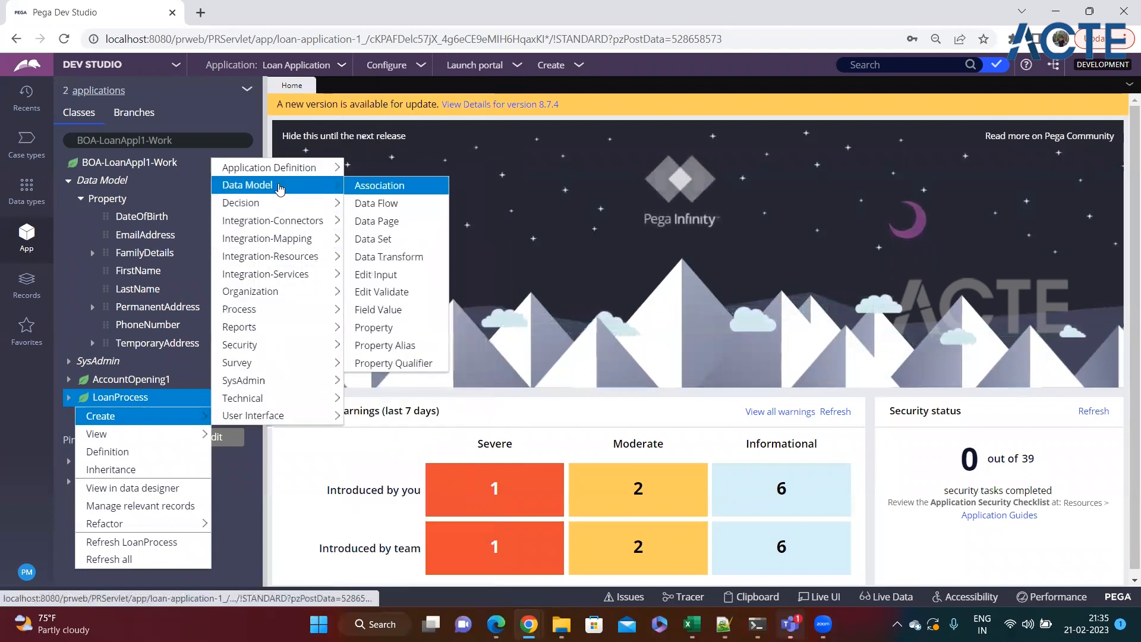
left_click(388, 257)
left_click(420, 200)
type("Sort")
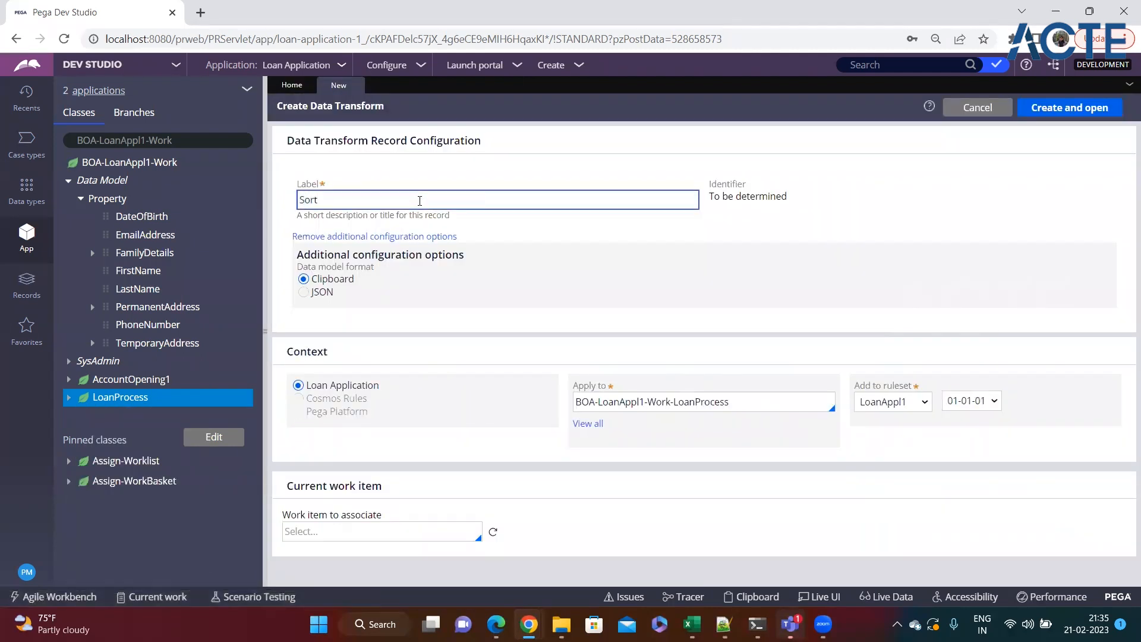
type("Details")
left_click(862, 224)
left_click(1070, 108)
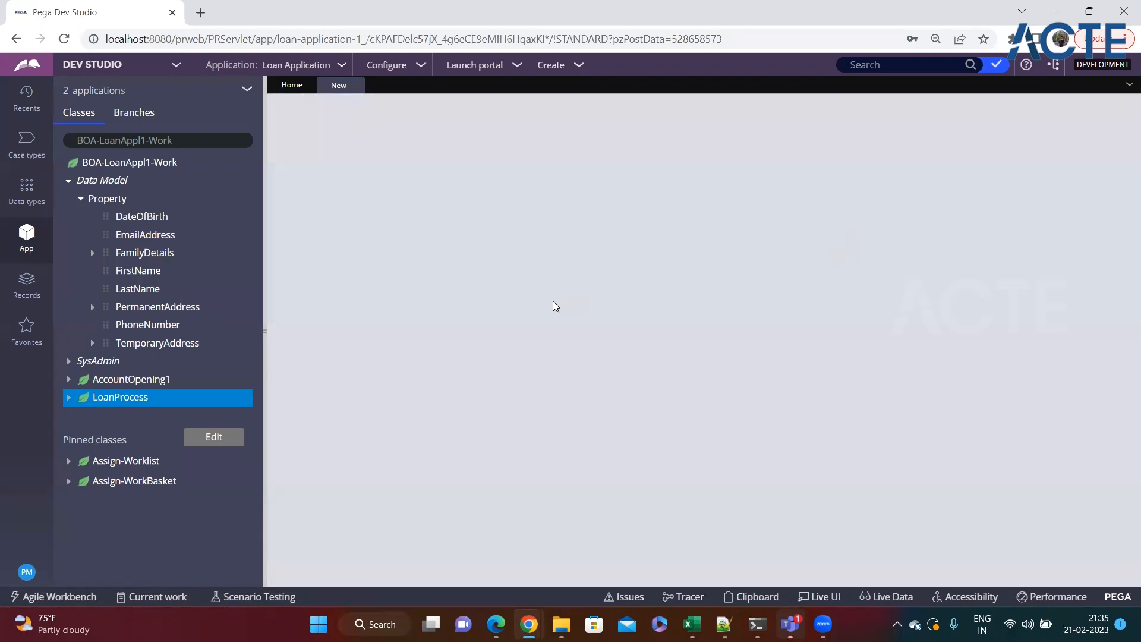
Set the data transform's first row to the Sort action with .LoanDetails as the target
left_click(389, 209)
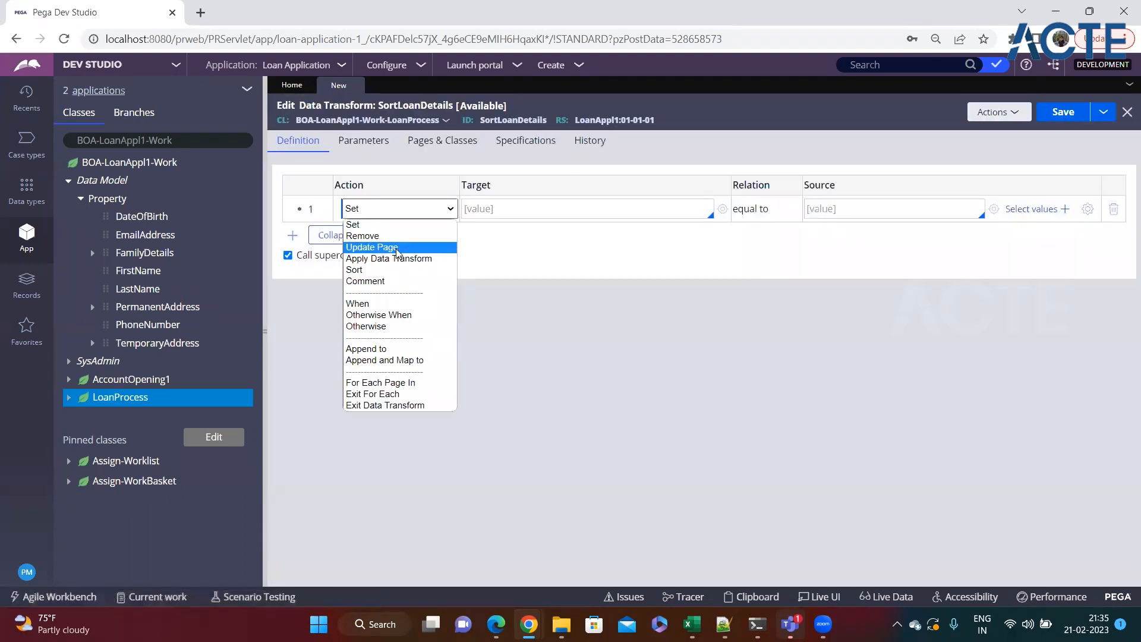
left_click(387, 270)
left_click(519, 217)
key("Down")
key("Return")
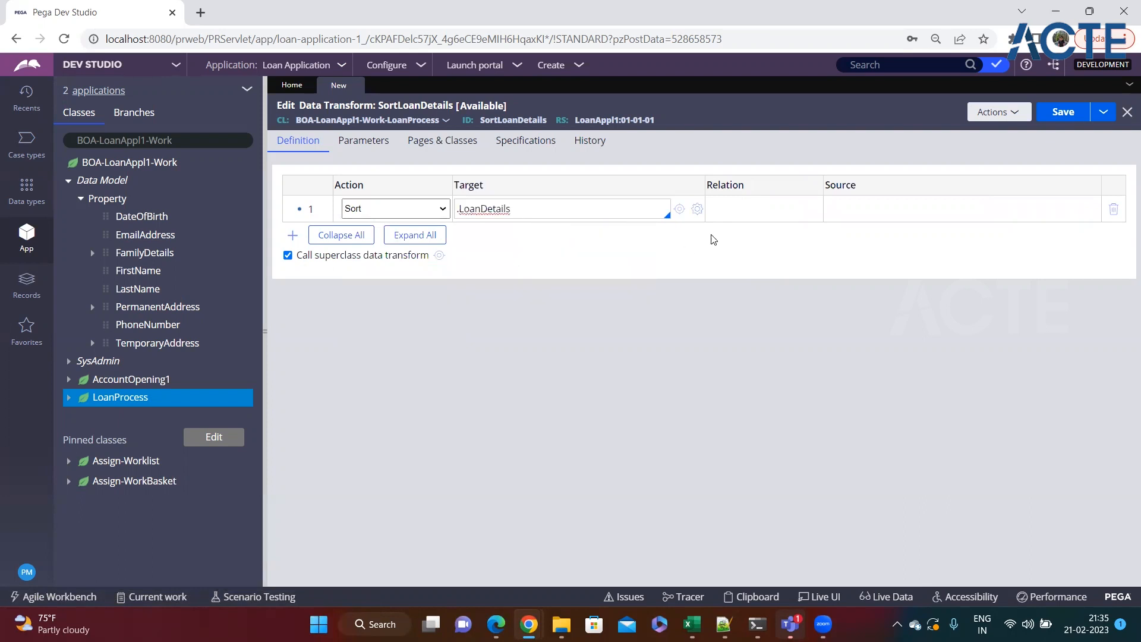
Sort the page list by .Amount in Descending order and save the SortLoanDetails data transform
left_click(697, 209)
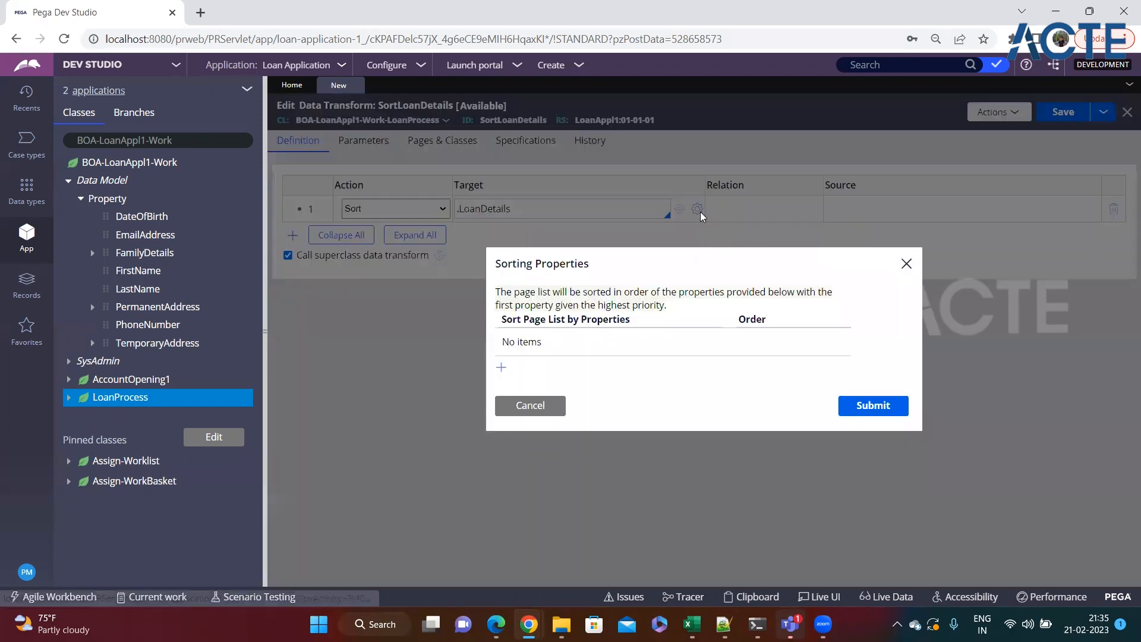
left_click(500, 367)
type(".")
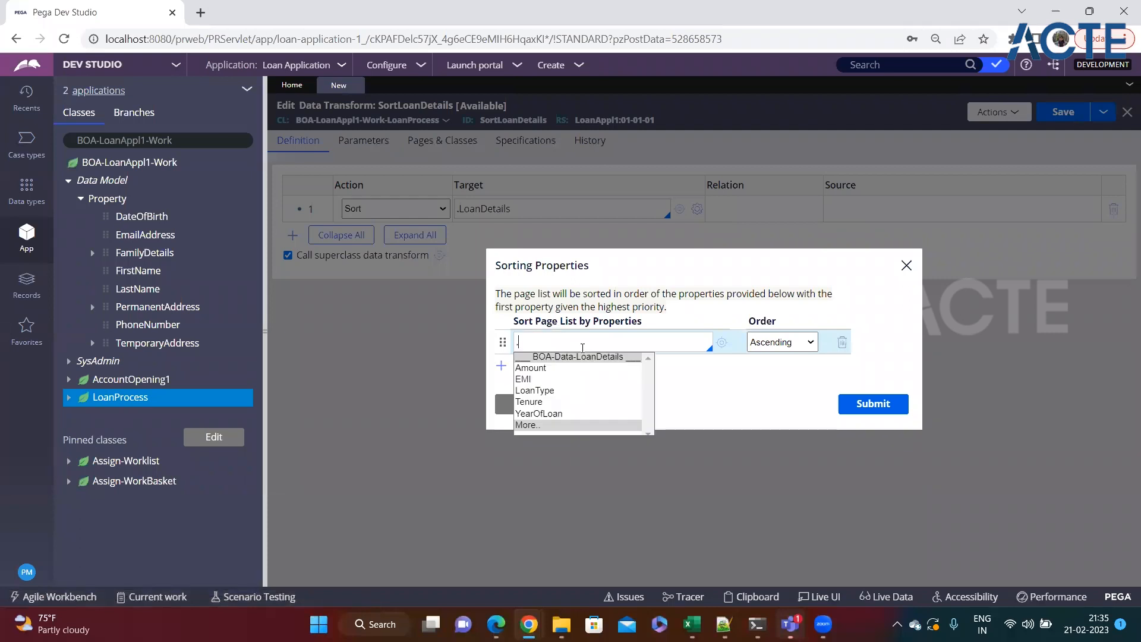
key("Return")
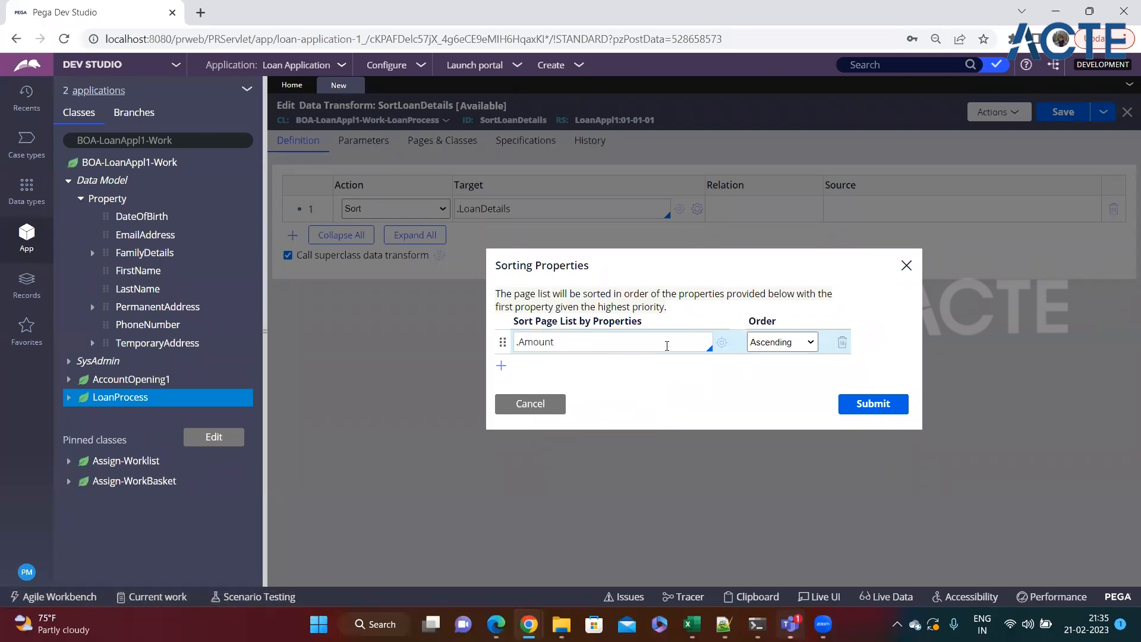
left_click(781, 343)
left_click(783, 372)
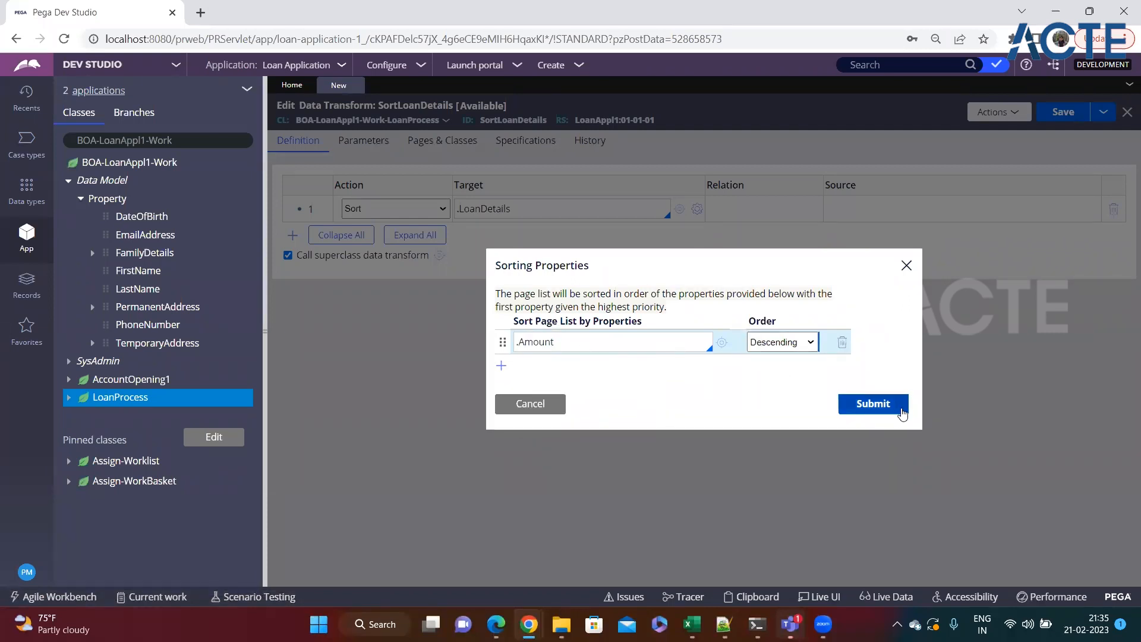
left_click(873, 403)
left_click(1062, 111)
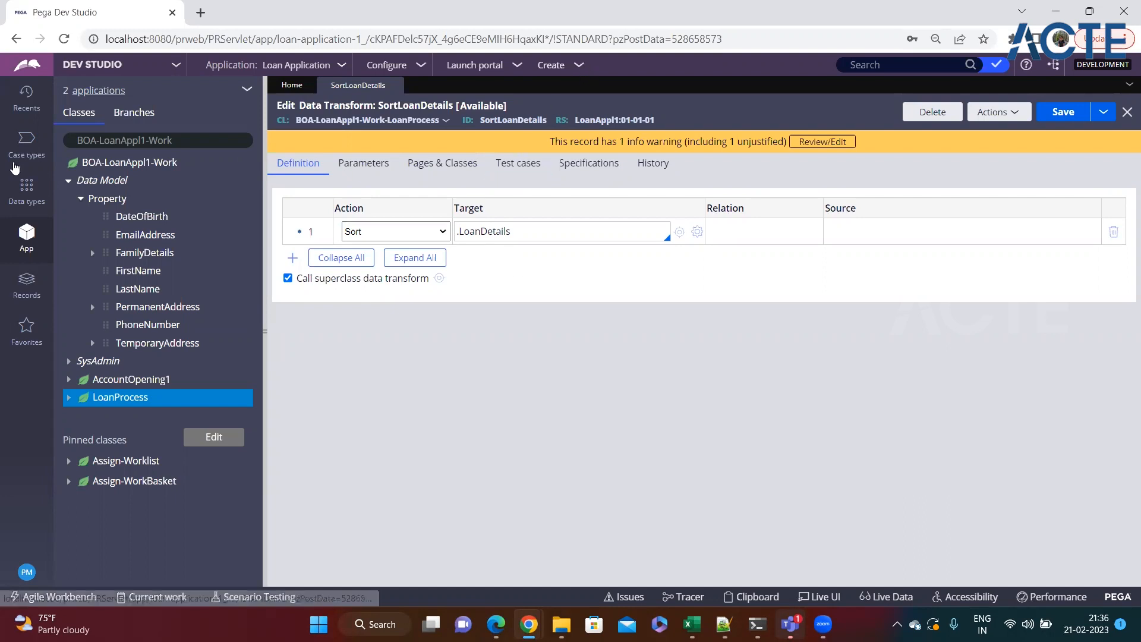
Open the LoanDetails section from the Loan Details step of the Loan Process case type
left_click(27, 142)
left_click(90, 158)
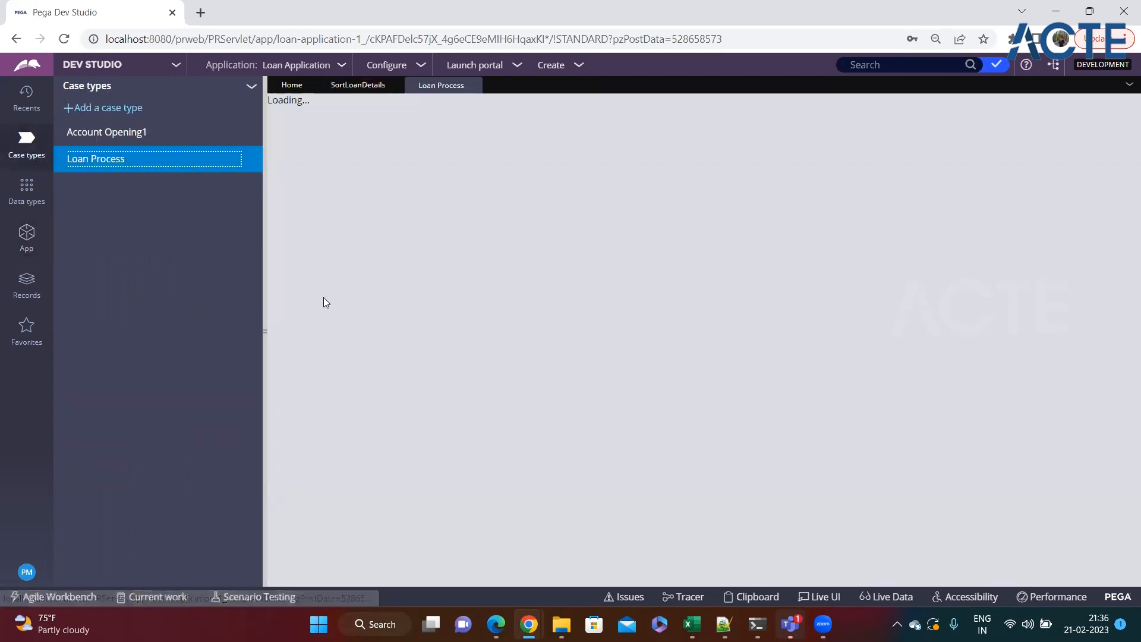
left_click(345, 290)
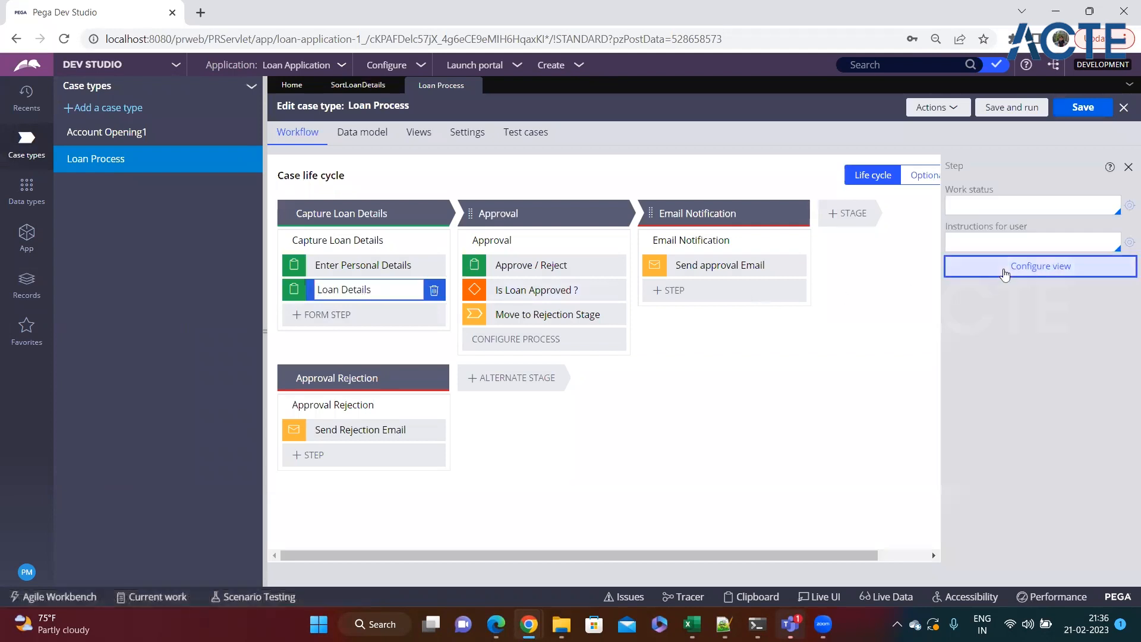
left_click(947, 265)
left_click(780, 204)
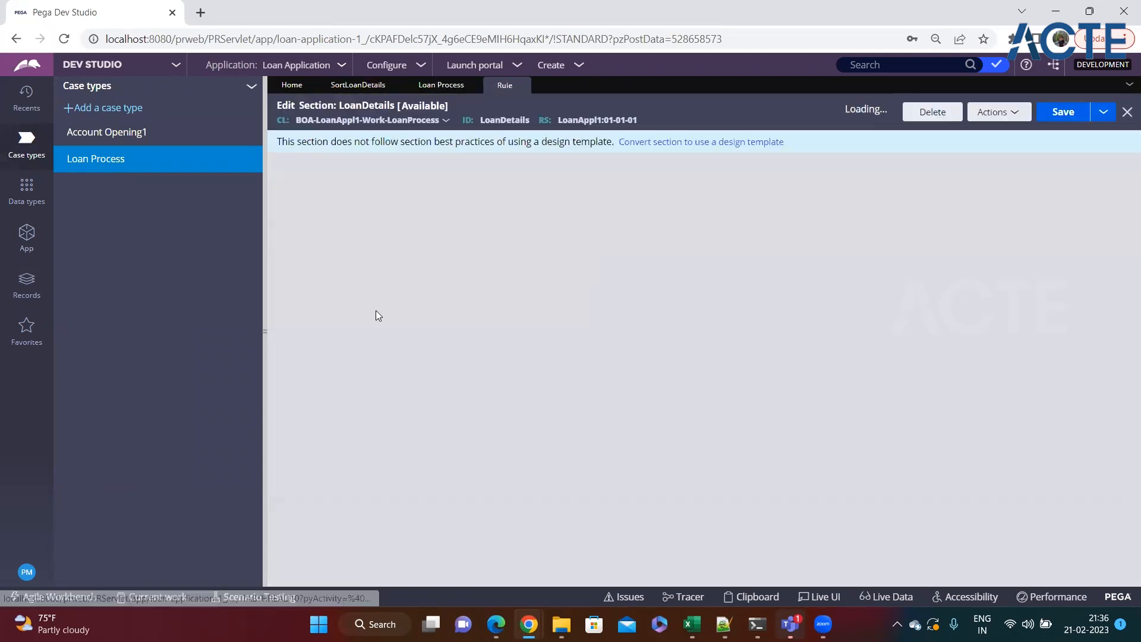
Look up the references of the LoanDetails section and open the LoanDetails flow action that uses it
left_click(265, 331)
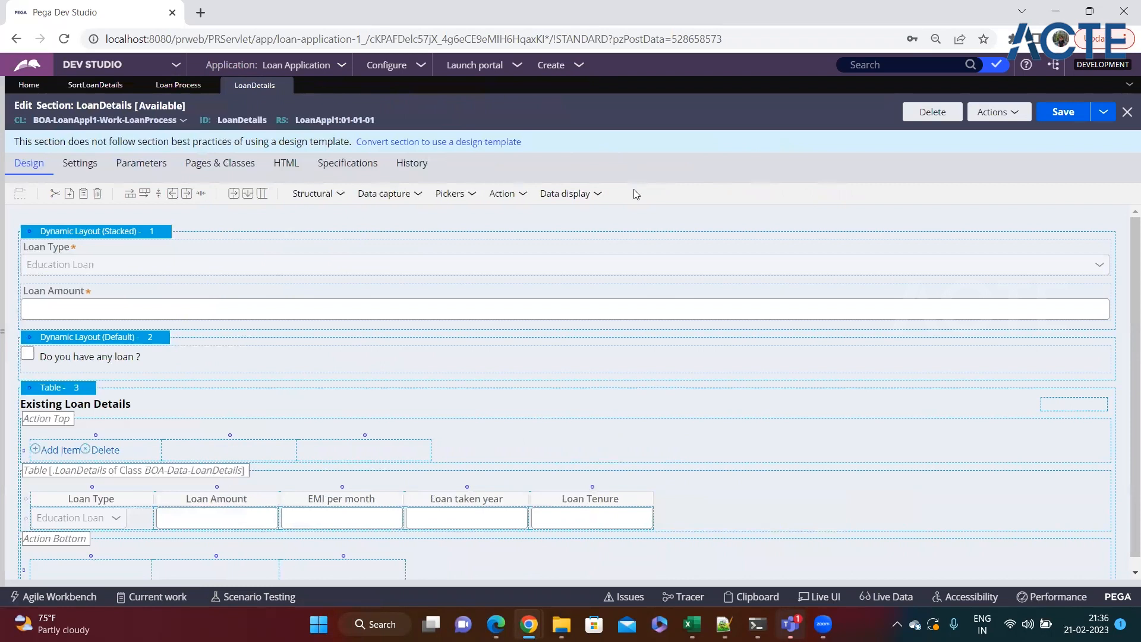
left_click(981, 113)
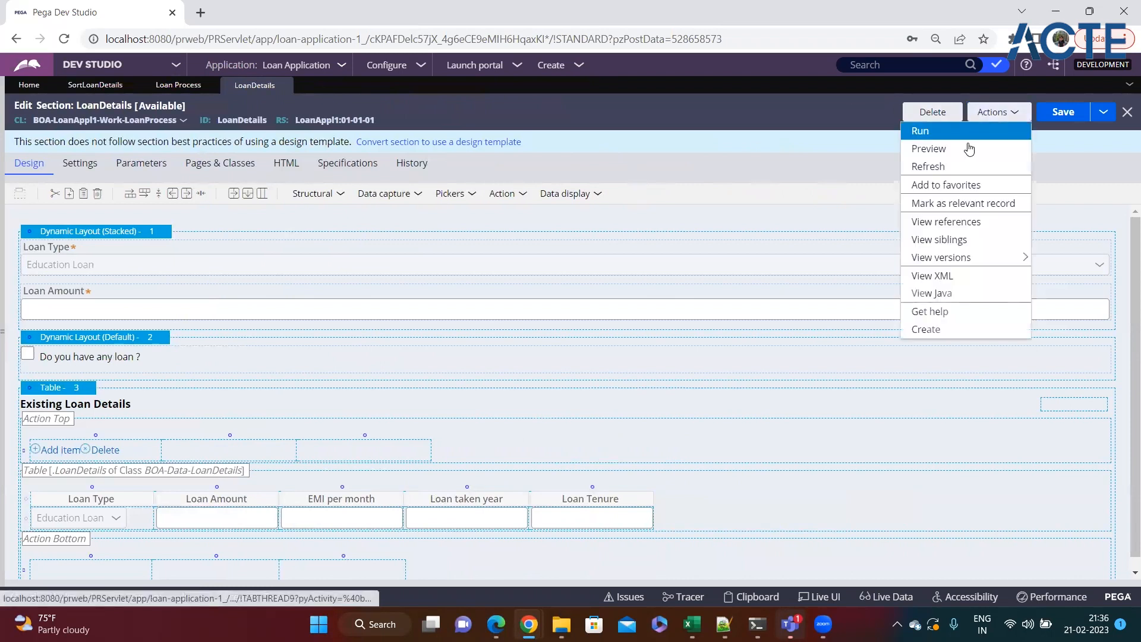
left_click(947, 222)
left_click(1127, 302)
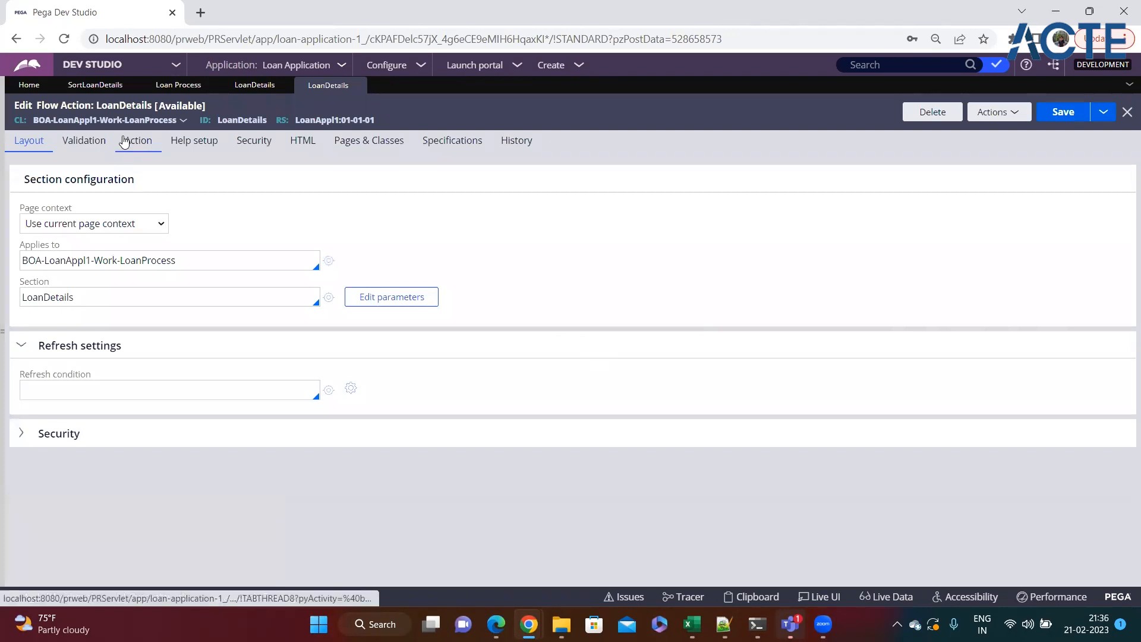
Examine the LoanDetails flow action's pre-processing, post-processing, section layout and validation settings
left_click(126, 142)
left_click_drag(101, 185, 25, 182)
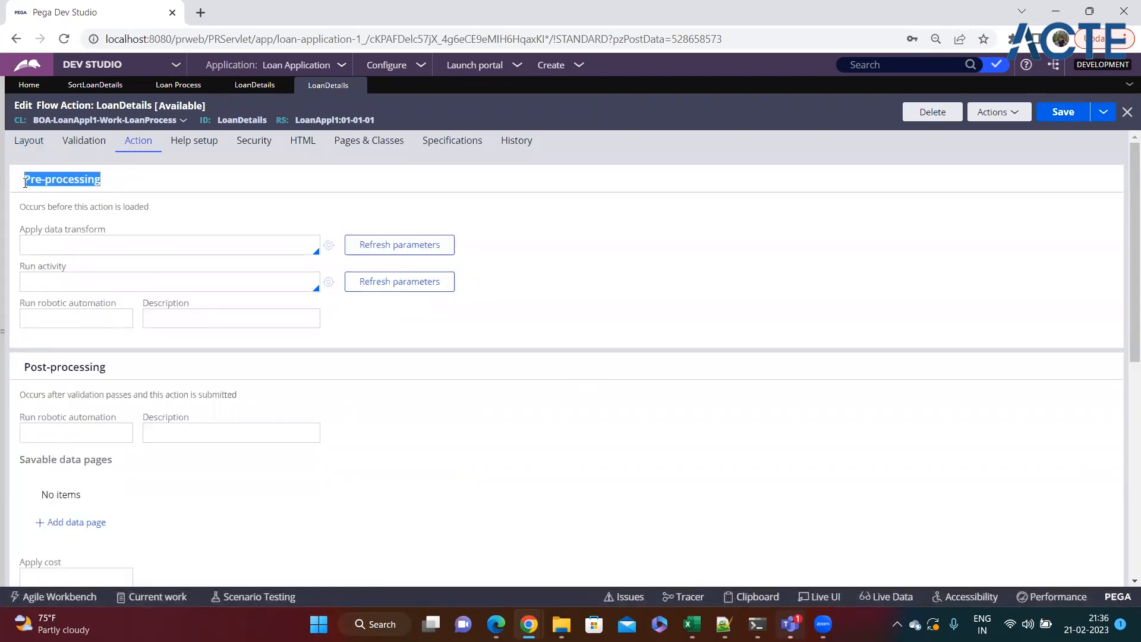
left_click_drag(110, 368, 9, 370)
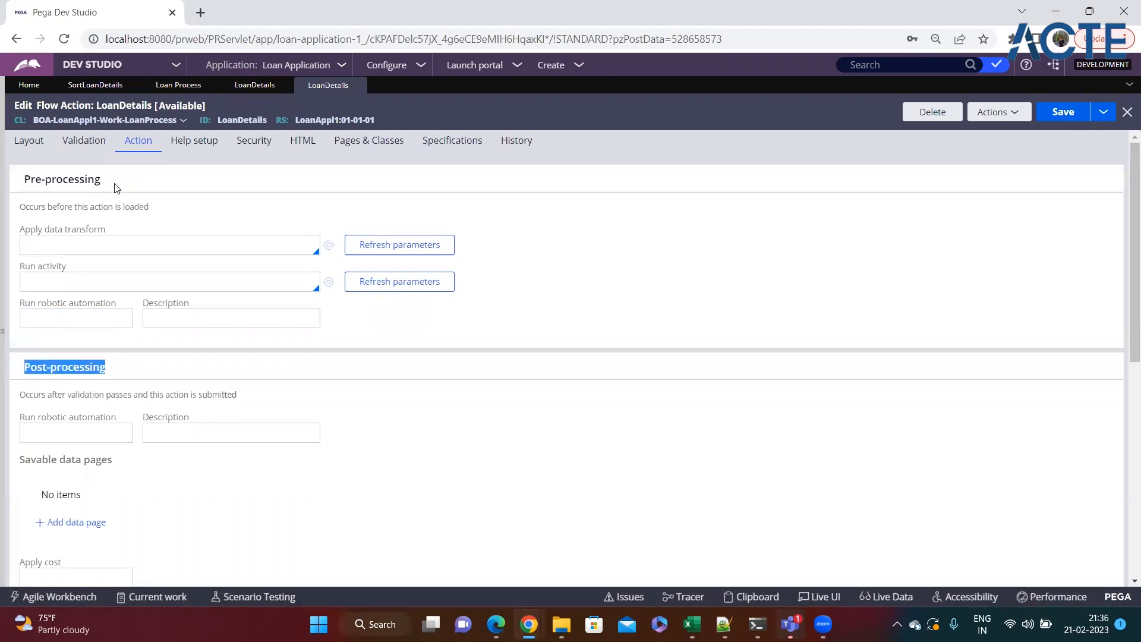
left_click_drag(117, 188, 16, 186)
left_click(122, 365)
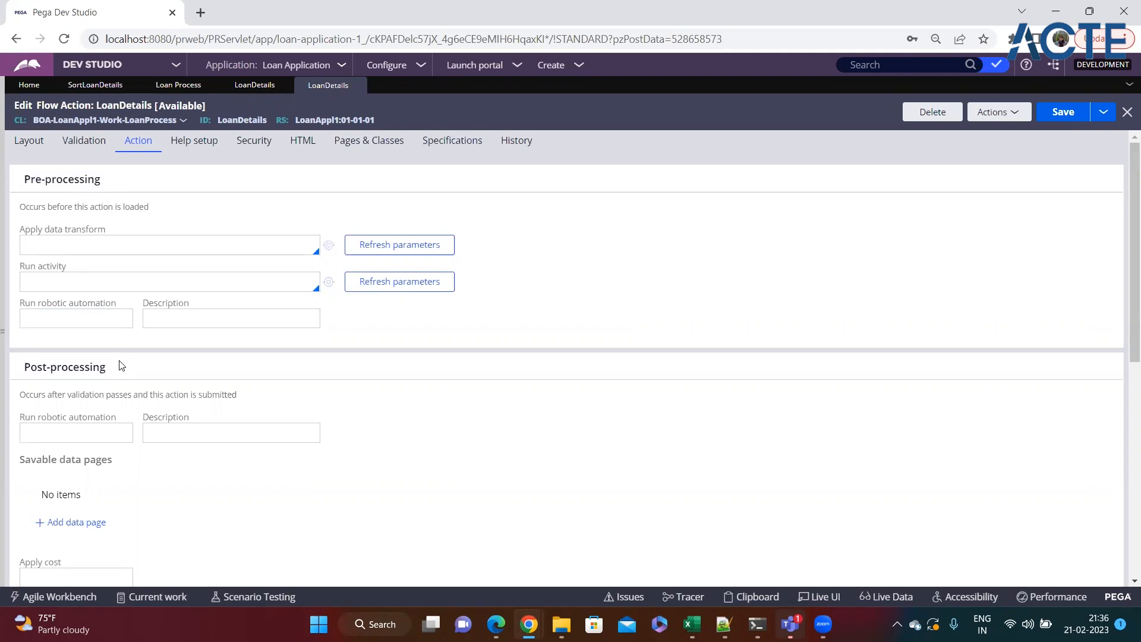
left_click(28, 141)
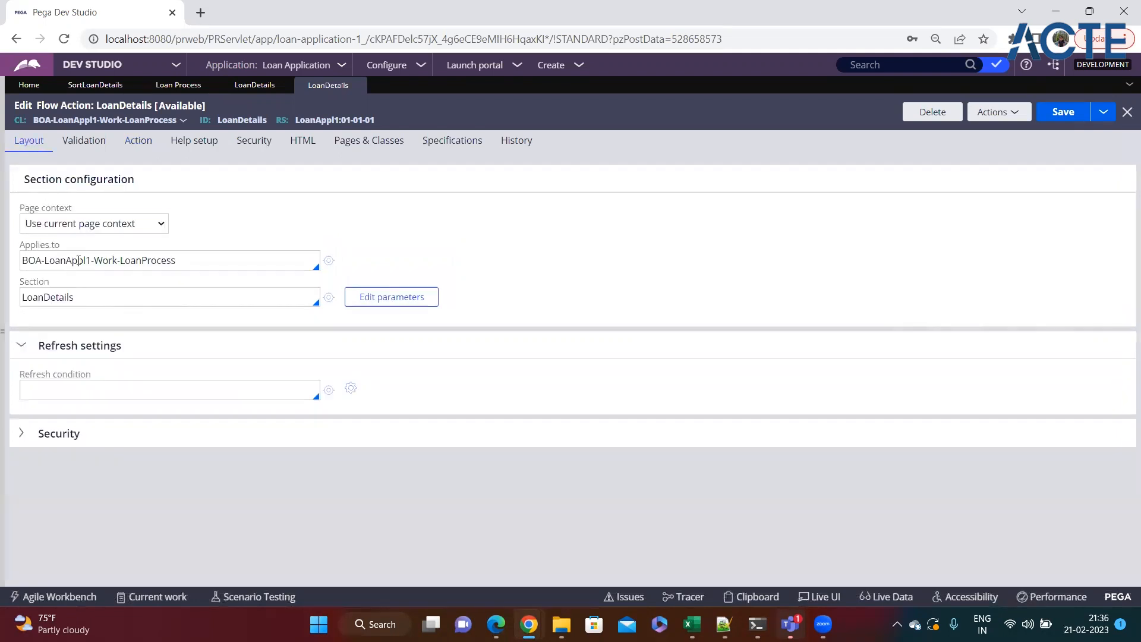
left_click(131, 146)
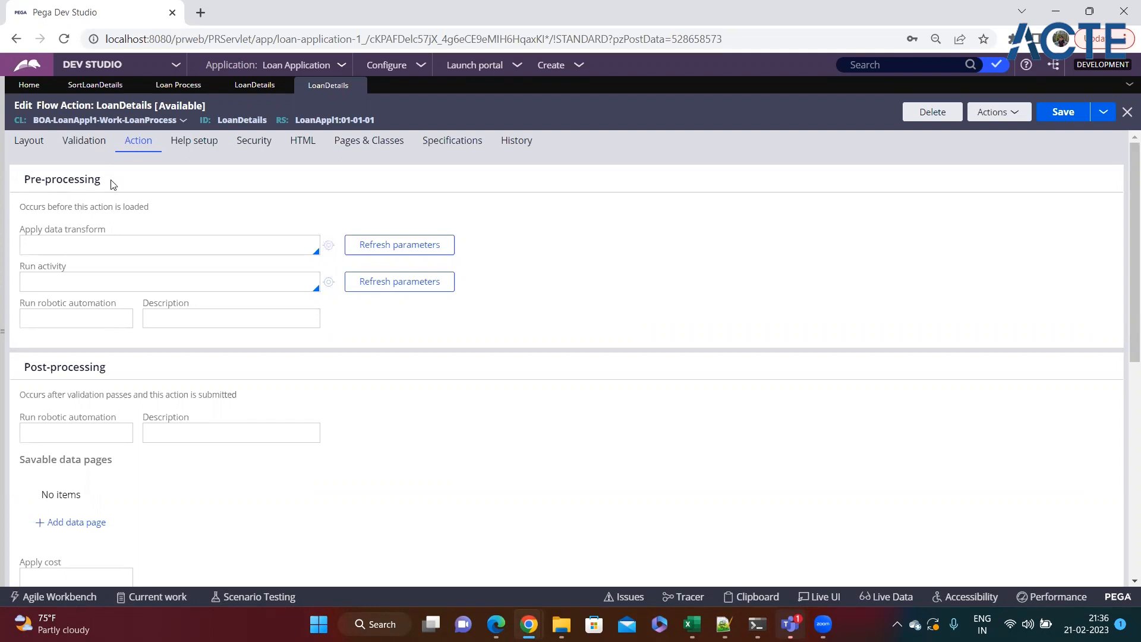
triple_click(63, 180)
left_click(28, 141)
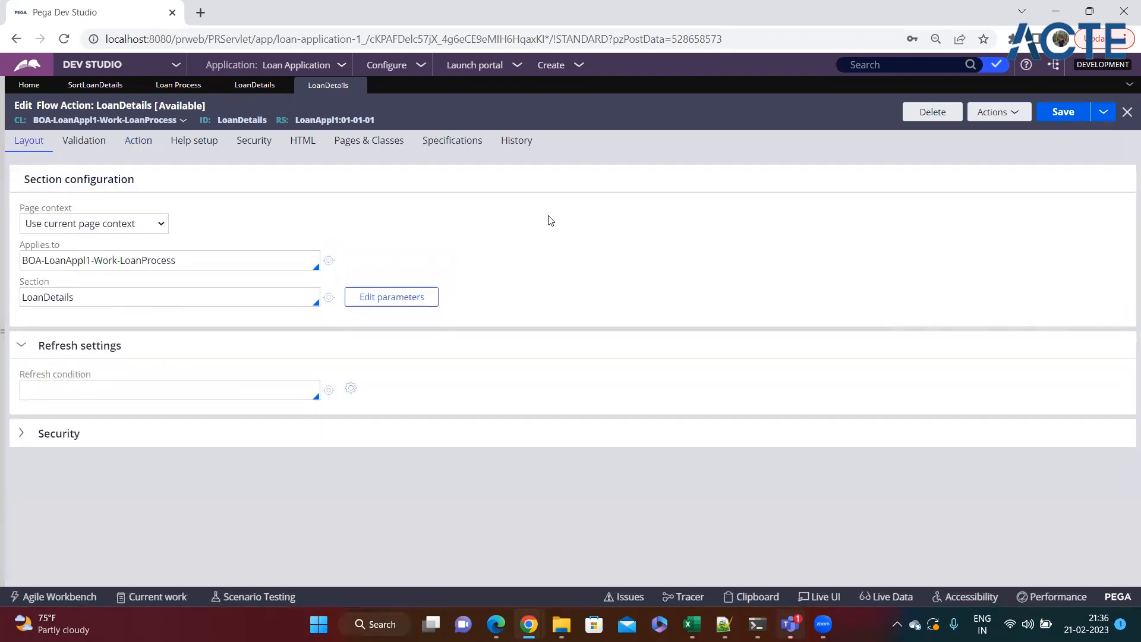
left_click(92, 301)
double_click(82, 300)
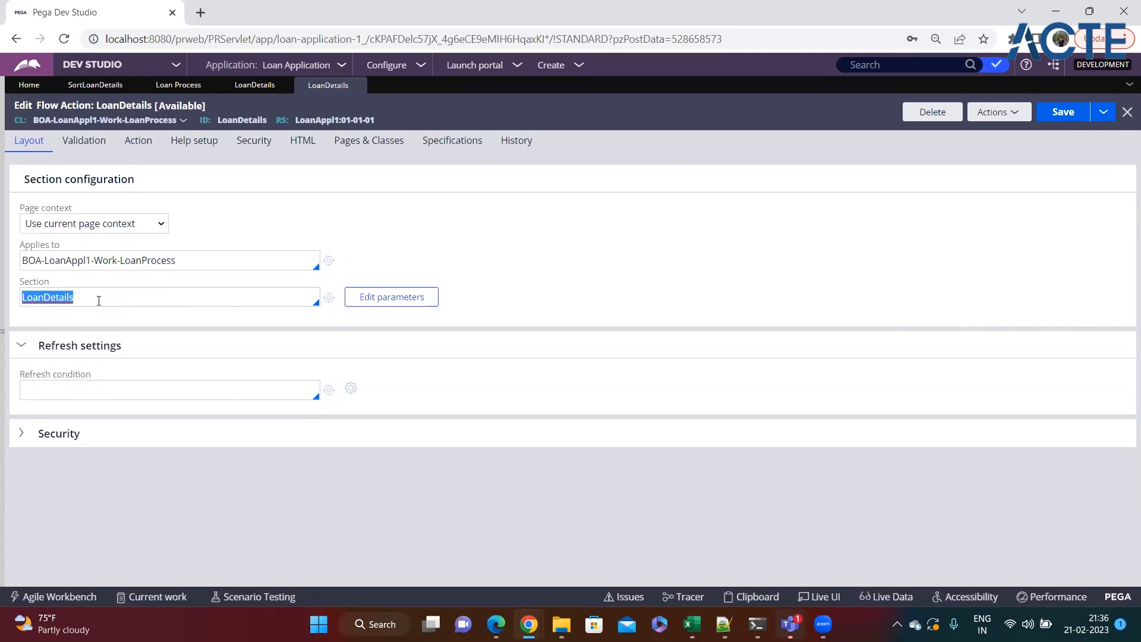
left_click(143, 140)
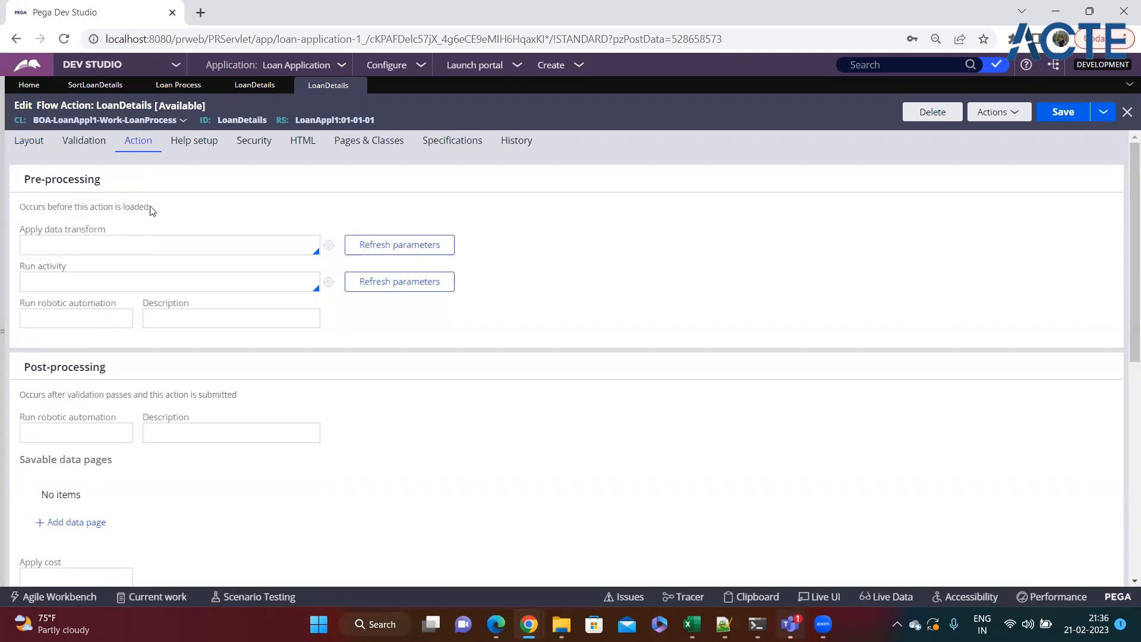
scroll(291, 400, "down", 2)
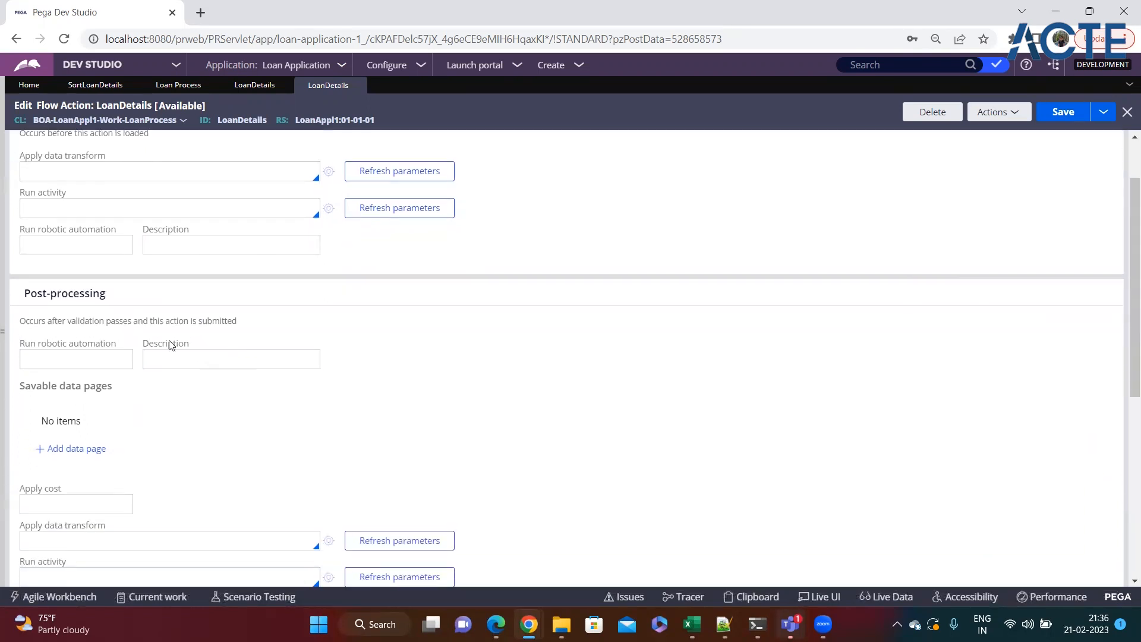
left_click_drag(113, 297, 36, 305)
scroll(170, 308, "up", 2)
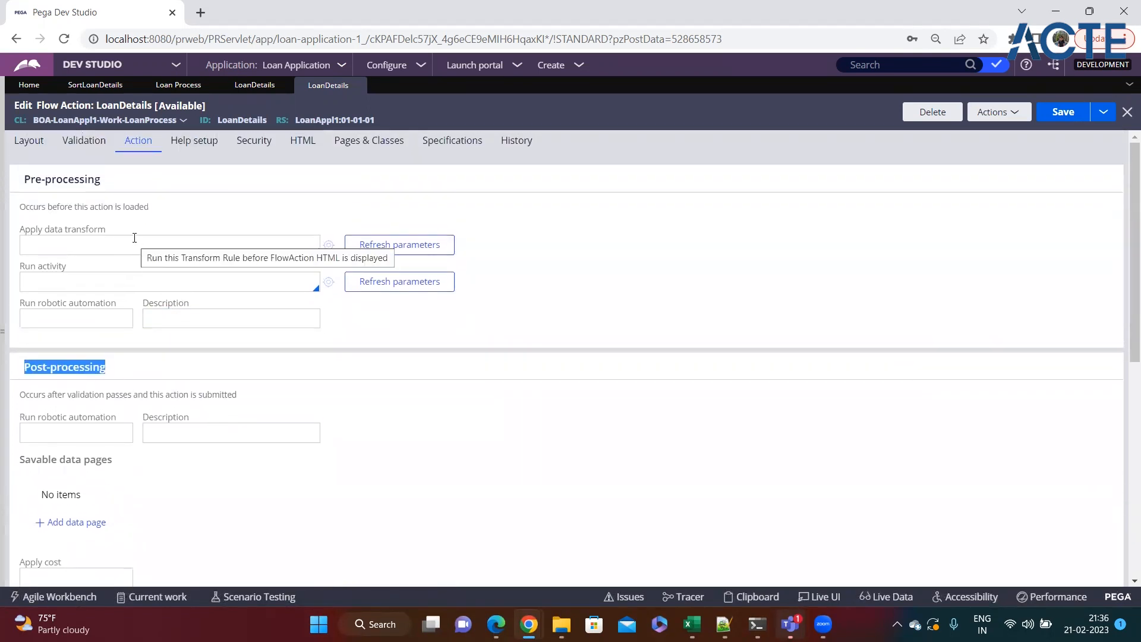
left_click(85, 156)
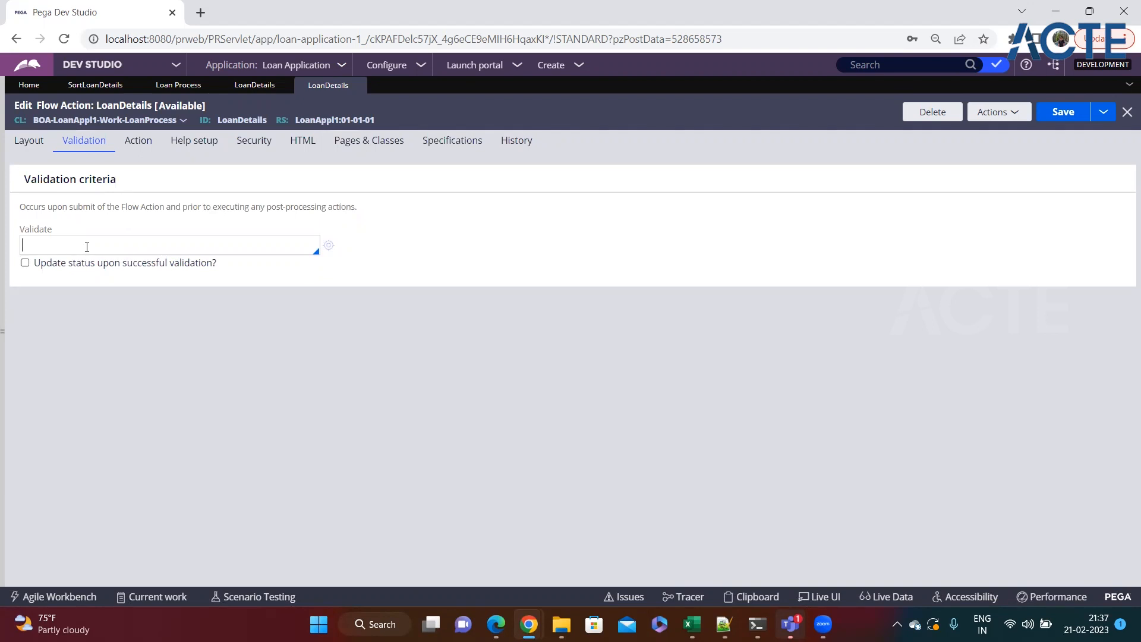
Set SortLoanDetails as the post-processing data transform of the LoanDetails flow action and save the rule
left_click(142, 151)
scroll(140, 204, "down", 3)
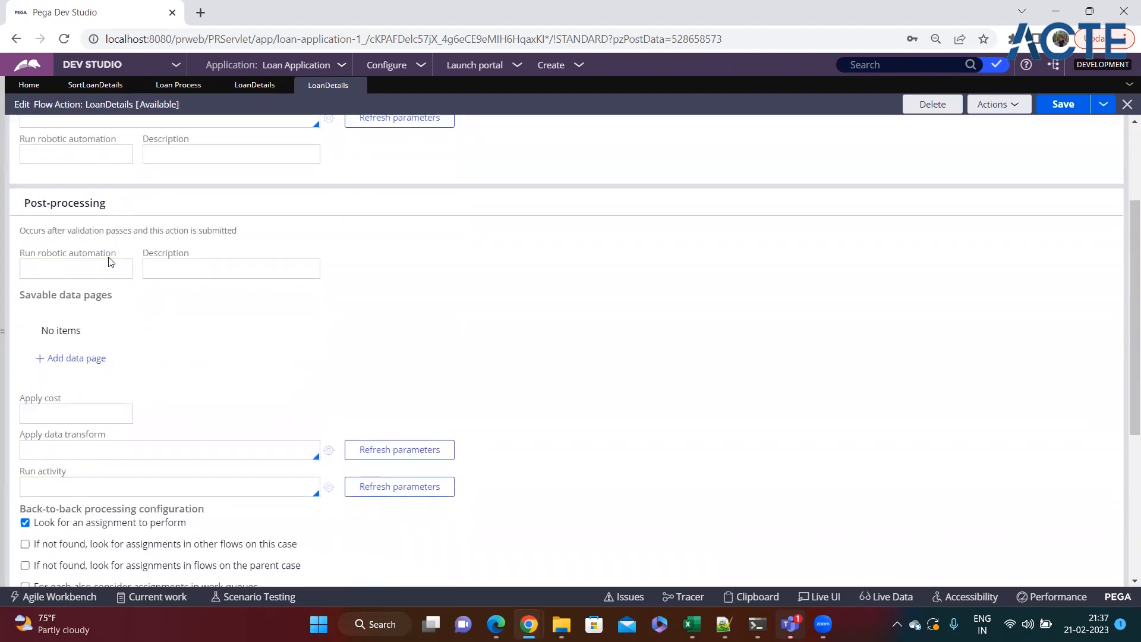
left_click_drag(57, 434, 119, 436)
left_click(107, 447)
key("Down")
key("Down")
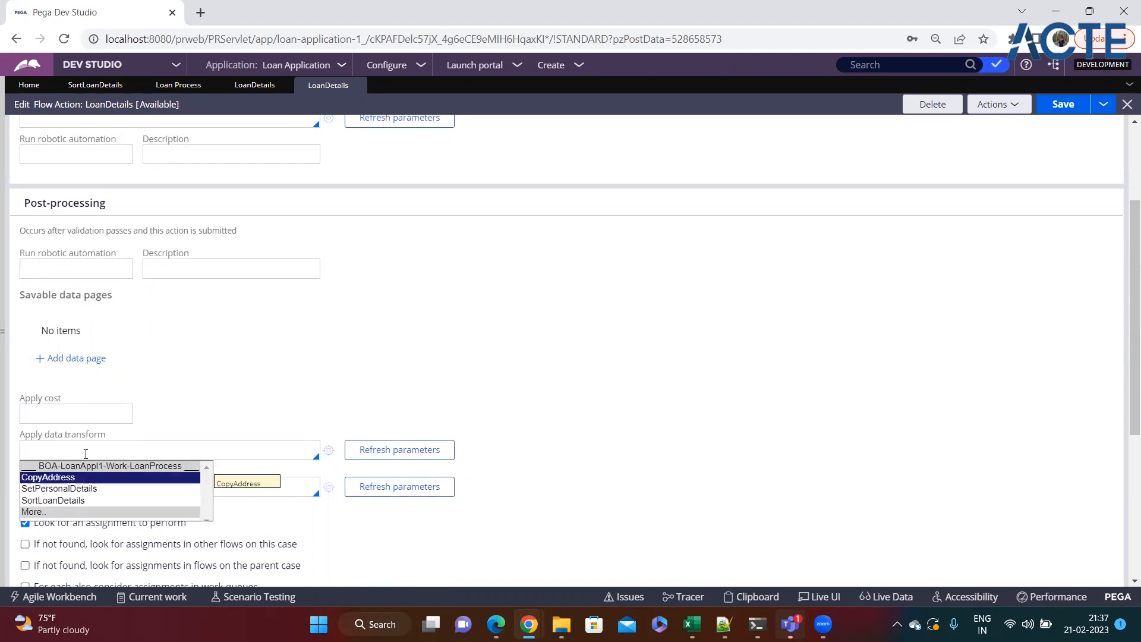
key("Down")
key("Down")
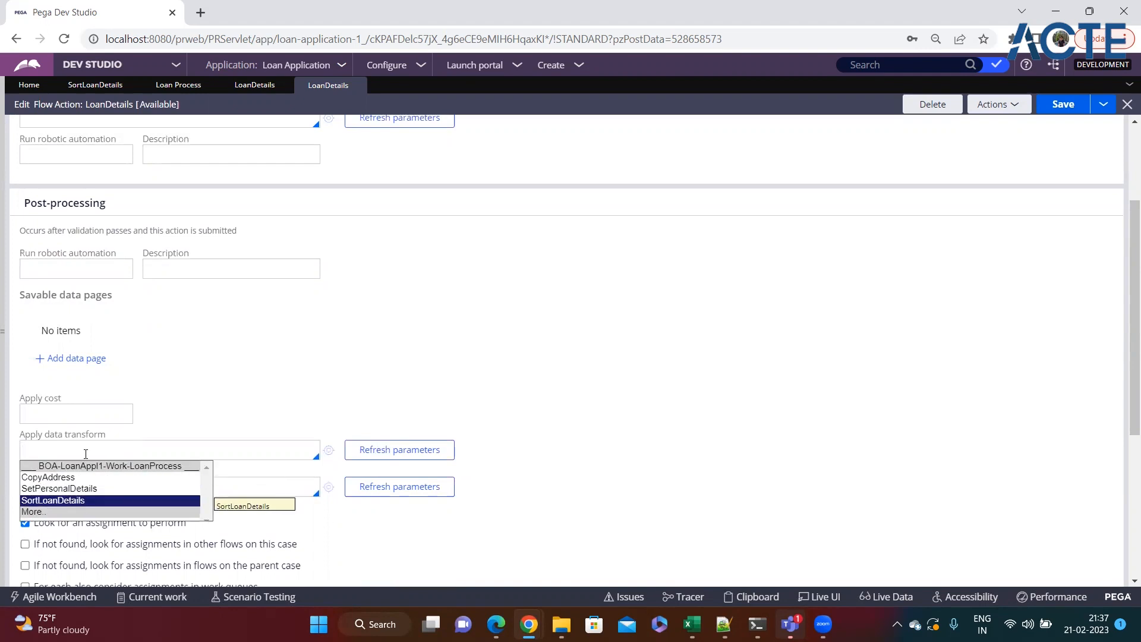
key("Return")
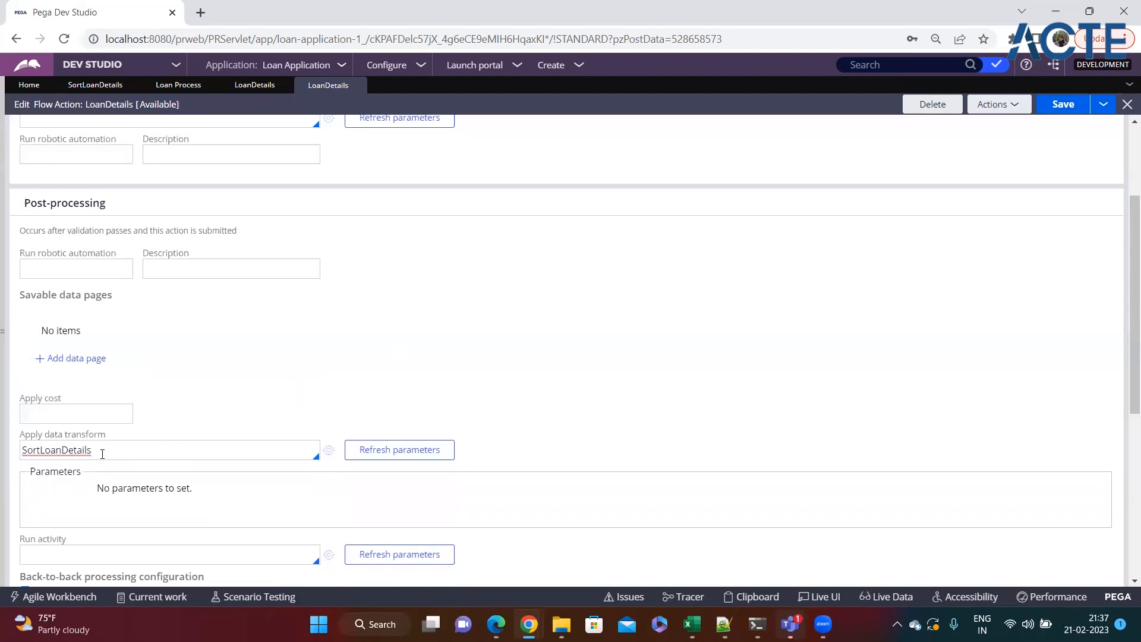
left_click(1061, 104)
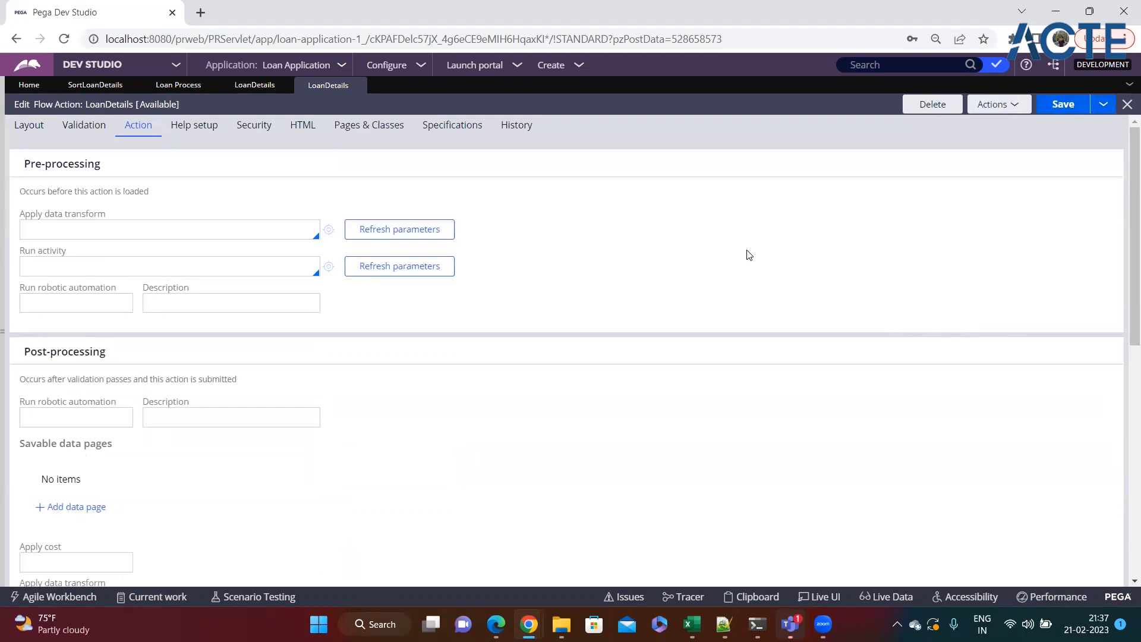
left_click(1065, 107)
Create a new Loan Process case and continue past the Personal Details form without changing it
left_click(567, 68)
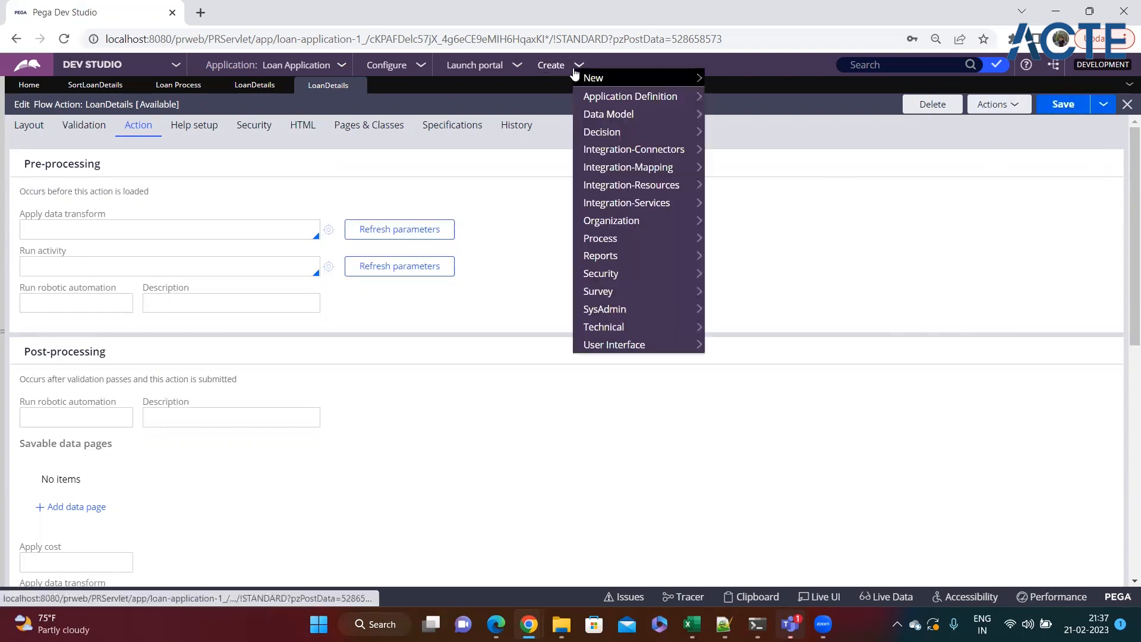
mouse_move(643, 78)
left_click(737, 94)
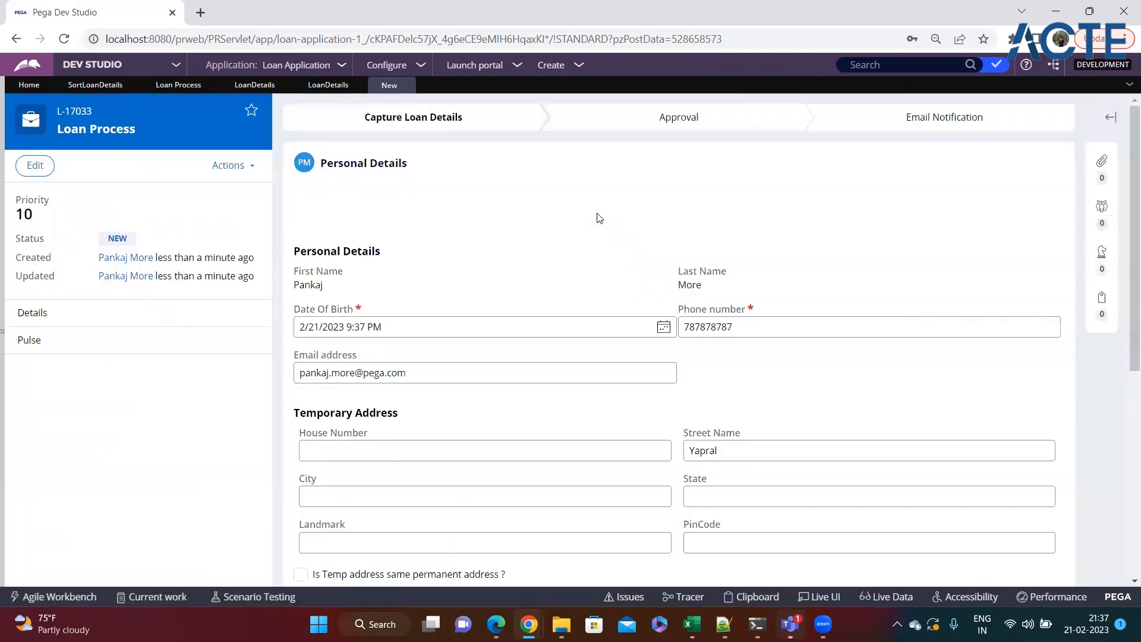
scroll(537, 315, "down", 4)
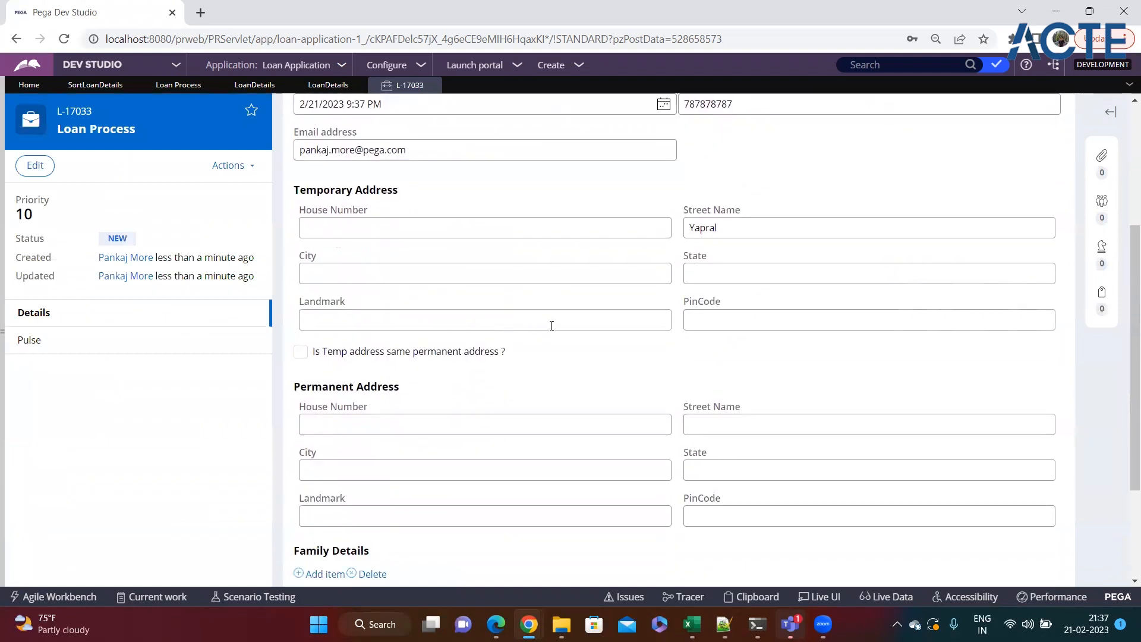
scroll(552, 325, "down", 3)
left_click(1034, 511)
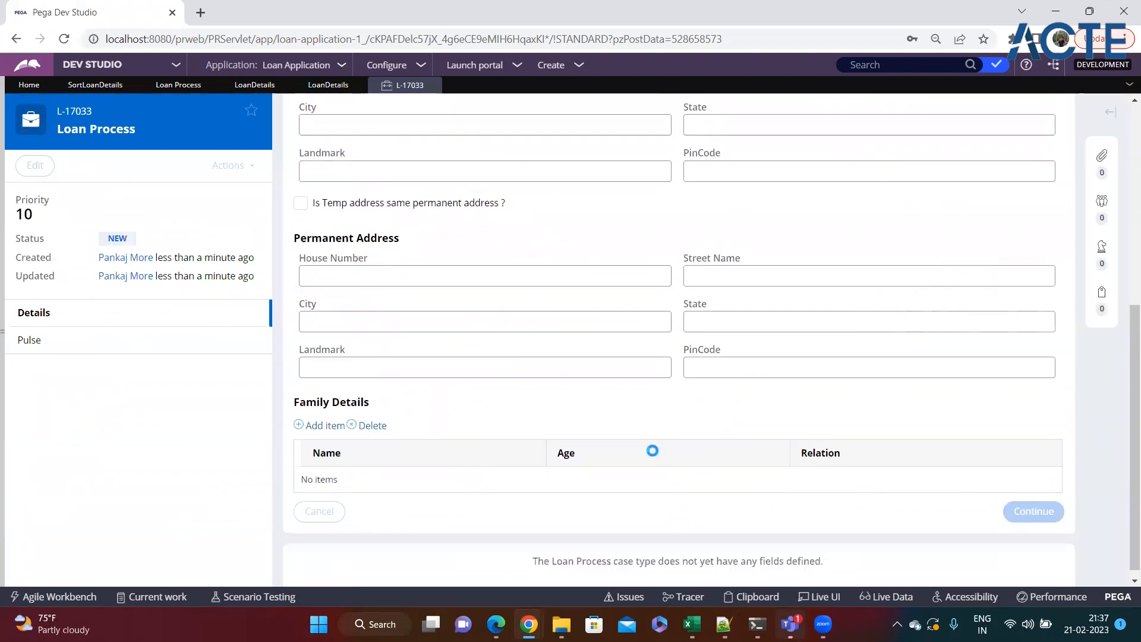
Mark that the applicant has a loan, select Education Loan as the loan type and enter a loan amount of 342
left_click(304, 338)
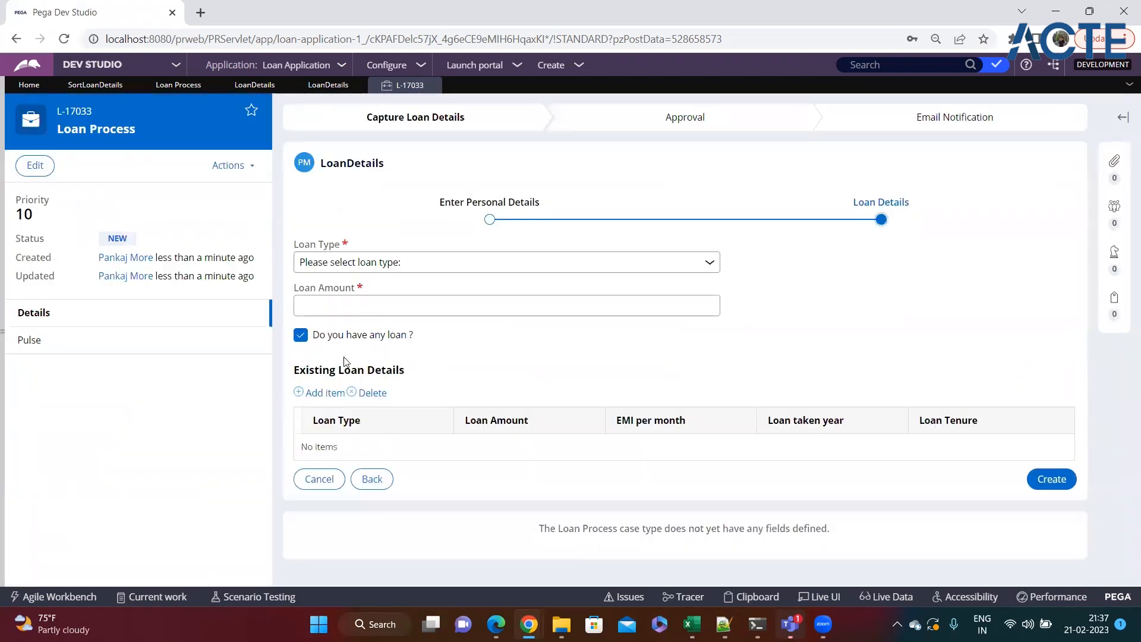
left_click(410, 266)
left_click(364, 291)
left_click(352, 305)
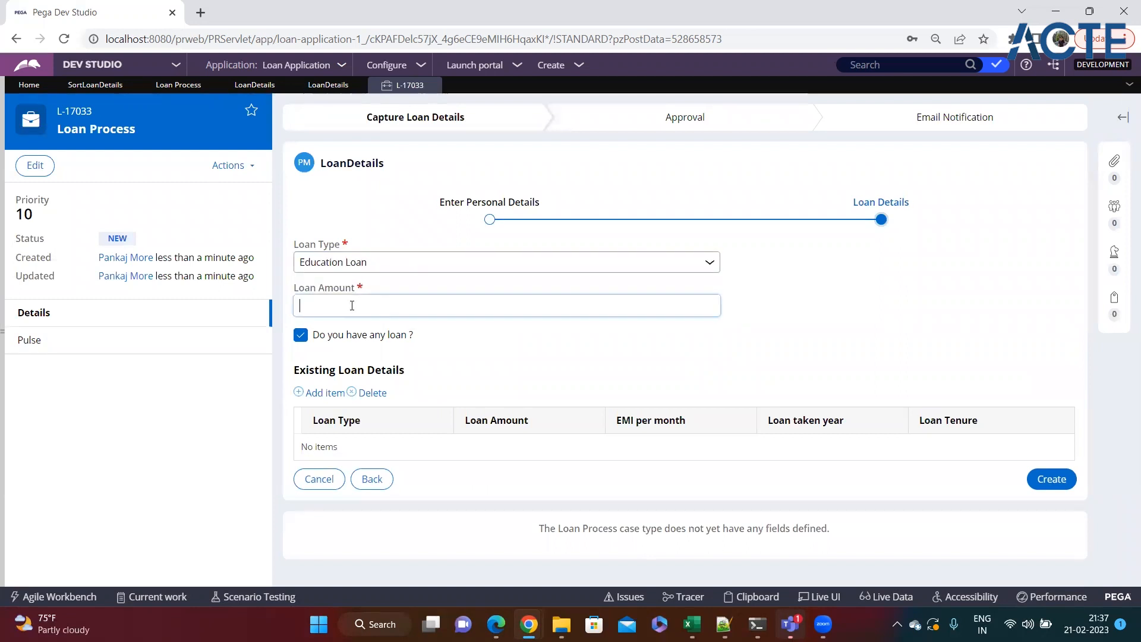
type("342")
Add two existing loans to the table: an Education Loan with amount 1 and a Personal Loan with amount 3
left_click(319, 392)
left_click(418, 456)
left_click(377, 482)
left_click(543, 457)
type("1")
left_click(320, 392)
left_click(376, 485)
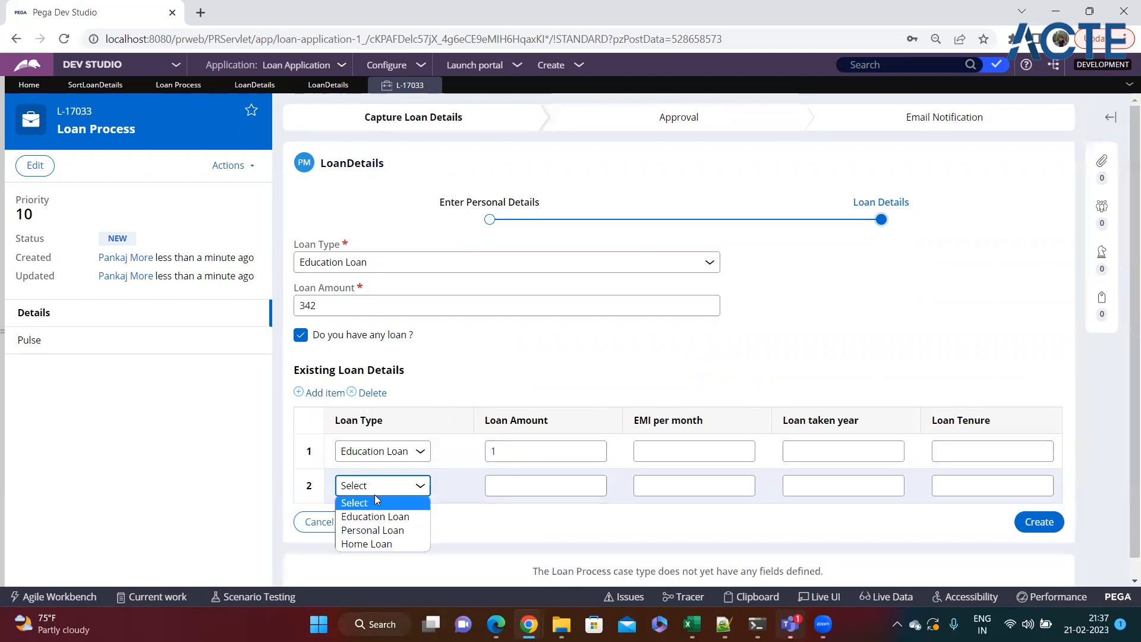
left_click(372, 530)
left_click(516, 485)
type("3")
Add a Home Loan with amount 2 and an Education Loan with amount 5 as existing loans three and four
left_click(319, 393)
left_click(380, 521)
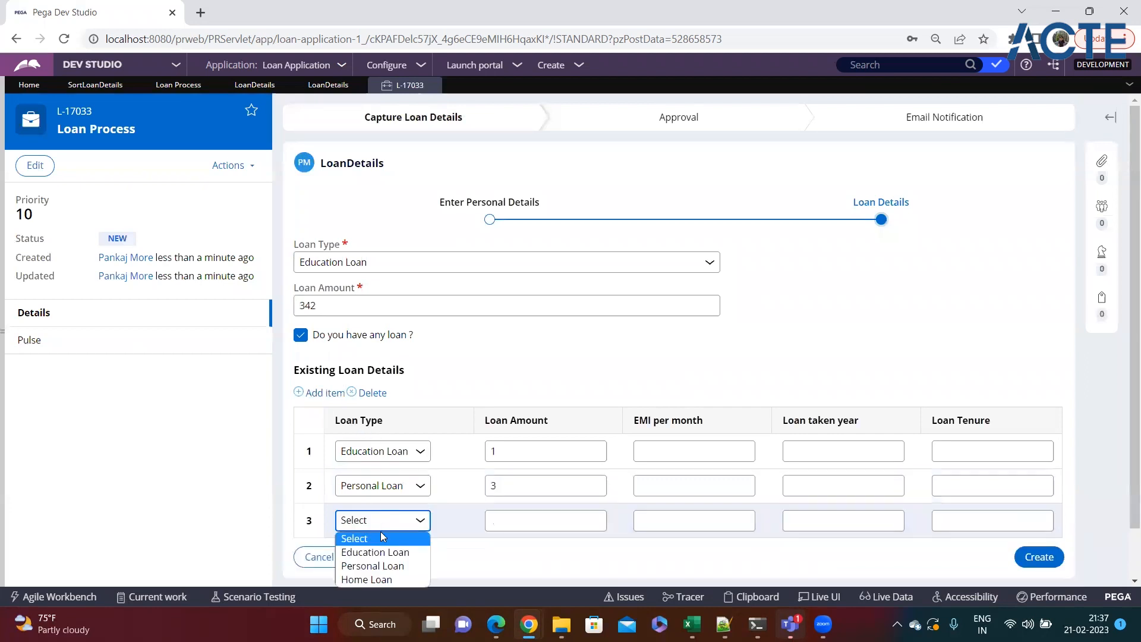
left_click(366, 580)
left_click(492, 521)
type("2")
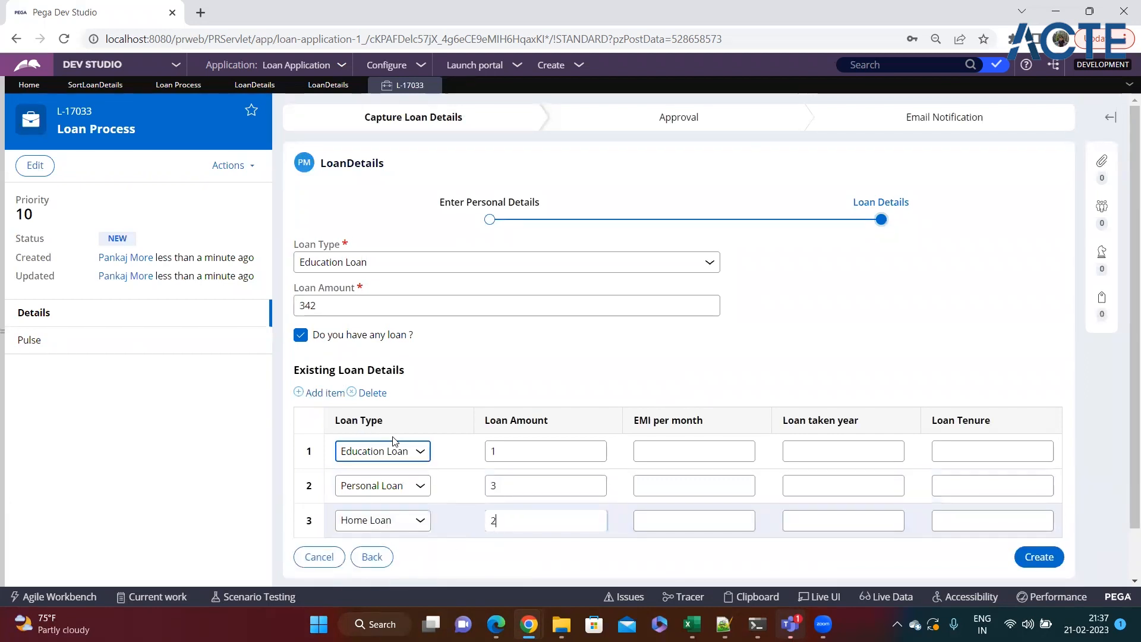
left_click(321, 392)
scroll(465, 440, "down", 2)
left_click(383, 465)
left_click(373, 498)
left_click(527, 467)
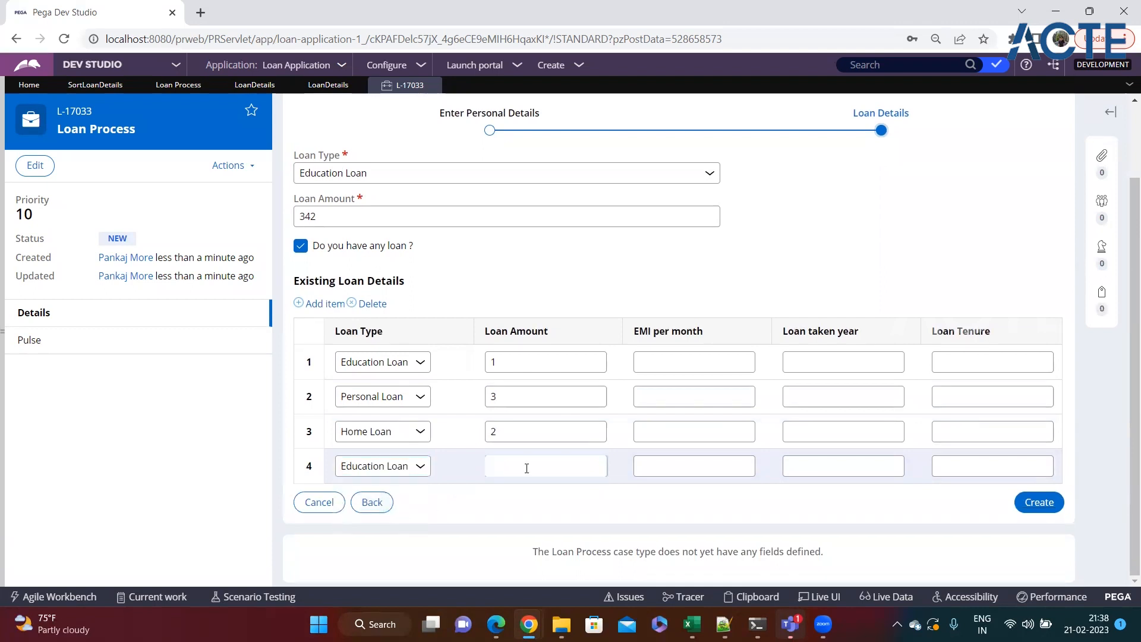
Add a Personal Loan with amount 4 and an Education Loan with amount 9 as existing loans five and six
left_click(309, 303)
left_click(382, 500)
left_click(373, 545)
left_click(514, 503)
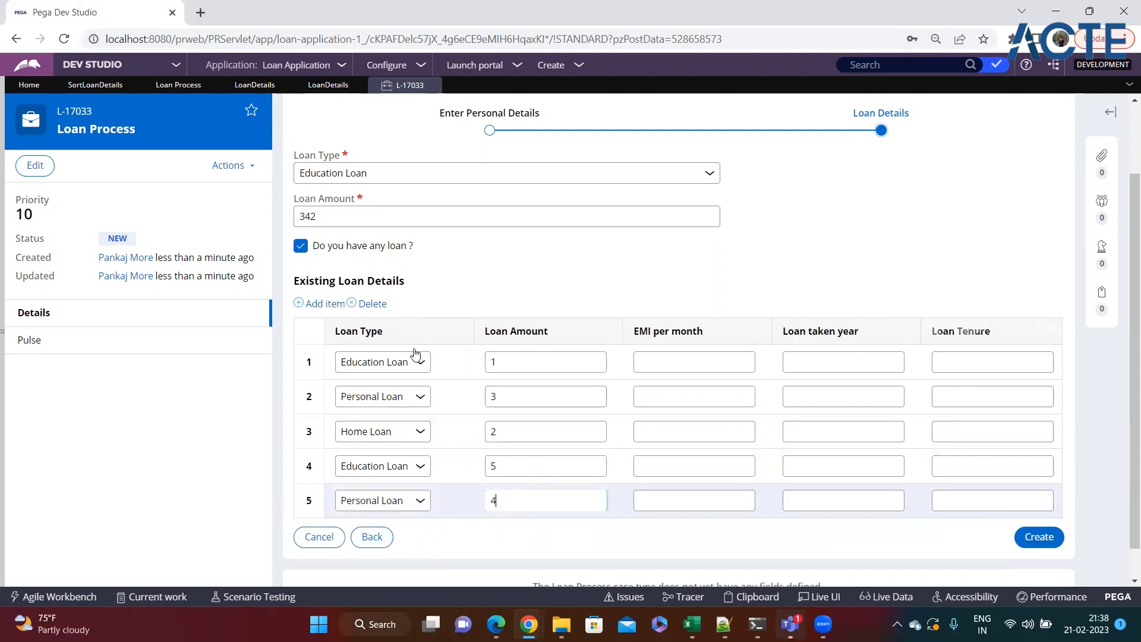
left_click(326, 303)
left_click(381, 538)
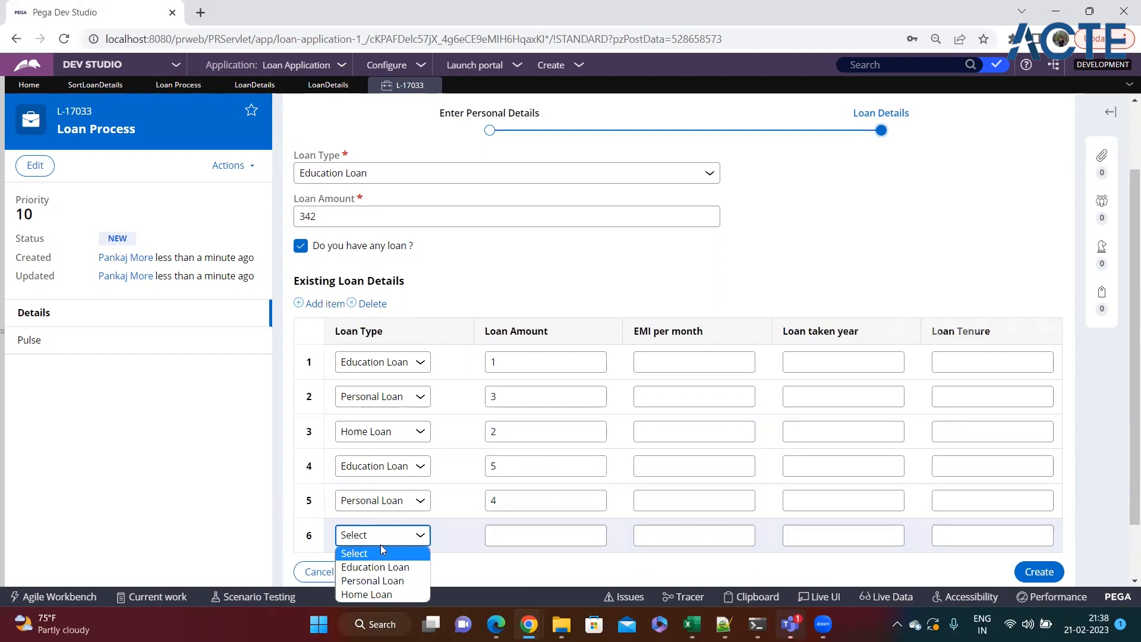
left_click(378, 565)
left_click(513, 542)
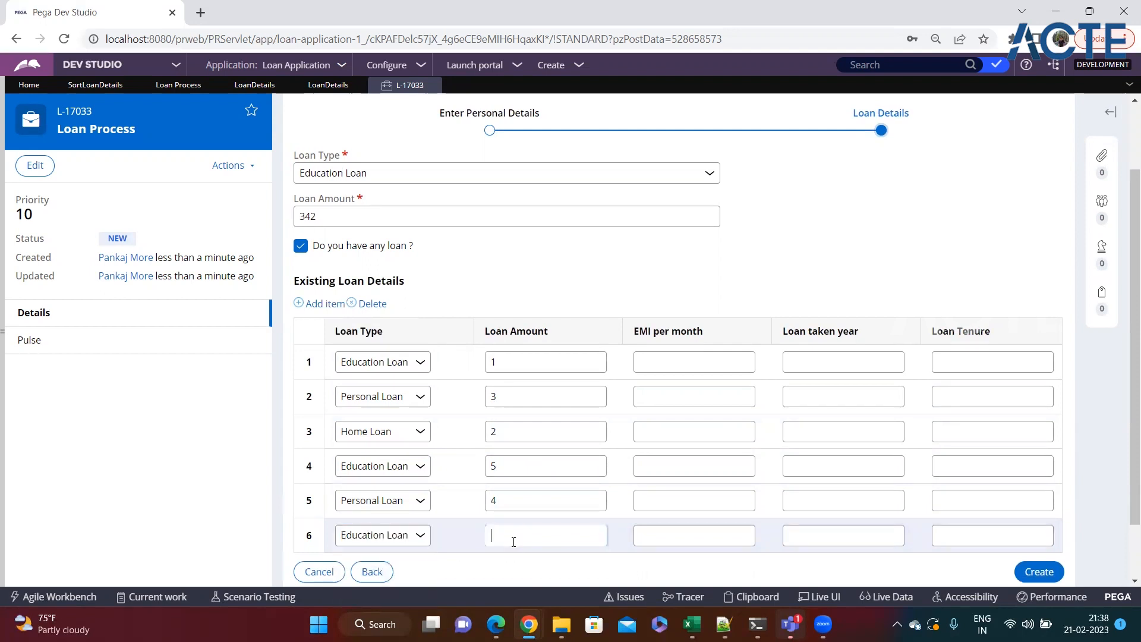
type("9")
Add a Home Loan with amount 7 as the seventh existing loan
left_click(326, 303)
left_click(389, 471)
left_click(383, 522)
left_click(514, 473)
type("7")
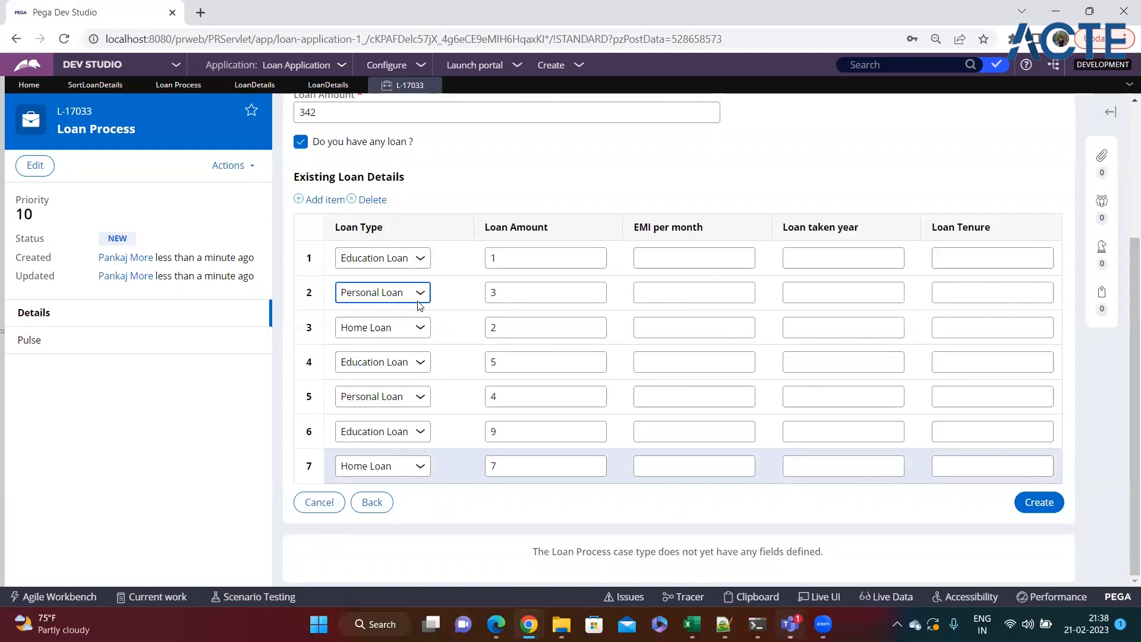
Fill the EMI per month column with the sample text "sdf" for all seven existing loans
left_click(683, 259)
type("sdf")
left_click(668, 293)
type("sdf")
left_click(663, 327)
type("sdf")
left_click(663, 362)
type("sdf")
left_click(662, 392)
type("df")
left_click(667, 466)
type("sdf")
Fill the Loan taken year column with "dsf" in rows 2, 3 and 7 and "sdf" in the other rows
left_click(817, 258)
type("sdf")
left_click(820, 294)
type("dsf")
left_click(817, 330)
type("dsf")
left_click(817, 362)
type("sdf")
left_click(817, 397)
type("sdf")
left_click(817, 431)
type("sdf")
left_click(818, 466)
type("dsf")
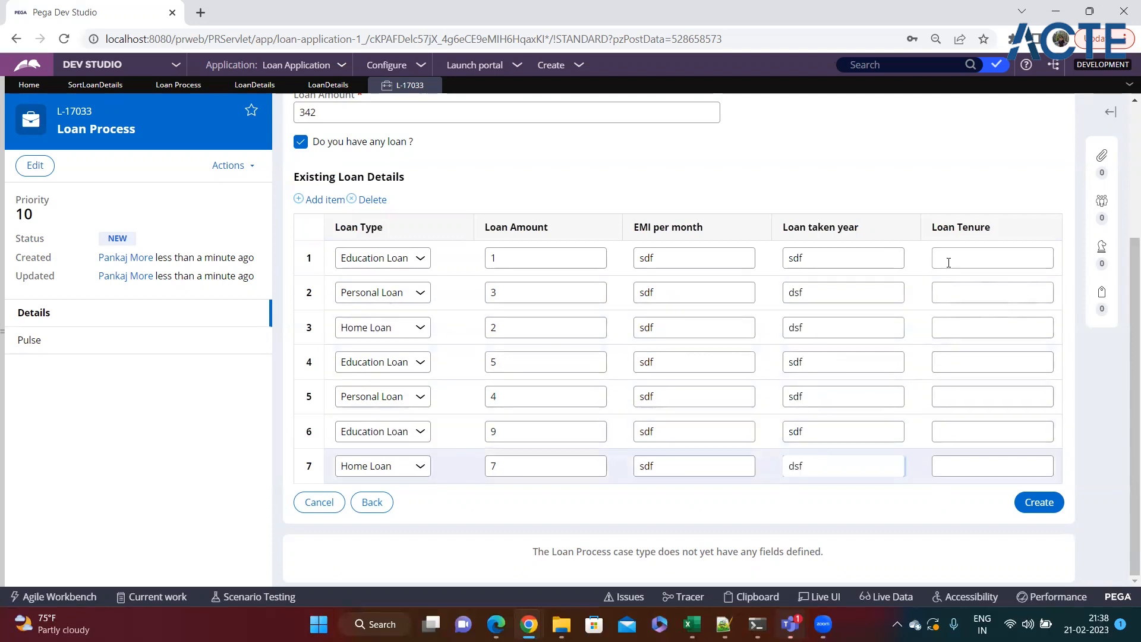
Fill the Loan Tenure column with "sdf" in rows 1, 2, 3 and 5 and "dsf" in rows 4 and 7
left_click(947, 260)
type("sdf")
left_click(942, 293)
type("sdf")
left_click(942, 327)
type("sdf")
left_click(959, 366)
type("dsf")
left_click(950, 398)
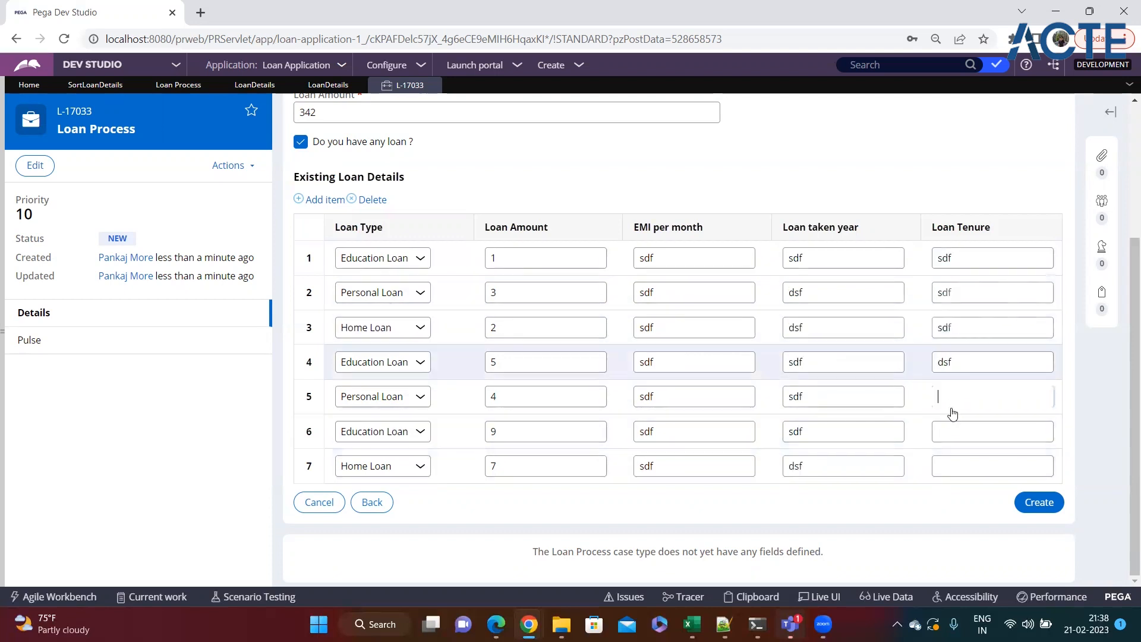
type("sdf")
left_click(950, 431)
left_click(949, 465)
type("dsf")
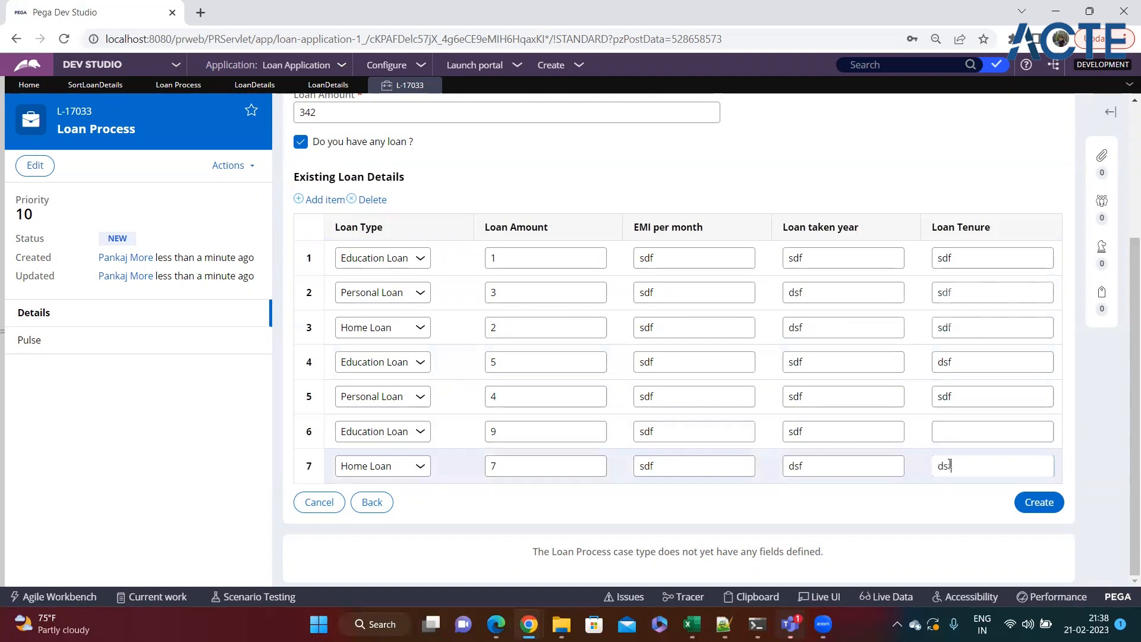
Create the loan case and open its Approve / Reject assignment to check the order of the existing loans by amount
left_click(1037, 505)
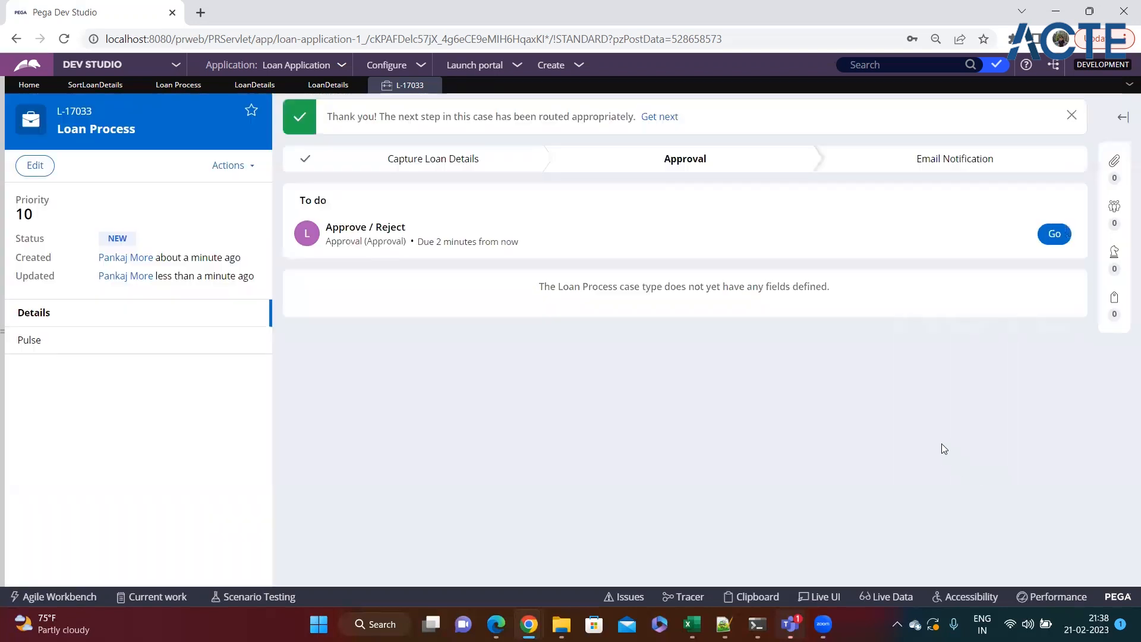
left_click(1054, 233)
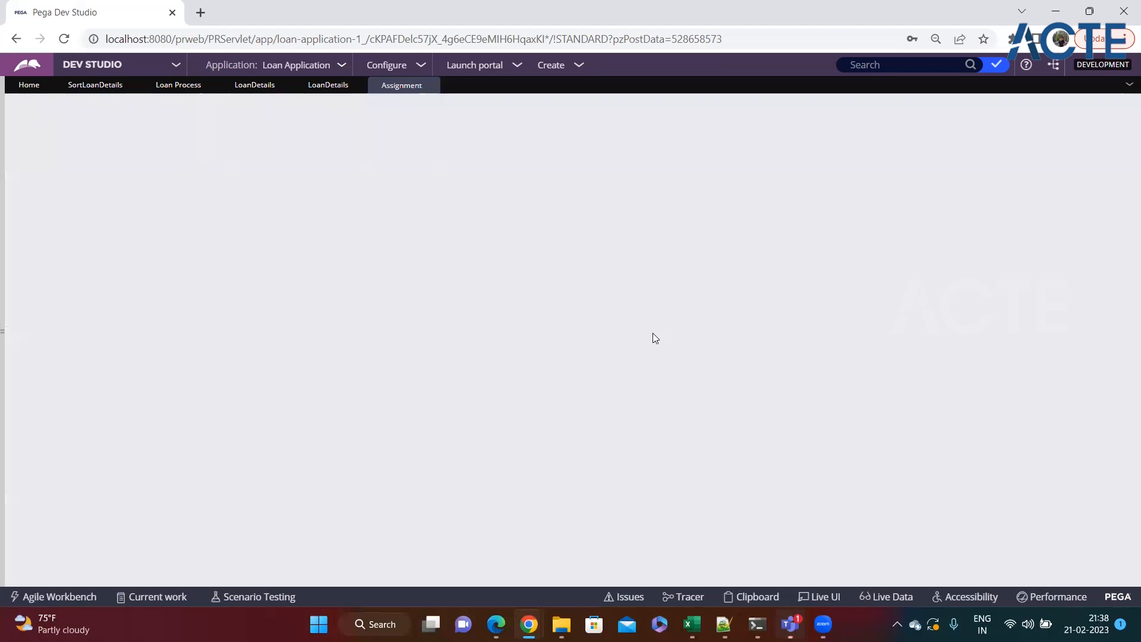
scroll(638, 338, "down", 2)
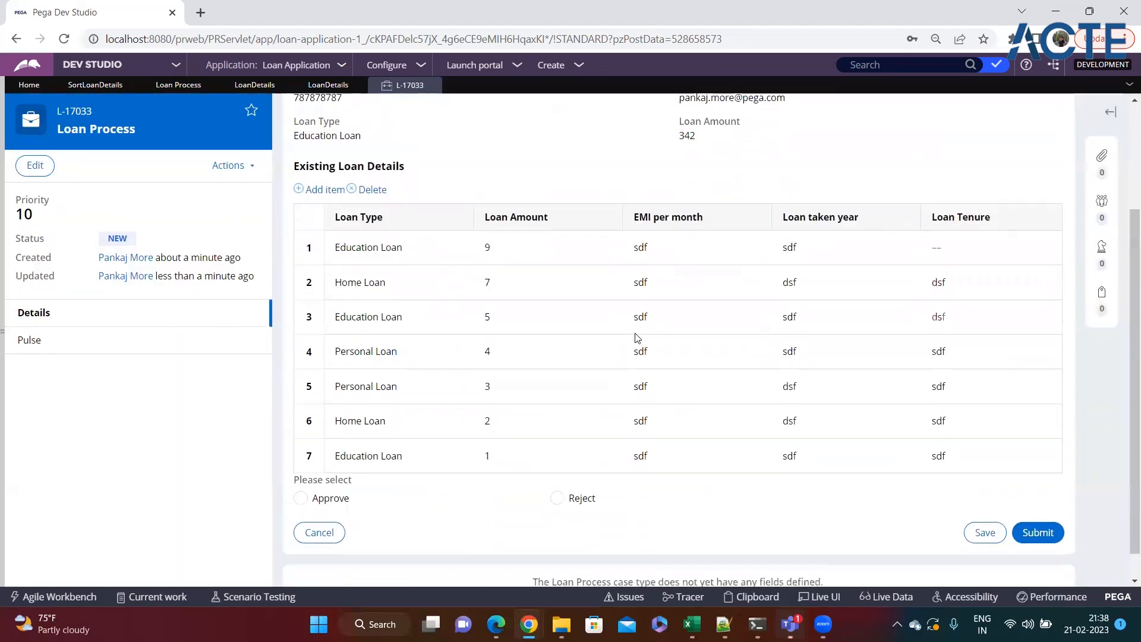
scroll(512, 343, "up", 1)
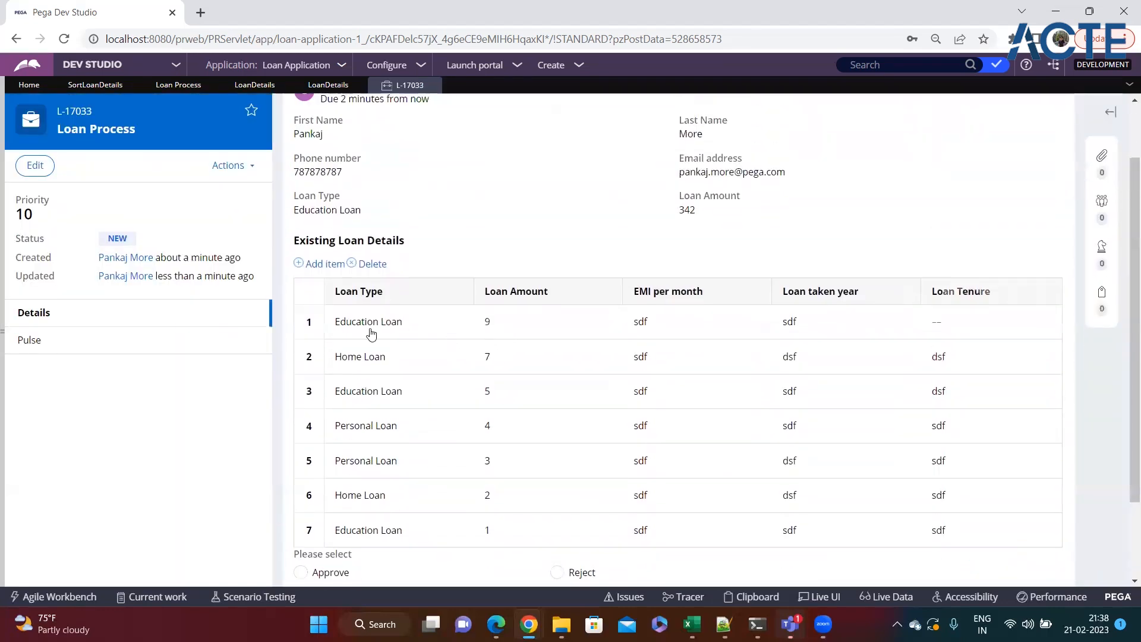
double_click(487, 326)
left_click(494, 262)
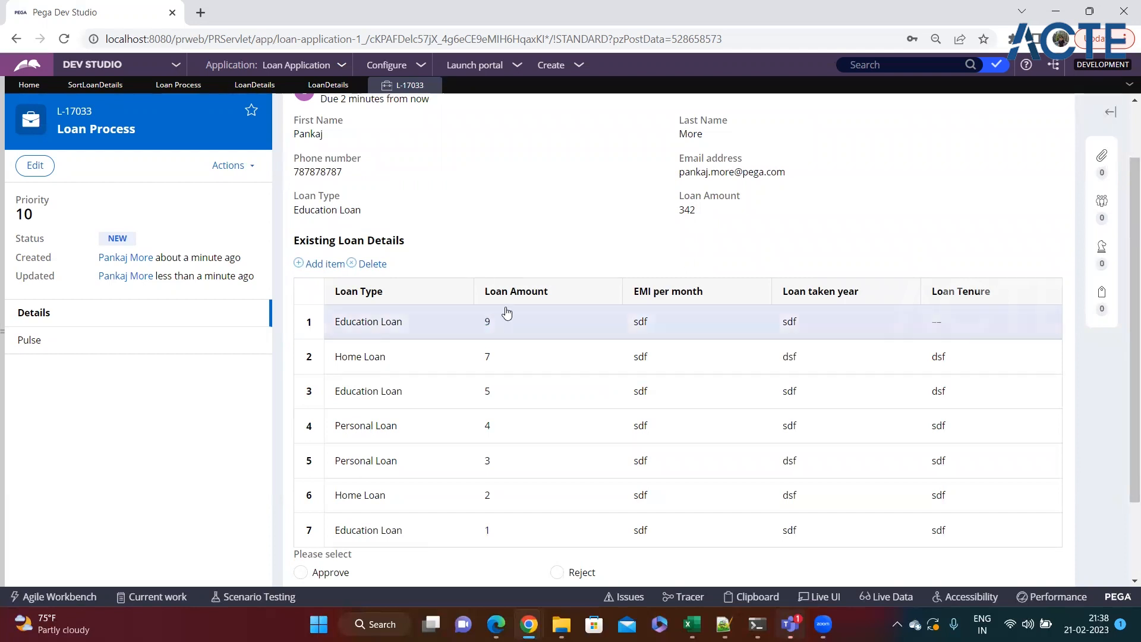
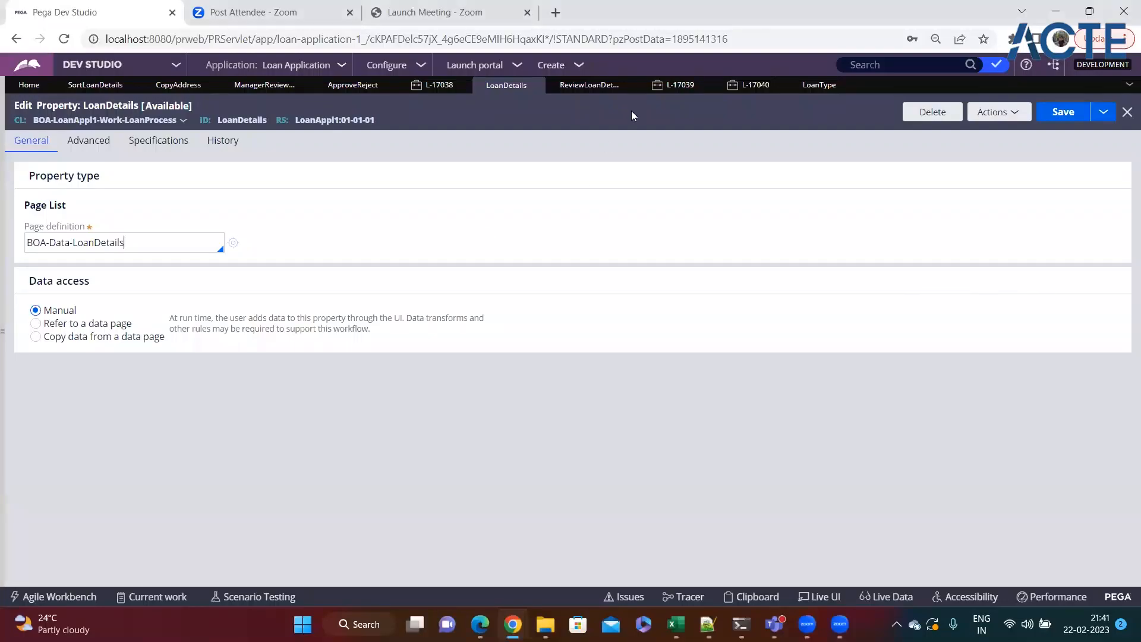
Close every open rule and case except the SortLoanDetails data transform, discarding the unsaved changes in CopyAddress
left_click(673, 84)
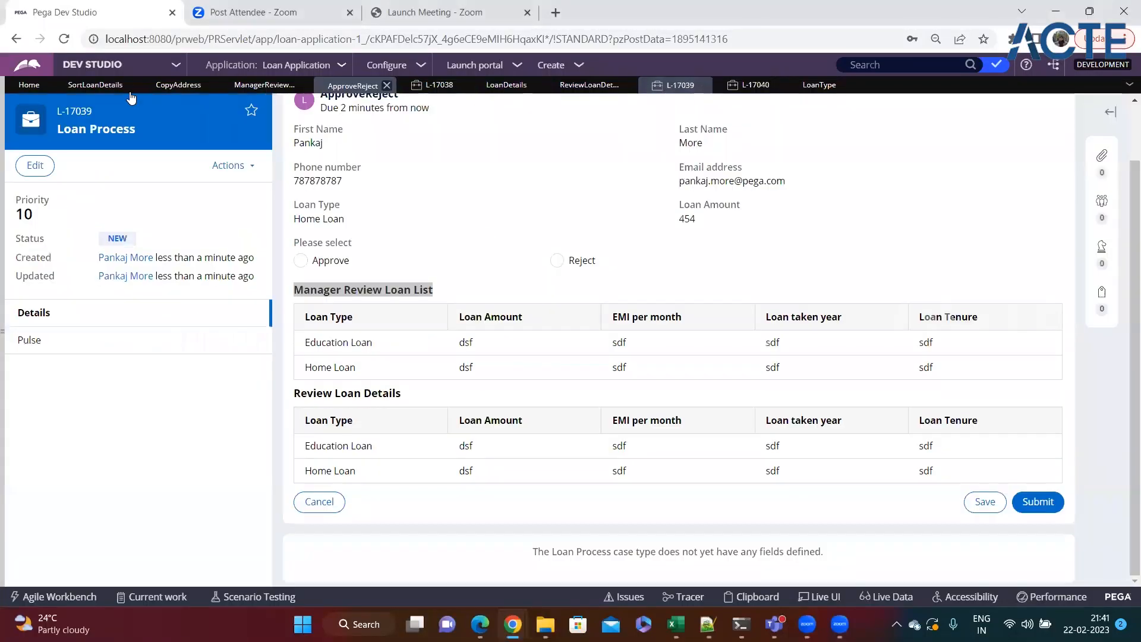
left_click(86, 88)
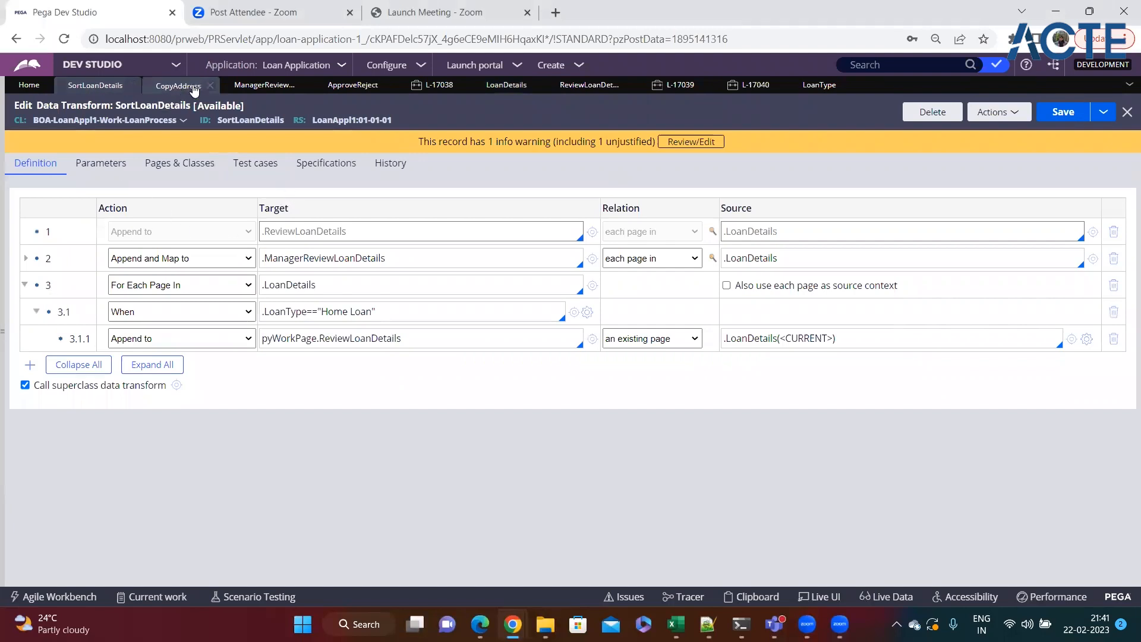
left_click(211, 86)
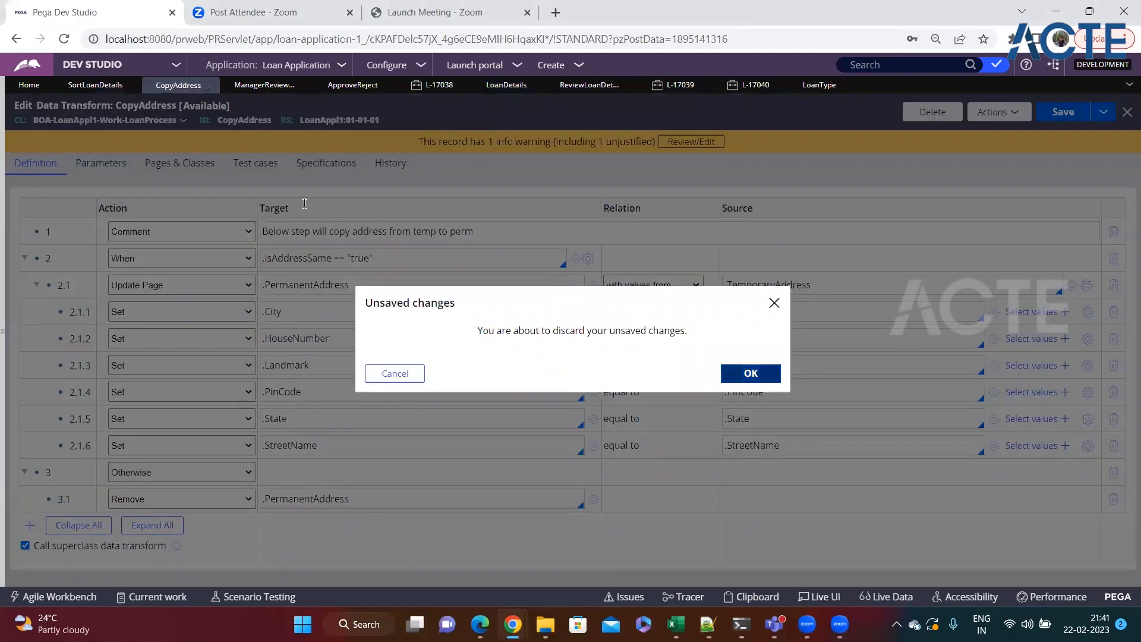
left_click(746, 373)
left_click(225, 86)
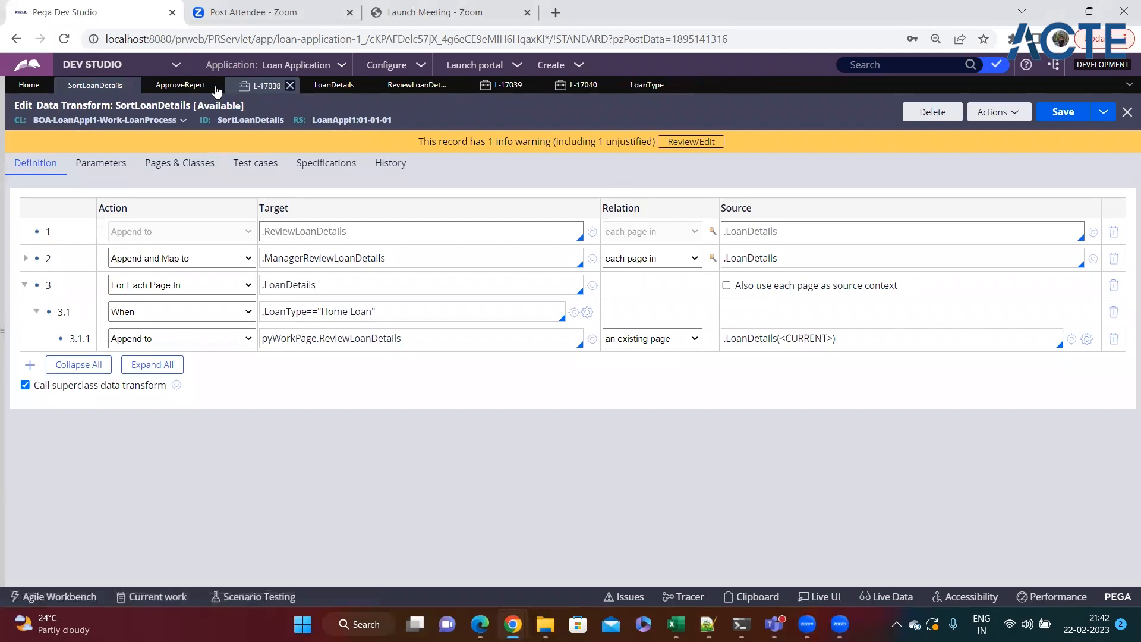
left_click(212, 86)
left_click(207, 86)
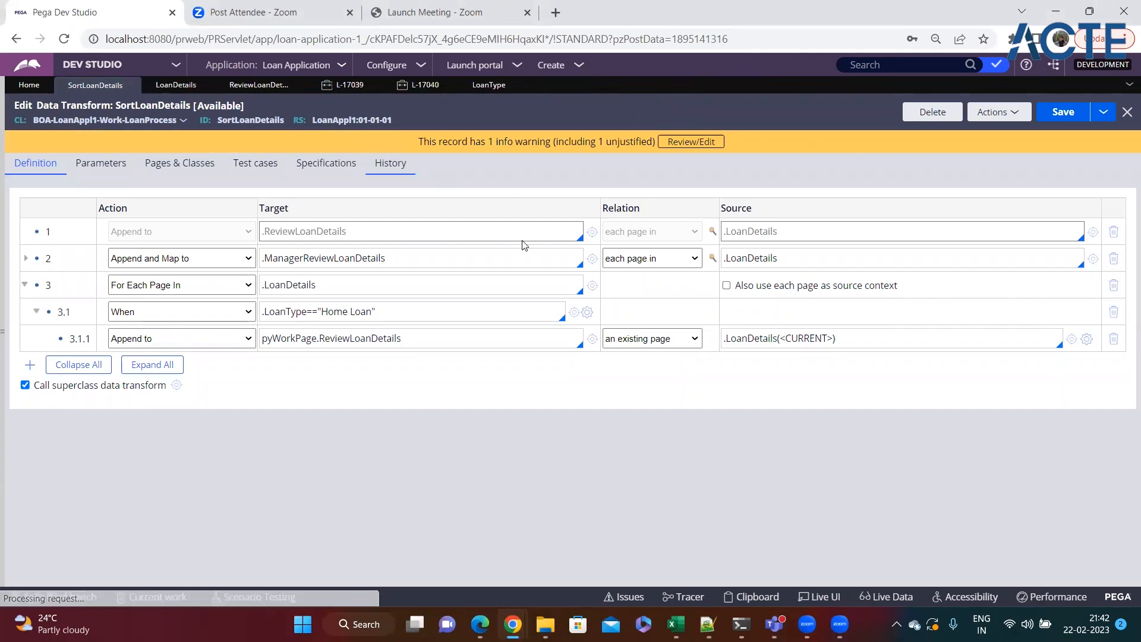
left_click(190, 90)
left_click(205, 86)
left_click(227, 85)
left_click(206, 85)
left_click(205, 85)
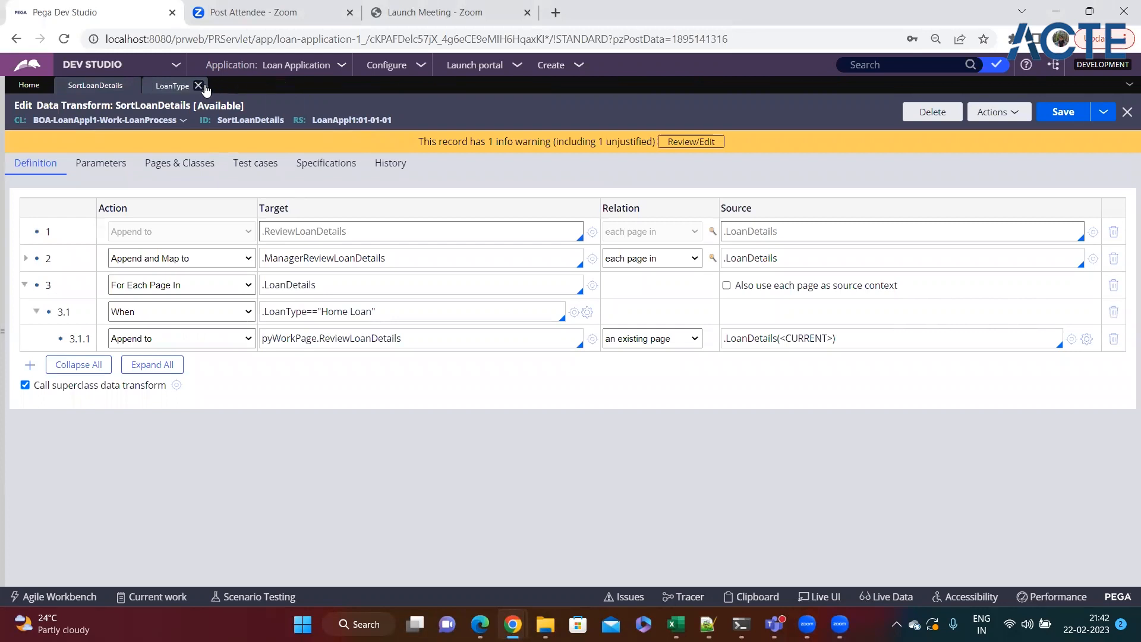
left_click(199, 87)
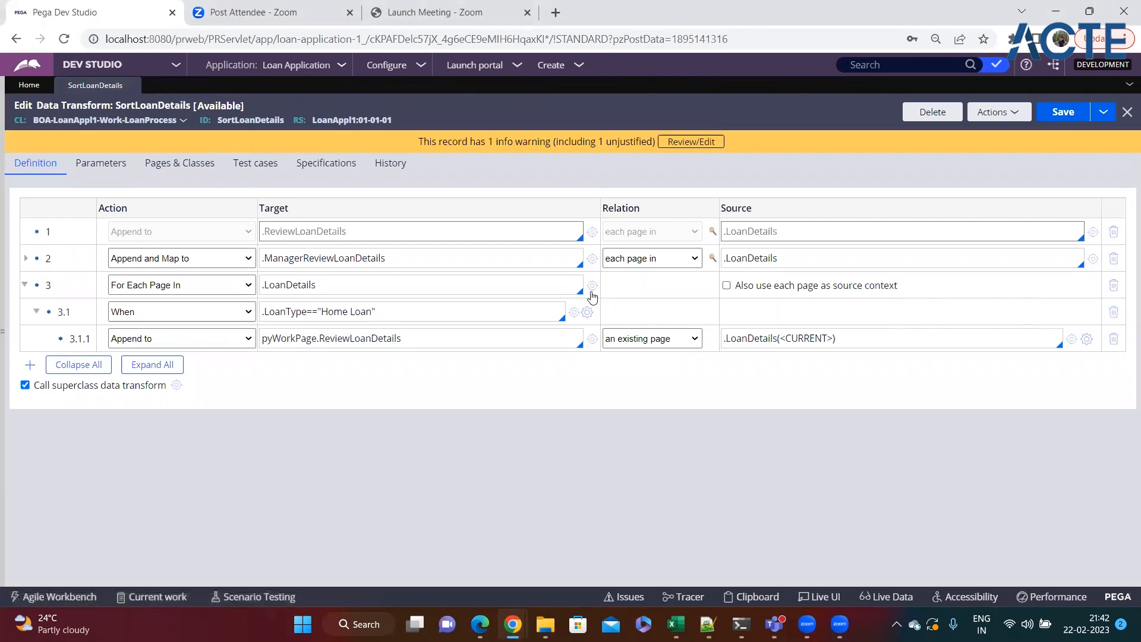
Open the LoanDetails property used in step 3, check its class, ID and page definition, and return to SortLoanDetails
left_click(590, 288)
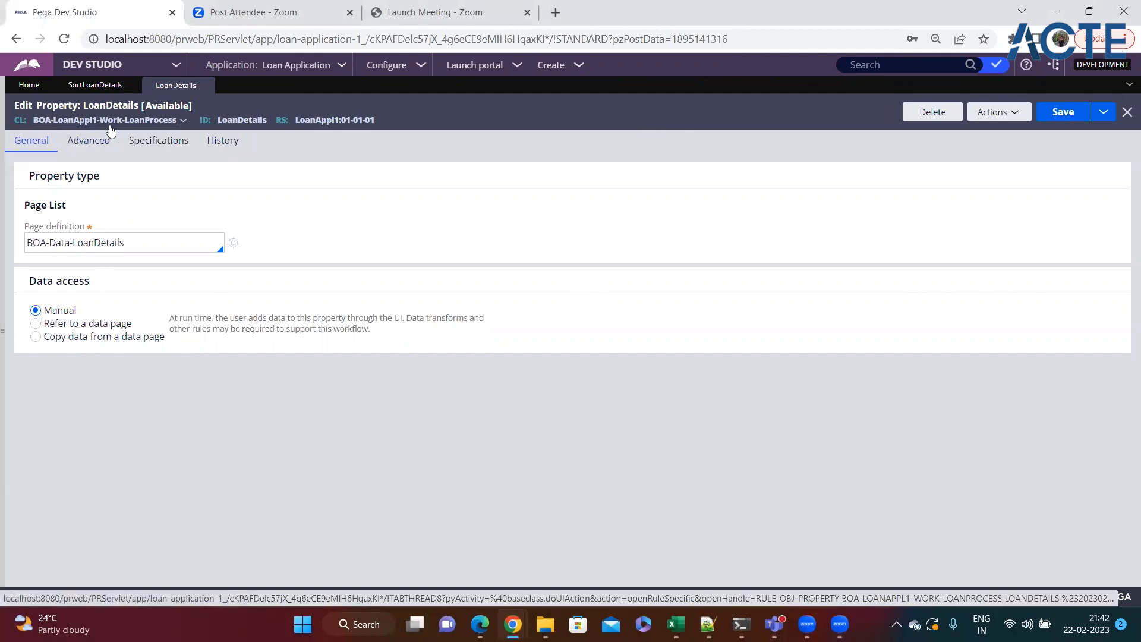
double_click(224, 120)
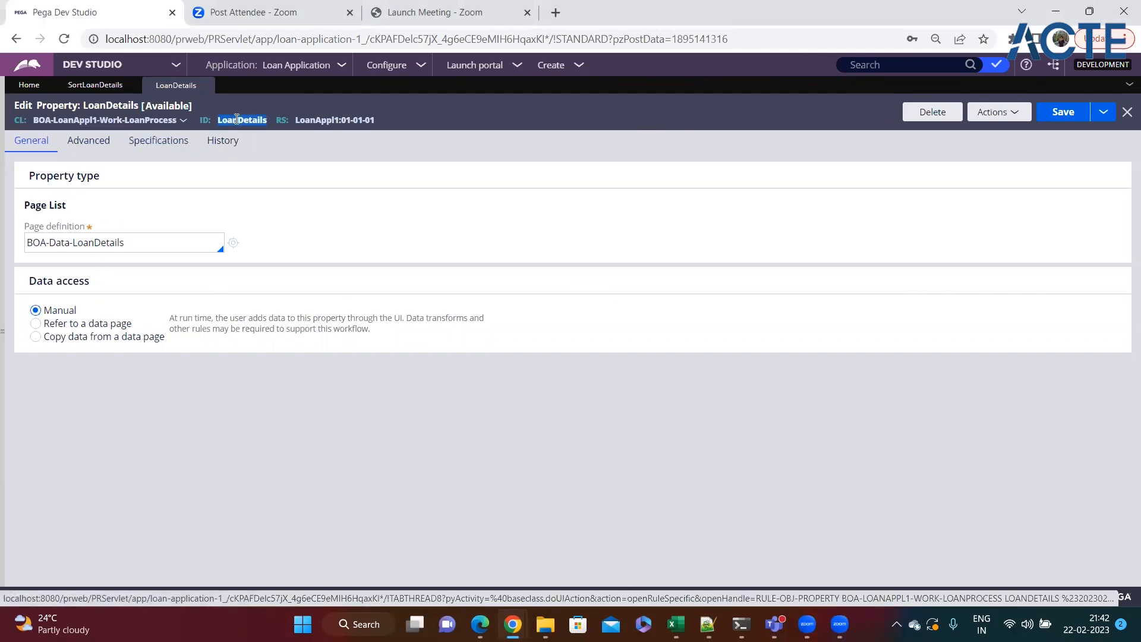
left_click(132, 243)
left_click(130, 85)
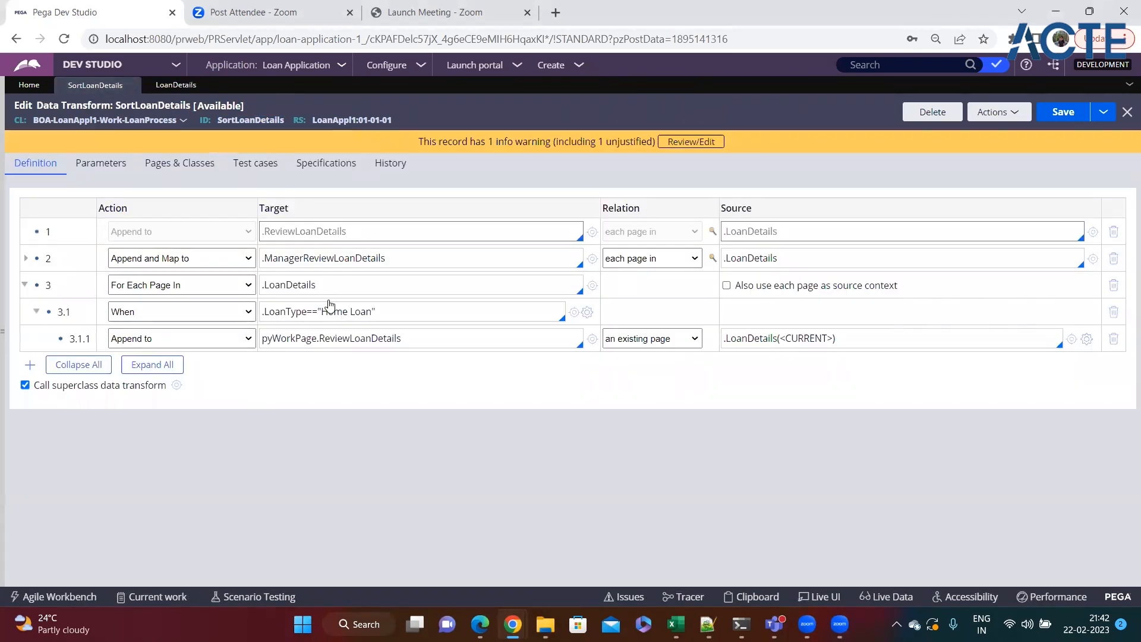
Clear the pyWorkPage.ReviewLoanDetails target of the Append to action in step 3.1.1
double_click(307, 337)
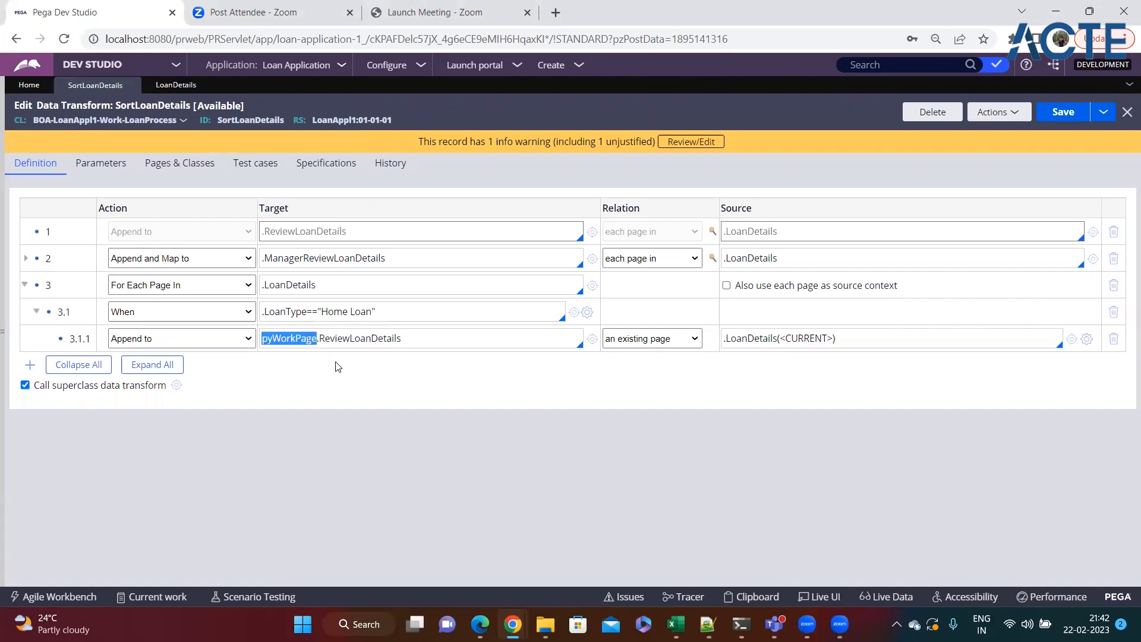
key("Delete")
key("Delete")
key("Delete")
key("Delete")
key("Delete")
key("Delete")
key("Delete")
key("Delete")
key("Delete")
key("Delete")
key("Delete")
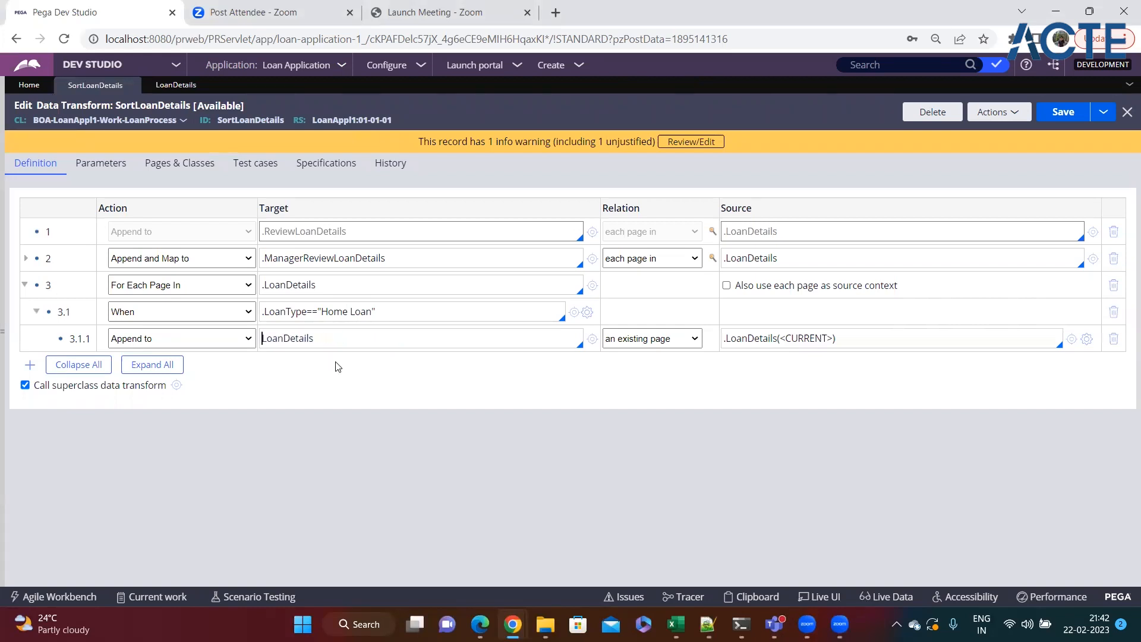
key("Delete")
key("Delete")
key("Delete")
key("Delete")
key("Delete")
key("Delete")
key("Delete")
key("Delete")
Examine the LoanType condition in step 3.1 against the LoanDetails page list and the LoanProcess properties in the App explorer
double_click(279, 311)
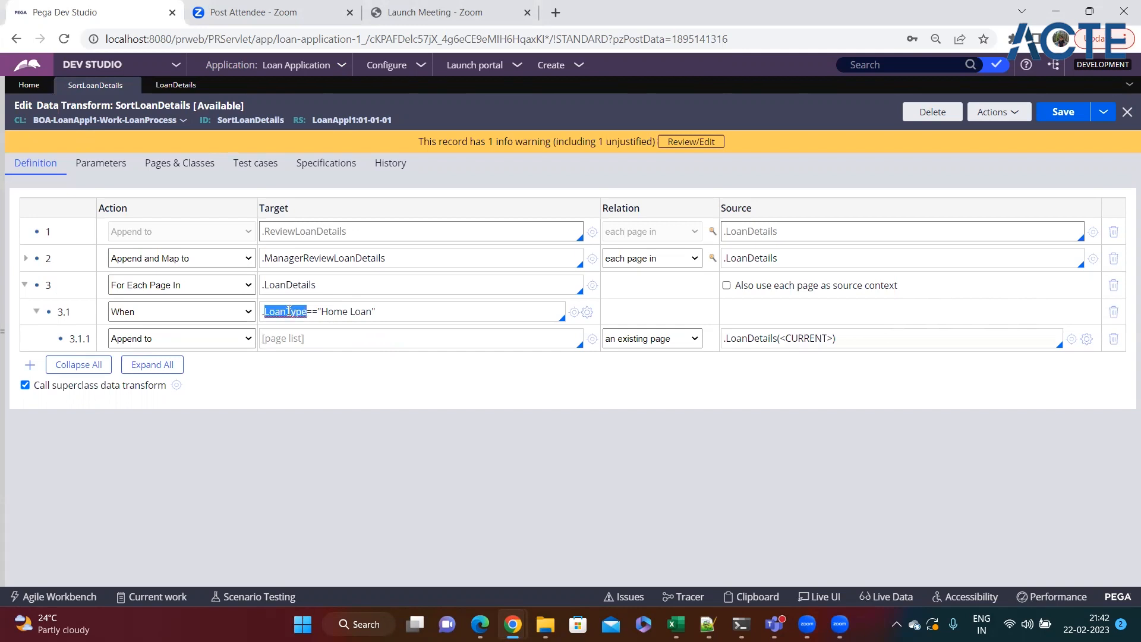
left_click(3, 330)
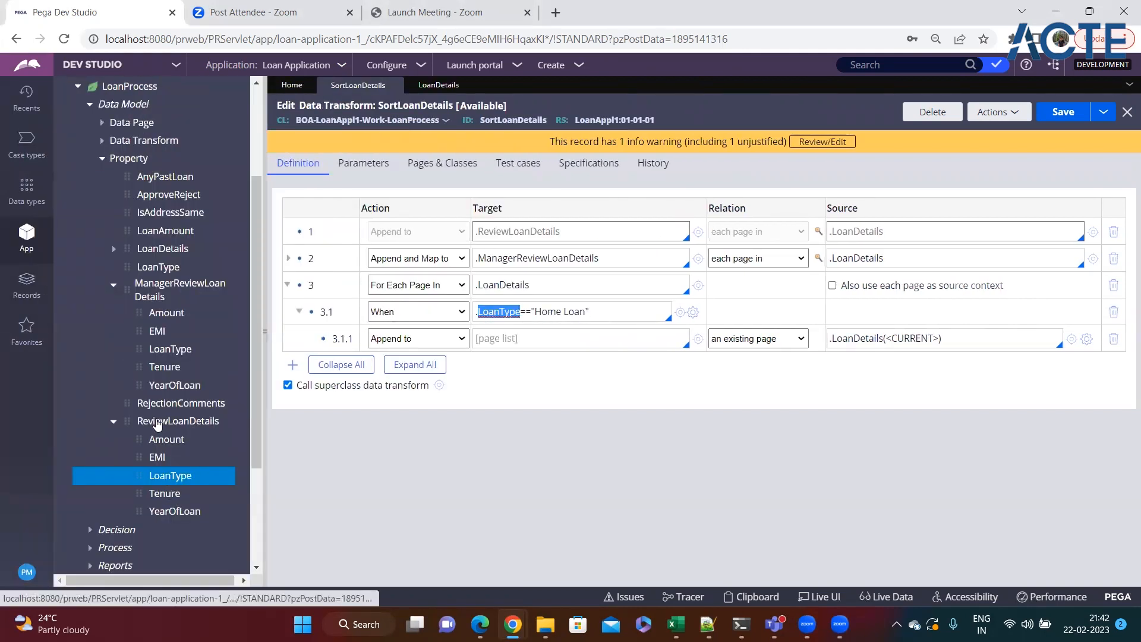
left_click(444, 85)
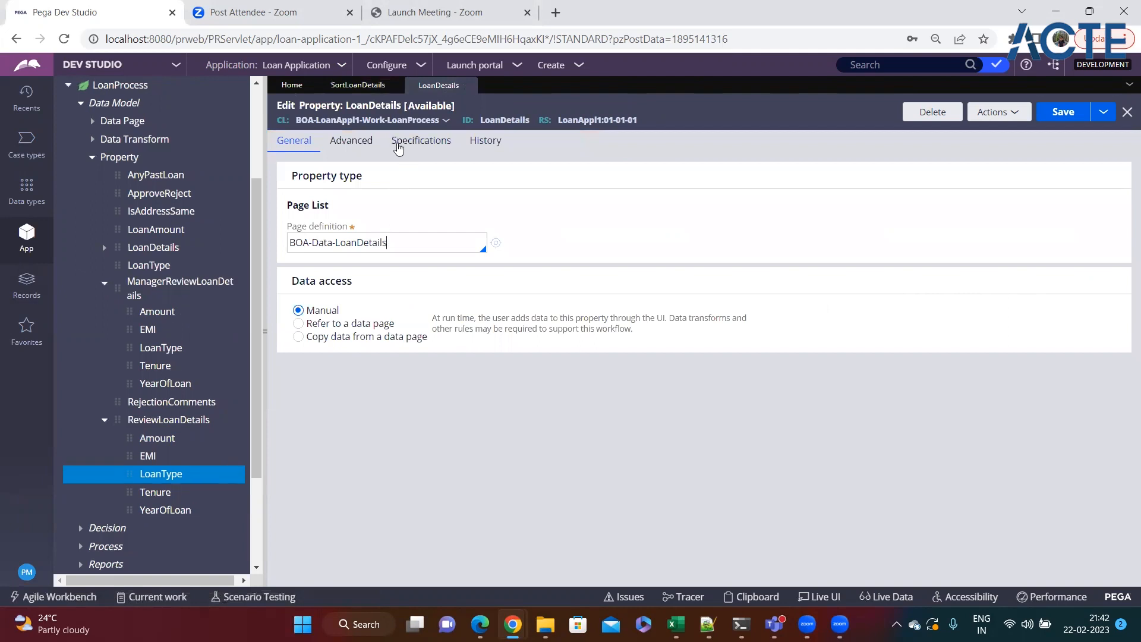
left_click(356, 85)
double_click(489, 285)
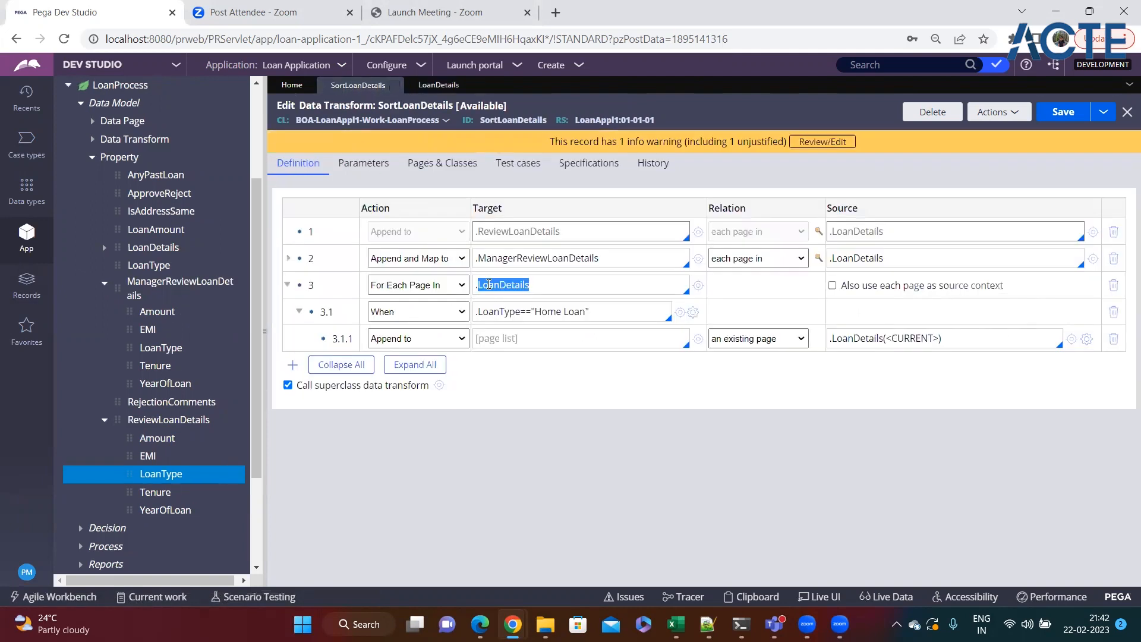
double_click(488, 311)
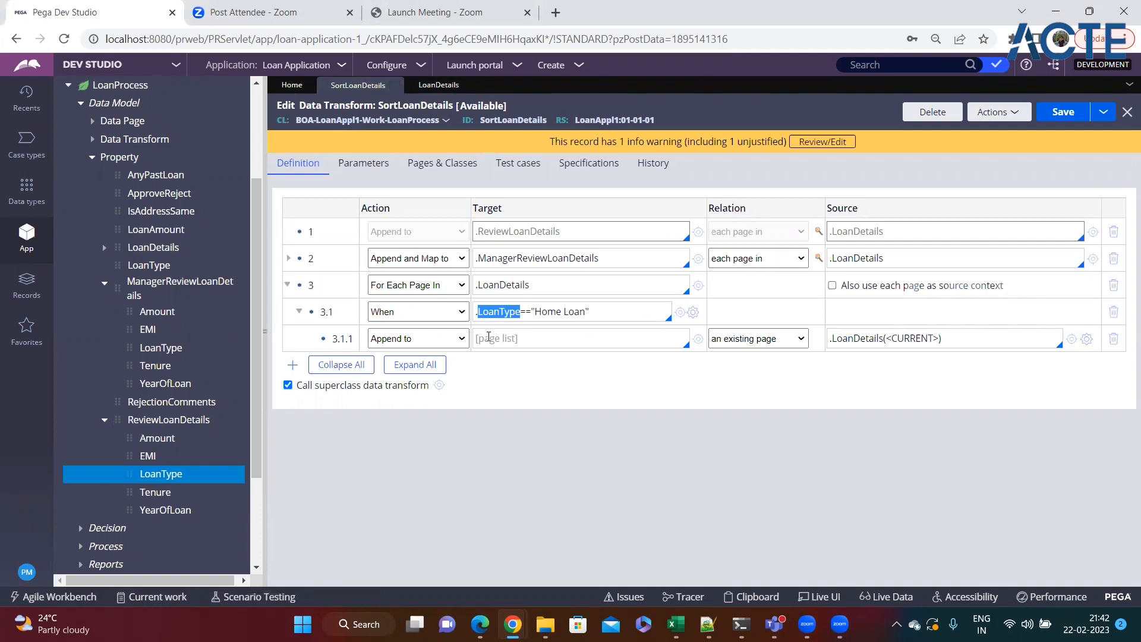
left_click(489, 337)
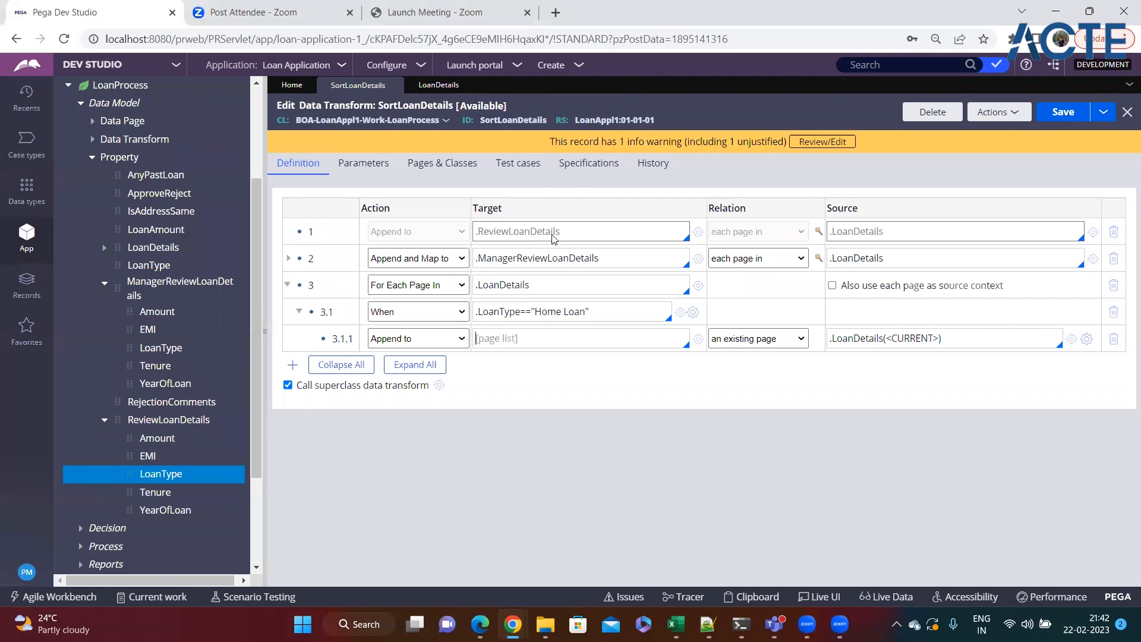
Compare the class and page definition of the ReviewLoanDetails property with LoanDetails, and check the data transform's pages and classes
left_click(698, 231)
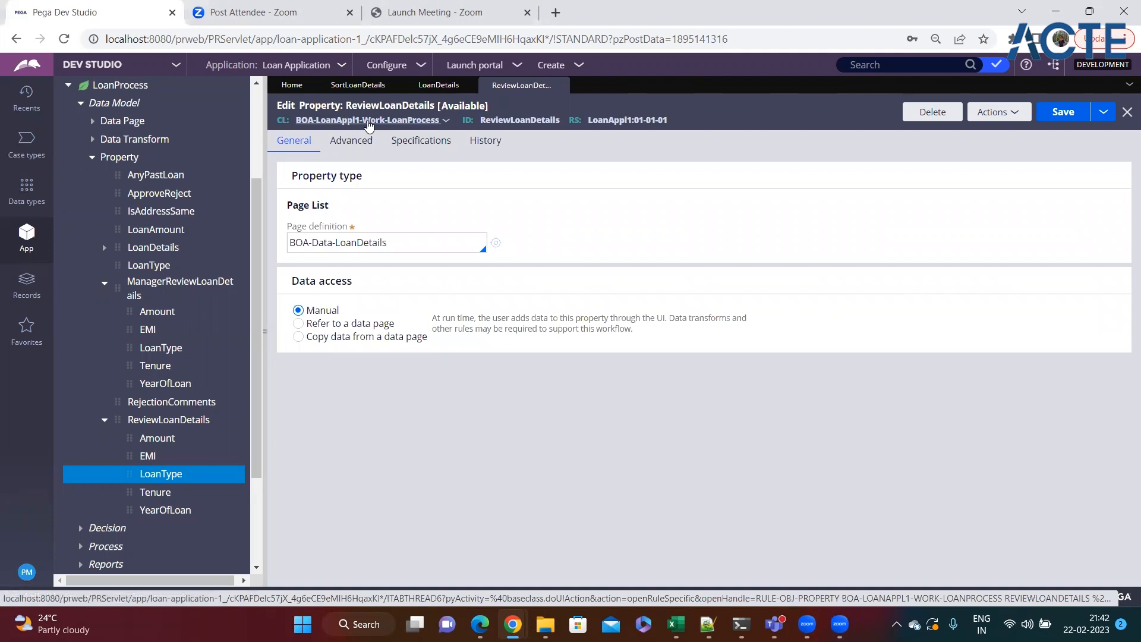
left_click_drag(387, 242, 279, 250)
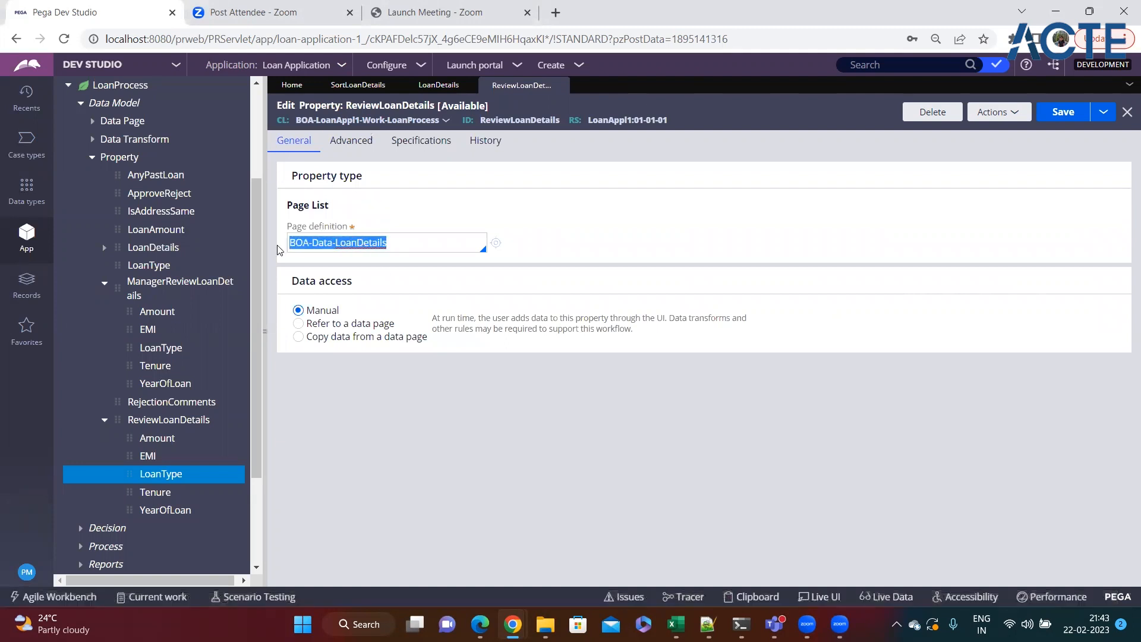
left_click(438, 84)
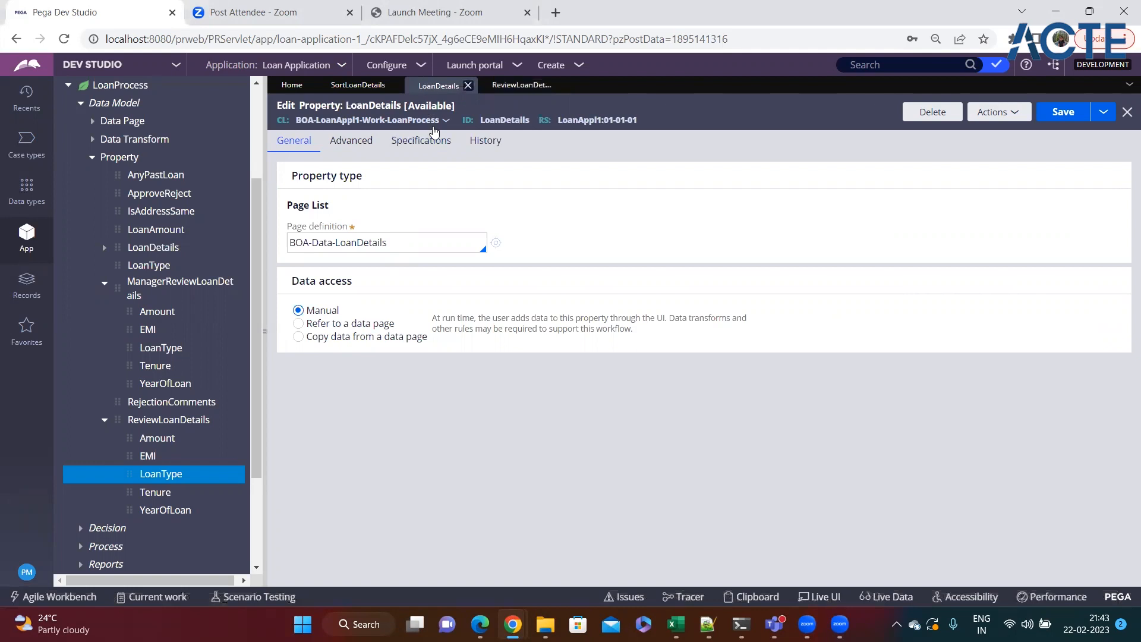
left_click(358, 85)
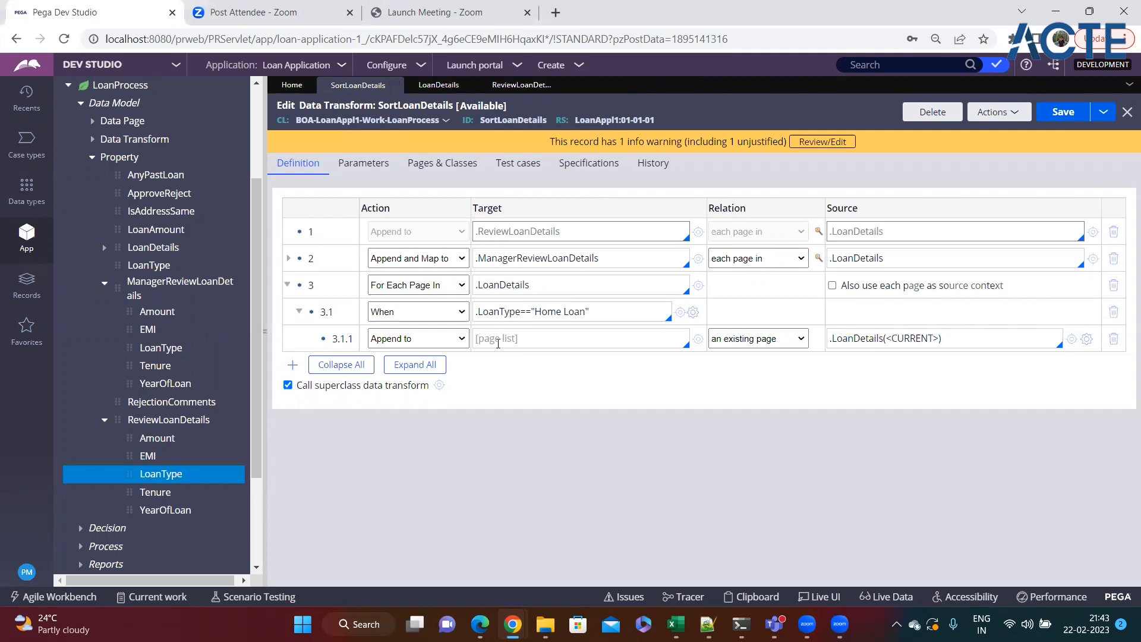
left_click(438, 164)
left_click(300, 164)
Copy .ReviewLoanDetails from step 1 into the target of step 3.1.1 and save the data transform
double_click(542, 235)
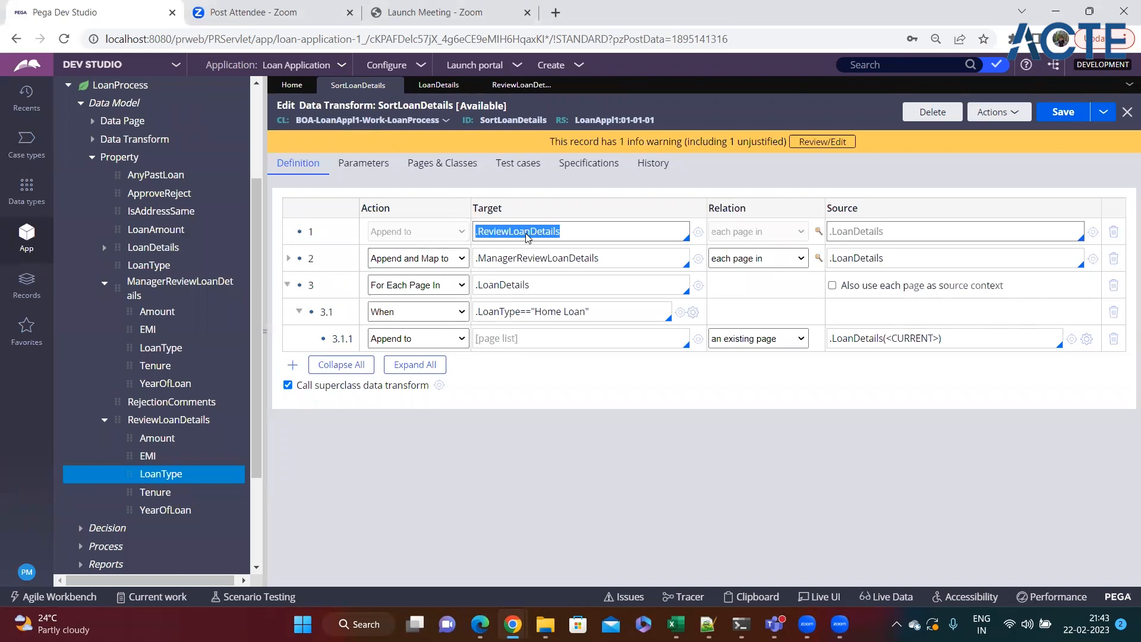
left_click(517, 339)
type(".ReviewLoanDetails")
key("ctrl+s")
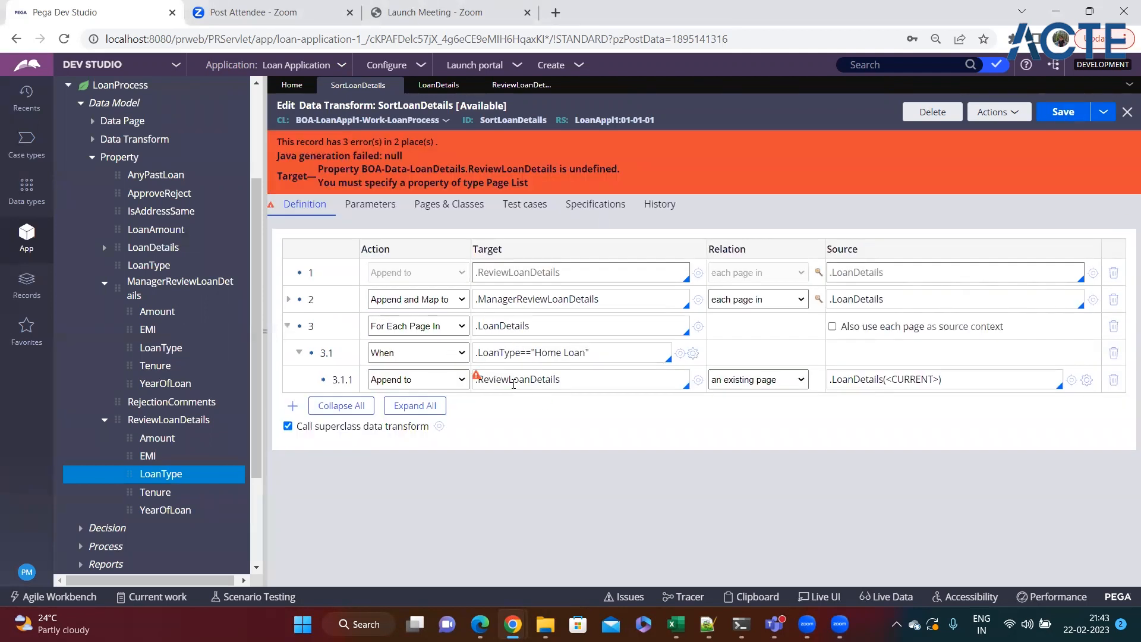
Check the step 3.1.1 target against the LoanDetails and ReviewLoanDetails property rules to trace the class context
left_click_drag(475, 379, 608, 382)
left_click(608, 382)
triple_click(512, 383)
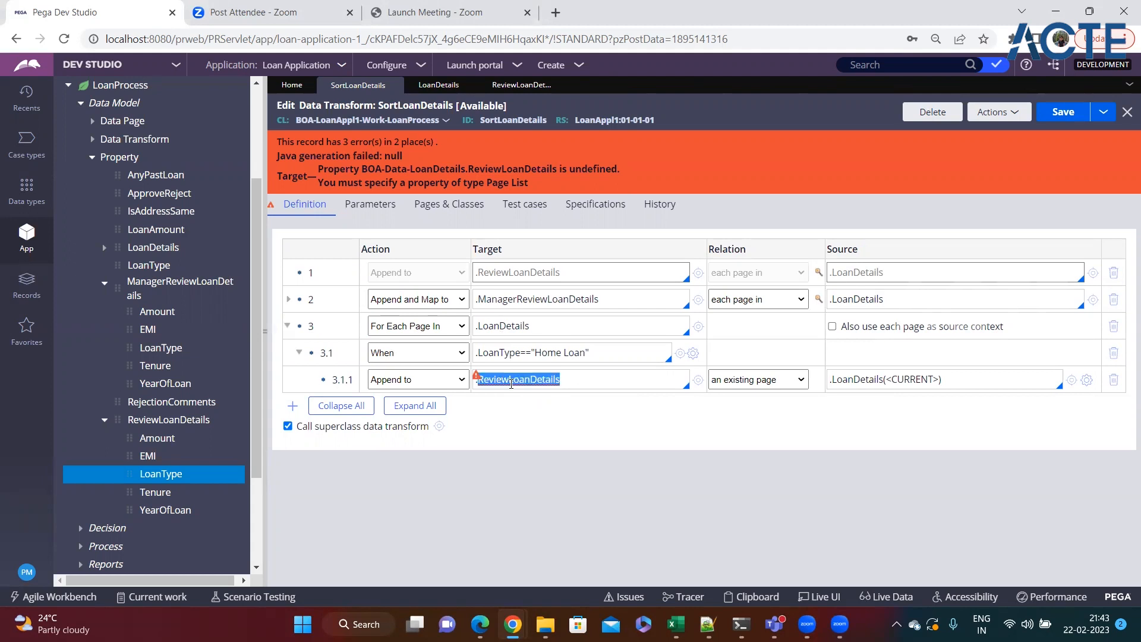
left_click(698, 327)
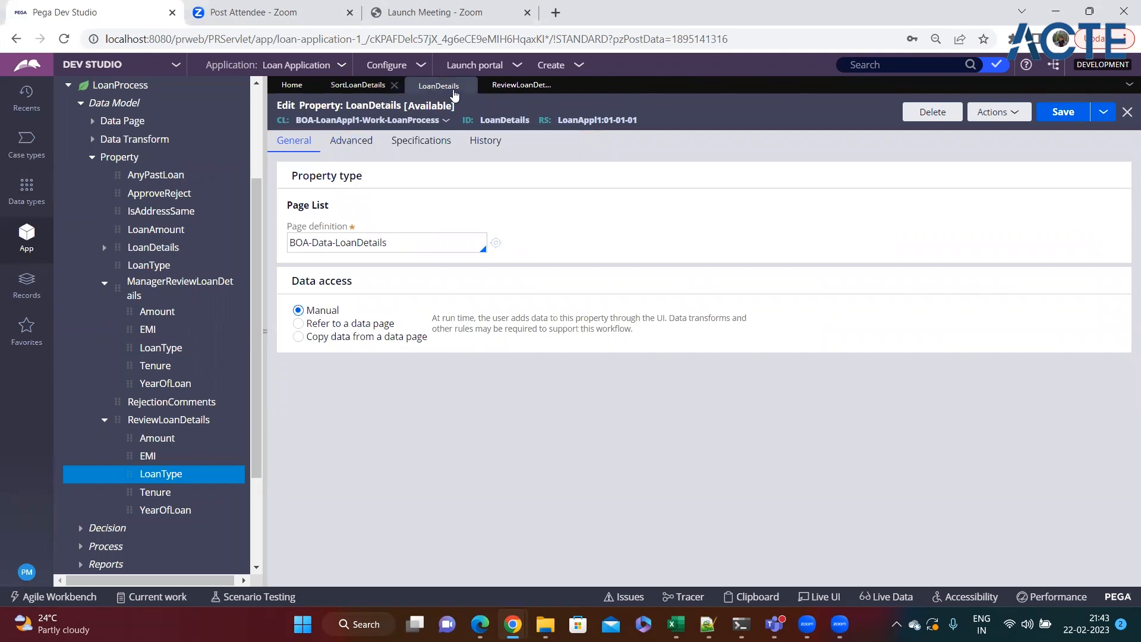
left_click(515, 85)
left_click(357, 85)
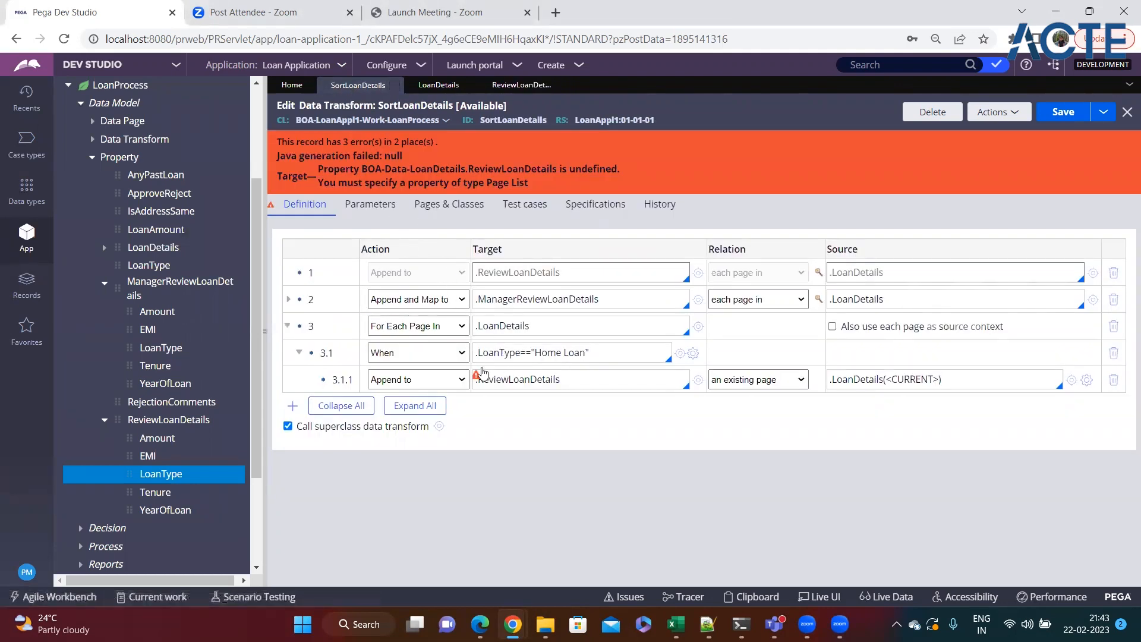
Copy the page name pyWorkPage from the data transform's pages and classes for use in the step 3.1.1 target
left_click(578, 382)
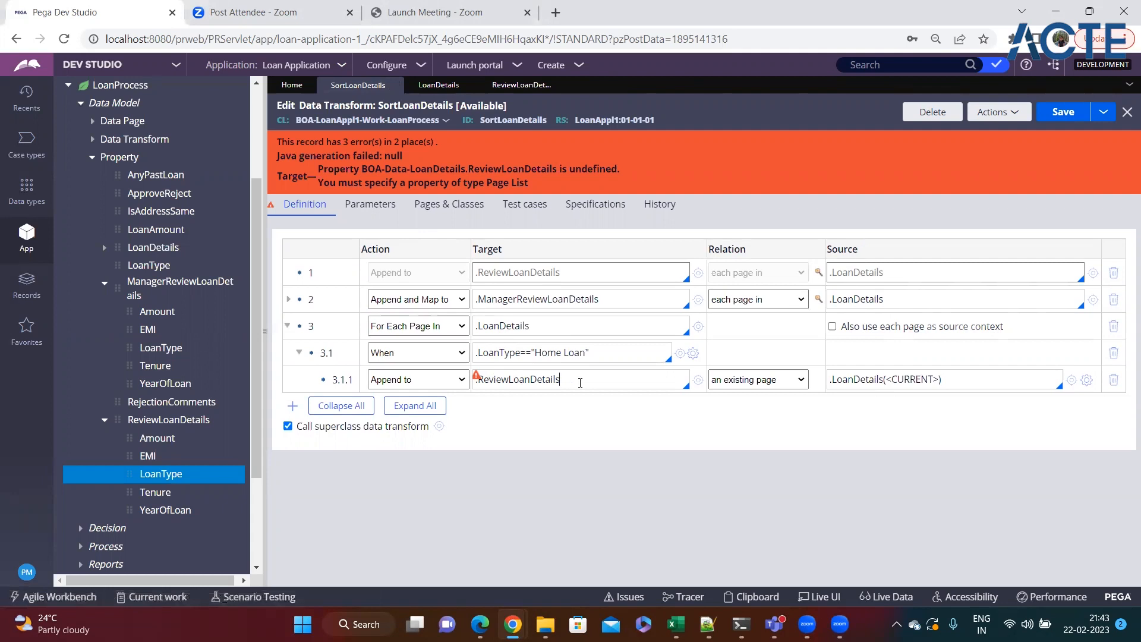
double_click(507, 387)
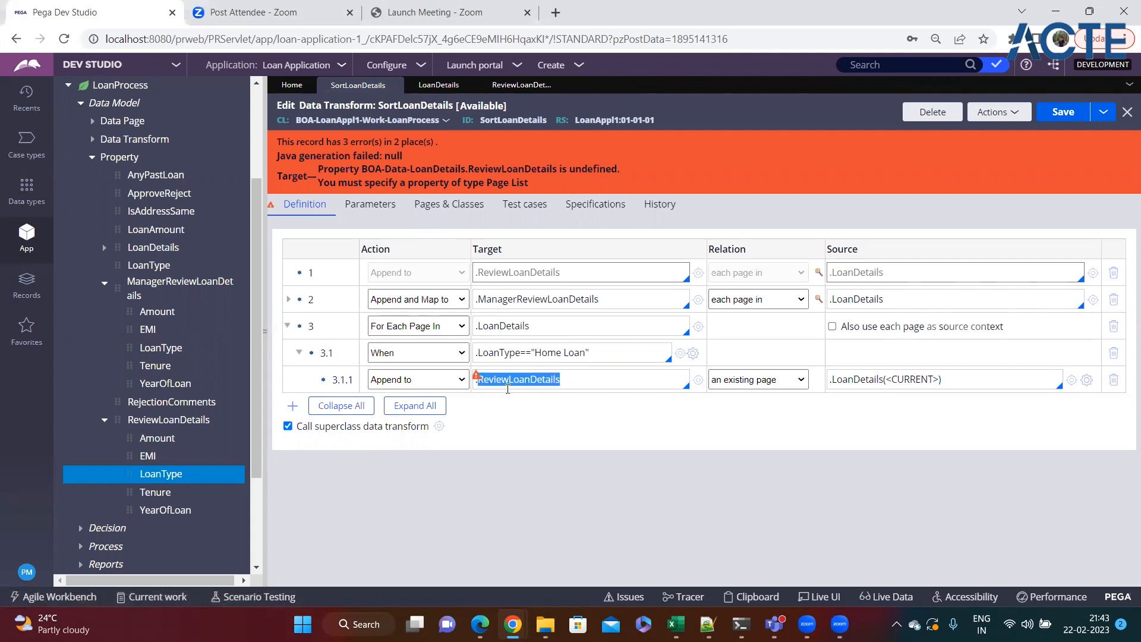
left_click(443, 207)
left_click_drag(733, 268, 576, 270)
left_click(387, 267)
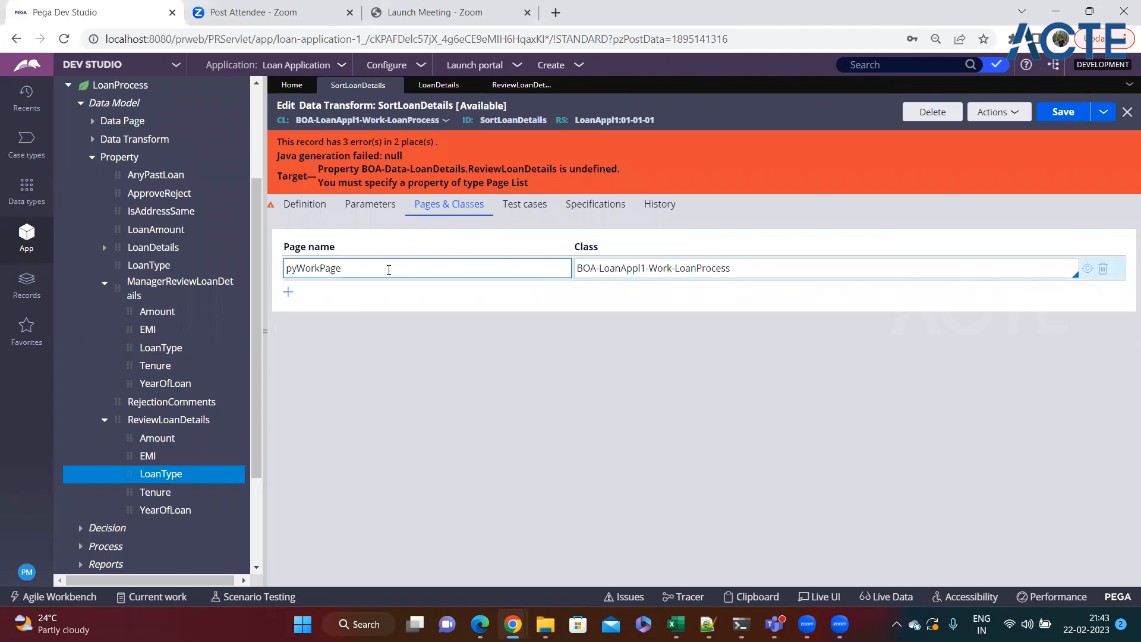
double_click(380, 269)
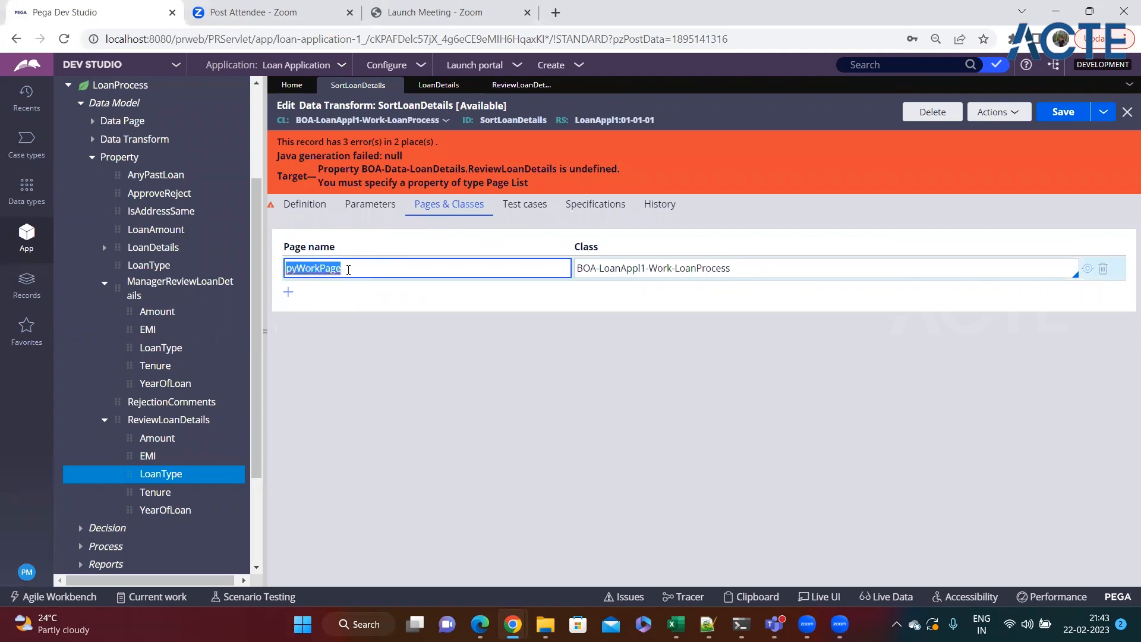
left_click(314, 269)
double_click(314, 269)
key("ctrl+c")
left_click(316, 270)
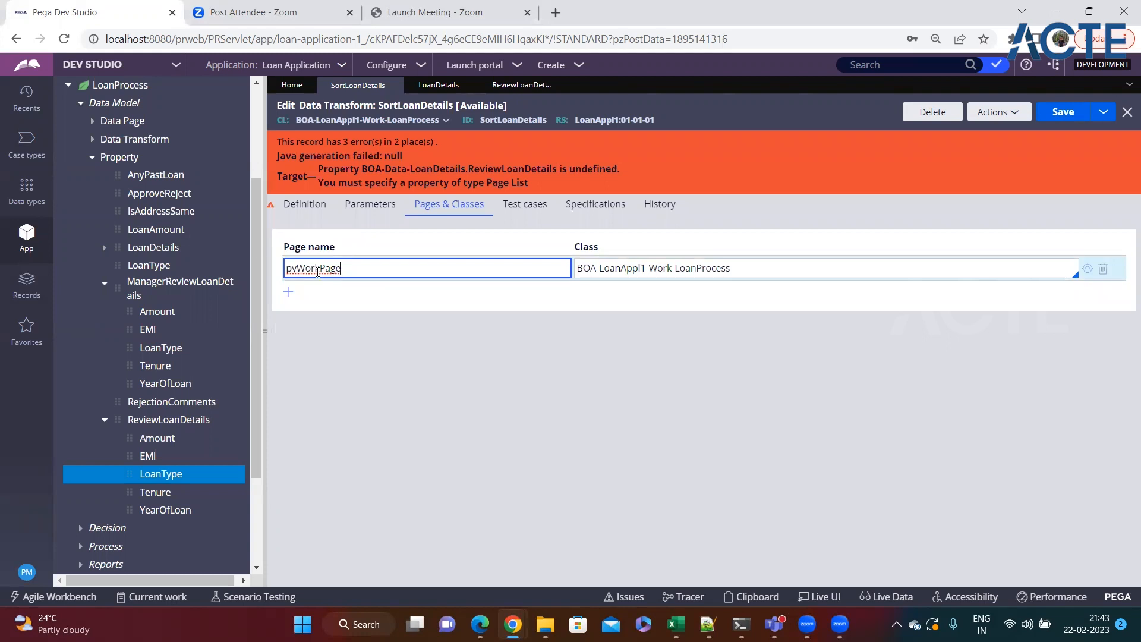
Prefix the step 3.1.1 target with the page name to make it pyWorkPage.ReviewLoanDetails and save the data transform
left_click(300, 204)
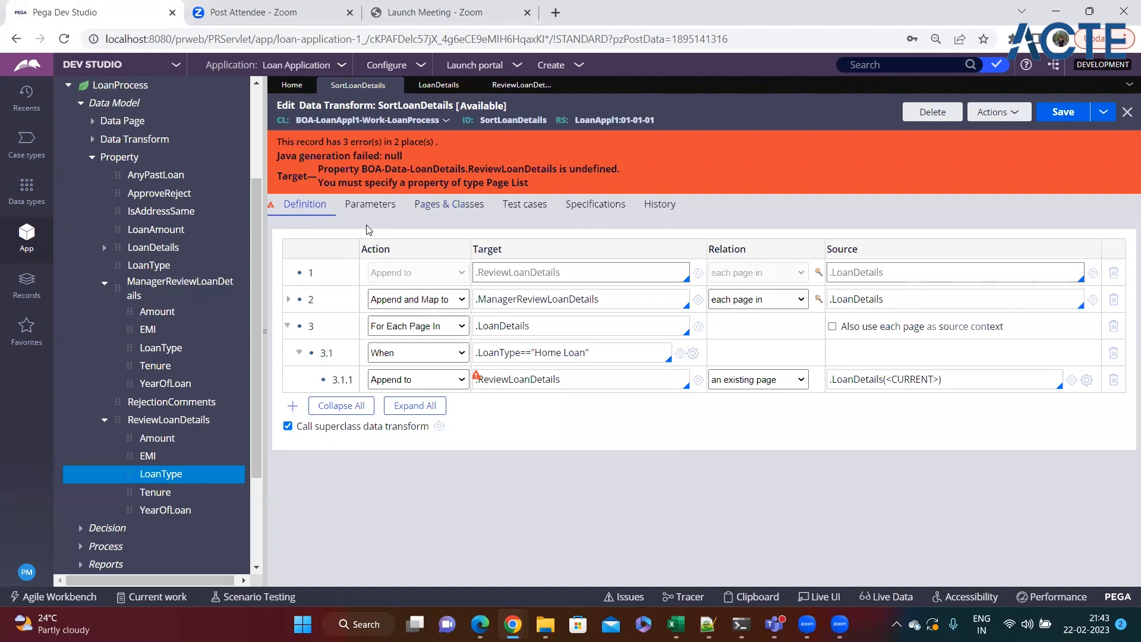
left_click(443, 208)
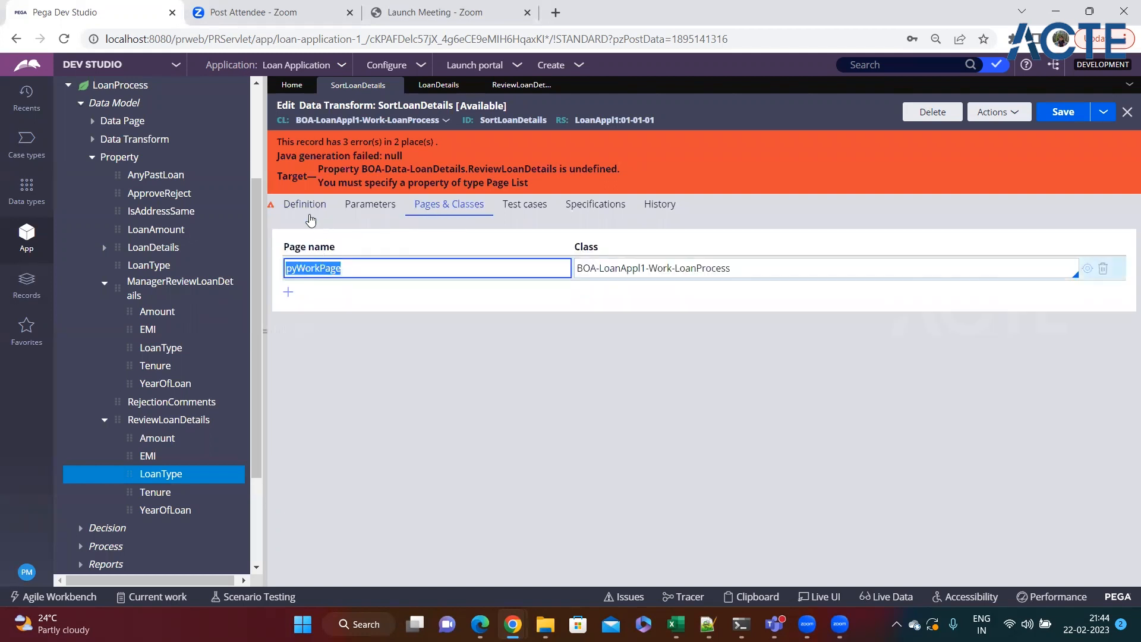
left_click(309, 215)
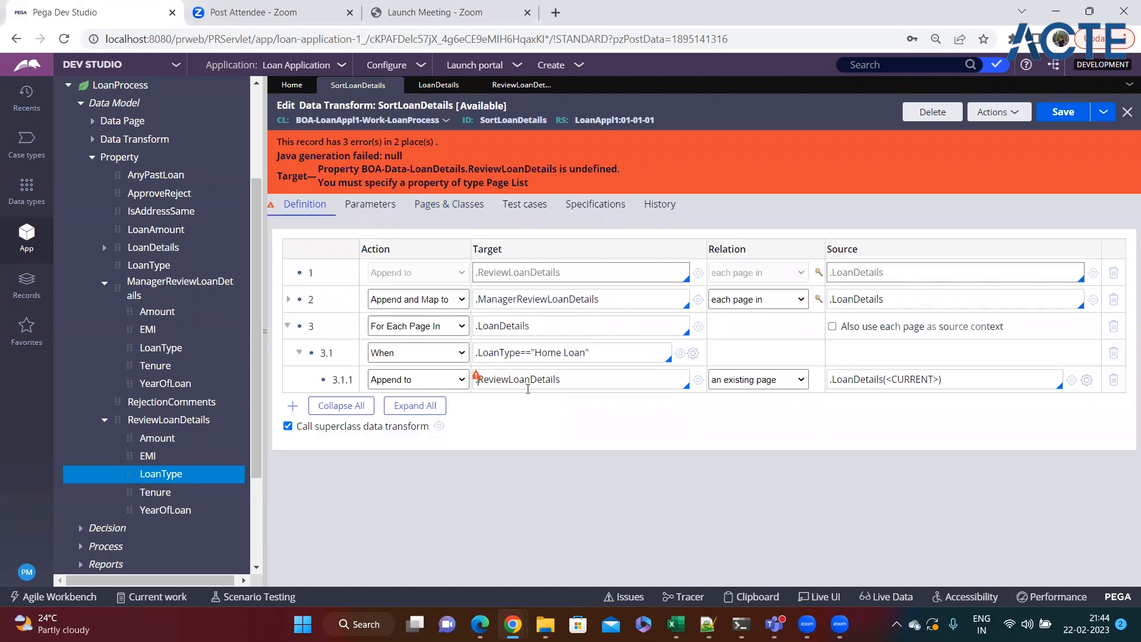
key("ctrl+v")
key("ctrl+s")
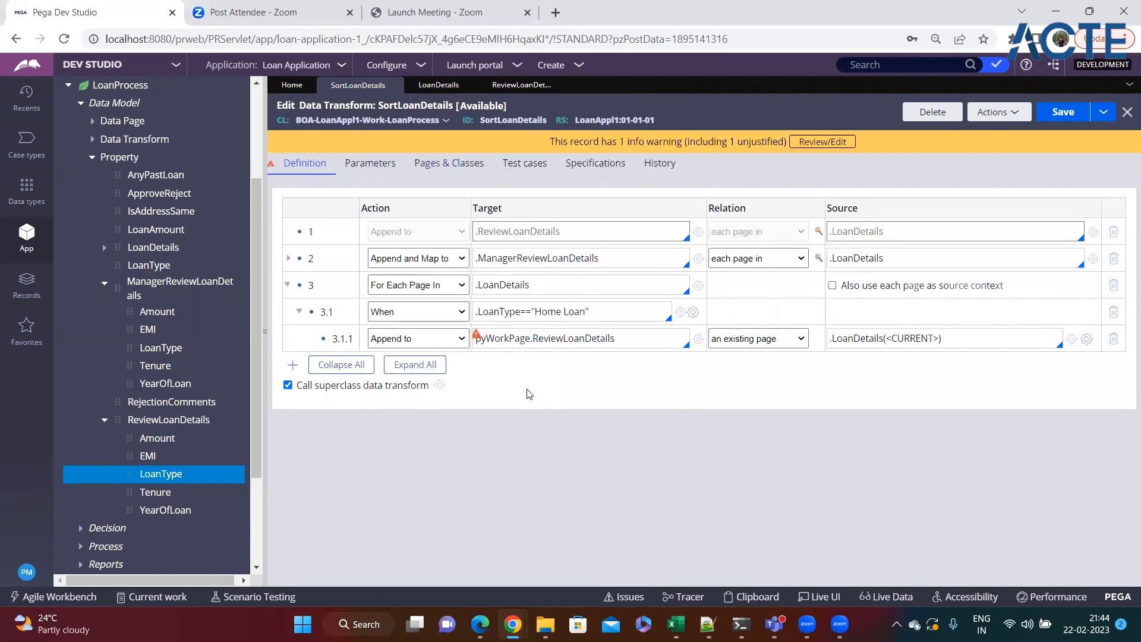
Compare the pyWorkPage.ReviewLoanDetails target of step 3.1.1 with the class defined for pyWorkPage in the pages and classes
double_click(505, 341)
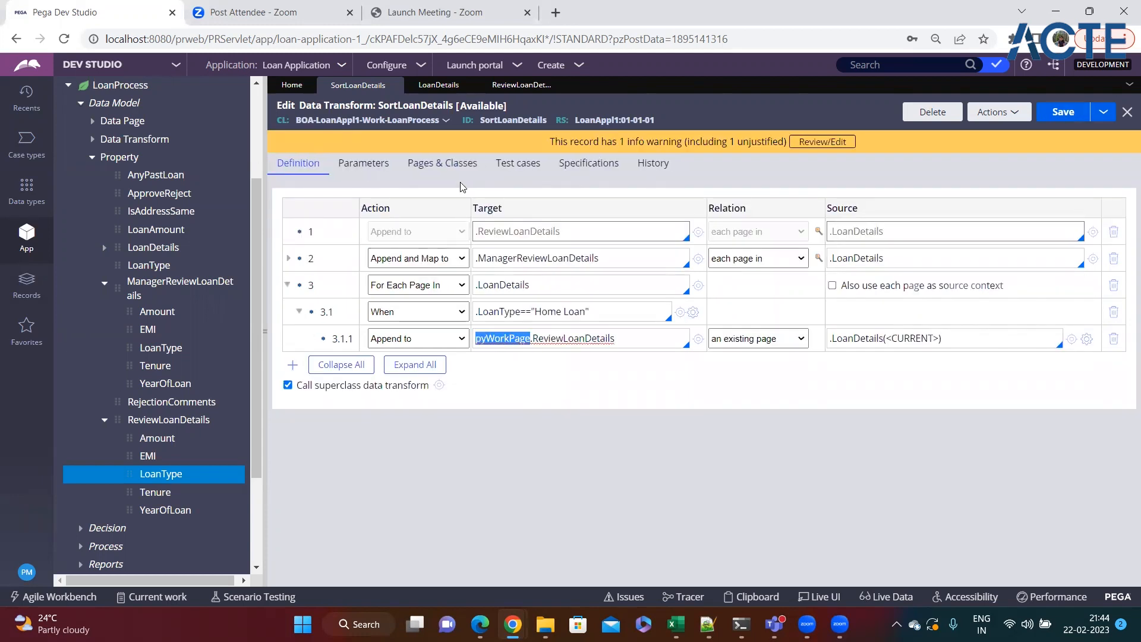
left_click(443, 163)
left_click_drag(717, 226, 550, 222)
left_click(297, 163)
double_click(565, 338)
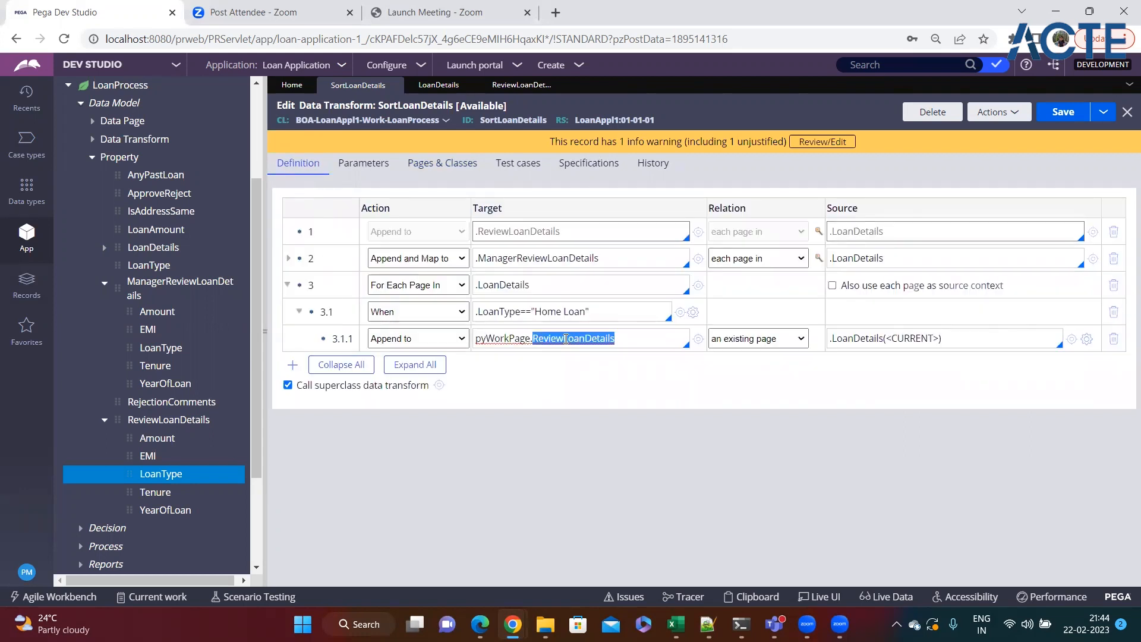
left_click(451, 169)
left_click_drag(738, 229, 560, 228)
left_click(305, 166)
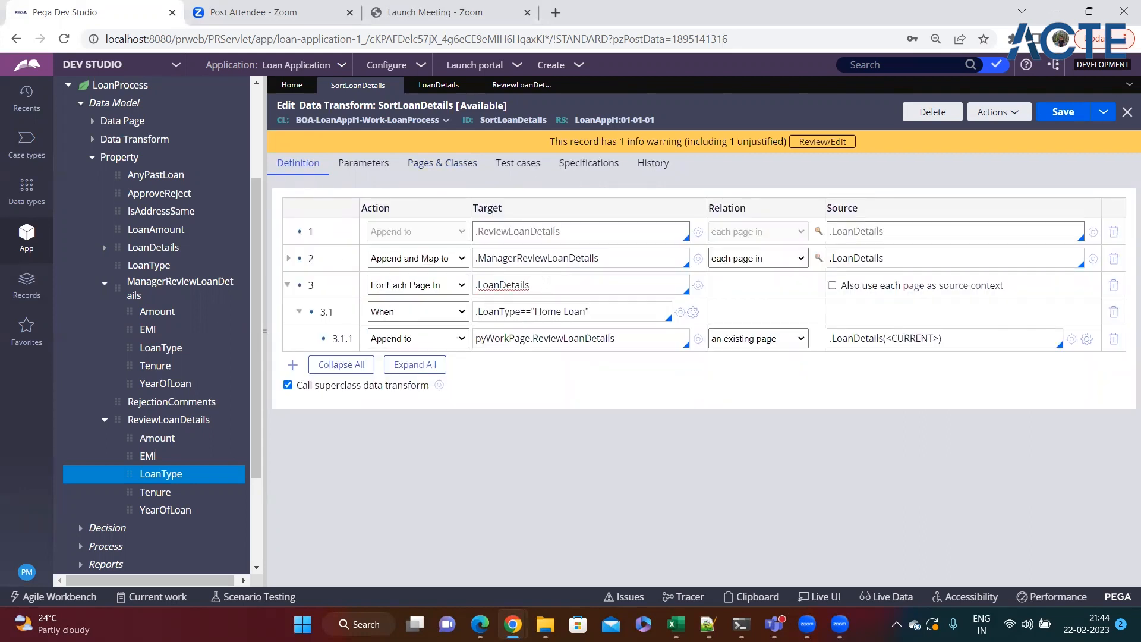
left_click(530, 426)
Set the relation of step 3.1.1 to each page in and its source to .LoanDetails
left_click(747, 342)
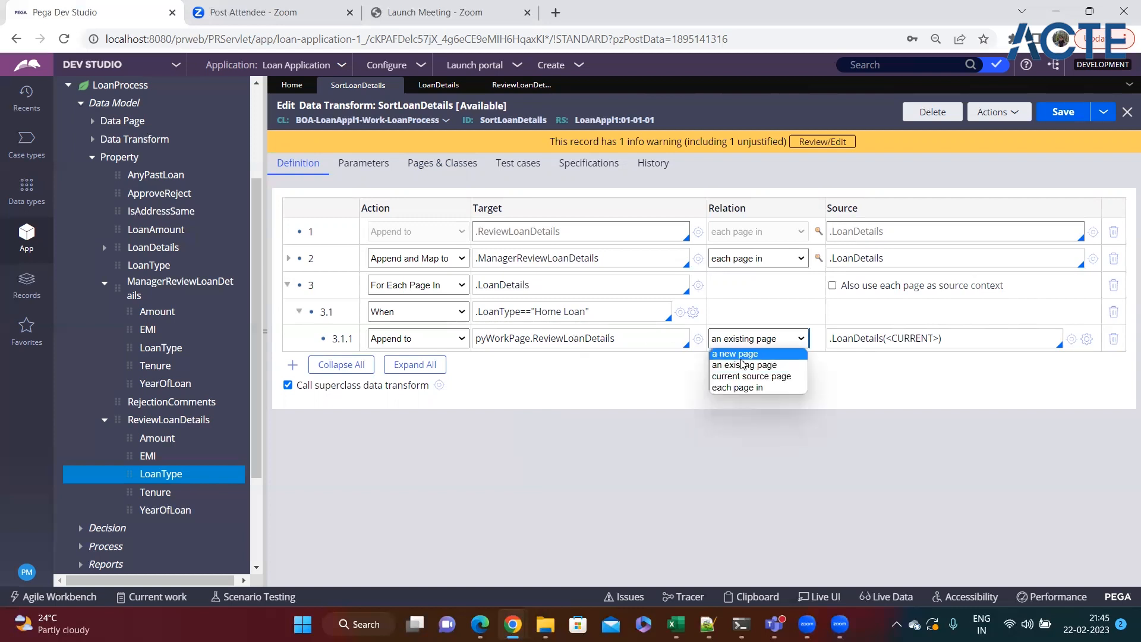
left_click(736, 388)
left_click(963, 341)
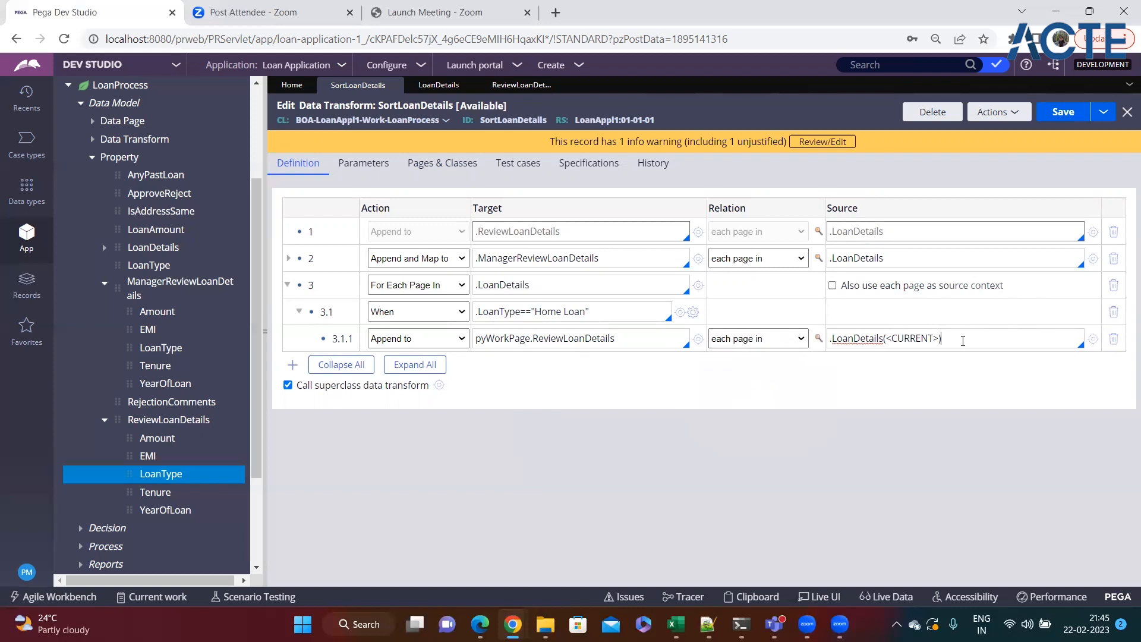
key("BackSpace")
key("BackSpace")
key("BackSpace")
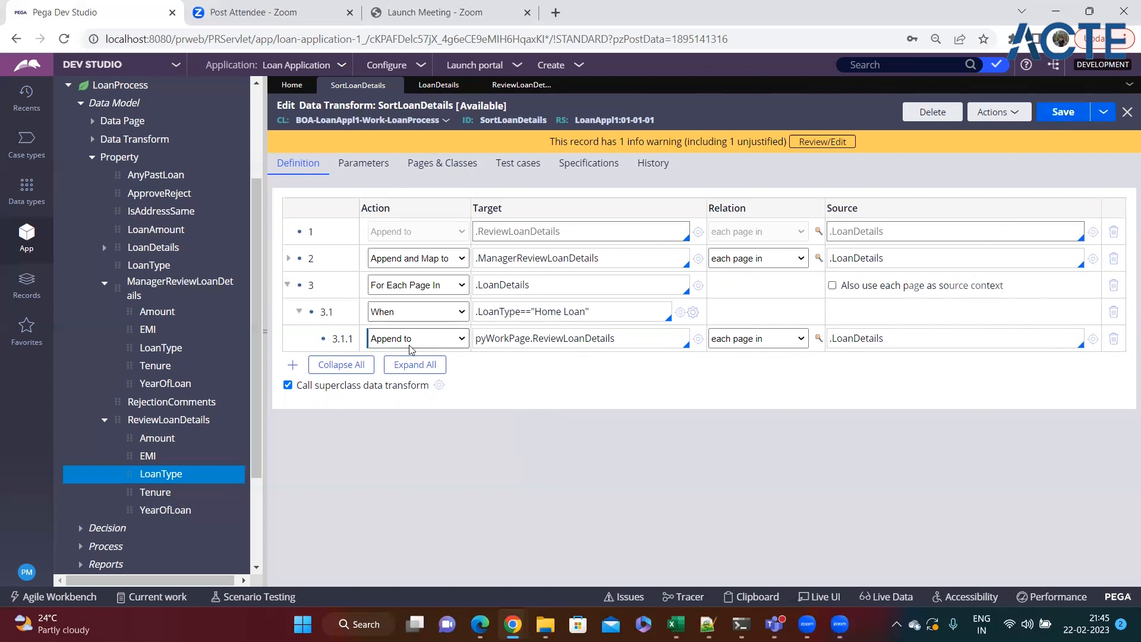
Check the target and source of step 3.1.1 and save the data transform
left_click(620, 343)
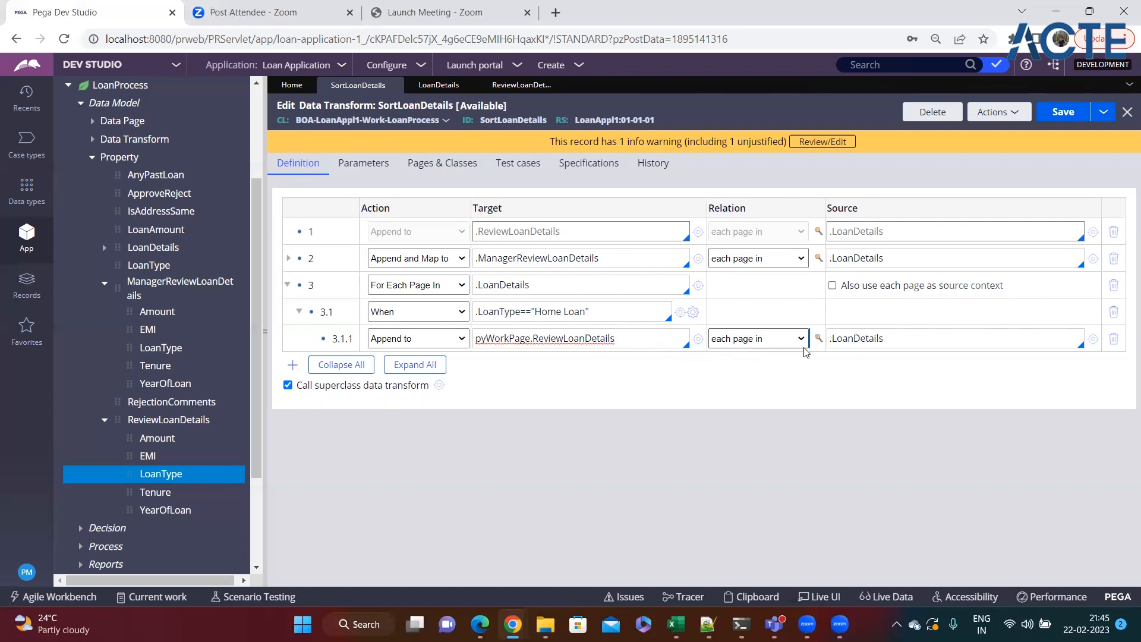
left_click(915, 338)
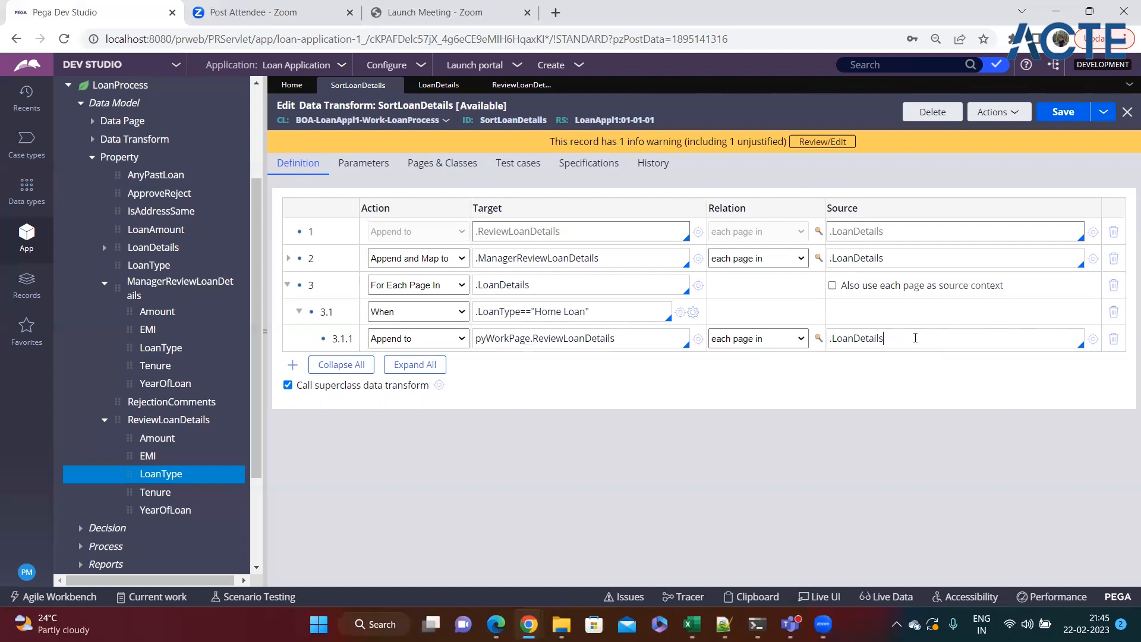
left_click(630, 340)
left_click_drag(618, 340, 485, 338)
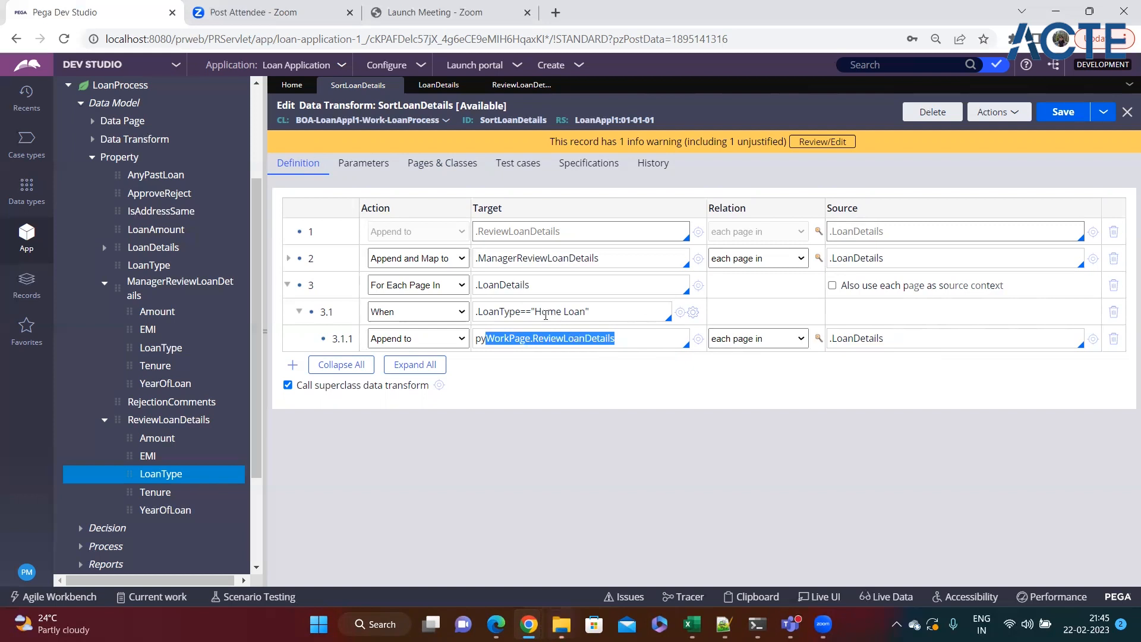
left_click(934, 338)
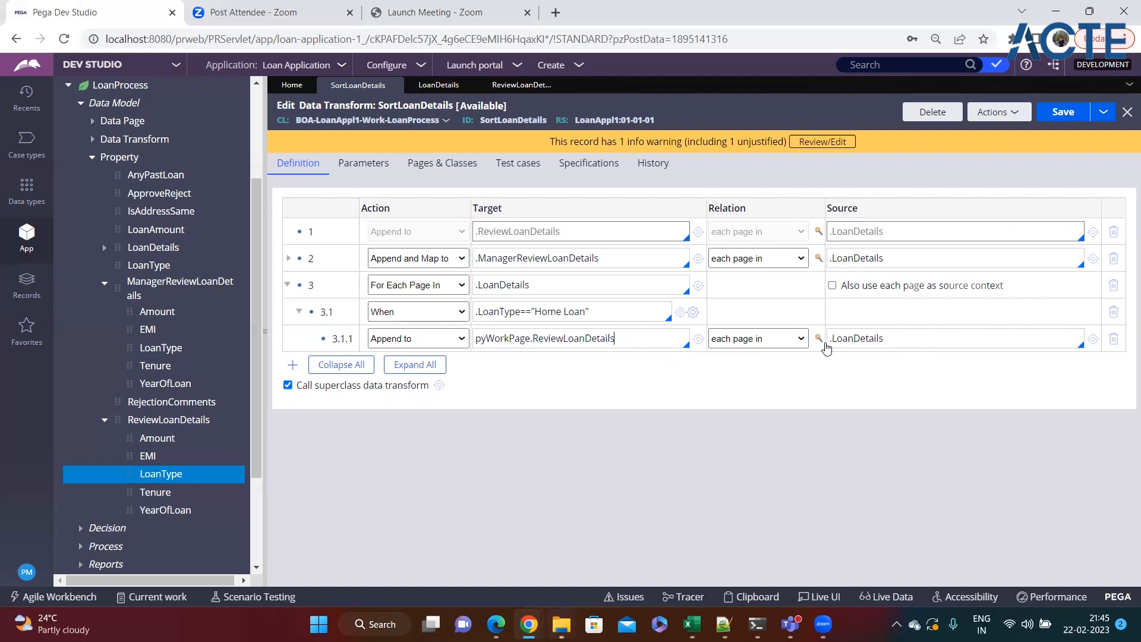
double_click(832, 338)
double_click(630, 339)
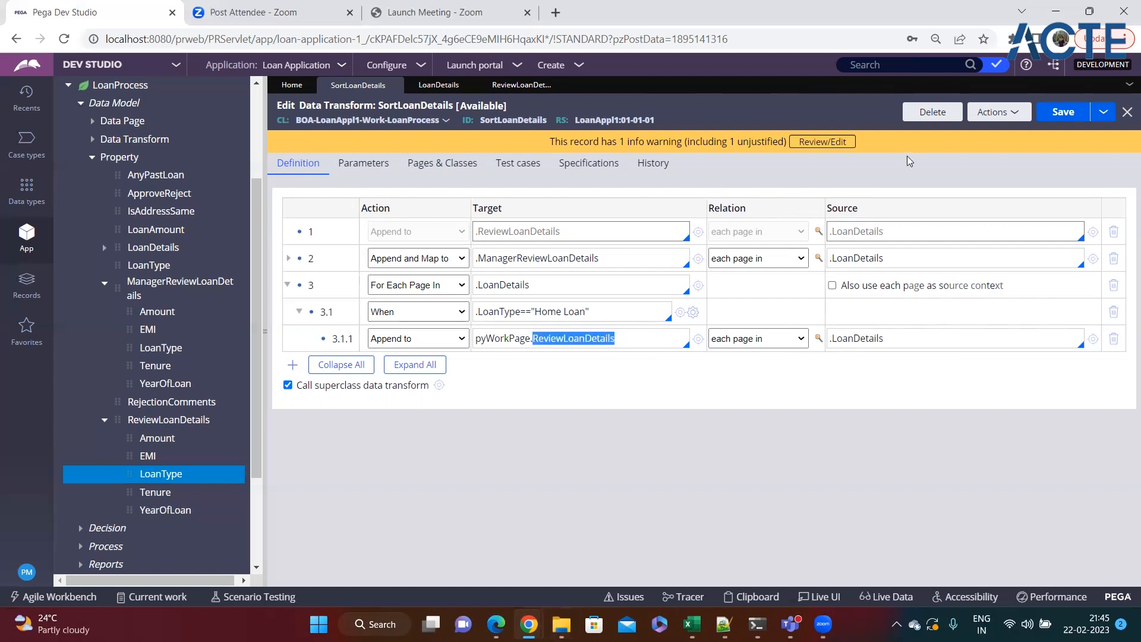
left_click(1050, 117)
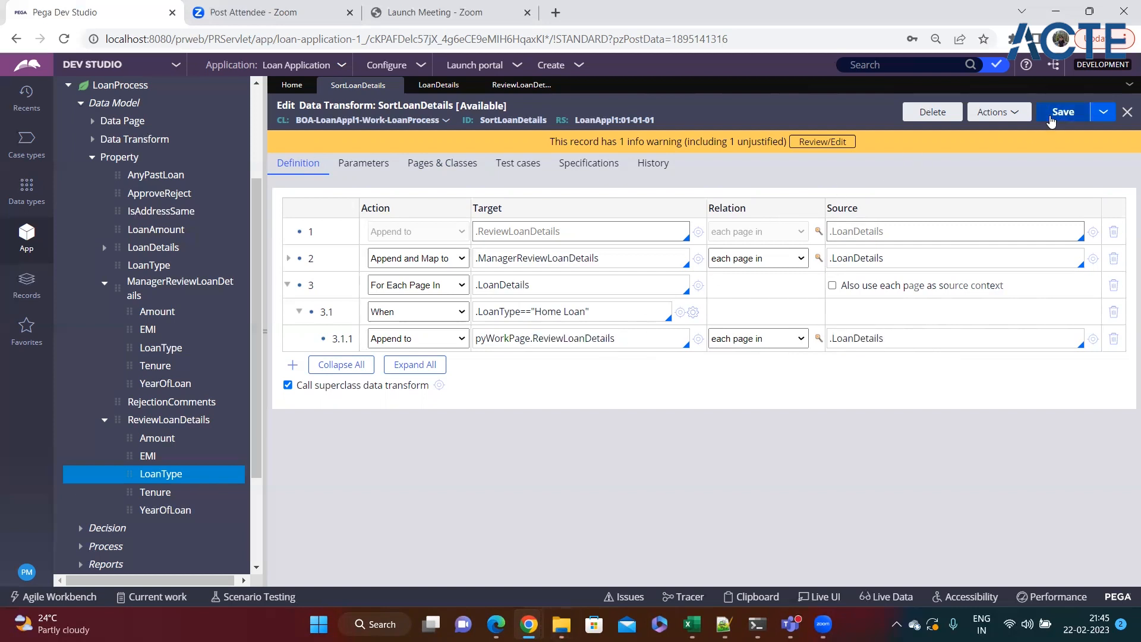
Create a new Loan Process case and continue past the personal details to the Loan Details screen
left_click(580, 67)
mouse_move(615, 83)
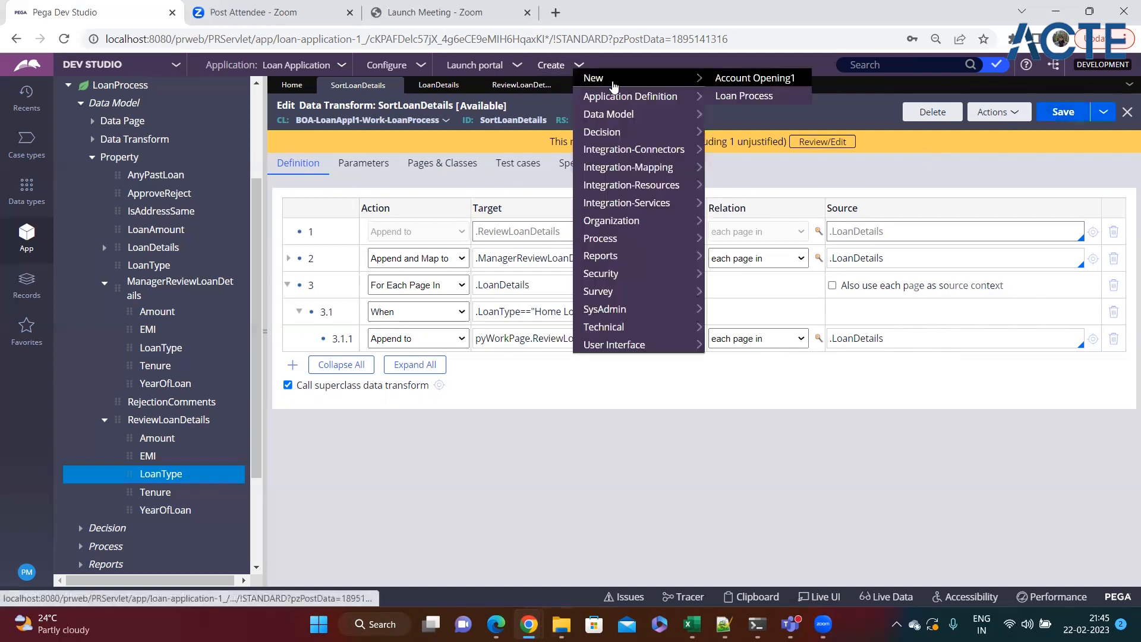
left_click(731, 95)
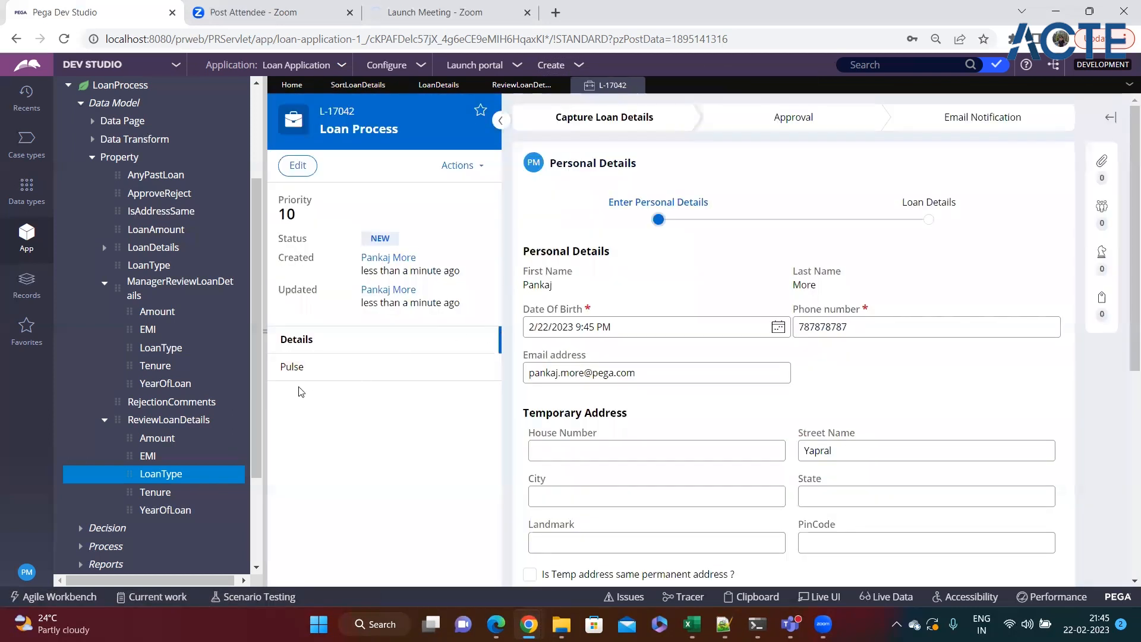
left_click(265, 390)
scroll(448, 385, "down", 7)
left_click(1034, 502)
Choose Education Loan as the loan type, enter 34 as the loan amount and mark that the applicant has an existing loan
left_click(380, 263)
left_click(356, 294)
left_click(347, 304)
type("34")
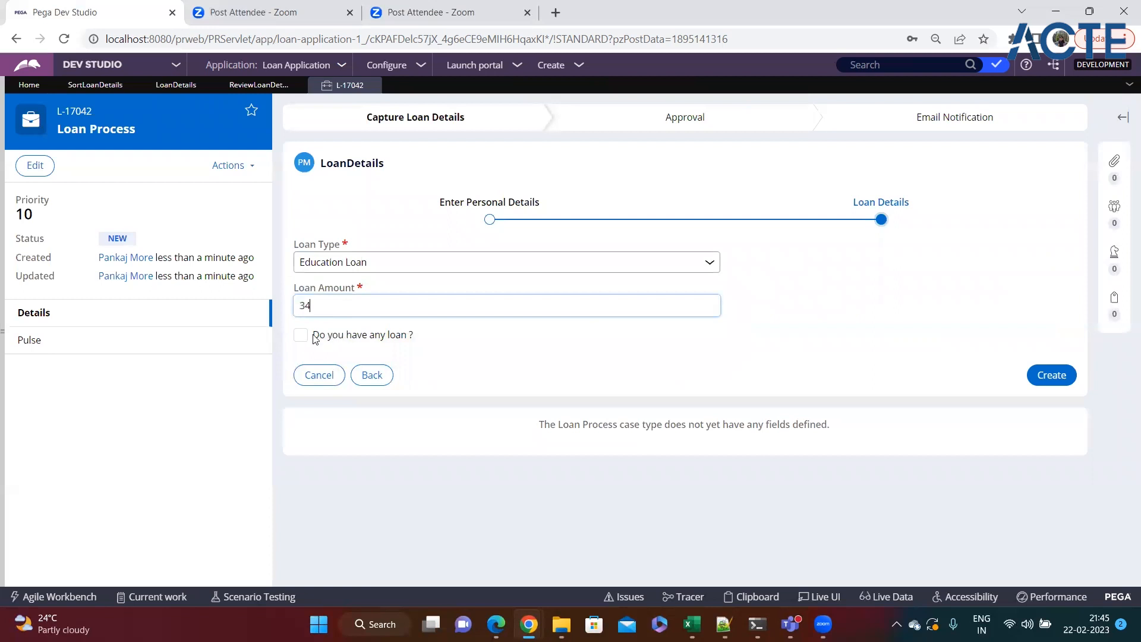
left_click(315, 337)
Add an existing Education Loan with amount dsf, EMI sdf, loan taken year sf and tenure sdfsf
left_click(309, 394)
left_click(408, 451)
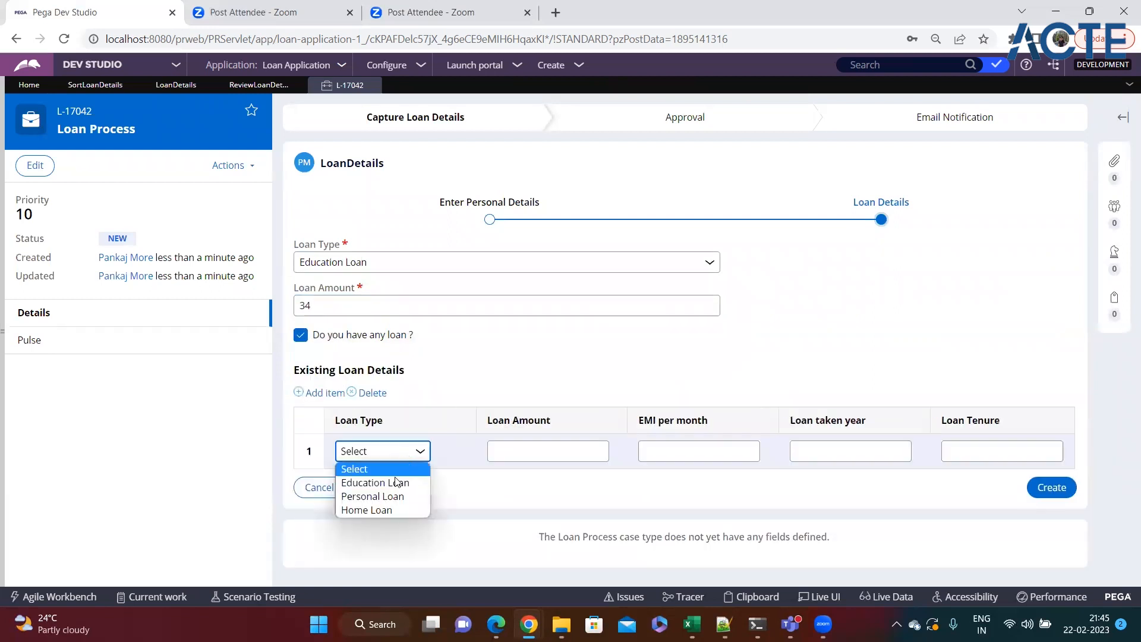
left_click(397, 483)
left_click(492, 453)
type("dsf")
left_click(713, 452)
type("sdf")
left_click(802, 452)
type("sf")
left_click(946, 453)
type("sdfsf")
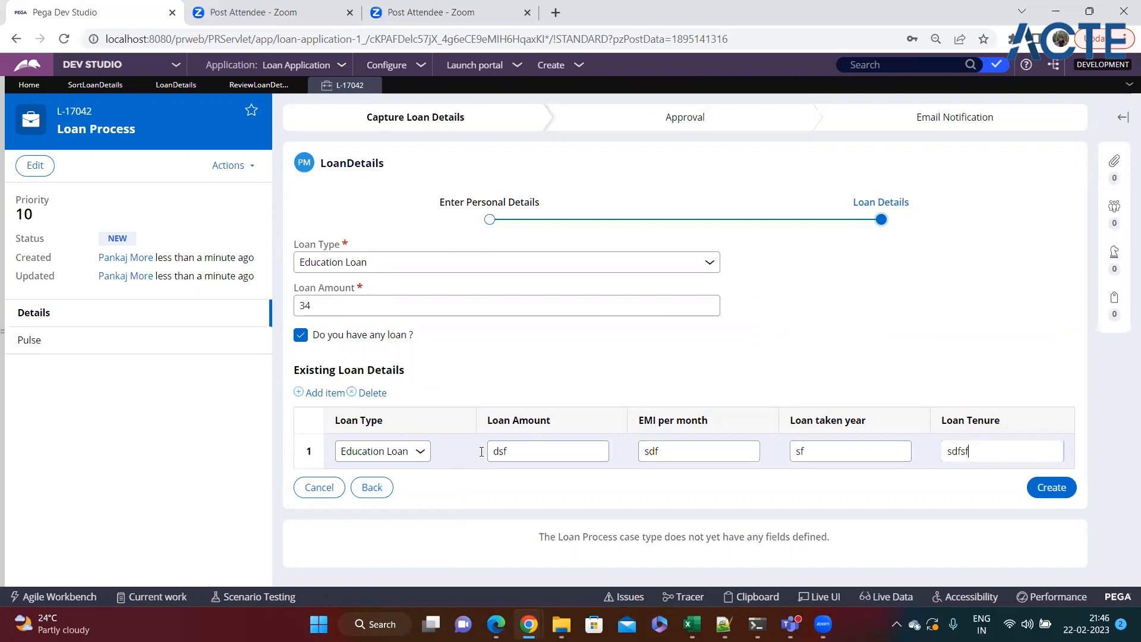
Add a second existing loan of type Home Loan with amount 234, EMI sdfs and loan taken year sdfsf
left_click(309, 393)
left_click(387, 467)
left_click(380, 525)
left_click(530, 458)
type("234")
left_click(657, 459)
type("sdfs")
left_click(815, 462)
type("sdfsf")
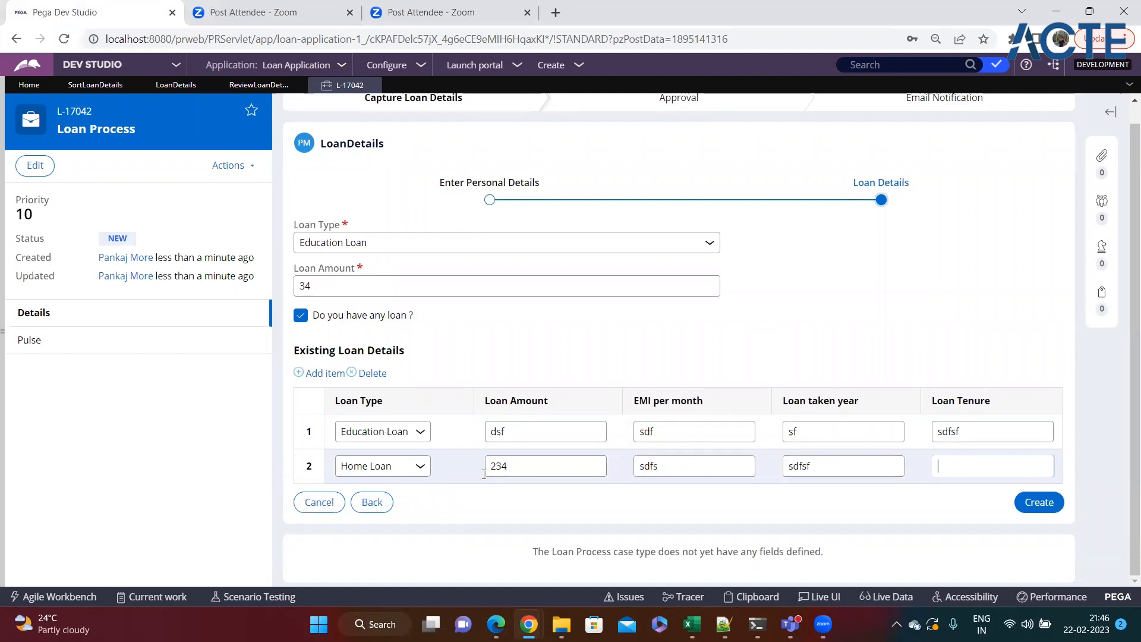
Add a third existing loan of type Personal Loan with amount 4234, EMI 23424 and loan taken year 234234
left_click(324, 373)
scroll(377, 412, "down", 1)
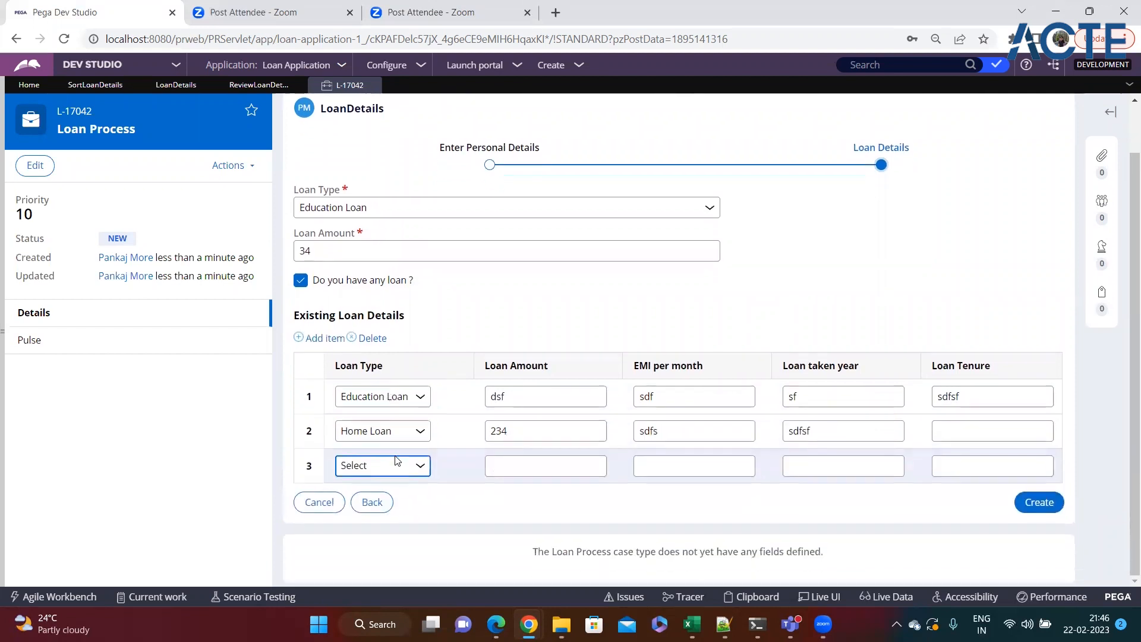
left_click(383, 500)
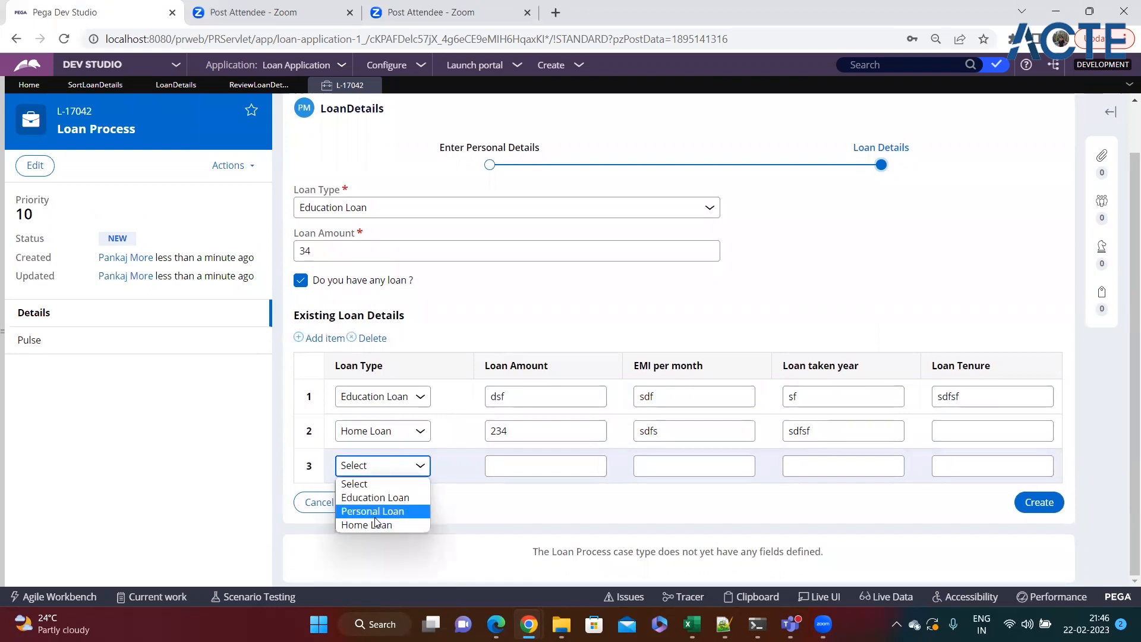
left_click(373, 511)
left_click(525, 466)
type("4234")
left_click(670, 464)
type("23424")
left_click(797, 464)
type("234234")
Fill in the loan tenure as 435 for the Home Loan and 345345 for the Personal Loan
left_click(940, 464)
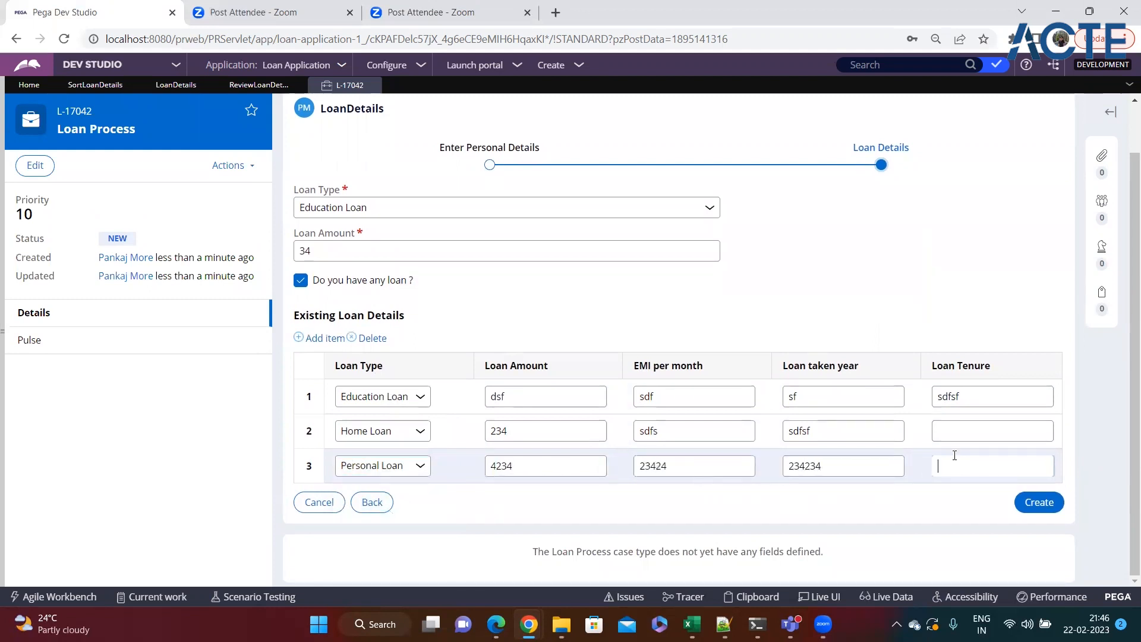
left_click(945, 429)
type("435")
left_click(945, 464)
type("345345")
left_click(882, 496)
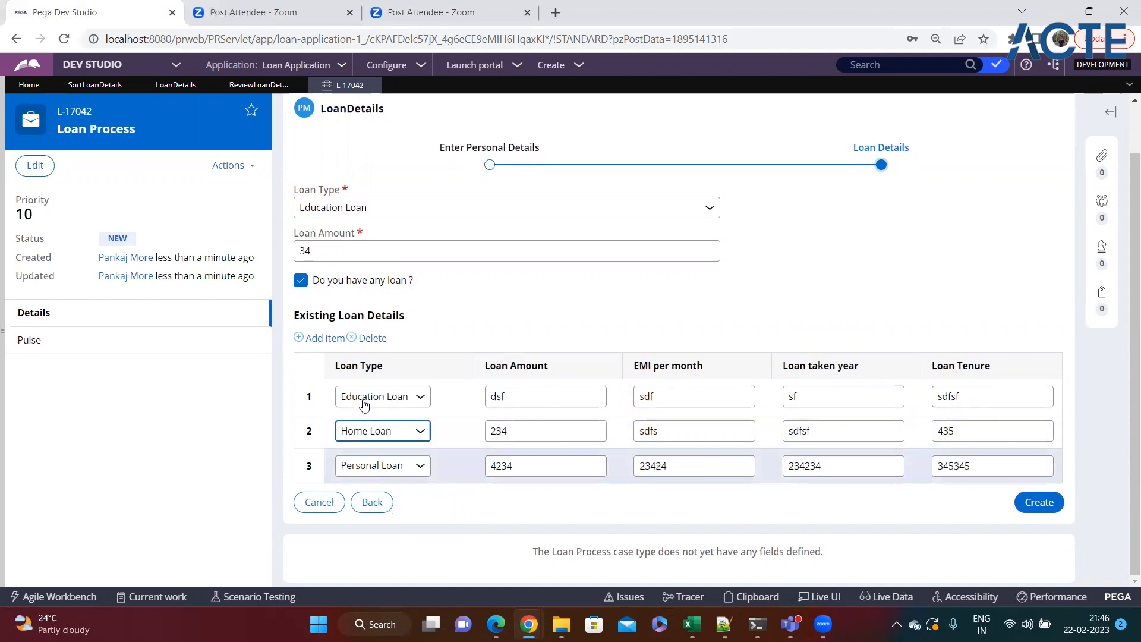
Add a fourth existing loan of type Home Loan with amount 324 and 345 for EMI, loan taken year and tenure
left_click(325, 338)
left_click(361, 500)
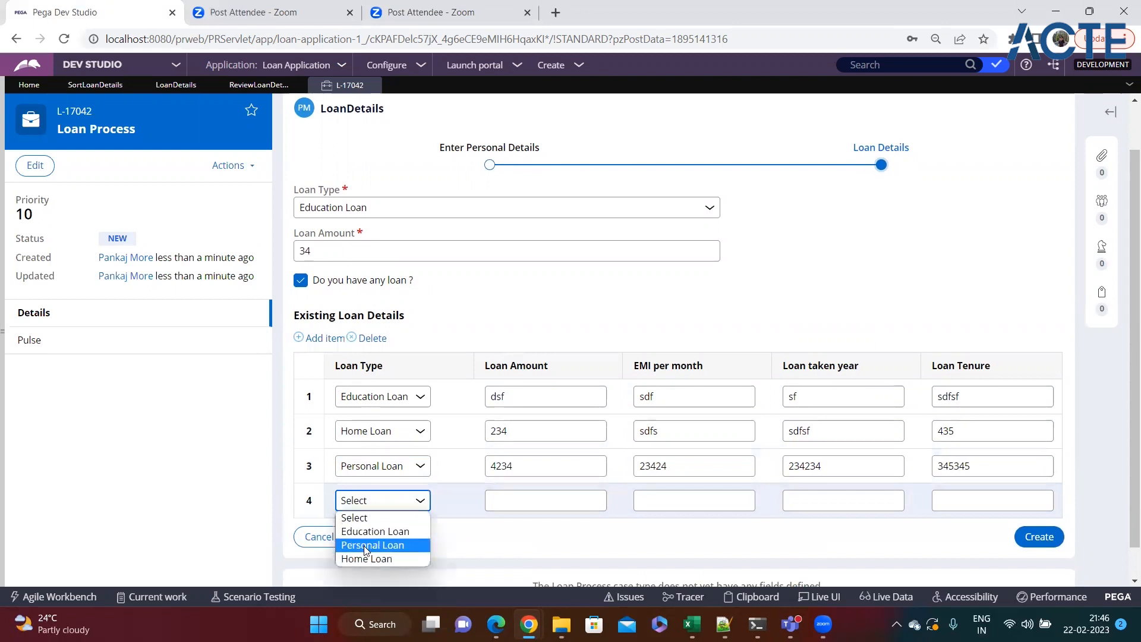
left_click(369, 556)
left_click(515, 499)
type("324")
key("Tab")
type("345")
key("Tab")
type("345")
key("Tab")
type("345")
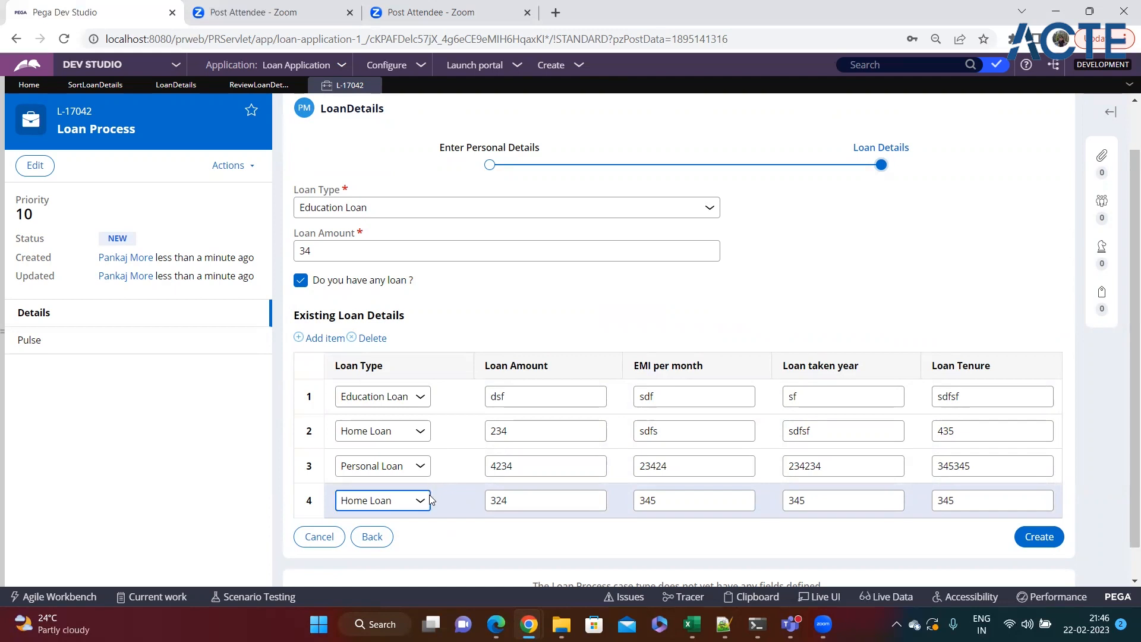
Submit the loan details to create the case and open its Approve / Reject assignment
left_click(1047, 539)
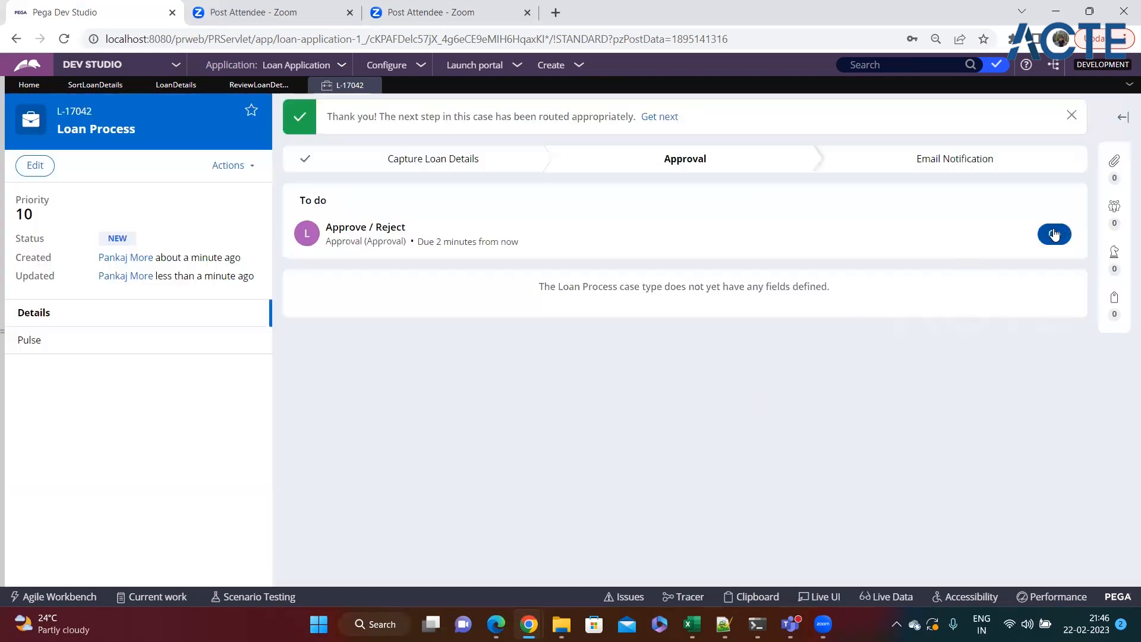
left_click(1054, 235)
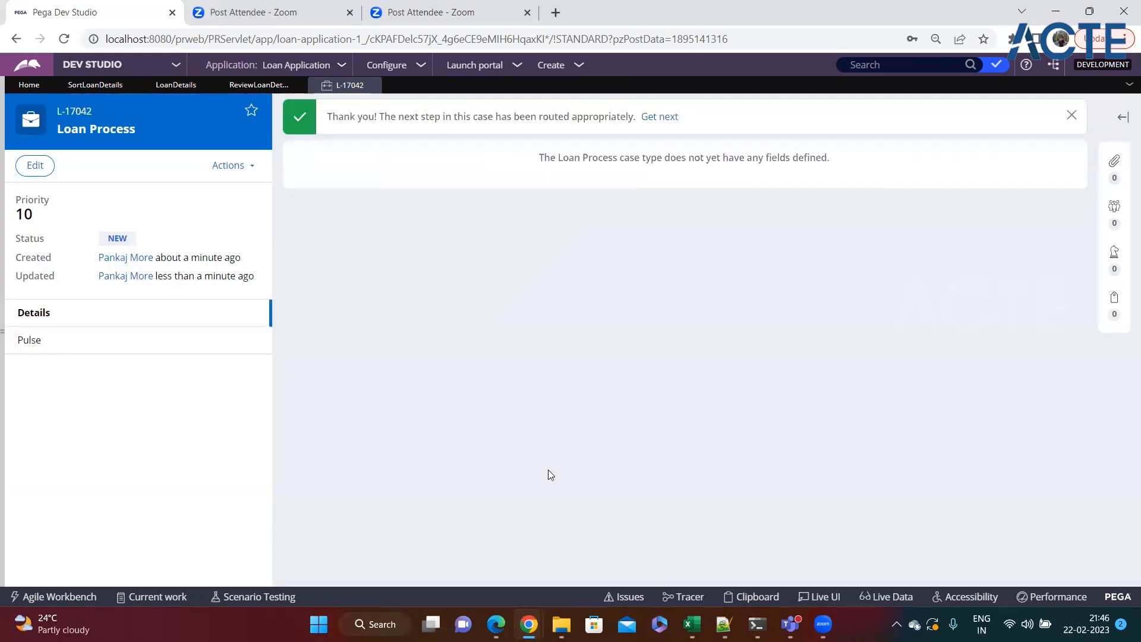
Compare the case's Review Loan Details table with the For Each Page In logic of the SortLoanDetails data transform
scroll(547, 473, "down", 4)
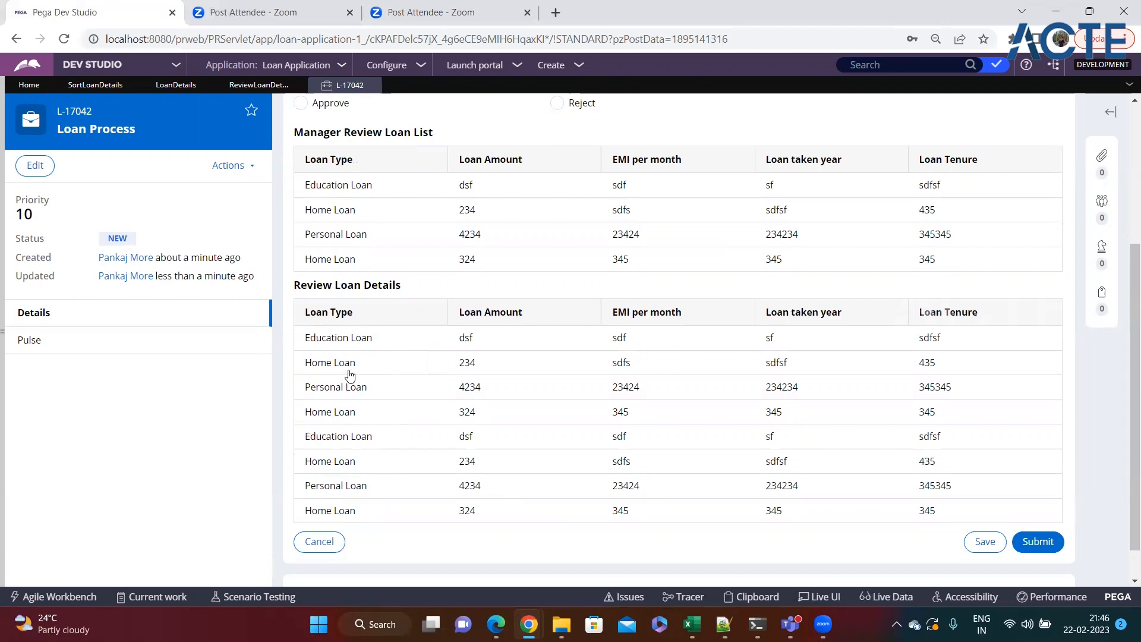
left_click(258, 86)
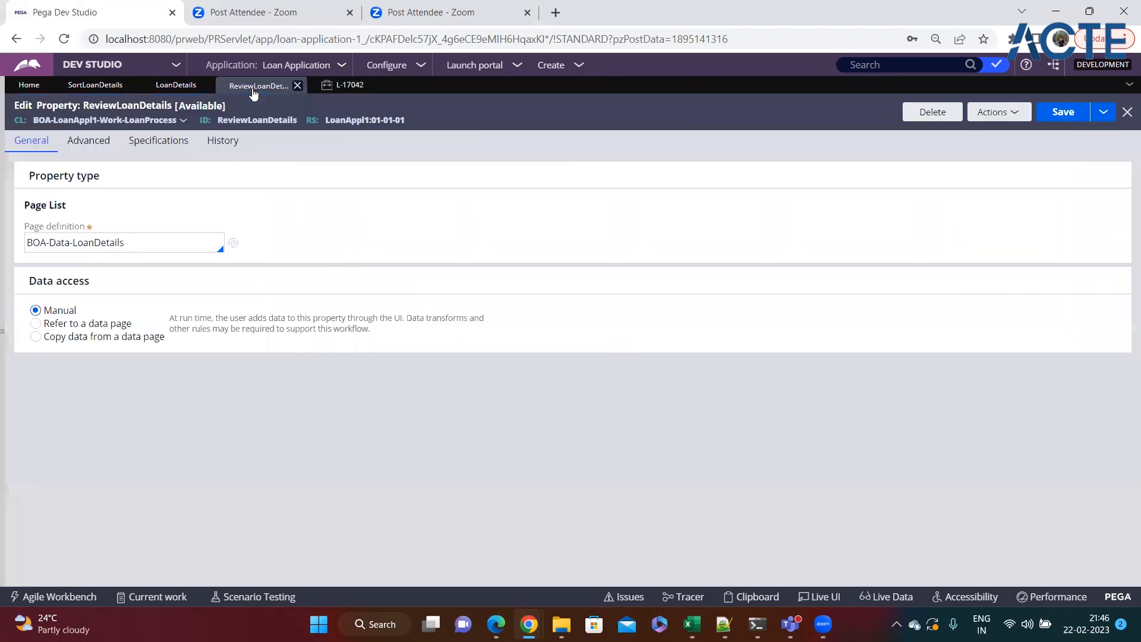
left_click(174, 85)
left_click(95, 85)
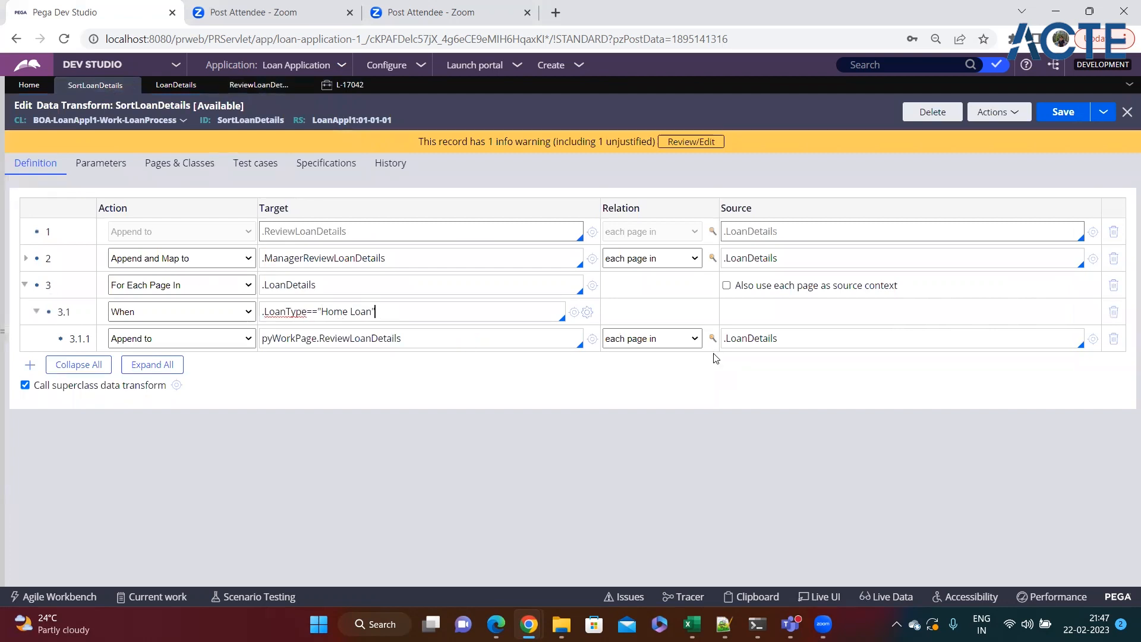
left_click(456, 341)
left_click(357, 85)
scroll(392, 347, "down", 1)
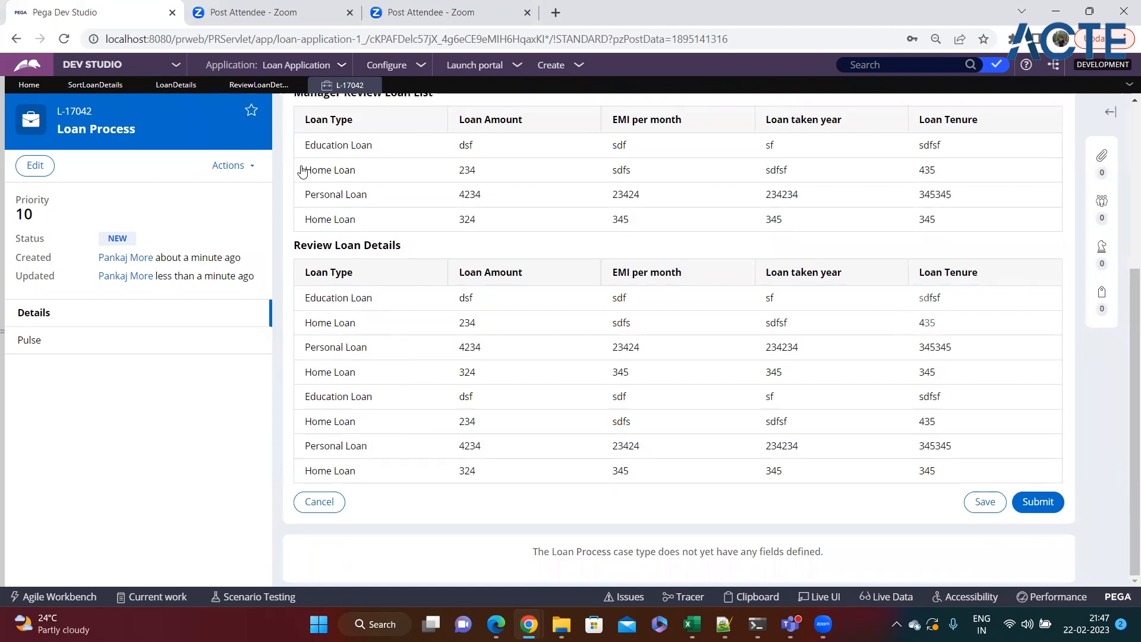
left_click(95, 86)
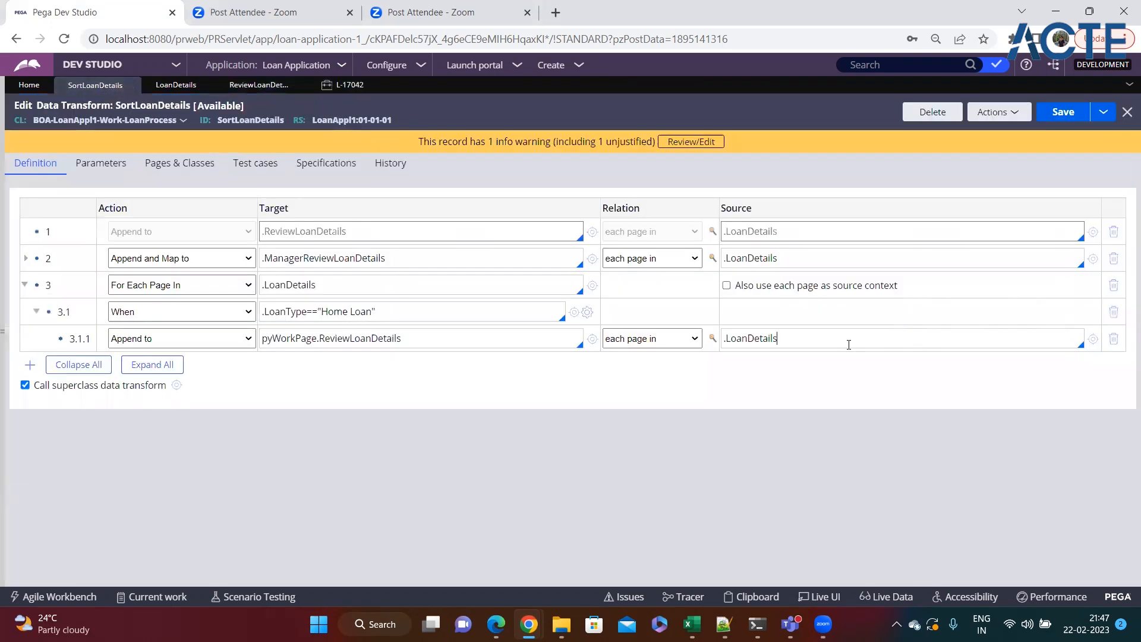
Change step 3.1.1 to append an existing page with source .LoanDetails(<CURRENT>) and save the data transform
left_click(633, 342)
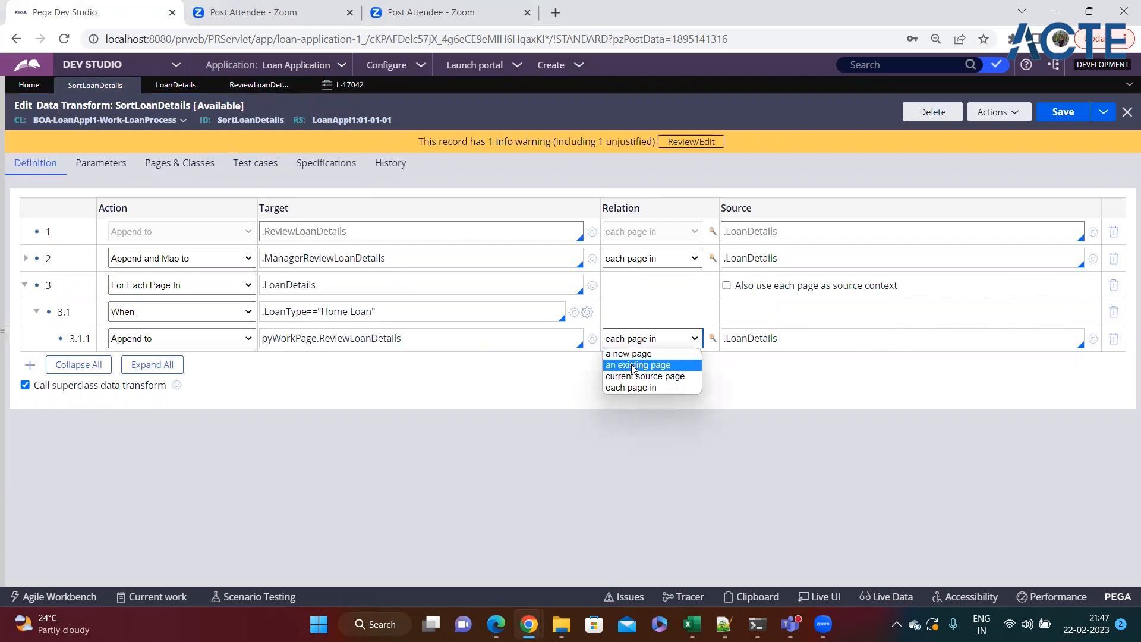
left_click(633, 367)
left_click(778, 338)
type("(")
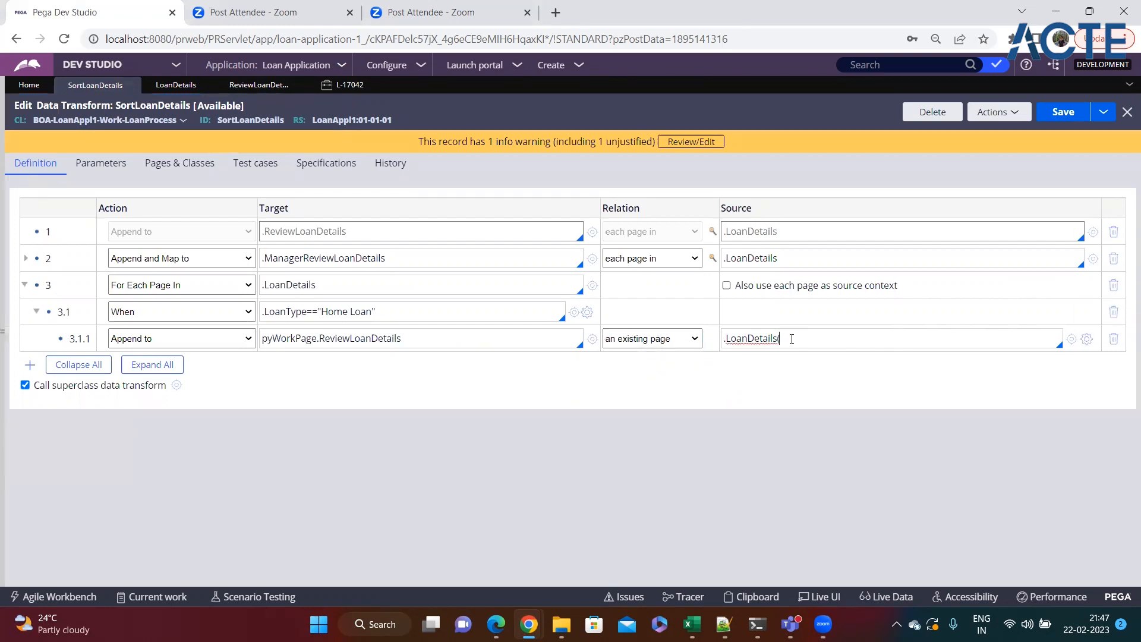
type("<>")
type("CURREN")
type("T>")
key("ctrl+s")
left_click(904, 335)
left_click(309, 284)
left_click(400, 330)
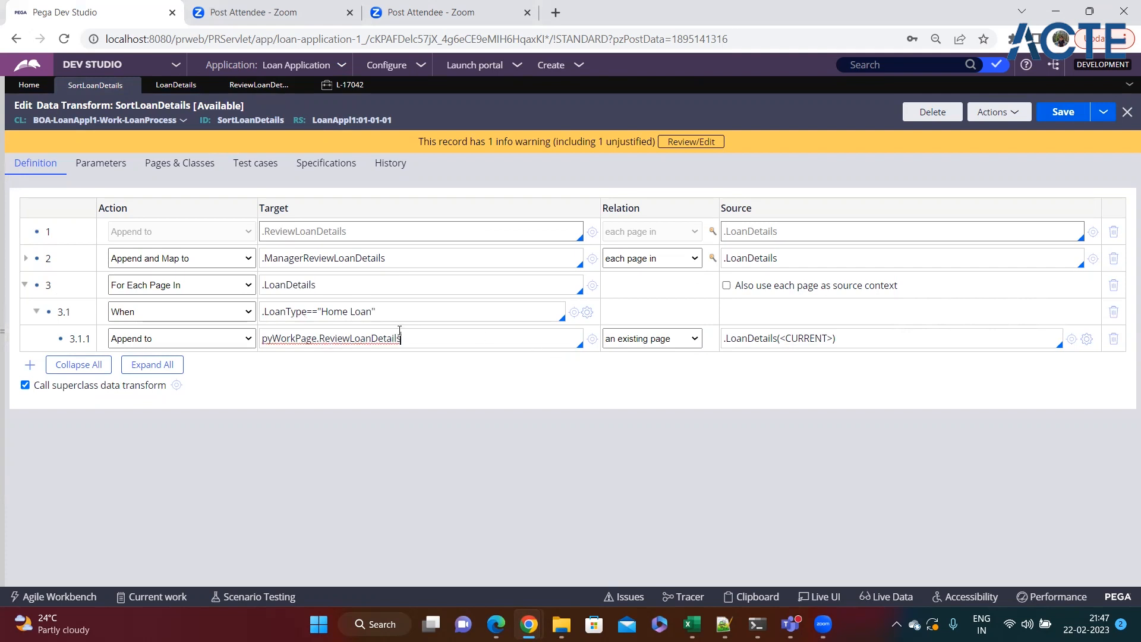
left_click(390, 311)
Add a blank top-level step 4 below the For Each Page In step and view its available actions
left_click(24, 284)
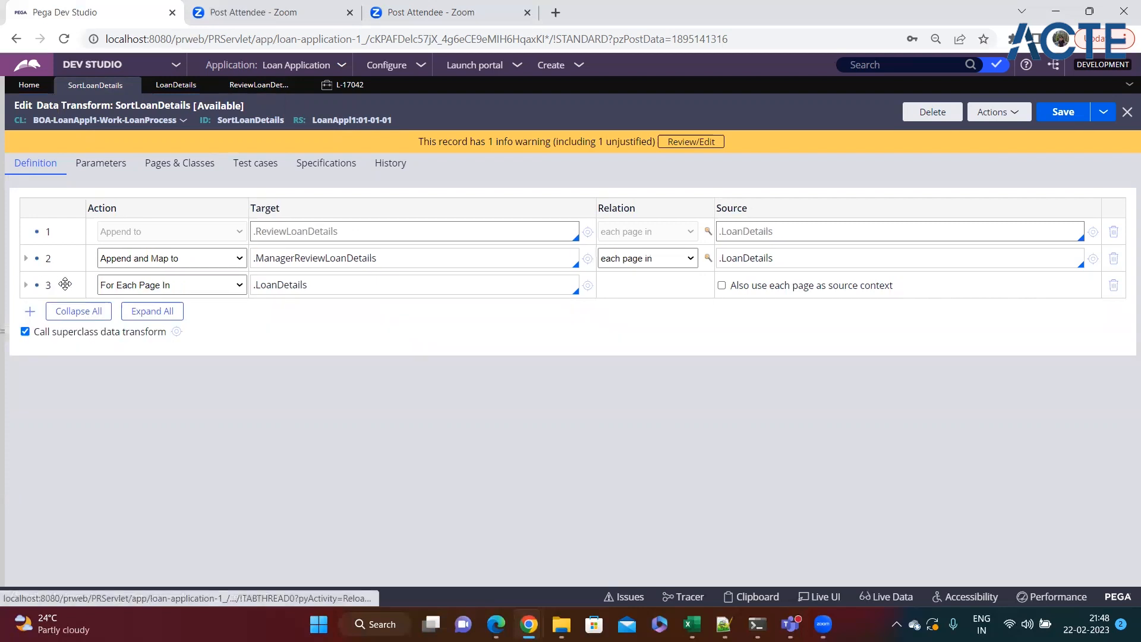
left_click(352, 284)
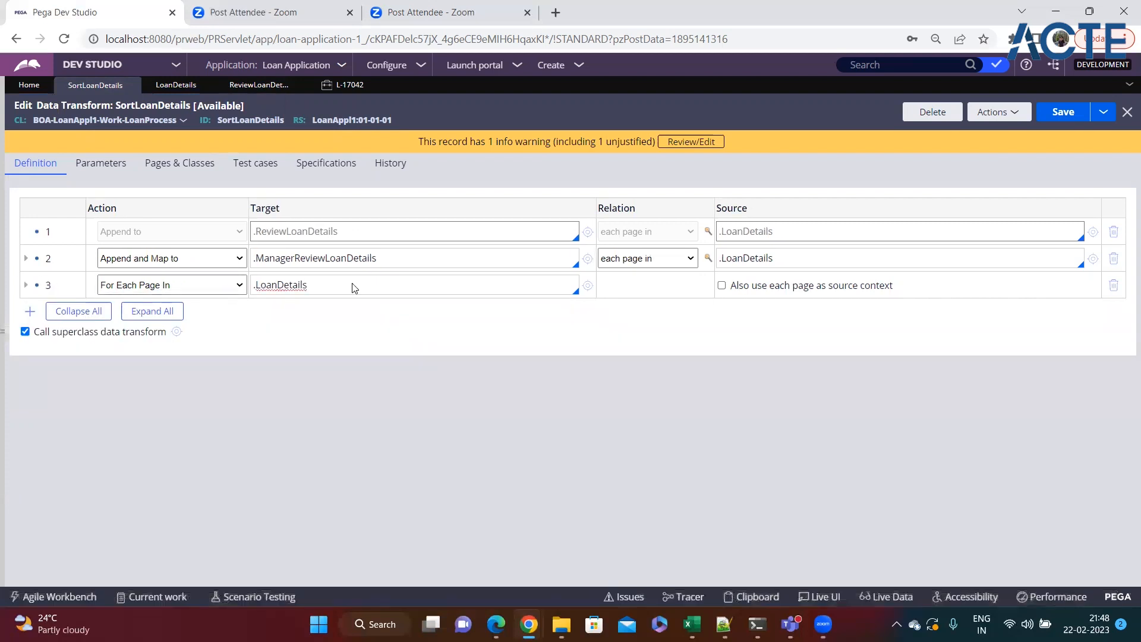
key("Return")
left_click(241, 312)
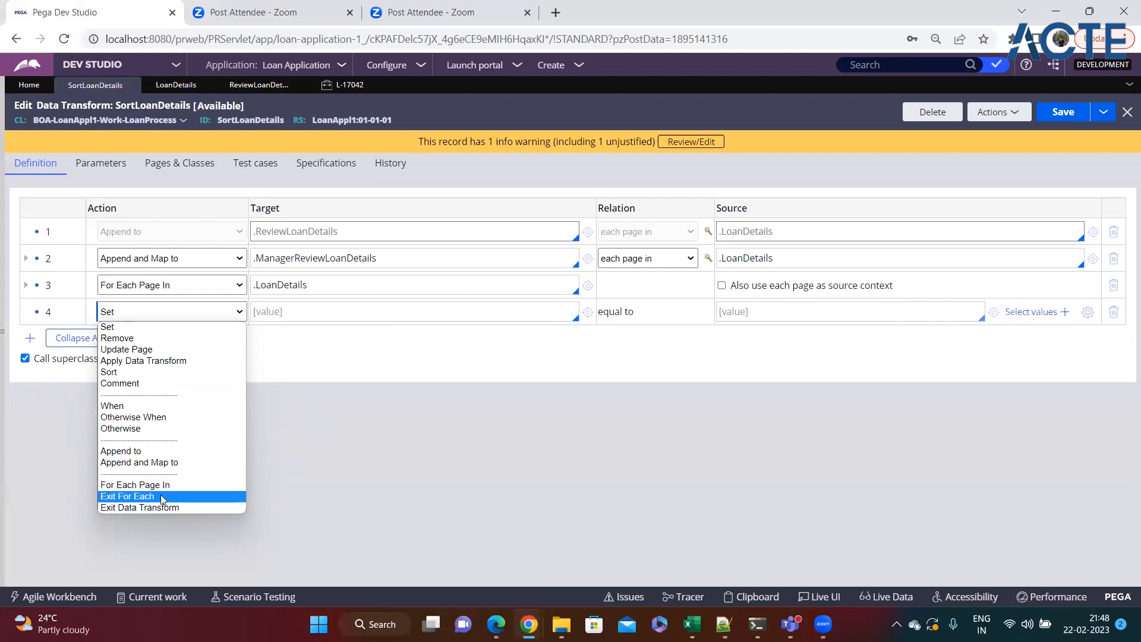
left_click(289, 410)
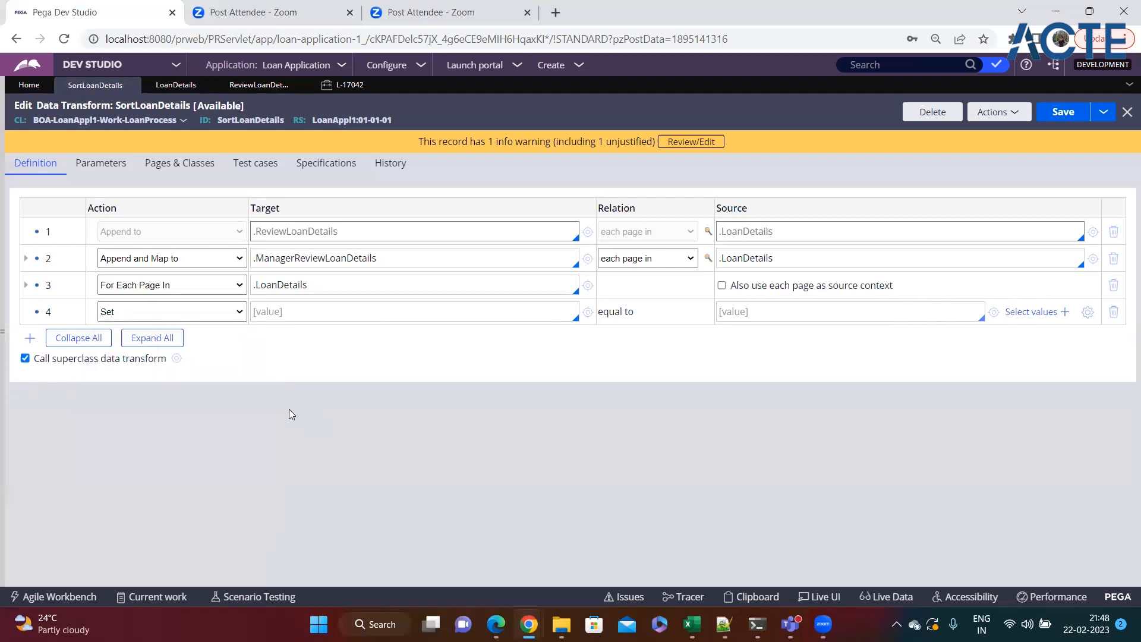
Add step 3.1.2 with the action Exit For Each below the Append to step of the Home Loan condition
left_click(28, 285)
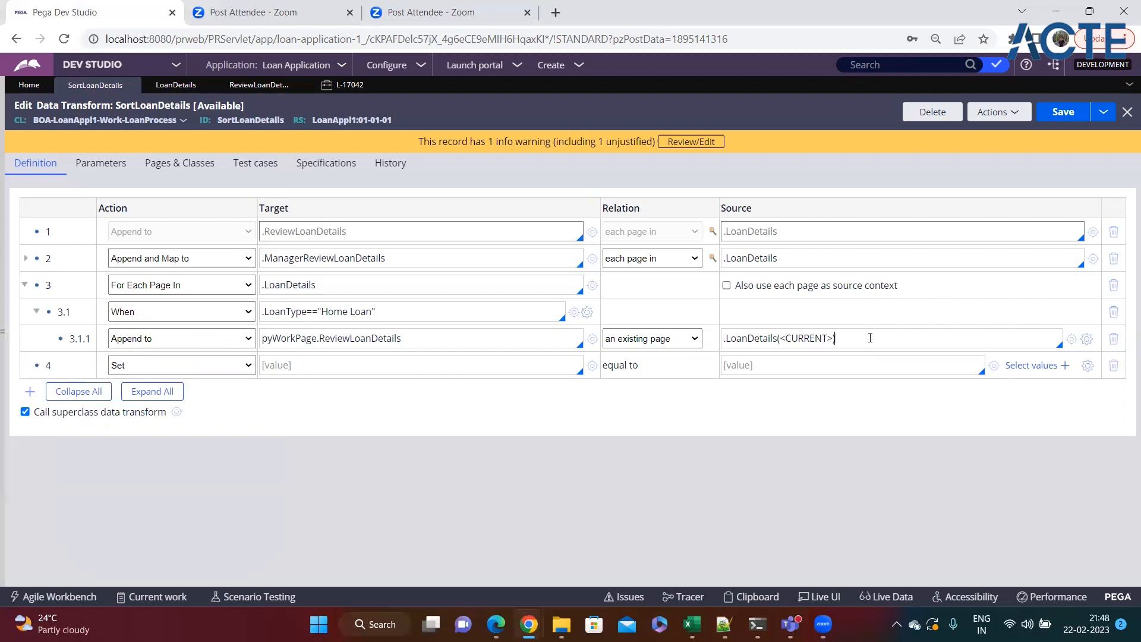
key("Return")
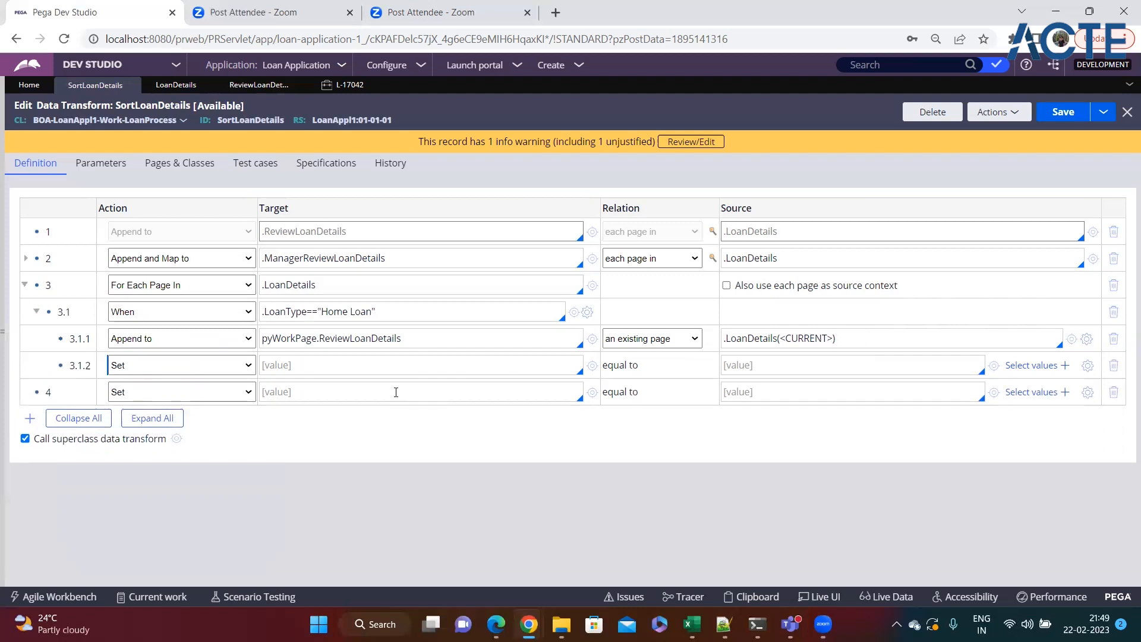
left_click(202, 366)
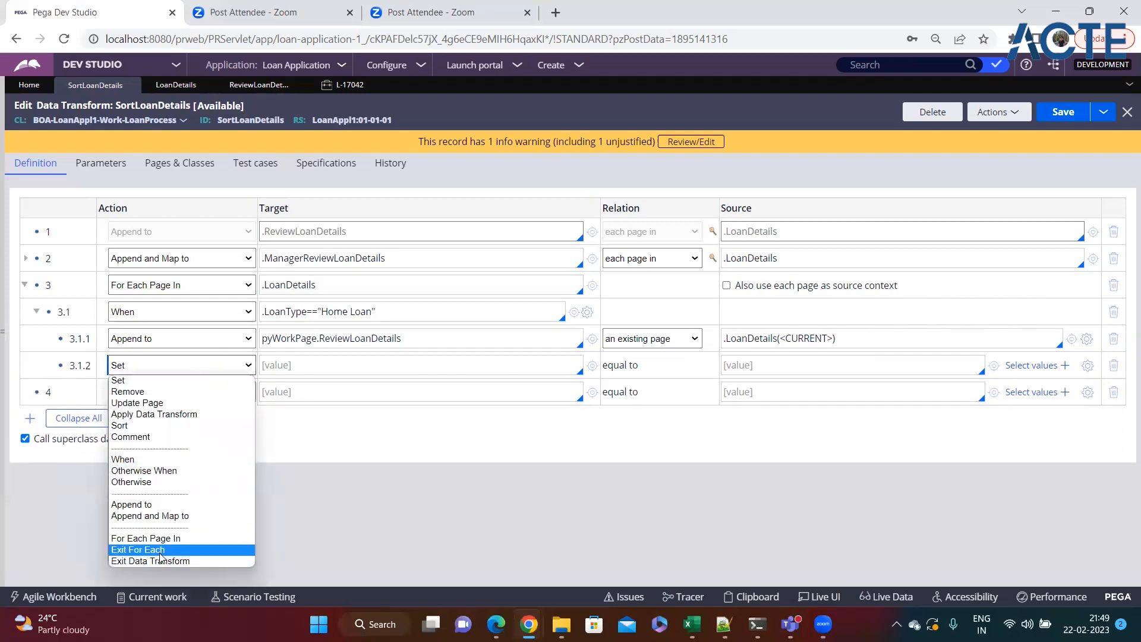
left_click(158, 549)
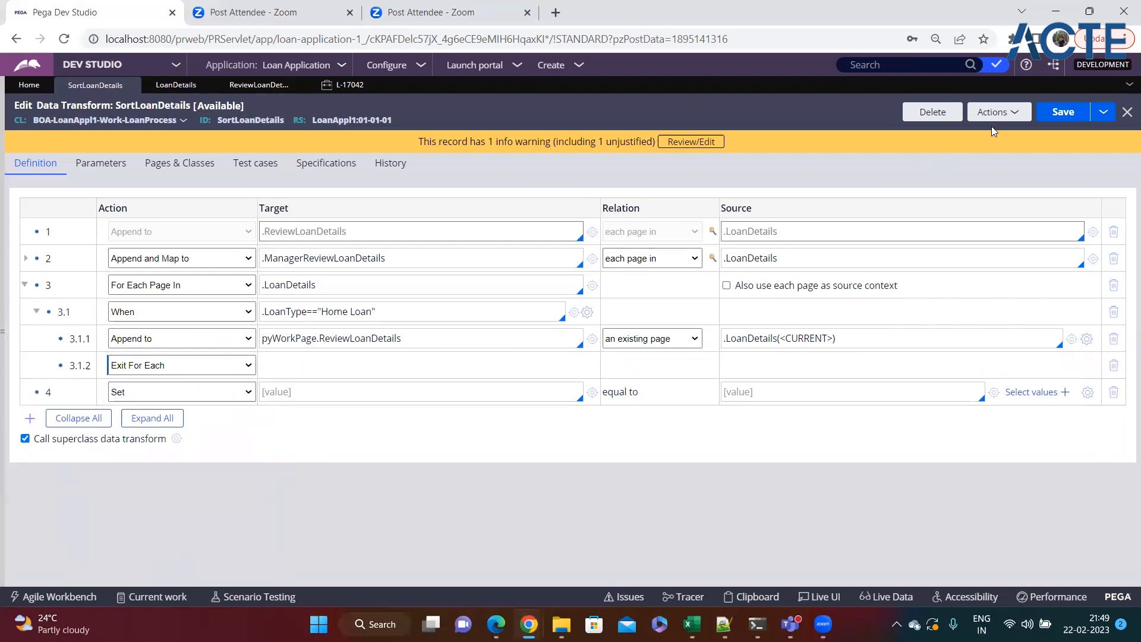
Delete the blank step 4 and save the SortLoanDetails data transform
left_click(1062, 112)
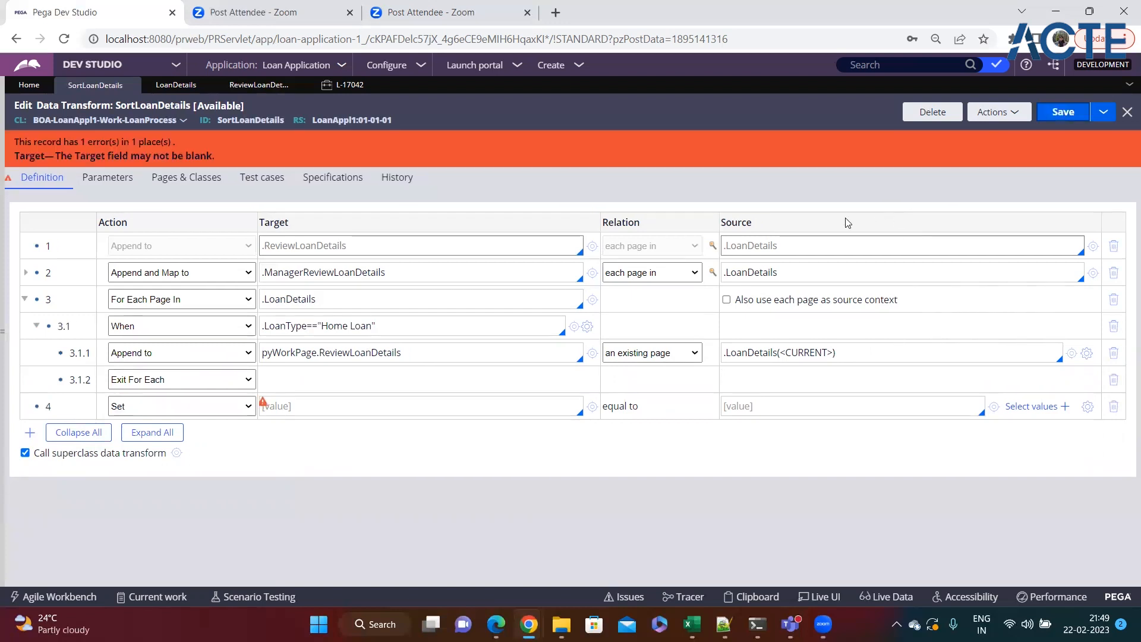
left_click(1114, 406)
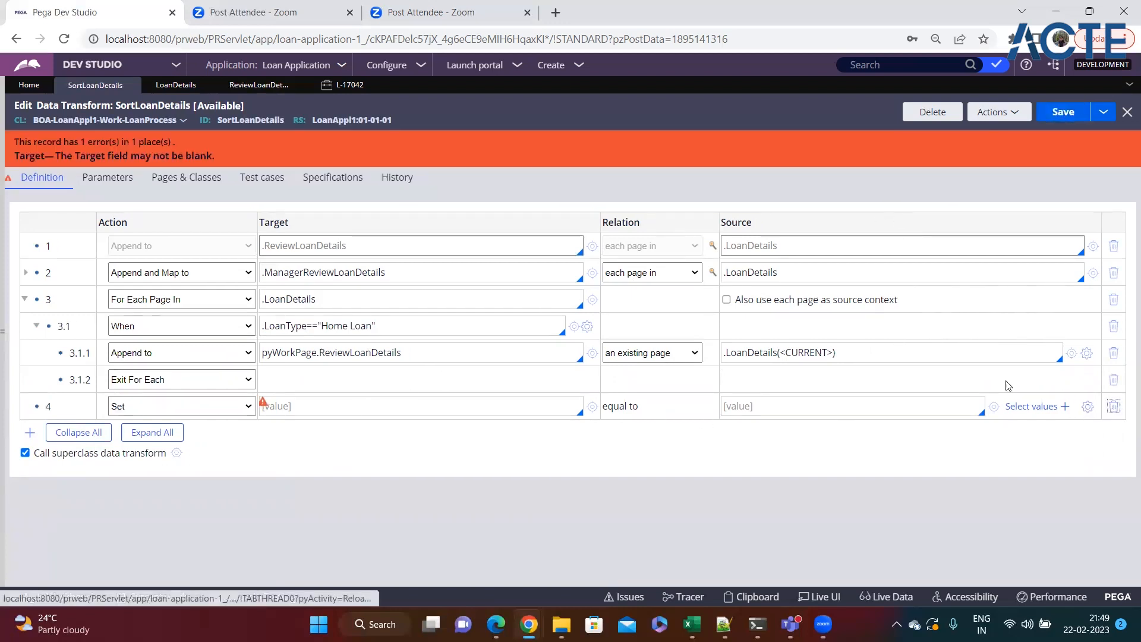
left_click(1072, 118)
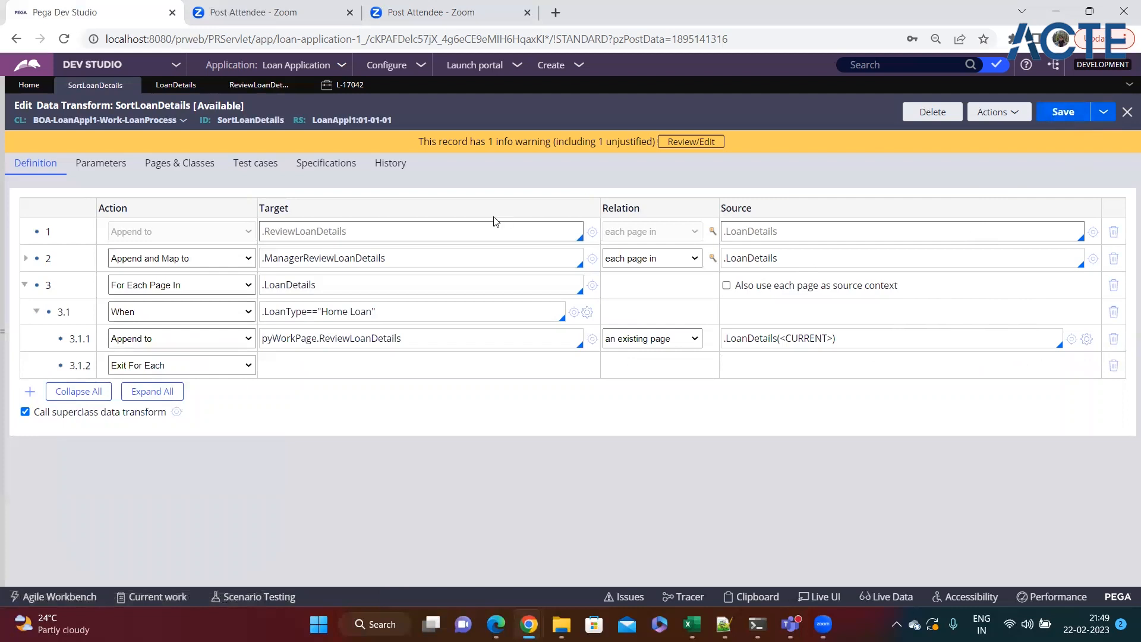
left_click(1056, 118)
Start a new Loan Process case and continue past the personal details to the Loan Details screen
left_click(575, 65)
left_click(728, 95)
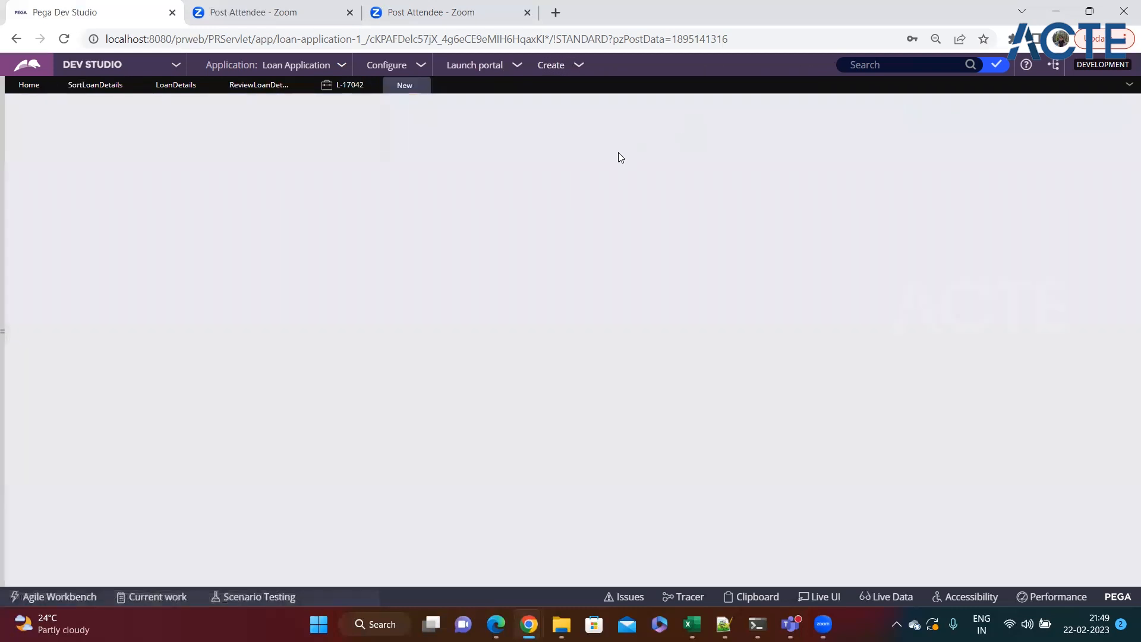
scroll(591, 351, "down", 10)
left_click(1033, 502)
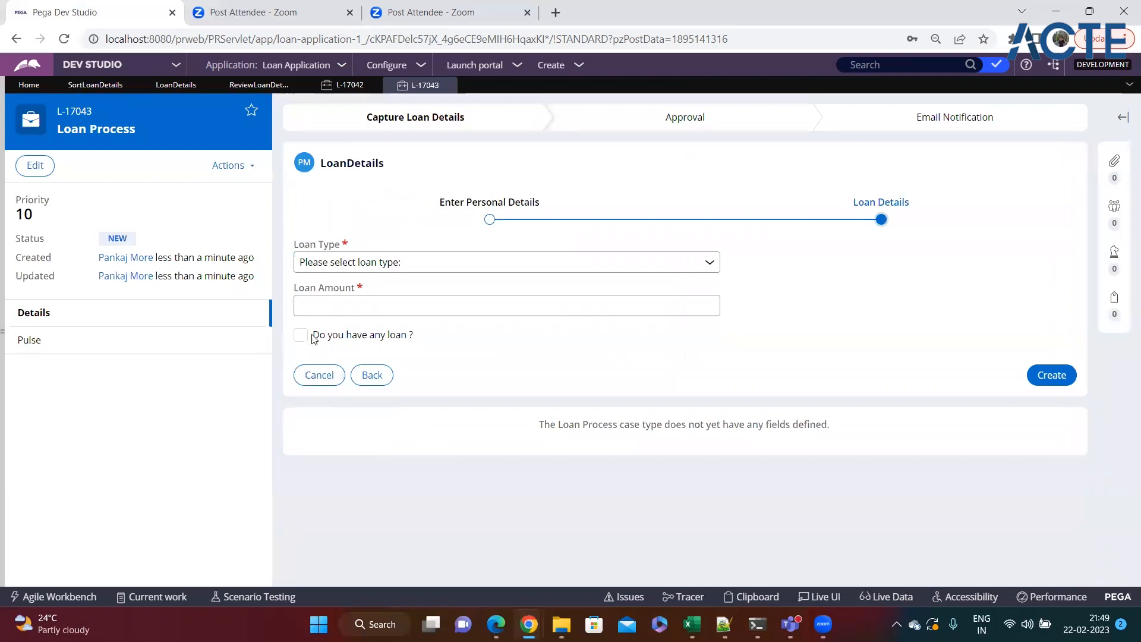
Indicate that the applicant has an existing loan, choose loan type Home Loan and set the loan amount to 423
left_click(308, 334)
left_click(437, 262)
left_click(374, 307)
left_click(373, 306)
type("423")
Add a first existing loan of type Home Loan with amount df, EMI sdf, loan taken year sdf and tenure dsf
left_click(325, 395)
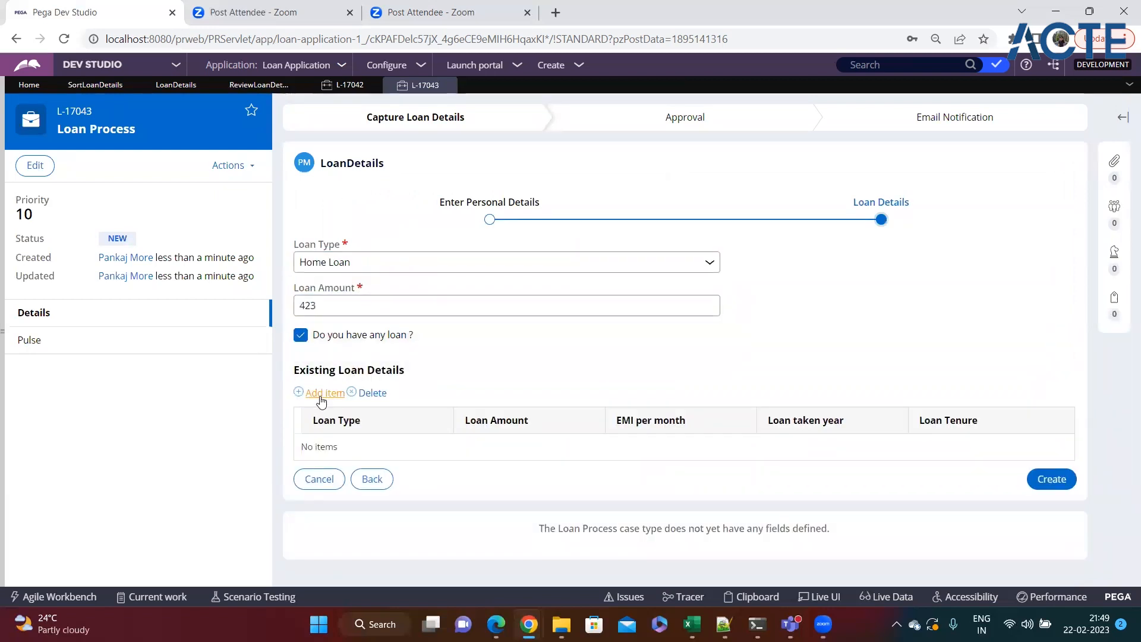
left_click(374, 451)
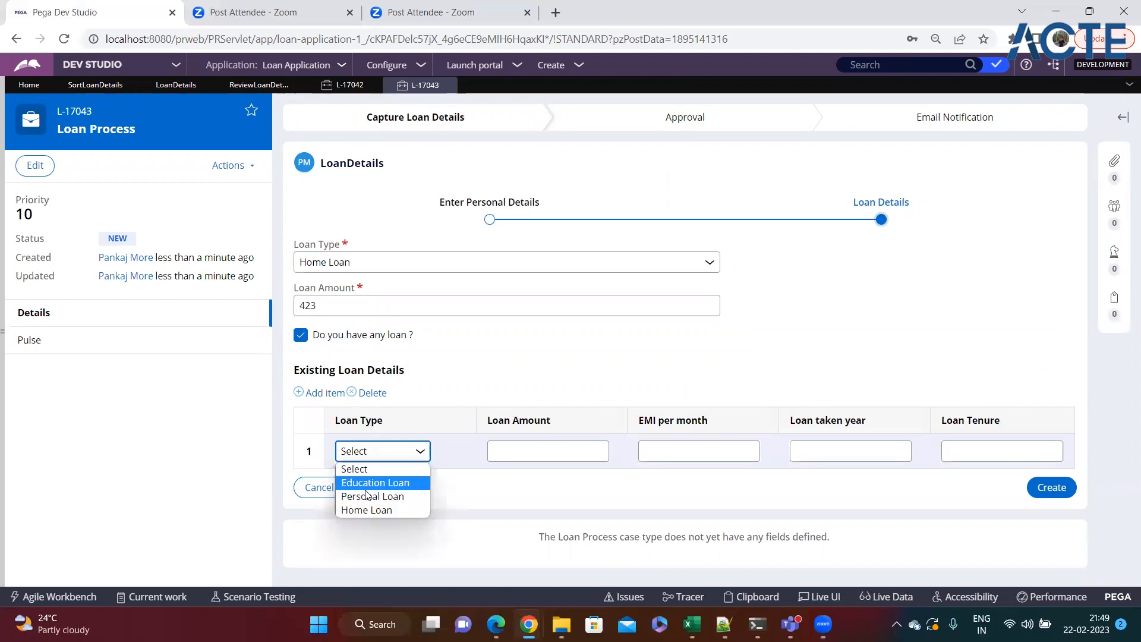
left_click(363, 507)
left_click(510, 455)
type("df")
left_click(675, 453)
type("sdf")
left_click(822, 455)
type("sdf")
left_click(947, 455)
type("dsf")
Add a second existing loan of type Personal Loan with amount sdf, EMI sdf, loan taken year f and tenure dsf
left_click(326, 392)
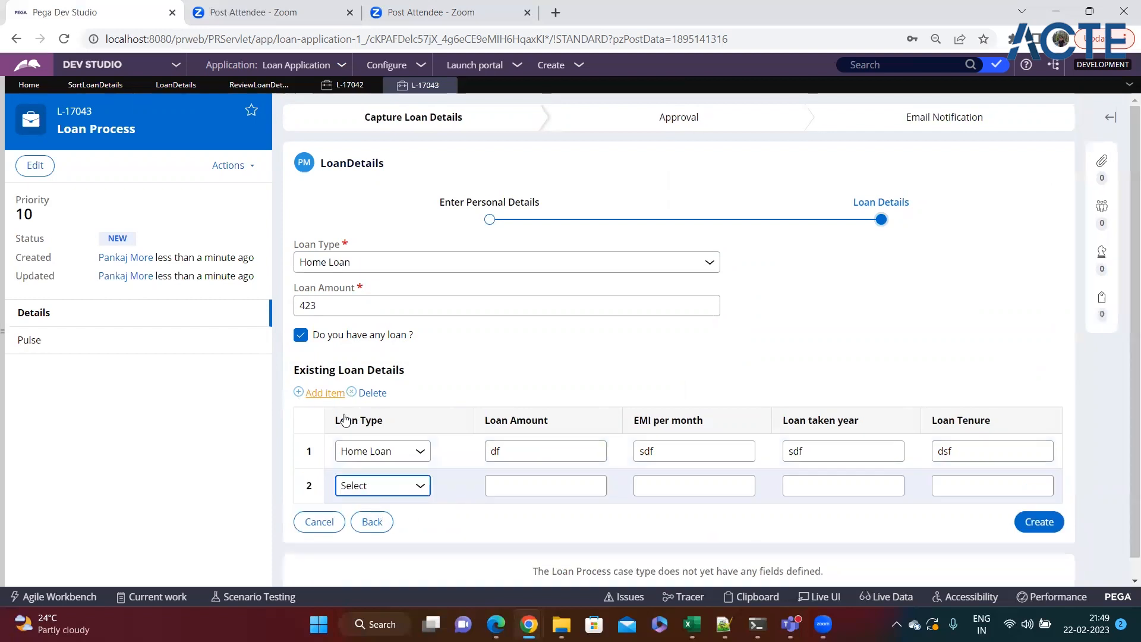
scroll(356, 439, "down", 1)
left_click(382, 466)
left_click(373, 511)
left_click(597, 466)
type("sdf")
left_click(674, 466)
type("sdf")
left_click(794, 466)
type("f")
left_click(949, 466)
type("dsf")
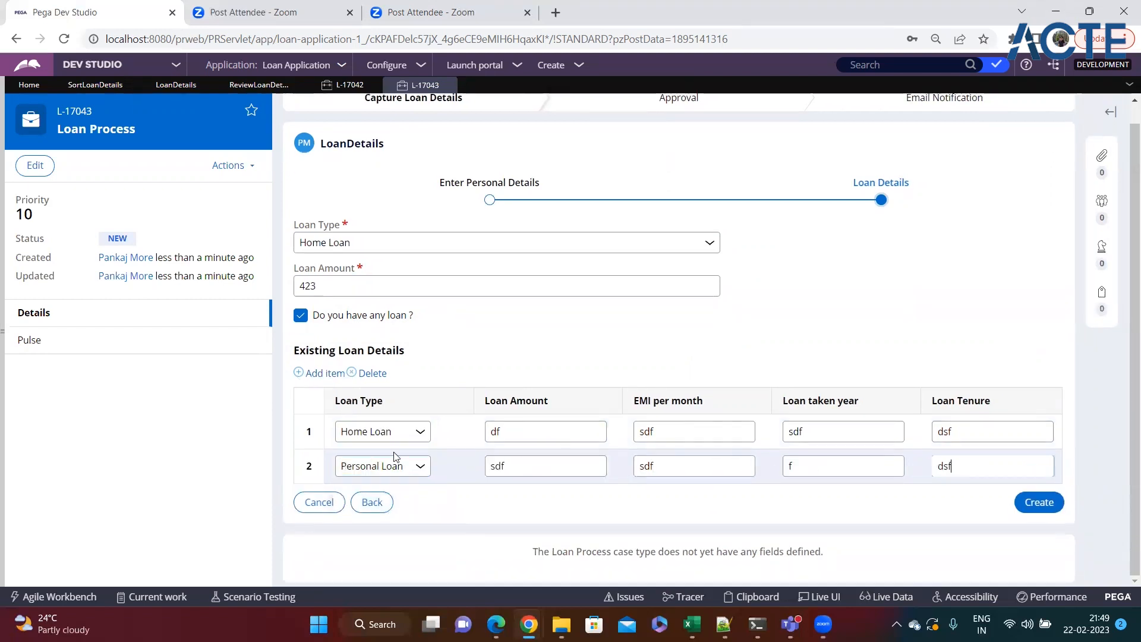
Add a third existing loan of type Home Loan with amount sdf, EMI sdf, loan taken year sdf and tenure sf
left_click(312, 373)
left_click(408, 466)
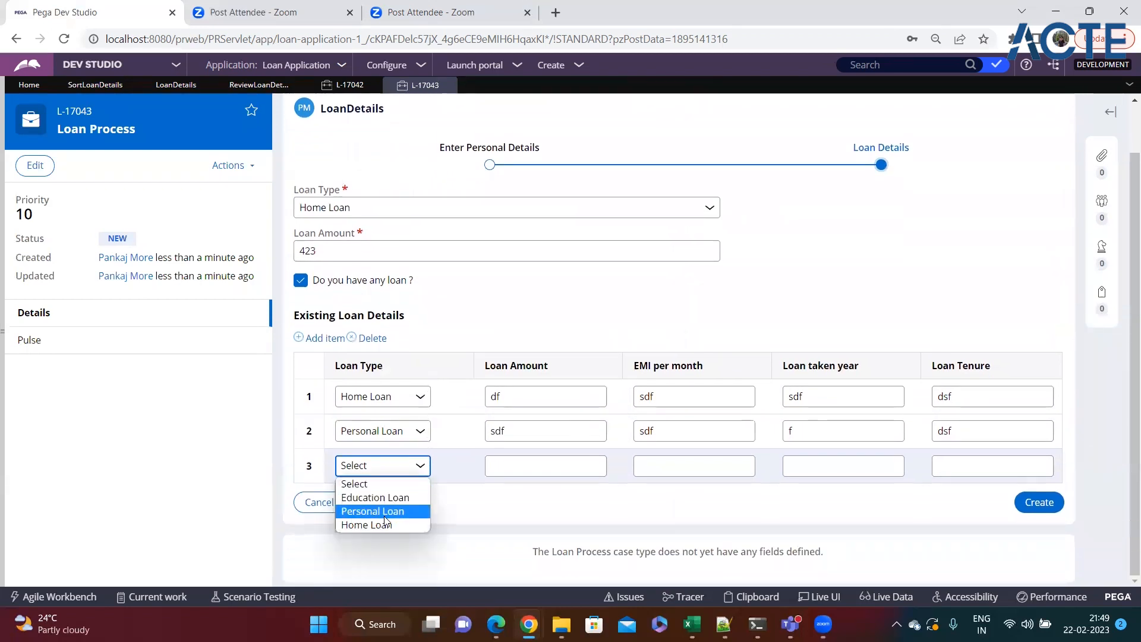
left_click(380, 523)
left_click(522, 470)
type("sdf")
left_click(654, 466)
type("sdf")
left_click(810, 466)
type("sdf")
left_click(950, 466)
type("sf")
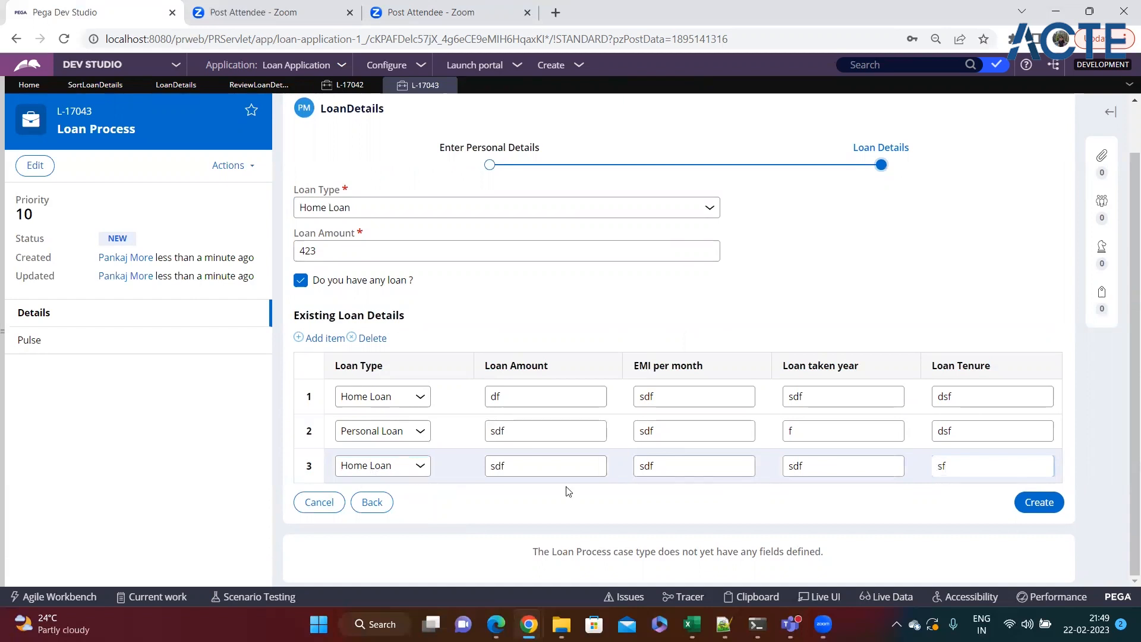
Create the case and open its Approve / Reject assignment to check the Review Loan Details table
left_click(1039, 502)
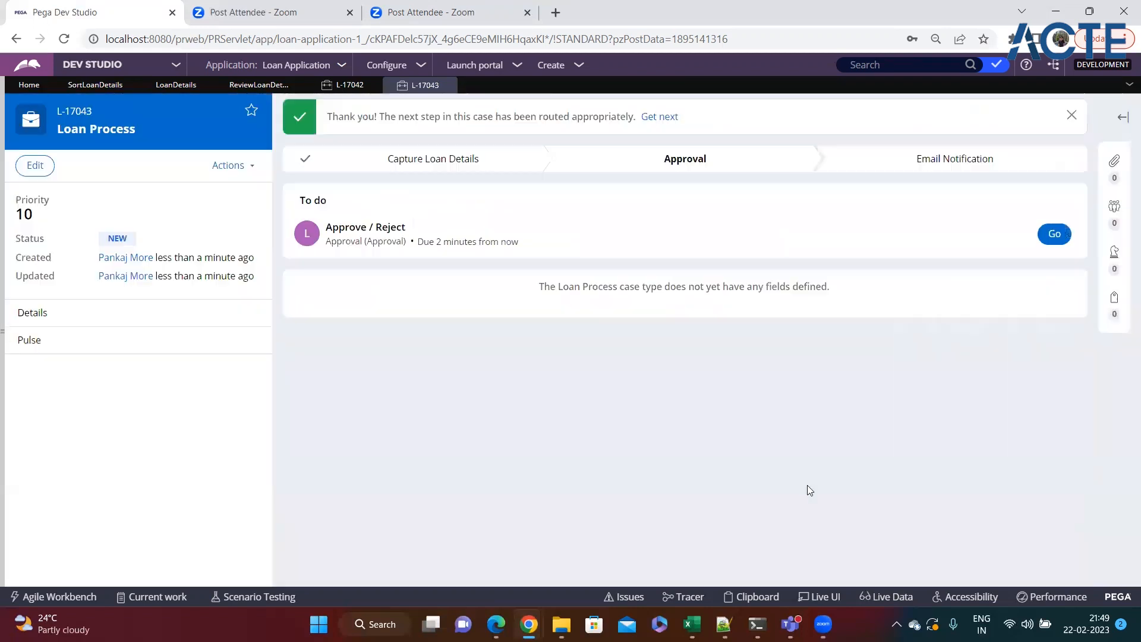
left_click(1049, 233)
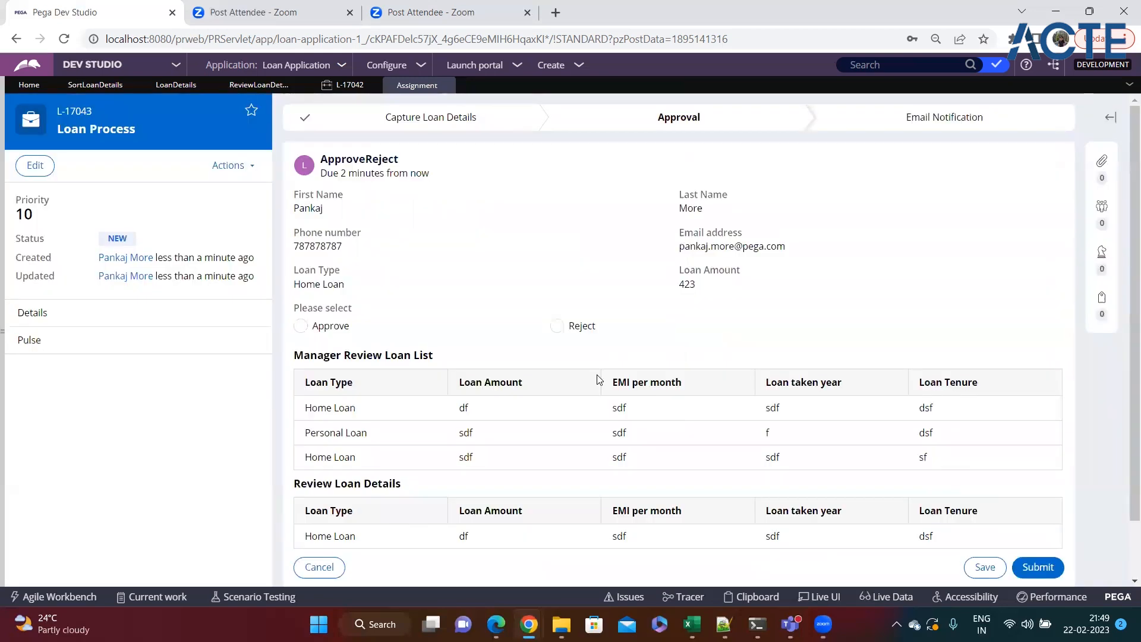
scroll(604, 377, "down", 1)
left_click_drag(961, 475, 306, 476)
left_click(381, 507)
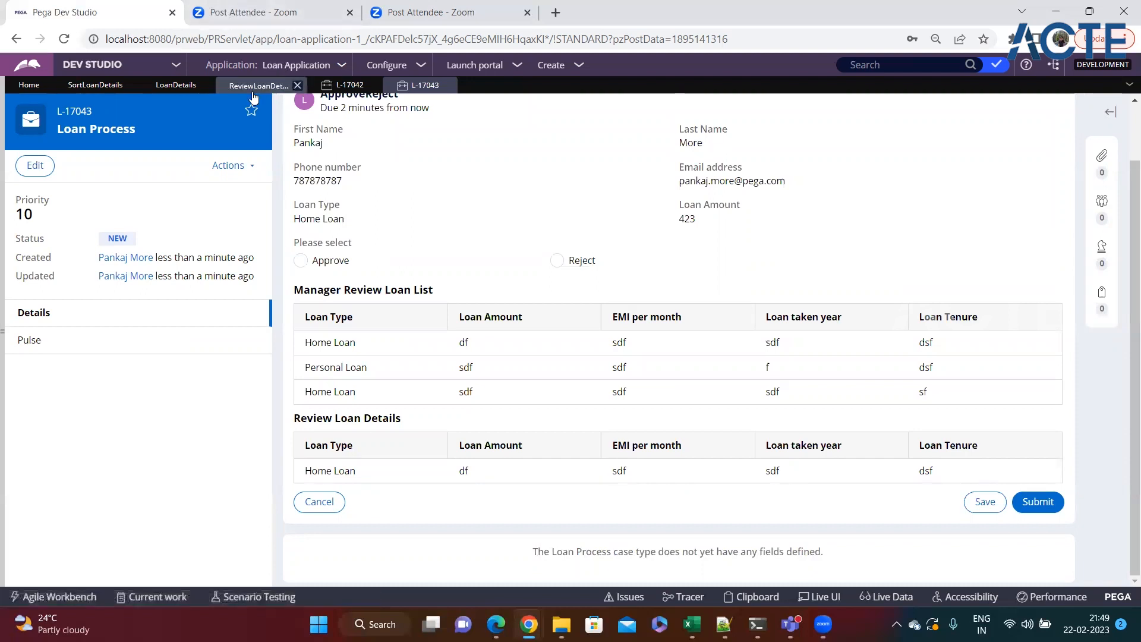
Review the For Each Page In, When, Append to and Exit For Each steps in the SortLoanDetails data transform
left_click(95, 85)
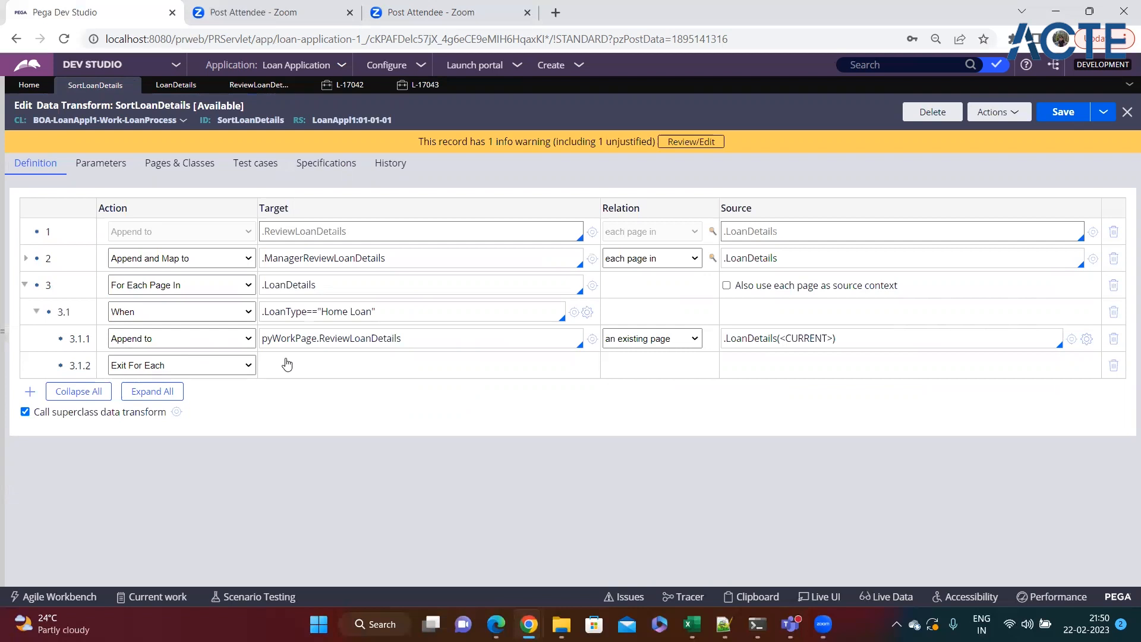
left_click(866, 334)
left_click(527, 339)
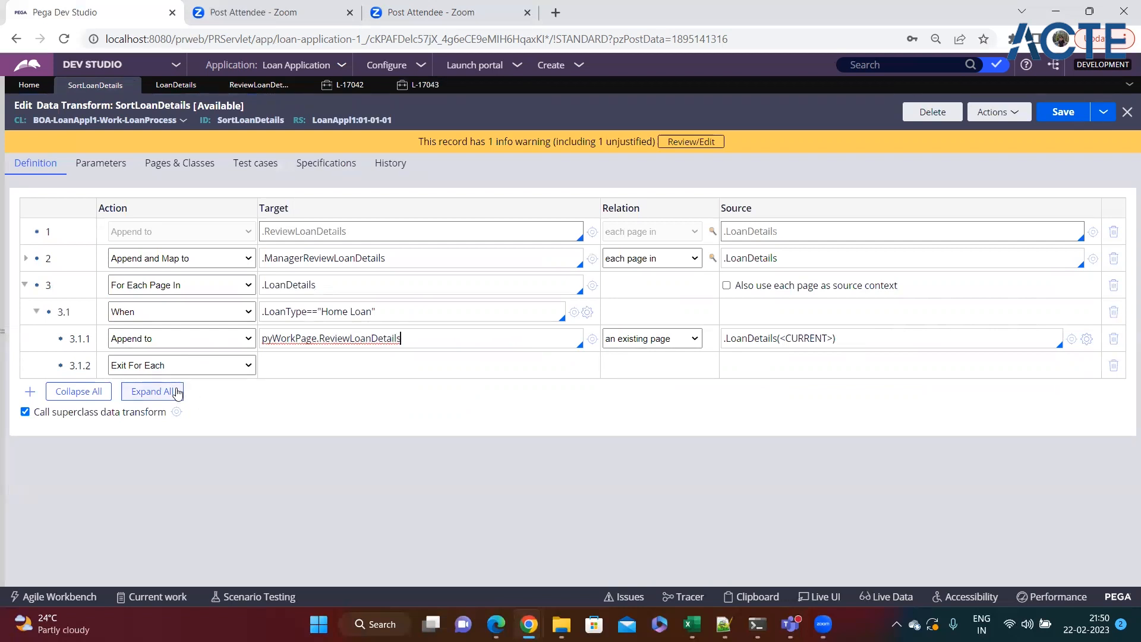
left_click(265, 372)
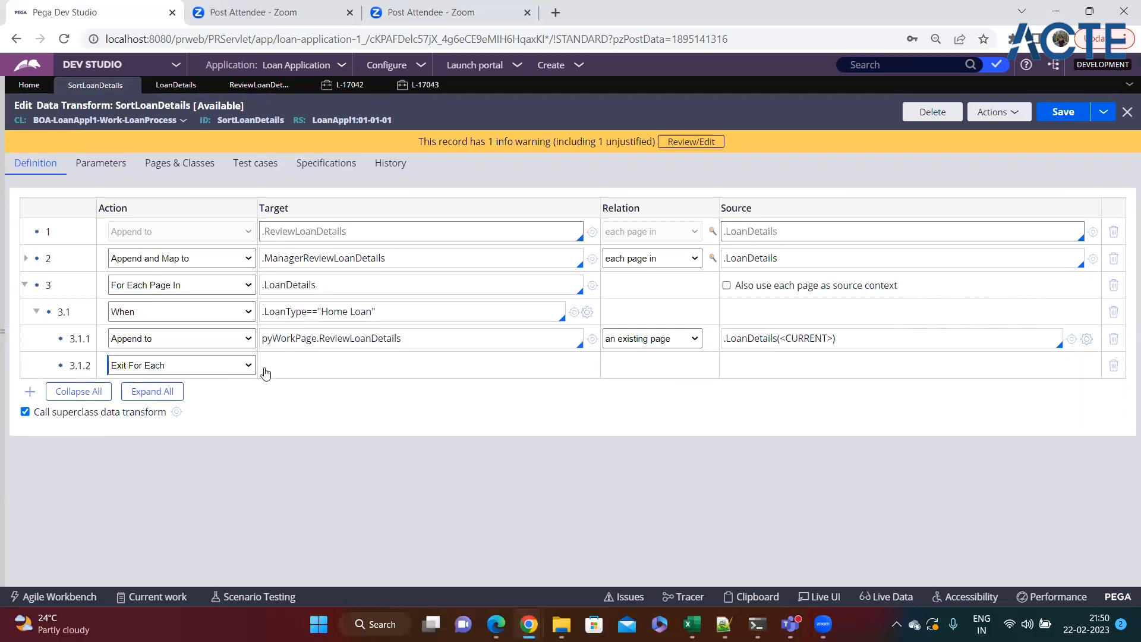
left_click(435, 338)
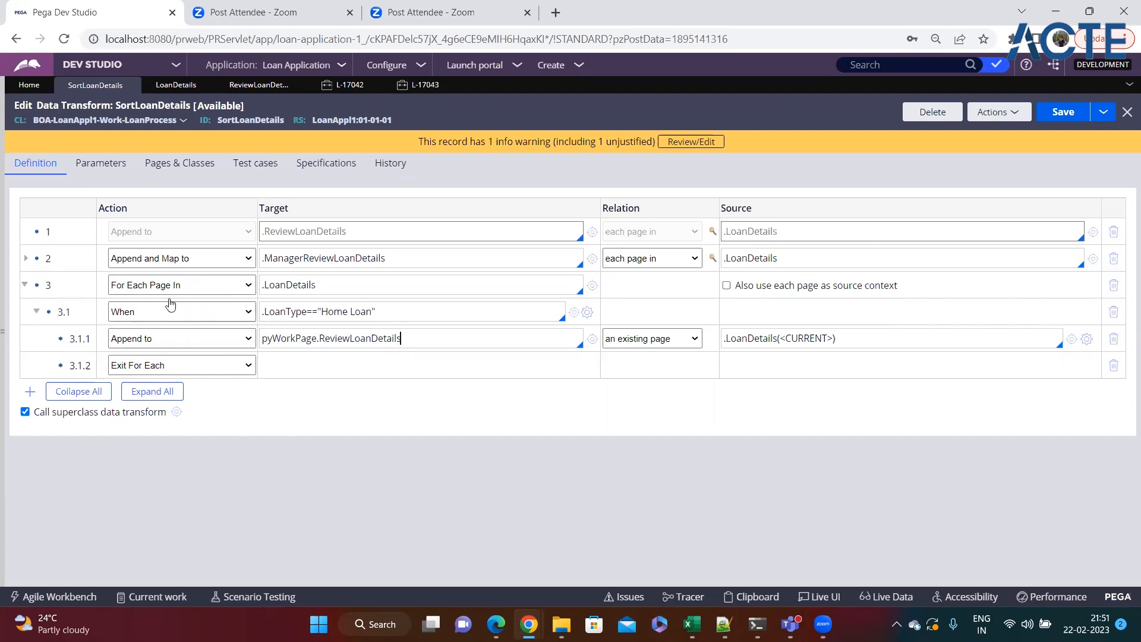
left_click(309, 286)
double_click(329, 281)
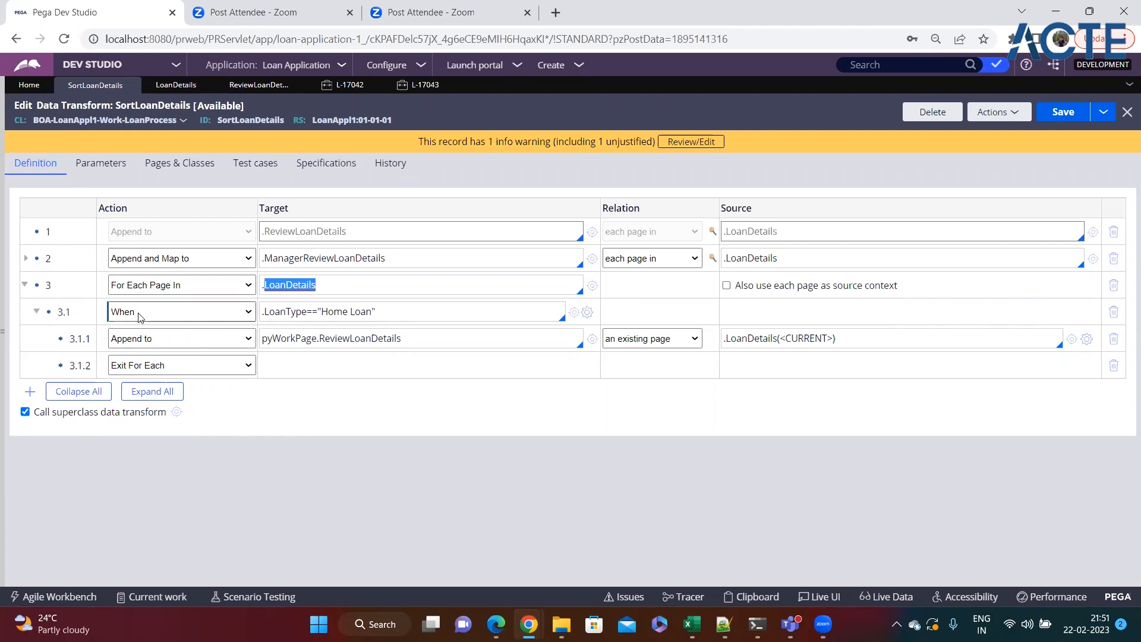
Examine the When condition's property, the Append to target and the actions available for step 3.1.2
double_click(282, 309)
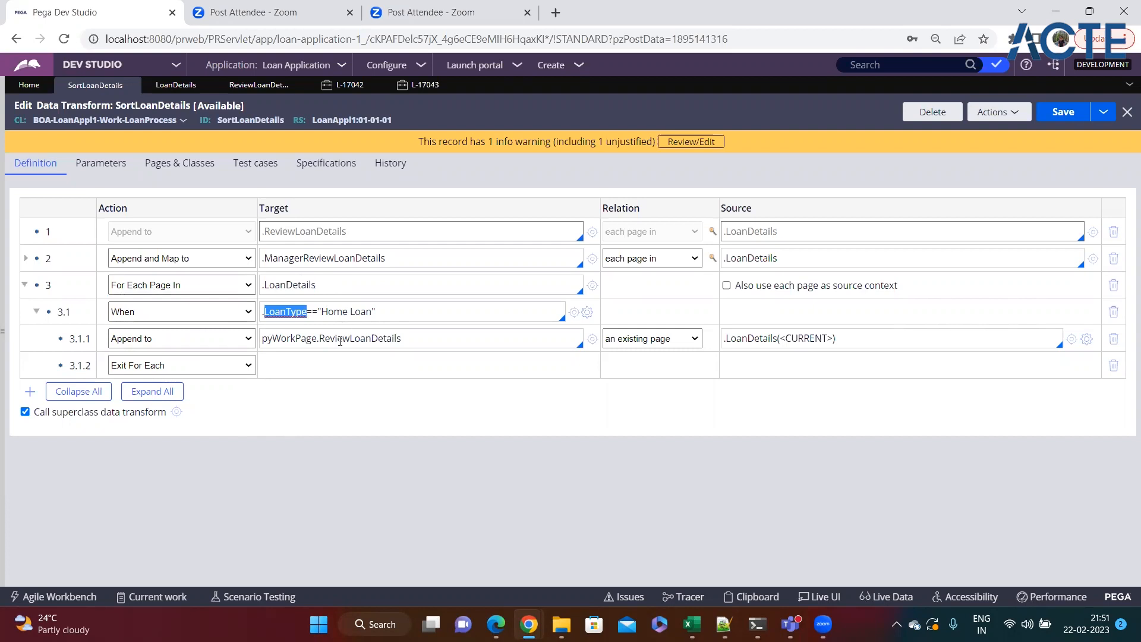
left_click(410, 338)
left_click(338, 284)
left_click(201, 366)
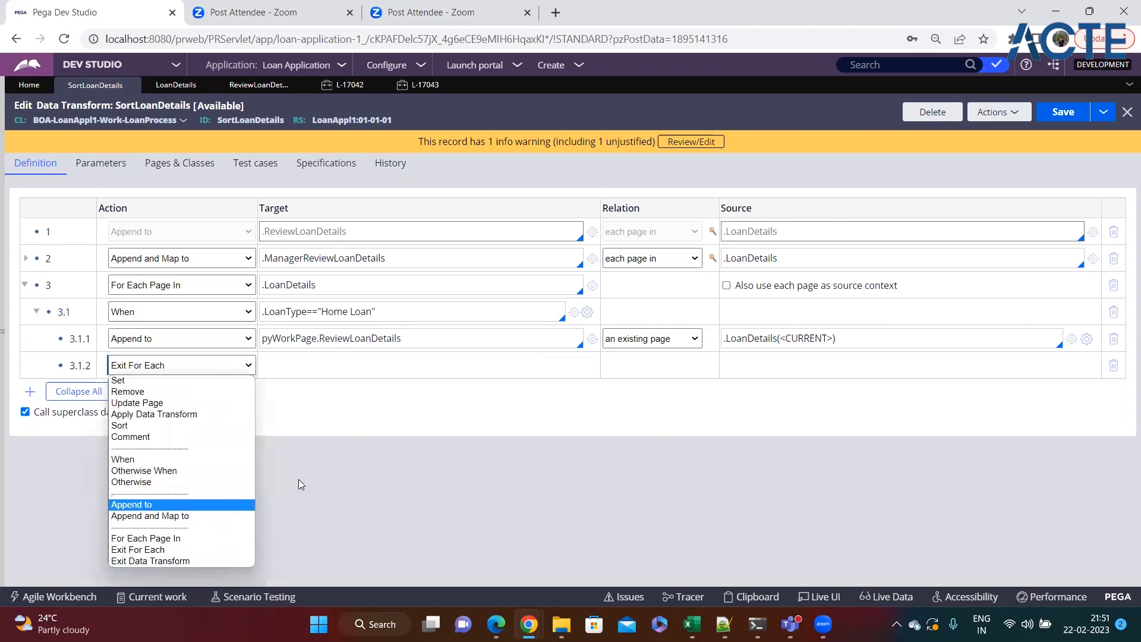
left_click(337, 416)
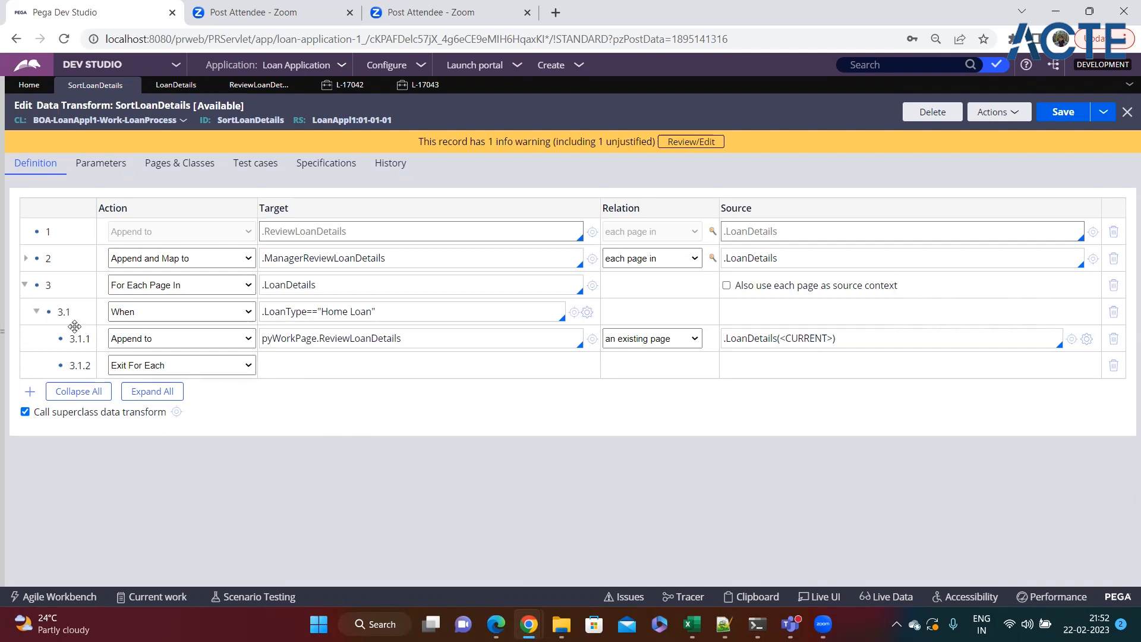
Try Apply Data Transform and Exit Data Transform as actions of a temporary fourth step, and delete that step
left_click(24, 285)
left_click(346, 286)
key("Return")
left_click(240, 311)
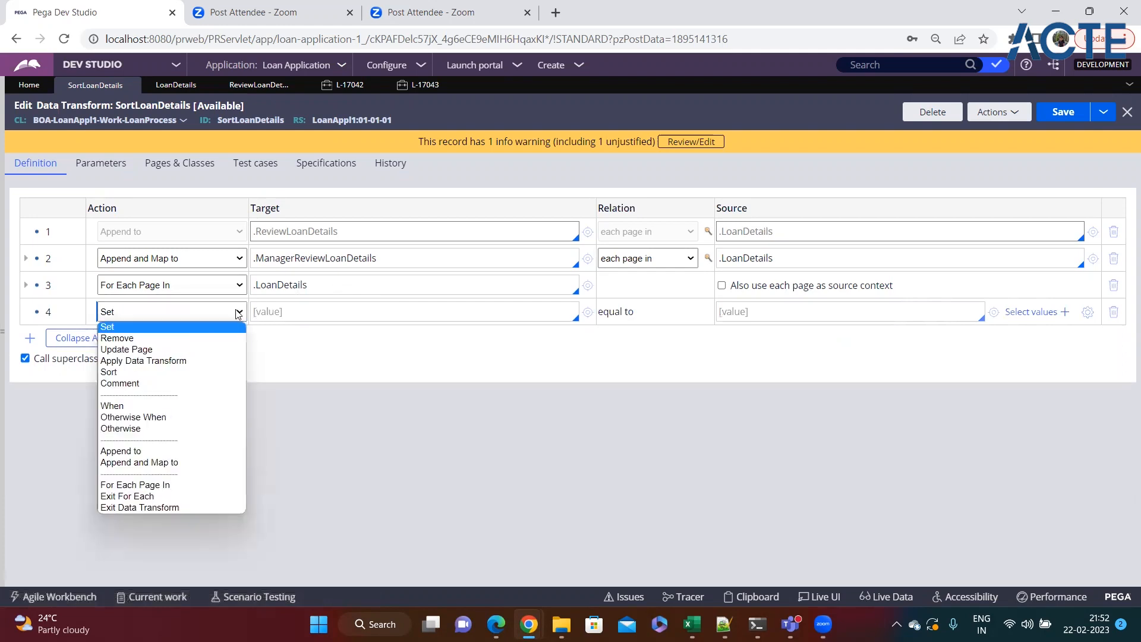
left_click(165, 361)
left_click(357, 312)
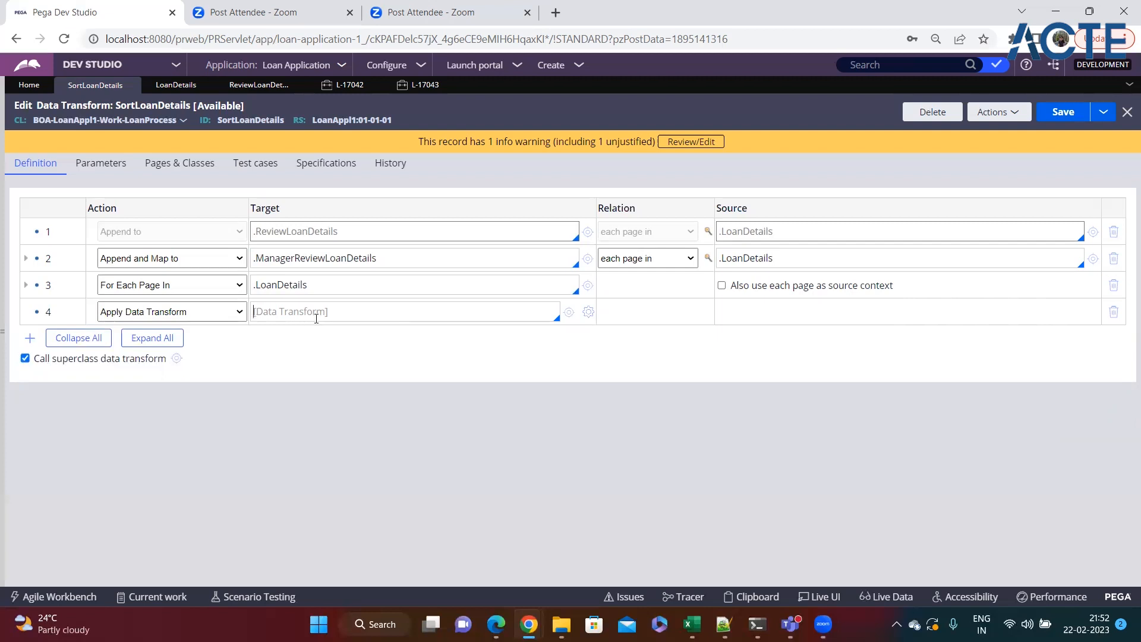
left_click(157, 314)
left_click(159, 510)
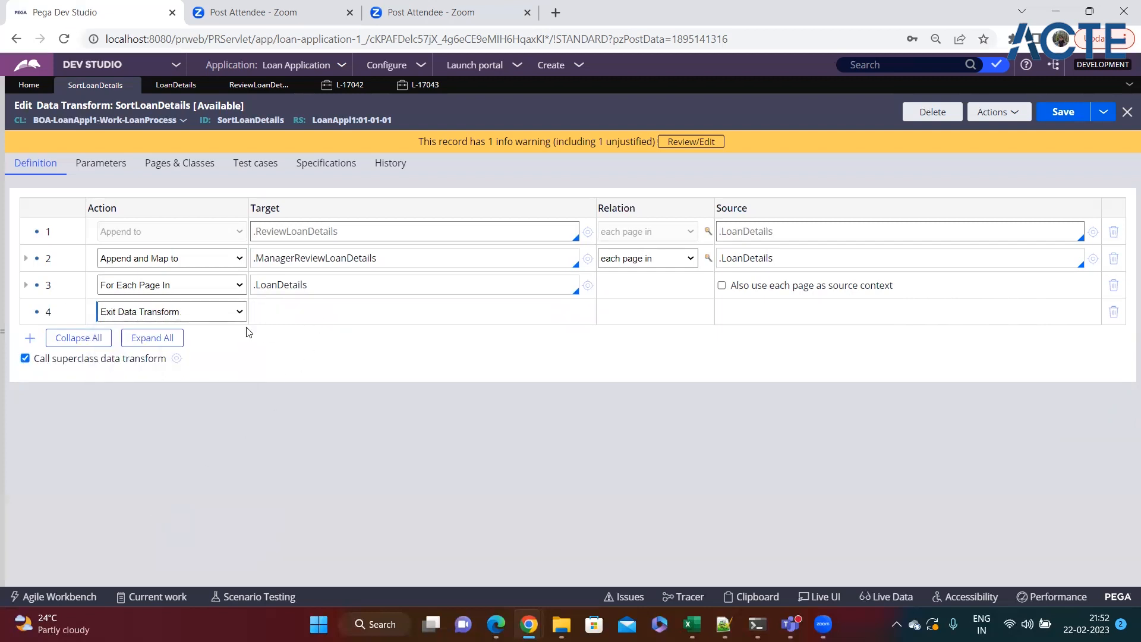
right_click(55, 314)
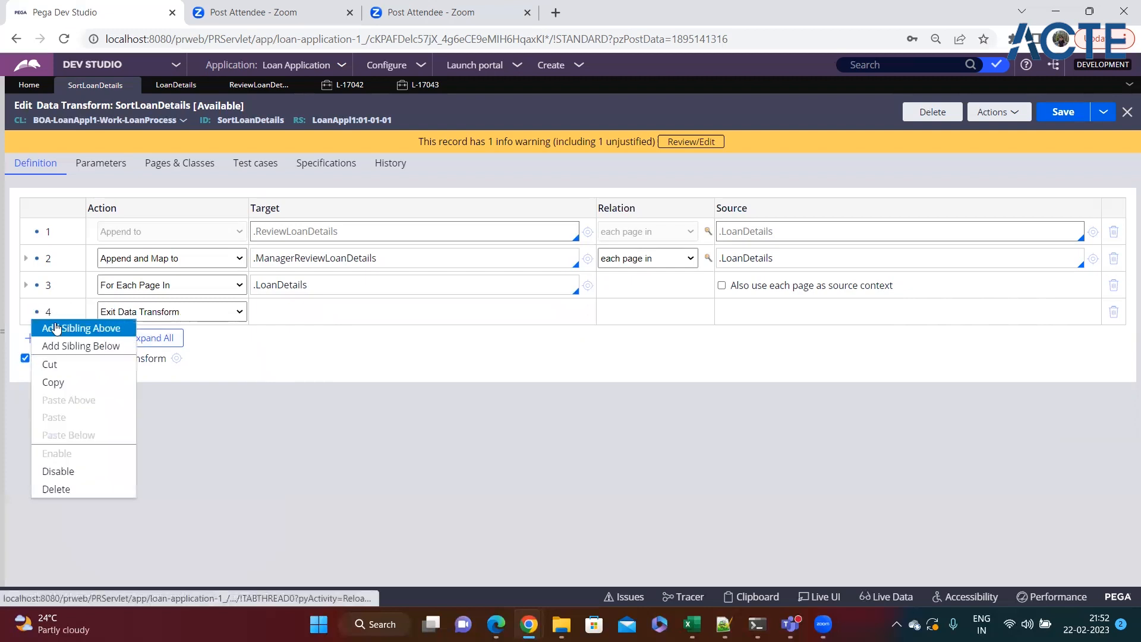
left_click(60, 491)
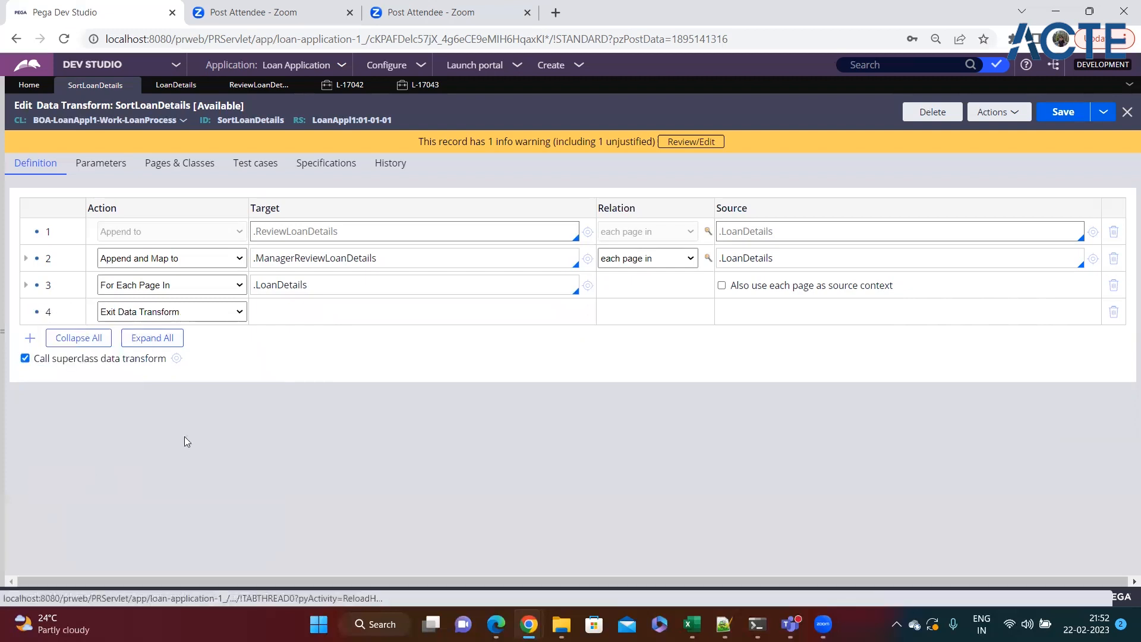
Insert a When step above the first step of the SortLoanDetails data transform
right_click(43, 234)
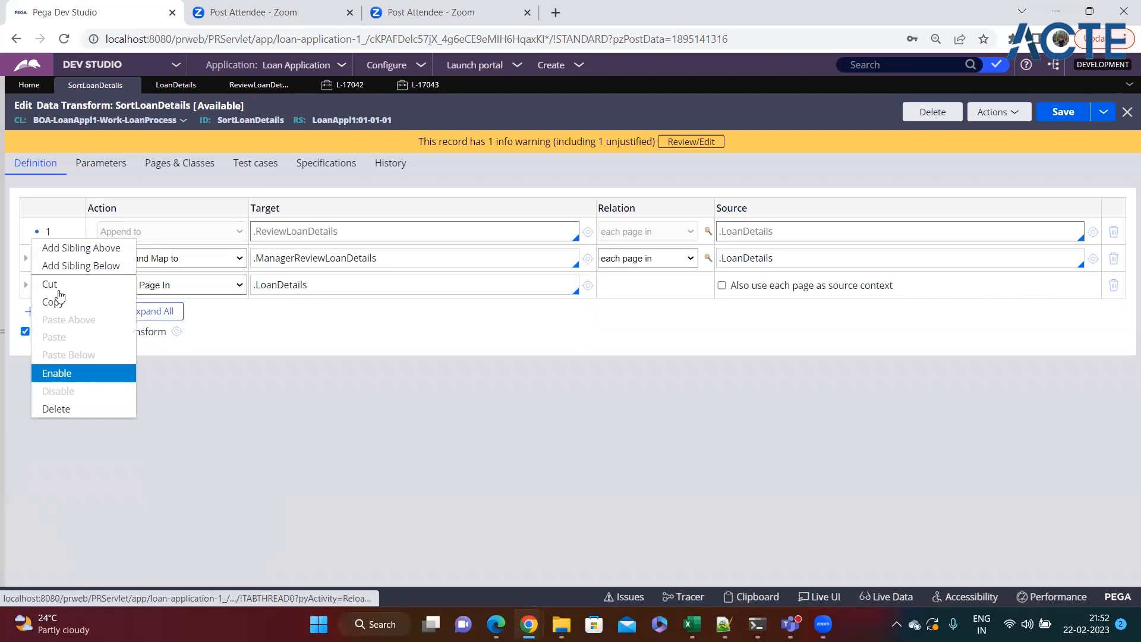
left_click(58, 253)
left_click(209, 232)
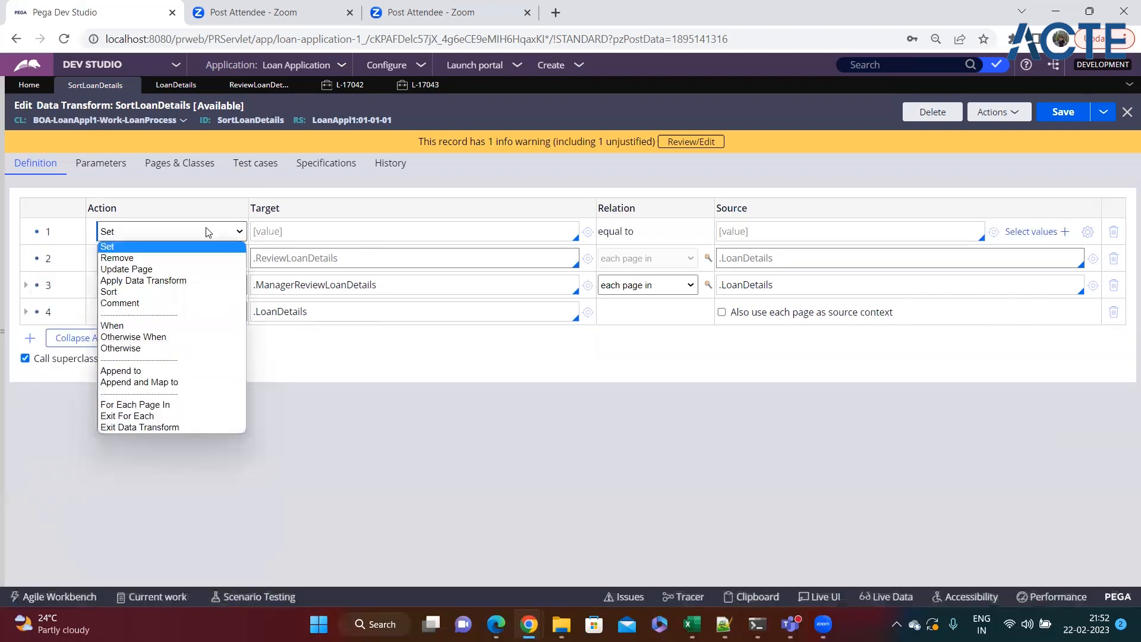
left_click(119, 325)
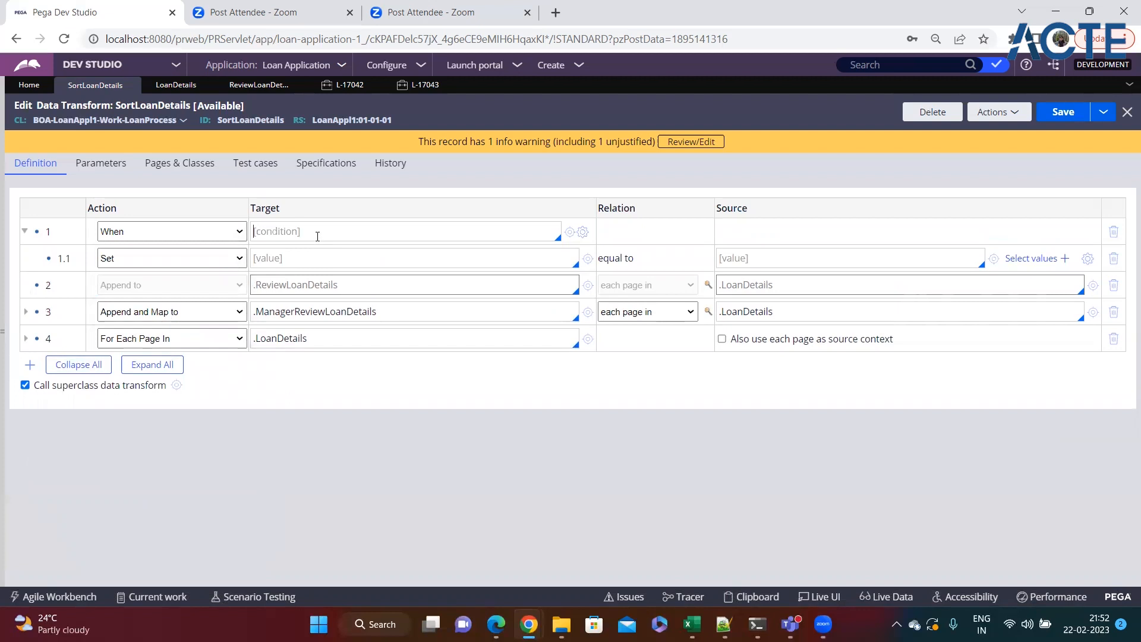
type(".")
Open the workflow of the Loan Process case type
left_click(343, 85)
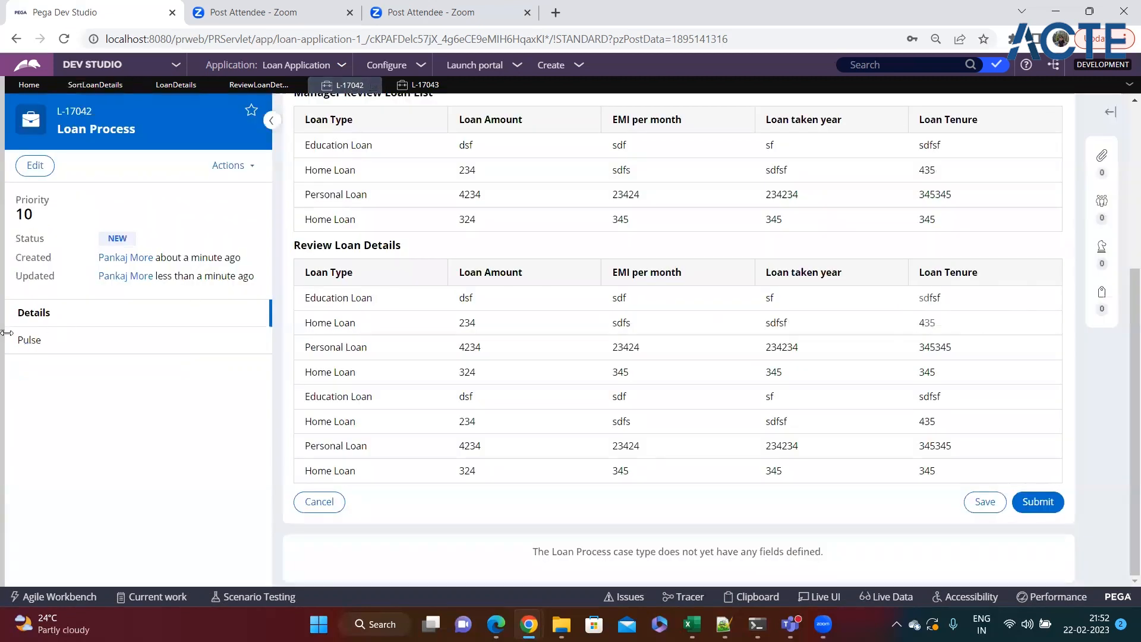
mouse_move(71, 359)
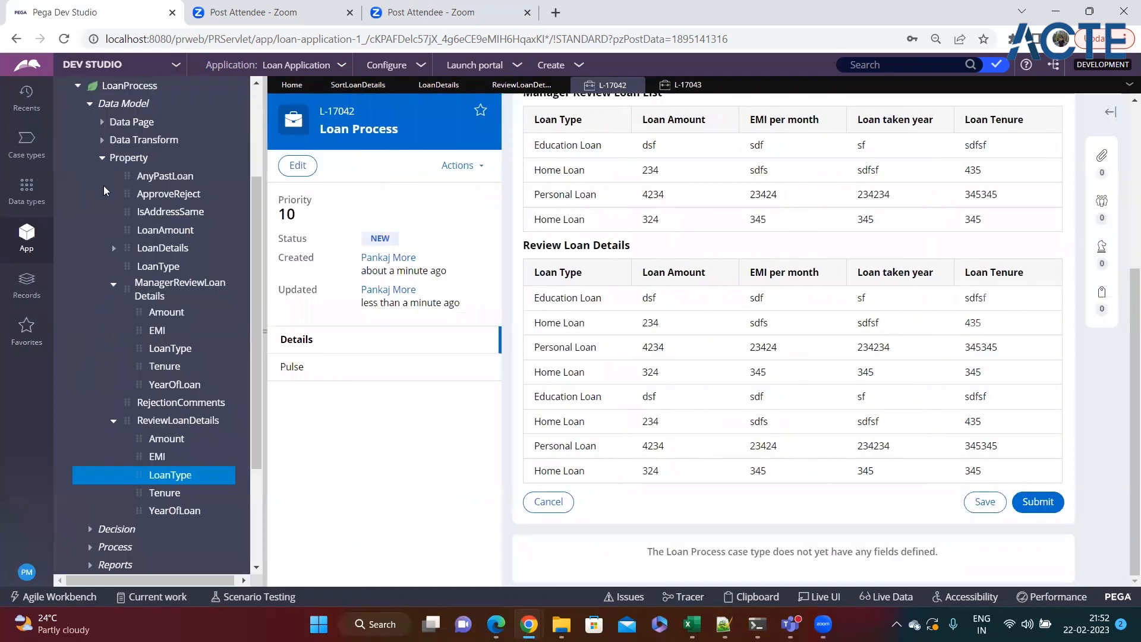
left_click(26, 143)
left_click(83, 159)
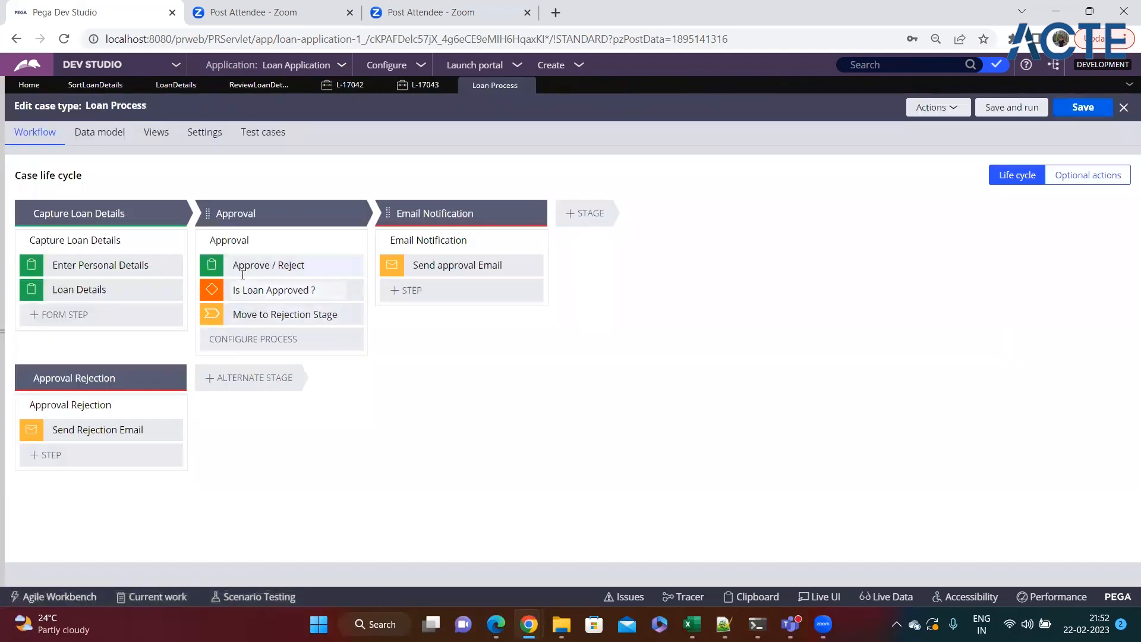
left_click(291, 267)
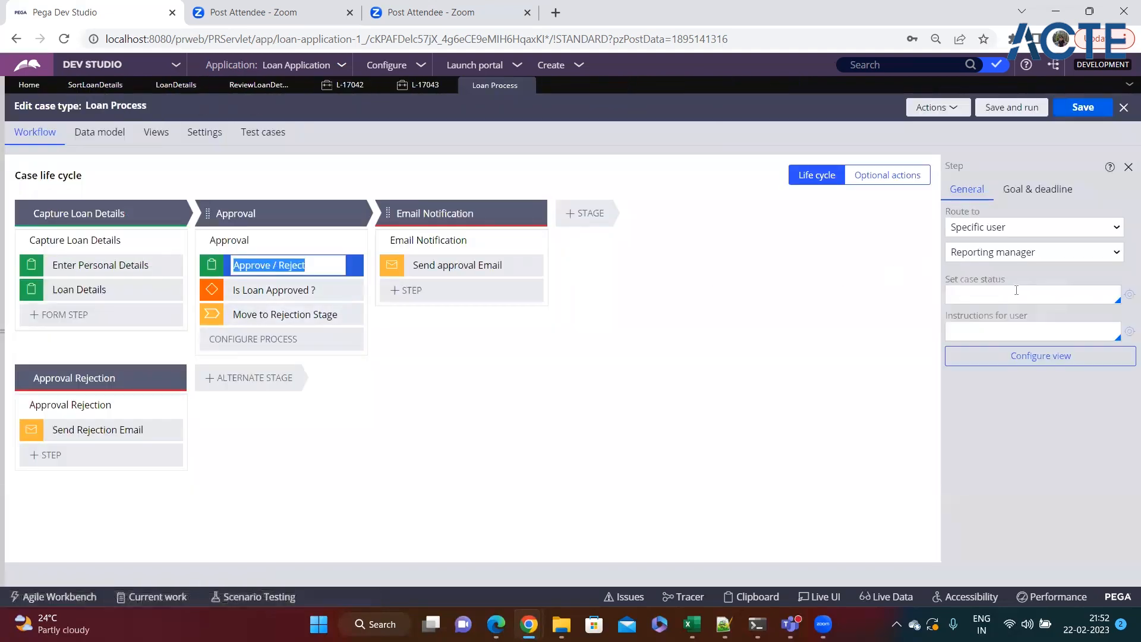
left_click(1019, 356)
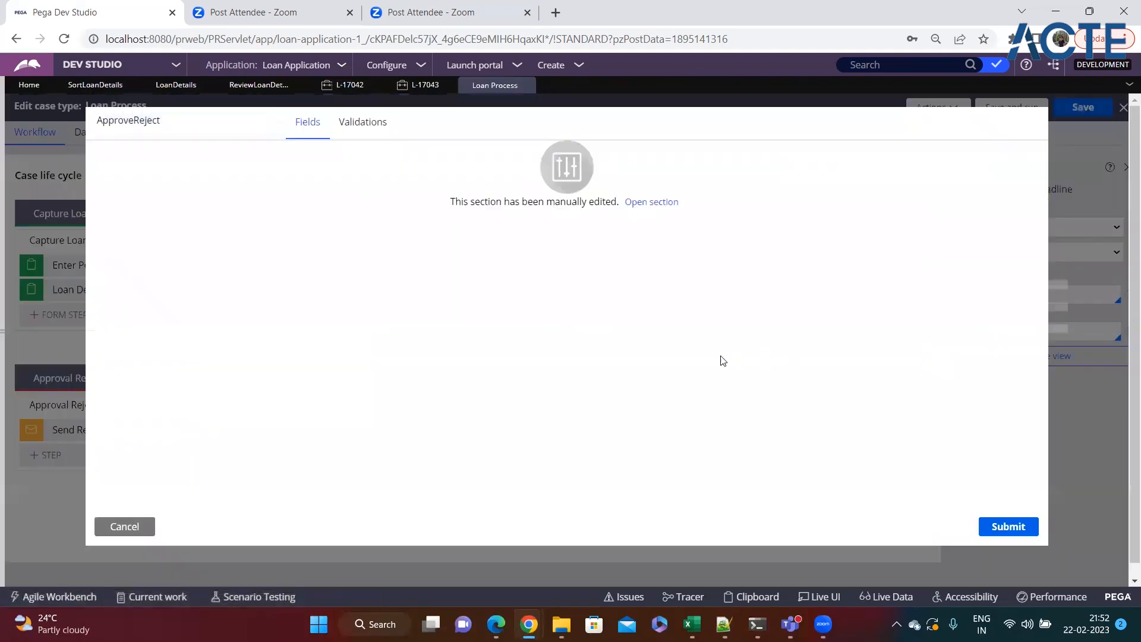
left_click(130, 525)
Open the section behind the Loan Details step and copy the property name of its "Do you have any loan ?" checkbox
left_click(79, 289)
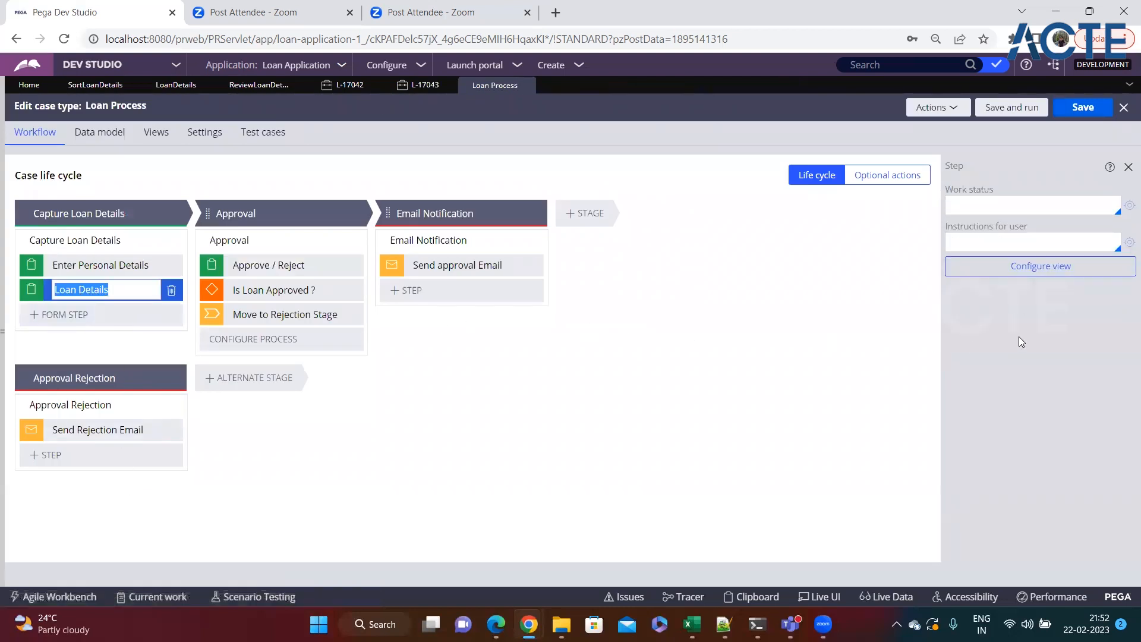
left_click(1015, 266)
left_click(653, 206)
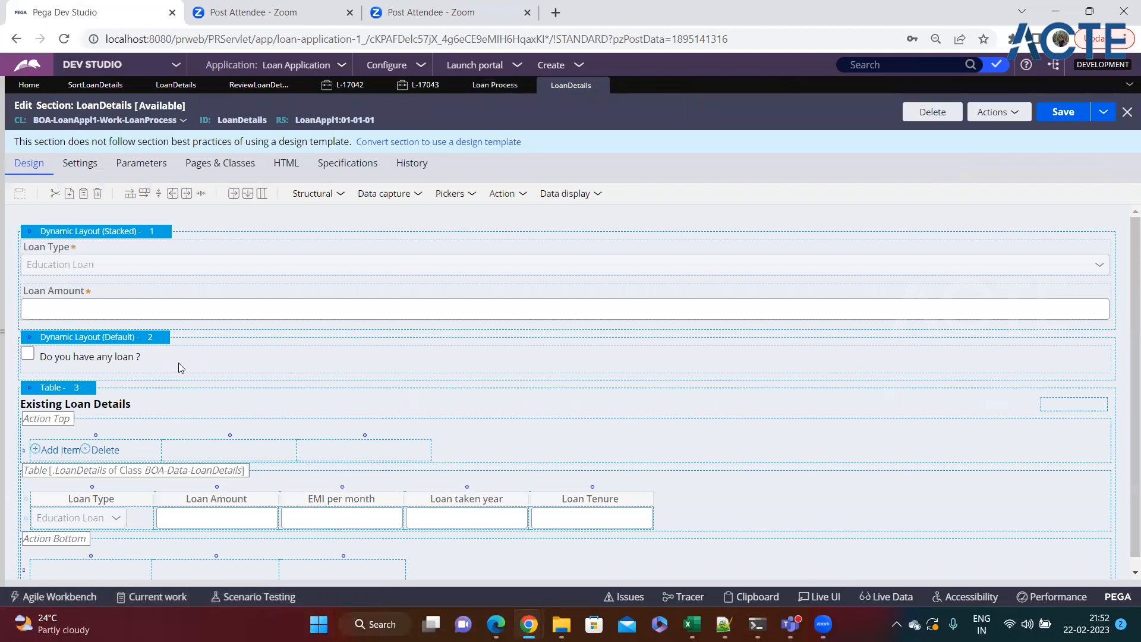
double_click(939, 362)
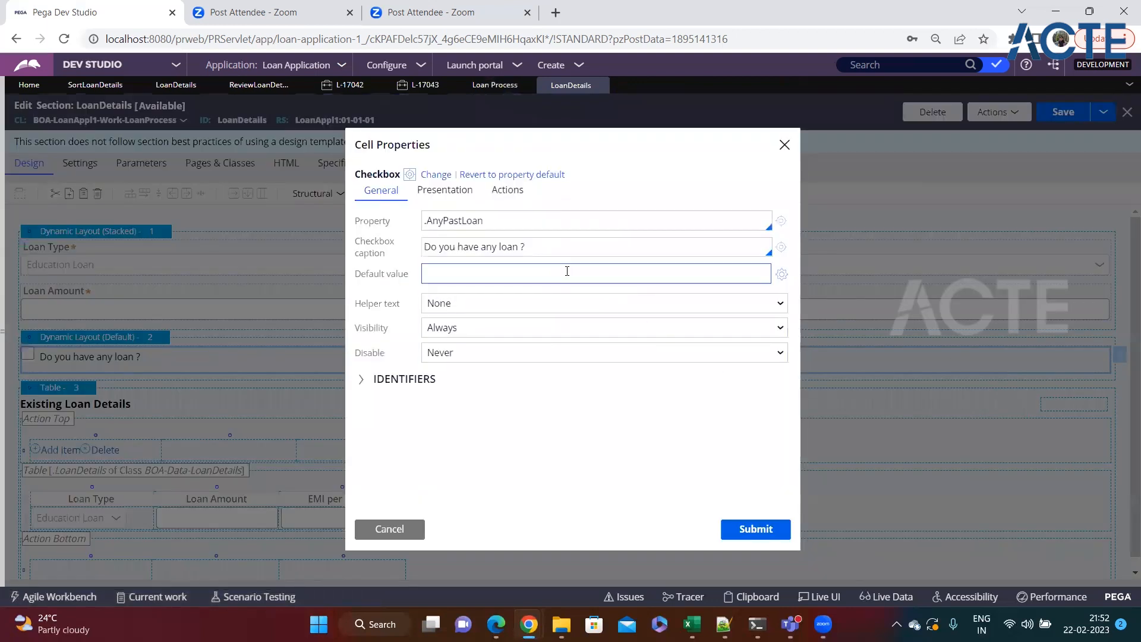
triple_click(527, 221)
key("ctrl+c")
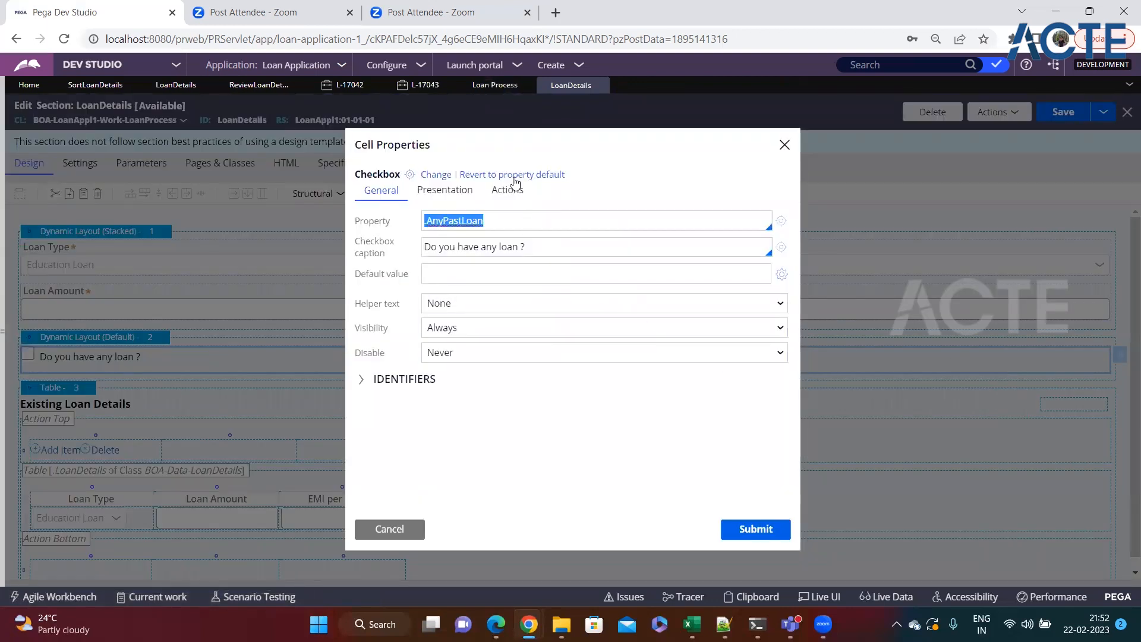
Set the condition of the new When step in SortLoanDetails to .AnyPastLoan=="true"
left_click(95, 85)
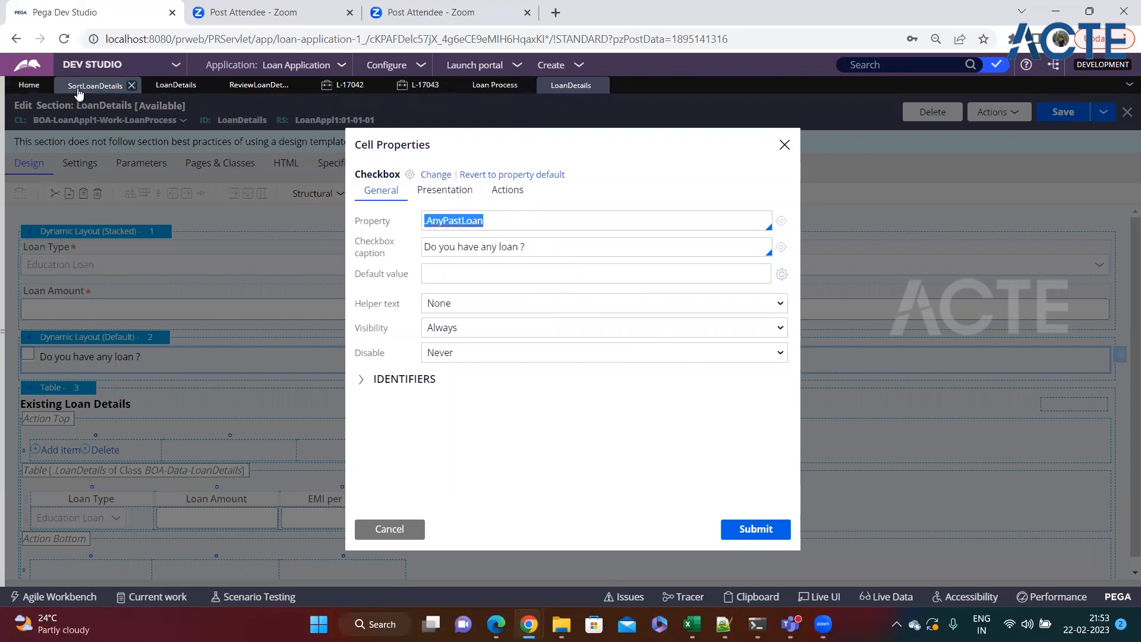
key("ctrl+v")
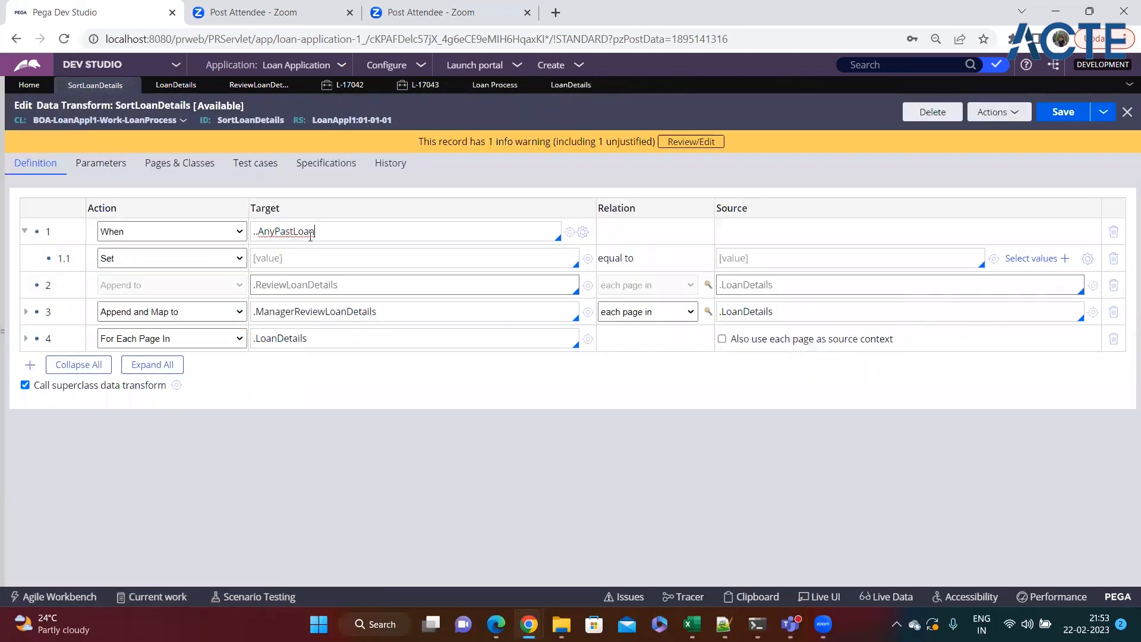
type("==")
key("BackSpace")
key("ctrl+a")
key("ctrl+v")
type("==\"\"")
key("Left")
type("true")
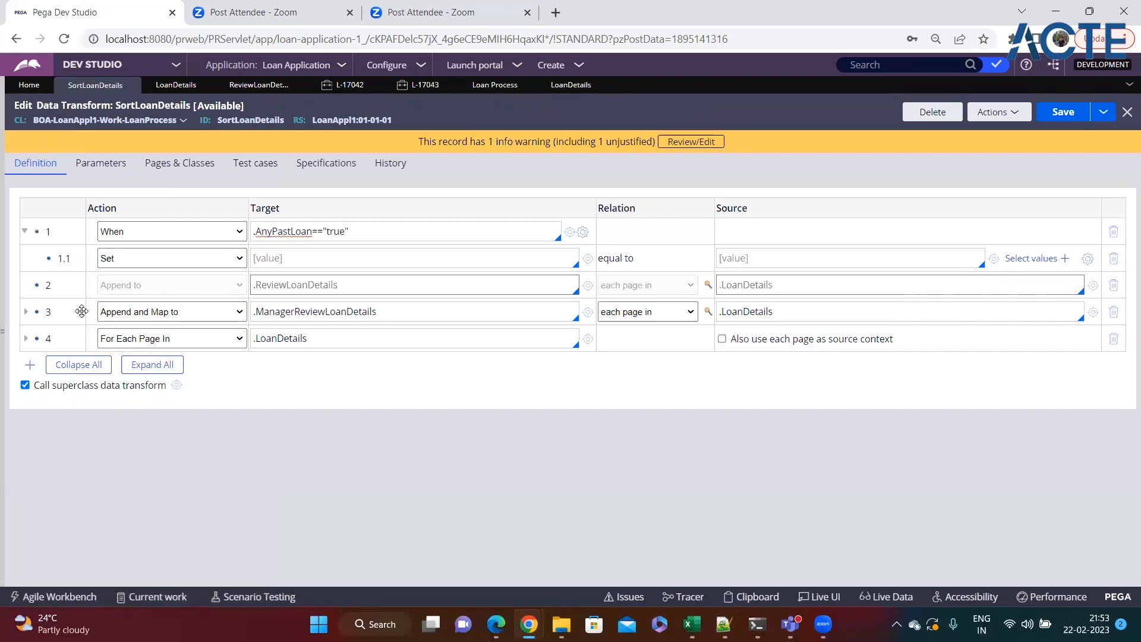
Move the Append and Map to step for .ManagerReviewLoanDetails into the When step, replacing its empty Set child step
right_click(36, 312)
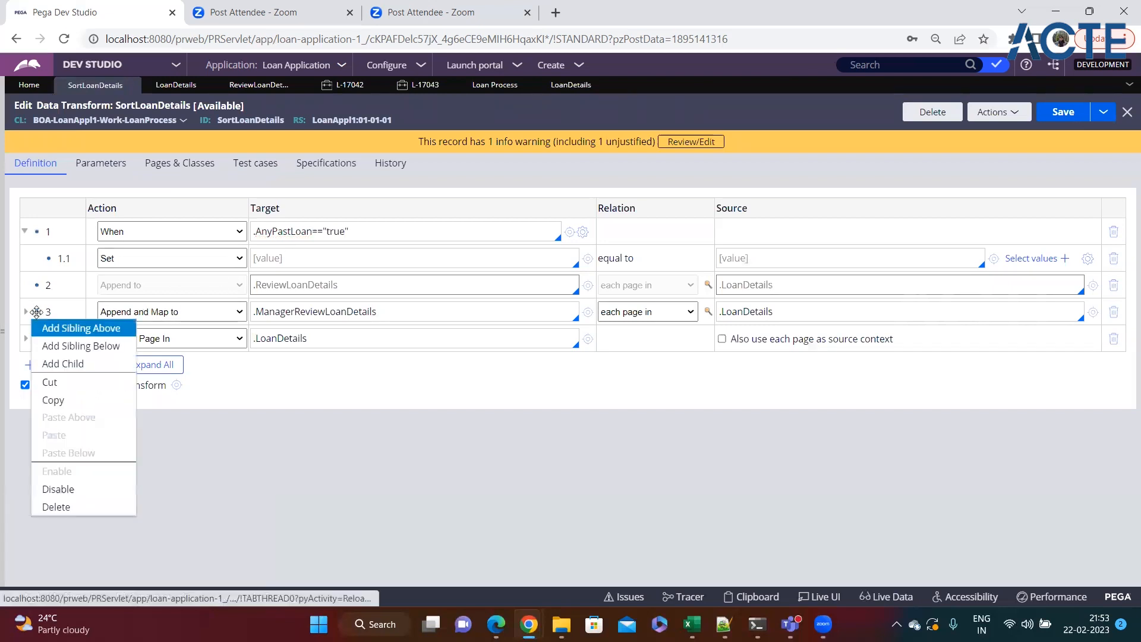
left_click(44, 383)
left_click(739, 391)
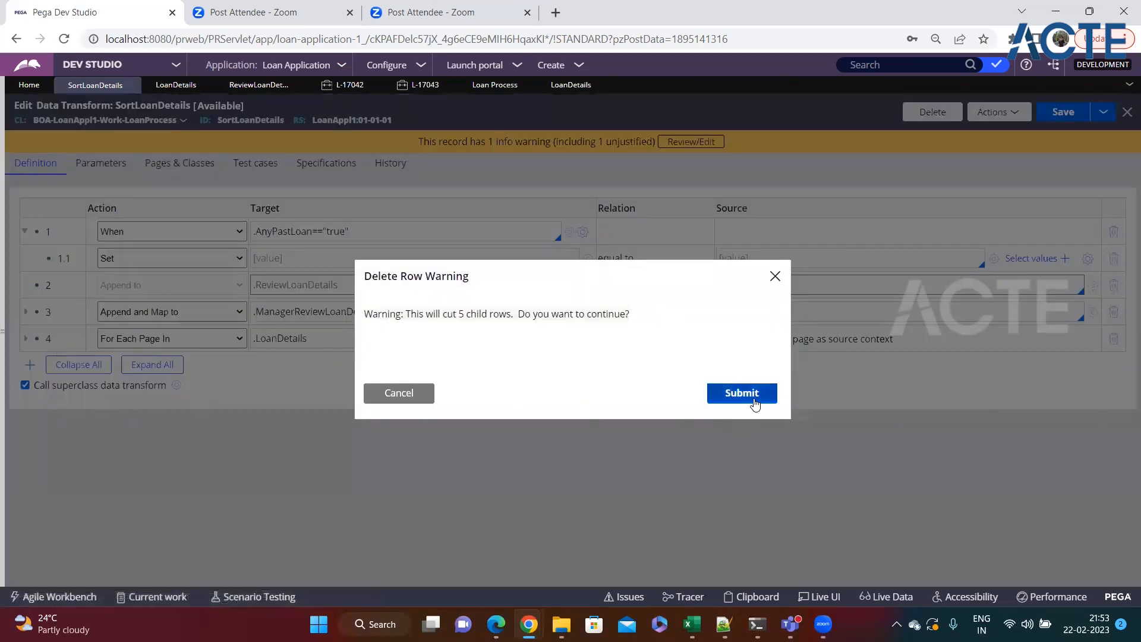
right_click(47, 257)
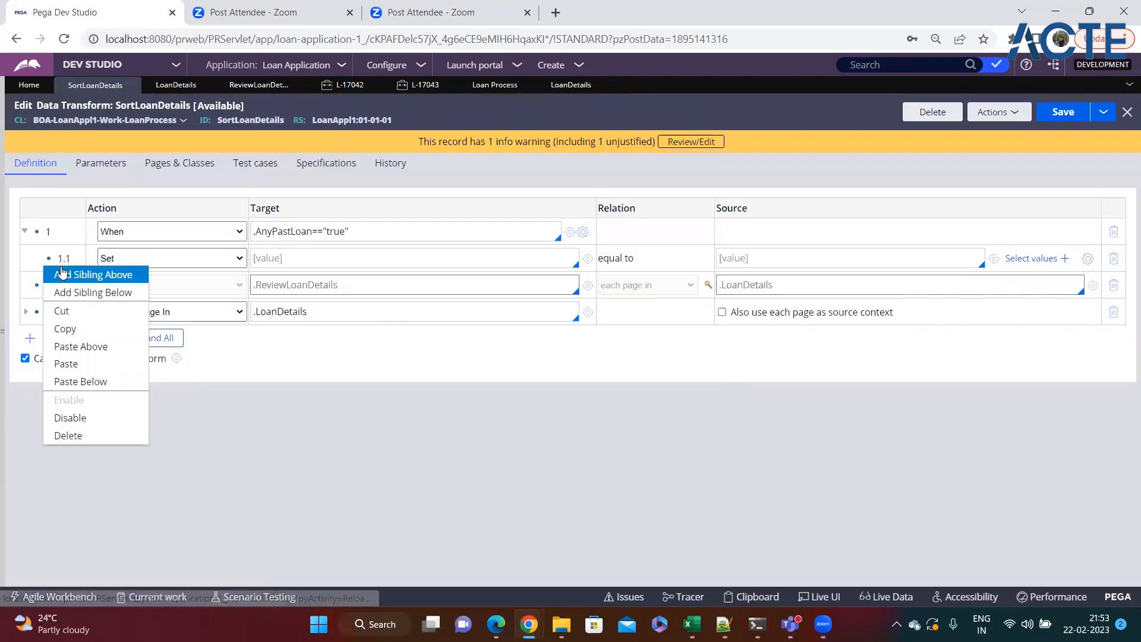
left_click(125, 373)
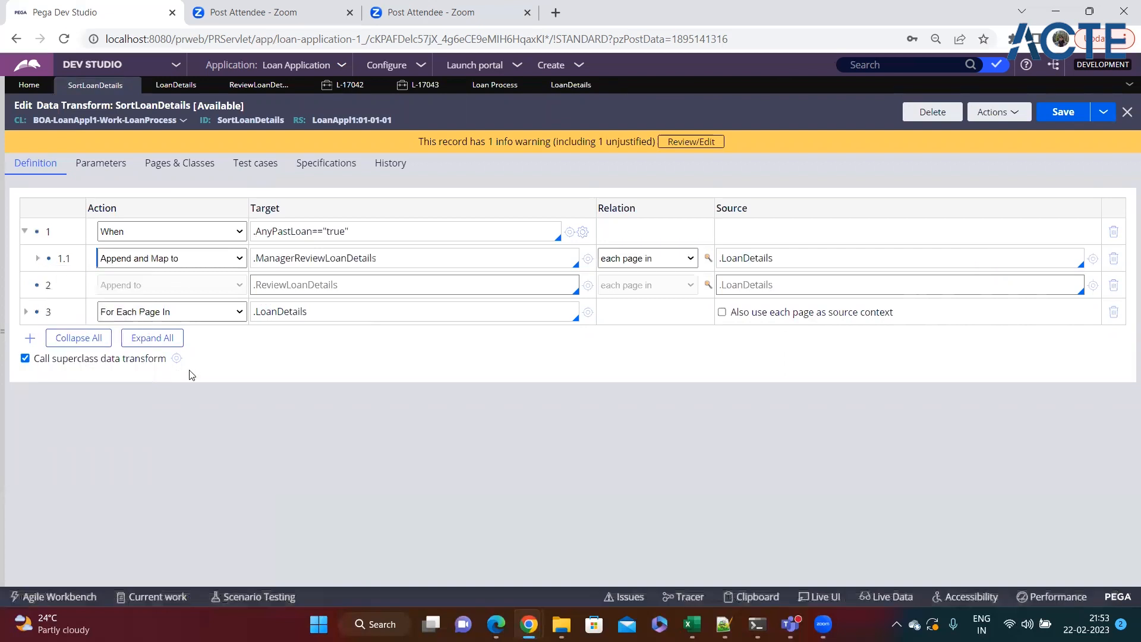
Add a second child step under the When step and replace it with the For Each Page In .LoanDetails step
left_click(839, 255)
key("Return")
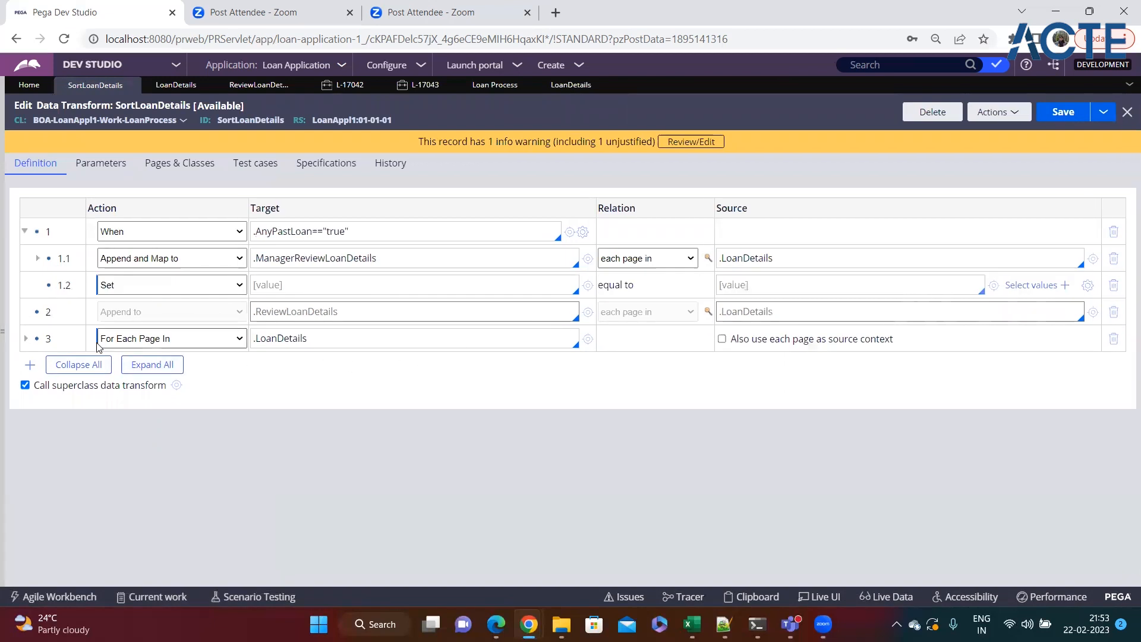
right_click(36, 338)
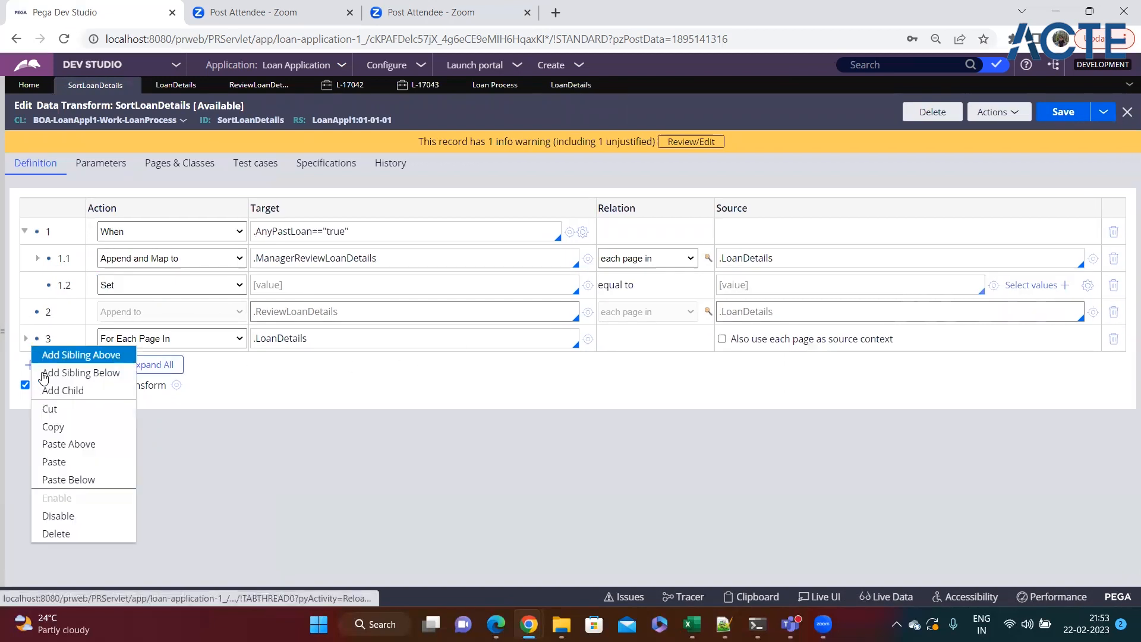
left_click(44, 404)
left_click(741, 392)
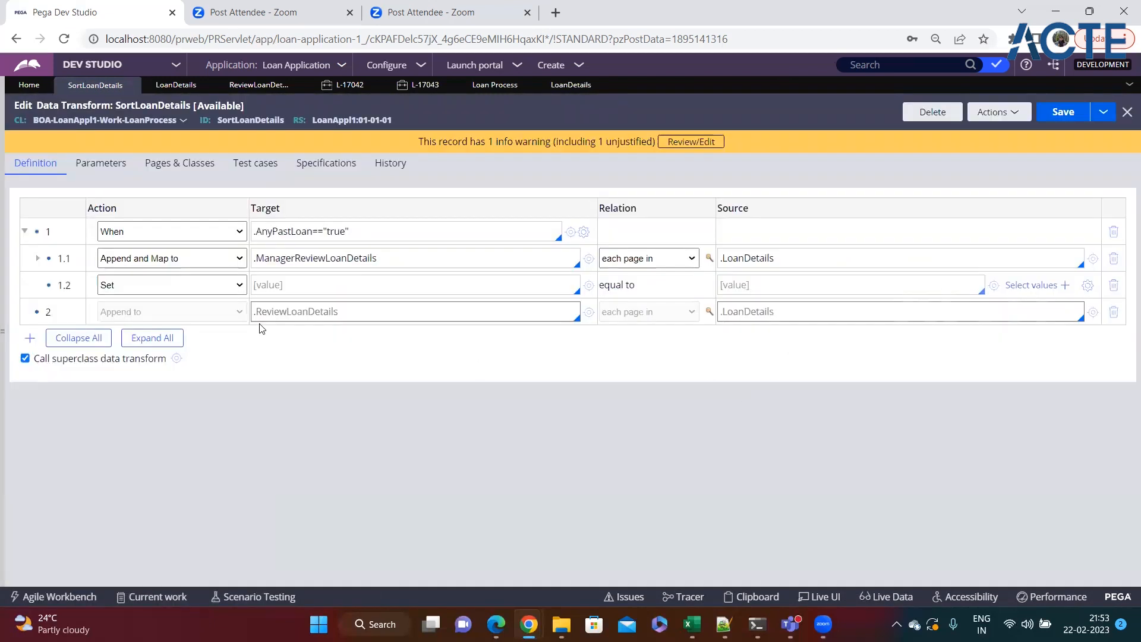
right_click(50, 280)
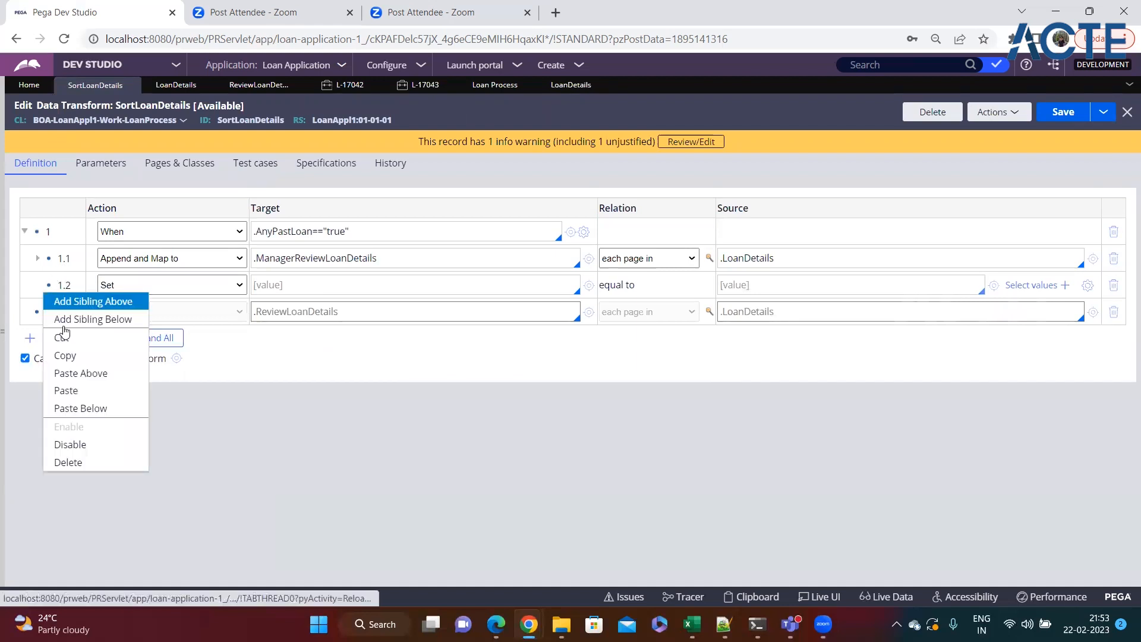
left_click(65, 390)
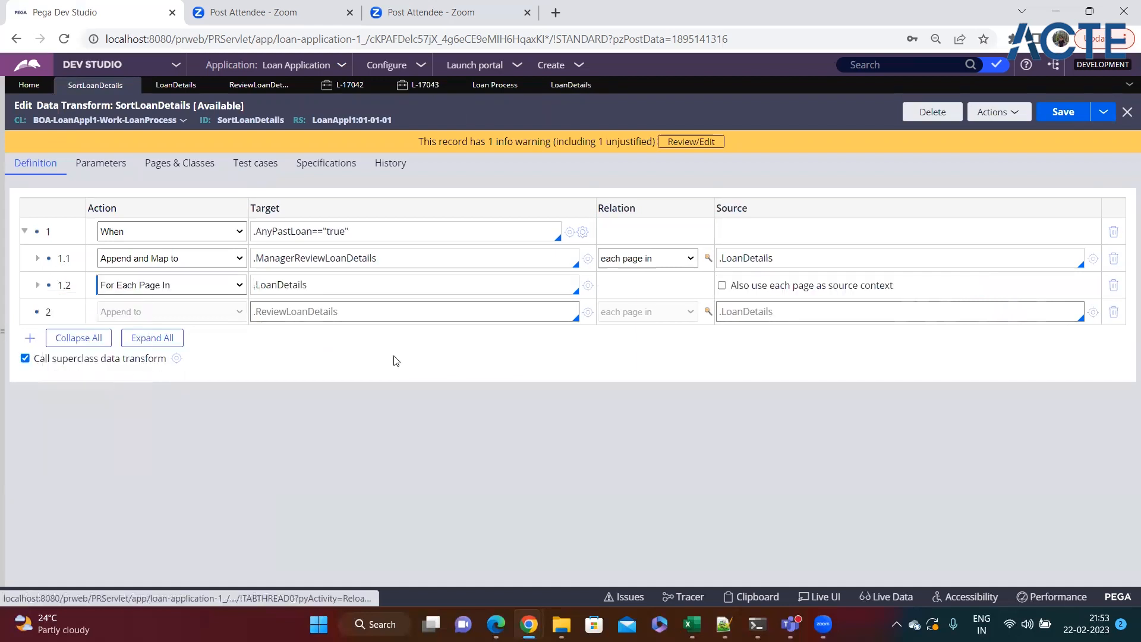
Delete the disabled Append to step for .ReviewLoanDetails from the data transform
left_click(1114, 313)
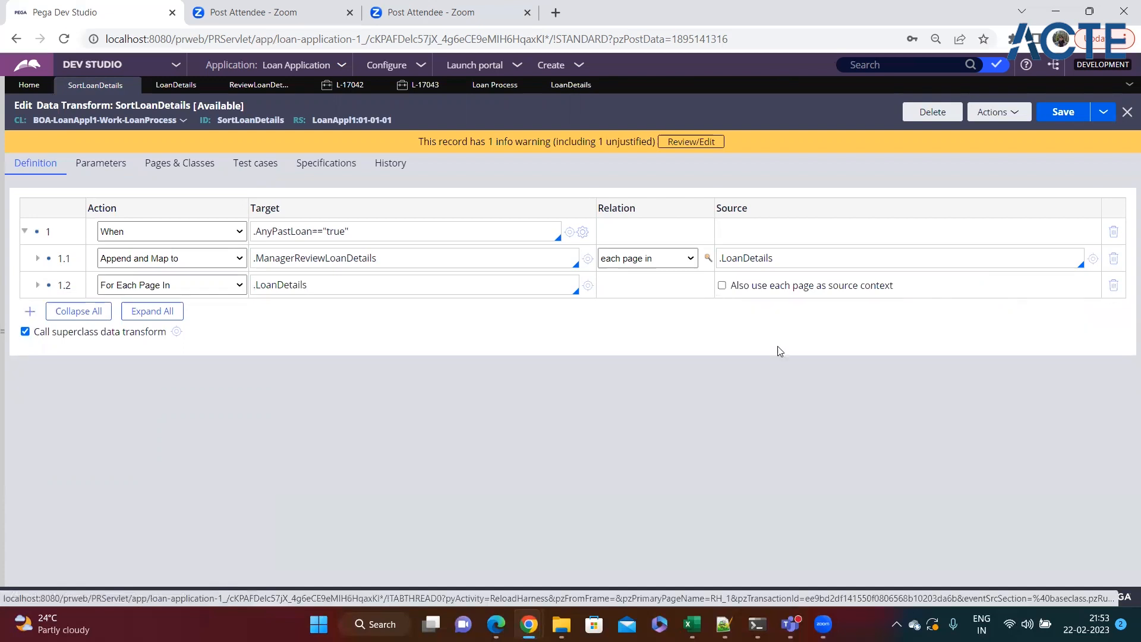
left_click(384, 239)
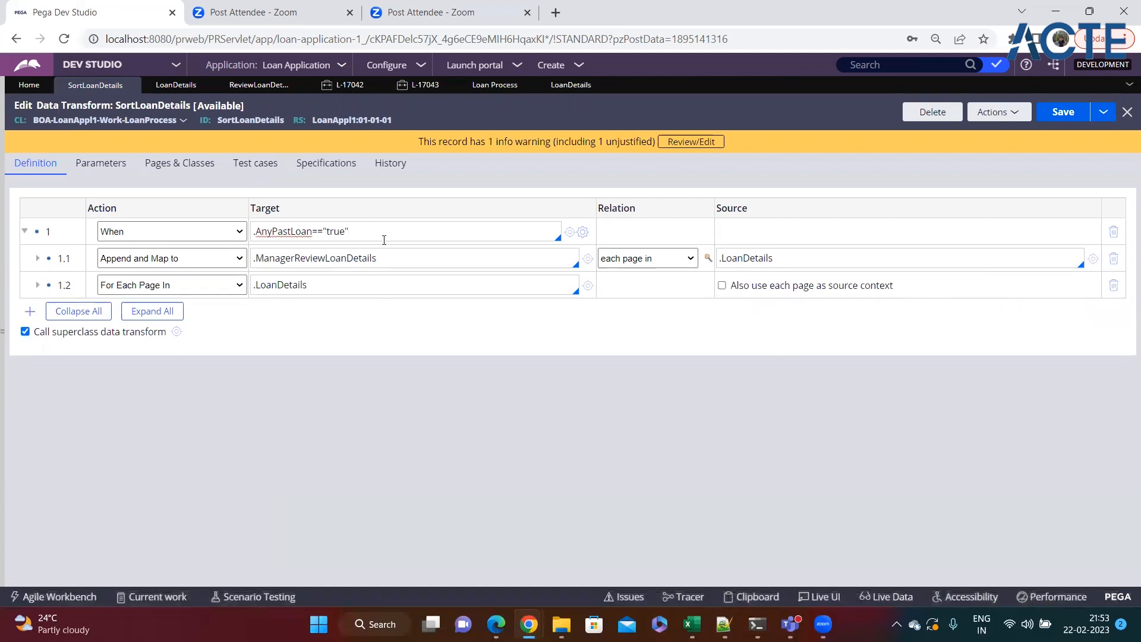
left_click(383, 256)
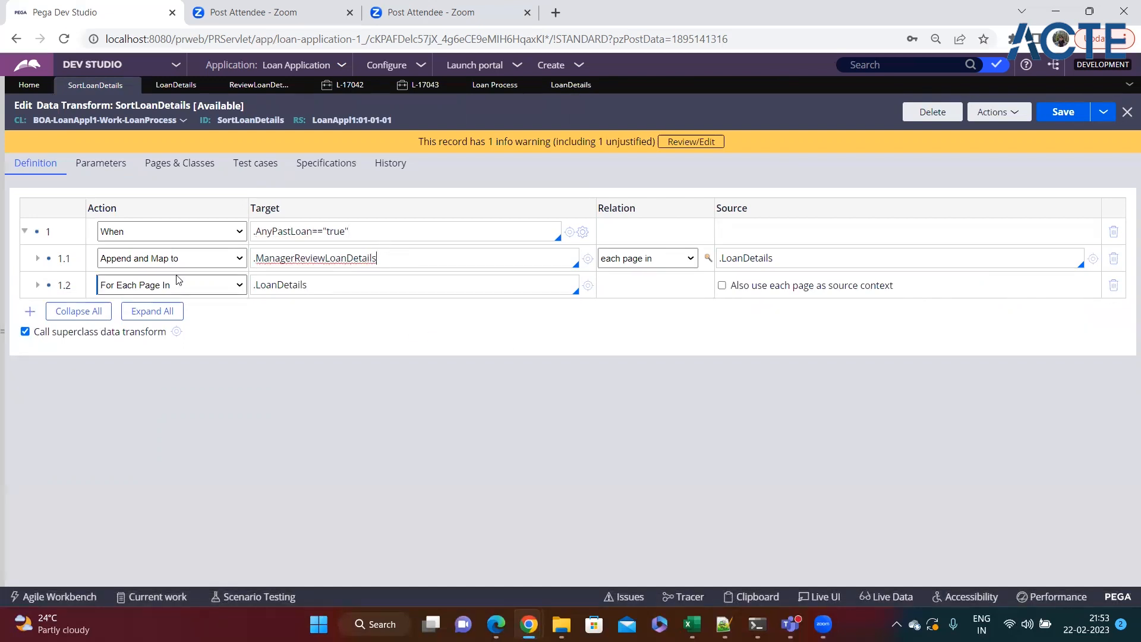
Add a top-level Otherwise step with an Exit Data Transform child step, and save the data transform
left_click(428, 233)
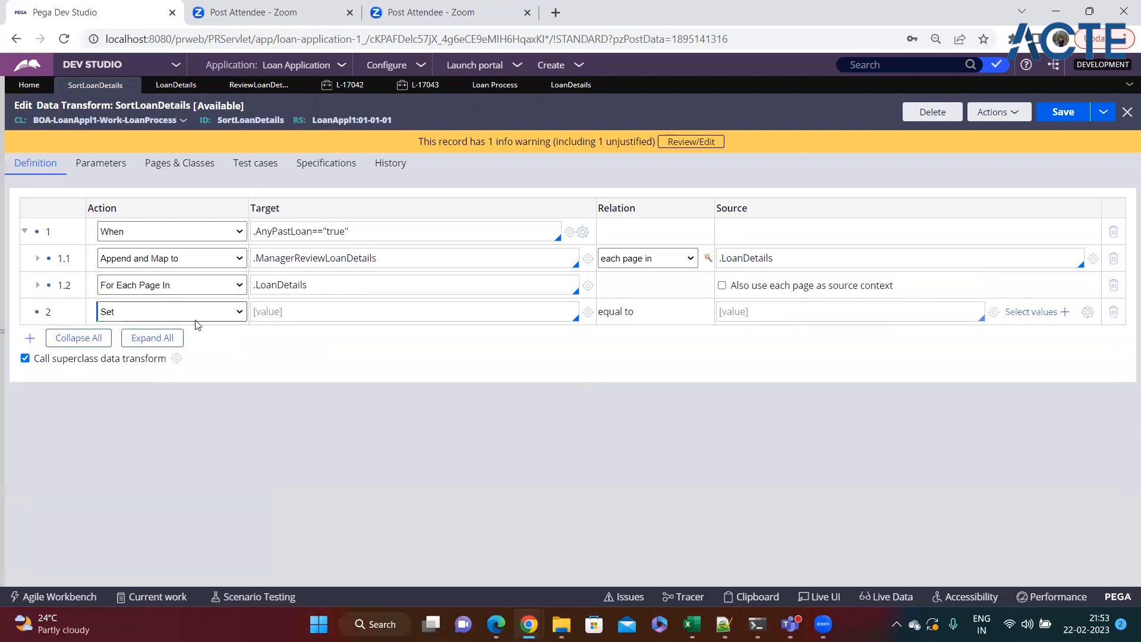
left_click(195, 319)
left_click(148, 426)
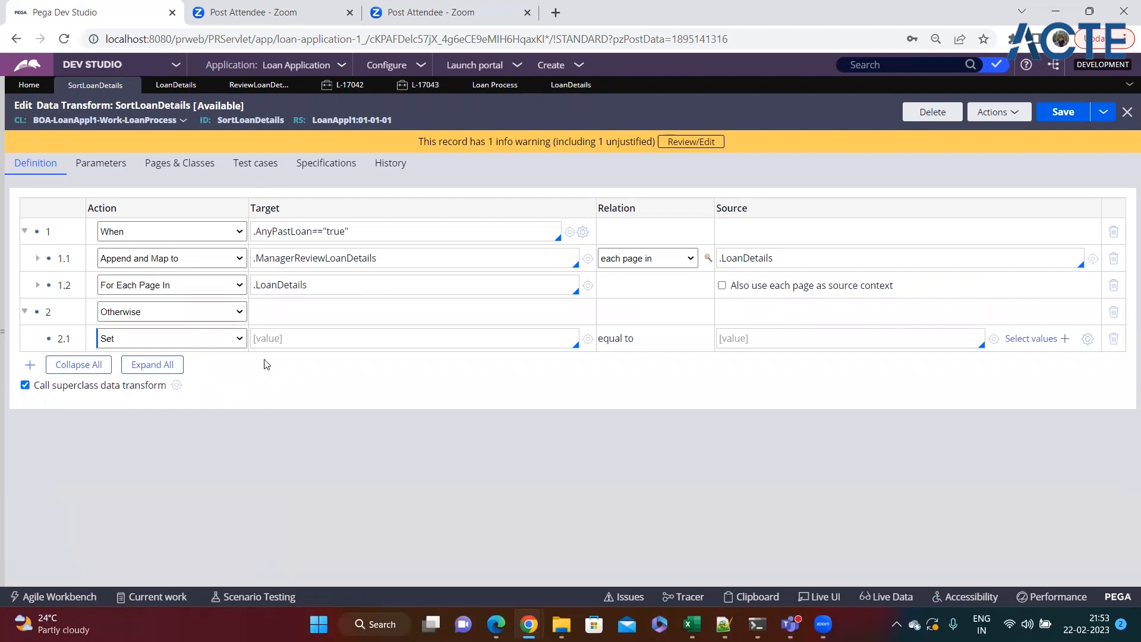
left_click(229, 342)
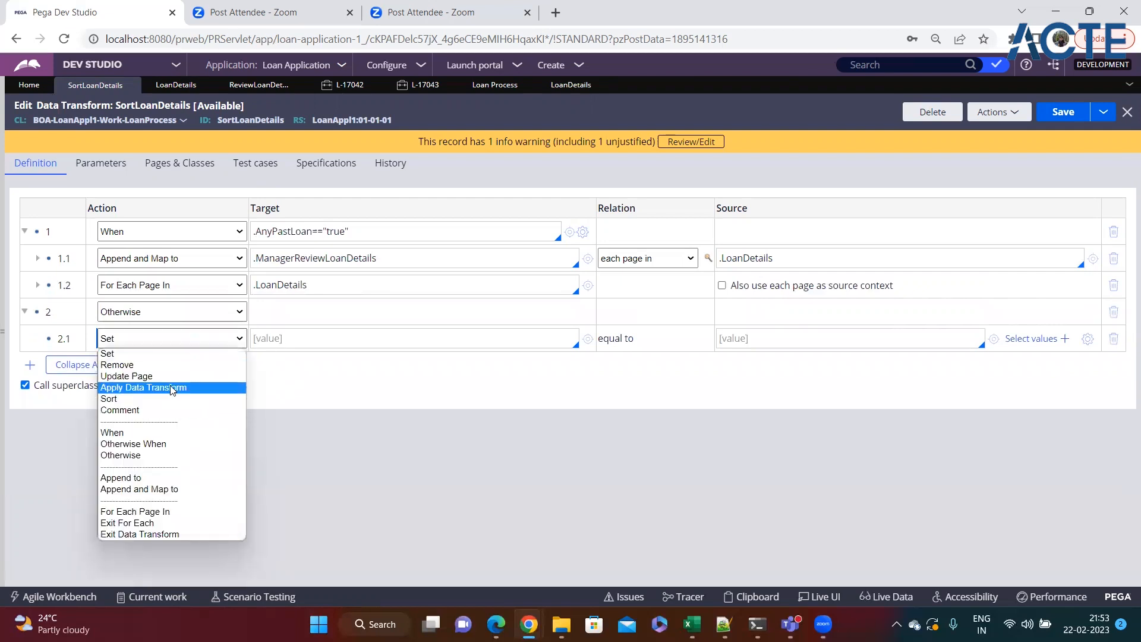
left_click(140, 535)
left_click(1063, 111)
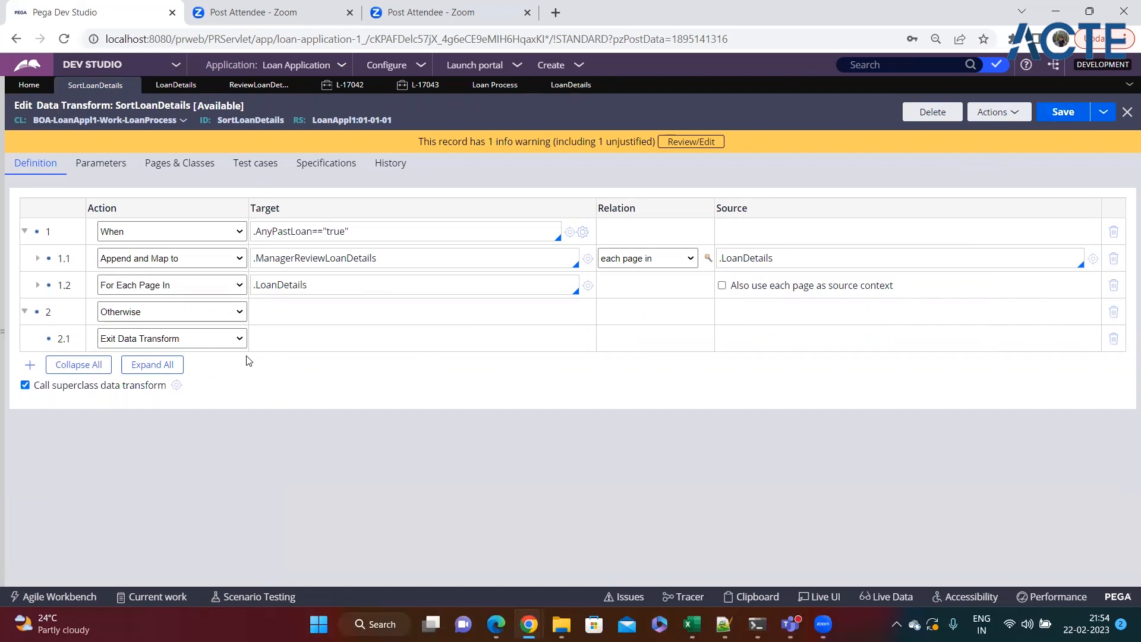
Examine the nested steps of the For Each Page In .LoanDetails loop and the actions of the Otherwise branch
left_click(230, 346)
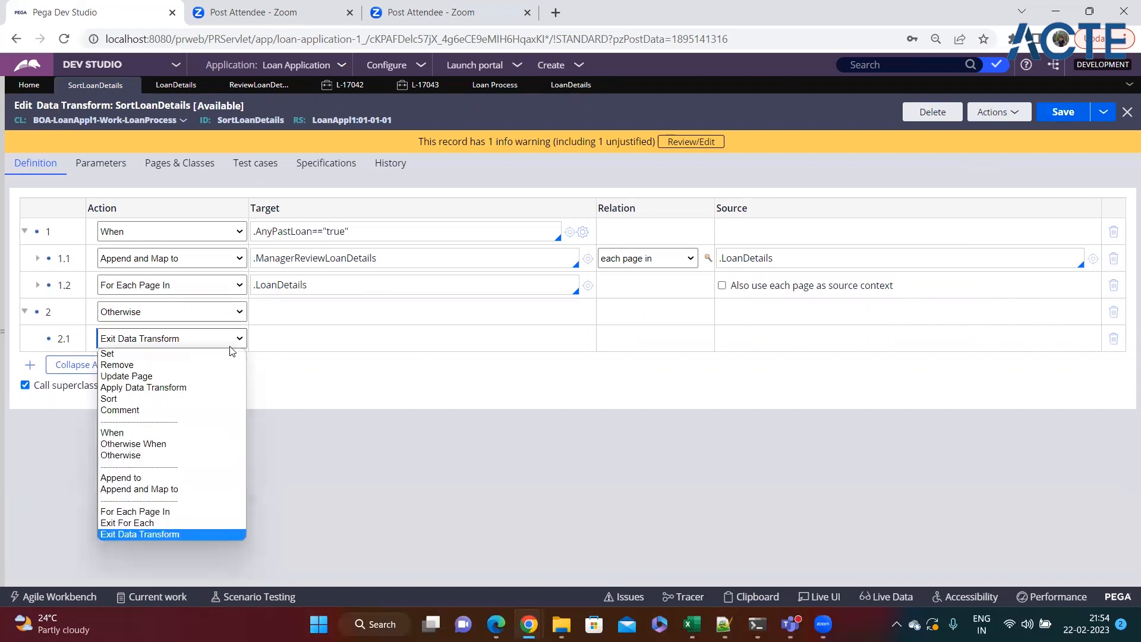
left_click(323, 418)
left_click(36, 284)
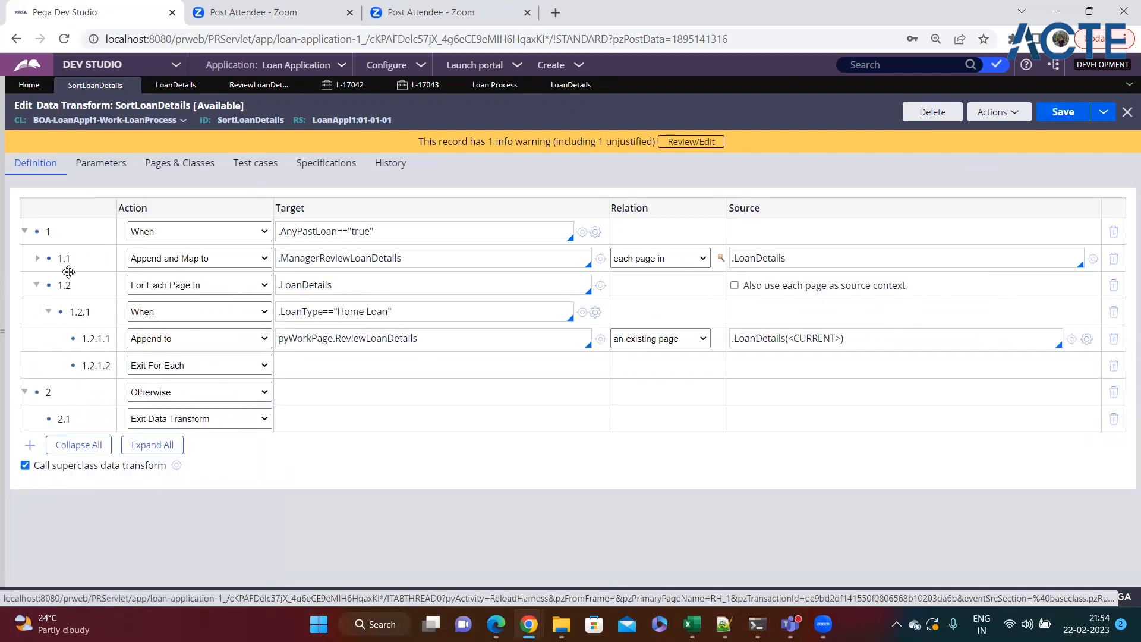
left_click(36, 285)
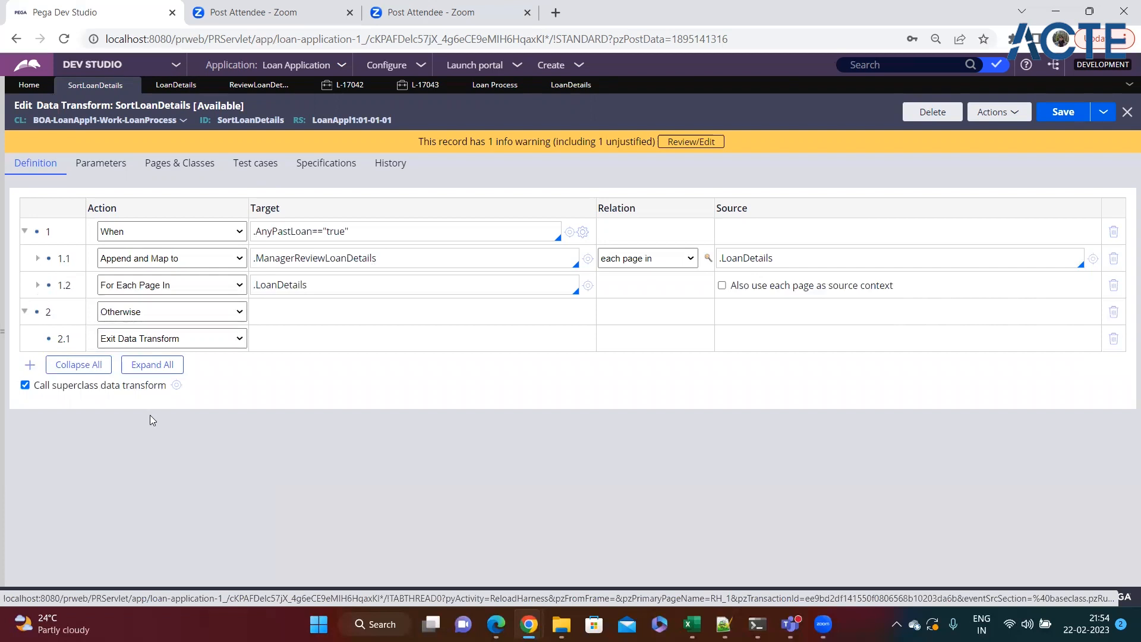
left_click(179, 318)
left_click(183, 315)
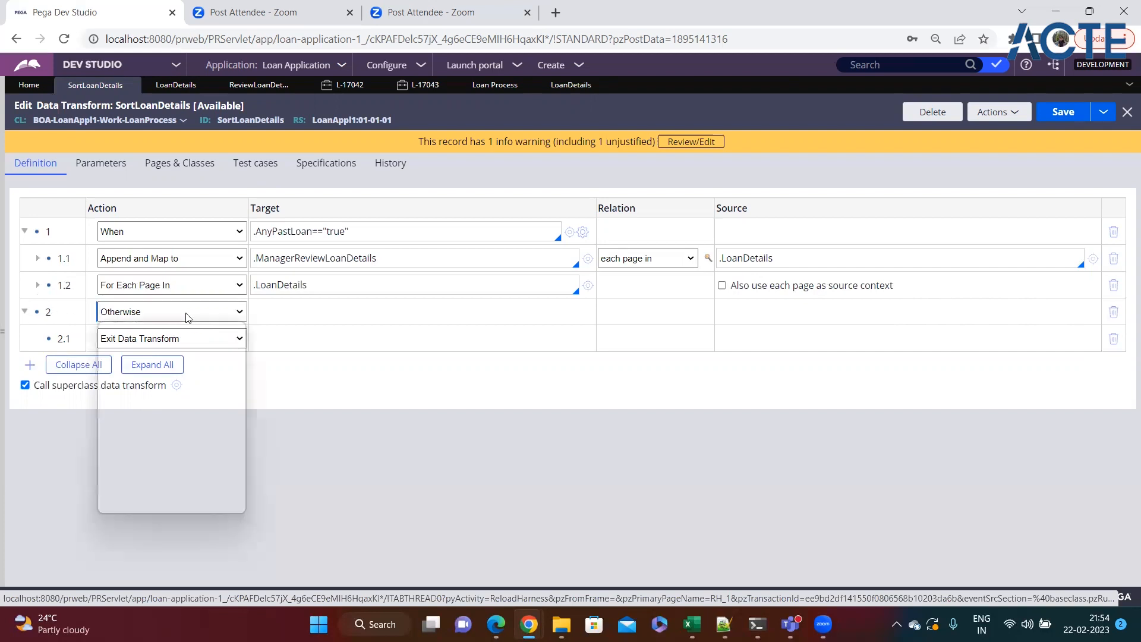
left_click(306, 323)
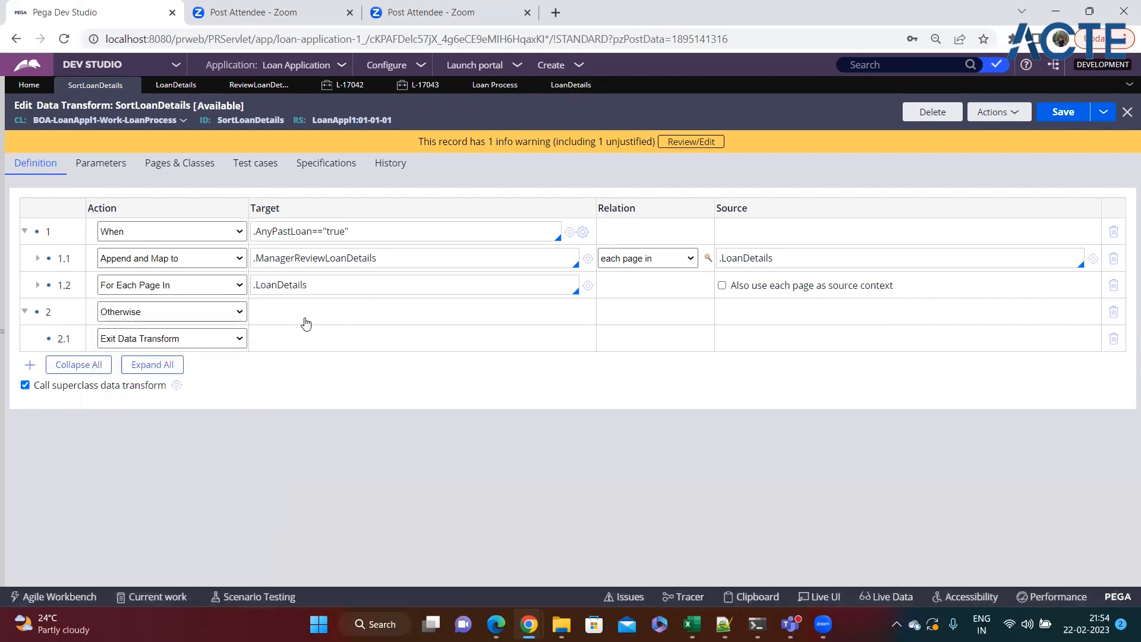
left_click(181, 338)
left_click(333, 359)
Add four empty top-level Set steps below the Otherwise step
right_click(32, 310)
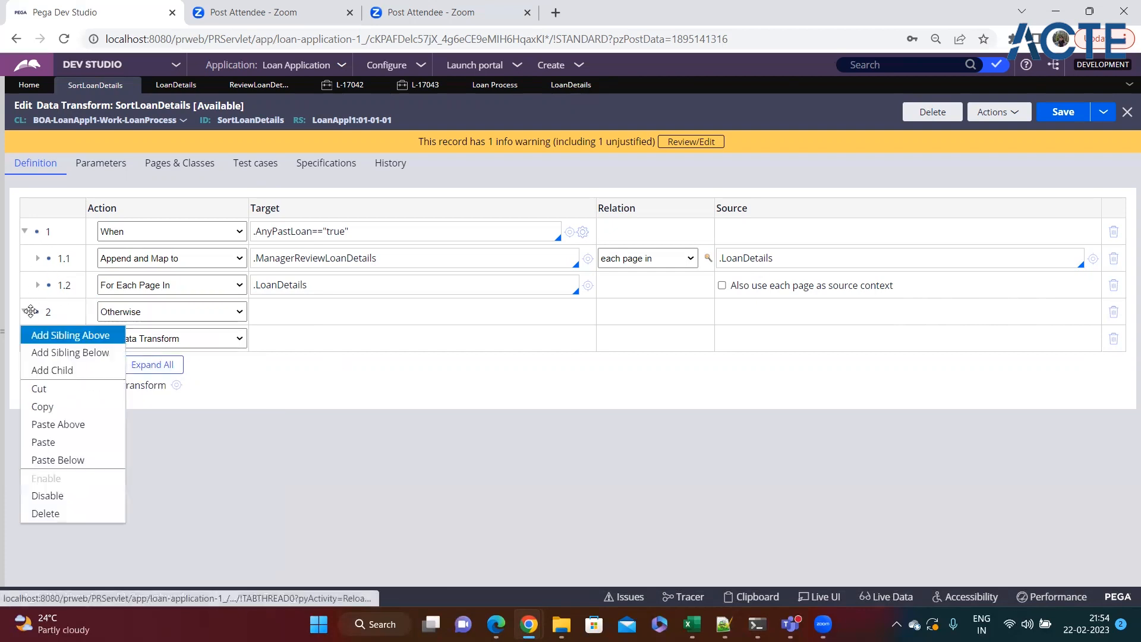
left_click(39, 357)
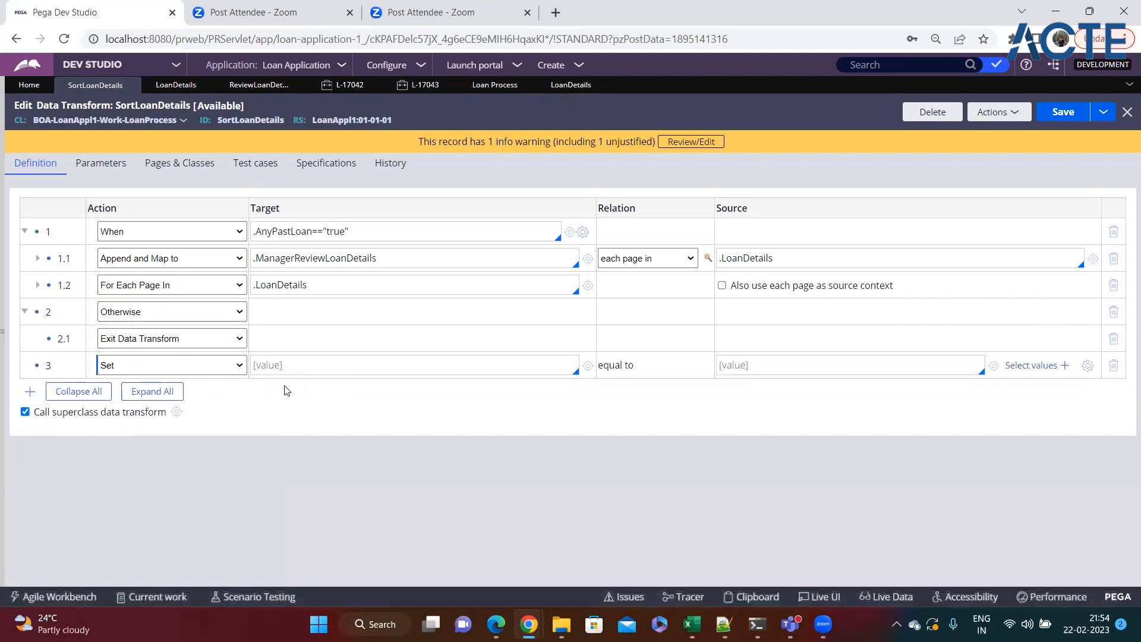
left_click(341, 373)
key("Return")
key("Return")
left_click(347, 394)
key("Return")
key("Return")
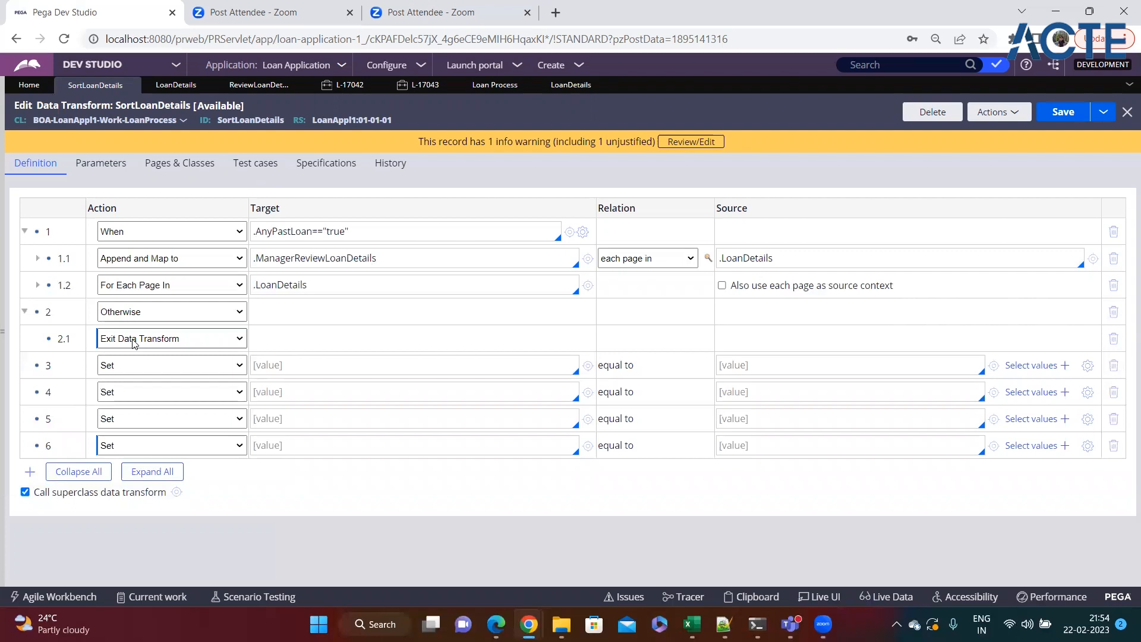
Review the manager review and review loan lists in case L-17043, and return to the SortLoanDetails data transform
left_click(333, 365)
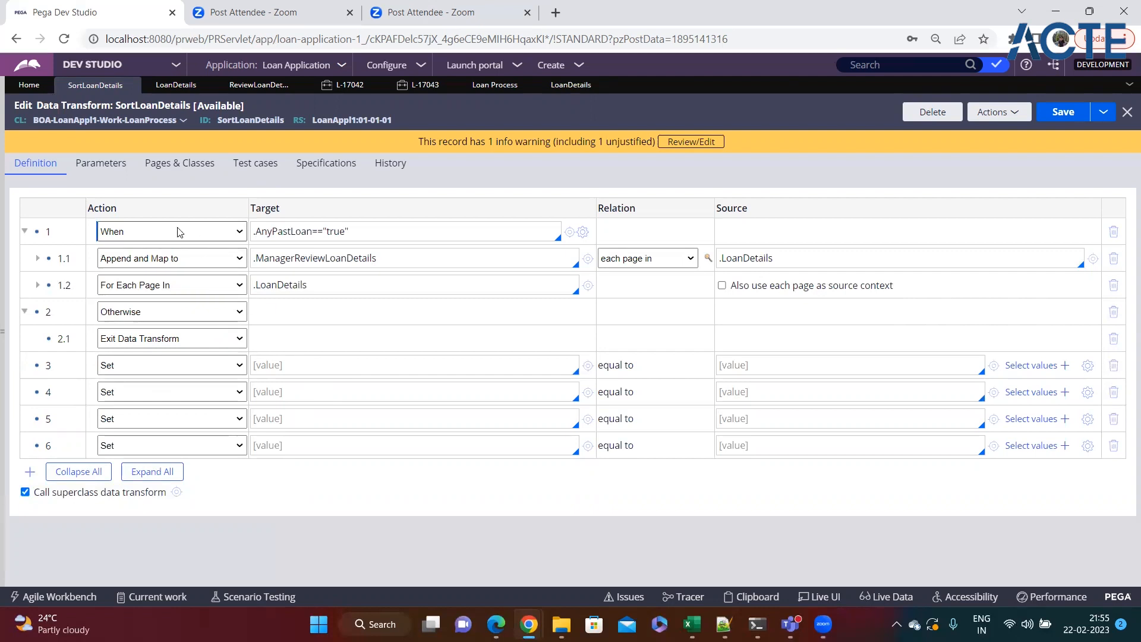
double_click(239, 120)
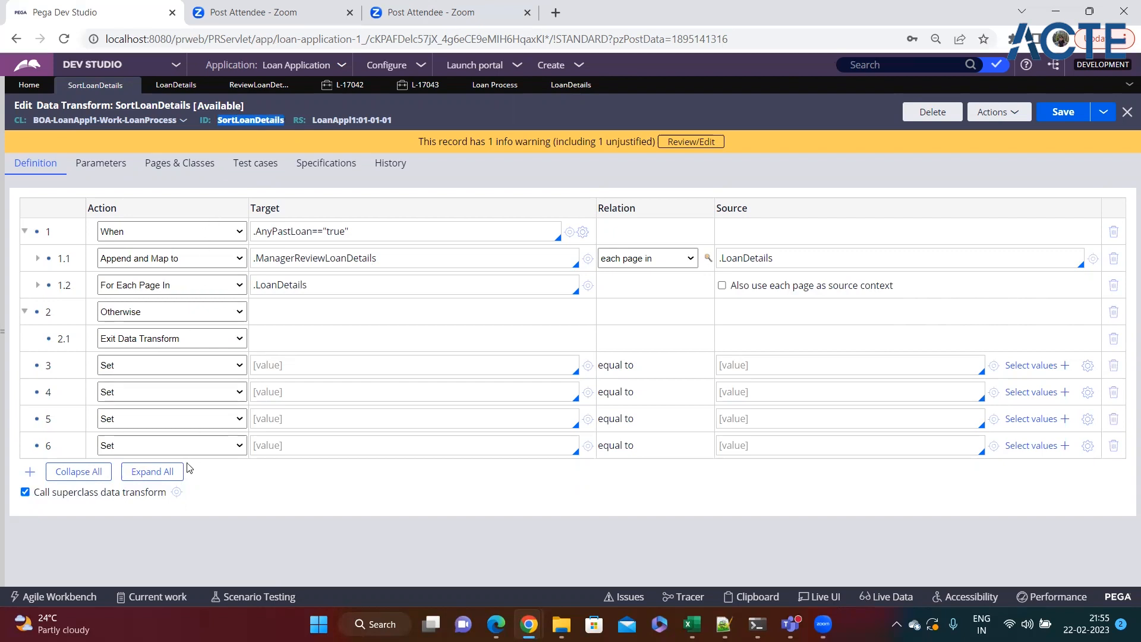
left_click(419, 85)
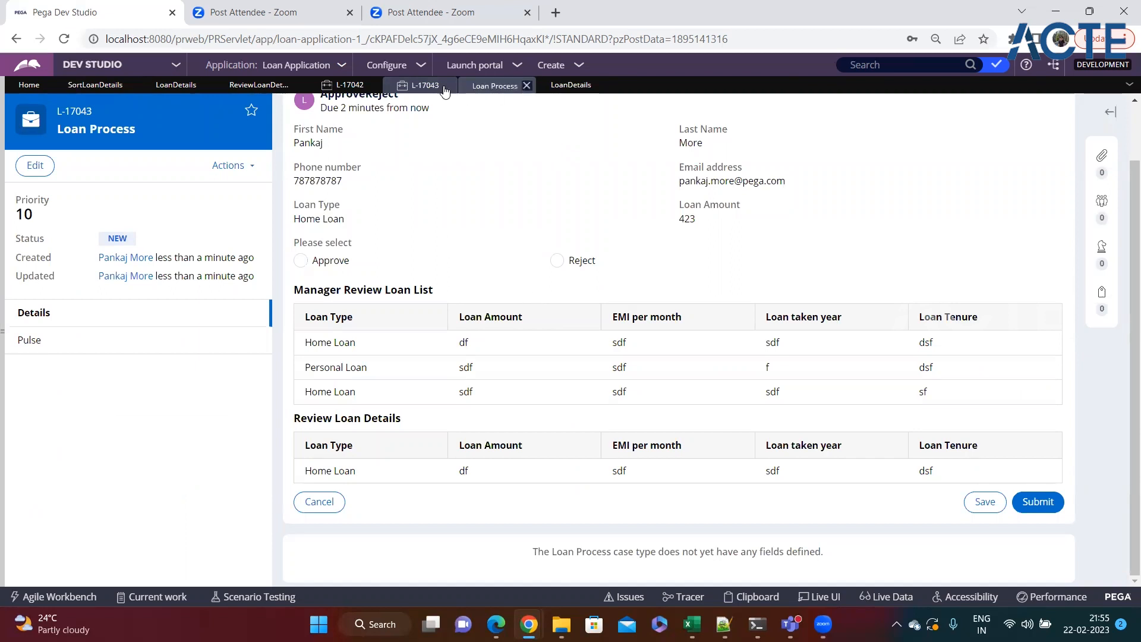
left_click(101, 87)
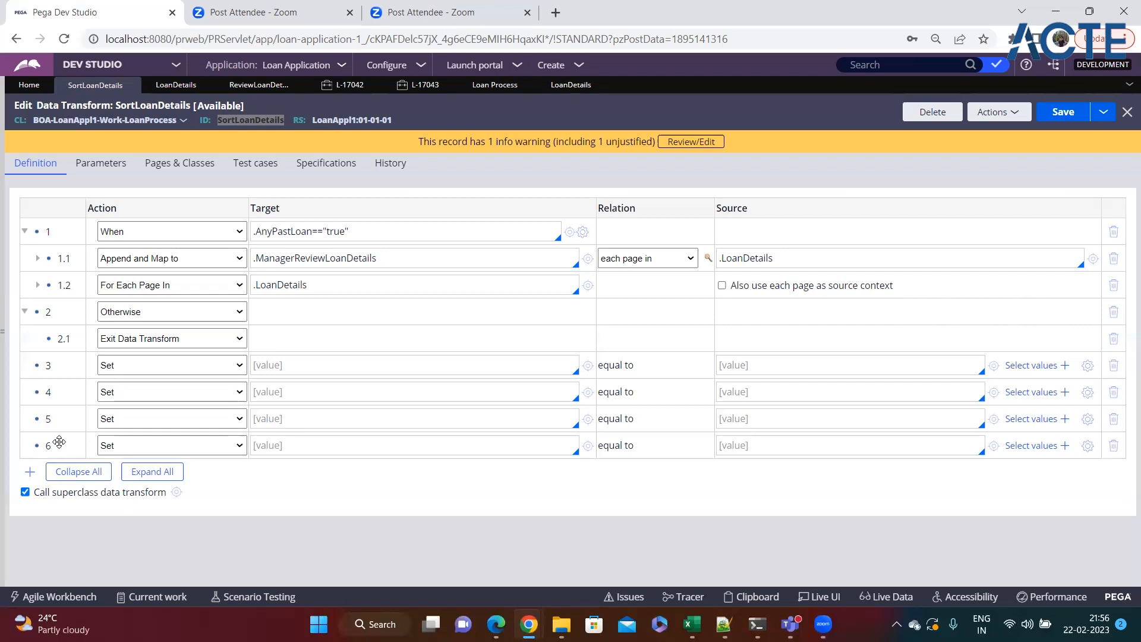
Delete the four empty Set steps below the Otherwise branch
left_click(1113, 365)
left_click(1113, 365)
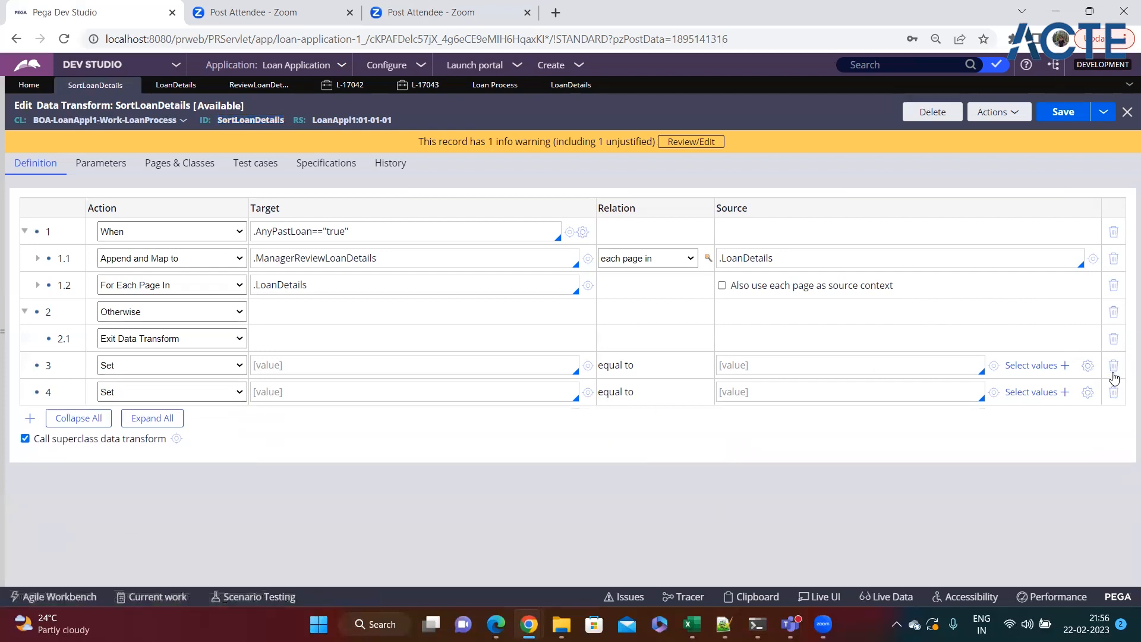
left_click(1113, 365)
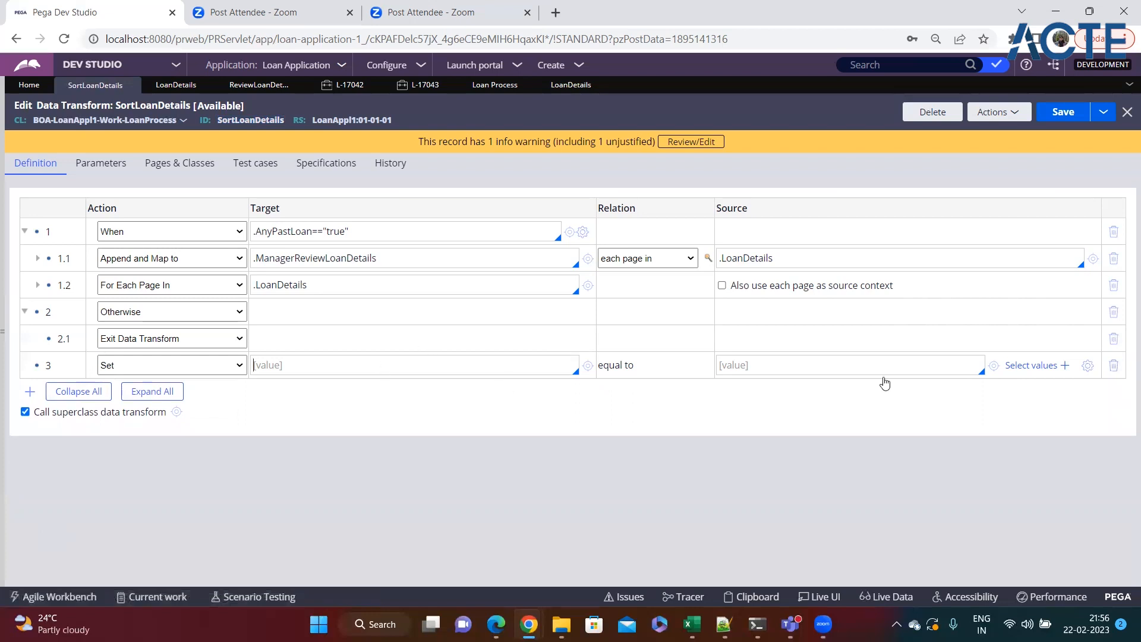
left_click(1114, 365)
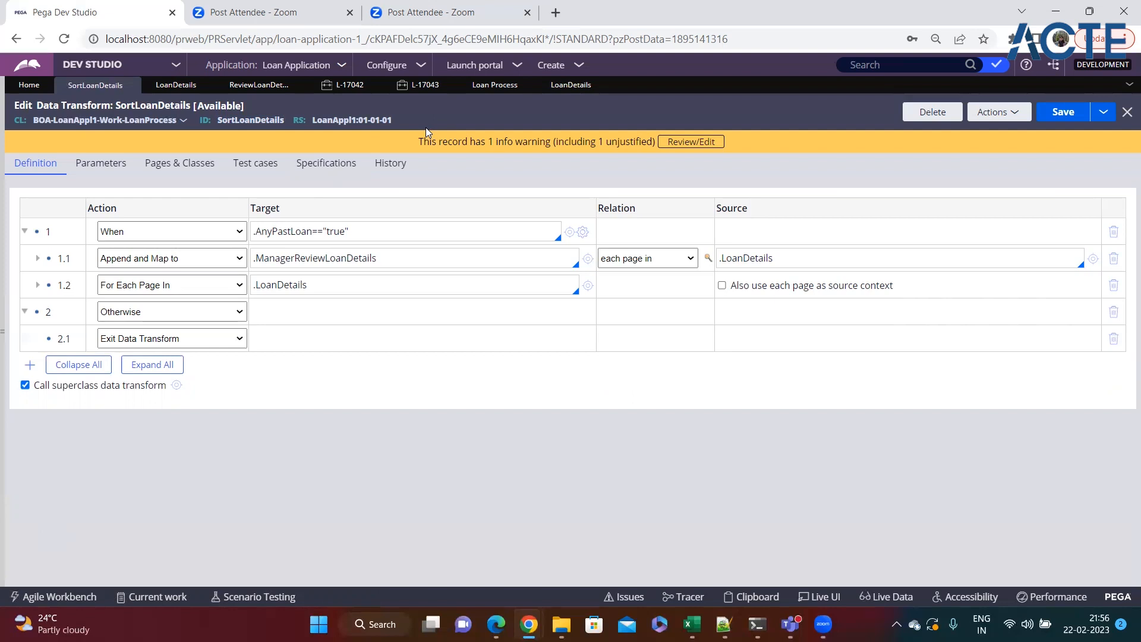
left_click(172, 236)
left_click(190, 233)
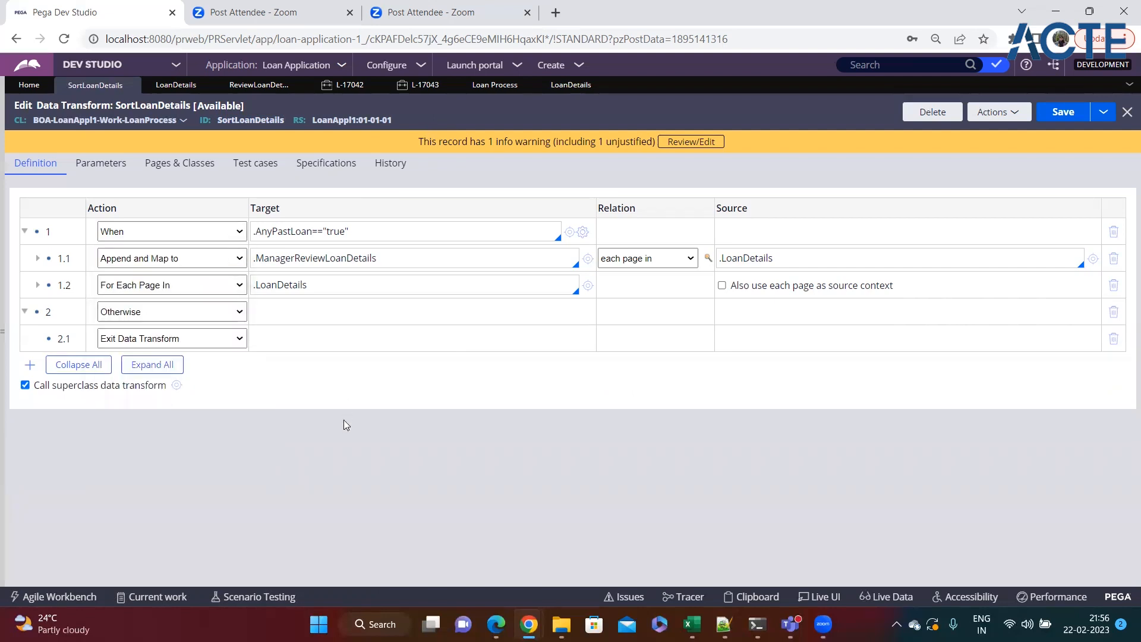
left_click(202, 237)
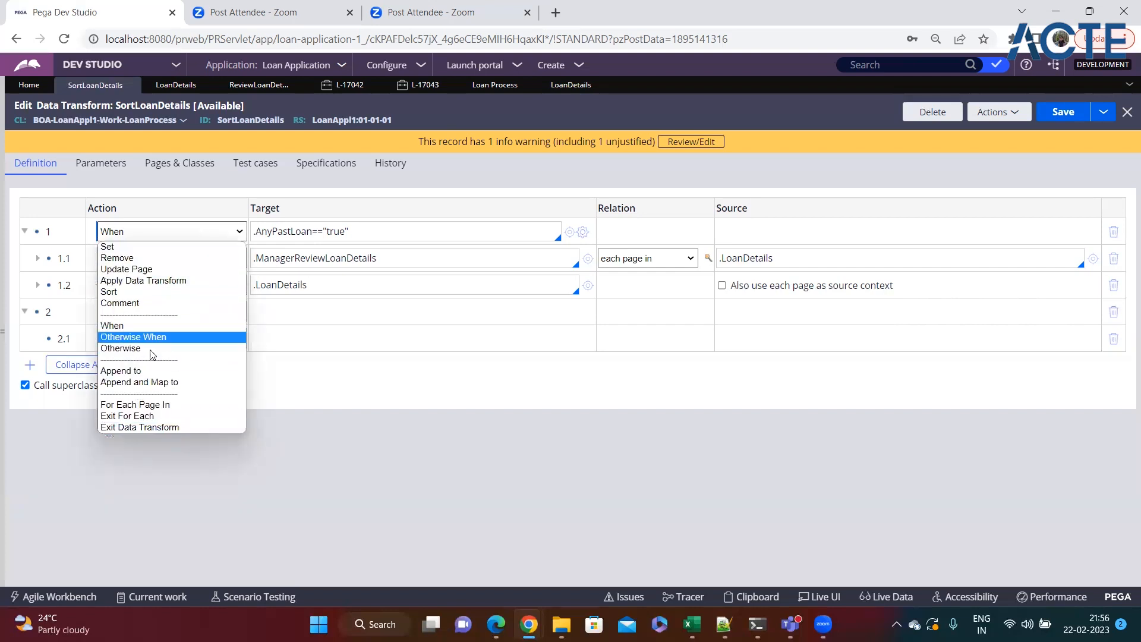
left_click(260, 431)
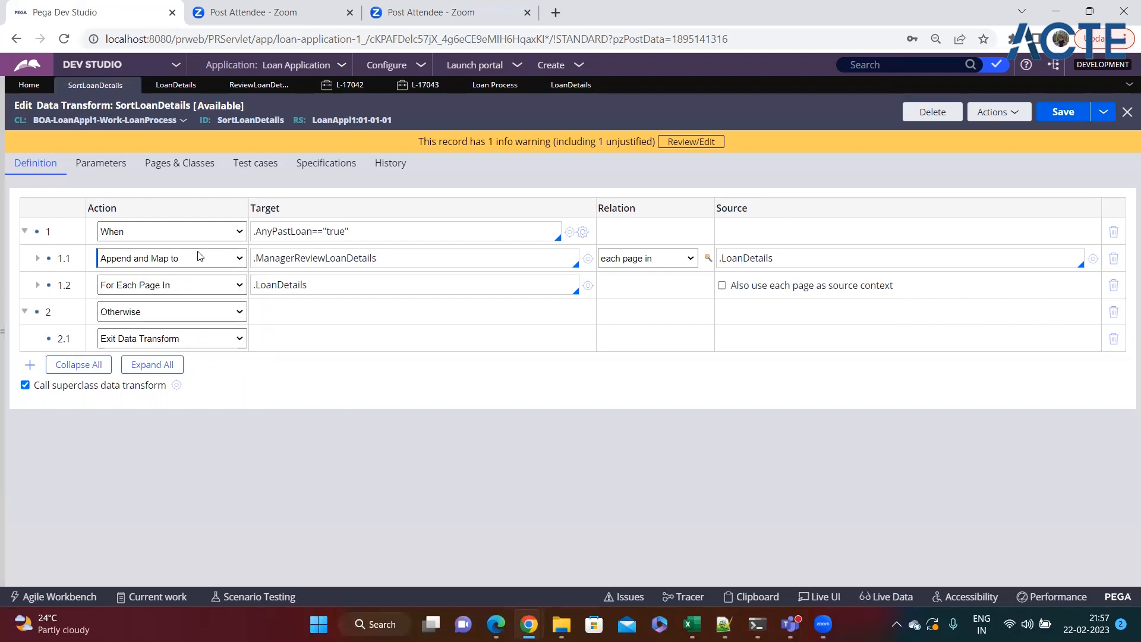
left_click(149, 237)
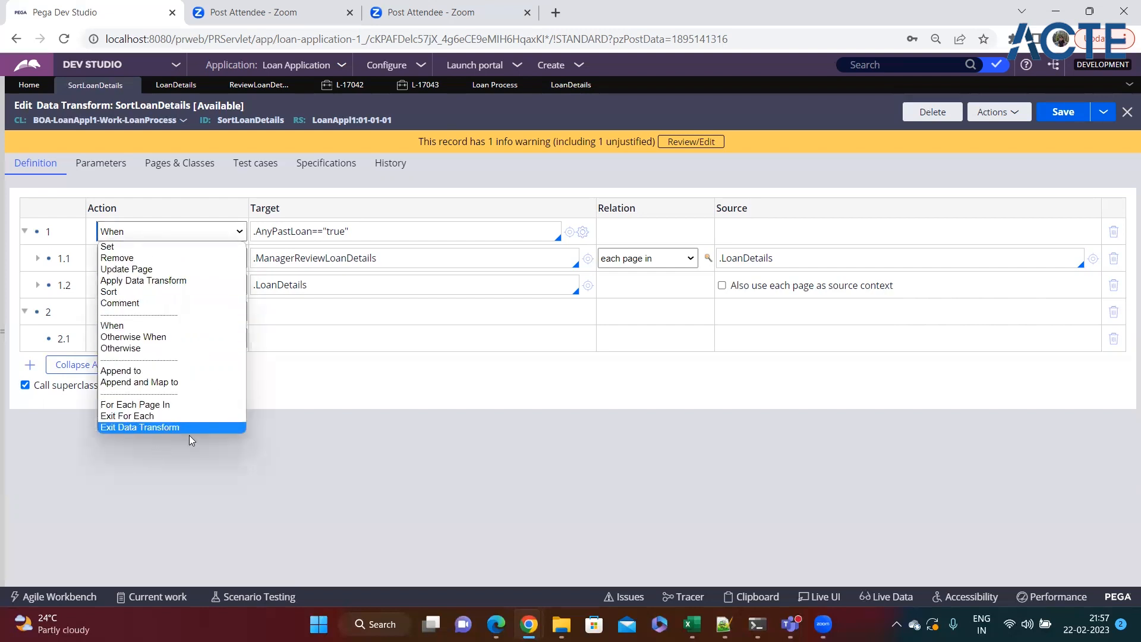
left_click(298, 423)
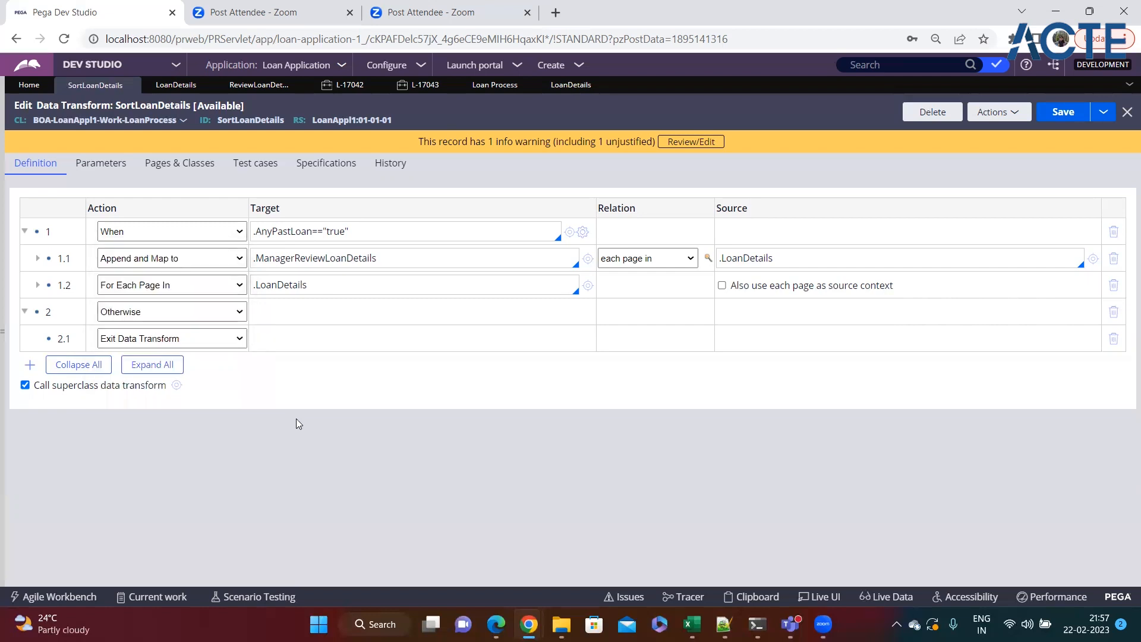